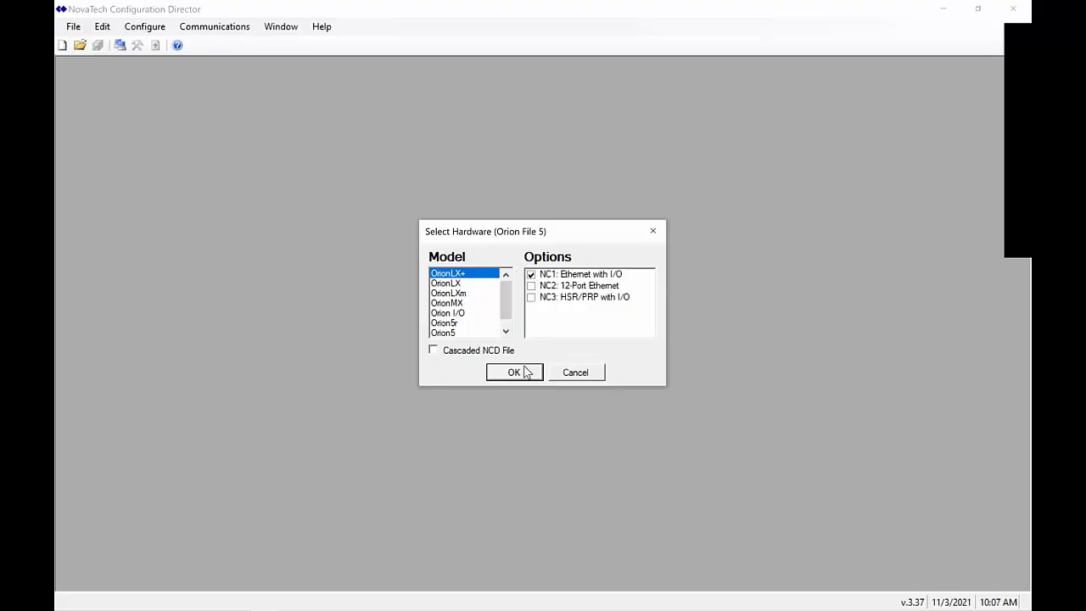
Create the new configuration on OrionLX+ hardware and review its configuration options
click(515, 374)
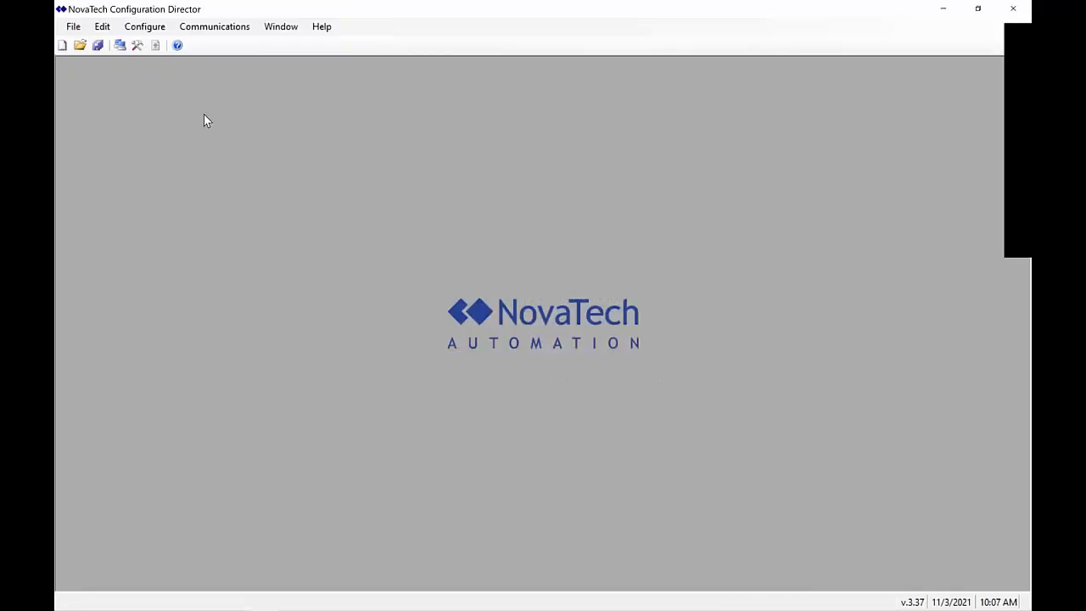
click(146, 28)
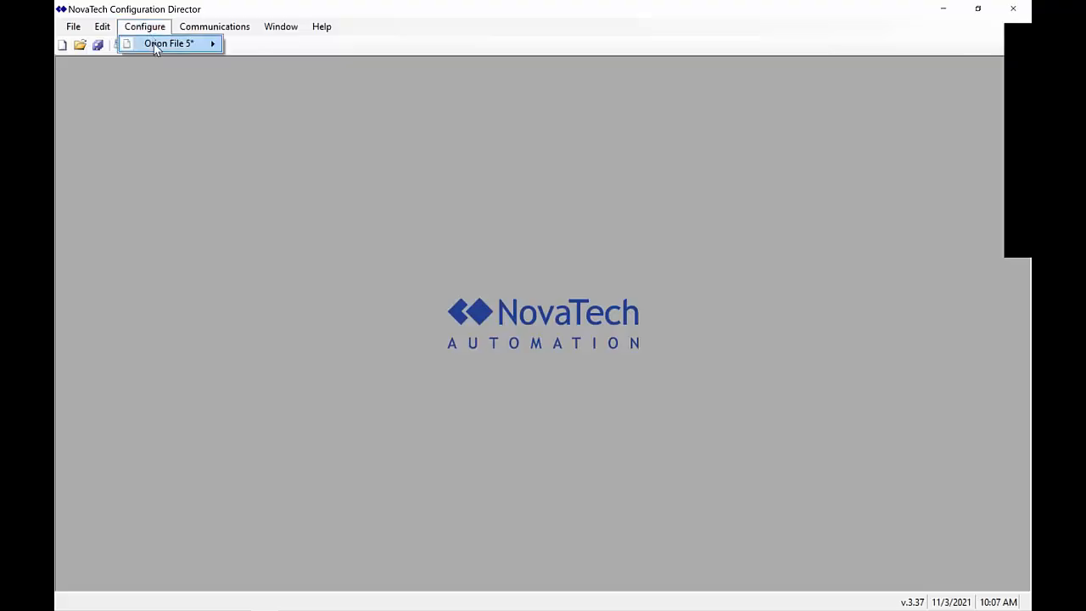
mouse_move(154, 46)
Save the Orion 5 configuration as PowerHour in the NCDFiles folder
click(73, 26)
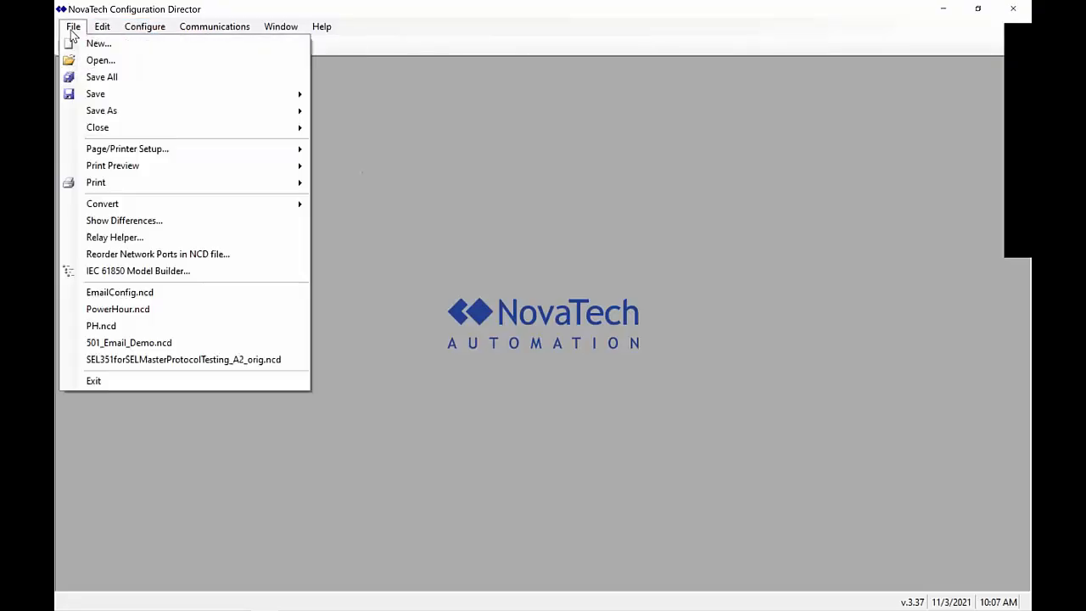
mouse_move(245, 115)
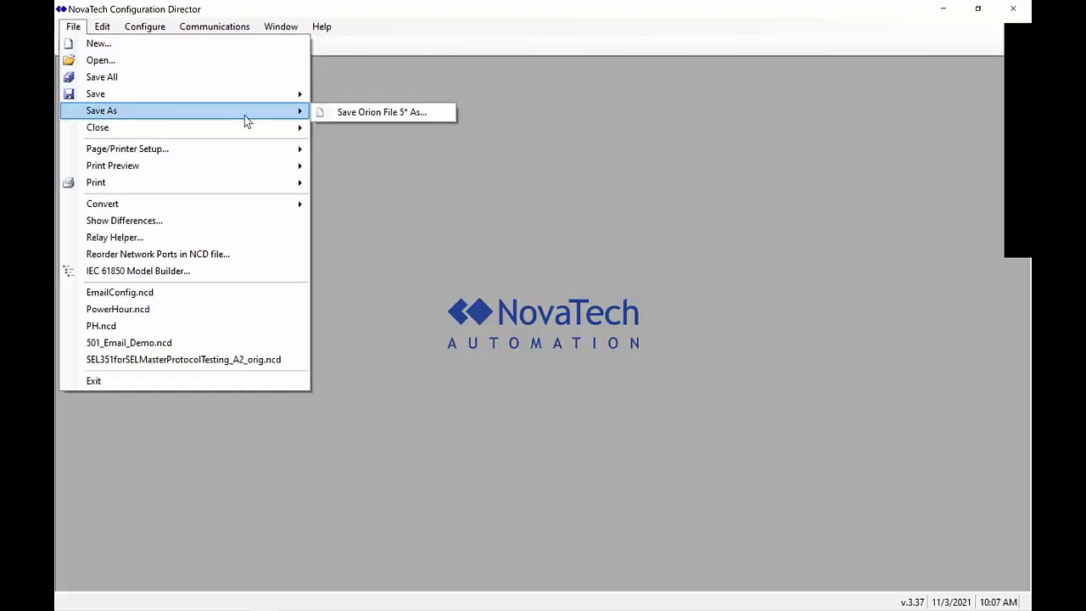
click(344, 117)
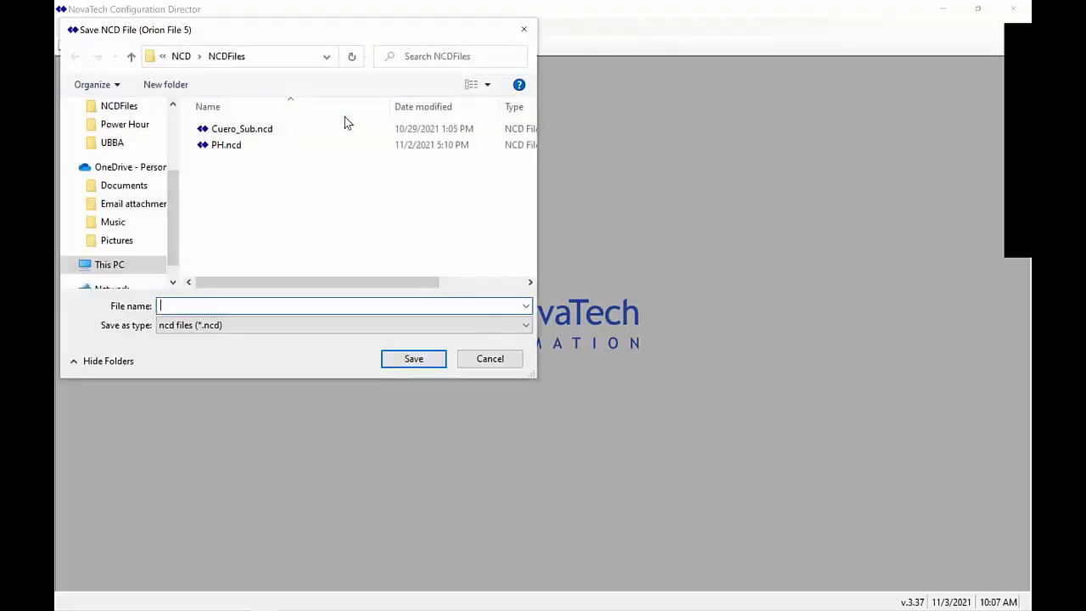
click(246, 145)
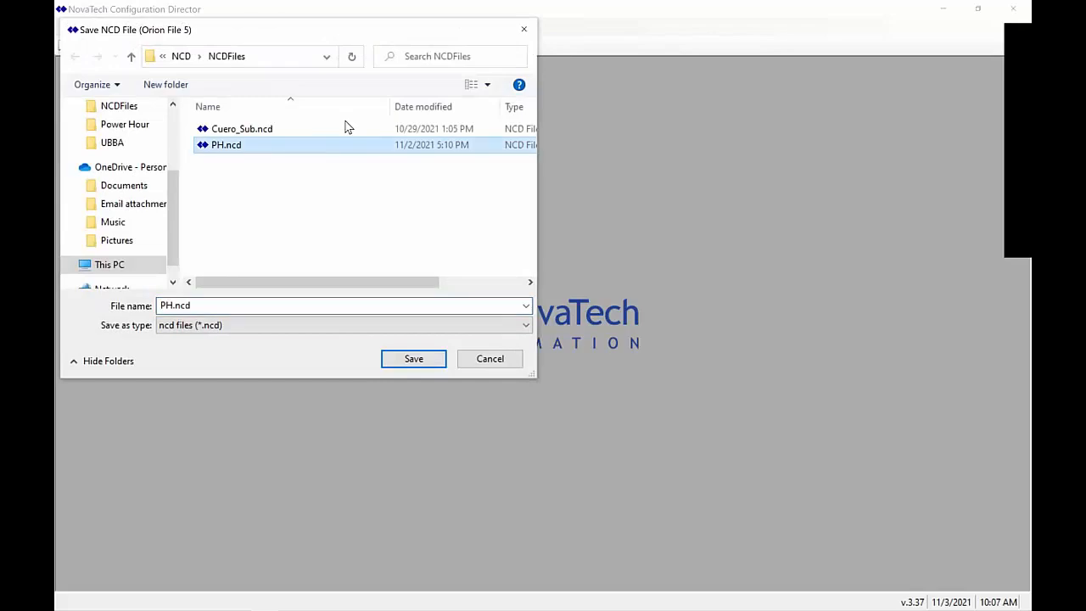
drag(211, 308, 127, 313)
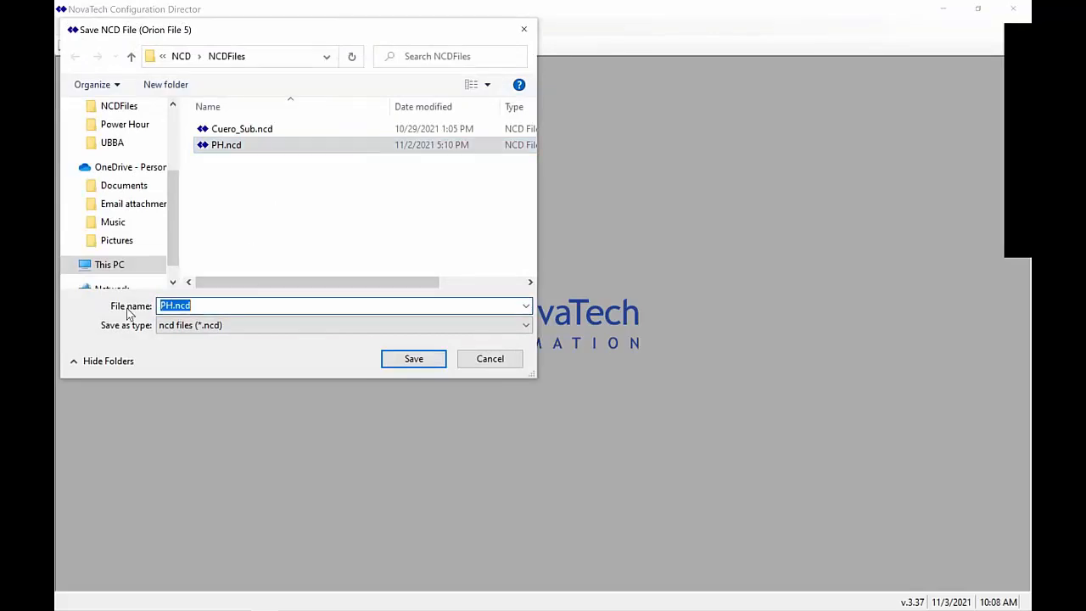
text(Power)
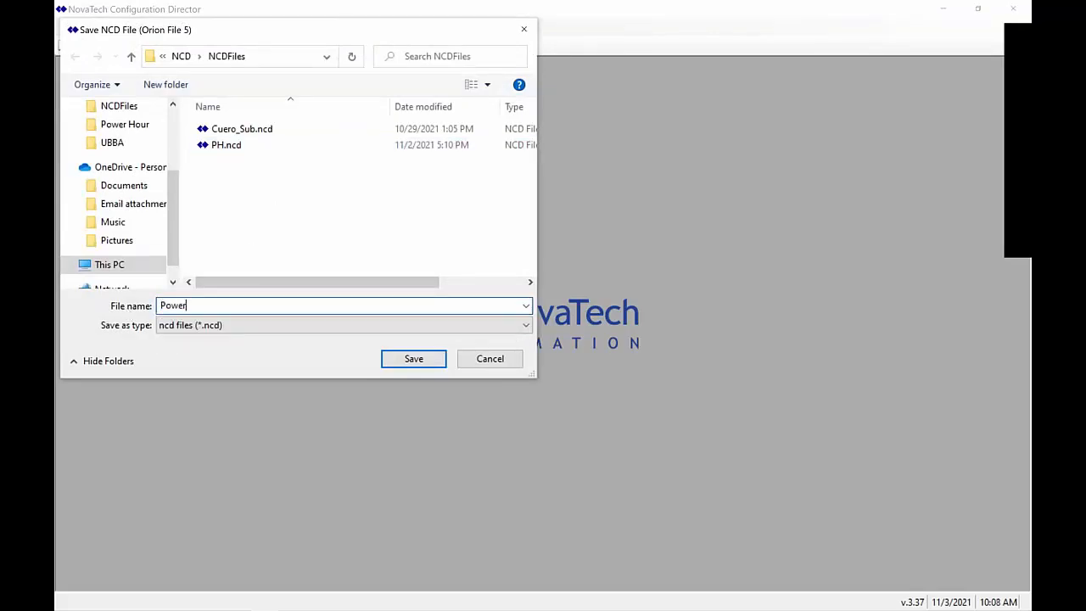
text(HOU)
key(BackSpace)
key(BackSpace)
text(our)
click(435, 364)
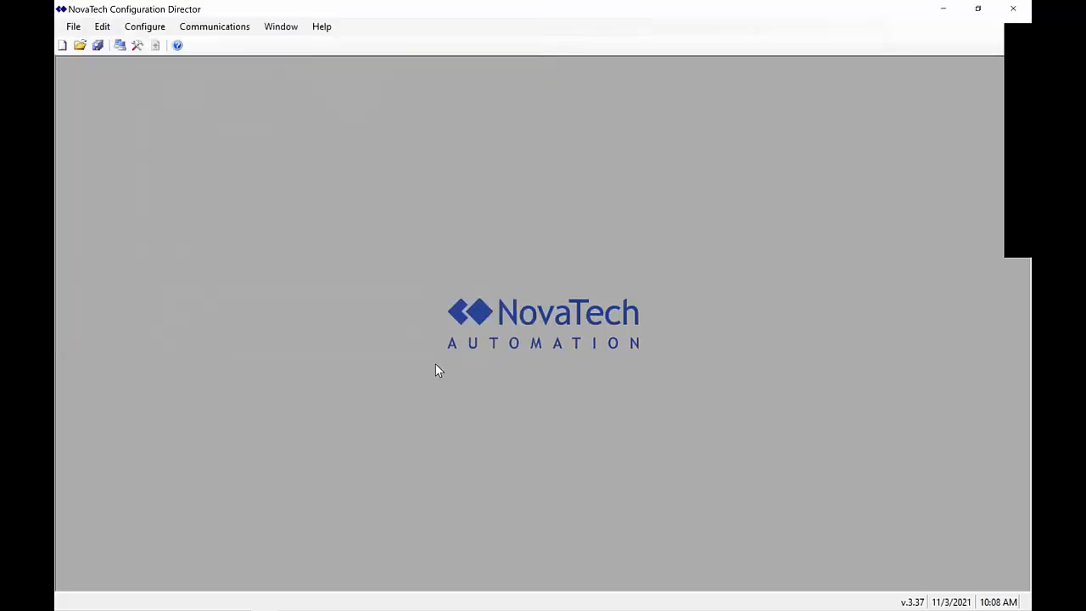
Set serial Port 1's protocol to SEL Client 3.23
click(160, 29)
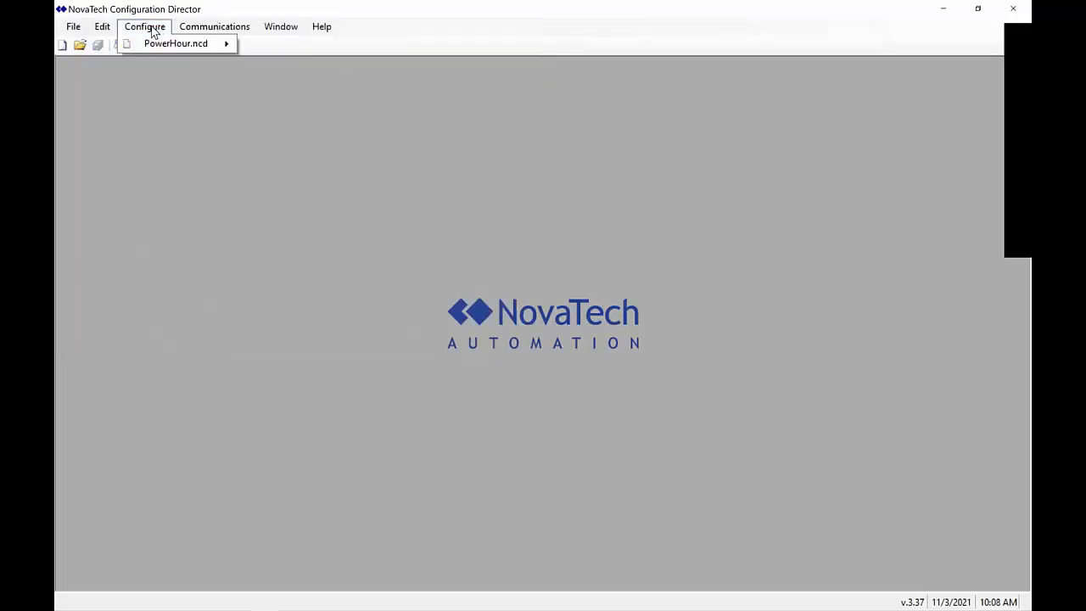
mouse_move(170, 49)
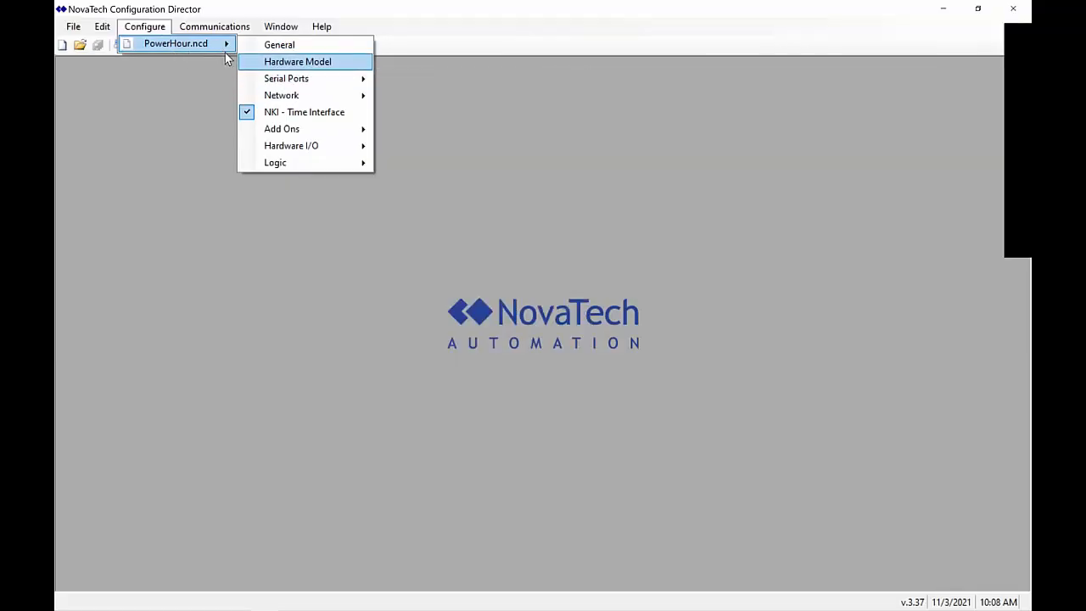
mouse_move(289, 81)
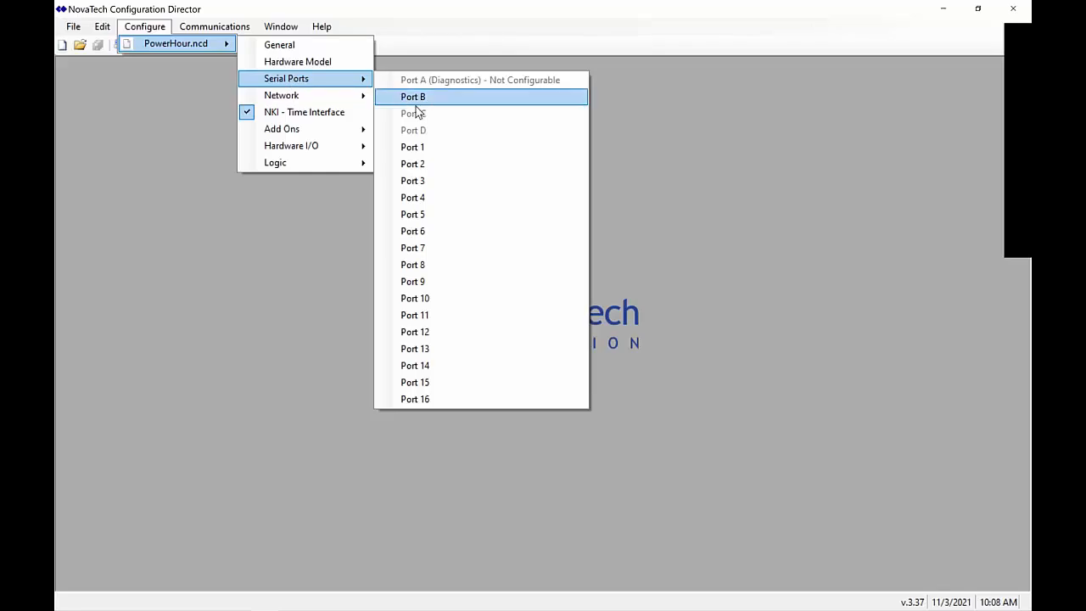
click(419, 149)
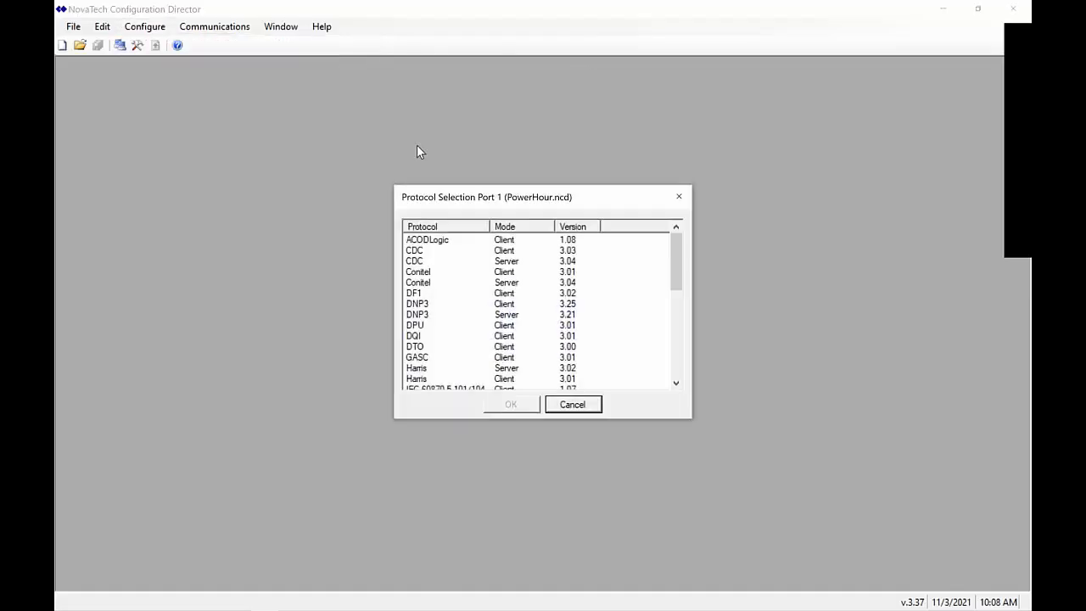
click(442, 347)
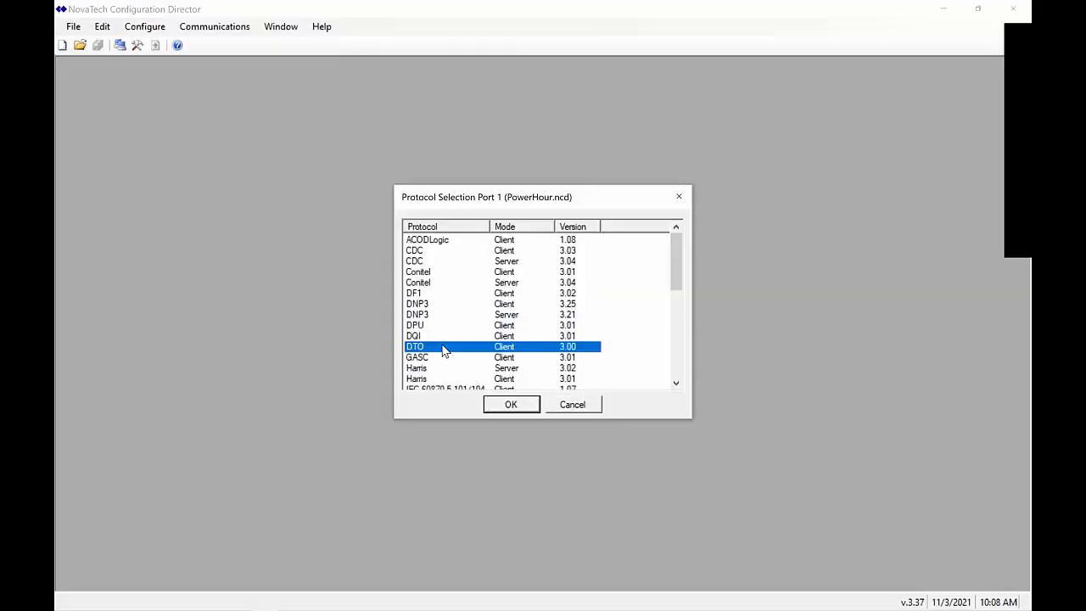
key(s)
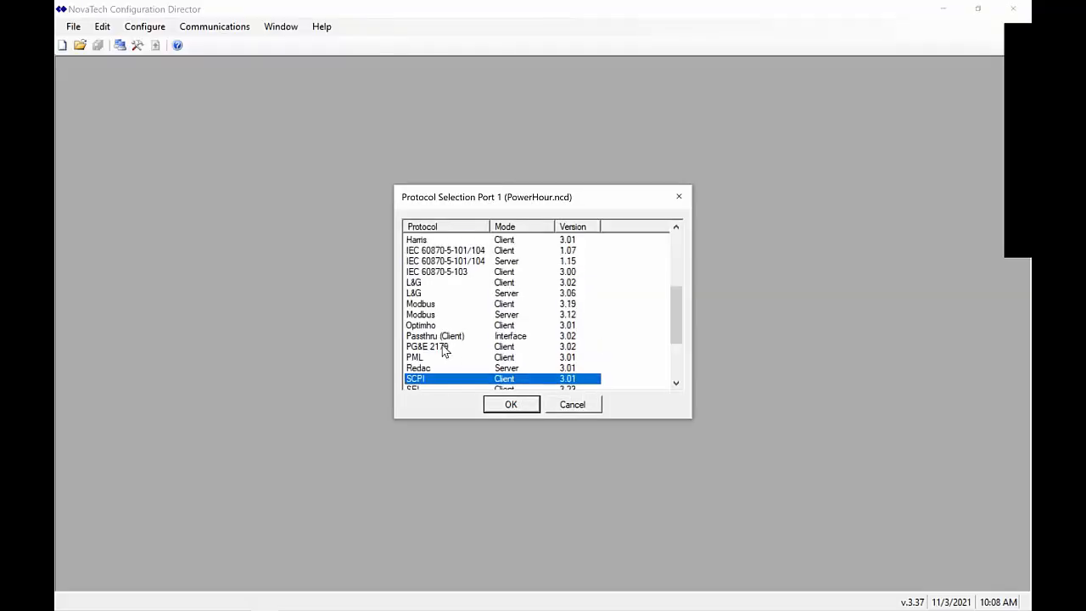
key(s)
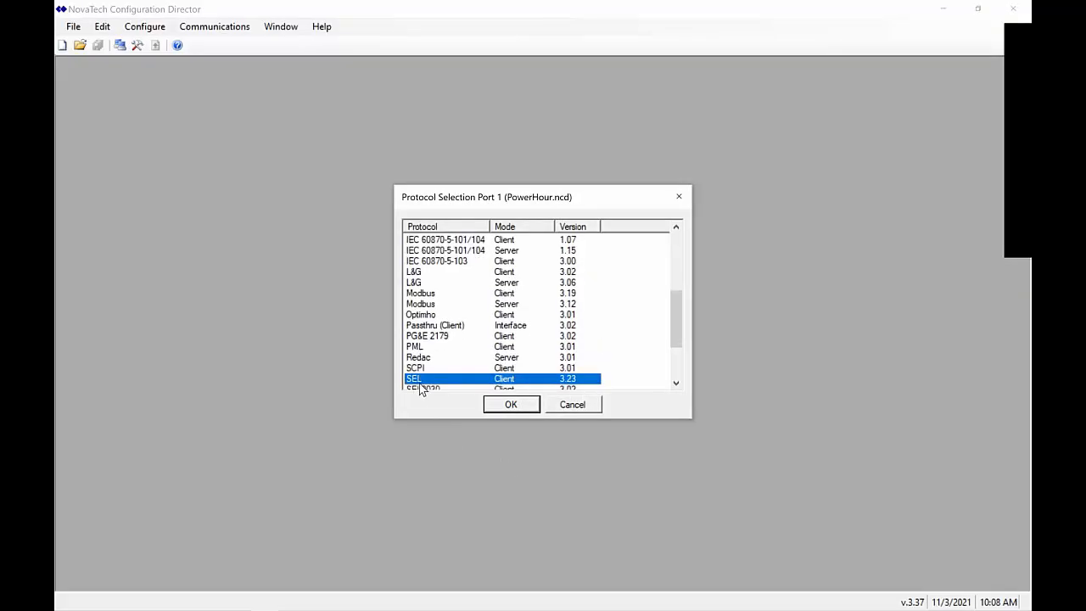
click(514, 399)
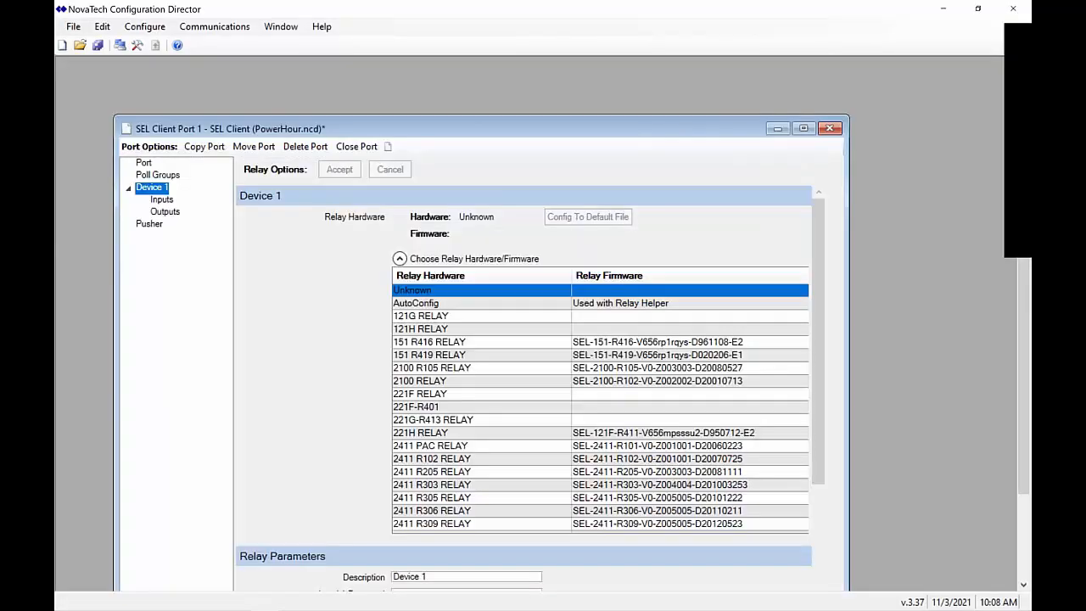
Set the Port 1 device hardware to the 351-6-7 relay
double_click(620, 136)
click(426, 314)
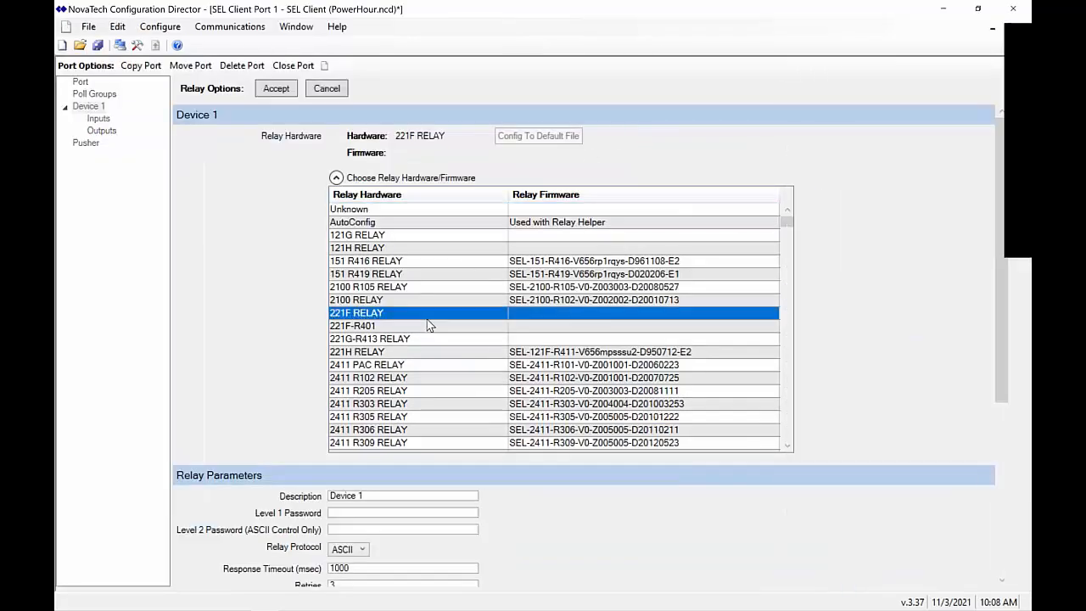
scroll(429, 324, down, 15)
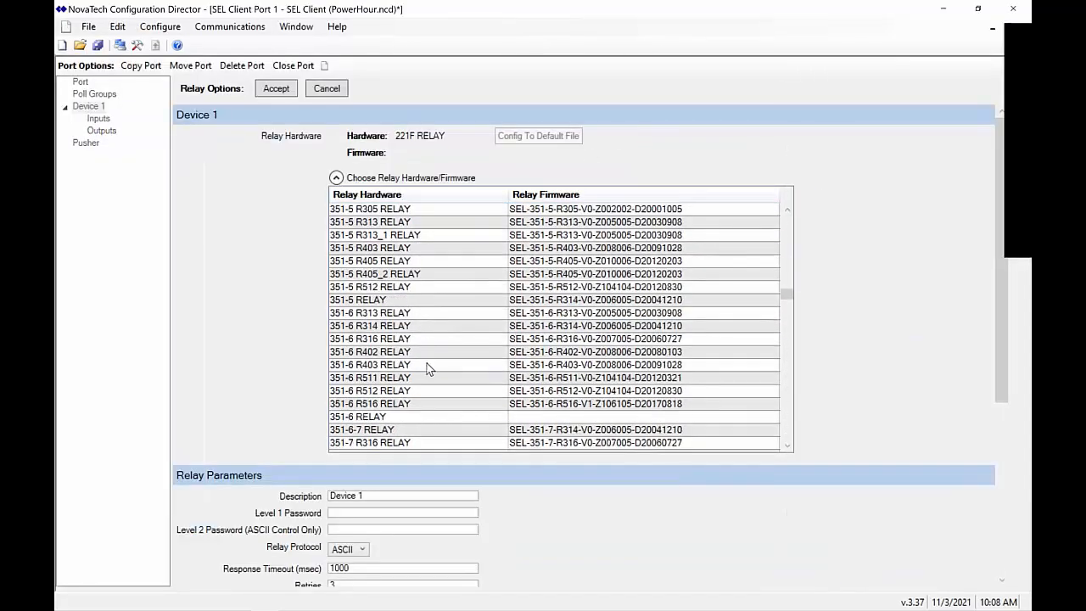
click(405, 431)
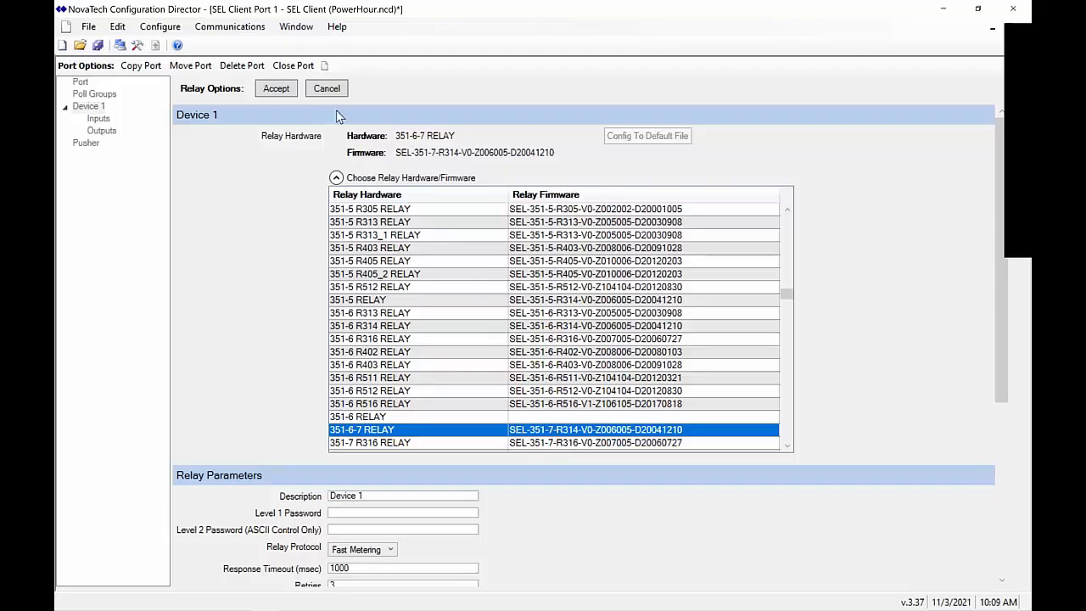
click(277, 90)
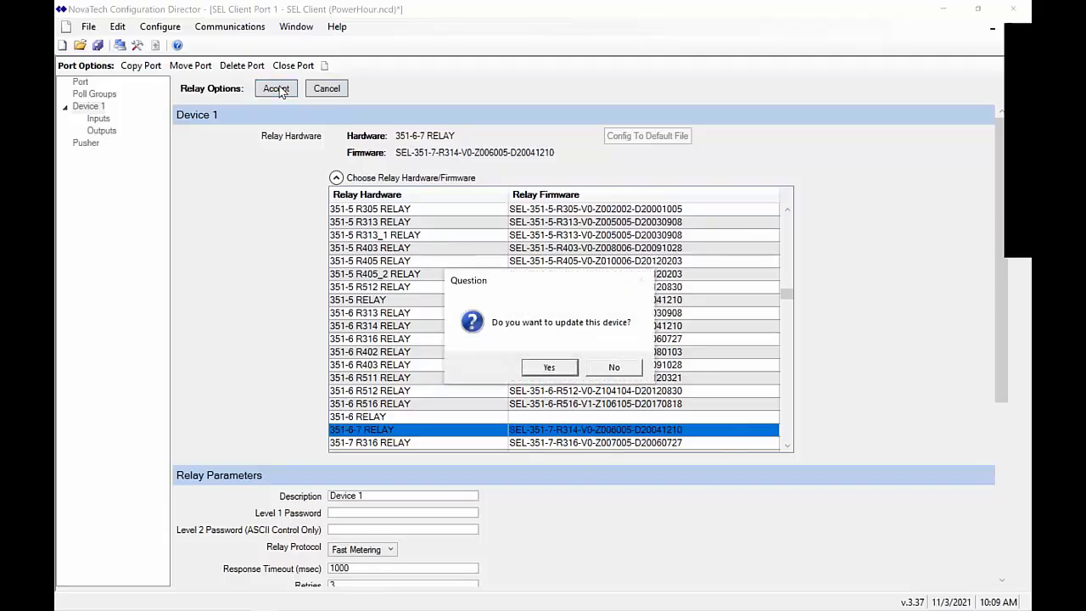
click(547, 366)
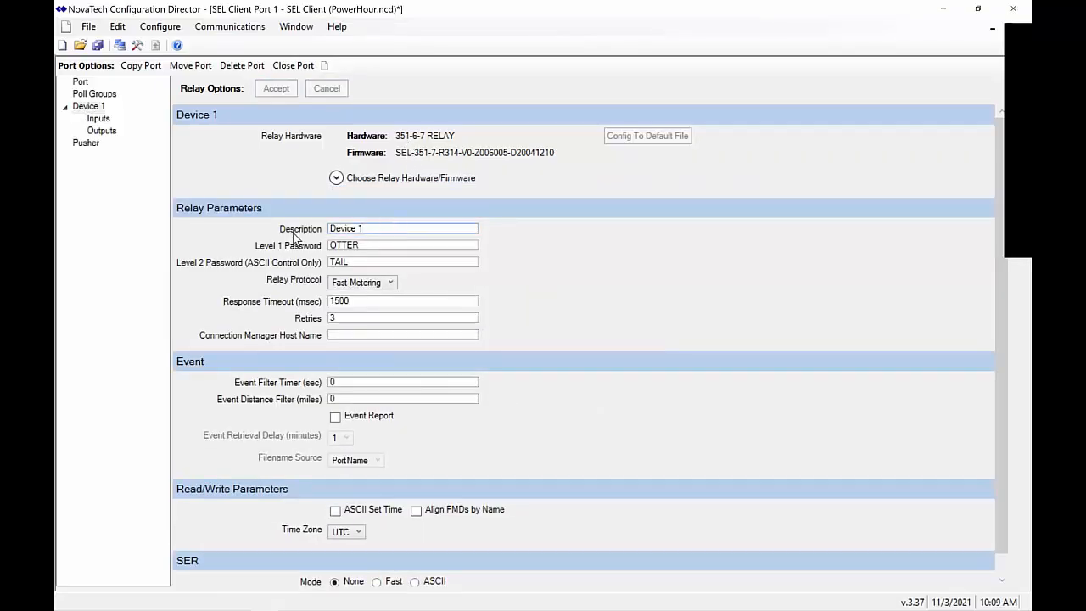
Rename the relay device description to BKR1_SEL351
drag(400, 230, 165, 235)
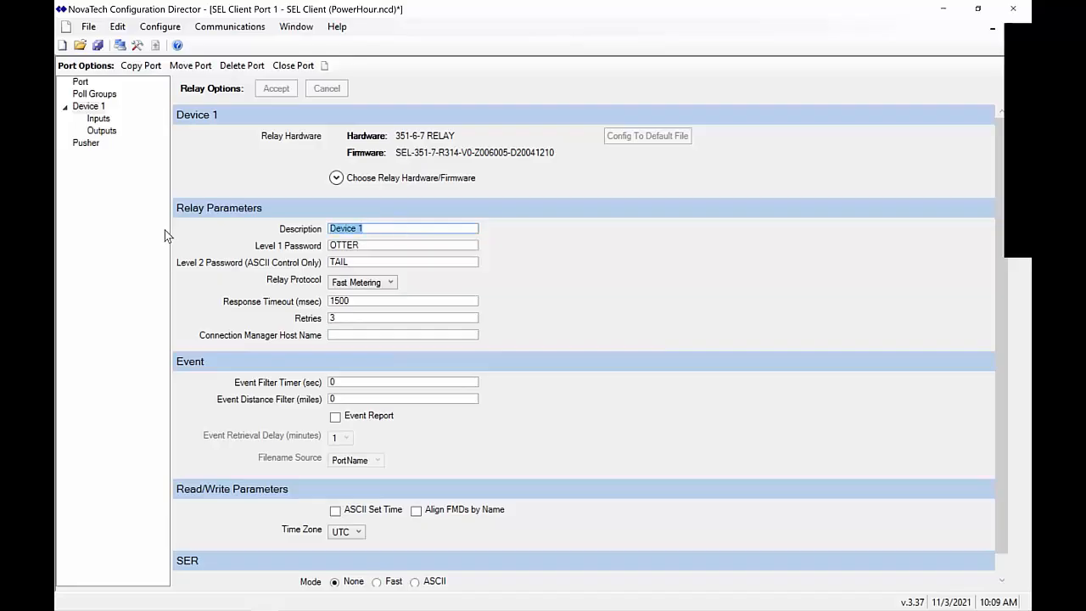
text(B)
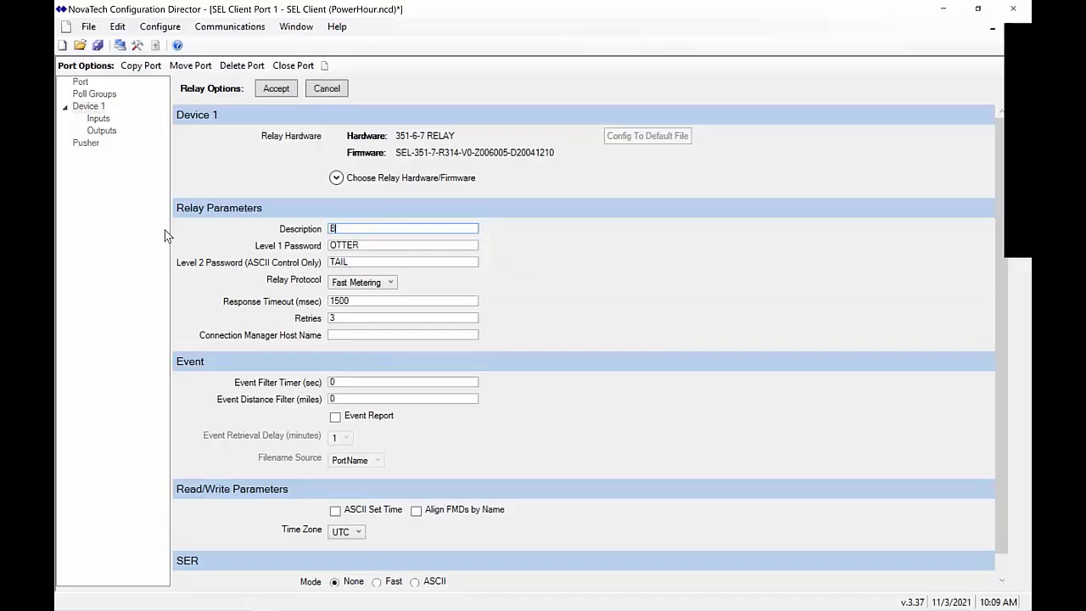
text(KR1_SEL351)
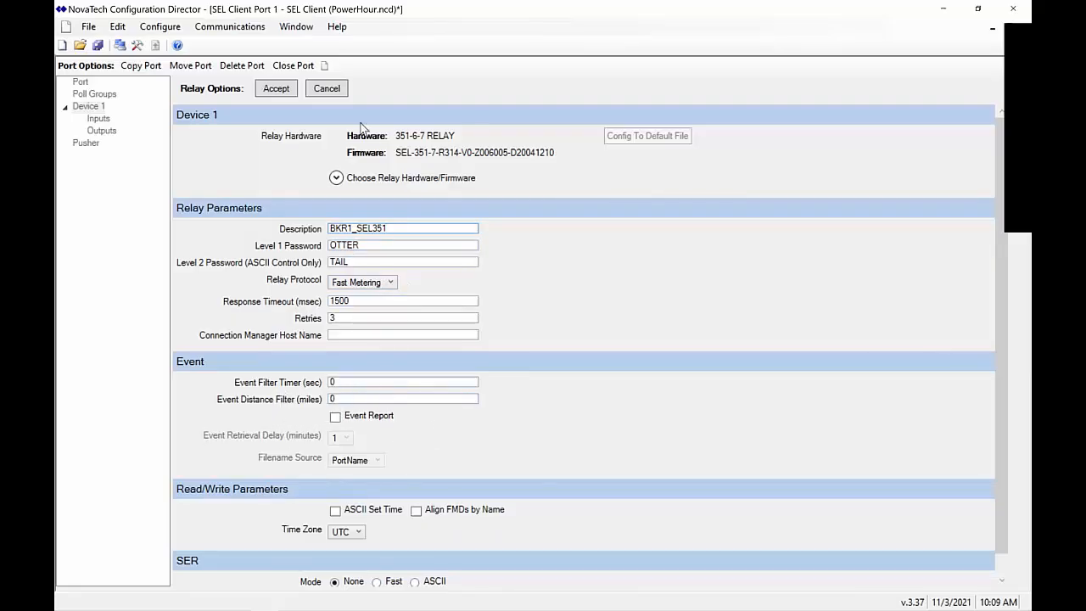
click(274, 90)
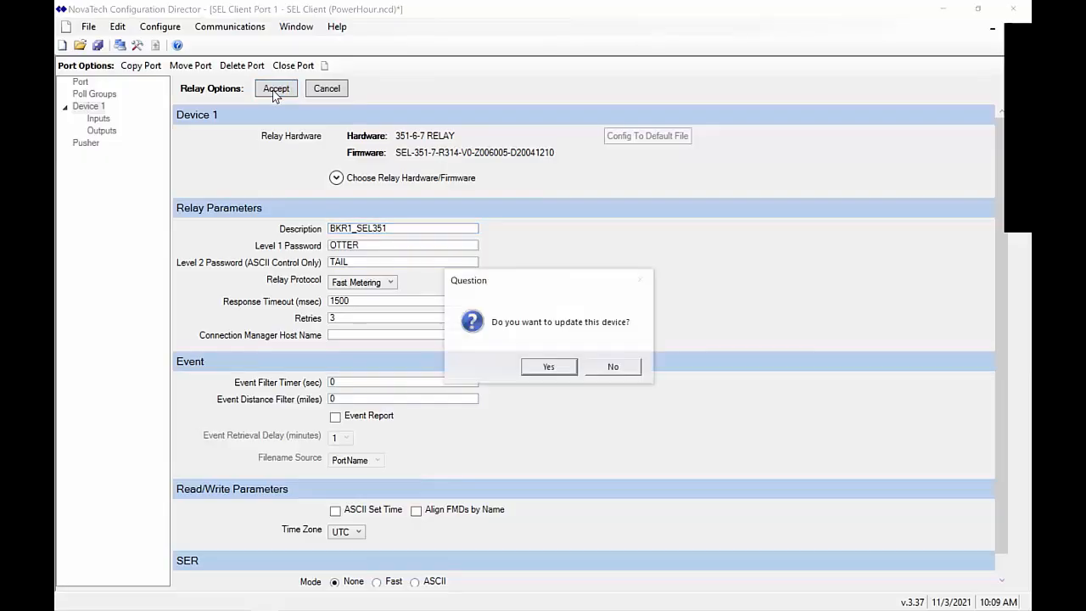
click(568, 370)
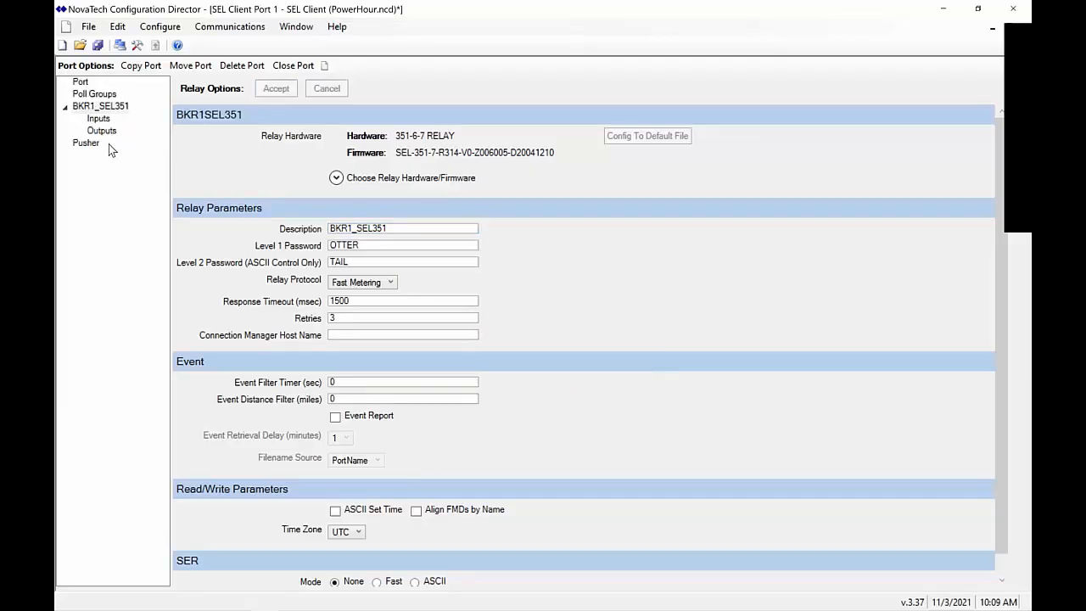
click(81, 85)
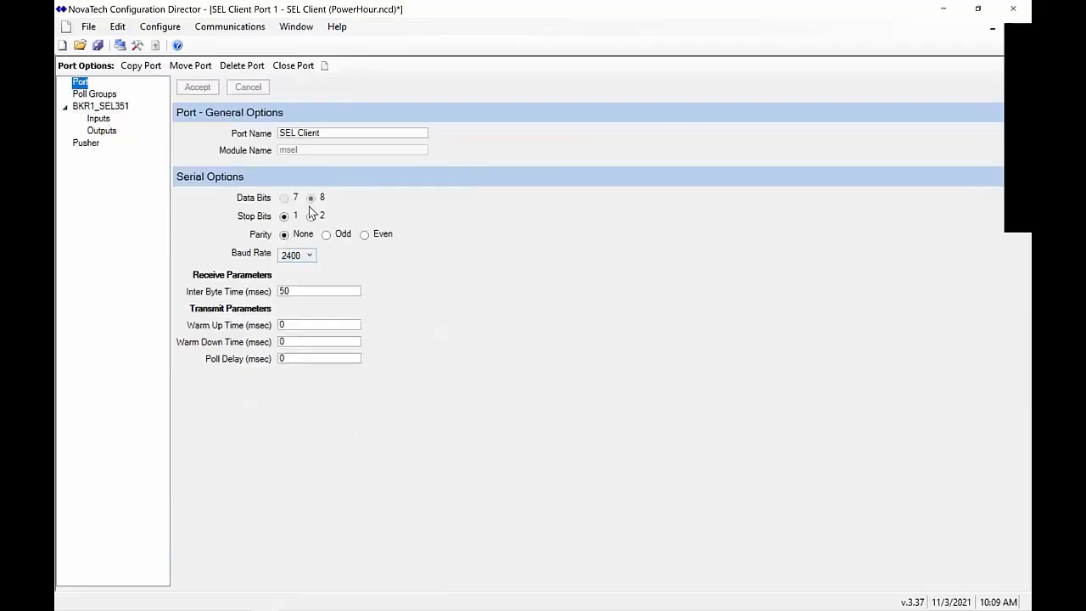
Set the baud rate to AutoBaud and rename the port from SEL Client to BKR1_SEL351
click(302, 261)
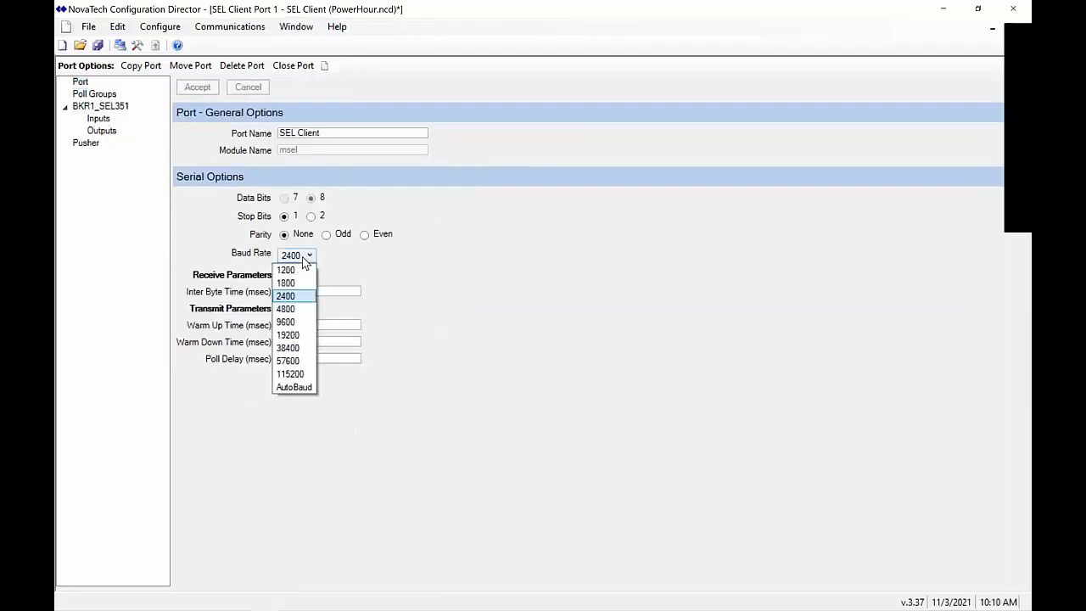
click(300, 387)
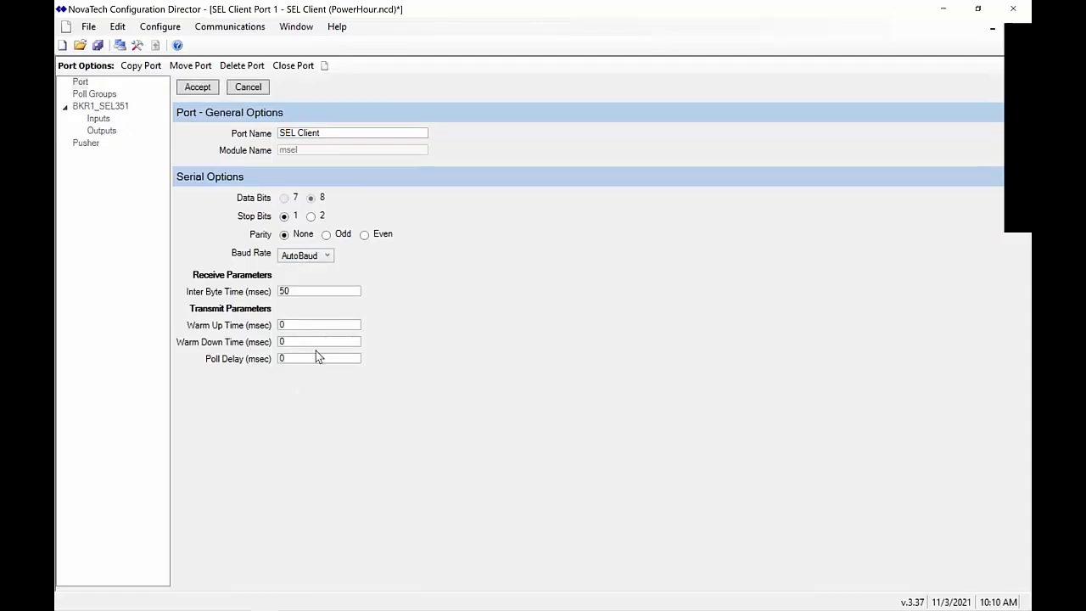
click(368, 135)
drag(368, 136, 154, 144)
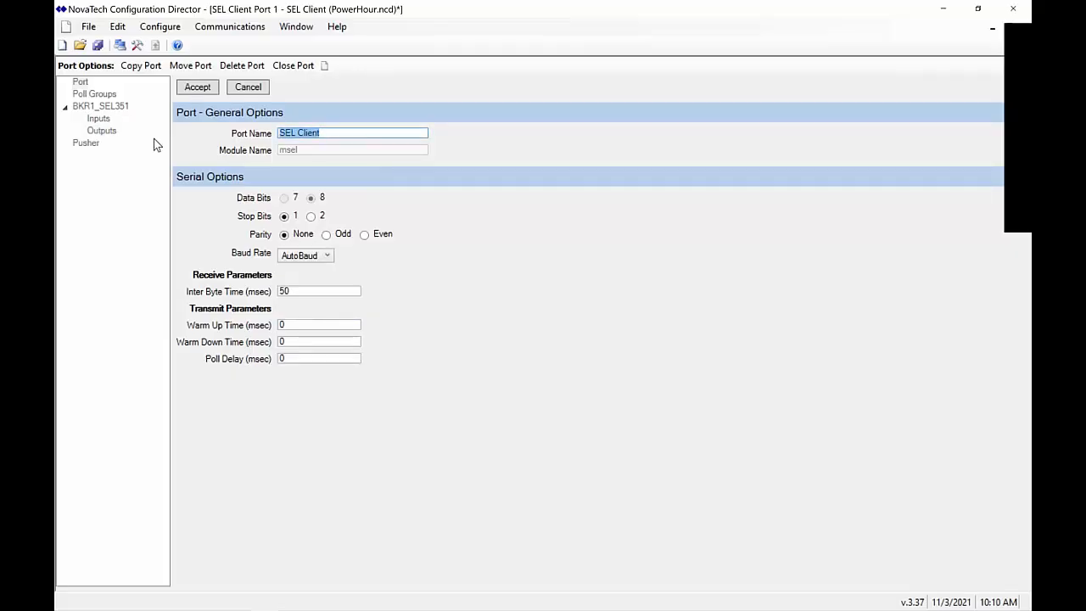
text(BKR1_SEL351)
click(207, 89)
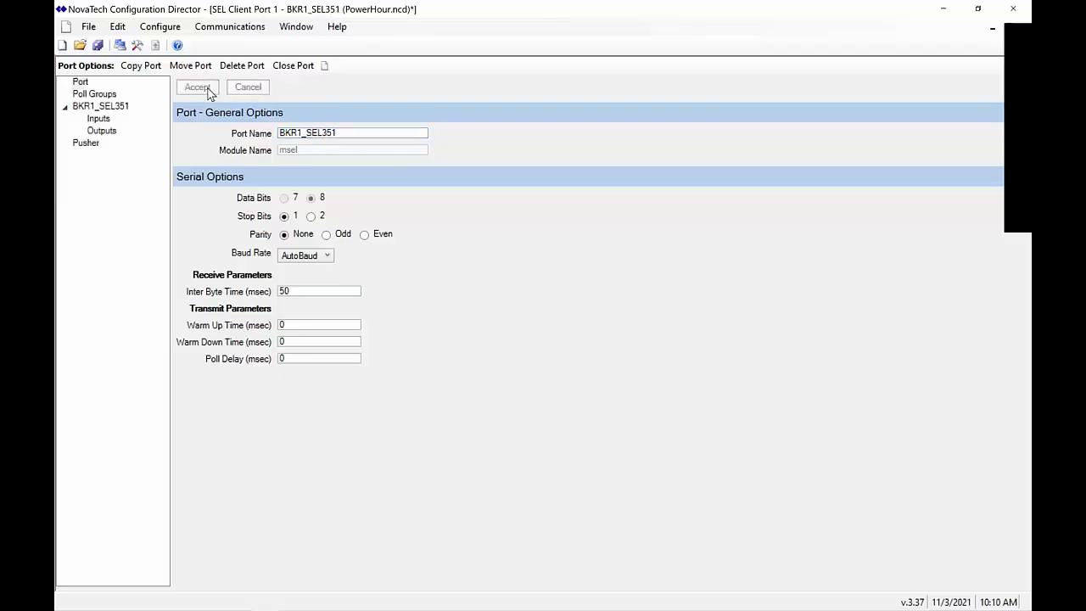
click(99, 119)
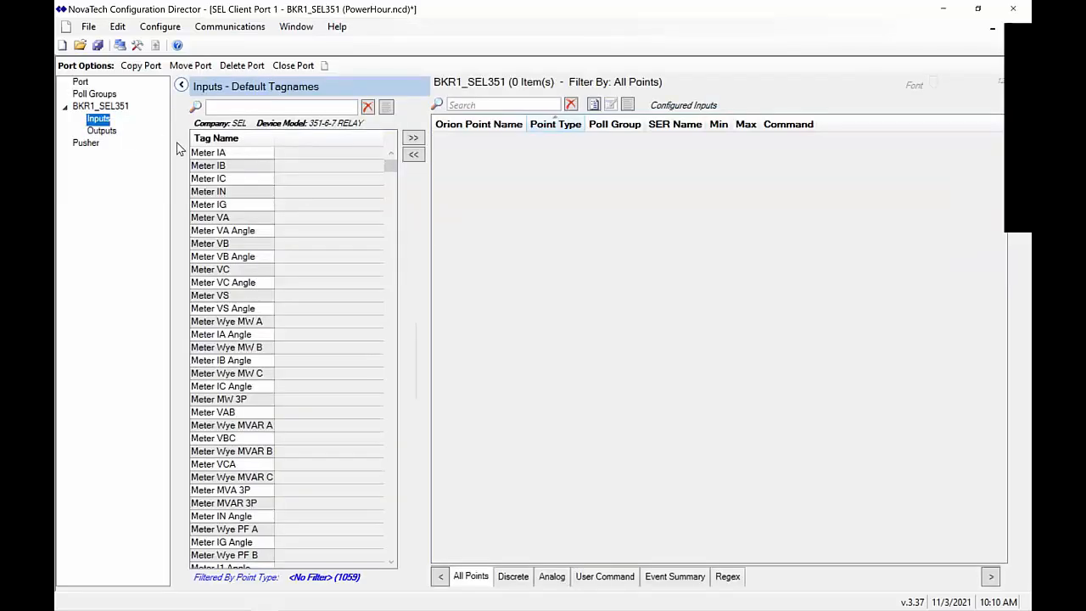
Add analog tags Meter IA, IB, IC and IN to the configured inputs
click(197, 155)
drag(197, 157, 208, 194)
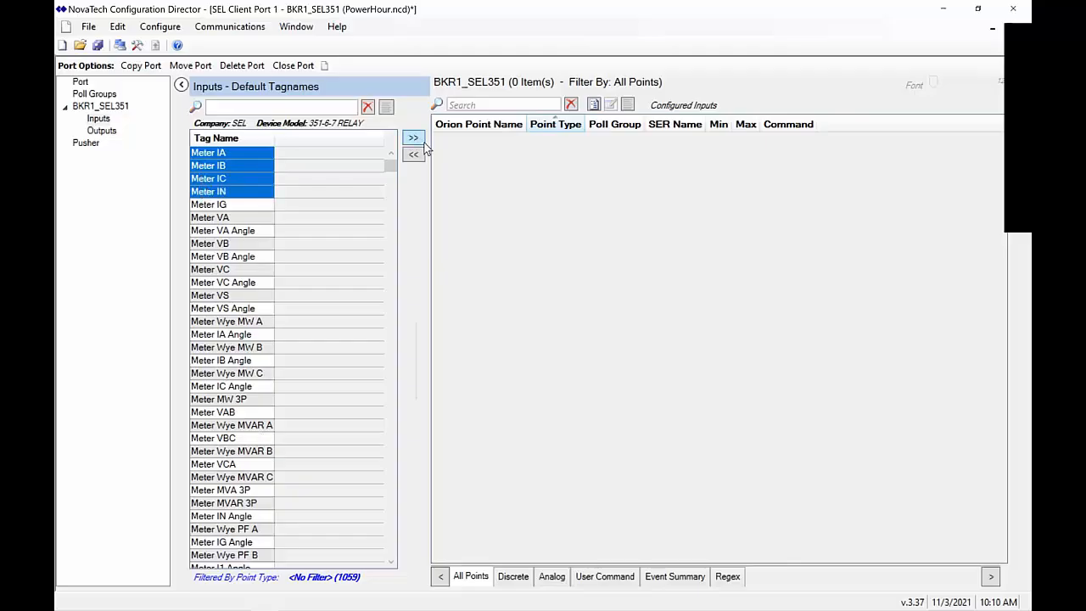
click(414, 138)
Filter by 'fmd' and add FMD_EN, FMD_TRIP_1, FMD_INST and FMD_COMM to the inputs
click(339, 109)
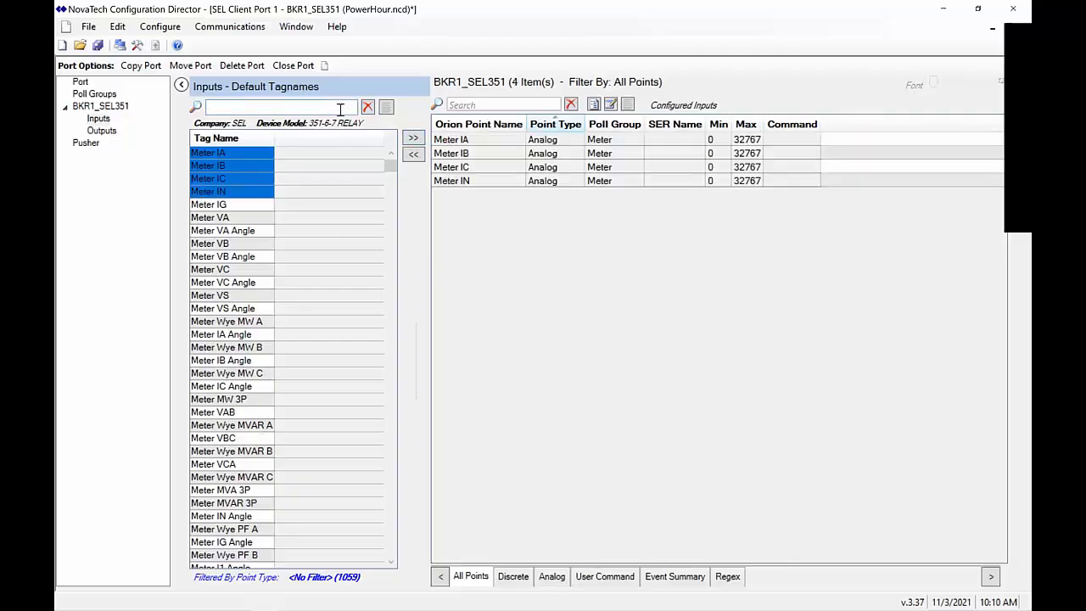
text(fmd)
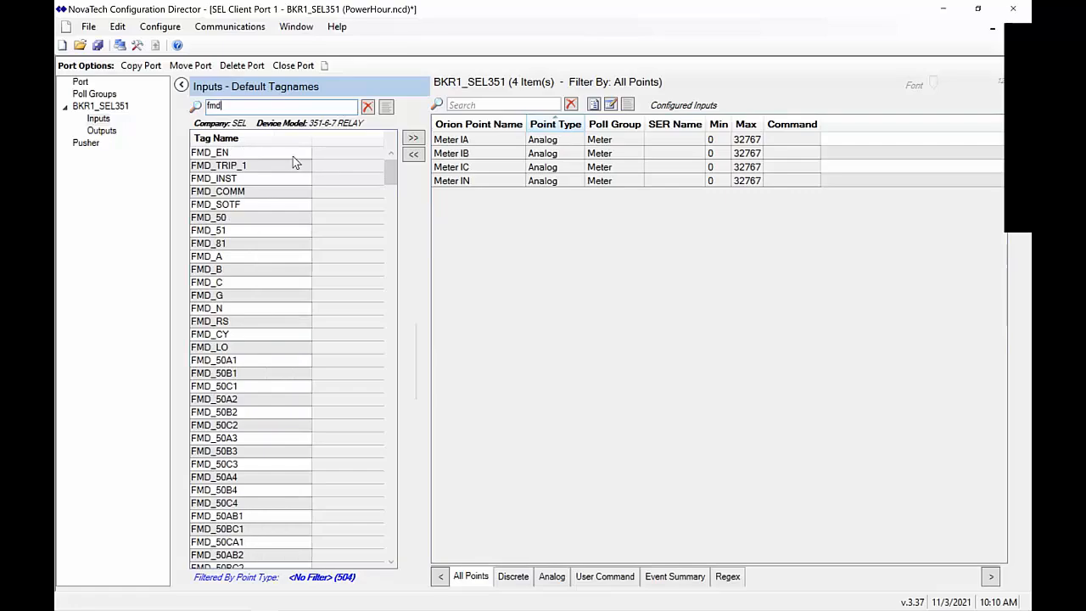
click(293, 156)
shift+click(299, 196)
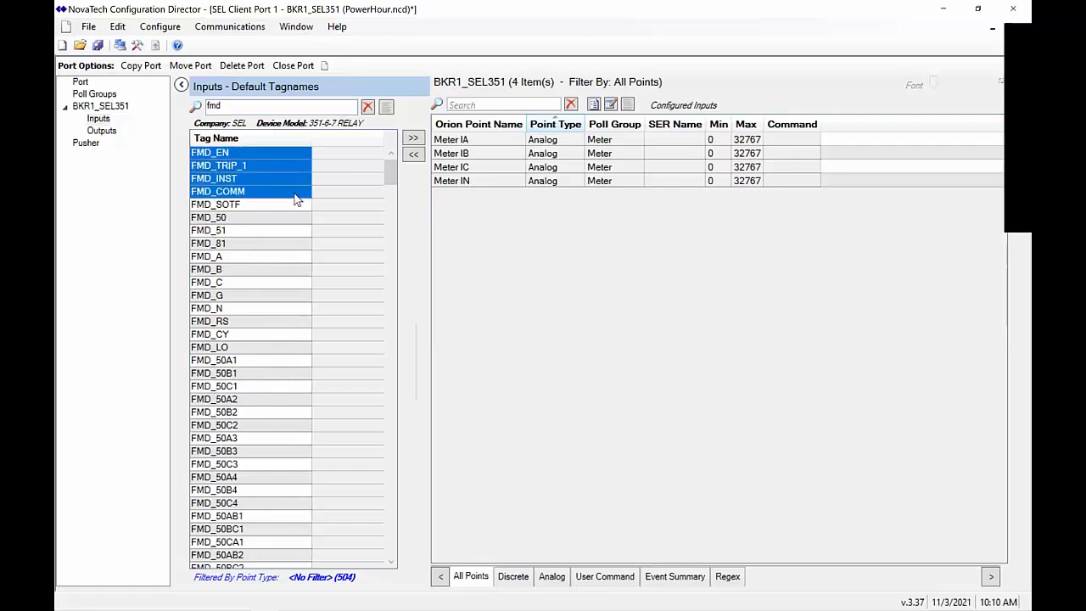
click(413, 138)
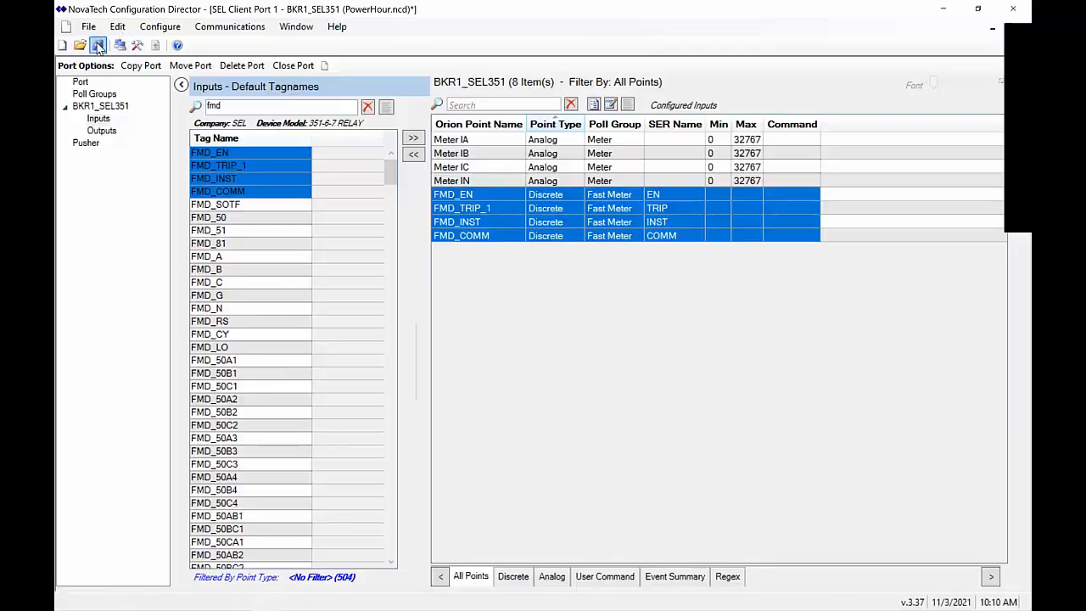
click(161, 29)
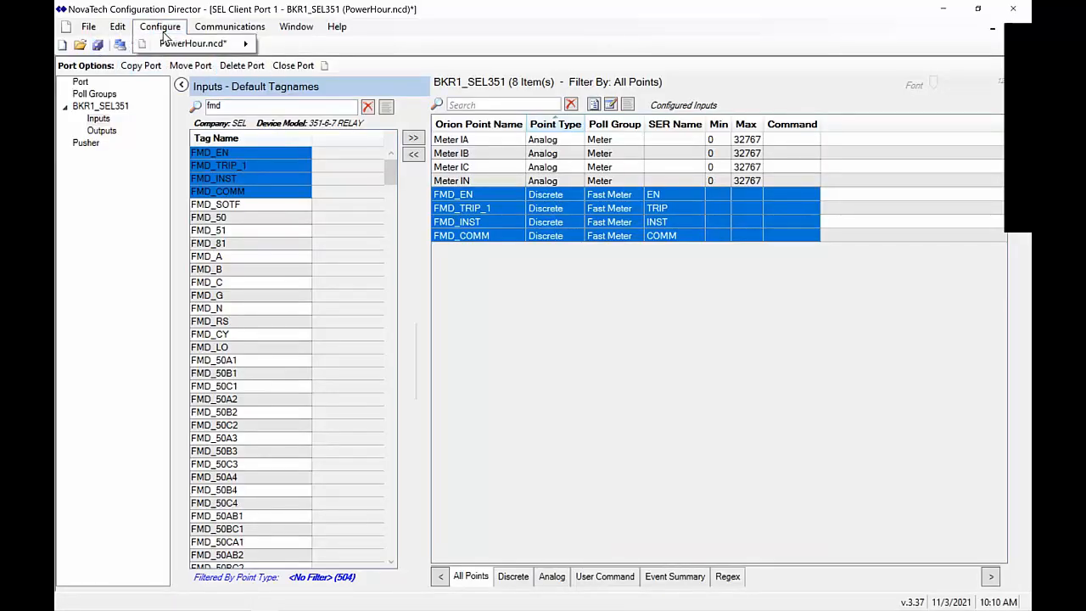
click(163, 172)
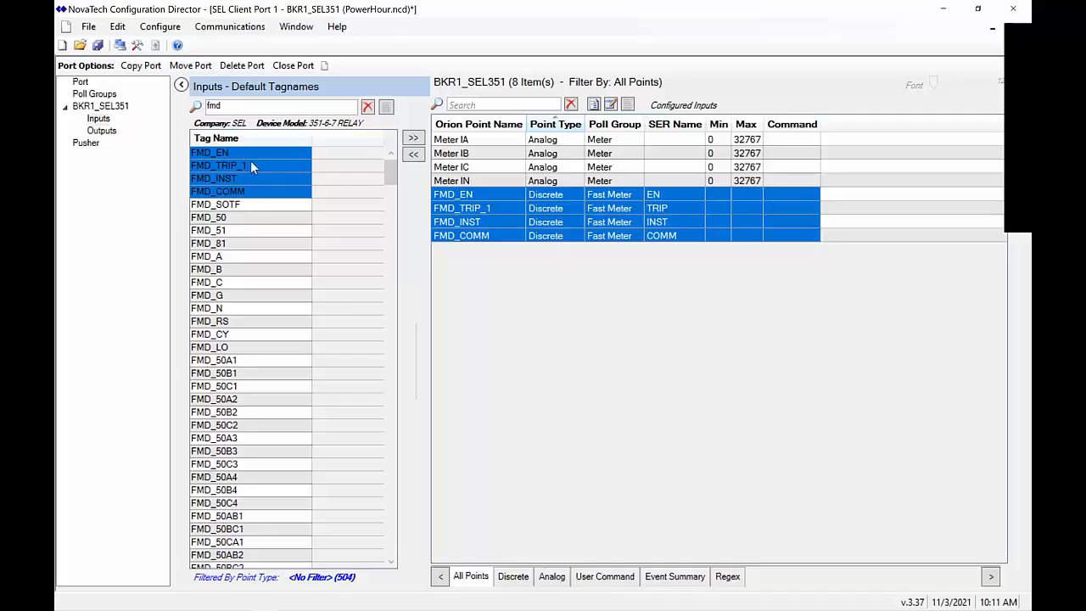
Copy the BKR1_SEL351 port to Port 2 and open the copy's Device 1 settings
click(141, 66)
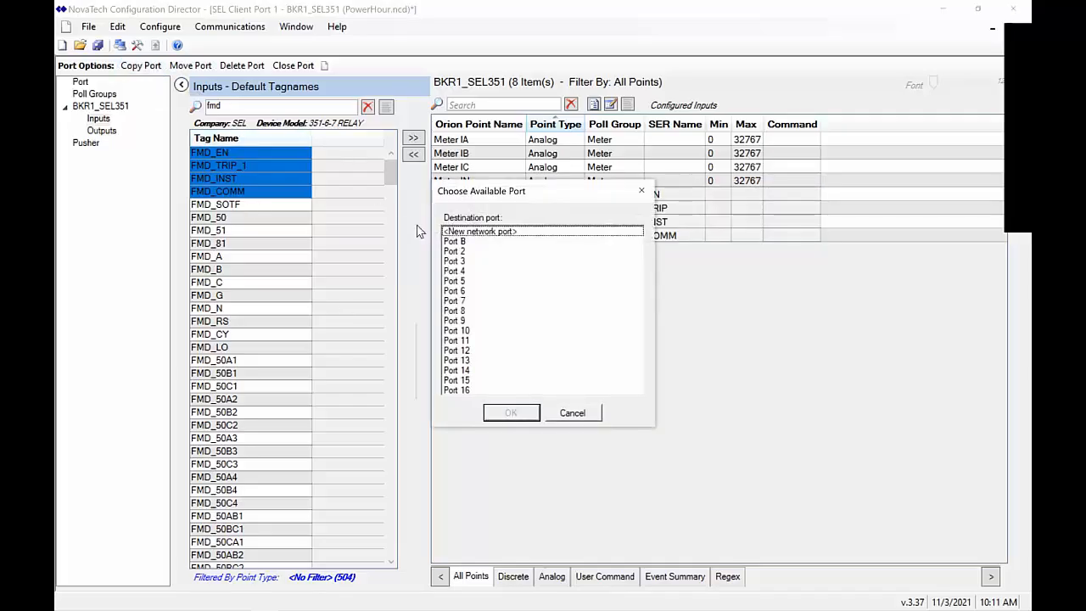
click(464, 252)
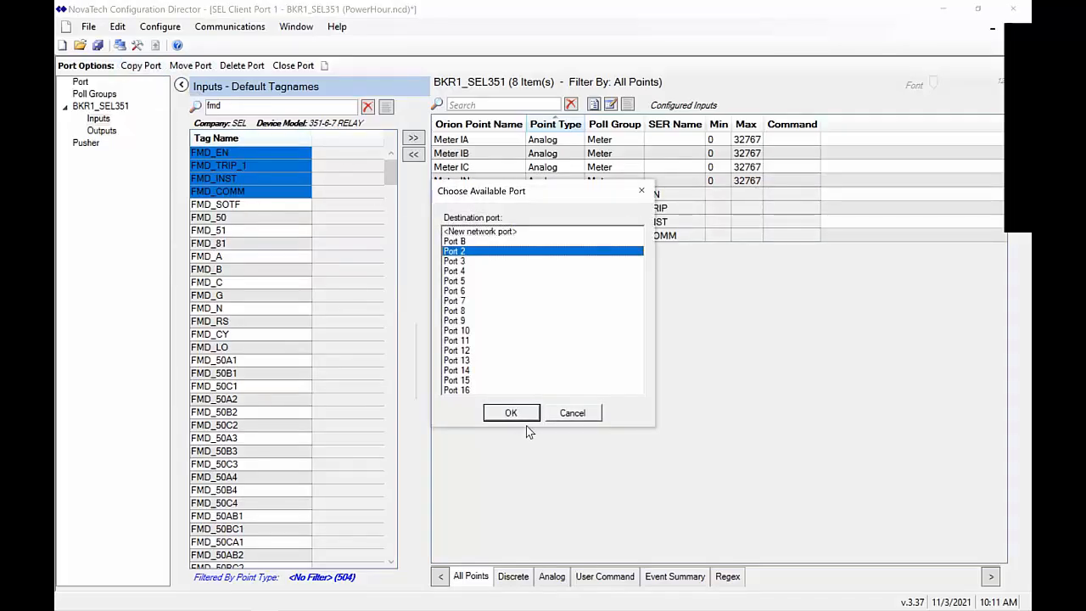
click(525, 418)
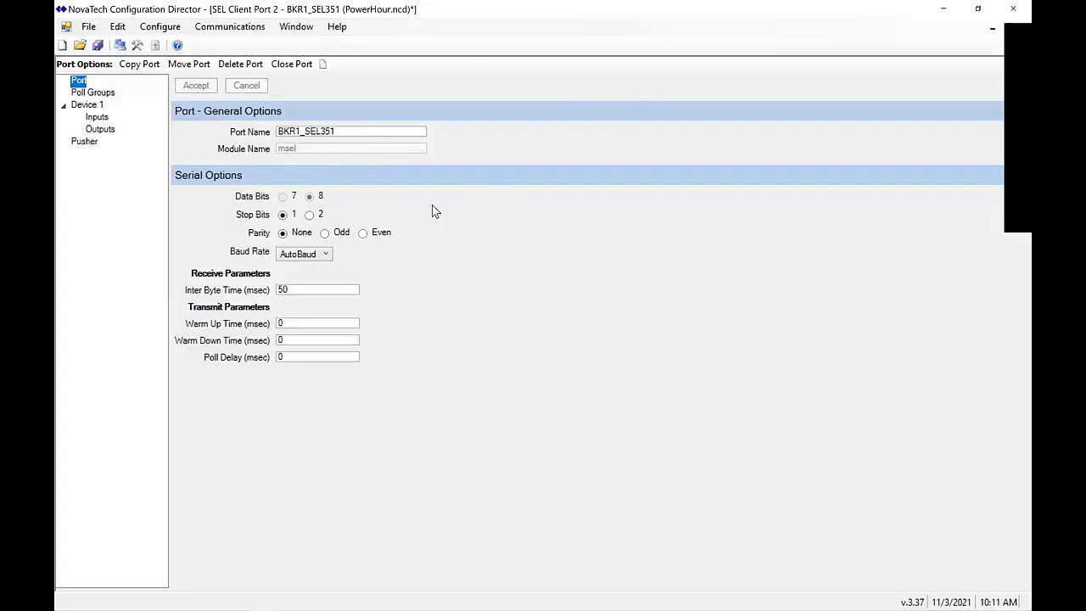
click(89, 107)
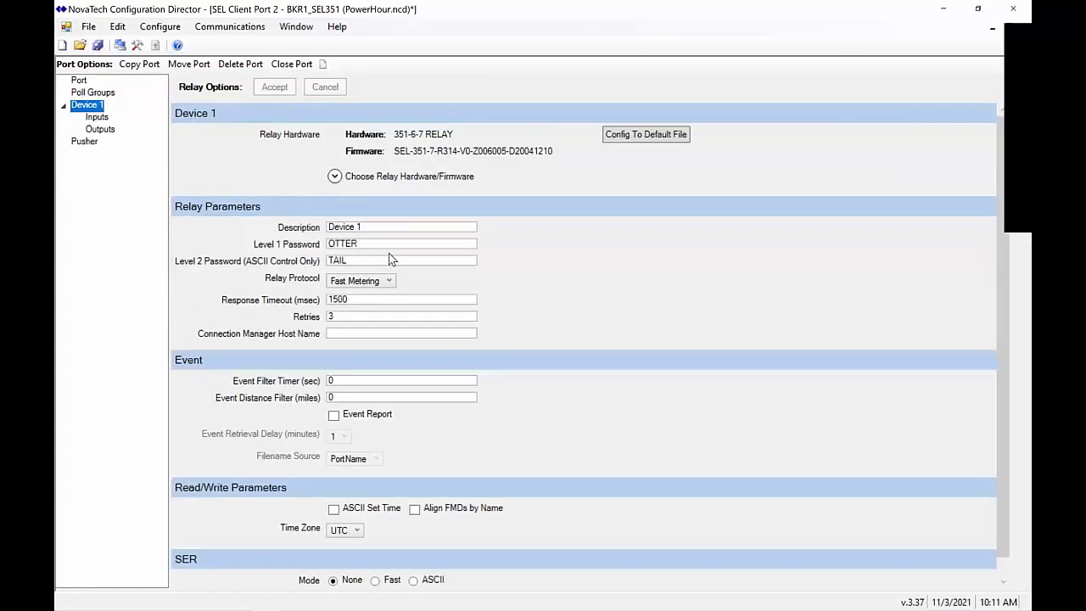
Rename the copied device description to BKR1_SEL351_EVENT
drag(402, 226, 232, 256)
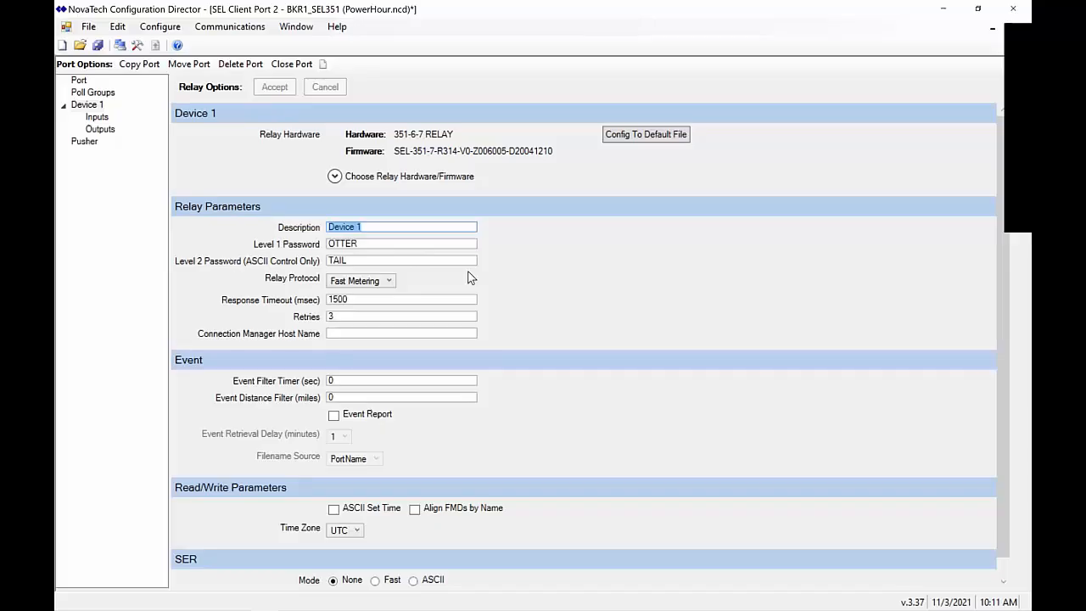
text(SKR)
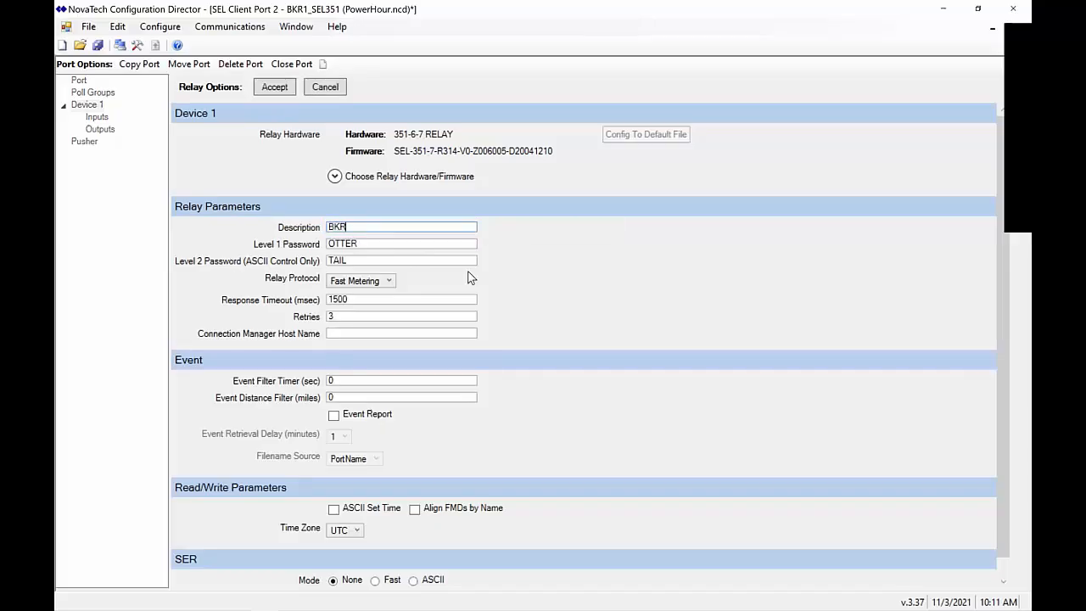
text(1_SEL351_)
key(BackSpace)
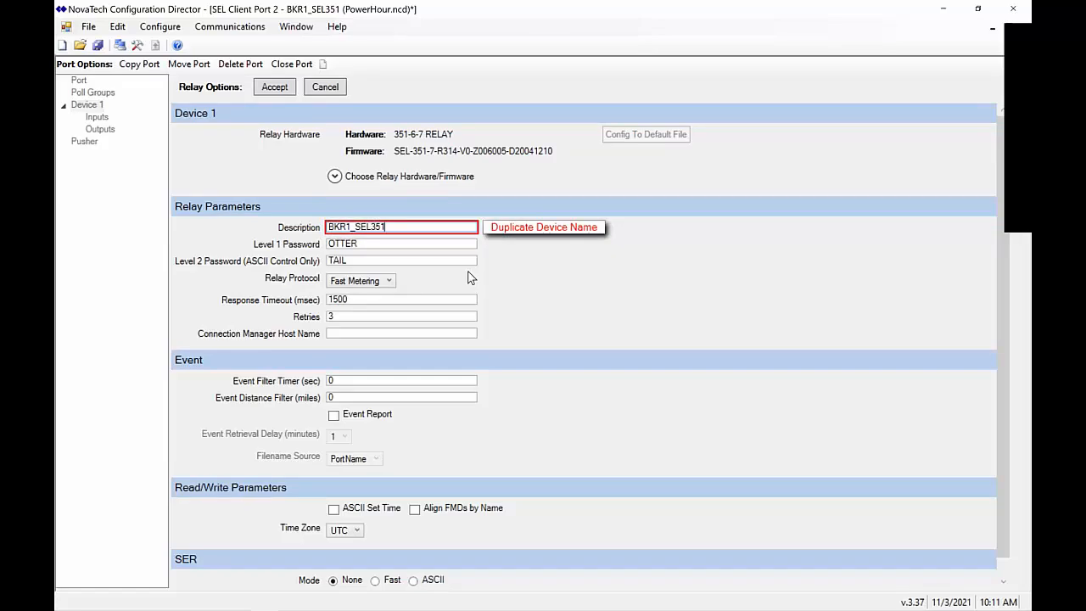
text(_)
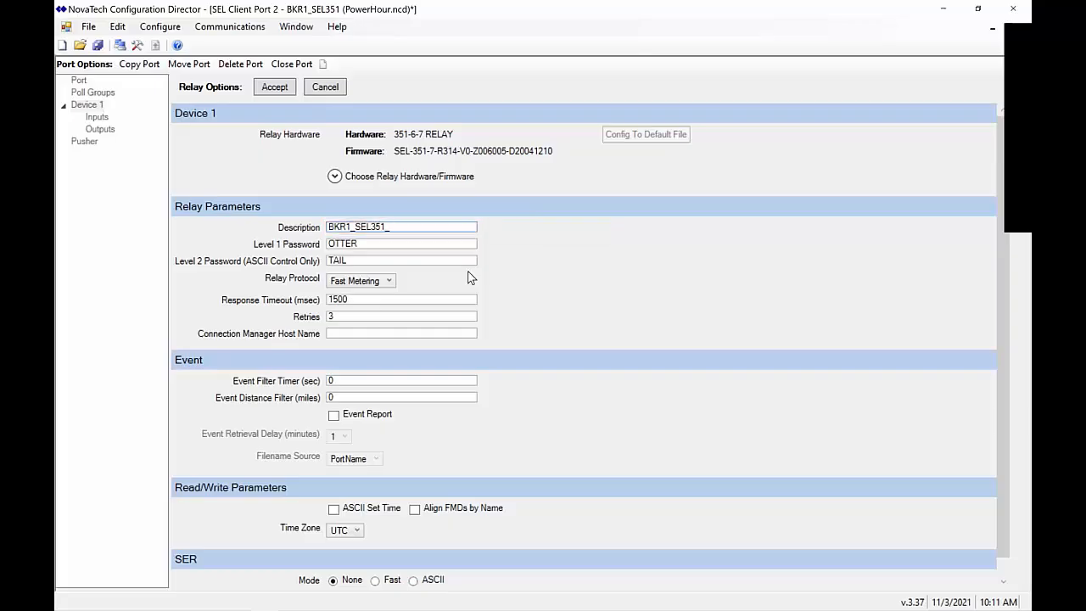
text(EVENT)
click(276, 88)
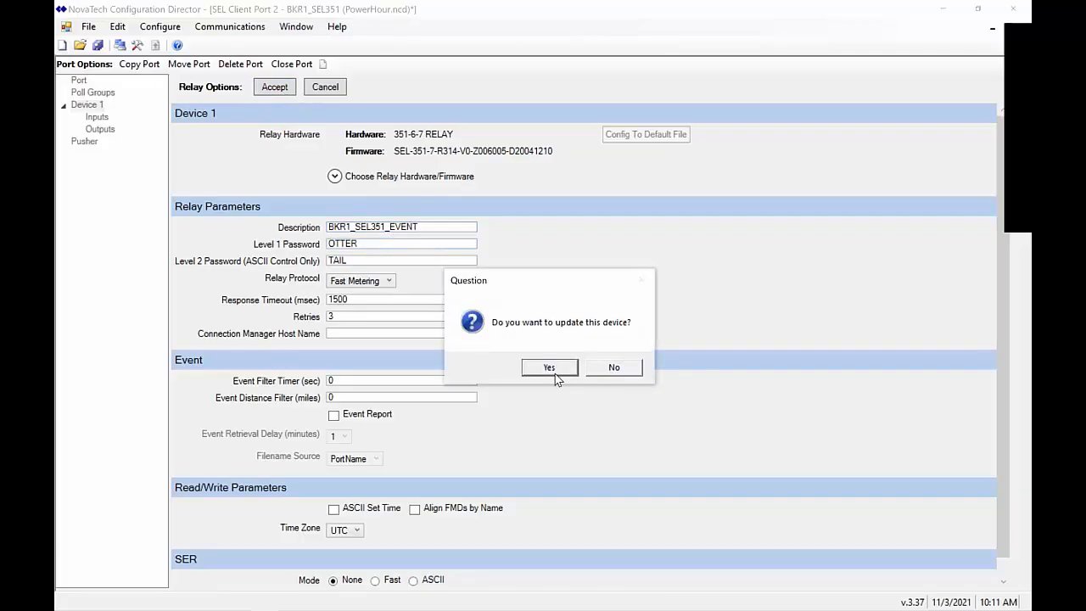
click(555, 372)
Append _EVENT to the port name, making it BKR1_SEL351_EVENT, and save PowerHour.ncd
click(78, 81)
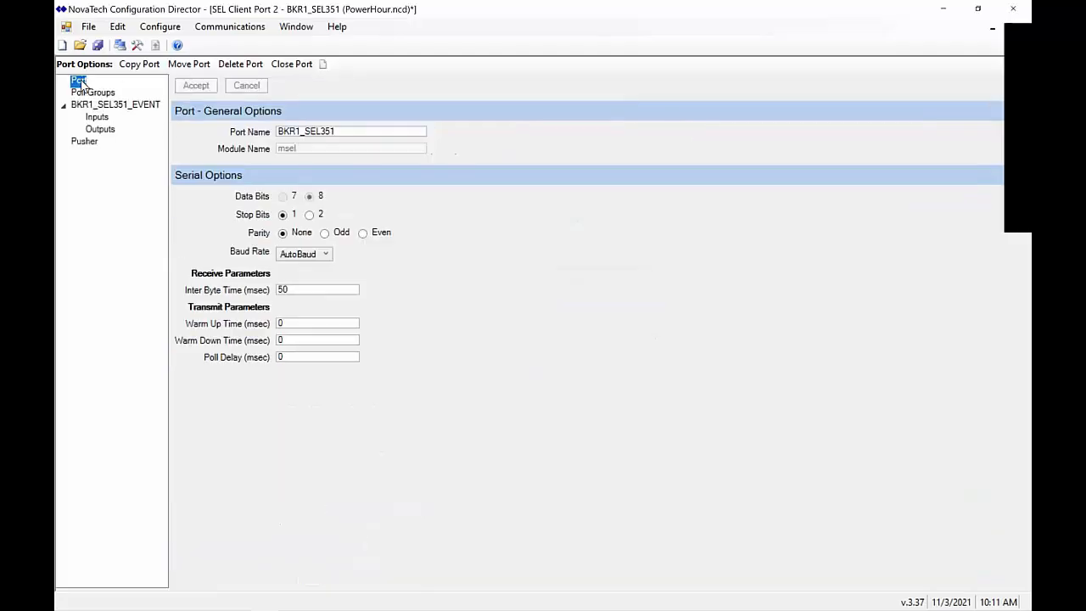
click(376, 130)
text(_EVENT)
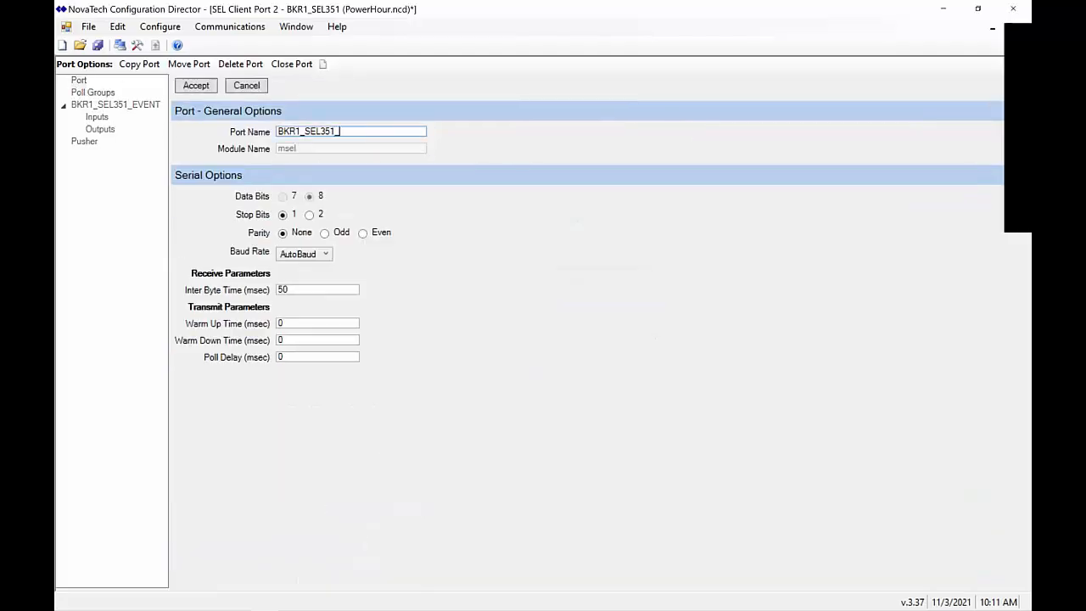
click(201, 88)
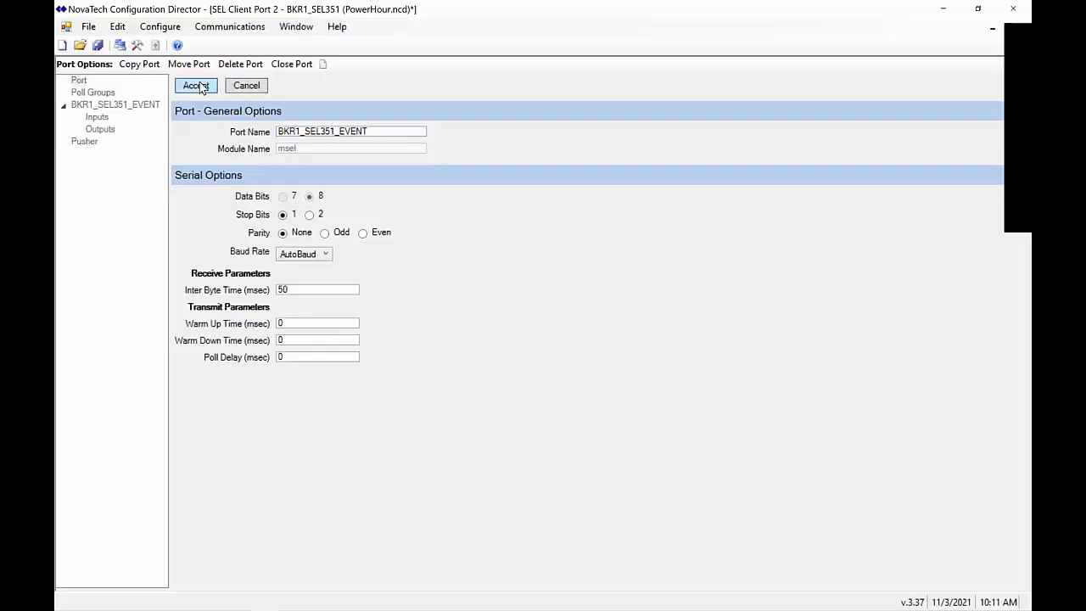
click(98, 45)
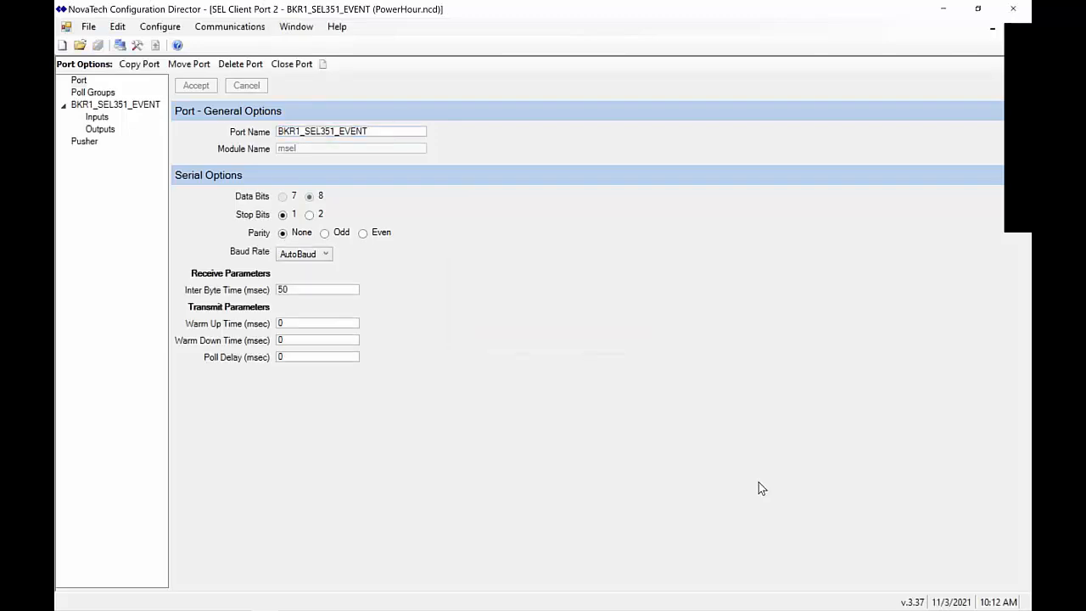
Open the Files page of the OrionLX+ web configuration in the browser
key(alt+Tab)
key(alt+Tab)
key(alt+Tab)
key(alt+Tab)
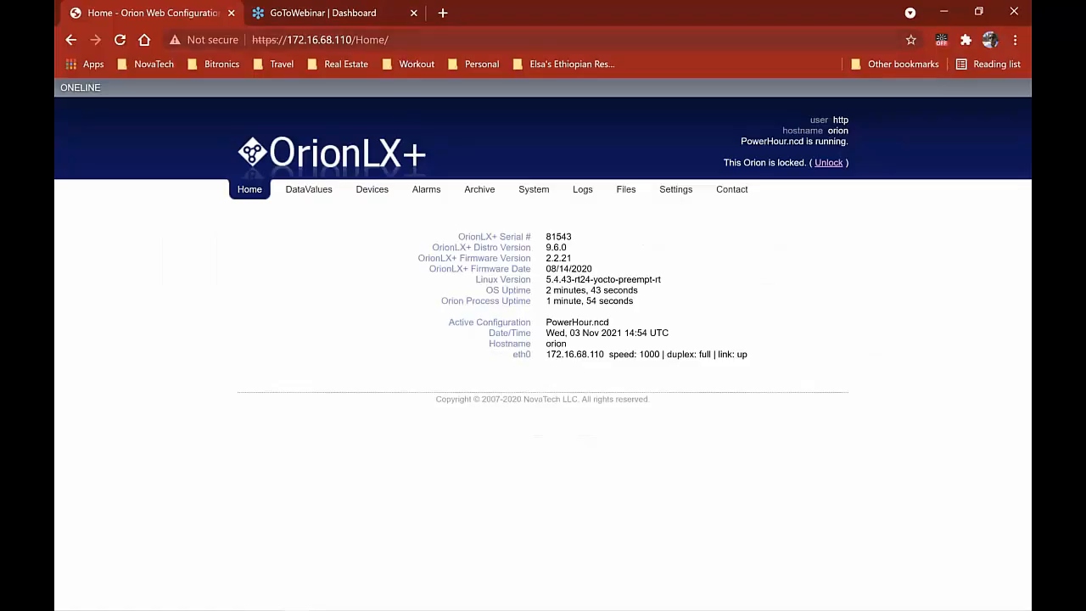
drag(389, 40, 300, 43)
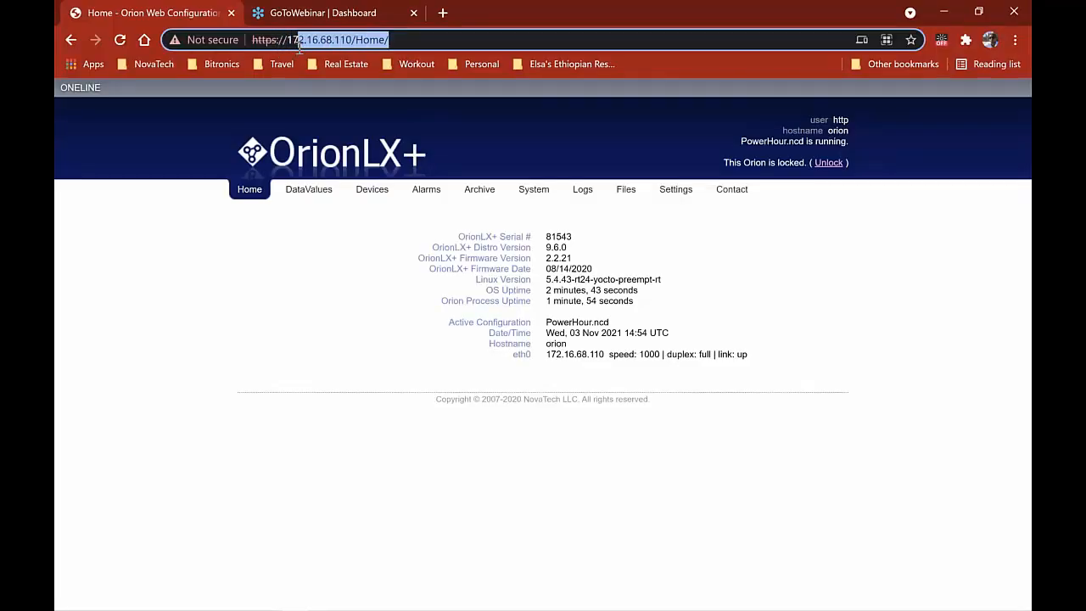
click(285, 40)
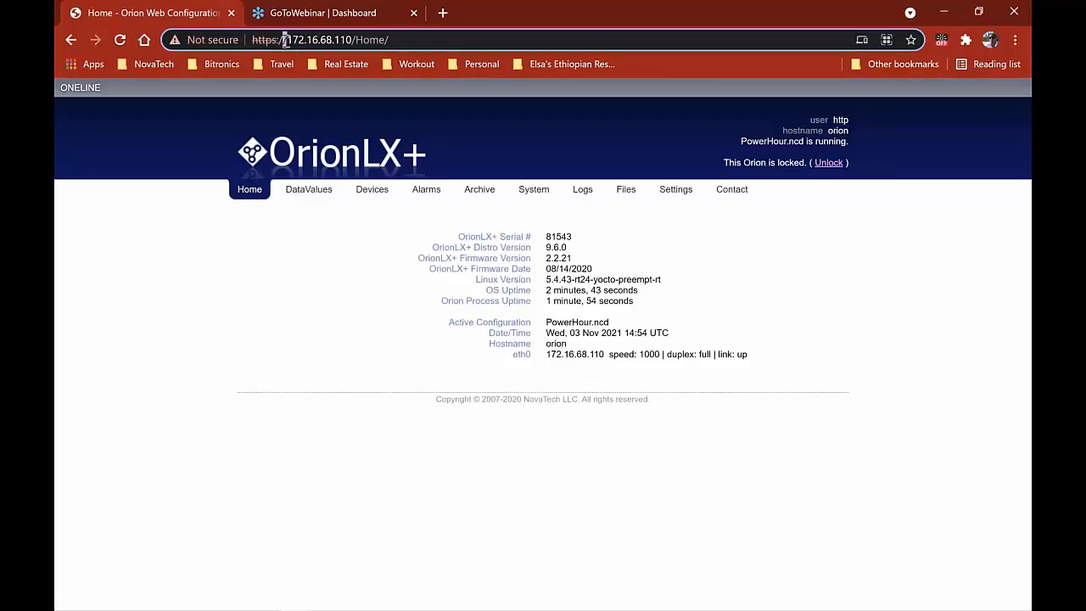
double_click(285, 40)
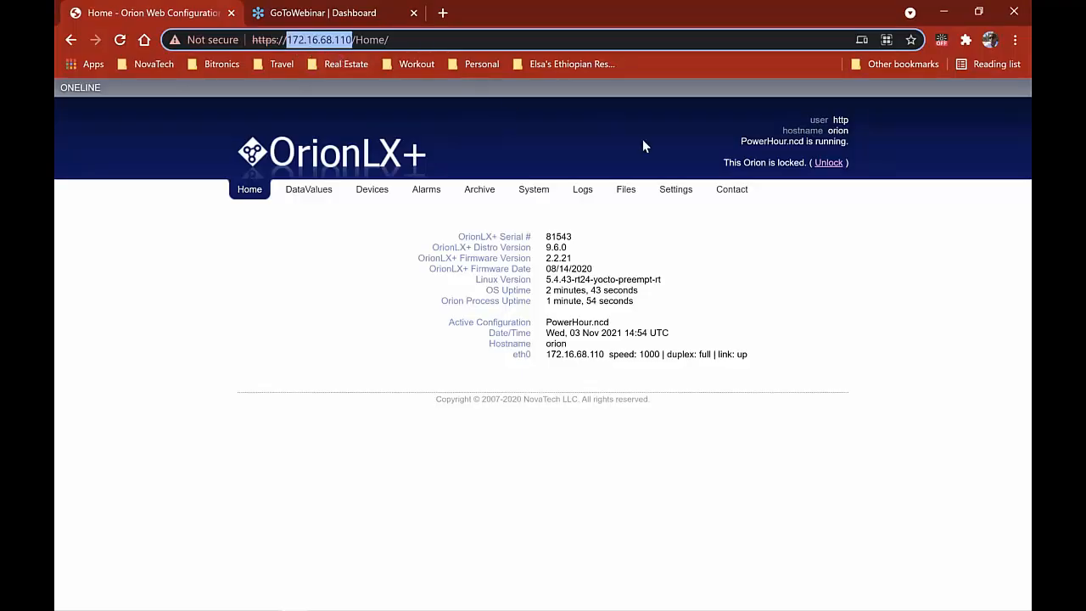
click(628, 190)
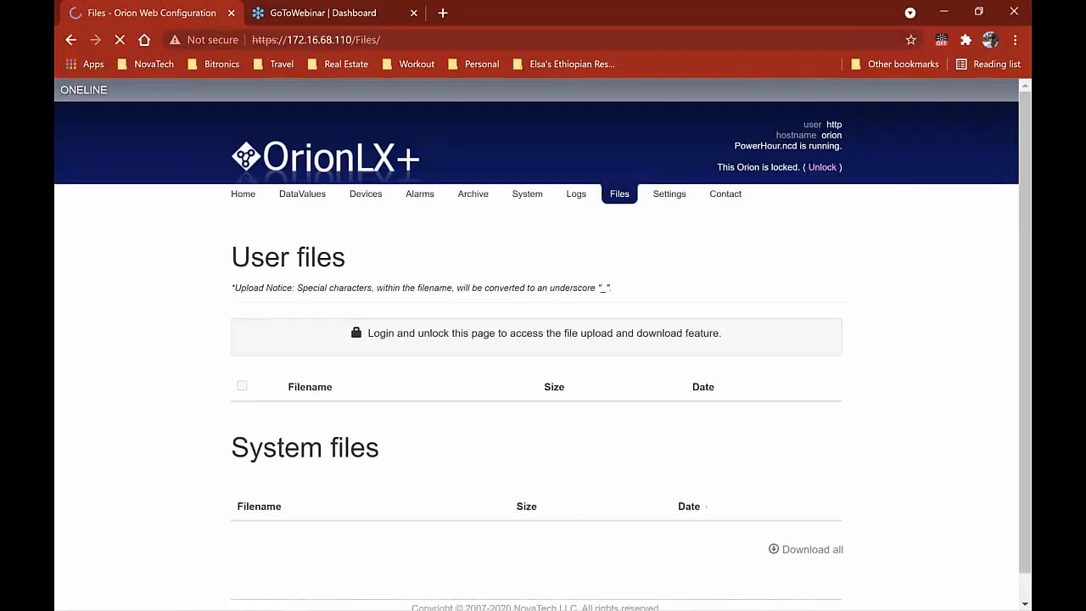
key(alt+Tab)
key(Escape)
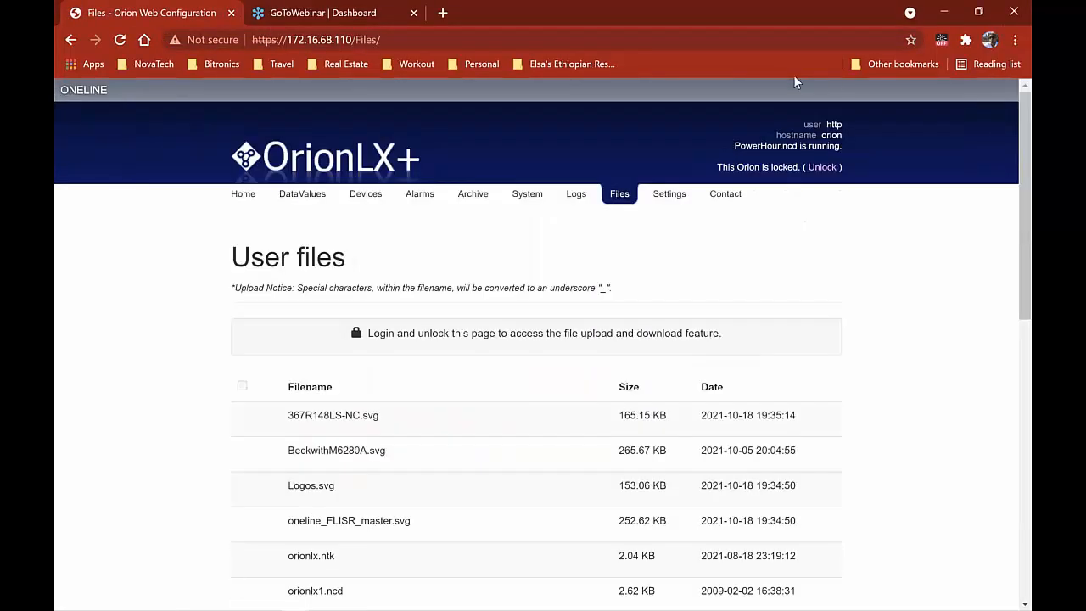
Log in with the Orion username and password, then enter the password to unlock it
click(822, 168)
text(no)
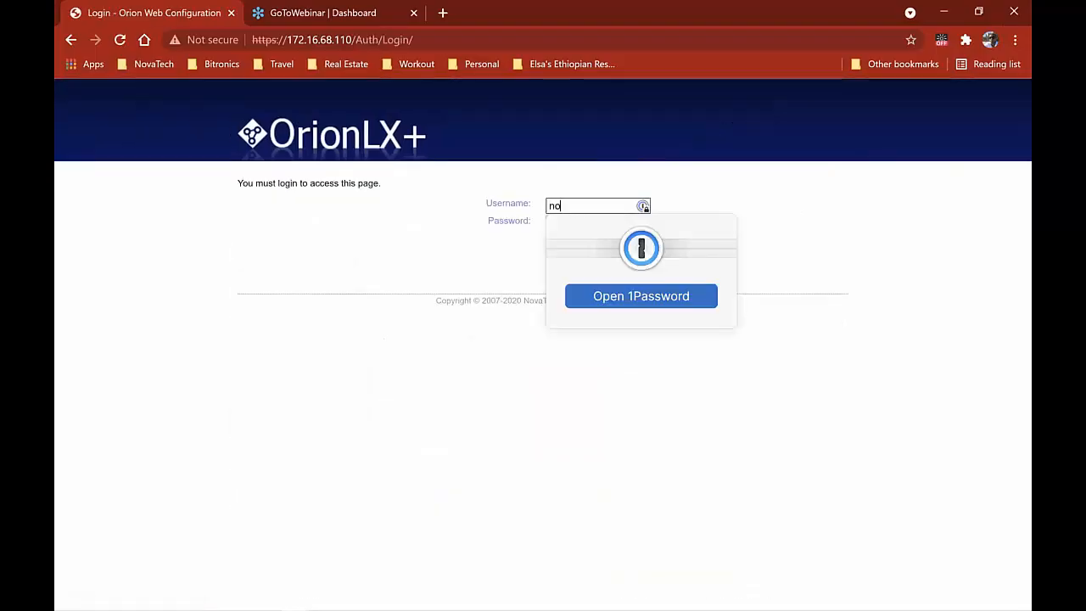
text(vatech)
key(Tab)
text(********)
key(Return)
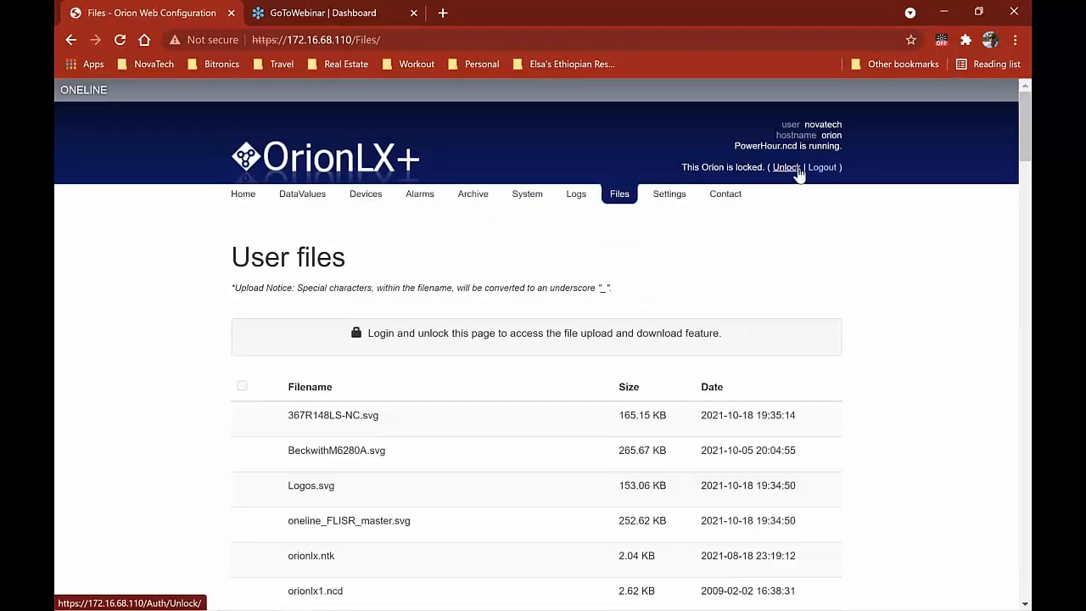
click(797, 168)
text(********)
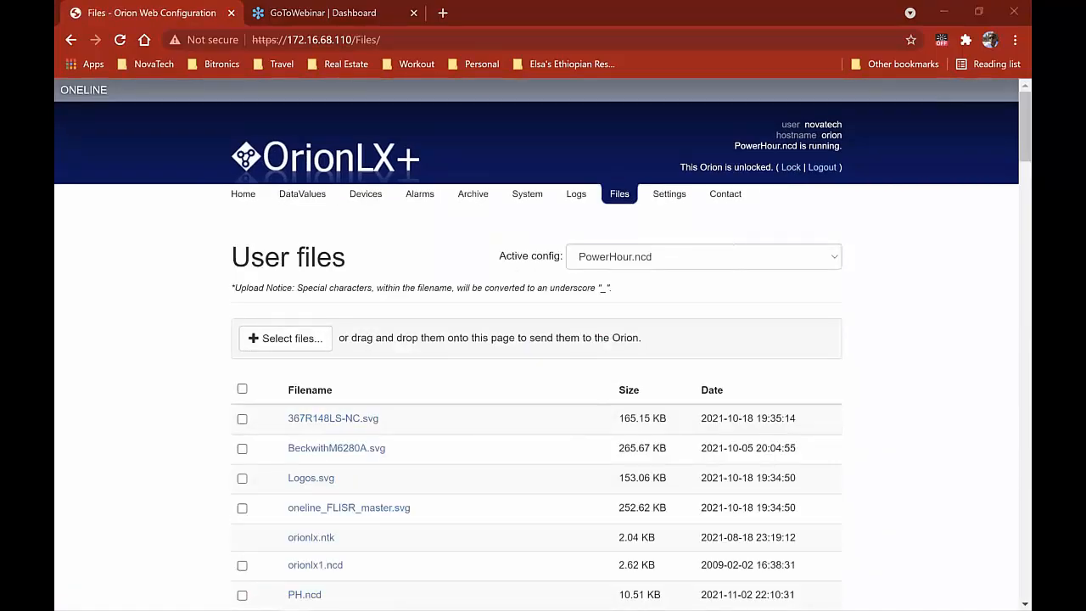
Drag PowerHour.ncd from File Explorer onto the Files page and send it to the Orion
key(alt+Tab)
key(Tab)
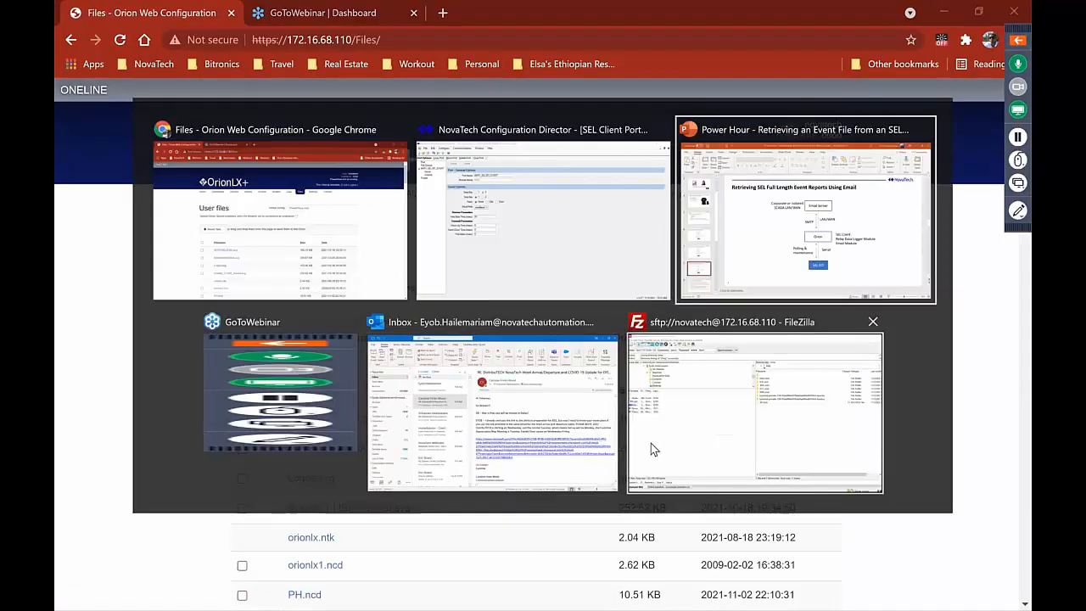
key(Escape)
key(super)
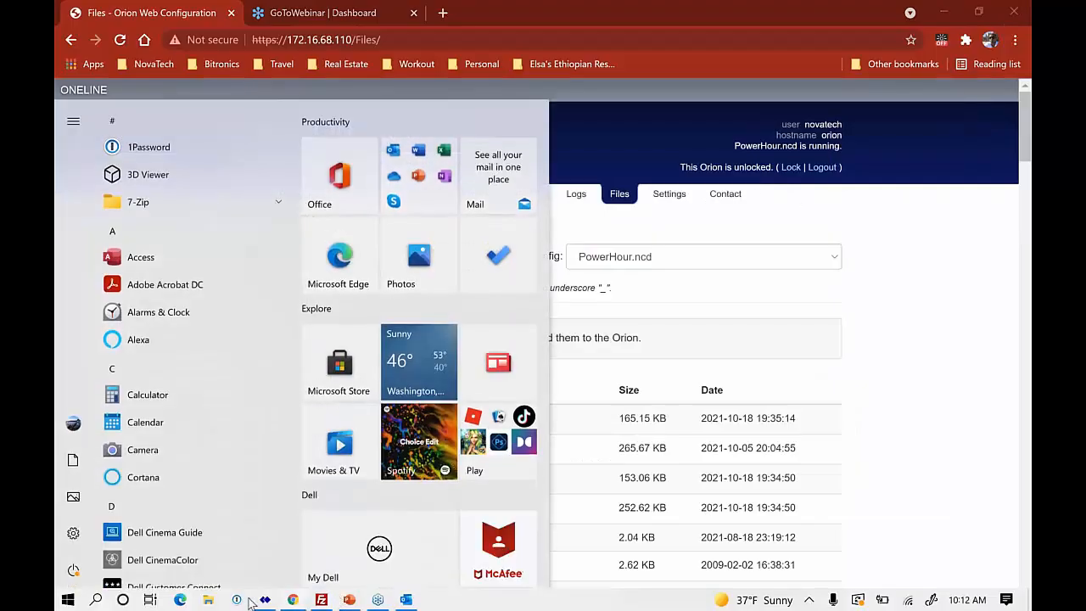
click(208, 600)
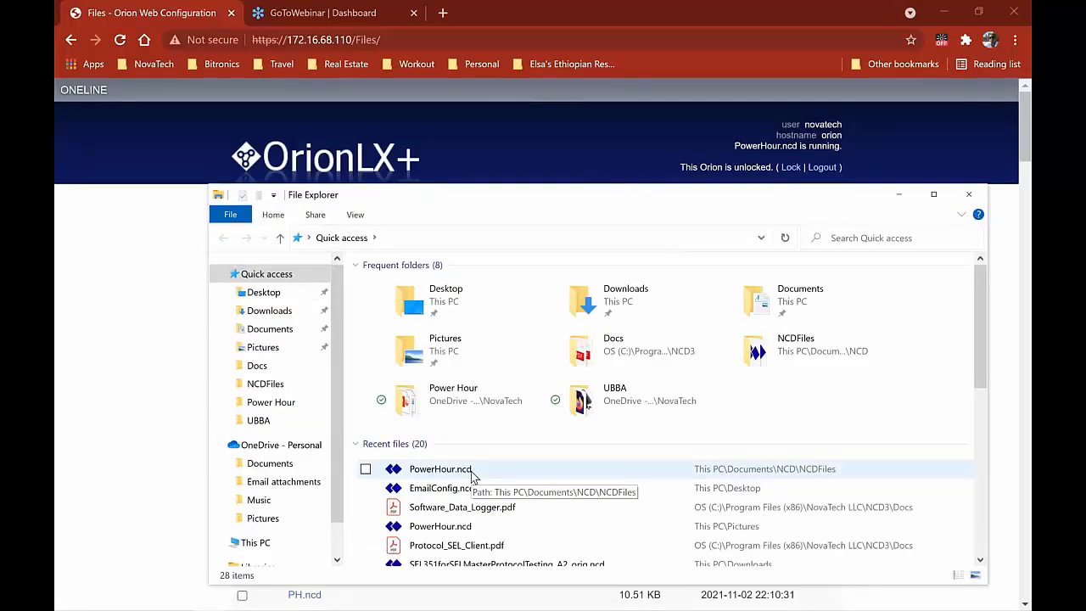
drag(471, 477, 128, 398)
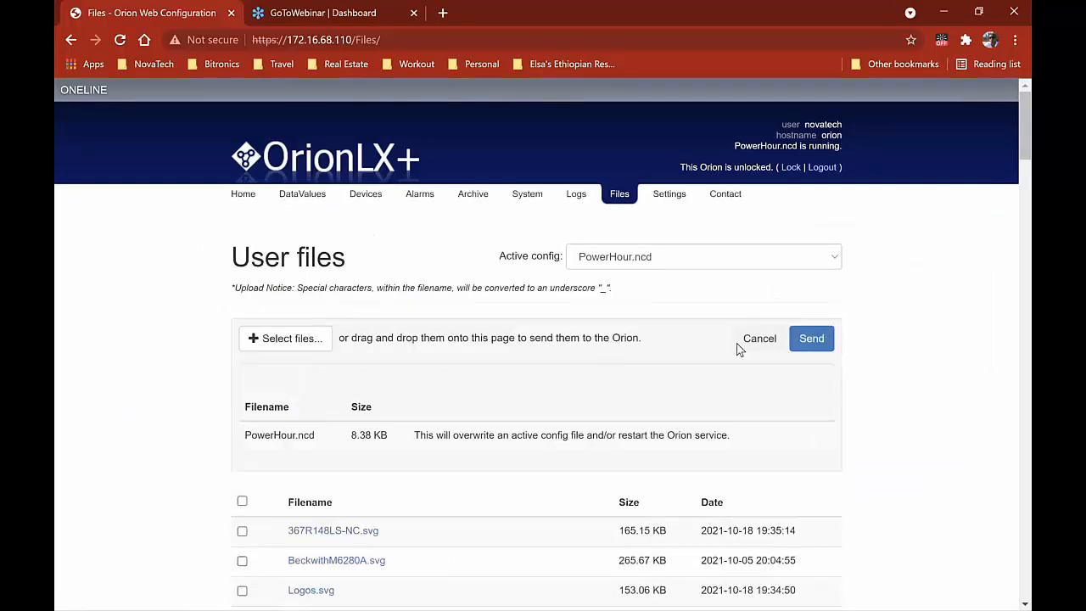
click(819, 342)
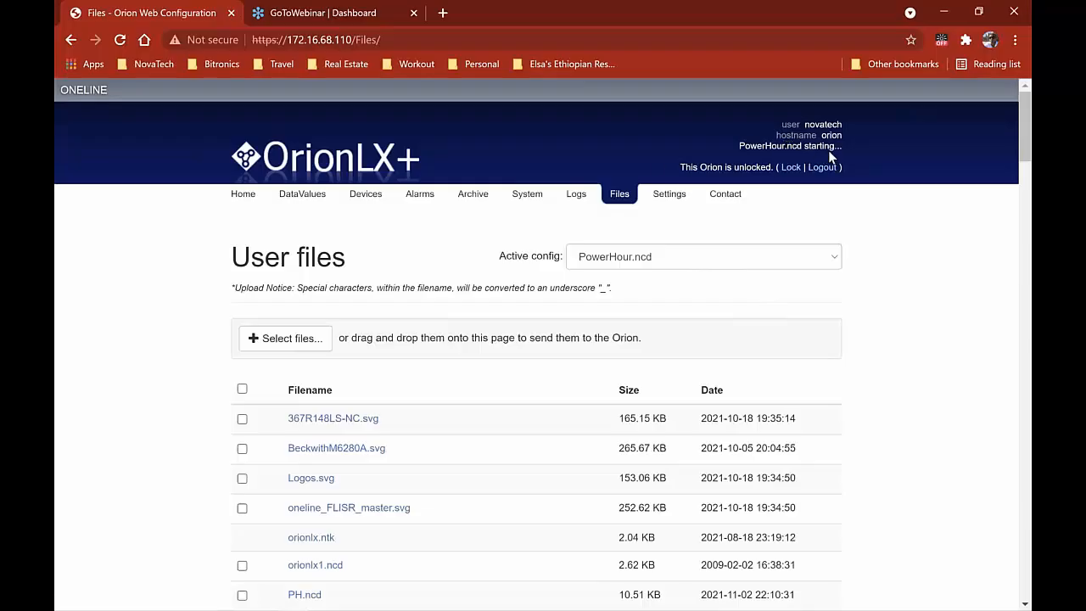
click(365, 193)
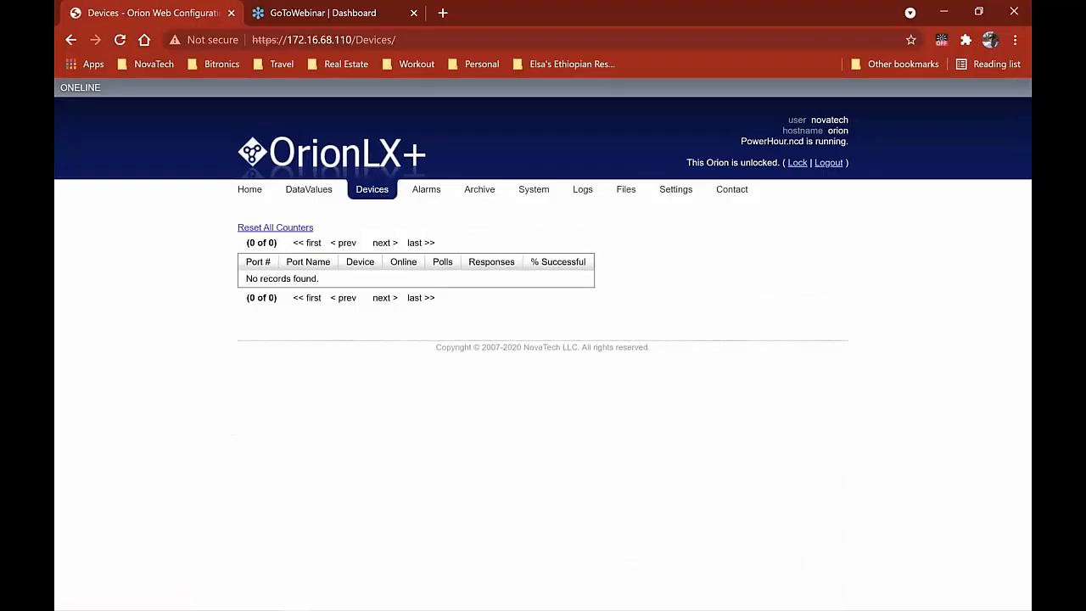
Refresh the Devices page to show BKR1_SEL351 and BKR1_SEL351_EVENT online
click(381, 193)
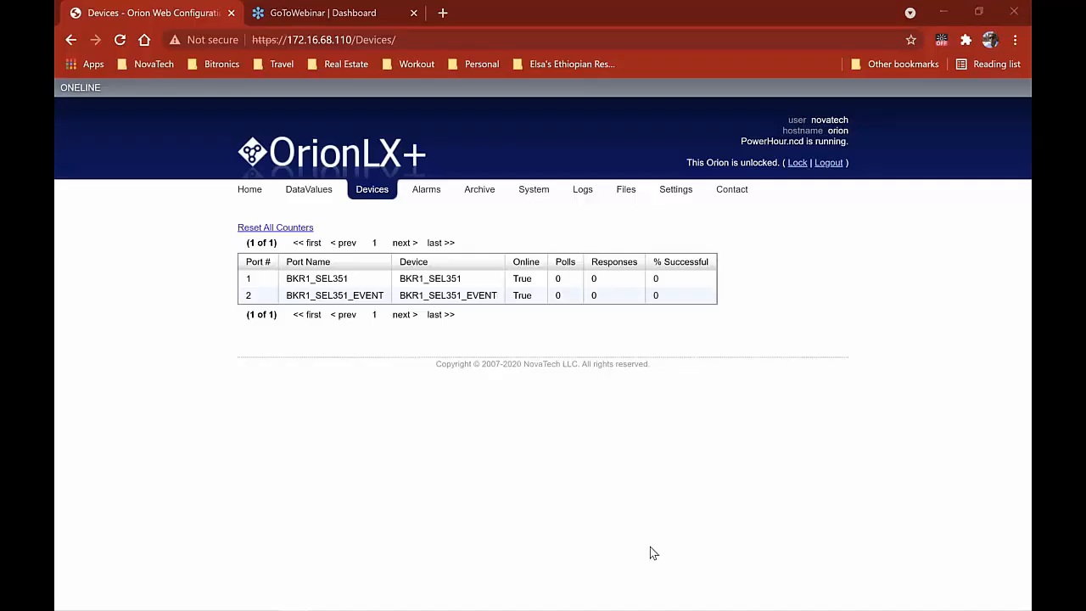
key(alt+Tab)
key(alt+Tab)
key(alt+Tab)
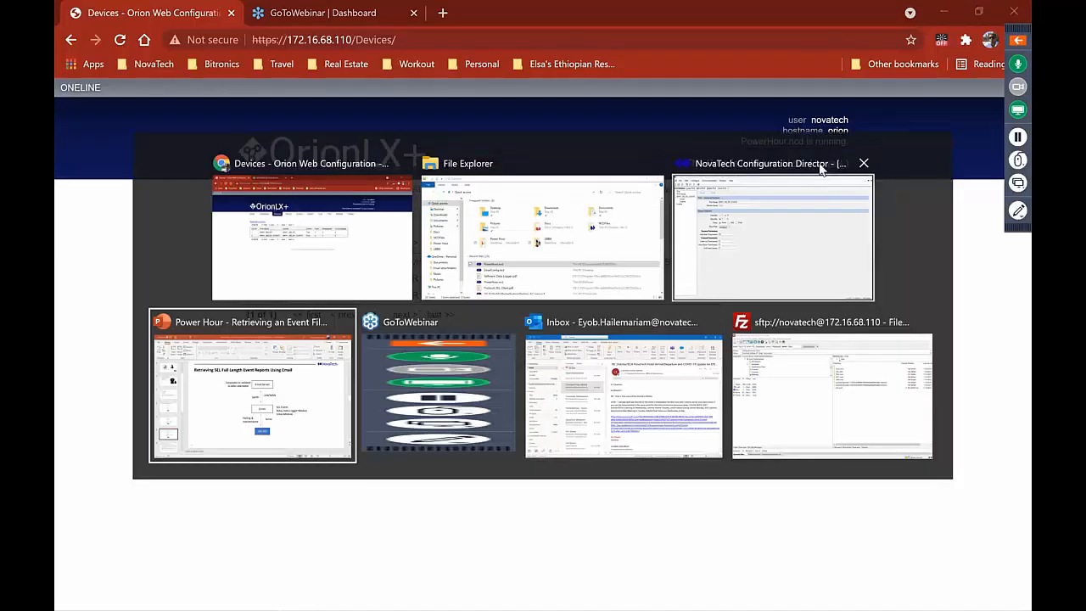
Start a new online connection named SSH_172.16.68.110
click(792, 233)
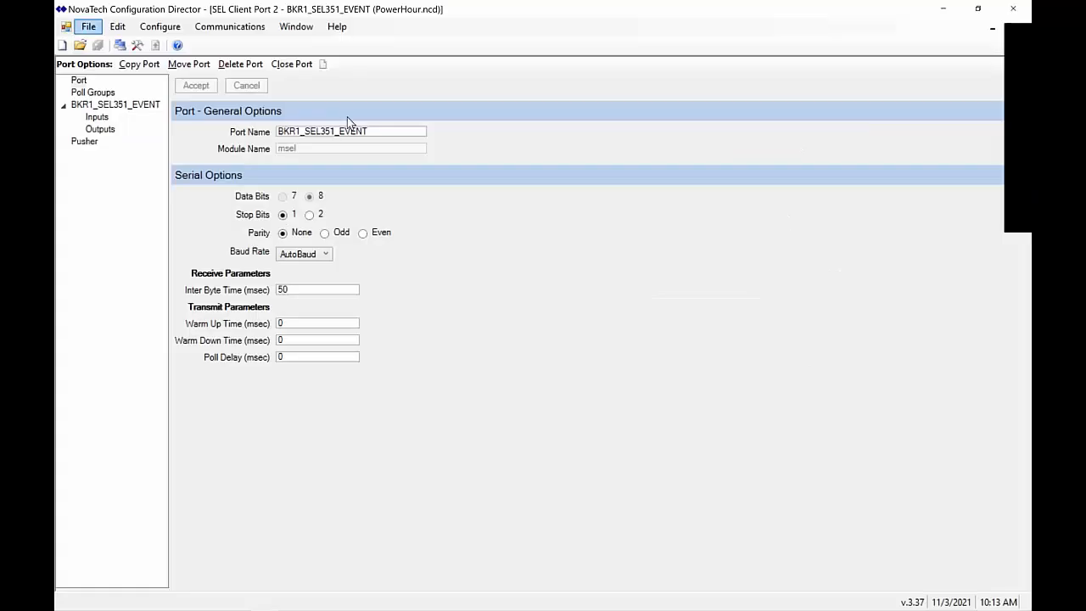
click(227, 26)
click(225, 44)
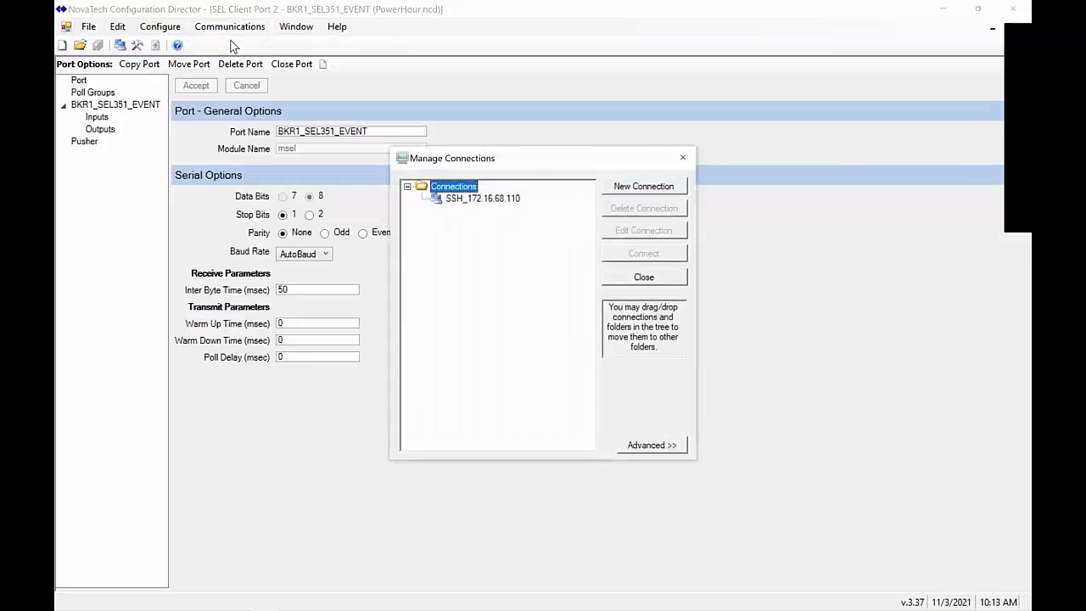
click(637, 188)
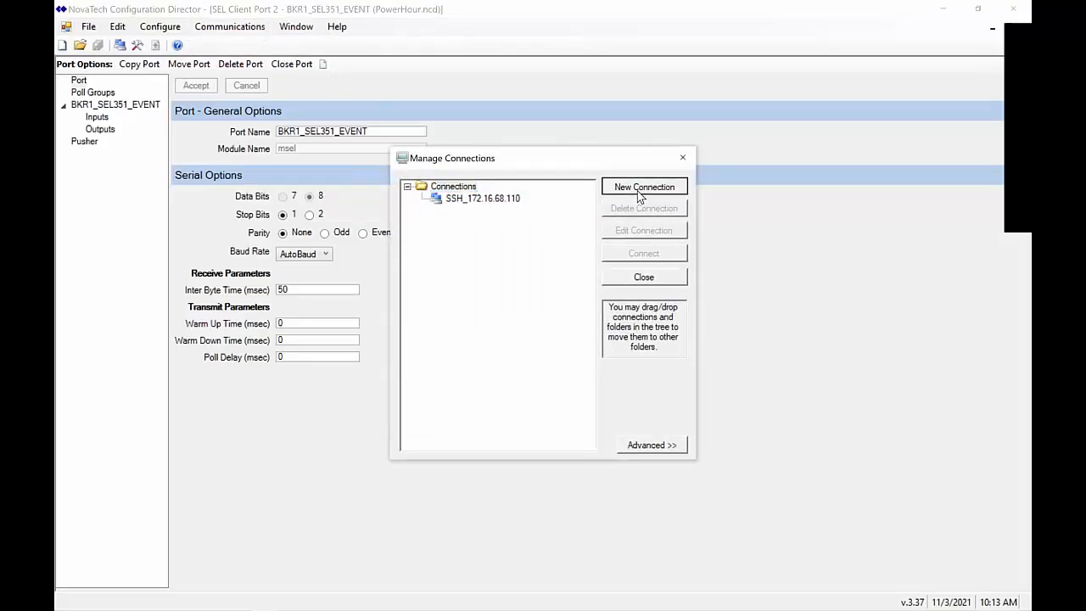
click(514, 146)
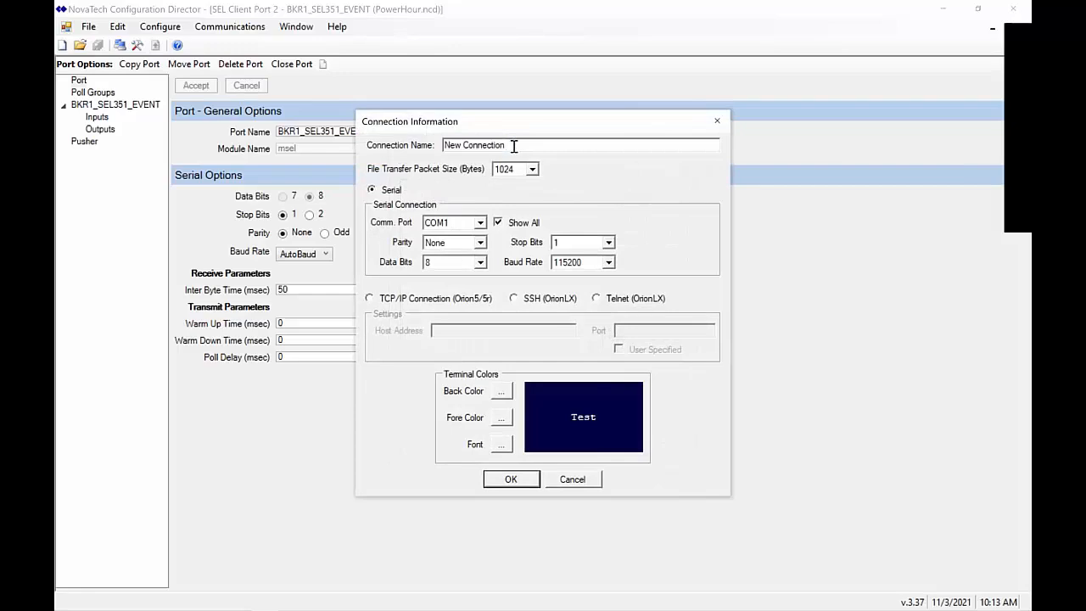
key(ctrl+a)
text(SSH_172.16.68.110)
Make it an SSH (OrionLX) connection to host 172.16.68.110, save it, and connect
drag(519, 145, 466, 141)
key(ctrl+c)
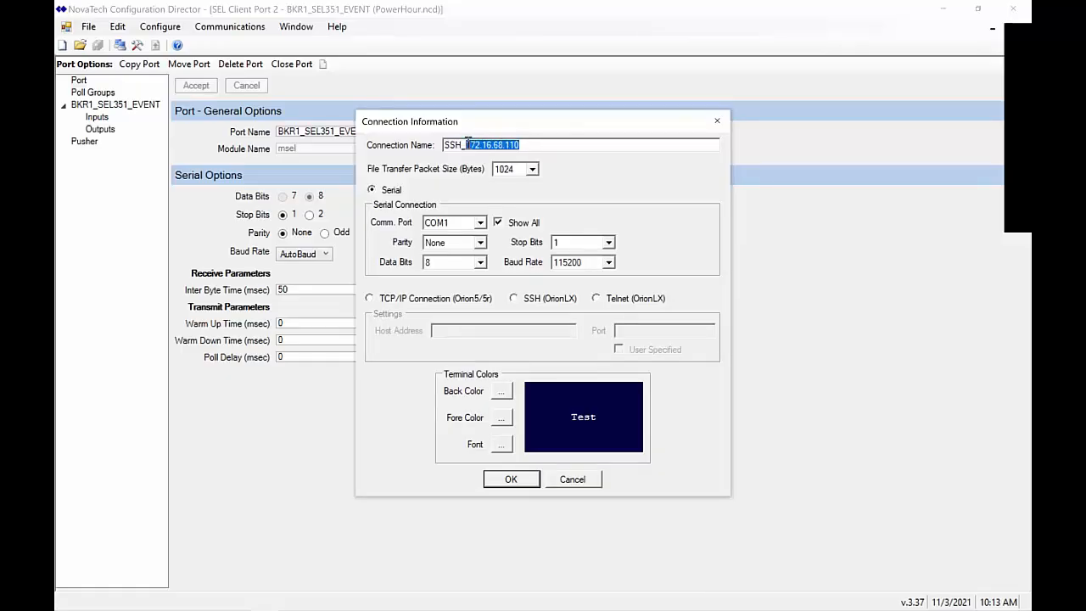
click(547, 304)
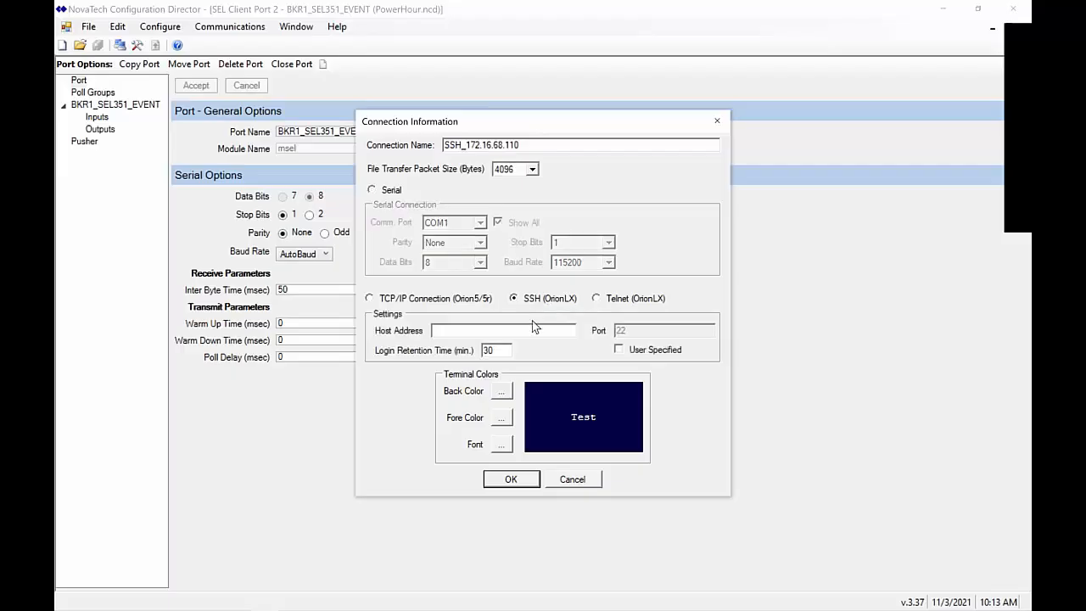
click(531, 330)
key(ctrl+v)
click(511, 480)
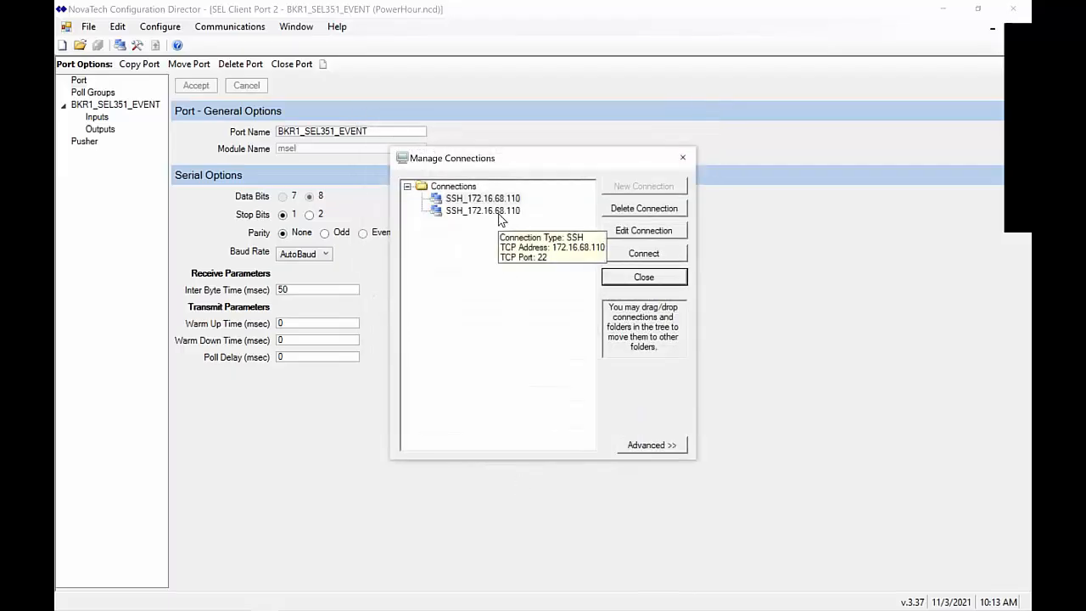
double_click(496, 211)
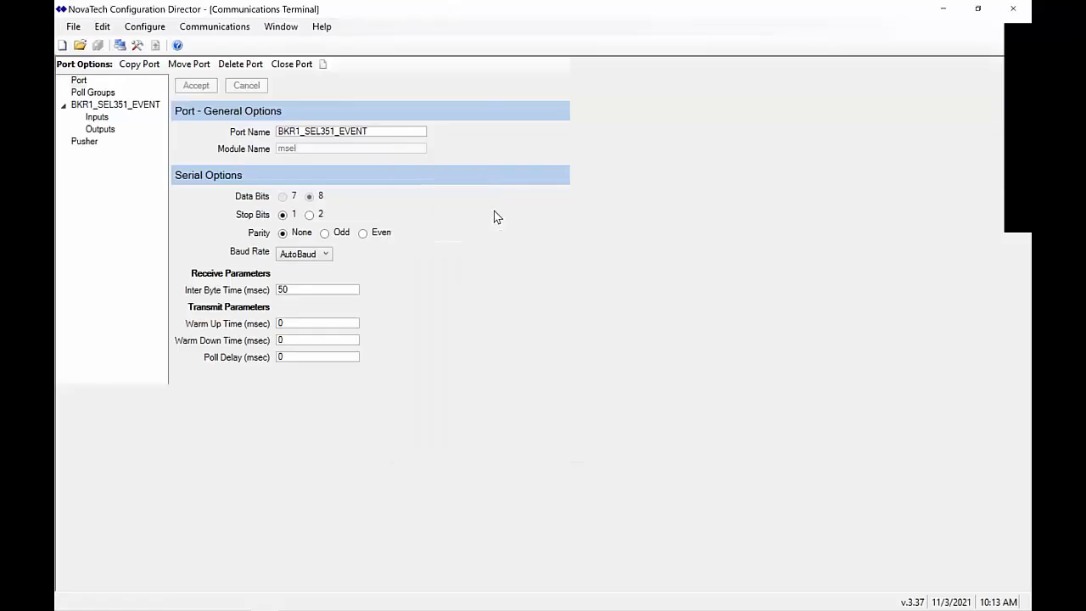
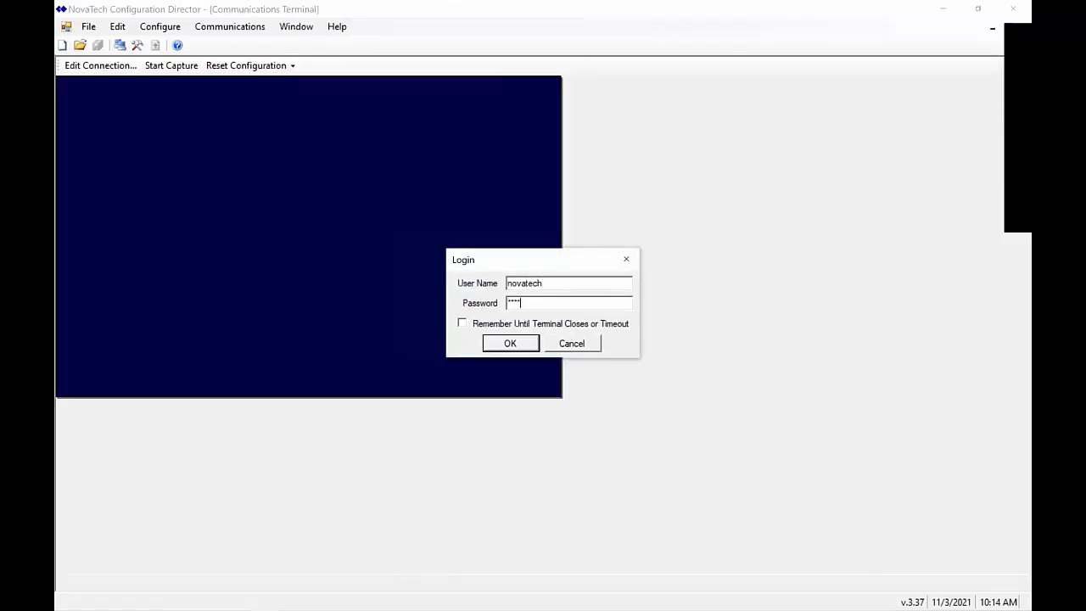
Log in to the SSH terminal with the user credentials and restore the terminal window
key(Return)
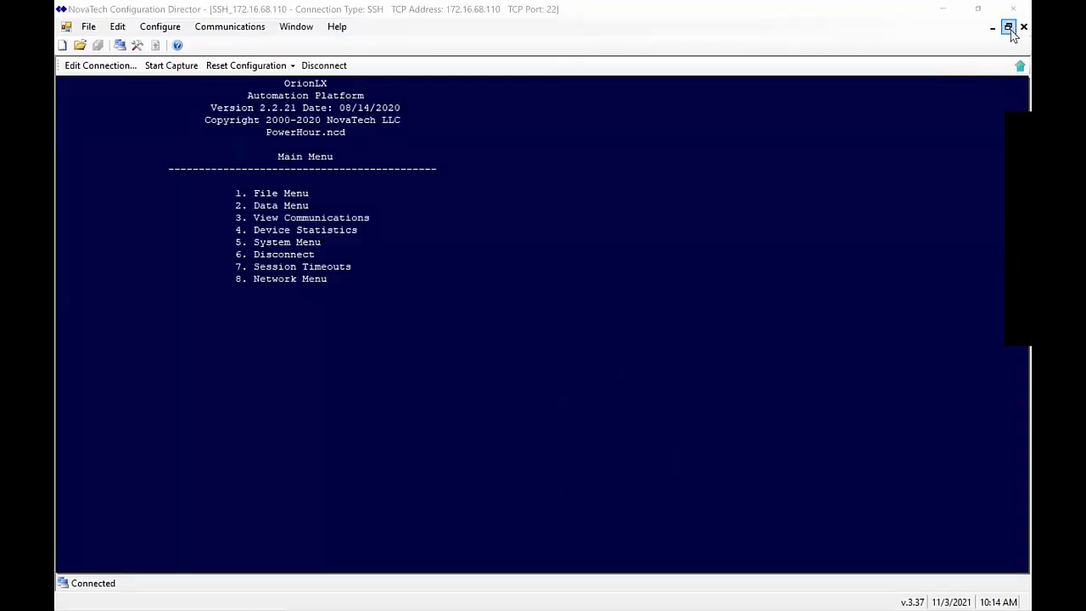
click(1008, 27)
Shrink the SSH terminal beside the Devices table and hide Configuration Director
click(560, 90)
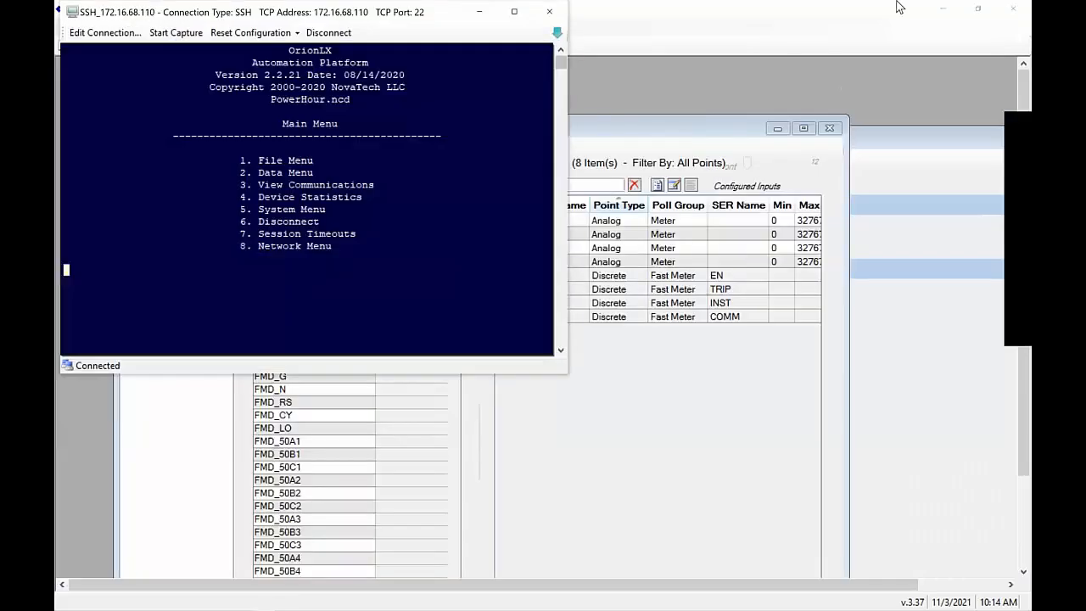
click(941, 9)
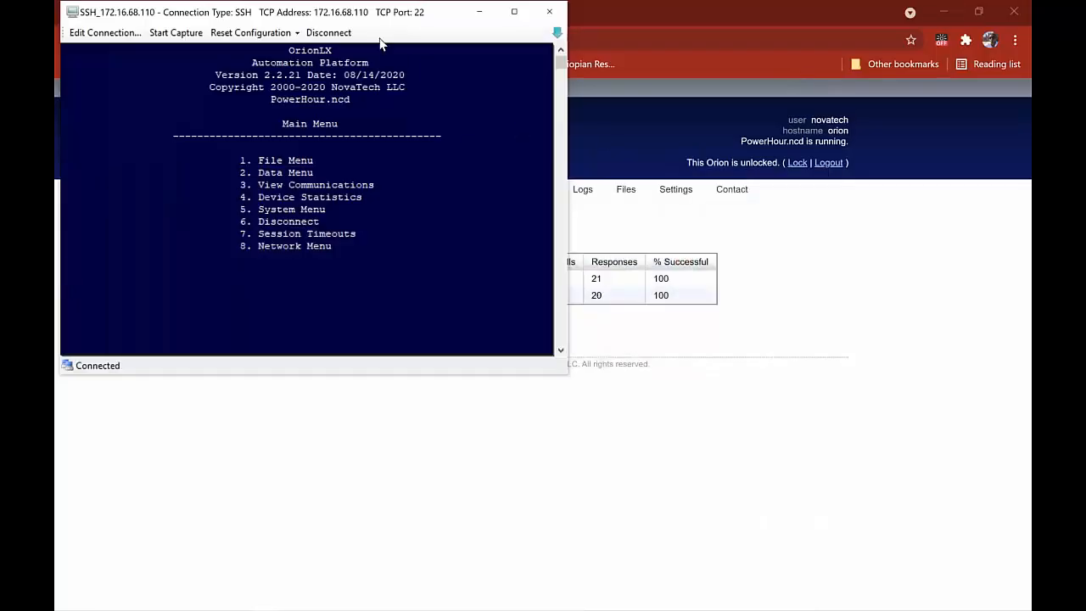
drag(388, 11, 941, 311)
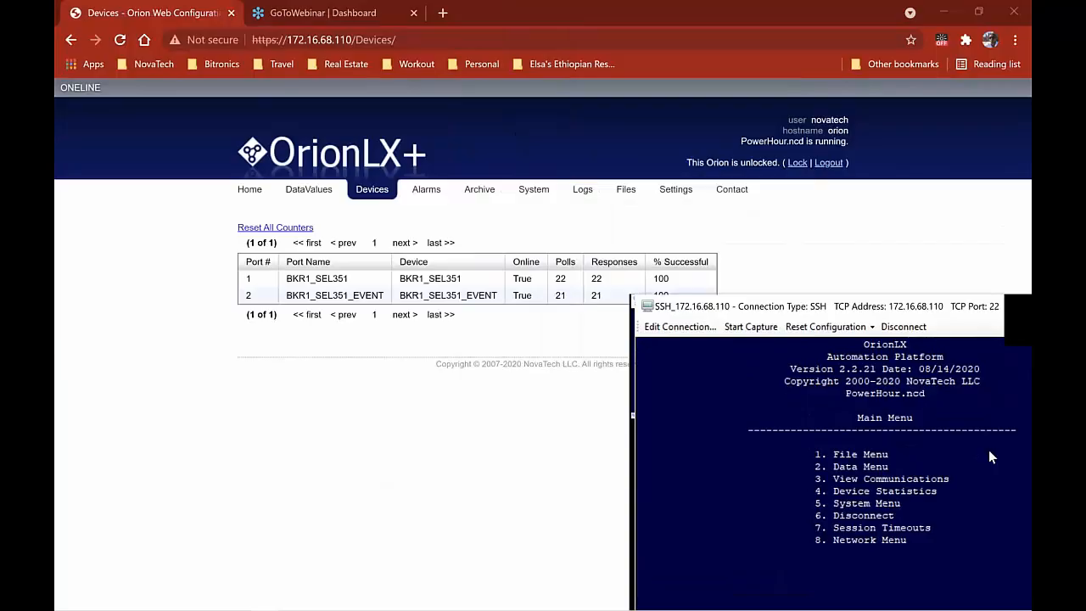
Stream live Port 1 data in the terminal via menu 3, then return to Configuration Director
key(3)
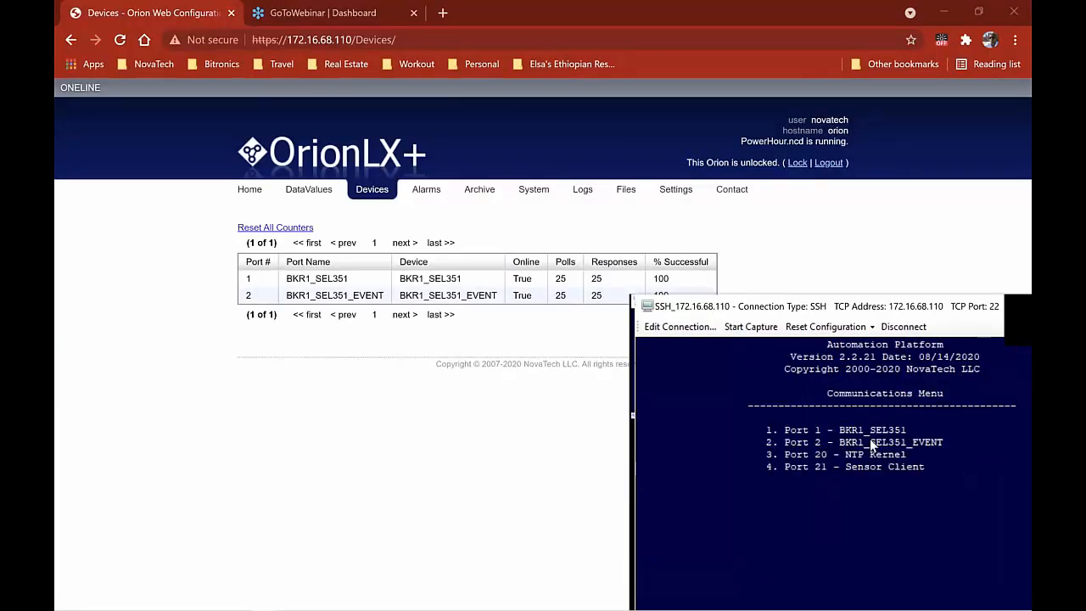
key(Escape)
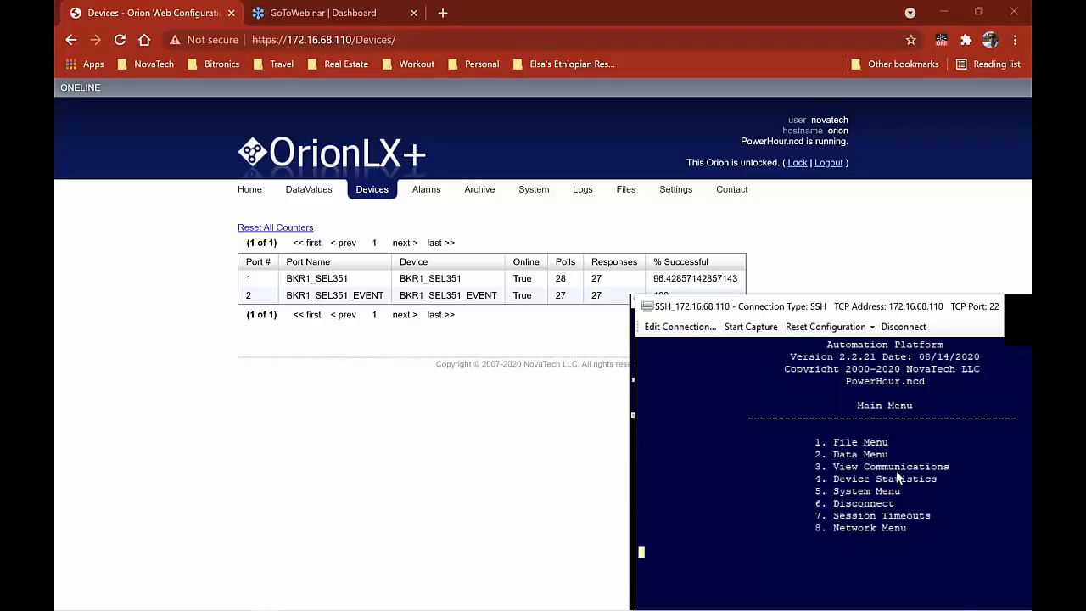
key(3)
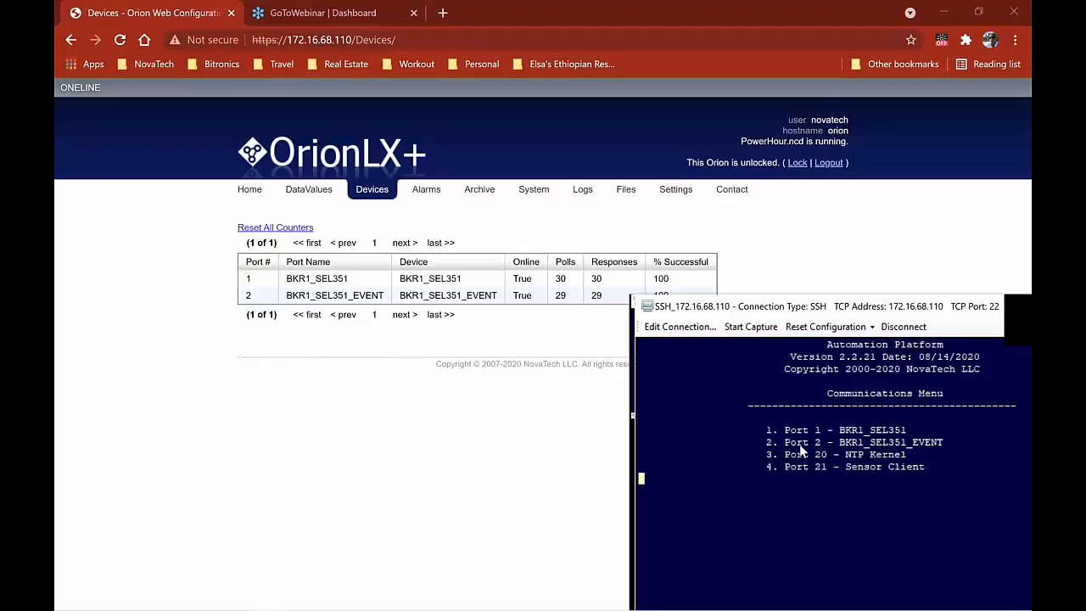
key(1)
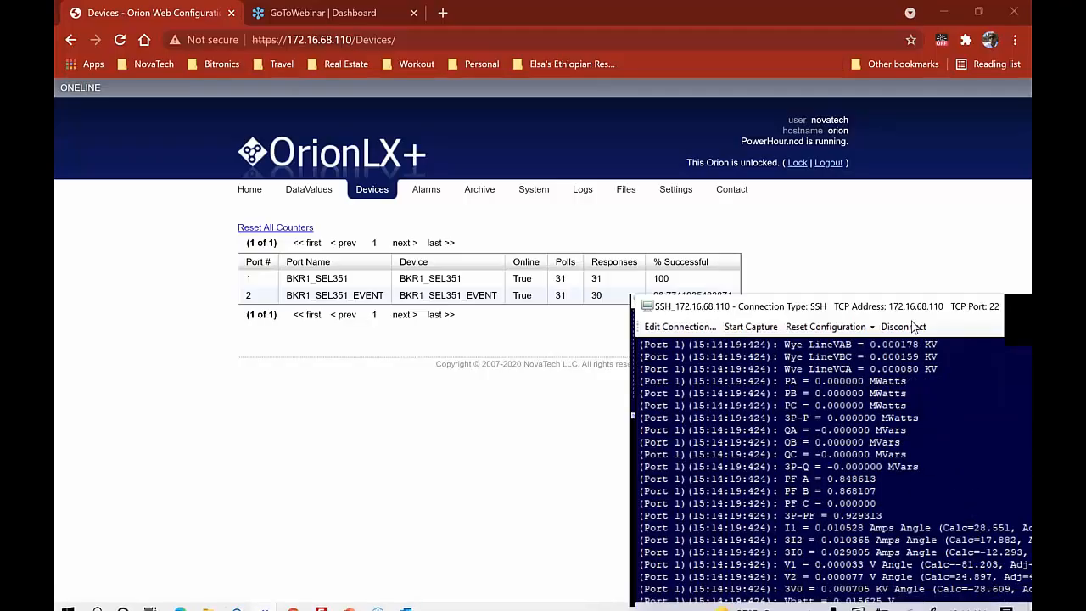
drag(904, 306, 907, 238)
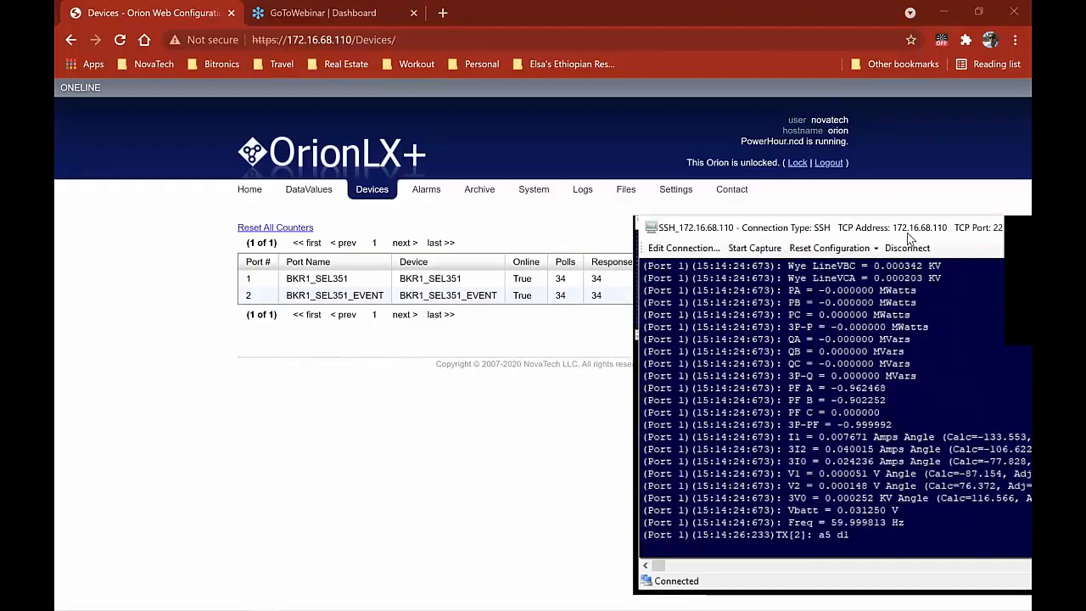
drag(907, 240, 907, 269)
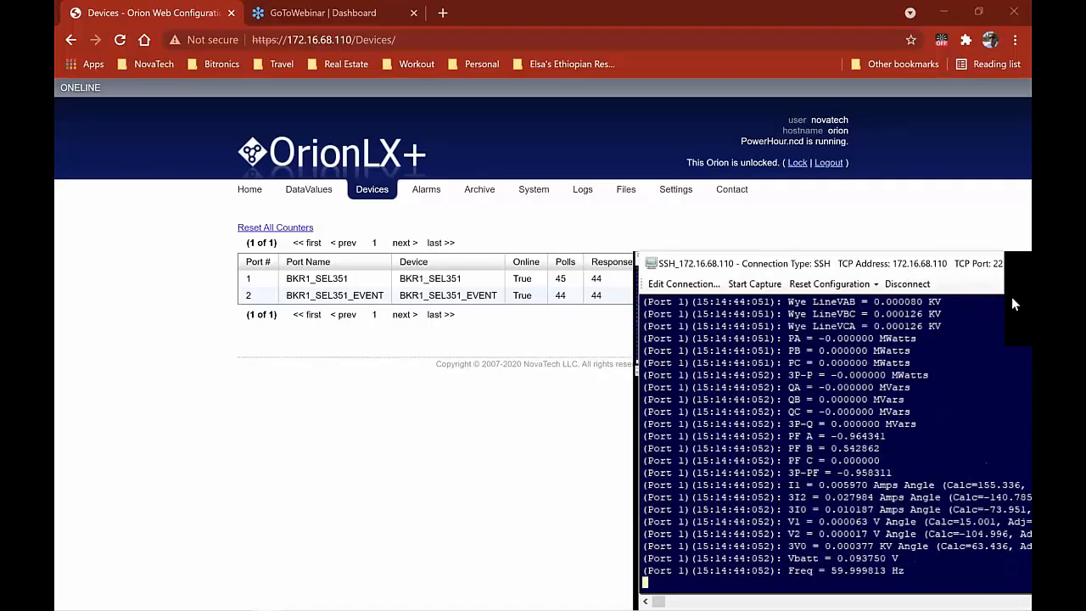
key(alt+Tab)
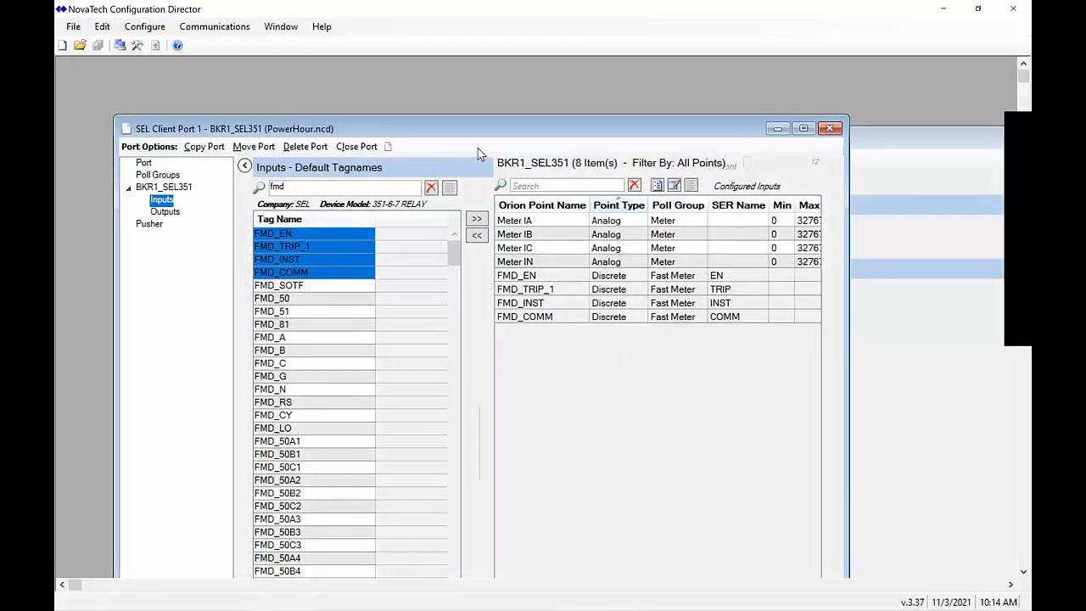
Maximize the SEL Client Port 1 window and clear the 'fmd' filter to list all 1059 tags
drag(510, 134, 501, 109)
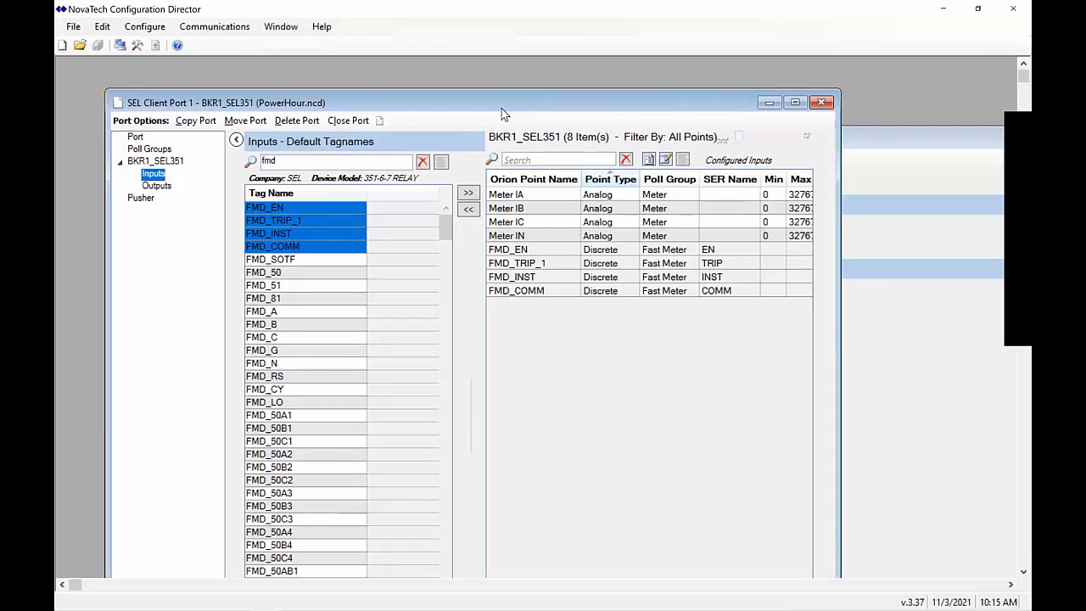
double_click(522, 109)
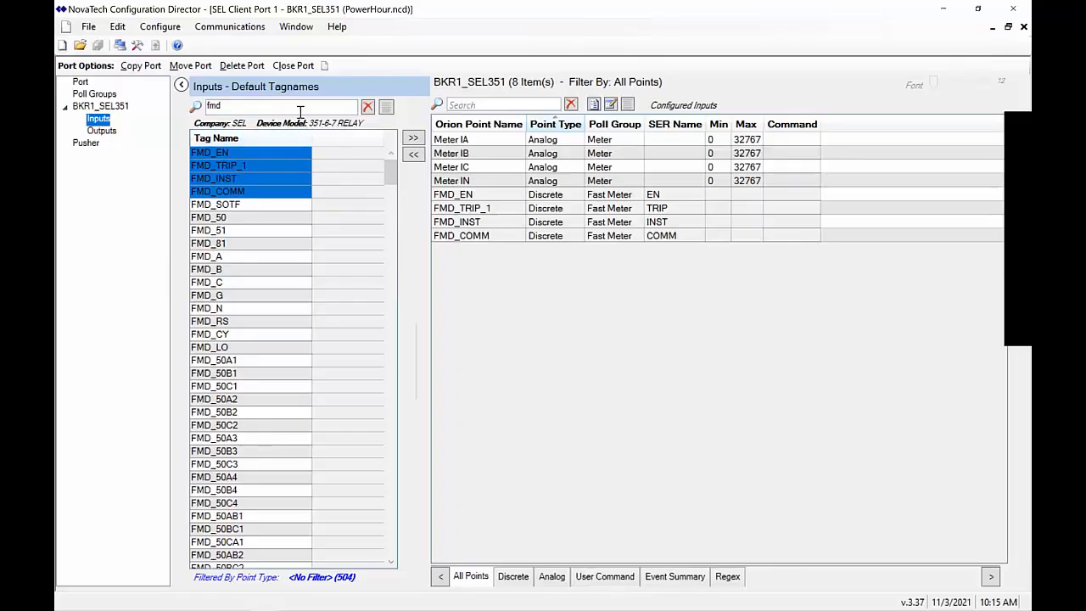
drag(300, 110, 196, 108)
key(BackSpace)
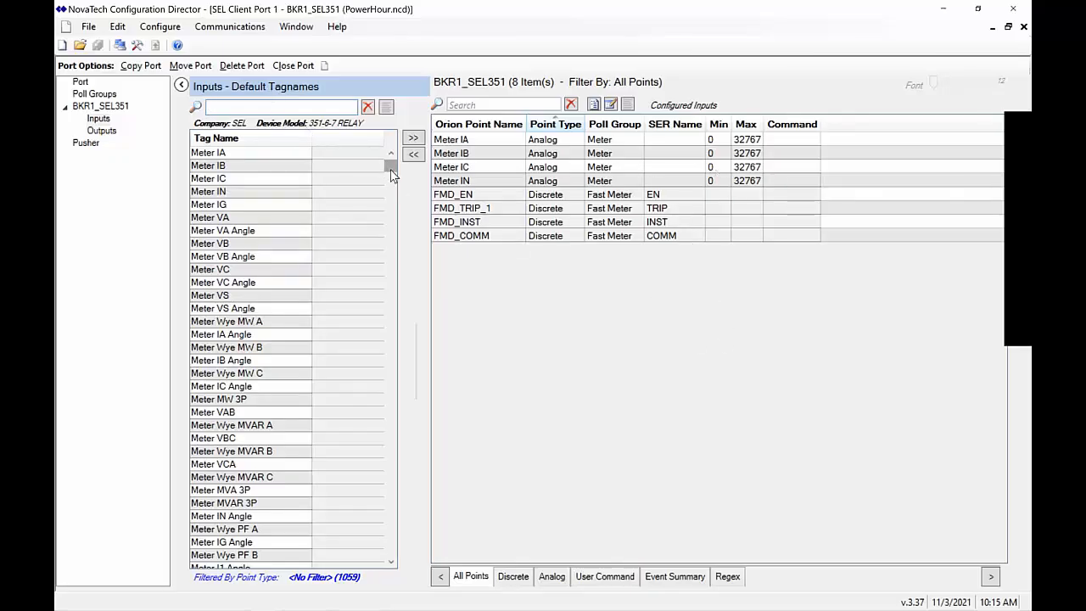
drag(390, 172, 383, 564)
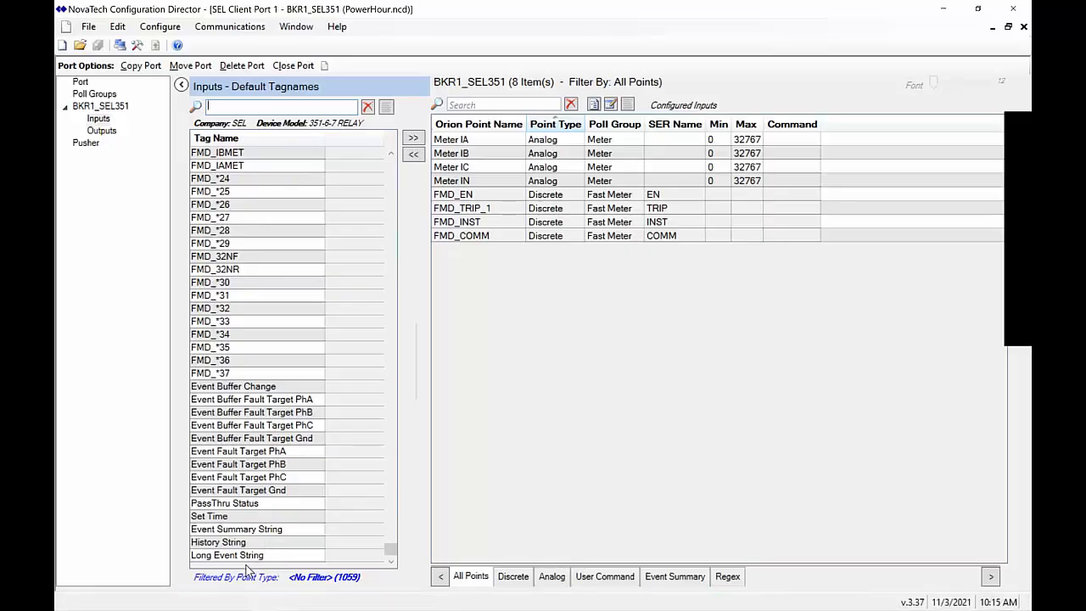
Select Event Summary String, History String and Long Event String and add them as inputs
click(273, 557)
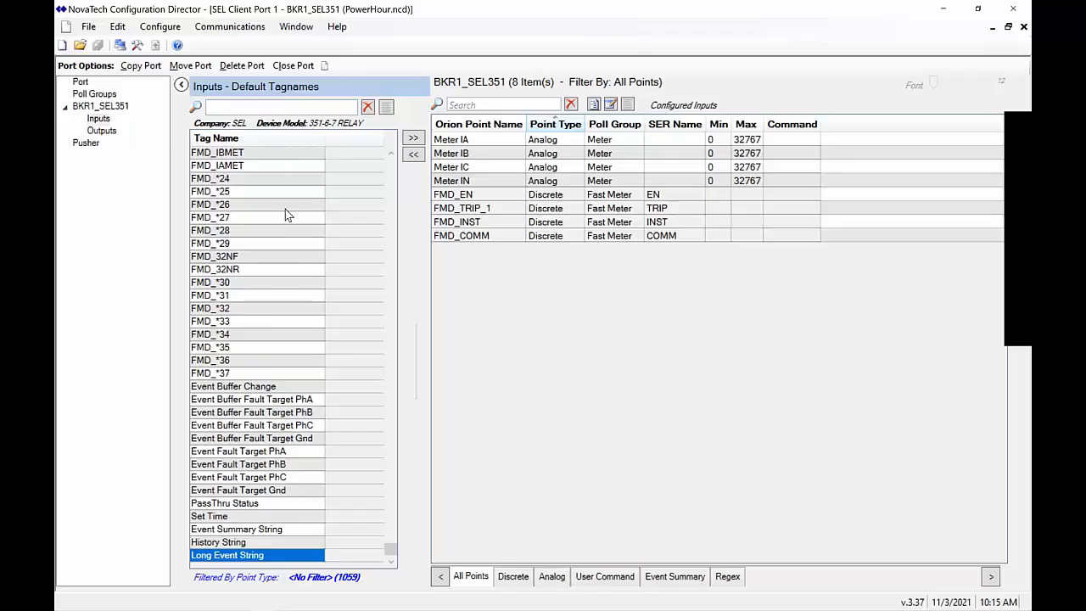
click(254, 531)
click(238, 544)
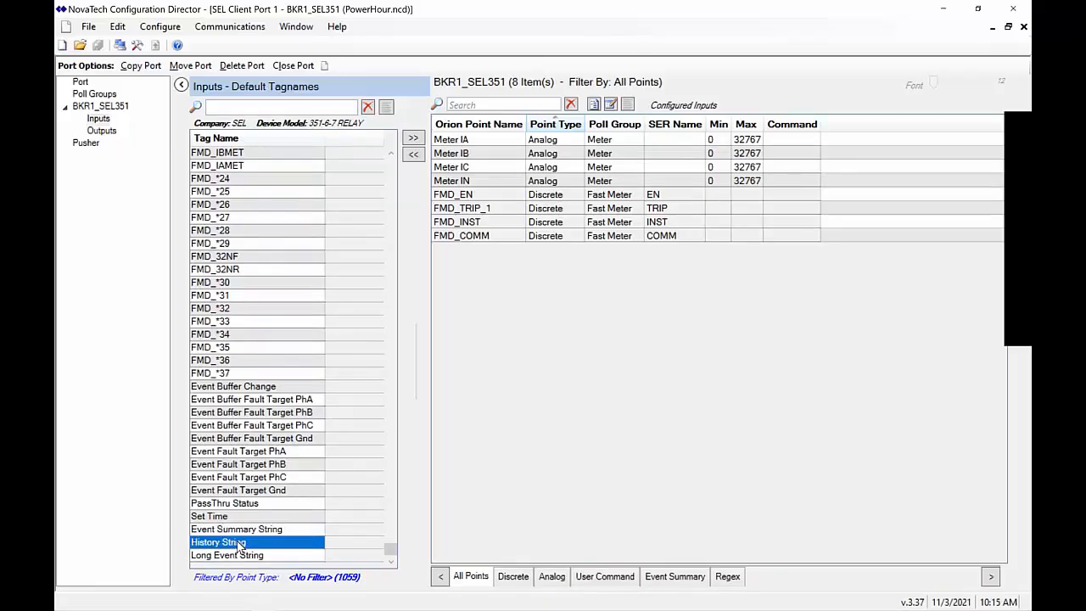
click(239, 556)
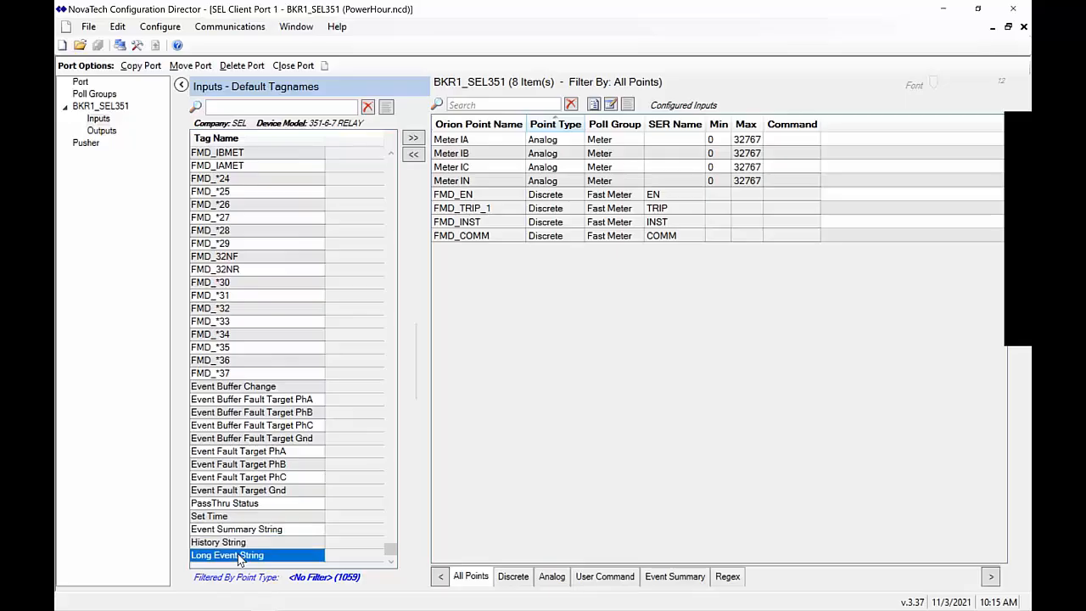
click(289, 534)
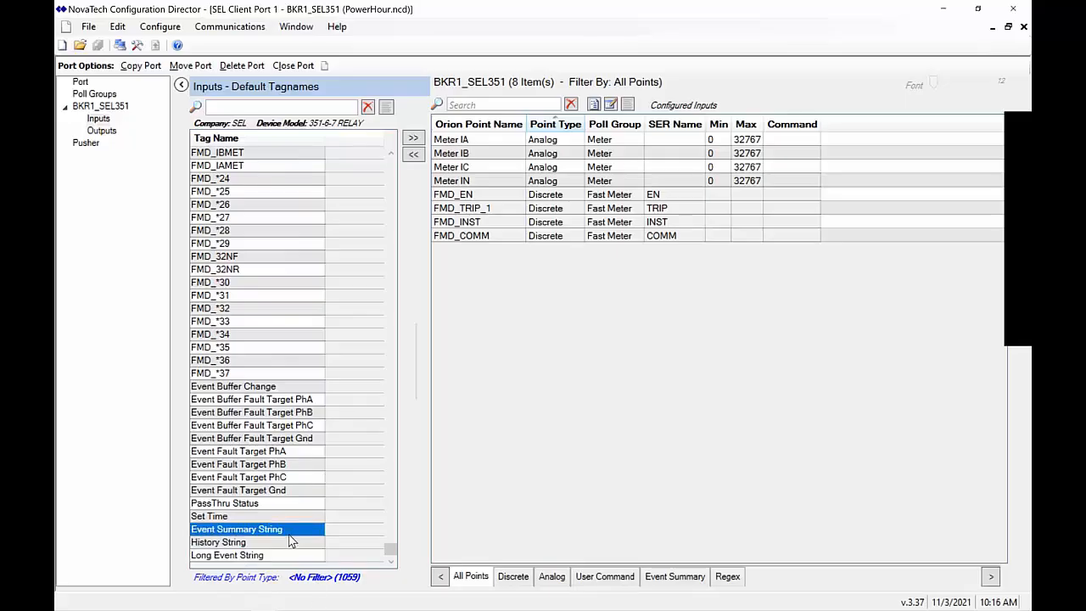
drag(289, 541, 291, 559)
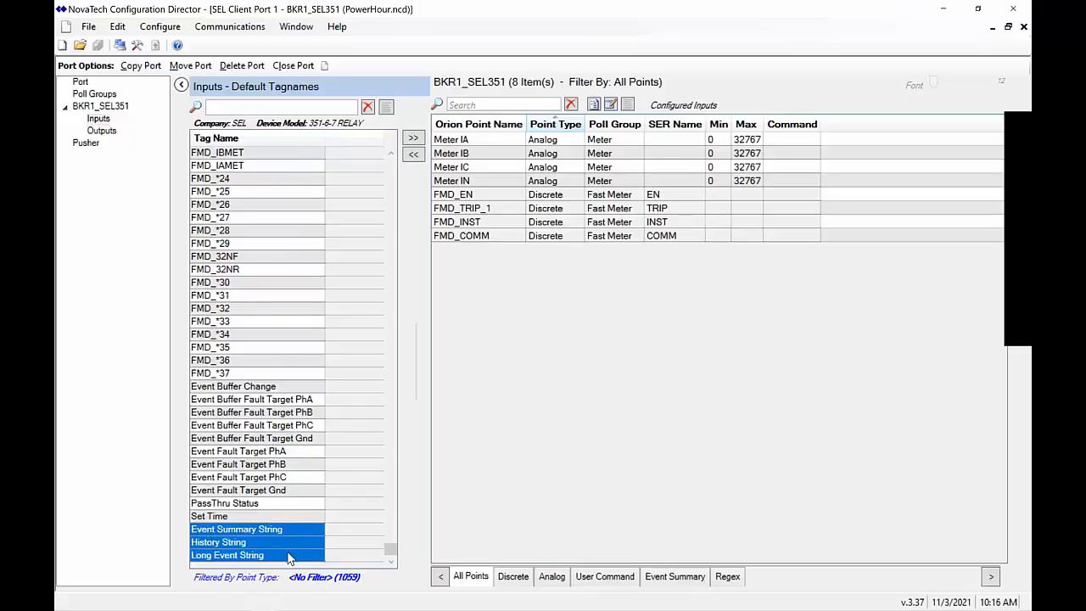
click(413, 138)
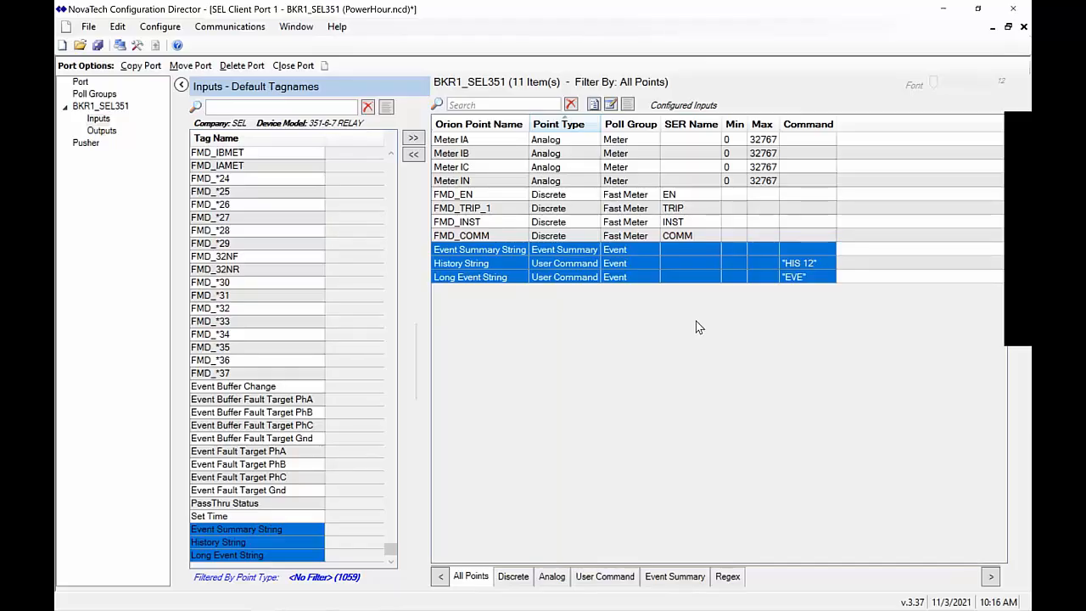
Check the SSH terminal, then switch to the OrionLX+ Devices page showing 100% success
key(alt+Tab)
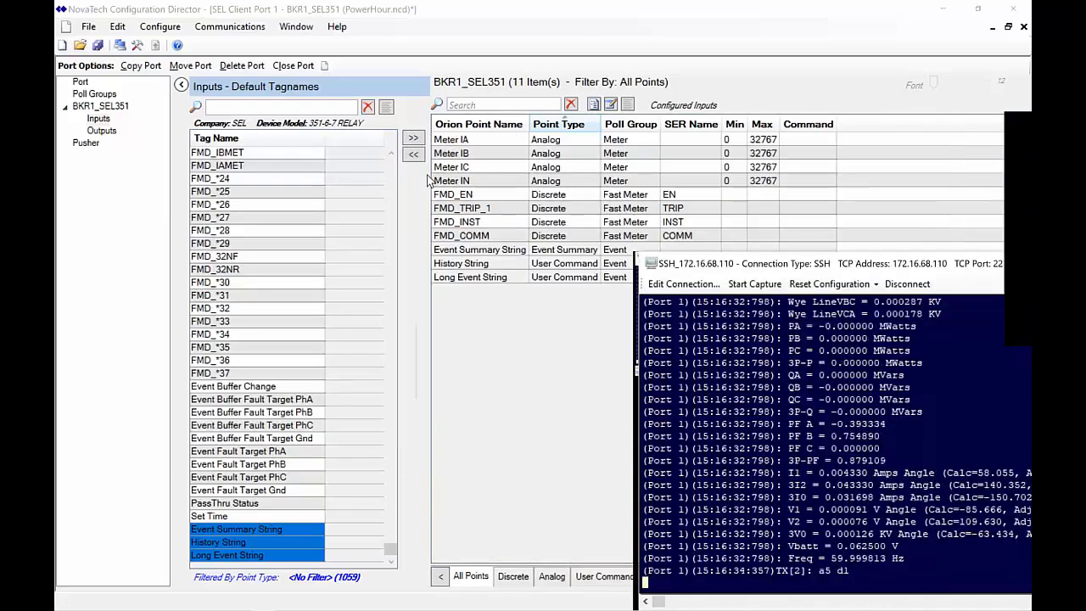
key(alt+Tab)
key(alt+Tab)
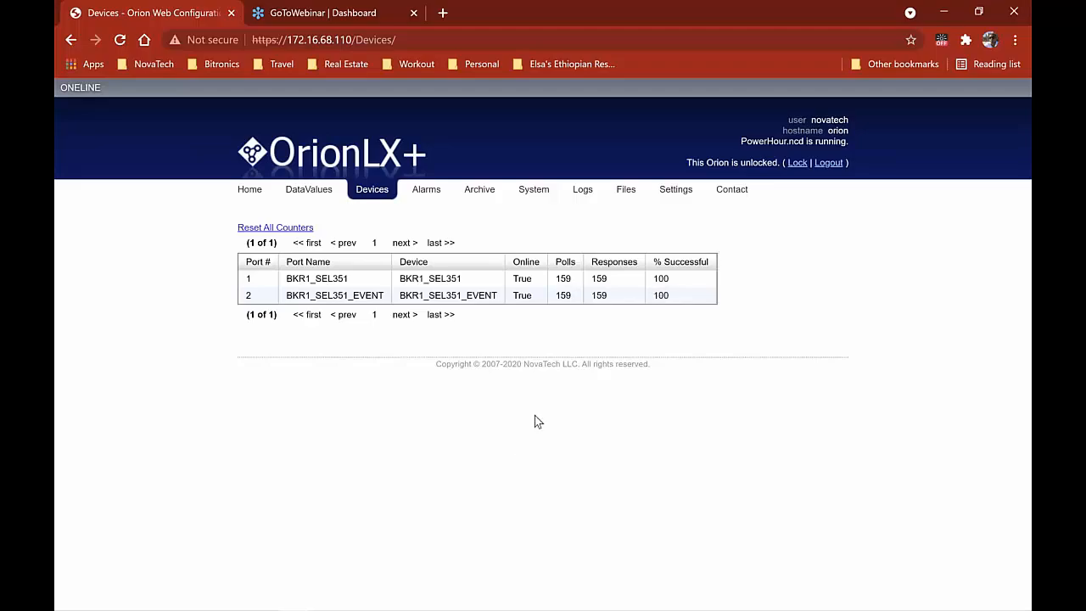
Switch back to Configuration Director's BKR1_SEL351 inputs list
key(alt+Tab)
key(alt+Tab)
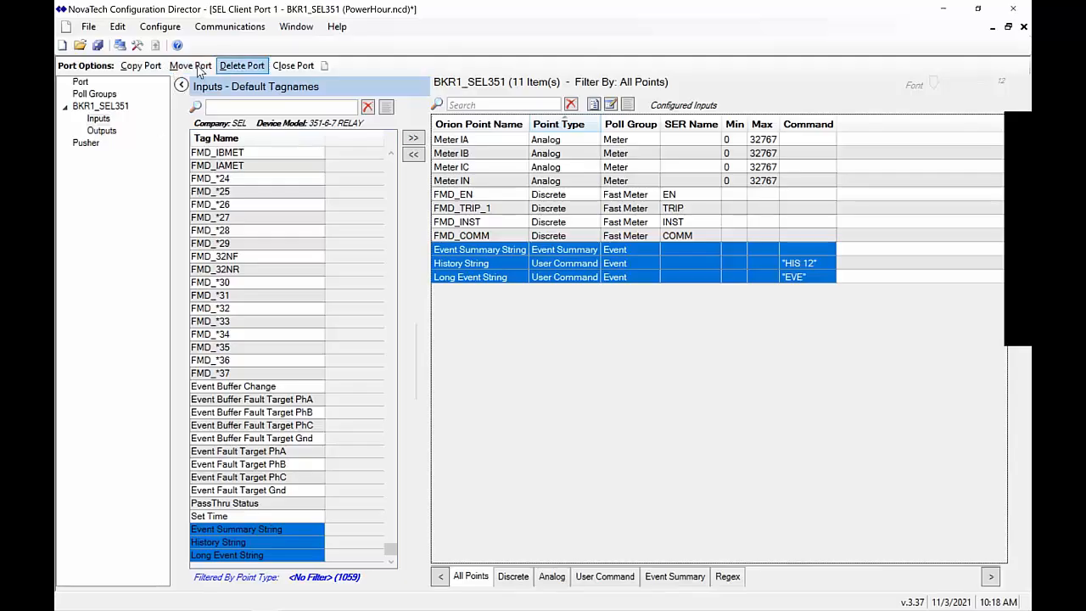
Open BKR1_SEL351's relay settings, review the event filter values, and enable Event Report
click(83, 109)
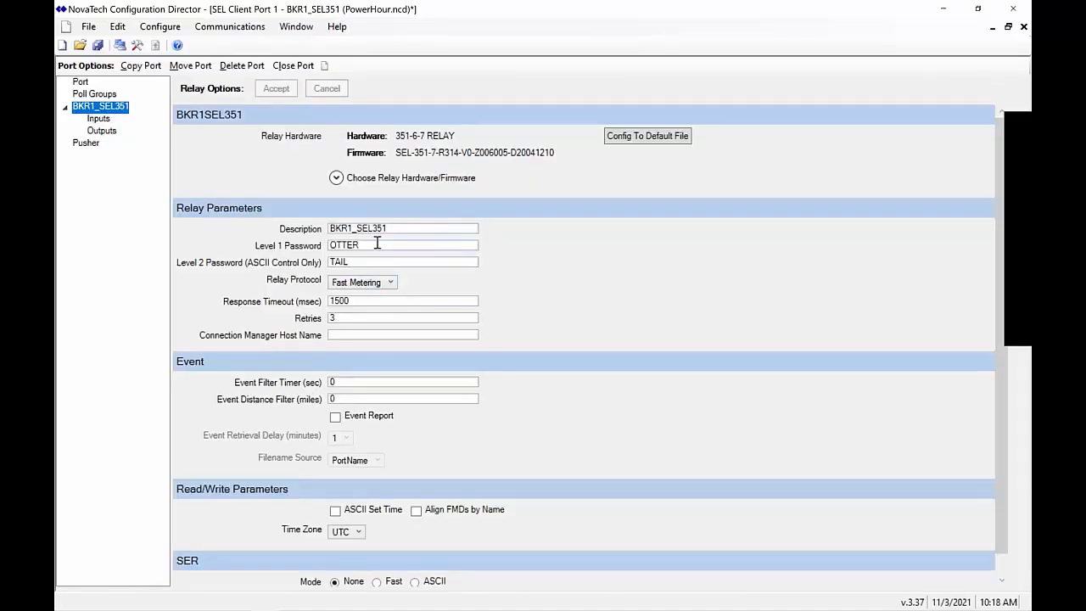
drag(477, 227, 331, 228)
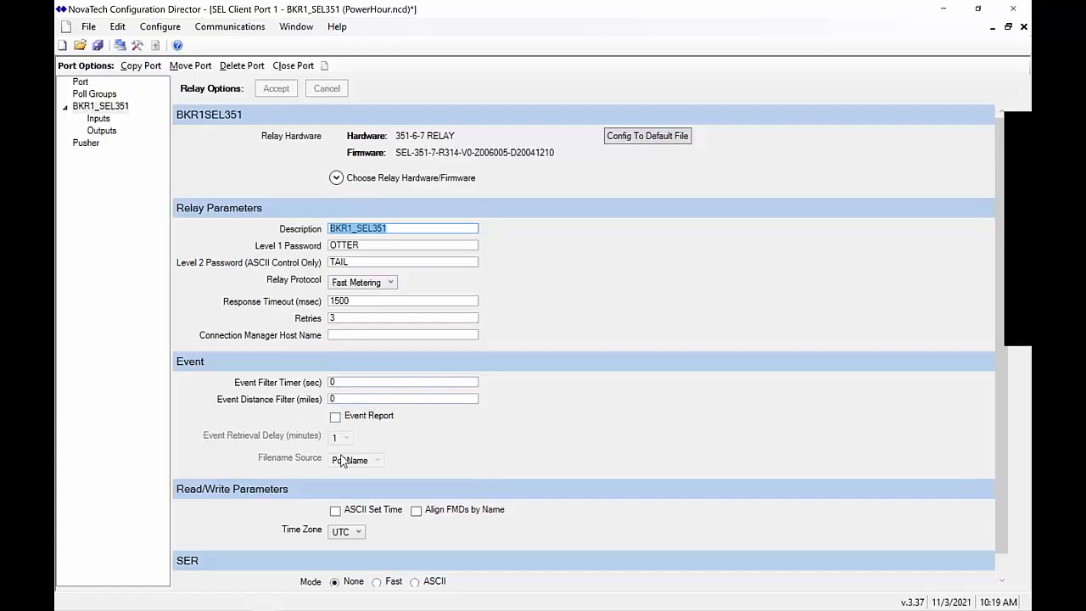
click(345, 382)
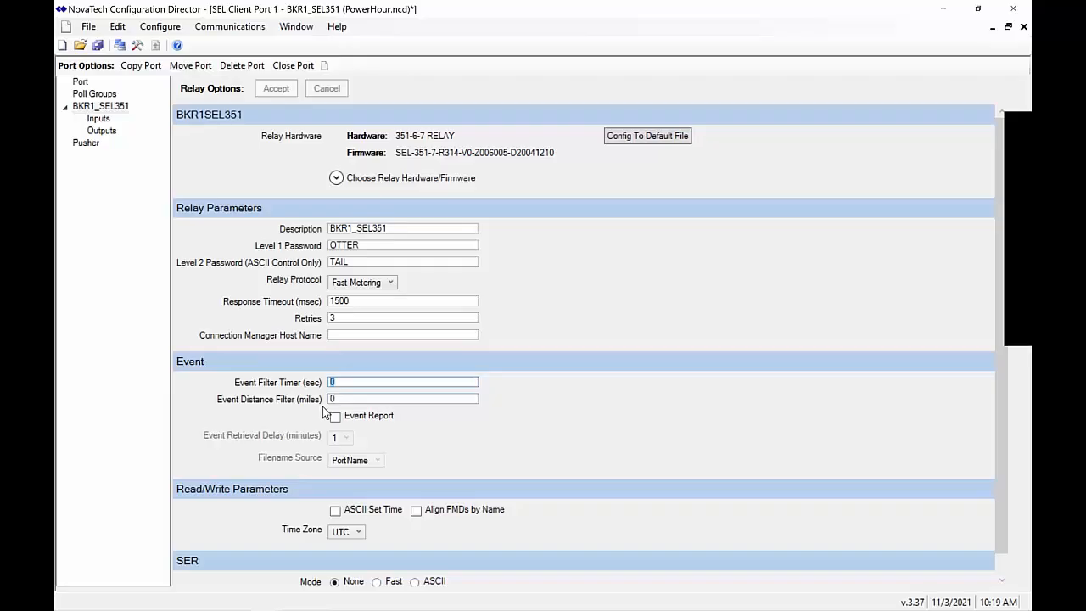
click(343, 399)
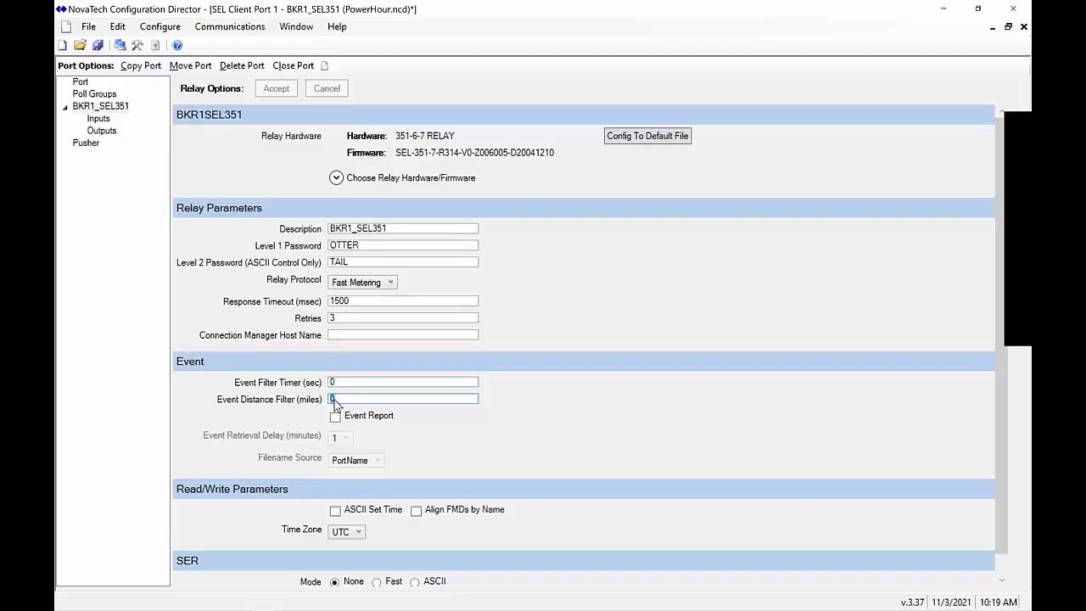
drag(344, 399, 305, 405)
click(337, 420)
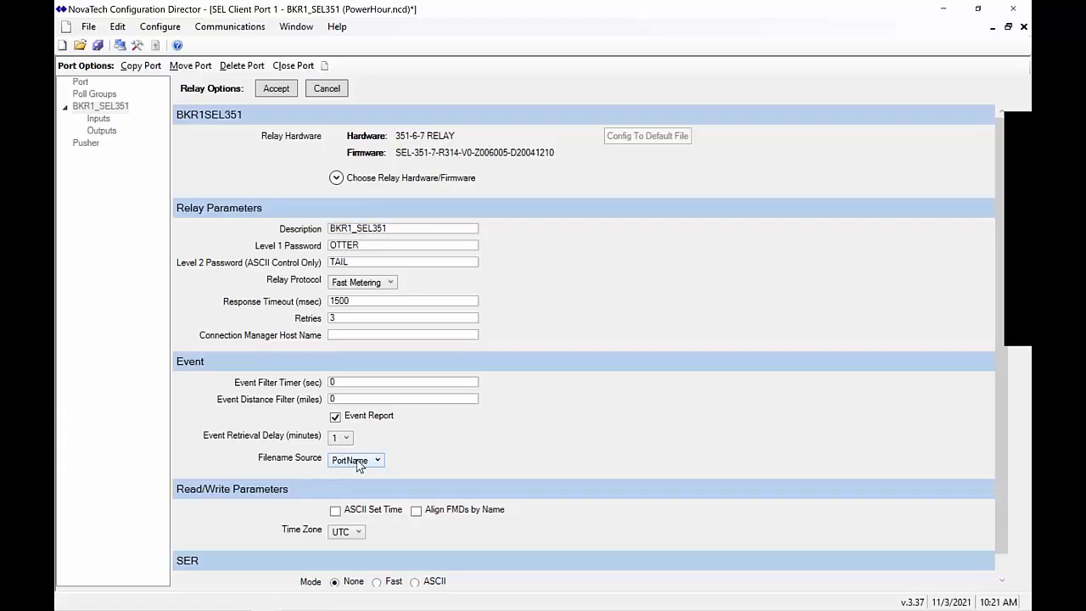
Keep PortName as the event filename source, accept, and confirm the device update
click(357, 462)
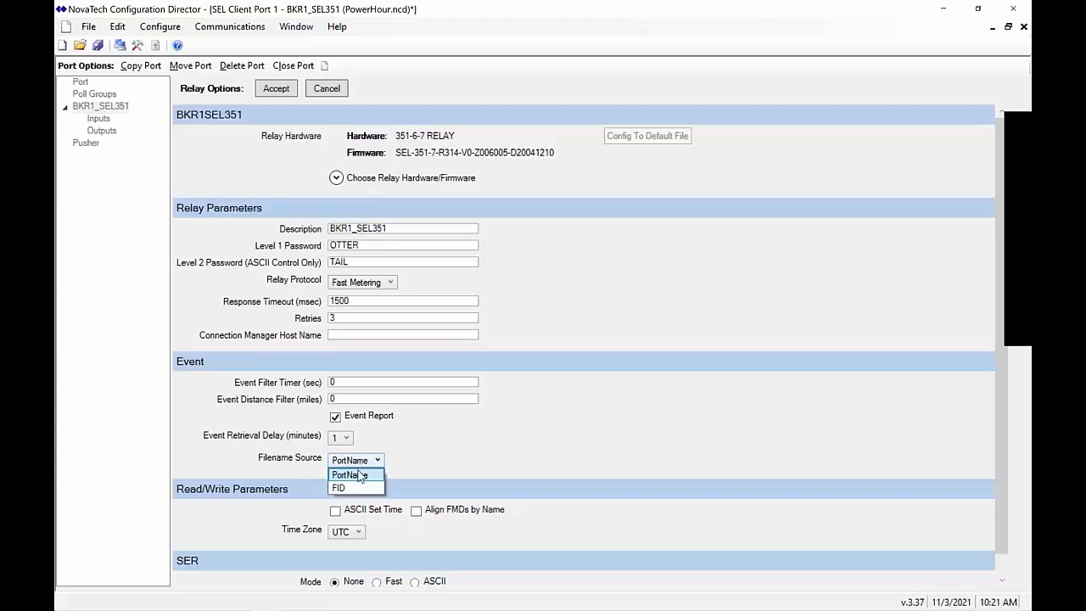
click(413, 472)
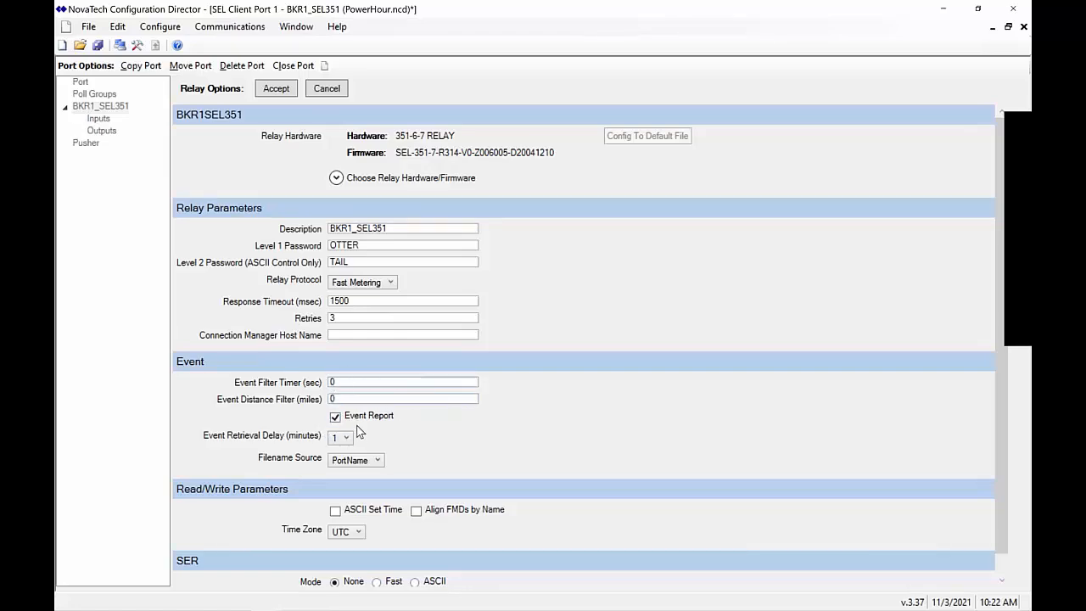
click(276, 88)
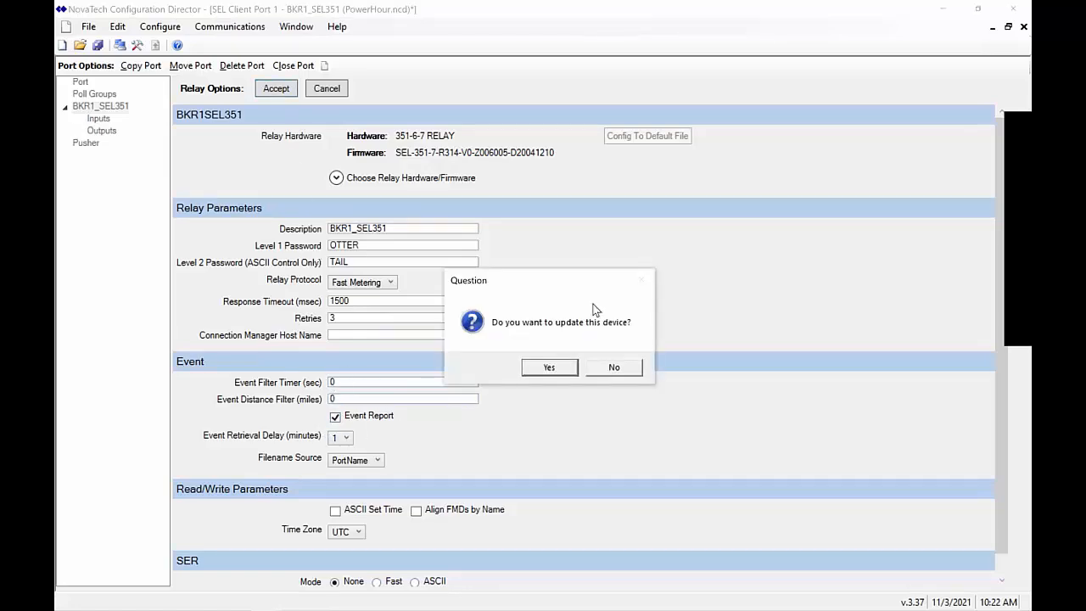
click(547, 368)
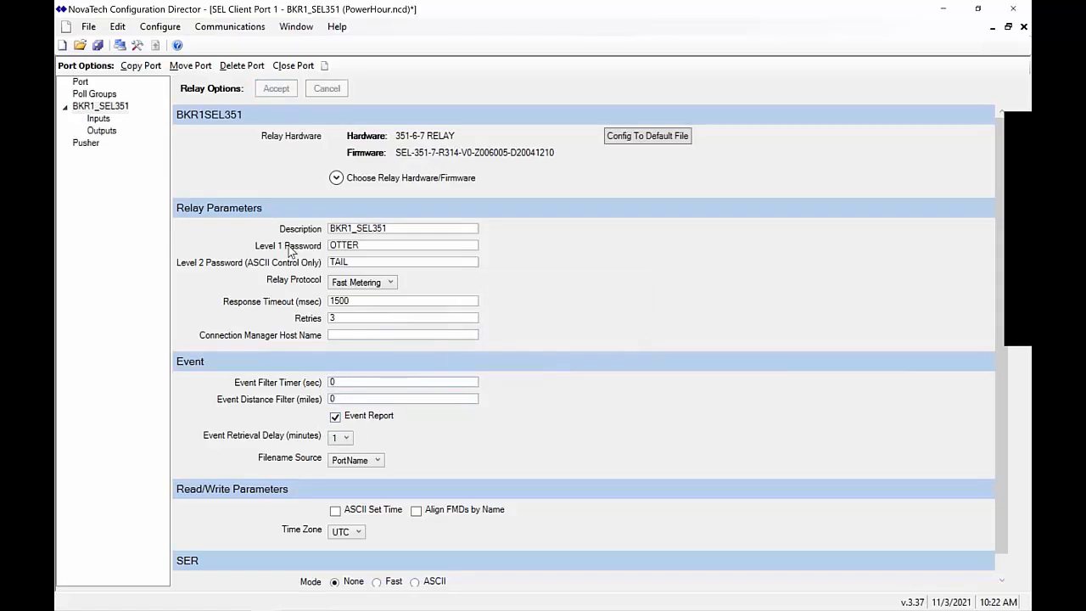
Review the three event string inputs, then add a Data Logger add-on as Port 24
click(98, 119)
drag(508, 250, 509, 278)
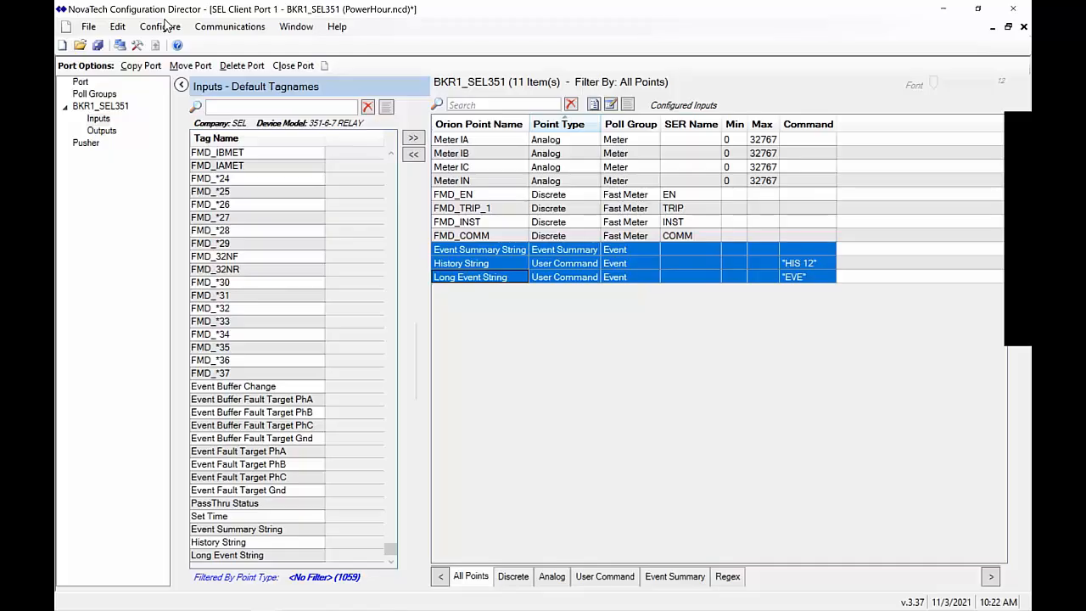
click(166, 27)
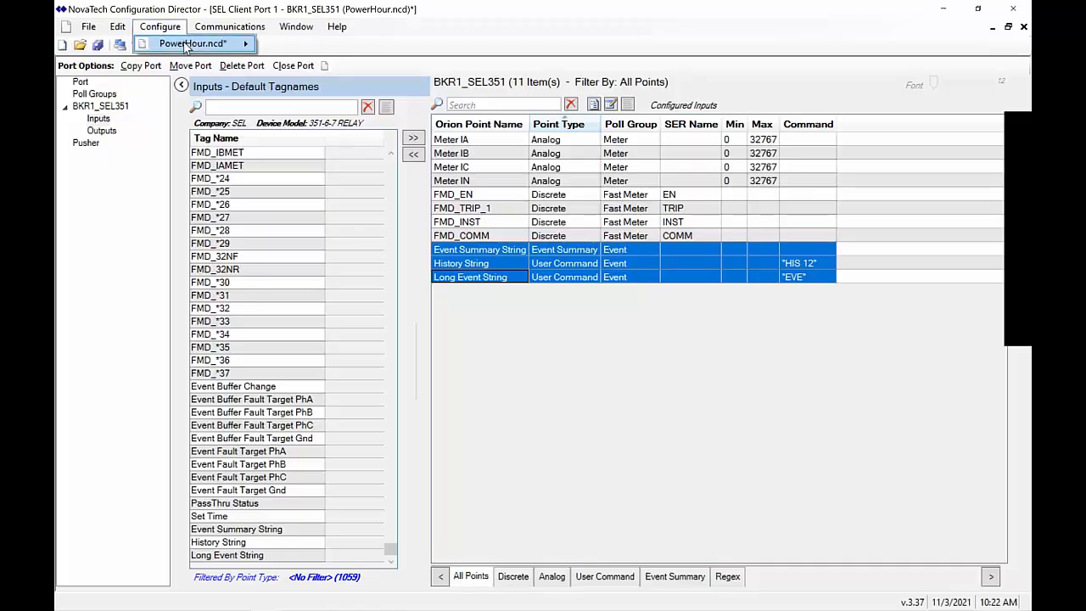
mouse_move(187, 47)
mouse_move(319, 128)
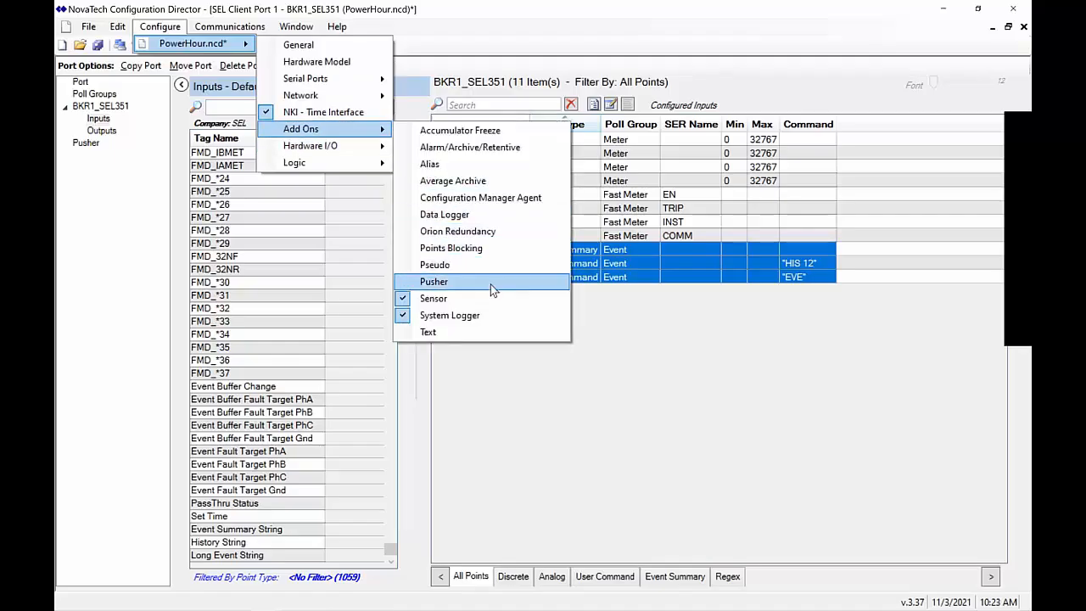
key(Up)
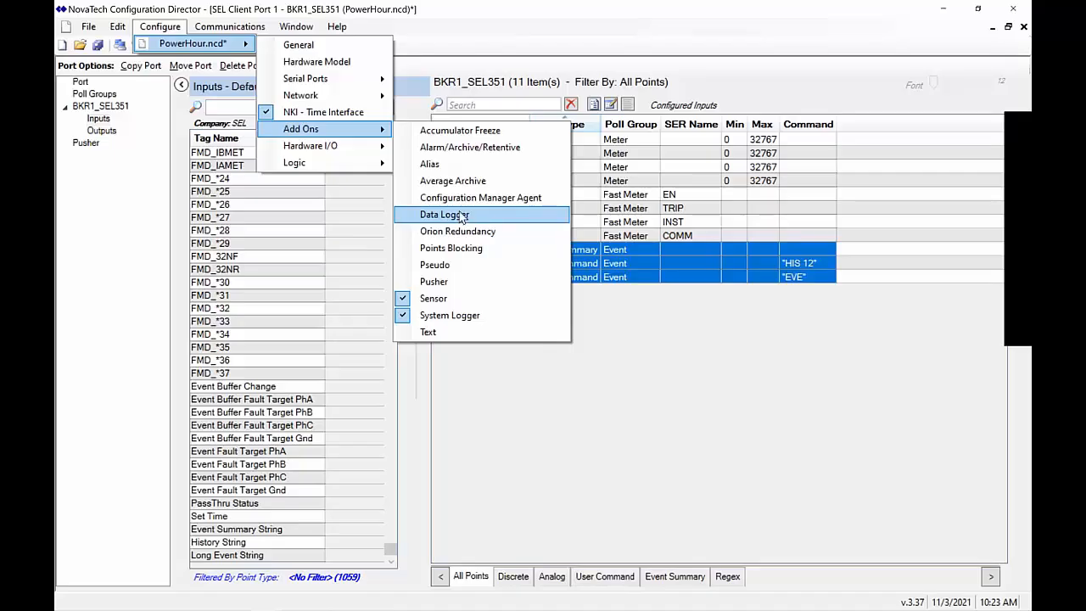
click(463, 215)
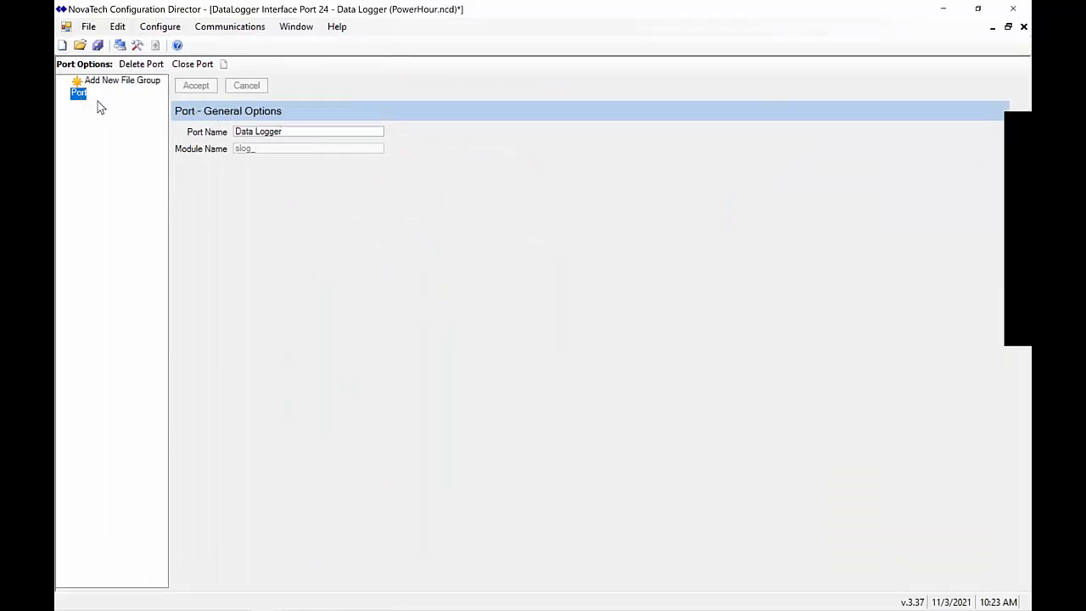
Check the Data Logger port name and add file Group 1 (Total Logs 2, Log Size 131072)
click(294, 132)
drag(293, 133, 214, 151)
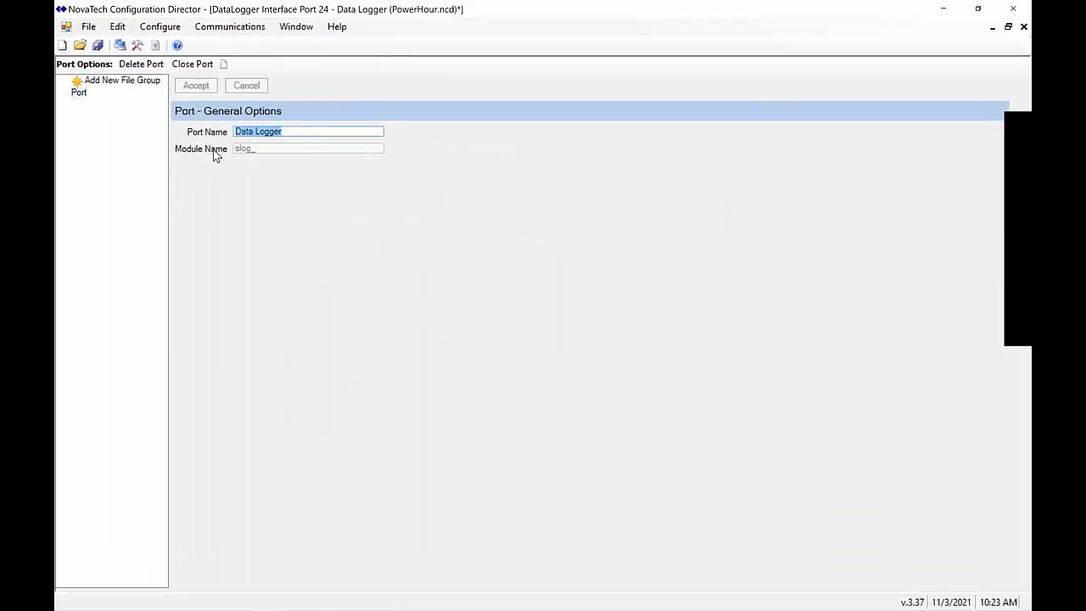
click(127, 87)
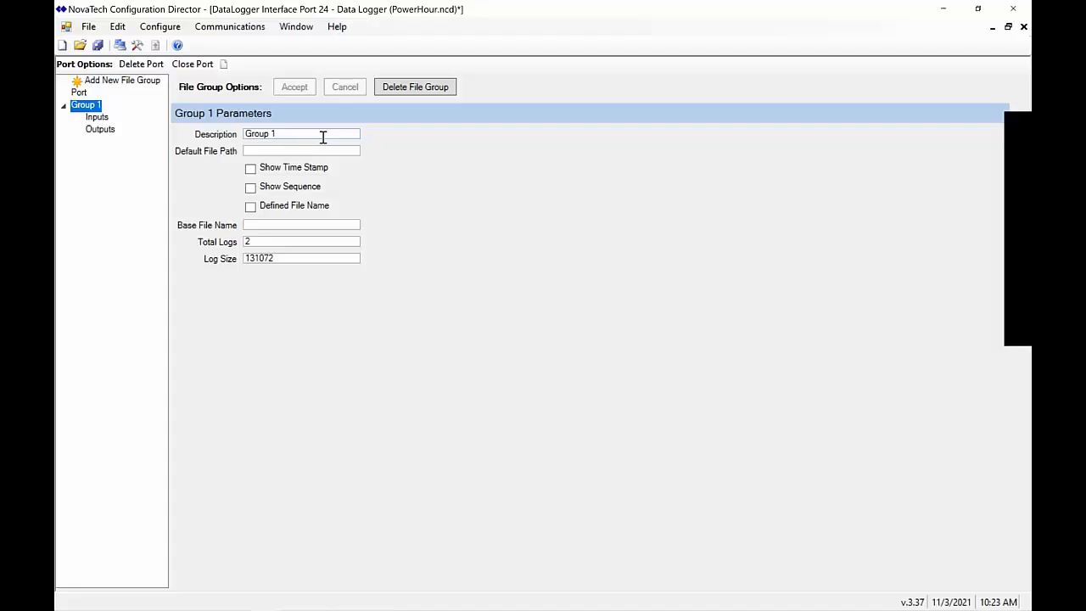
Set Group 1's default file path to /tmp and turn on time stamps and sequence numbers
drag(318, 136, 200, 154)
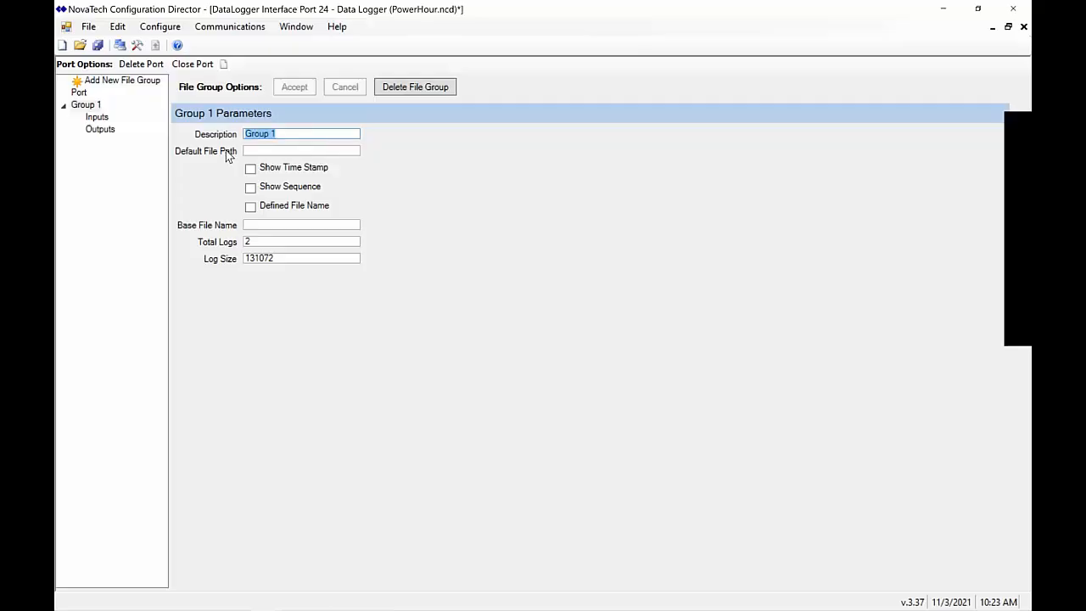
click(271, 151)
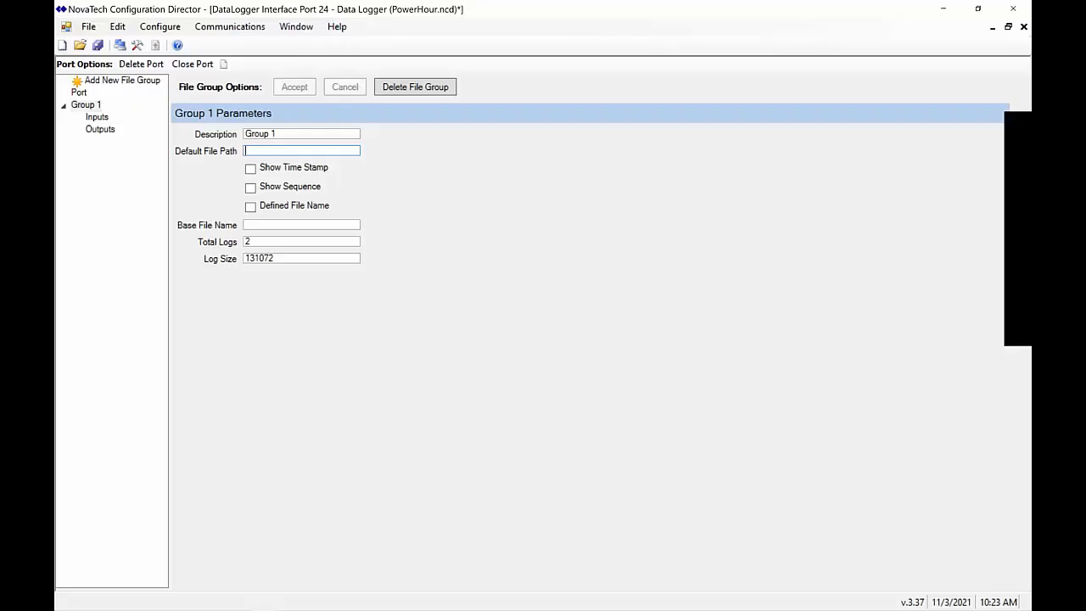
text(/tmp)
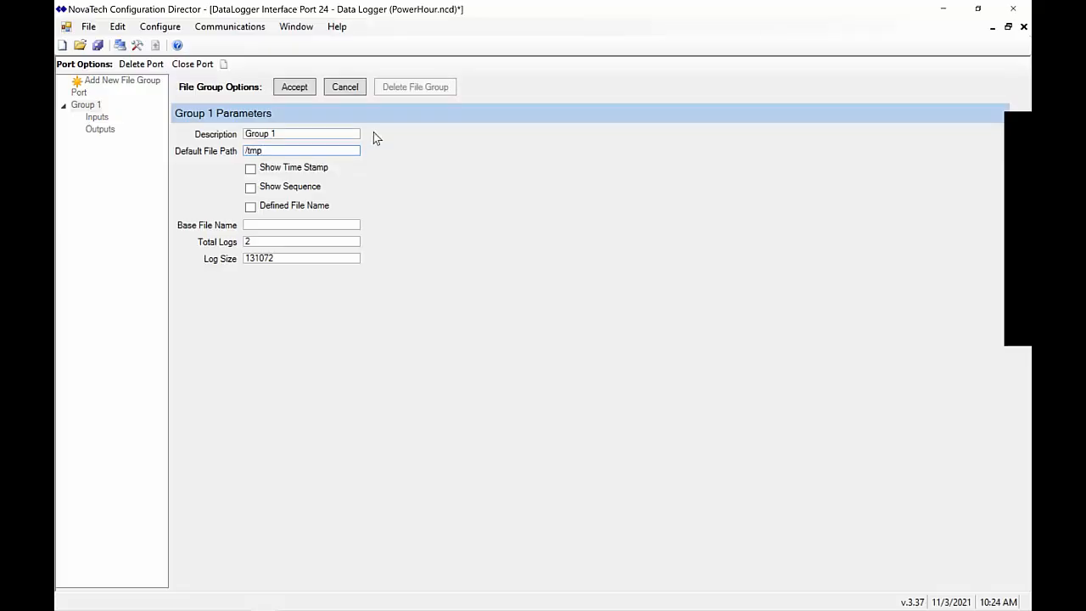
drag(289, 151, 210, 150)
click(250, 168)
click(252, 189)
Set the base file name to SEL351_BKR1_EVENT and accept the Group 1 file settings
click(289, 227)
text(SEL)
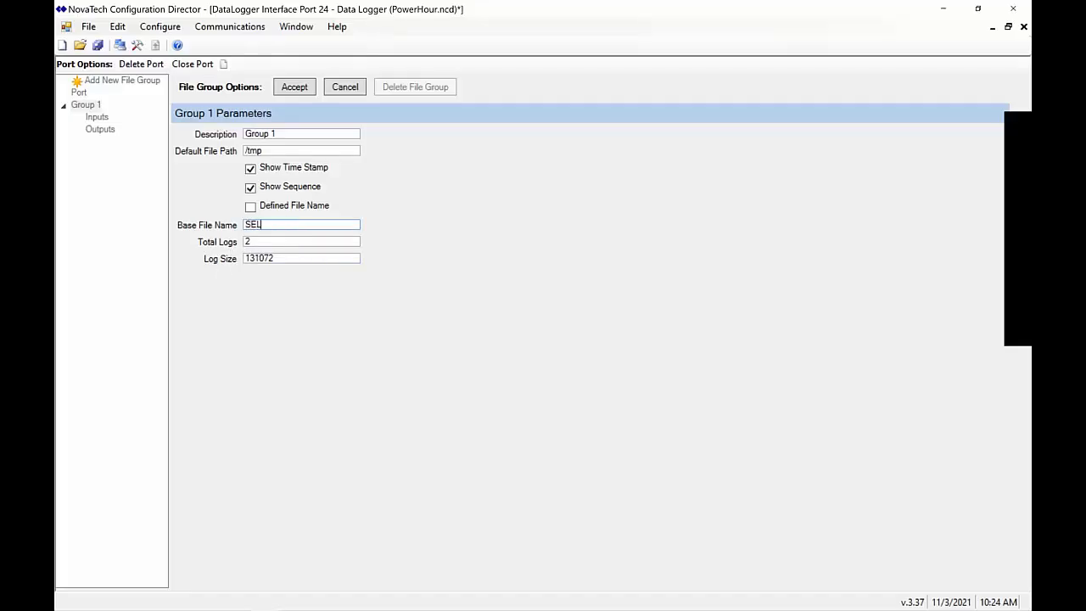
text(351_BKR1_EVEN)
drag(301, 150, 229, 154)
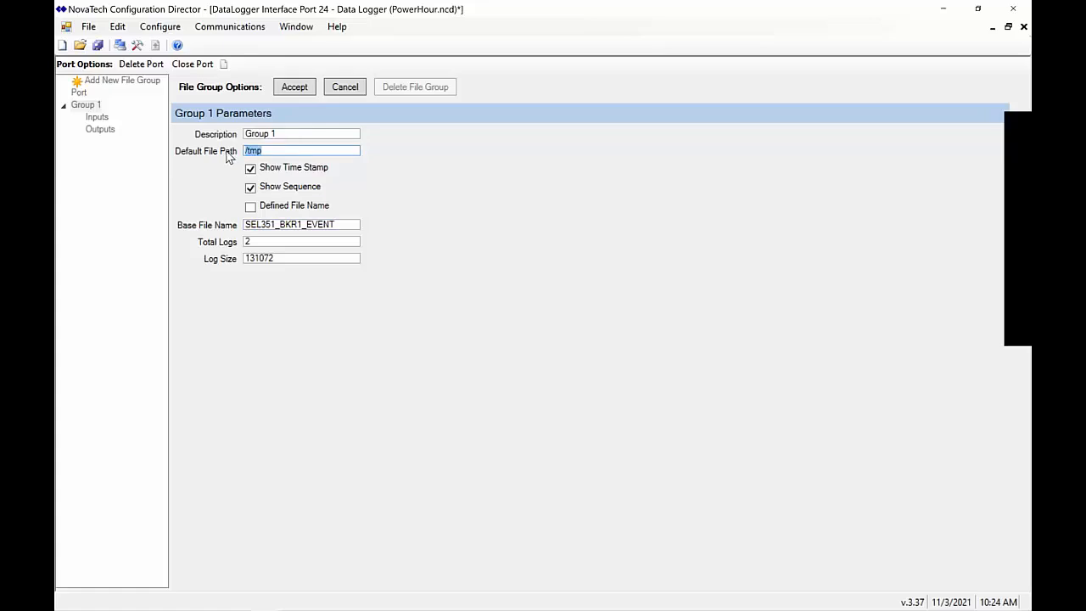
click(309, 92)
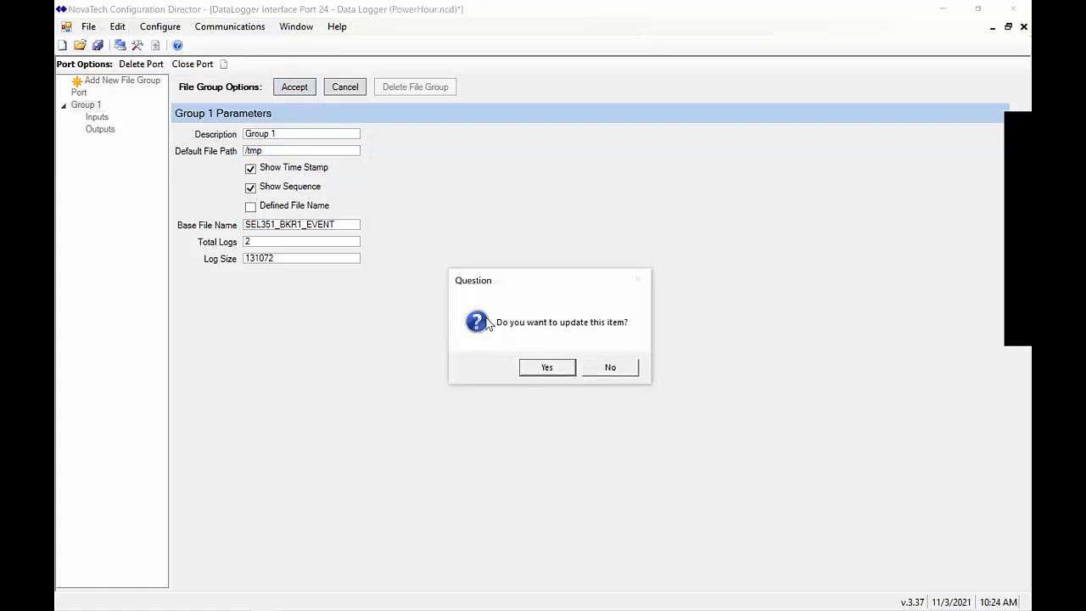
click(543, 370)
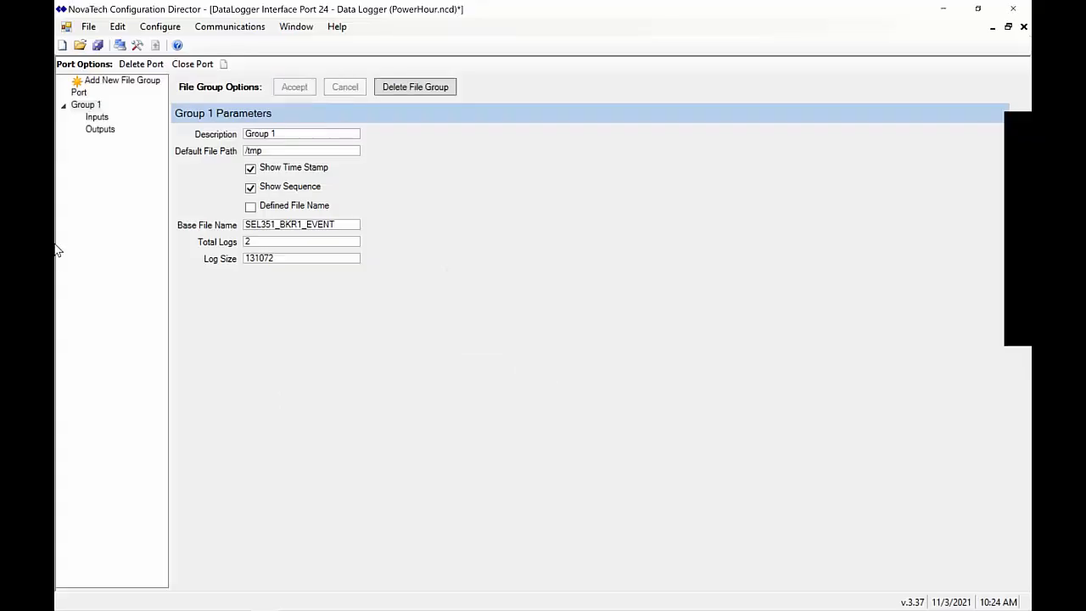
click(95, 118)
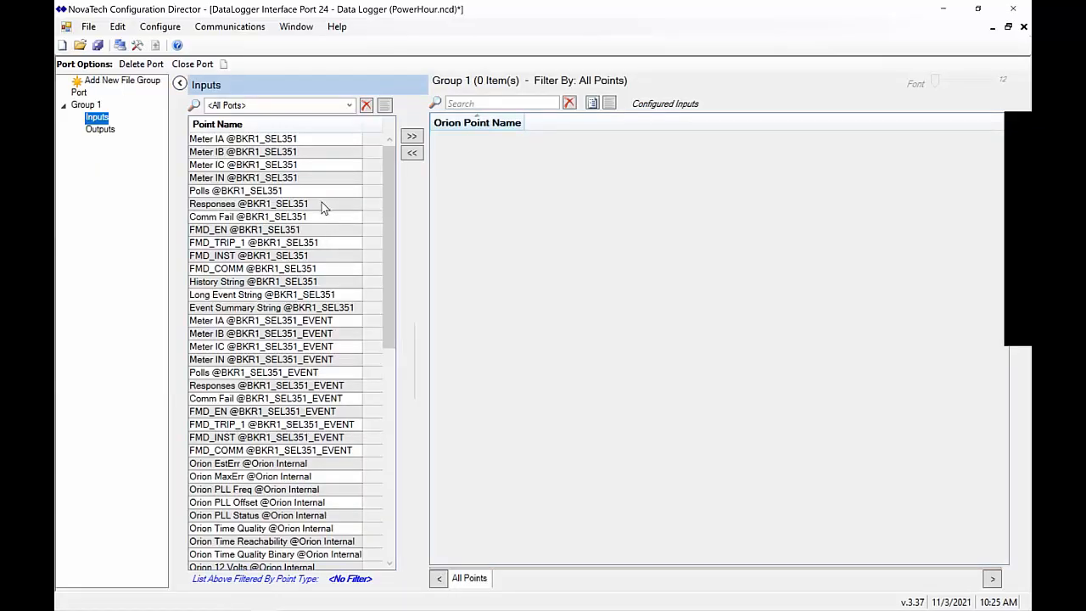
Filter to Port 1 - BKR1_SEL351, add its Event Summary, History and Long Event strings, and save PowerHour
click(348, 105)
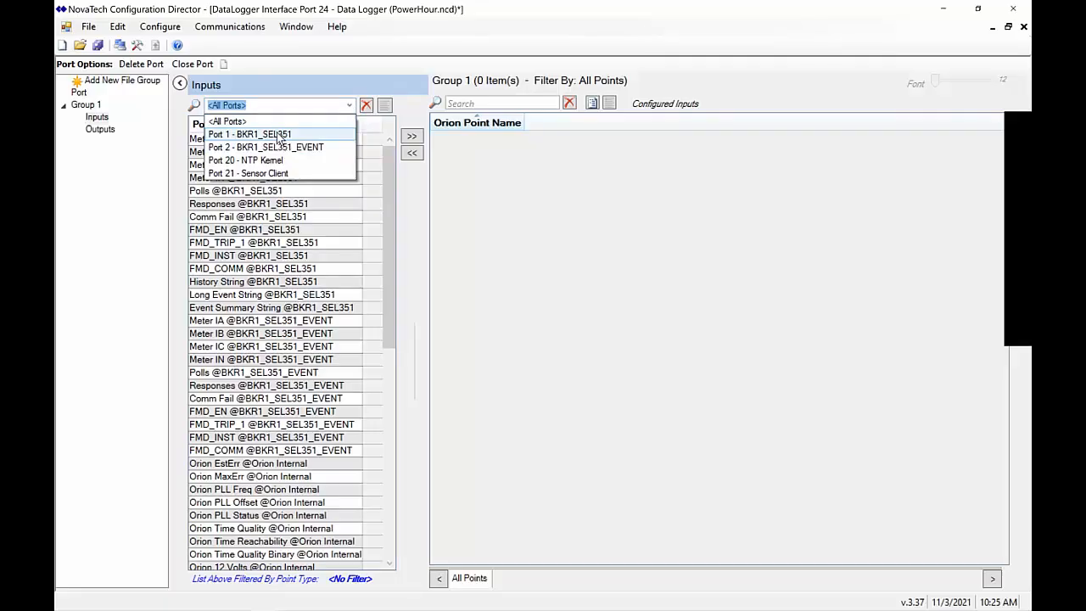
click(247, 135)
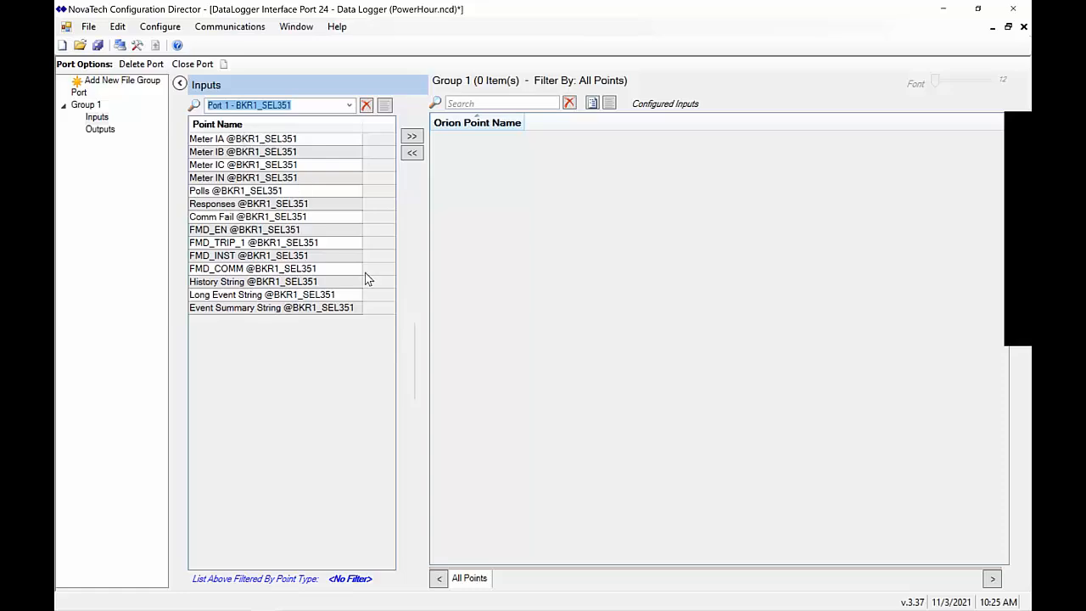
click(336, 311)
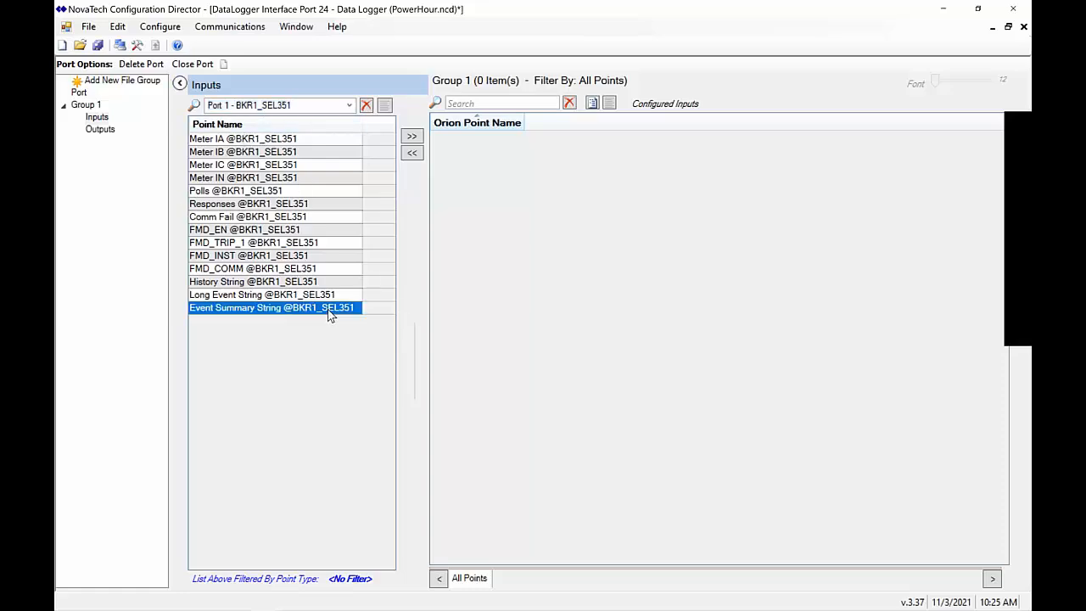
ctrl+click(303, 296)
ctrl+click(321, 287)
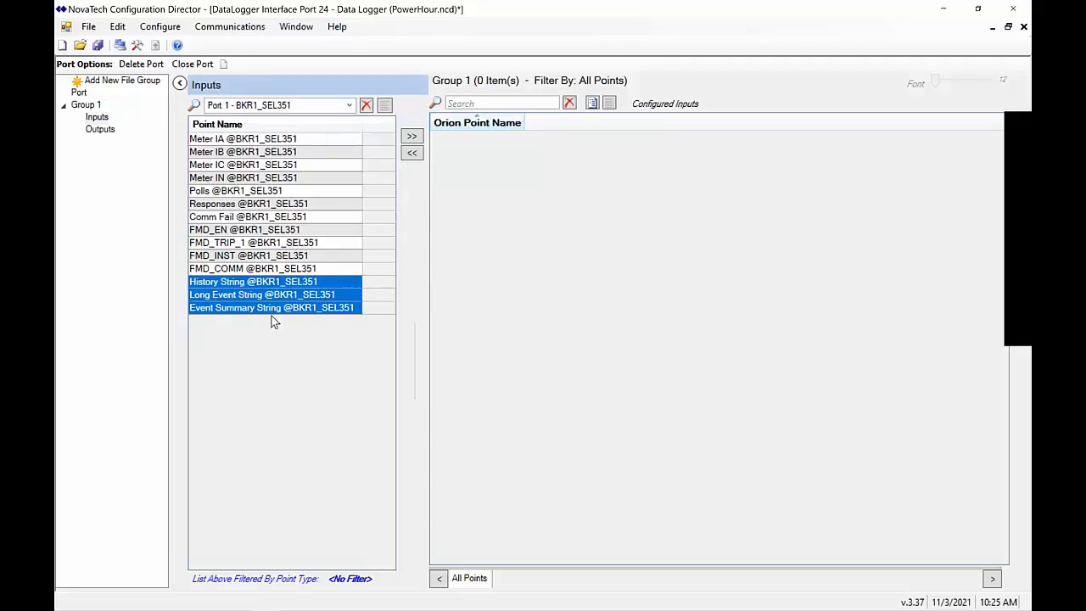
click(412, 138)
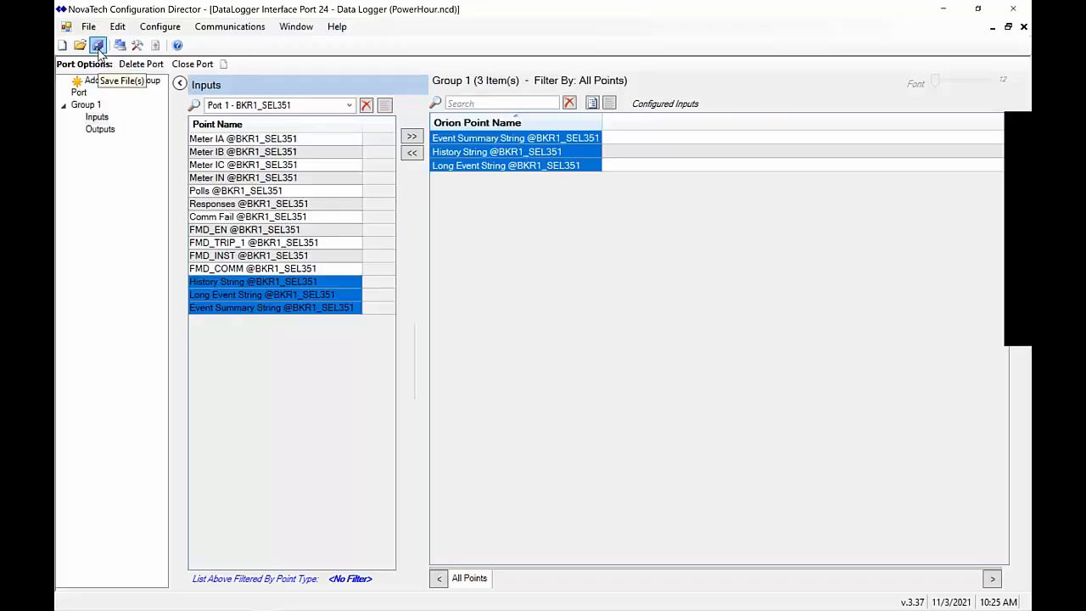
click(98, 46)
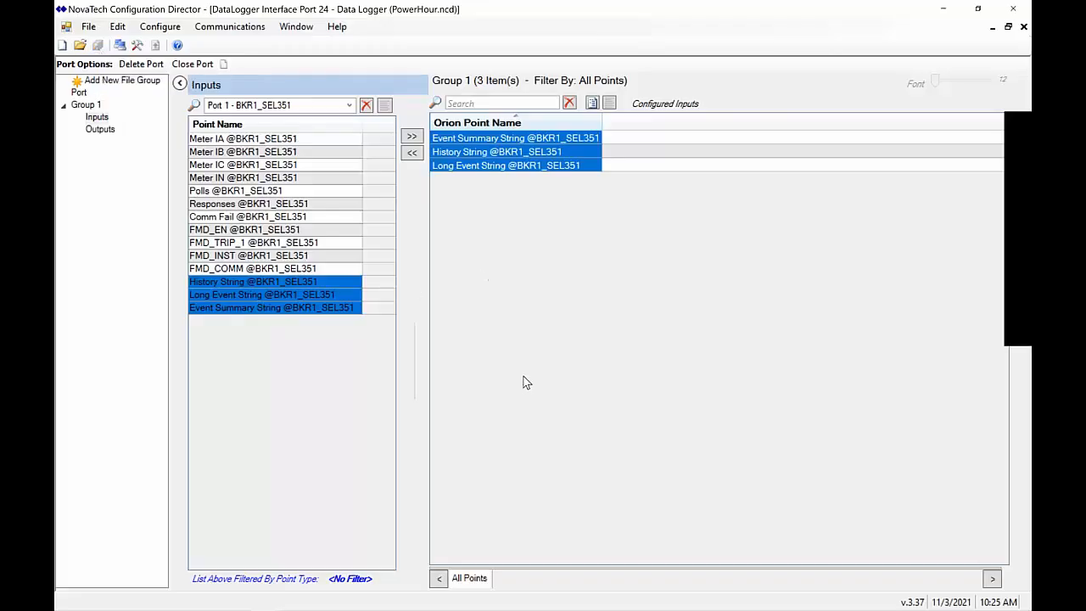
key(alt+Tab)
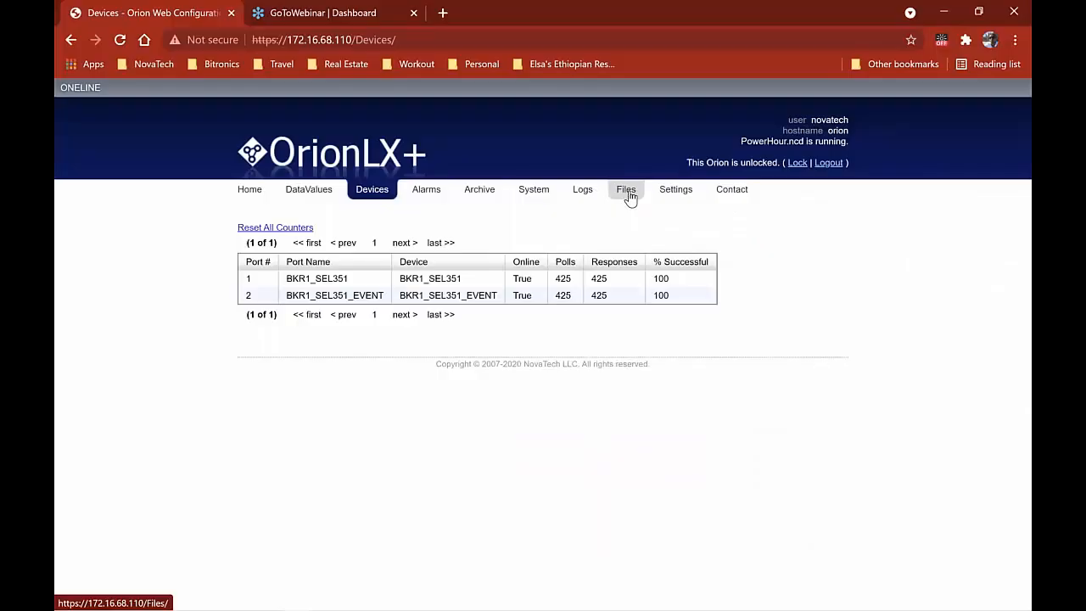
Upload PowerHour.ncd to the Orion's files page, replacing the active configuration
click(629, 196)
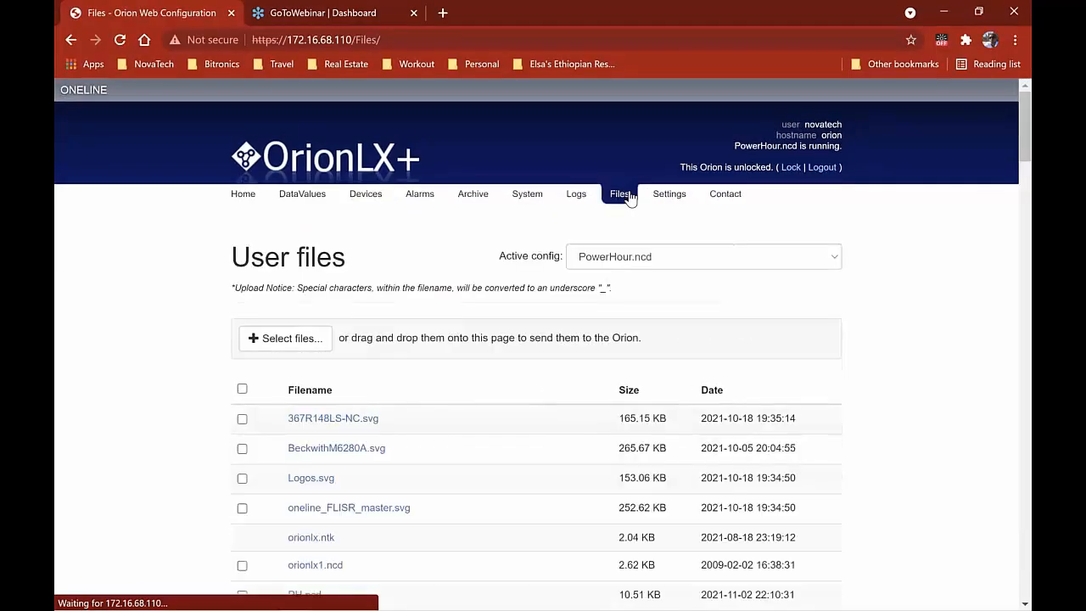
key(alt+Tab)
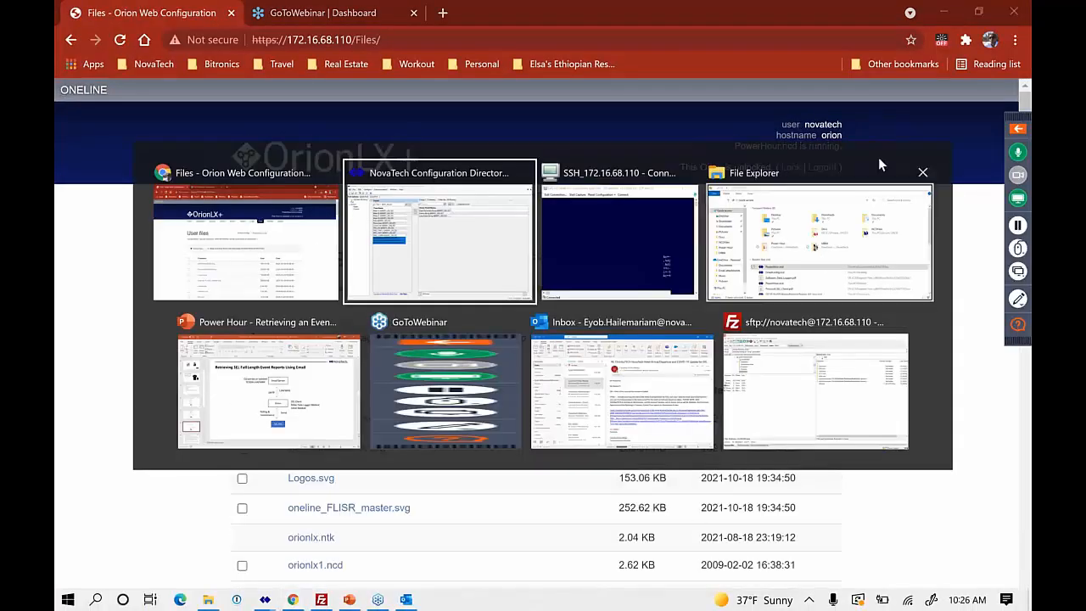
click(848, 267)
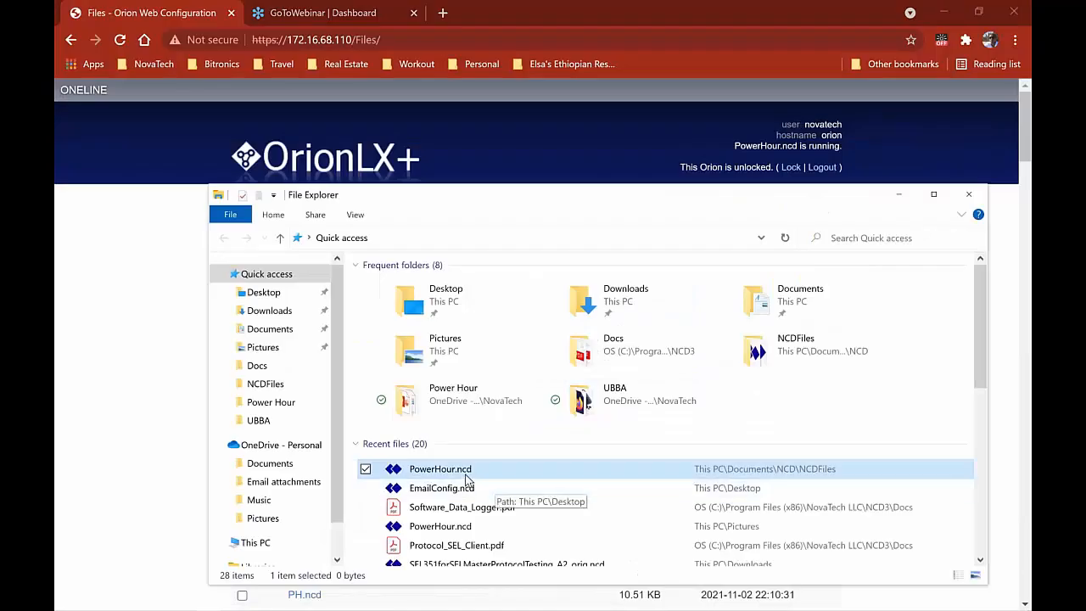
drag(424, 469, 118, 376)
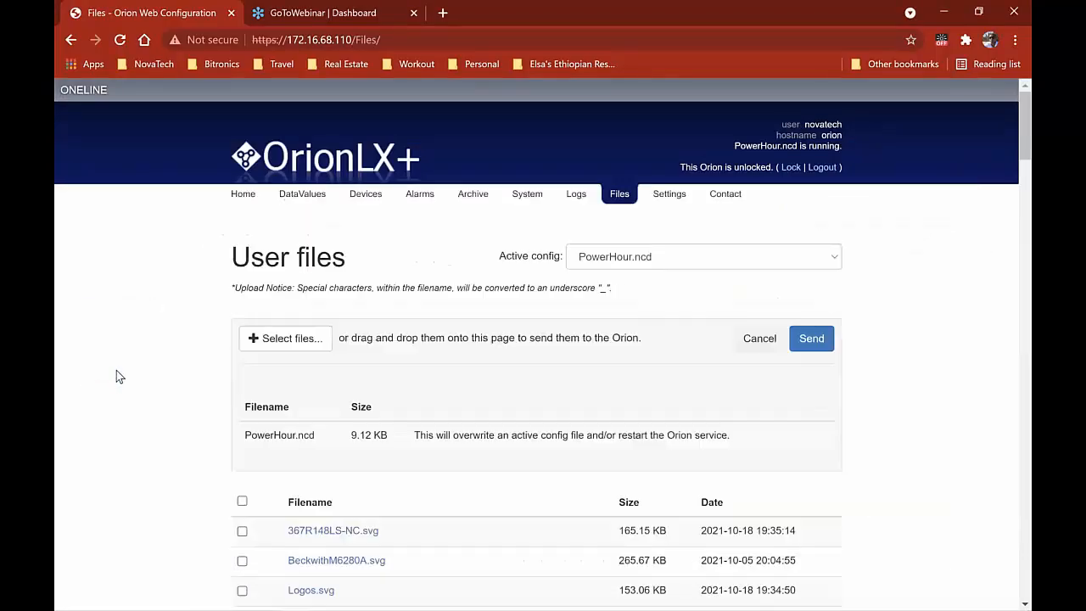
click(810, 339)
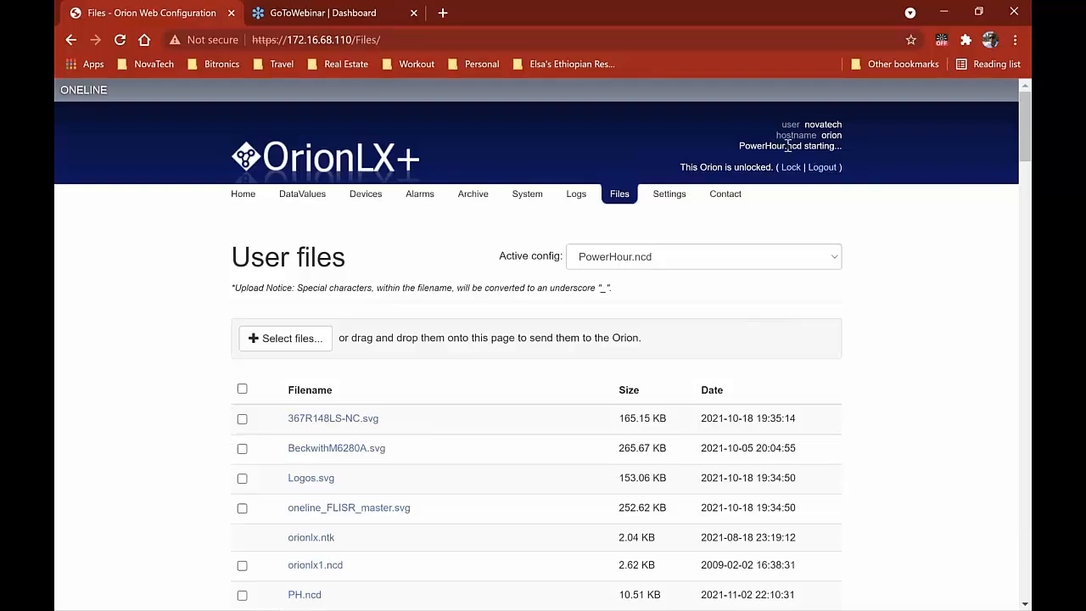
Reload the Devices page to confirm both relay ports, then start the SSH terminal login with the username
click(370, 199)
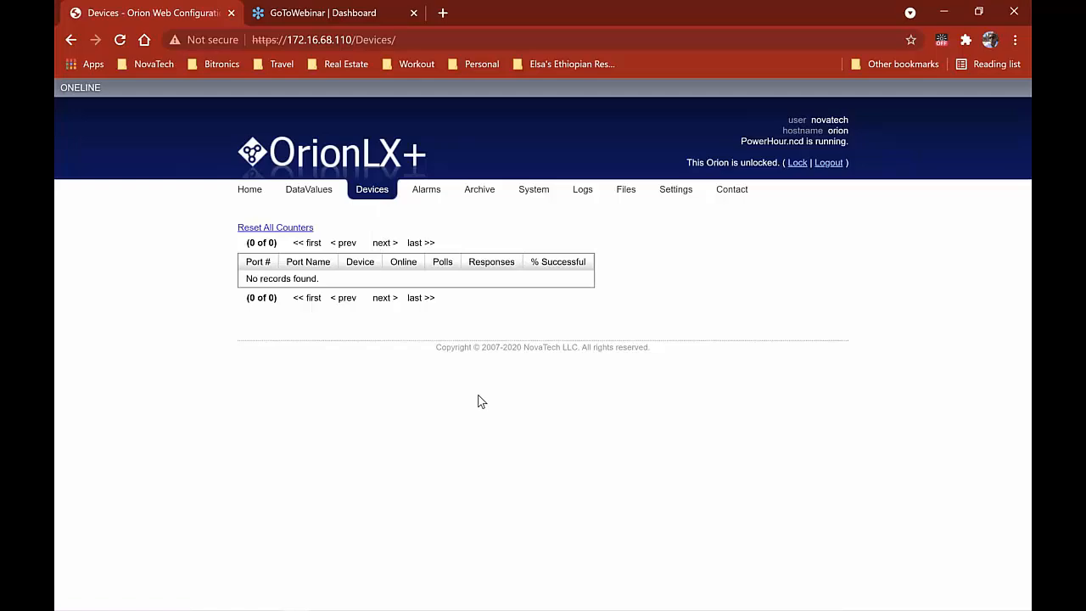
click(383, 197)
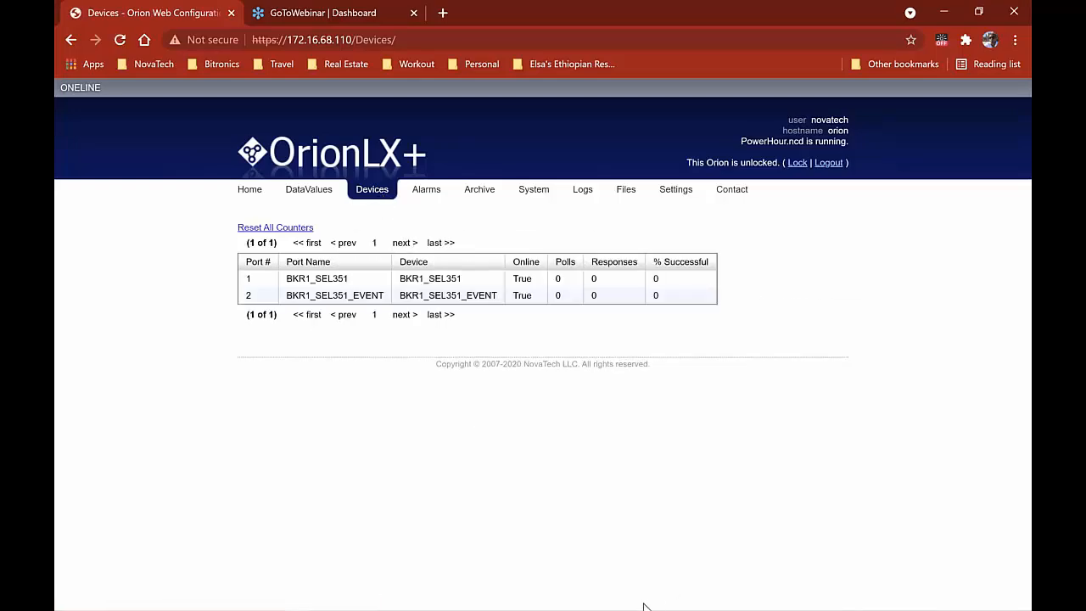
mouse_move(643, 606)
key(alt+Tab)
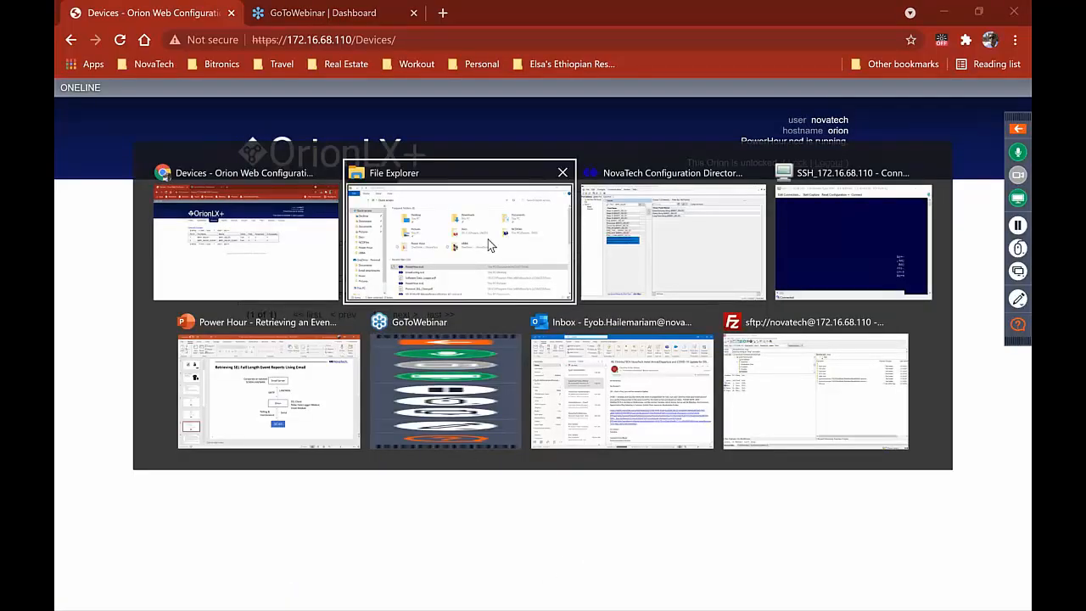
key(alt+Tab)
key(alt+Tab)
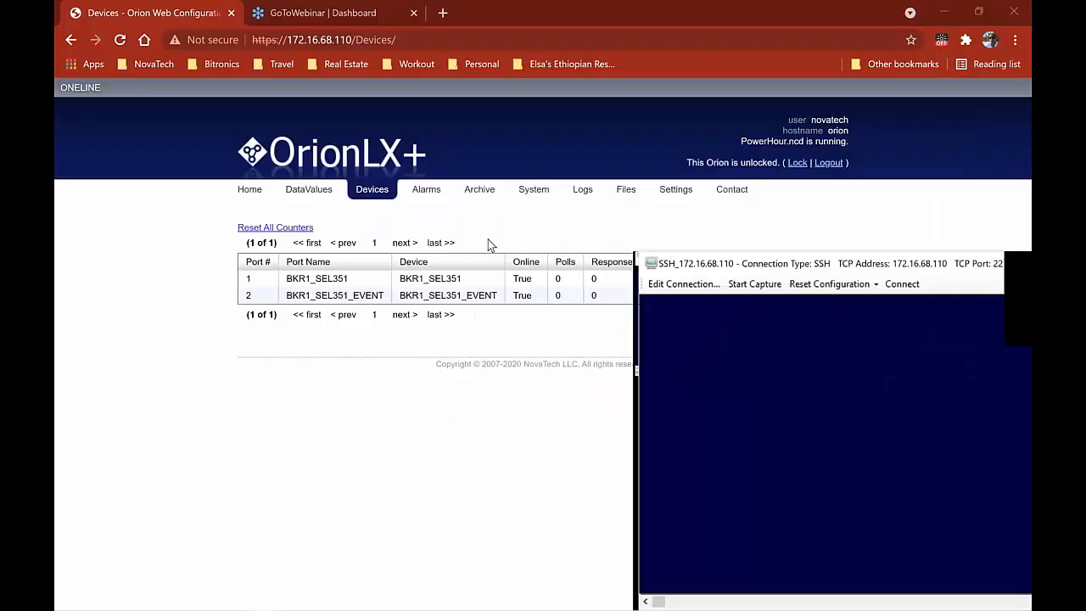
key(Return)
text(novatech)
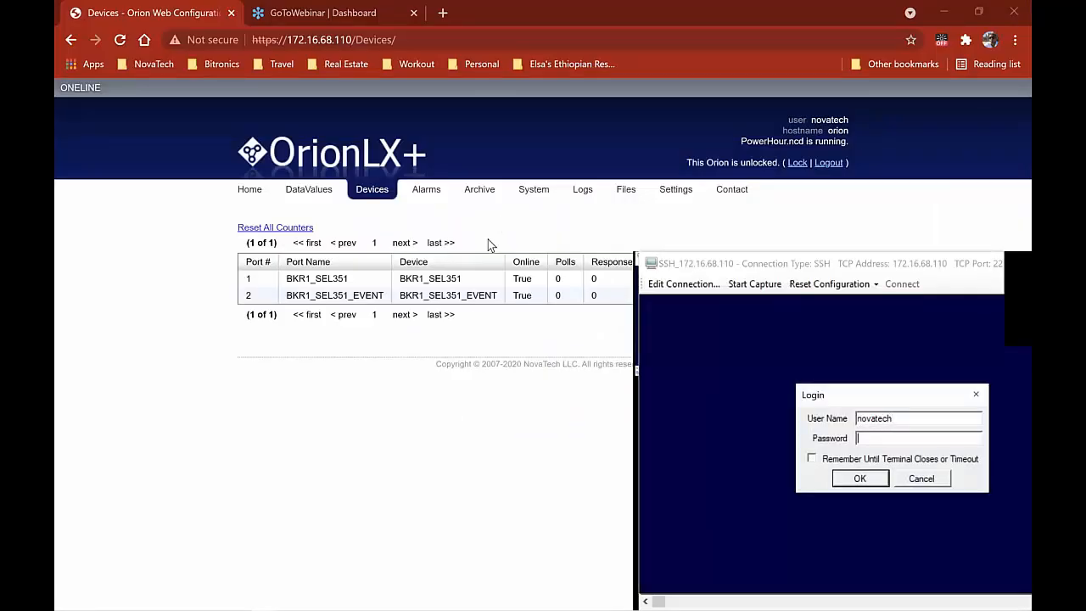
Finish the terminal login, view Port 1 communications via menu 3, then go back to the Main Menu
key(Return)
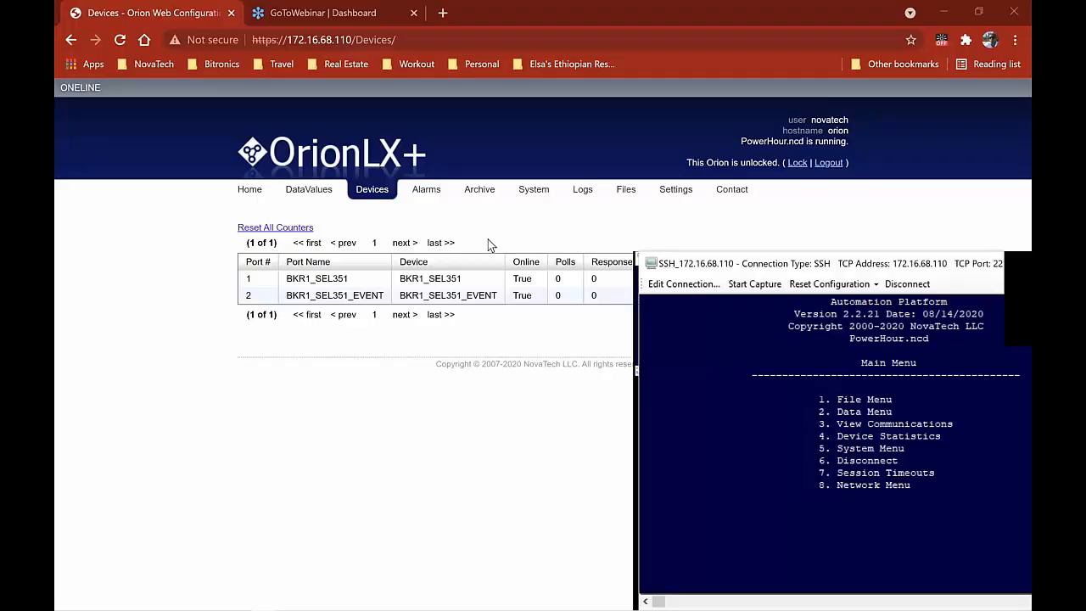
key(3)
key(1)
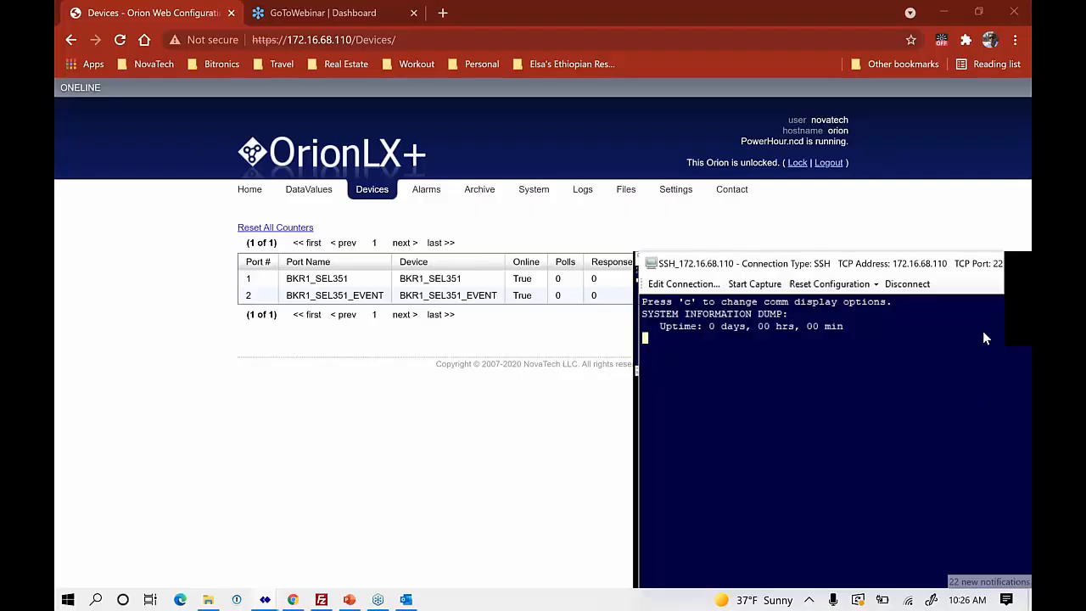
drag(916, 264, 913, 209)
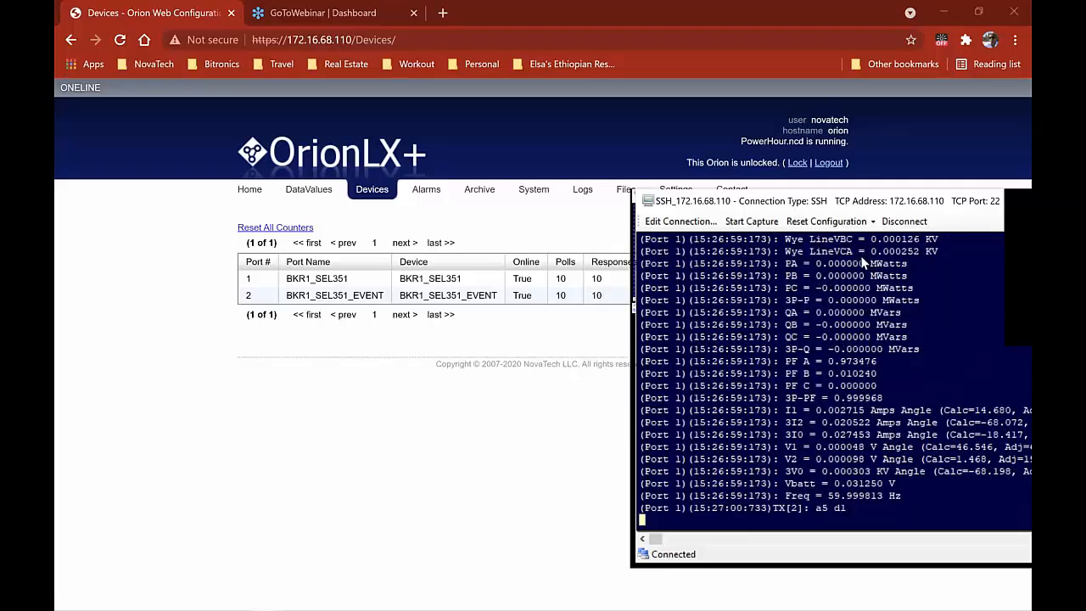
key(Escape)
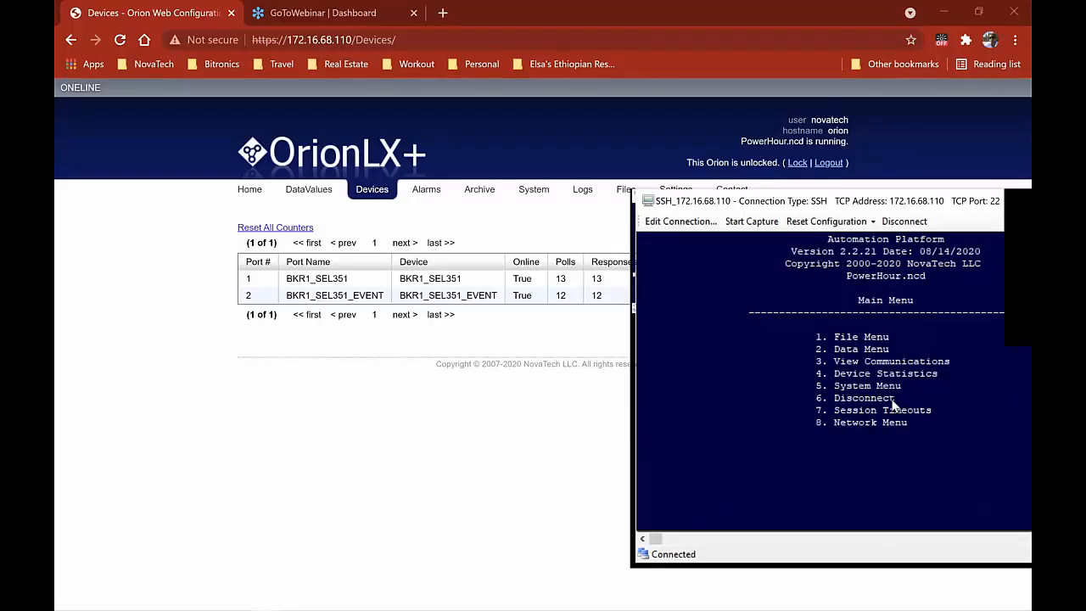
Reopen View Communications (3) and pick entry 1 to display Port 24's Data Logger output
key(3)
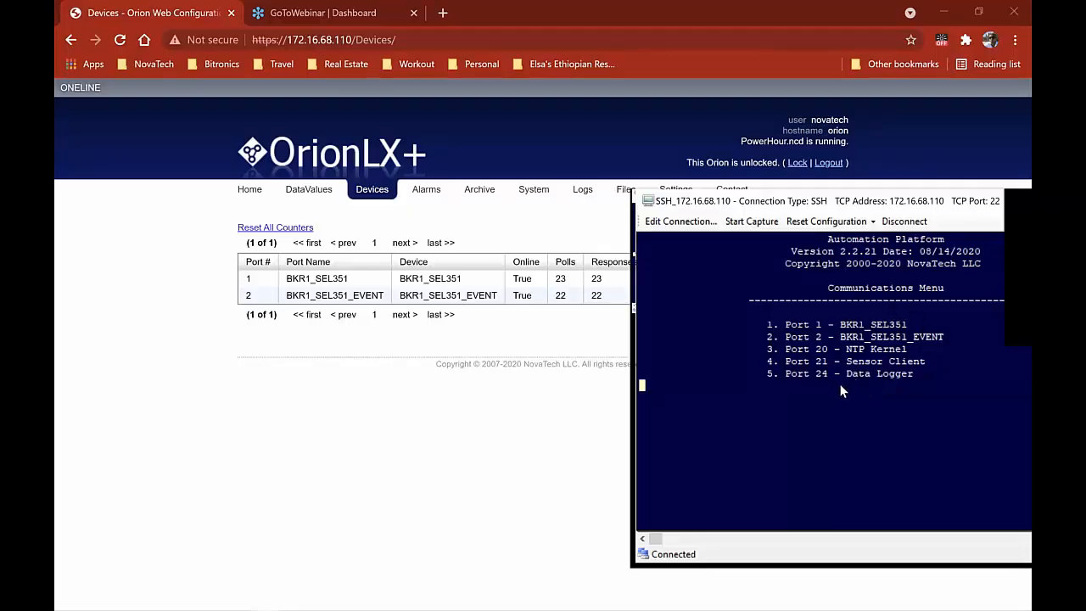
key(1)
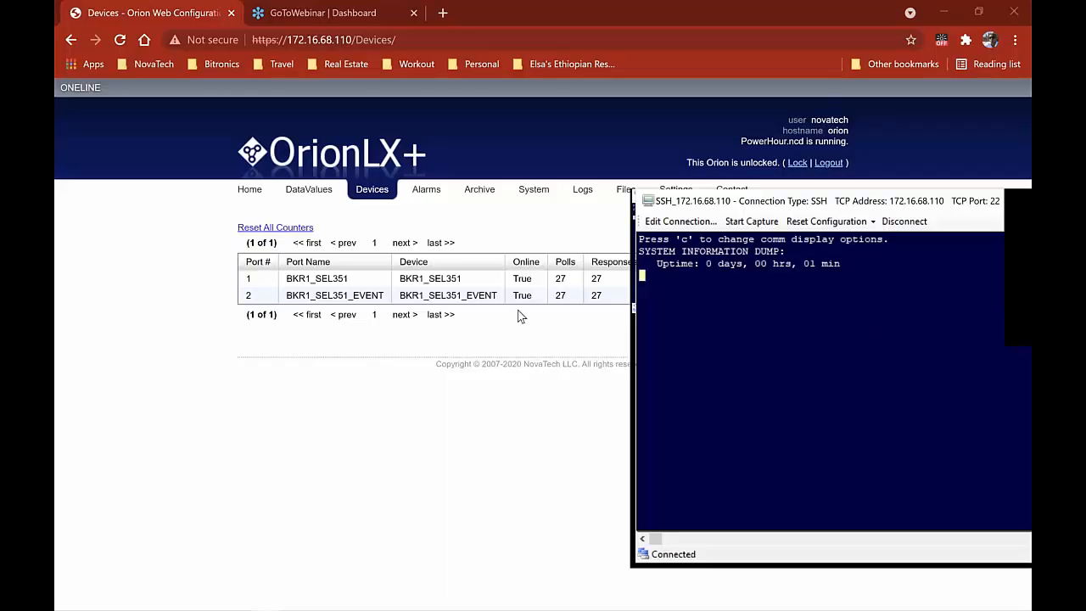
key(alt+Tab)
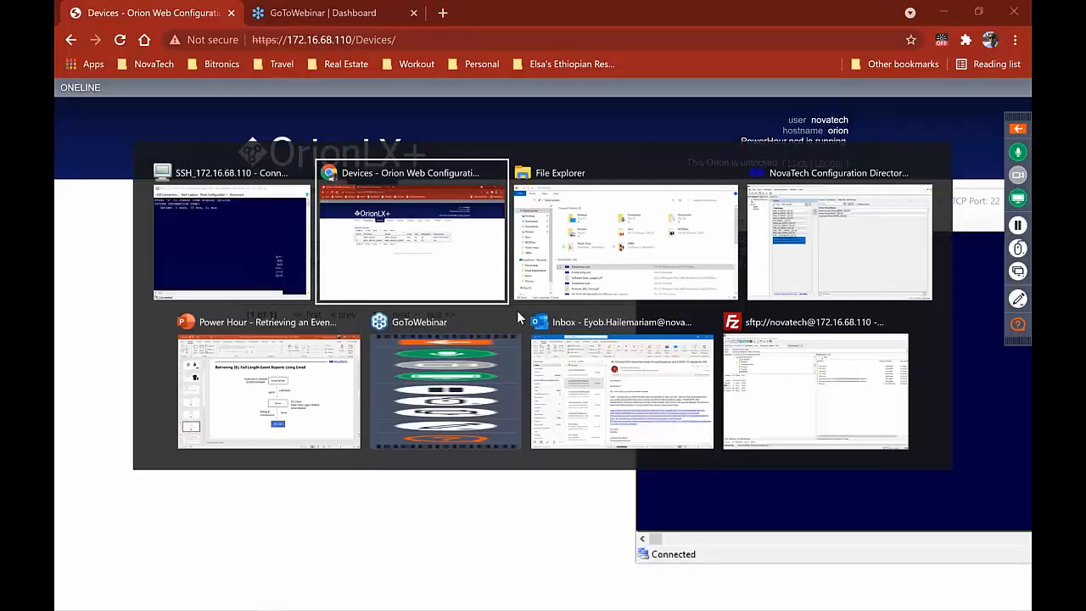
Open the saved SSH connection to 172.16.68.110 from Online Connections and log in with username and password
key(alt+Tab)
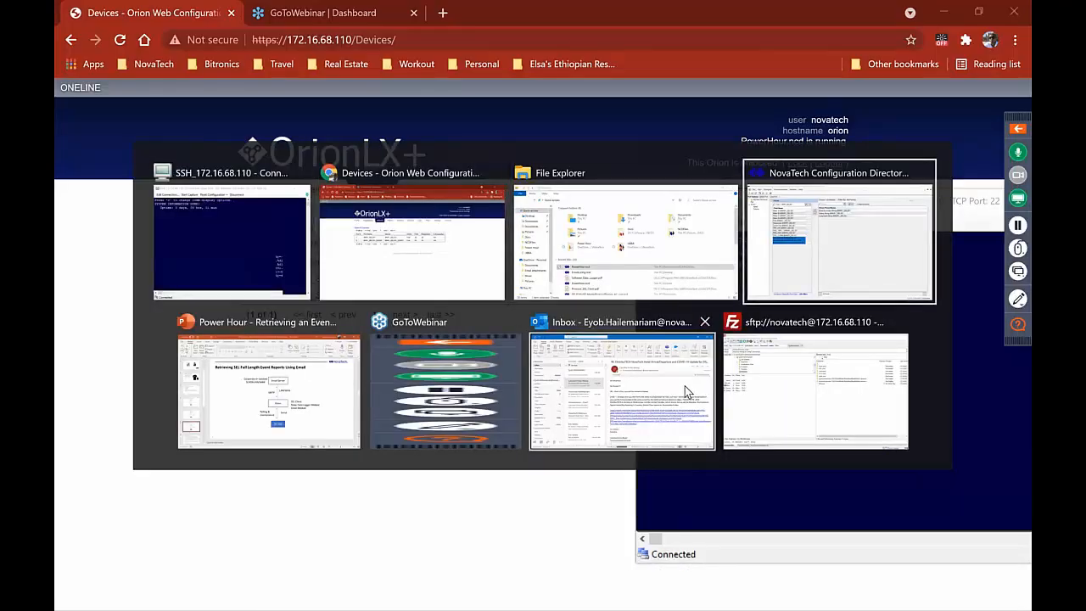
click(229, 27)
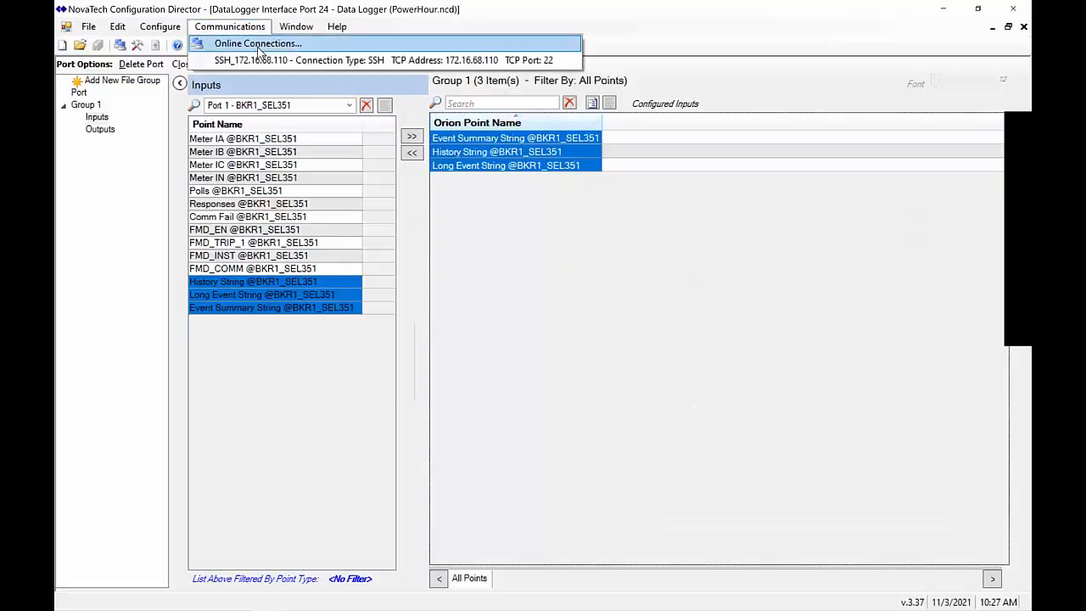
click(259, 49)
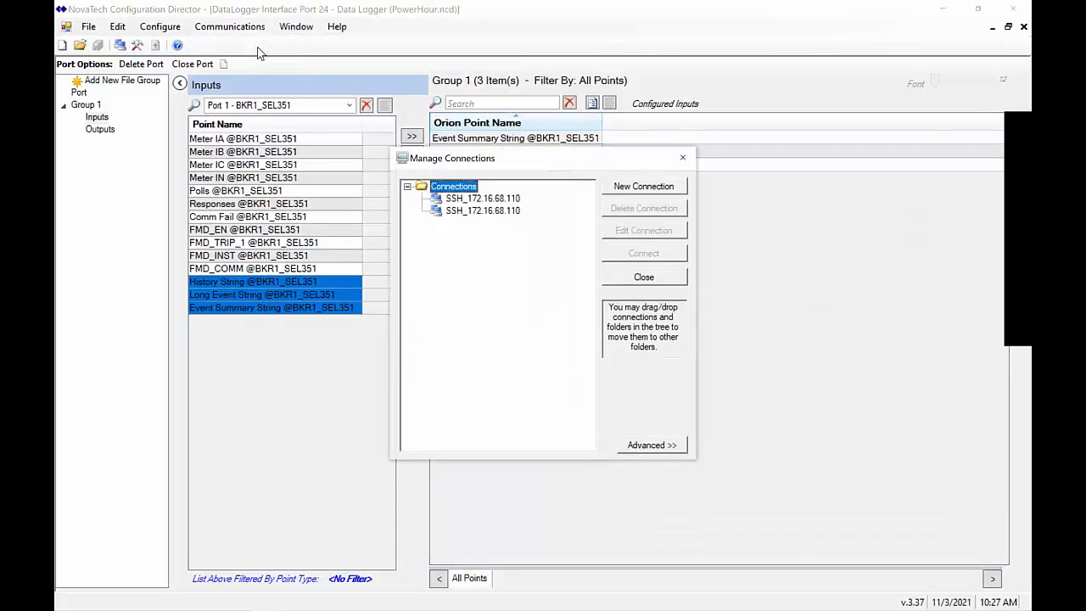
click(497, 212)
double_click(497, 212)
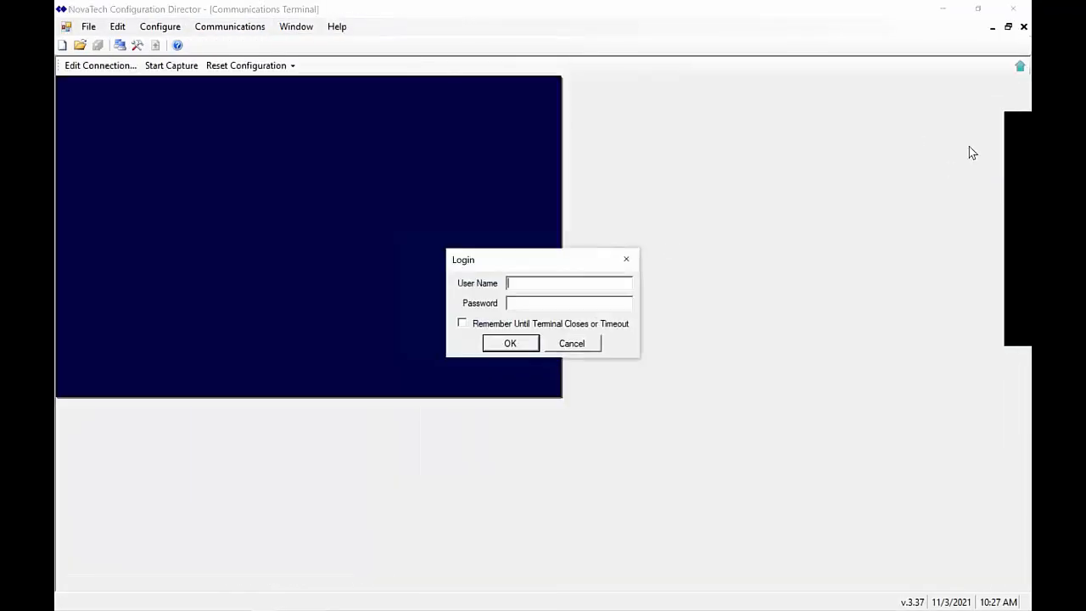
key(Tab)
key(Return)
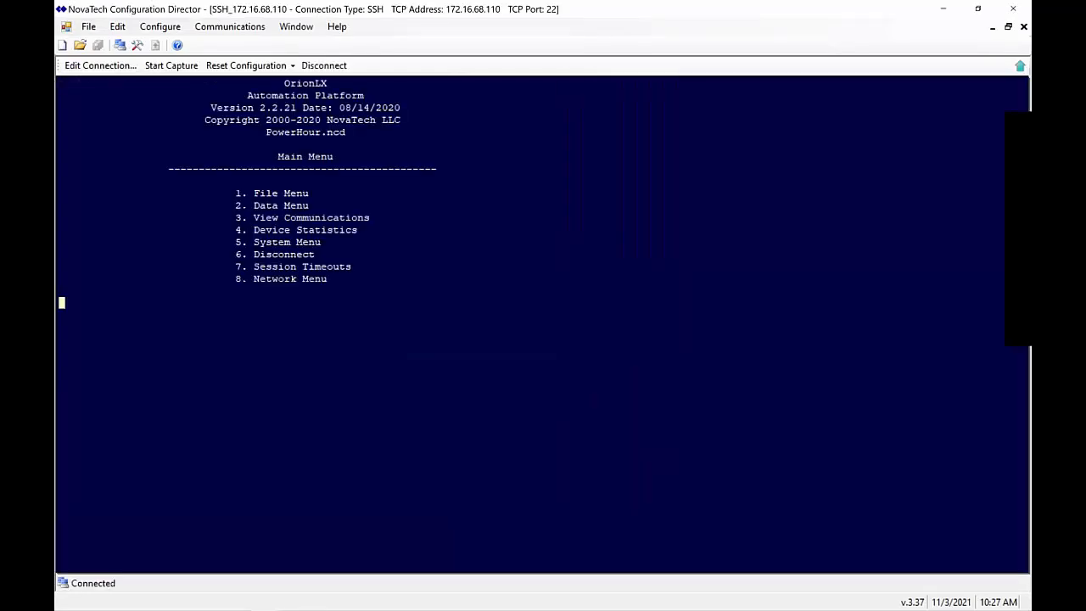
Float the new terminal into its own window, minimize NCD, and place it beside the first terminal
click(1020, 66)
click(952, 10)
click(951, 10)
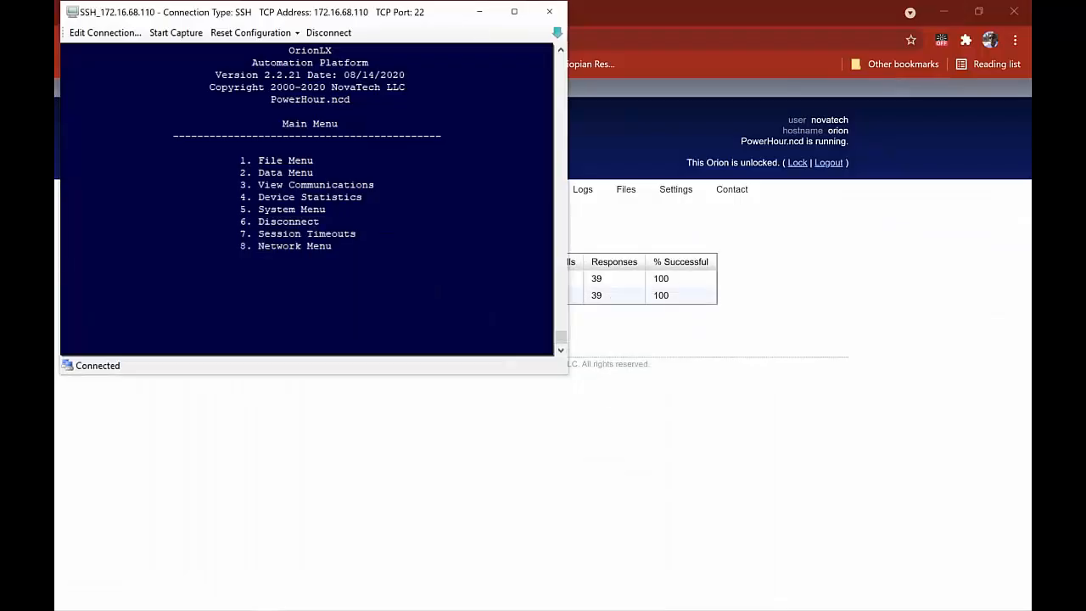
key(alt+Tab)
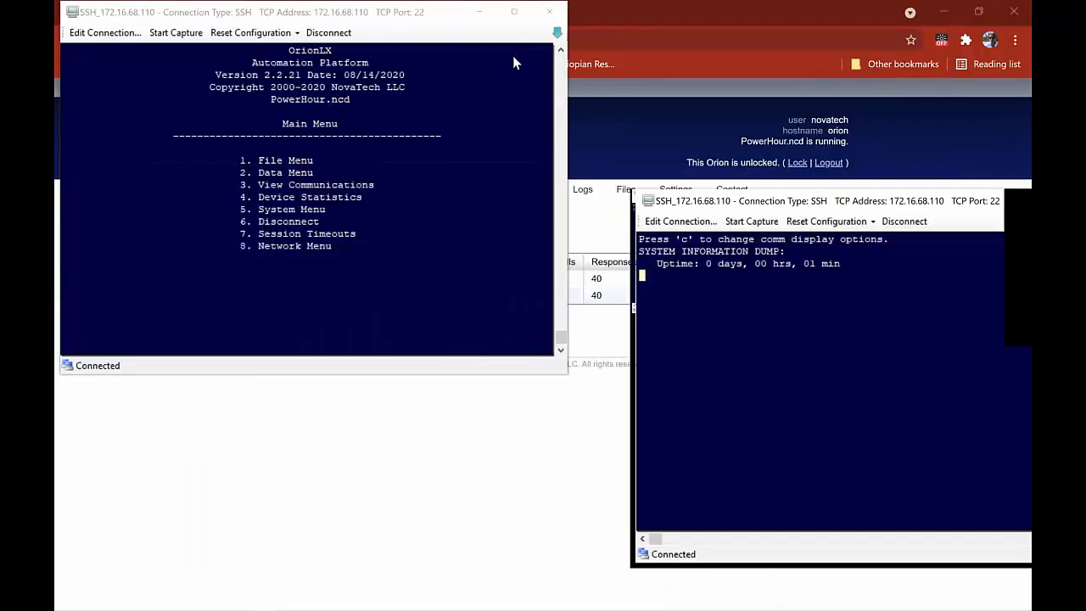
drag(407, 15, 453, 171)
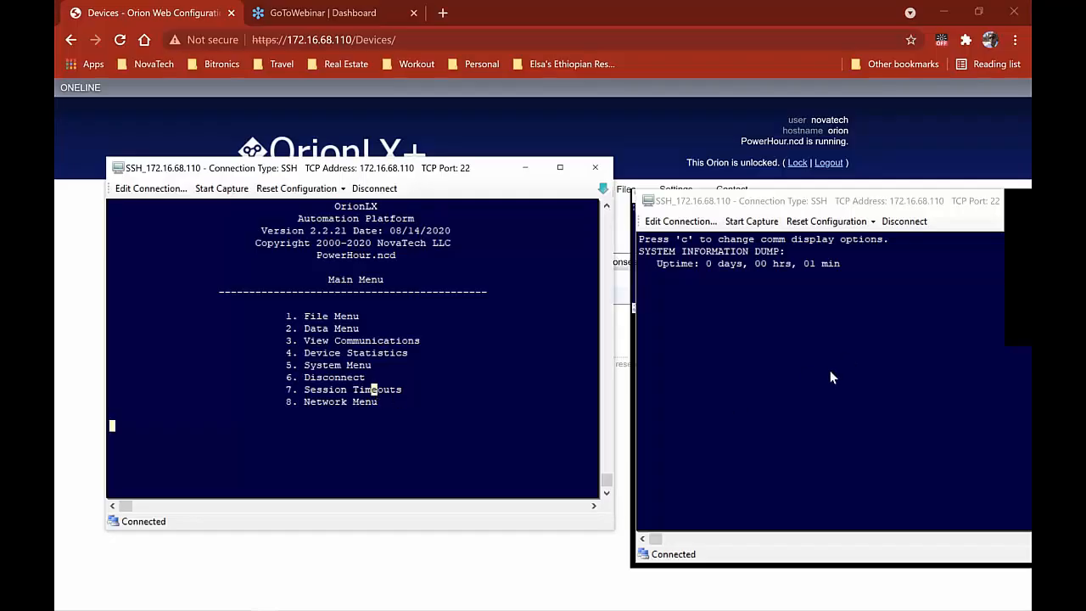
Choose System Menu 5, Pass-Through Menu 6, then port 2 (BKR1_SEL351 EVENT)
drag(456, 170, 443, 258)
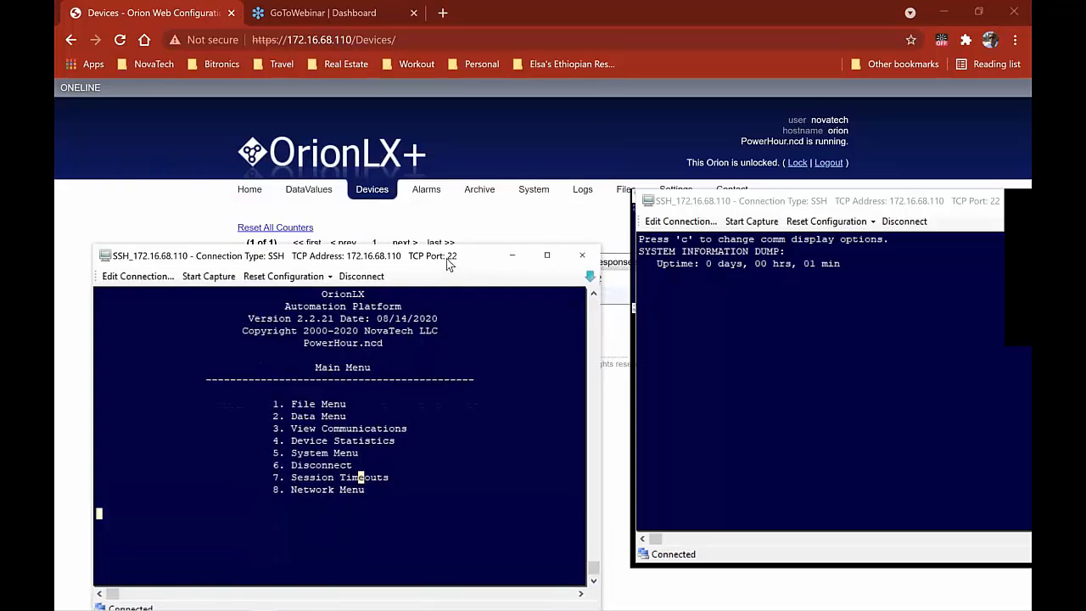
drag(449, 255, 450, 184)
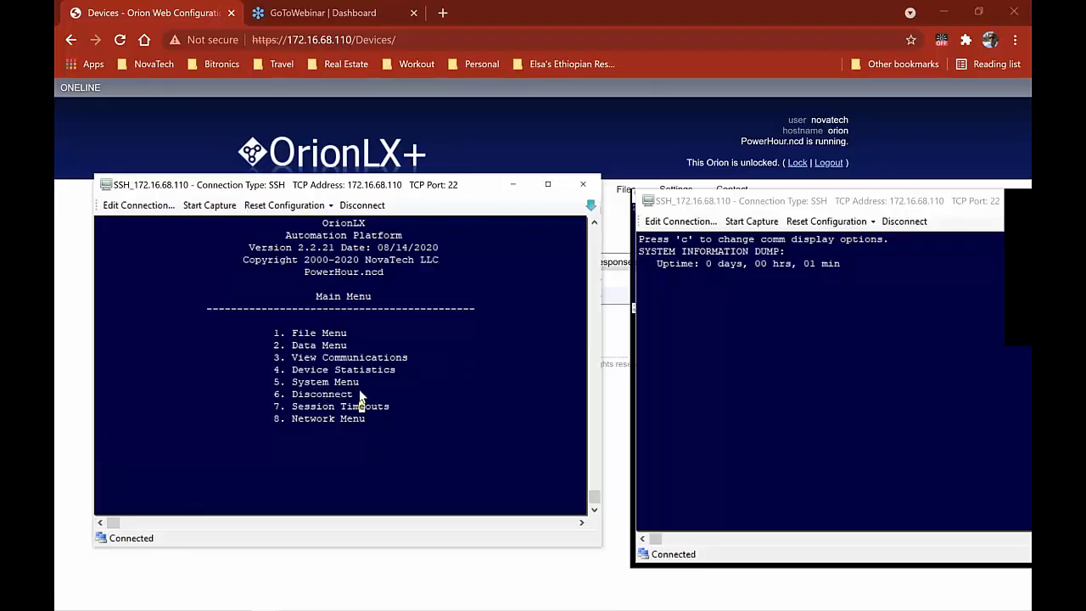
key(5)
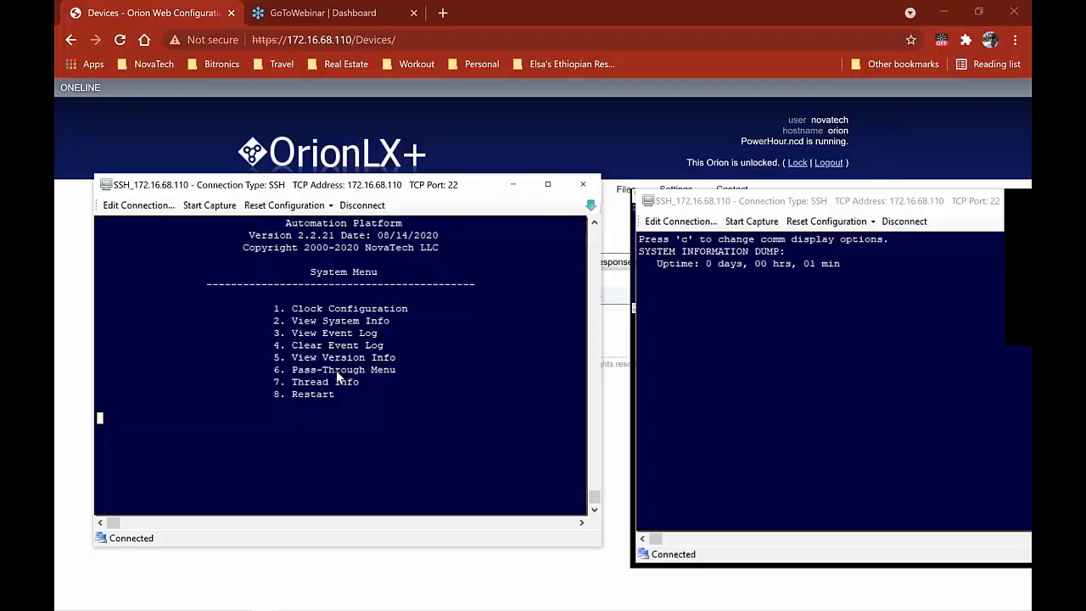
key(6)
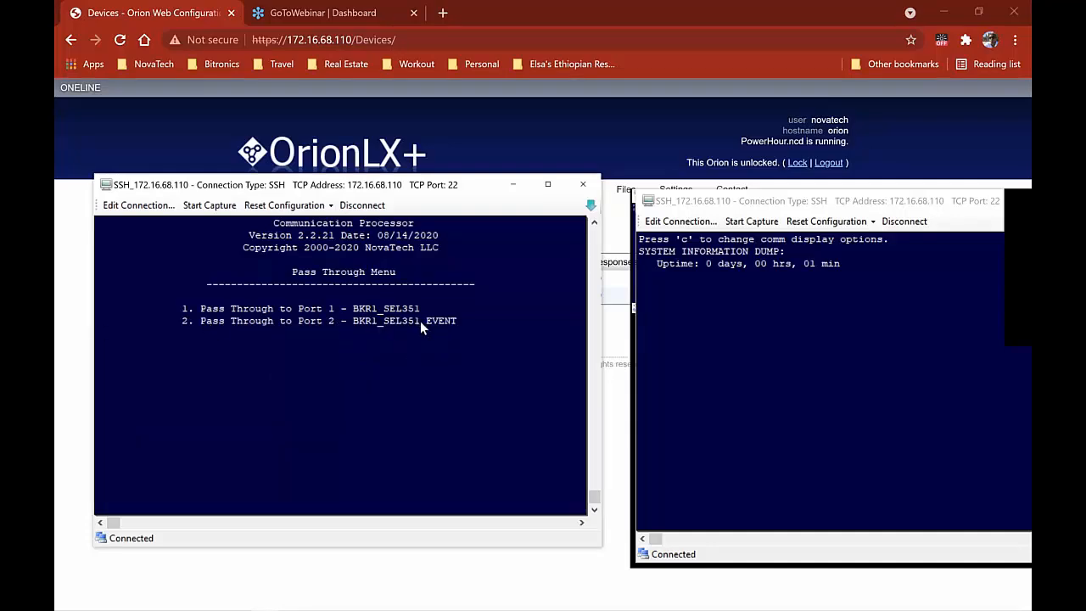
key(2)
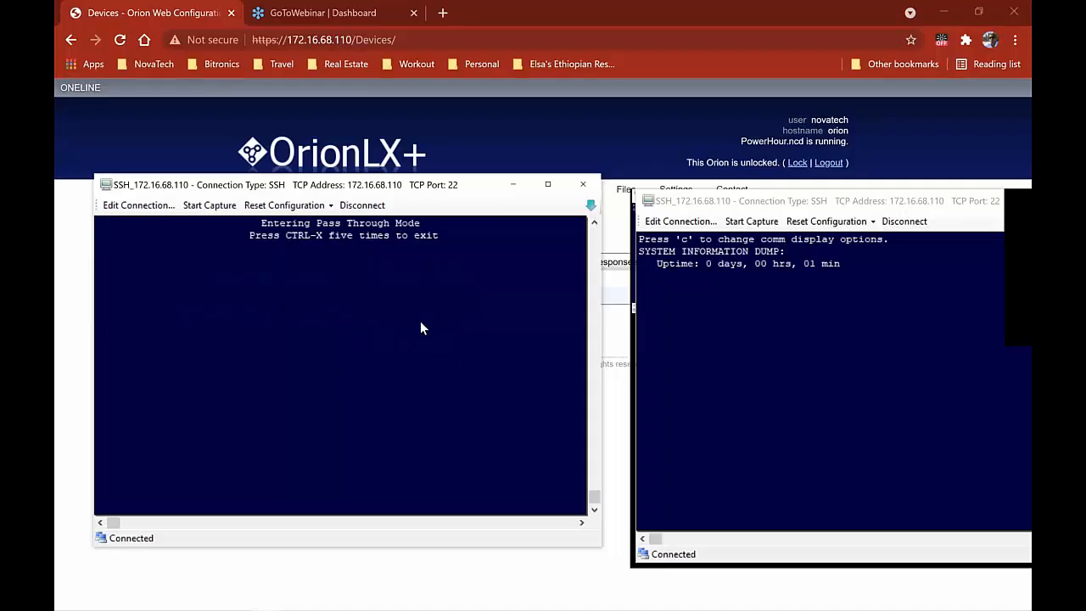
Log in to the relay with ACC and 2AC, entering the level 1 and level 2 passwords
key(Return)
key(Return)
key(Return)
key(Return)
key(Return)
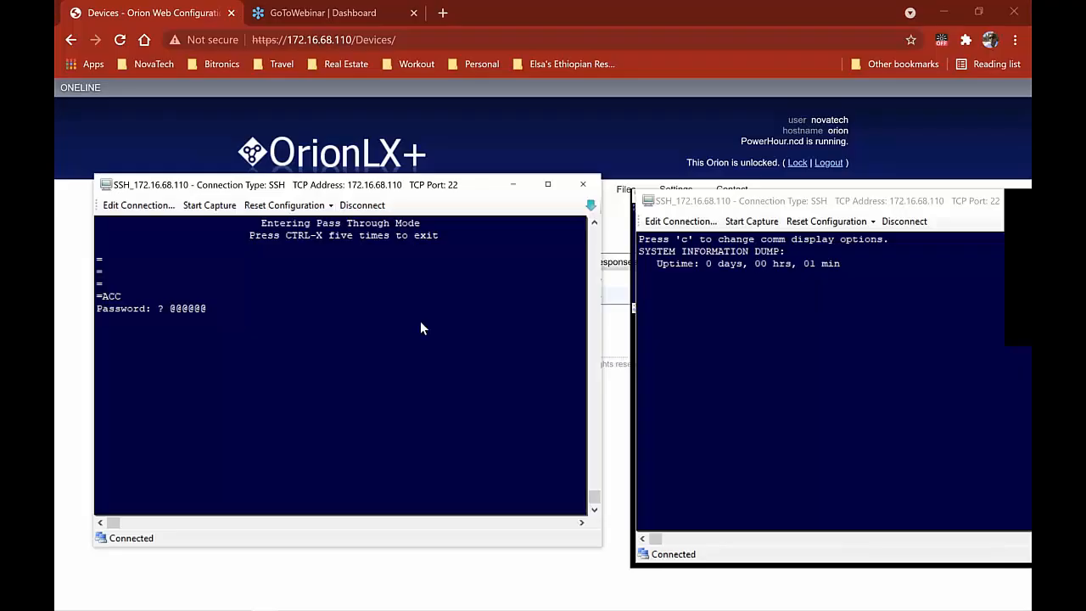
key(Return)
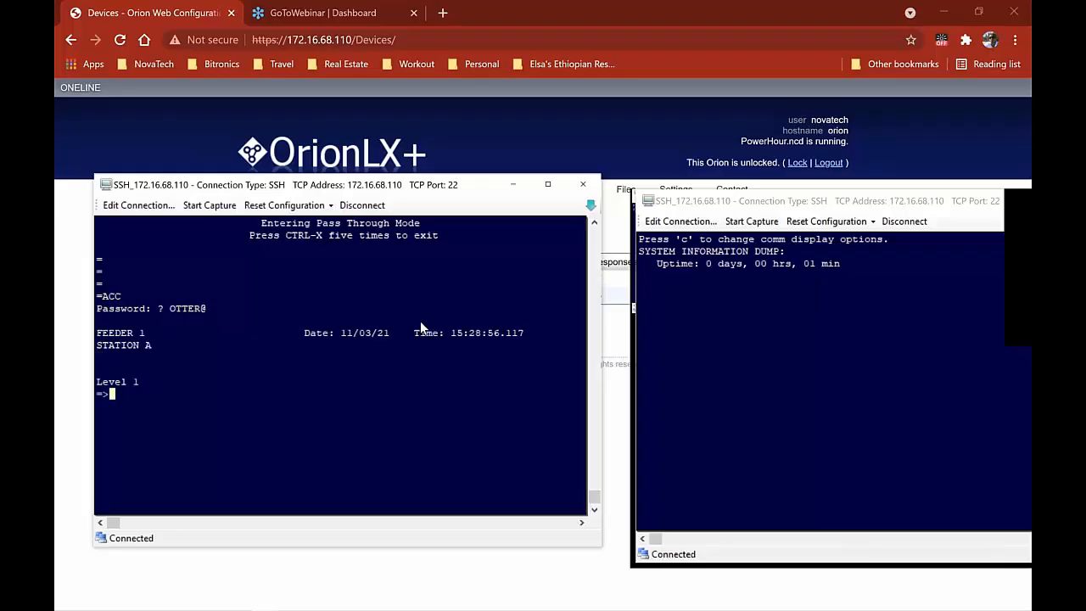
key(Return)
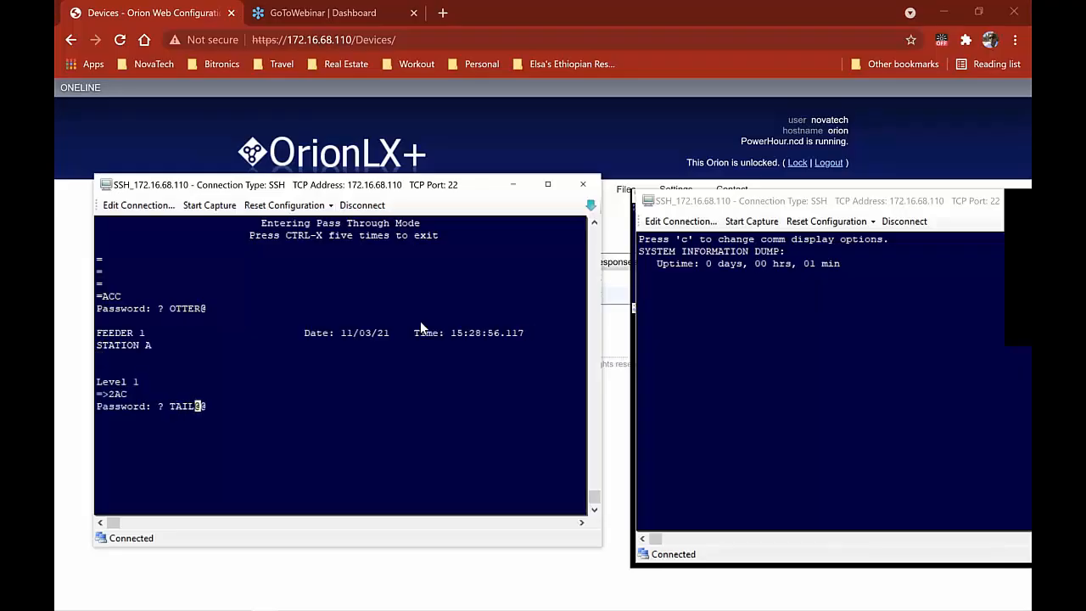
key(Return)
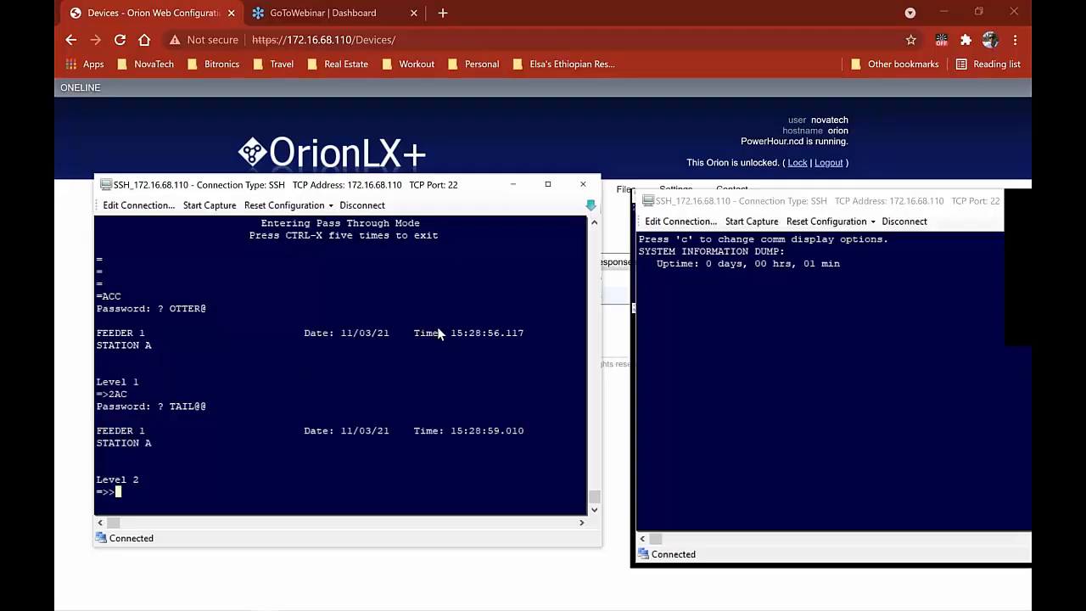
Send TRIG to trigger a relay event and bring the log window over the session
text(TRIG)
key(Return)
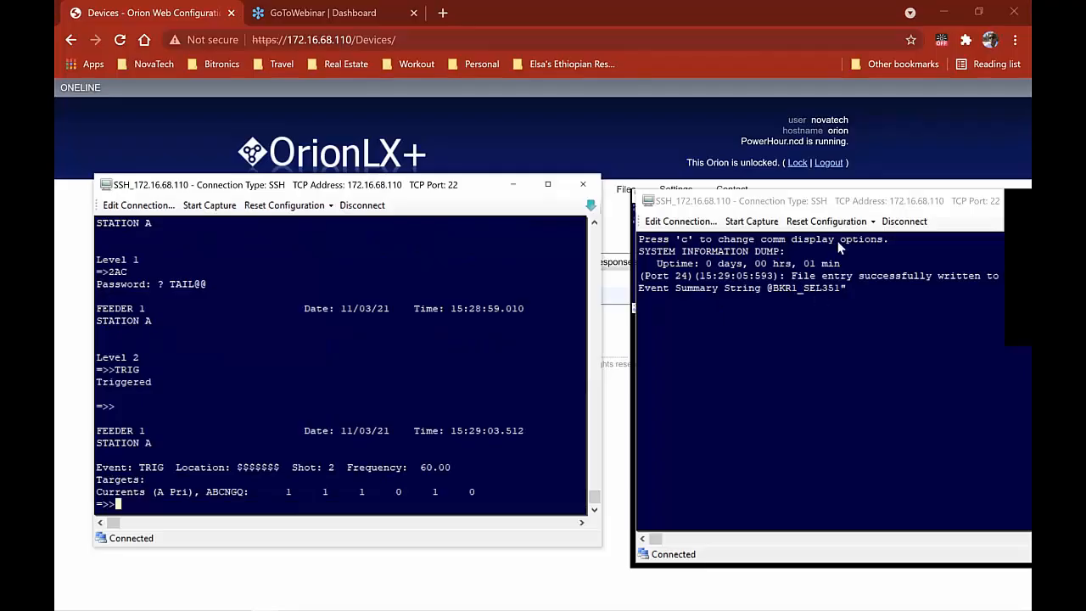
drag(870, 206, 670, 214)
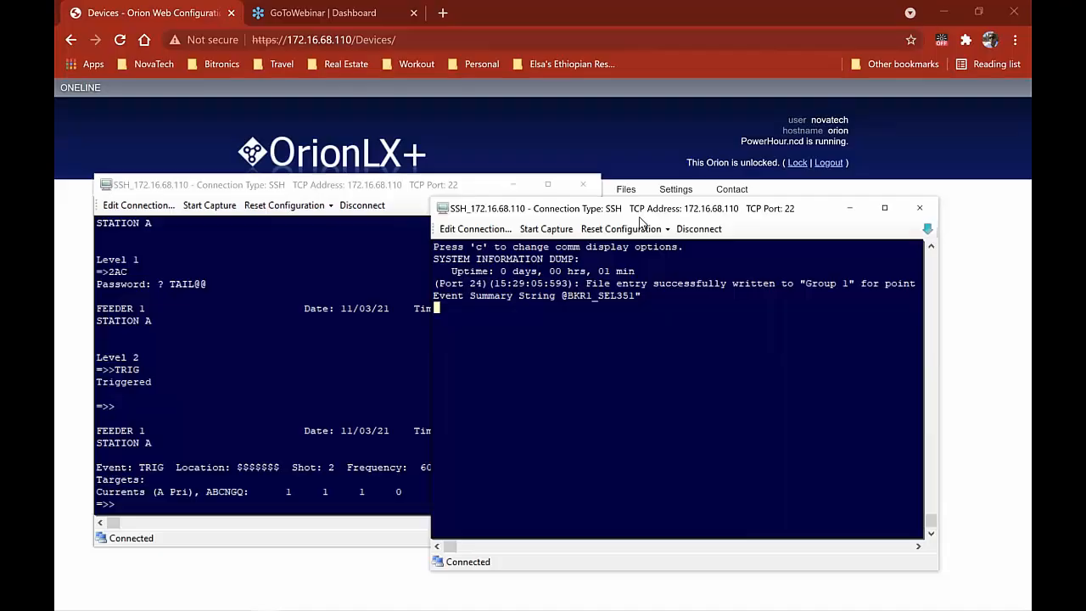
Rearrange the two terminals so the 15:29:05 Group 1 file entry is fully visible, then open Start
drag(645, 208, 704, 231)
drag(475, 188, 410, 216)
drag(810, 249, 819, 208)
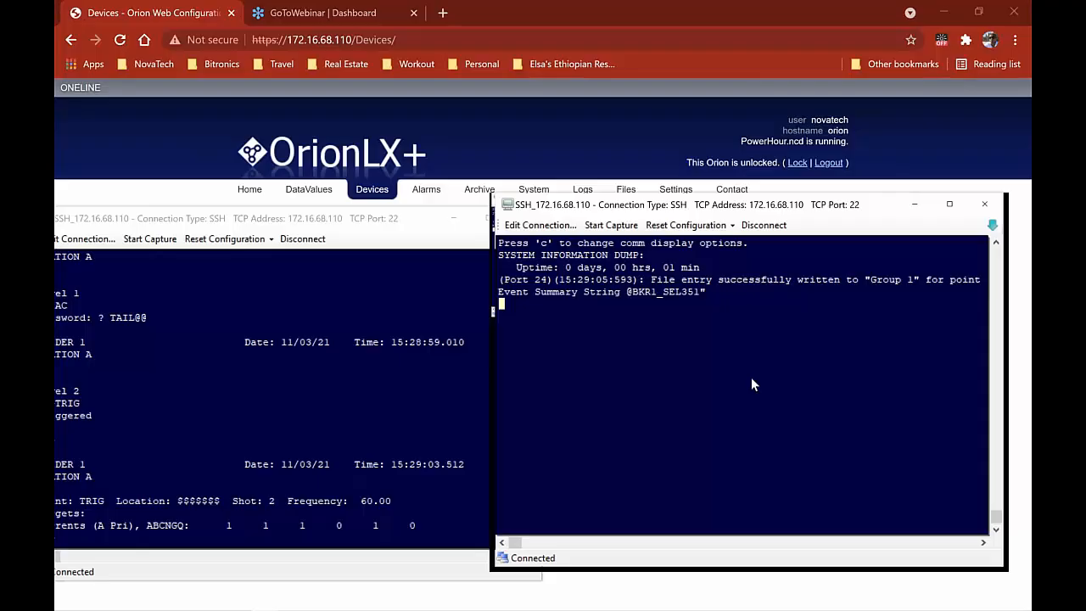
key(super)
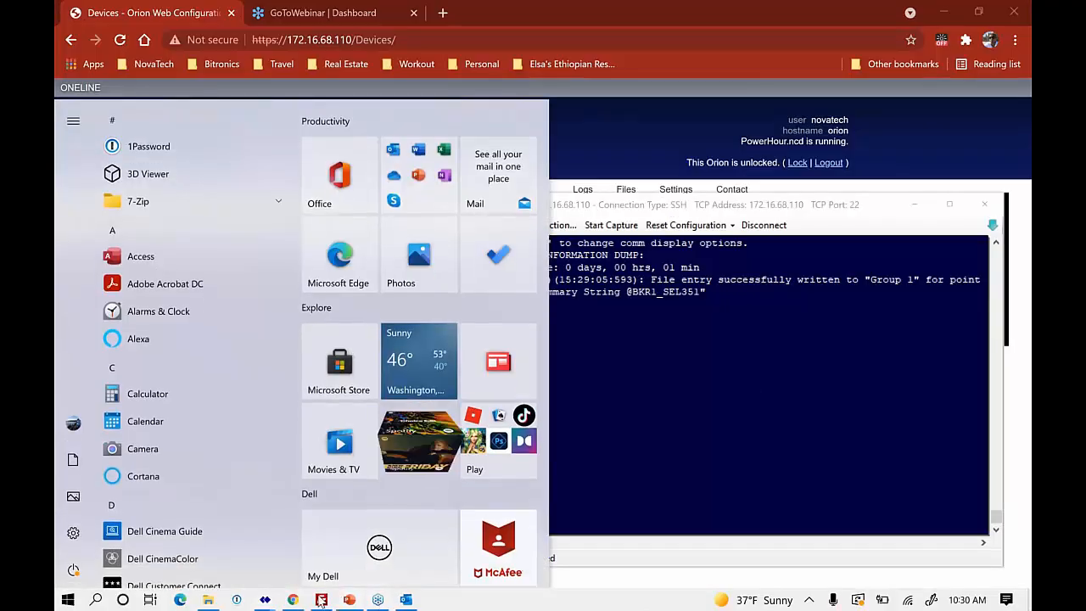
Change the FileZilla host to an sftp:// address and reconnect to 172.16.68.110, dropping the old connection
click(321, 599)
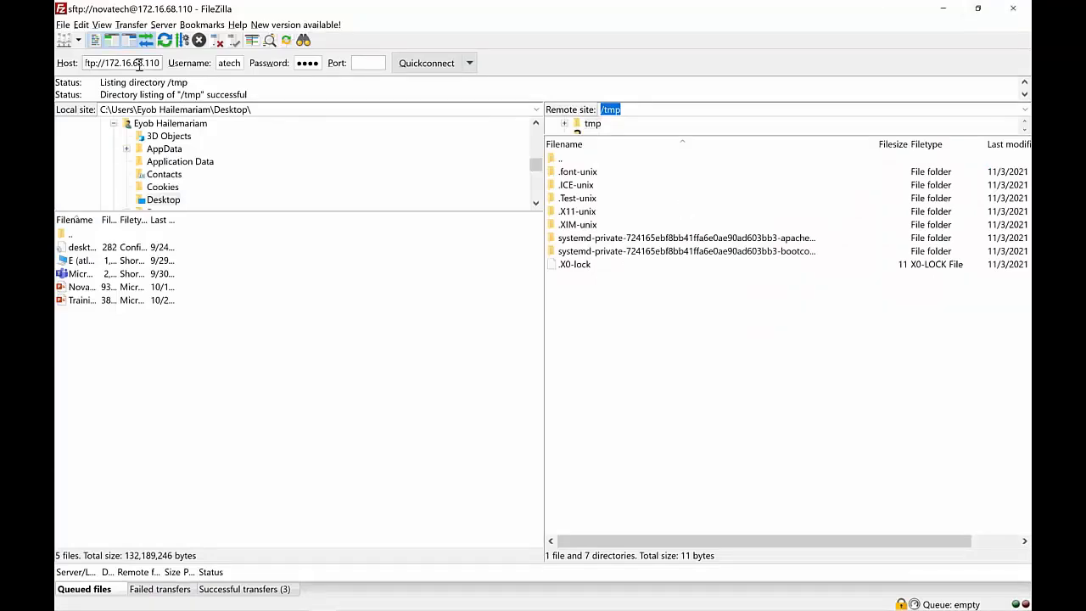
click(137, 65)
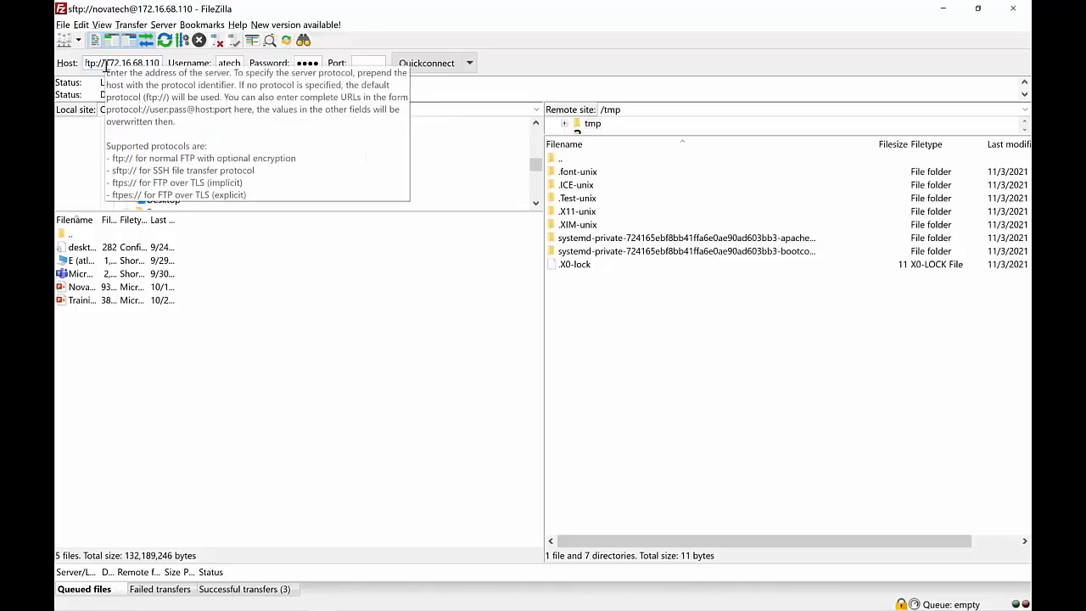
text(s)
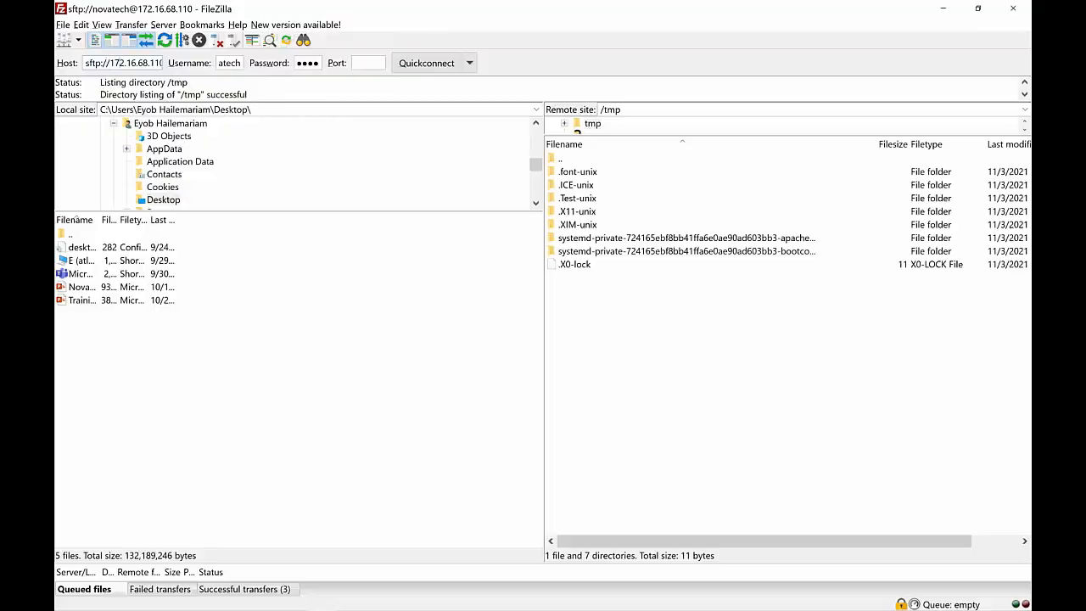
click(160, 62)
double_click(234, 63)
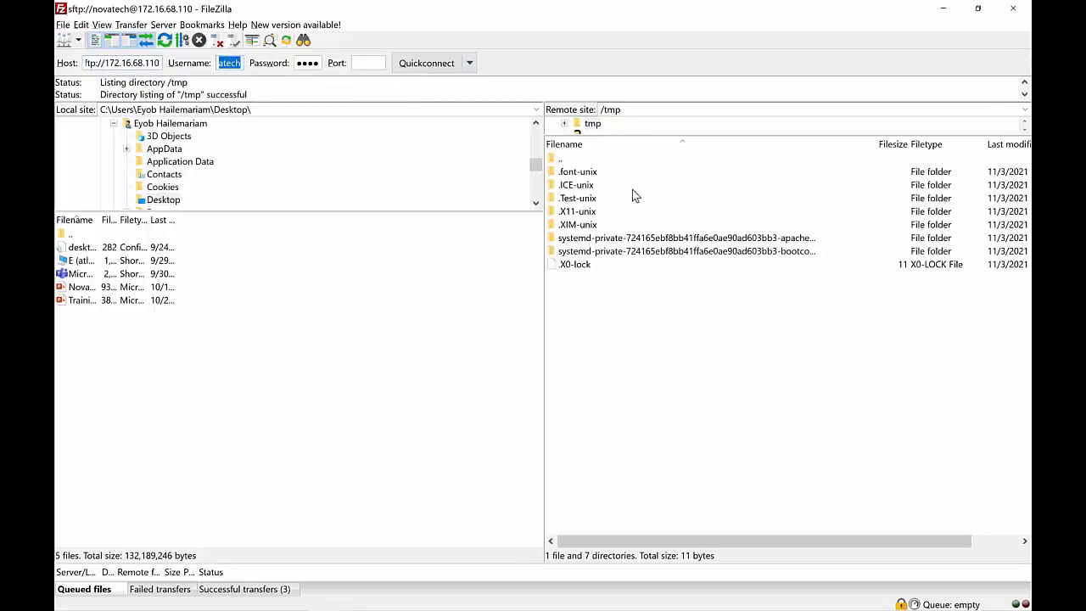
click(662, 118)
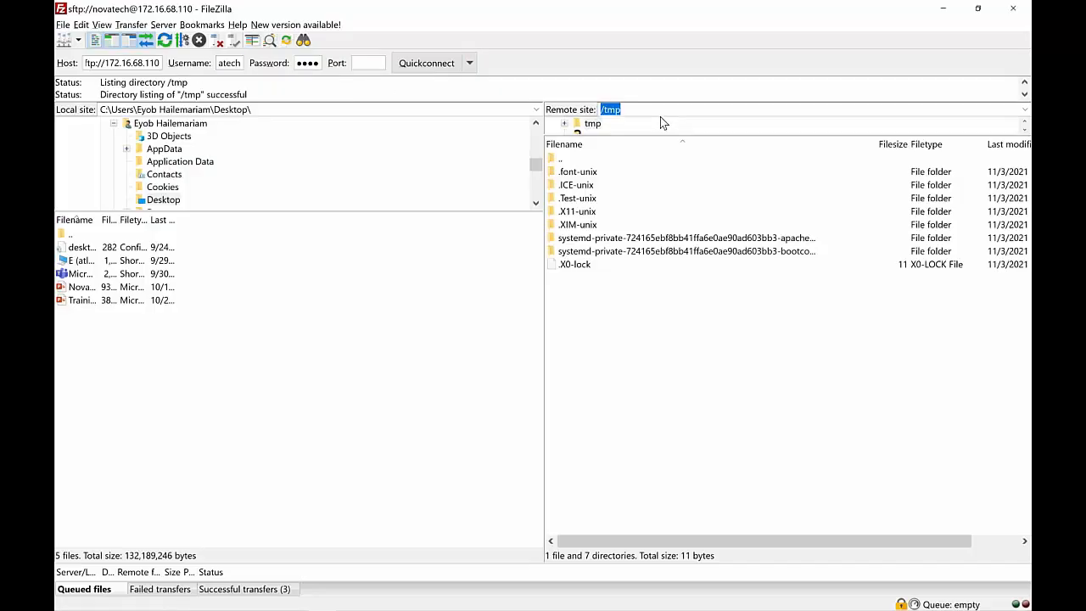
click(427, 63)
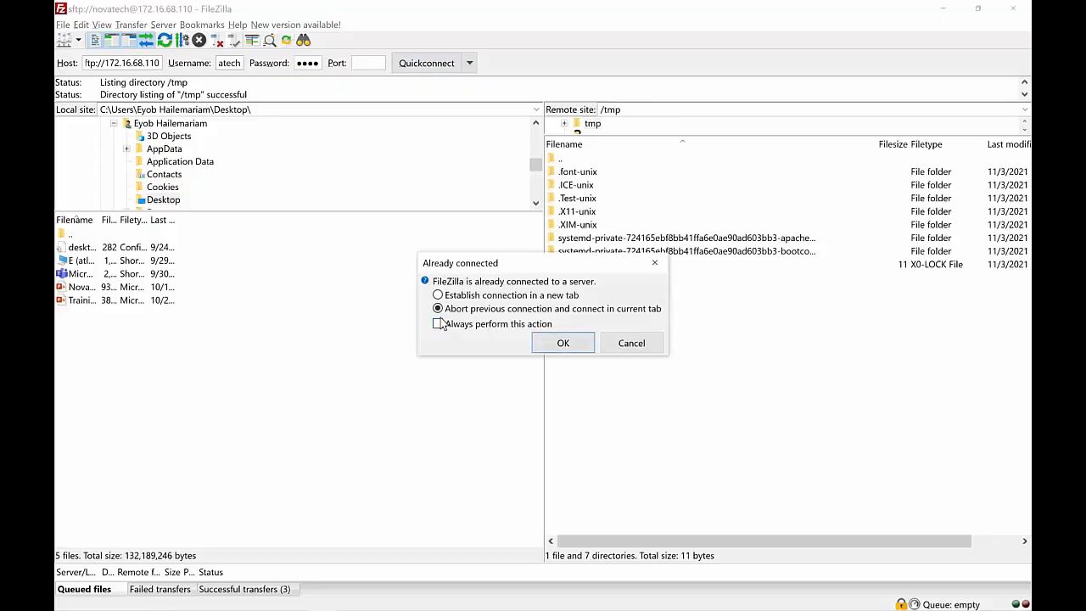
click(557, 348)
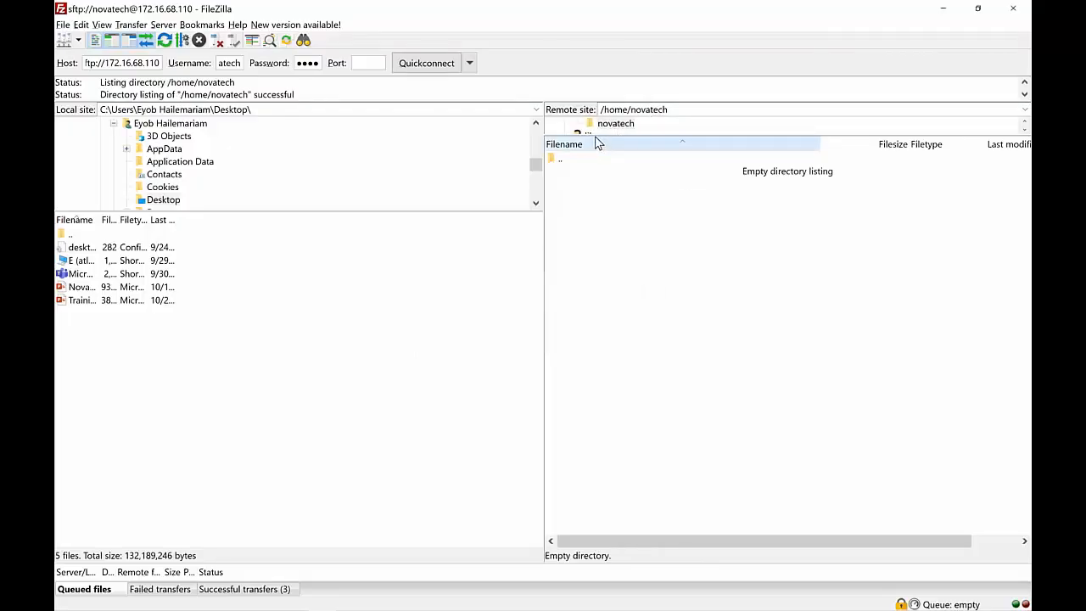
Browse the remote site up to / then into /tmp and select SEL351_BKR1_EVENT_0000000.log
drag(602, 134, 606, 170)
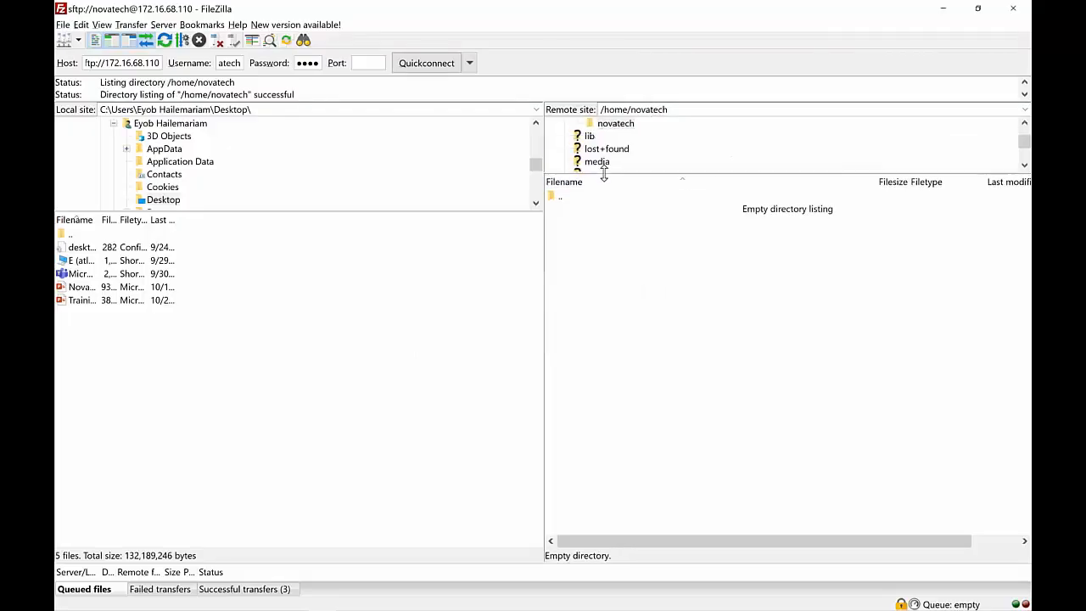
double_click(557, 200)
double_click(557, 200)
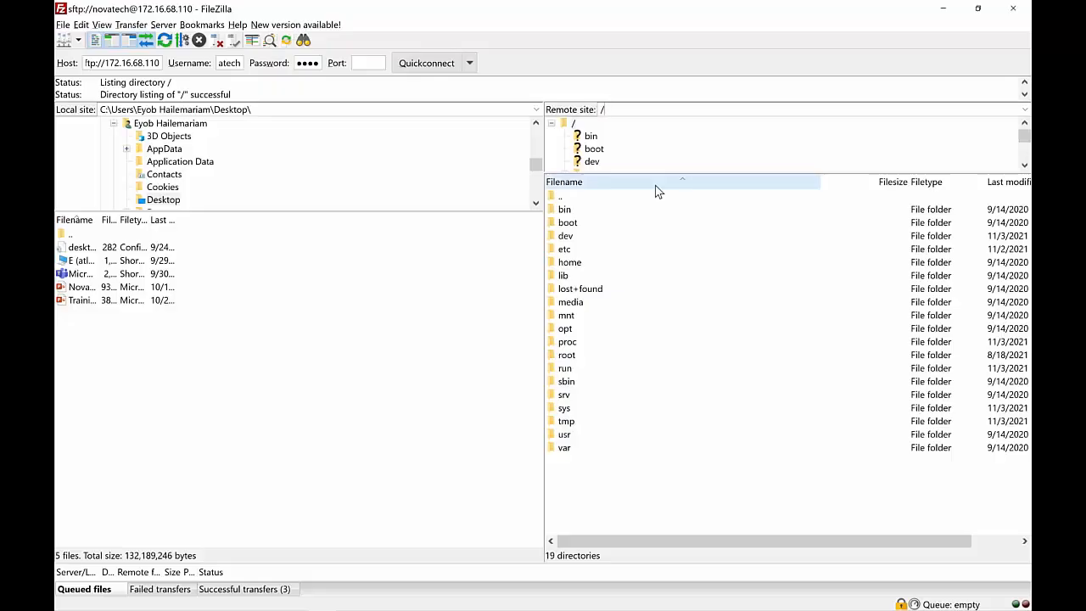
text(tmp)
key(Return)
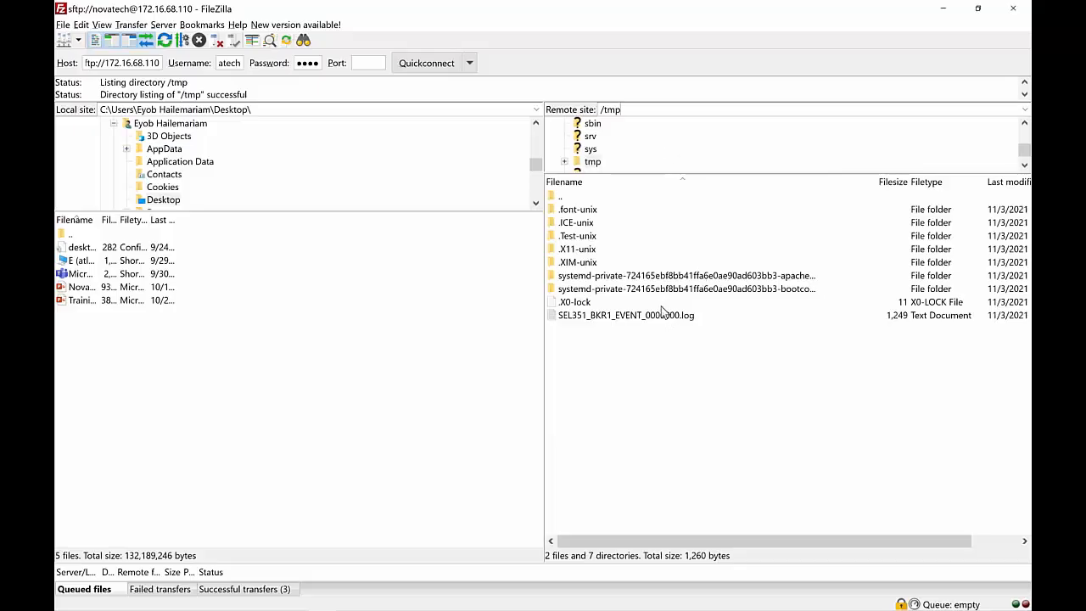
click(663, 321)
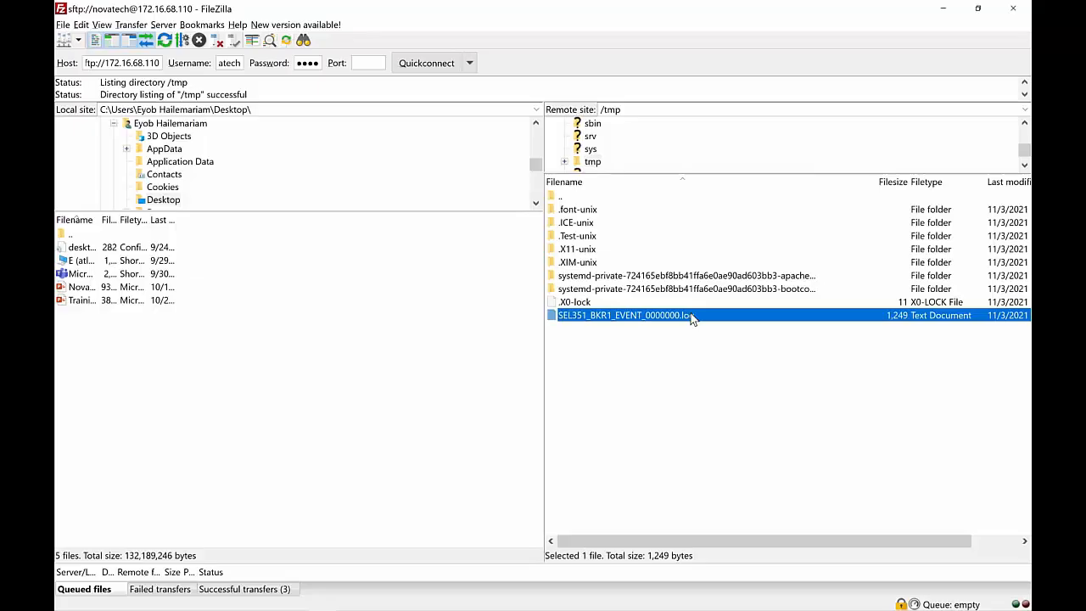
Glance at the SSH terminal window, then come back to FileZilla
click(647, 108)
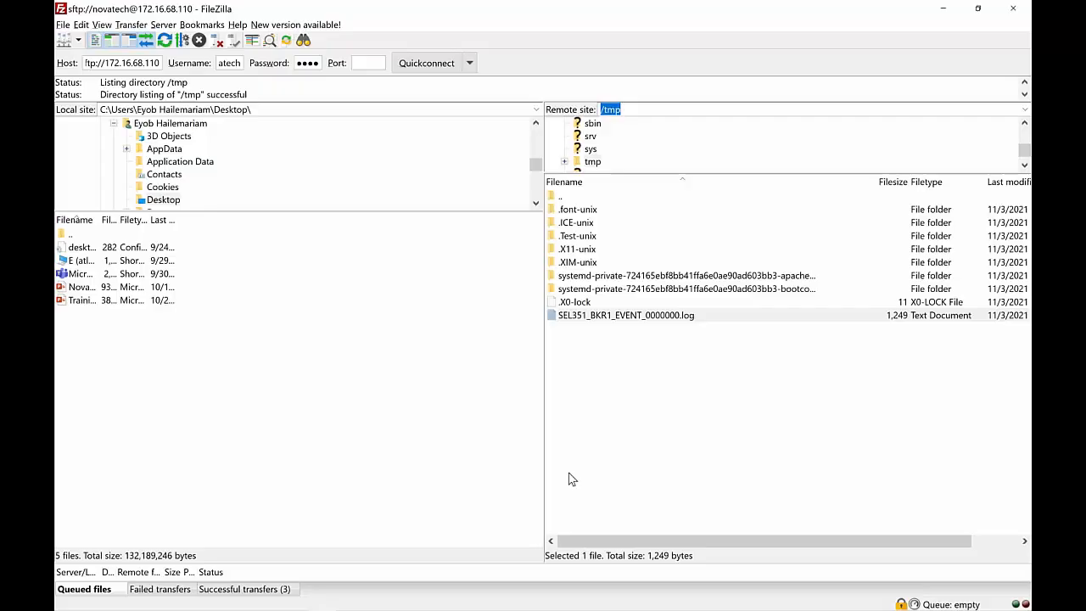
key(alt+Tab)
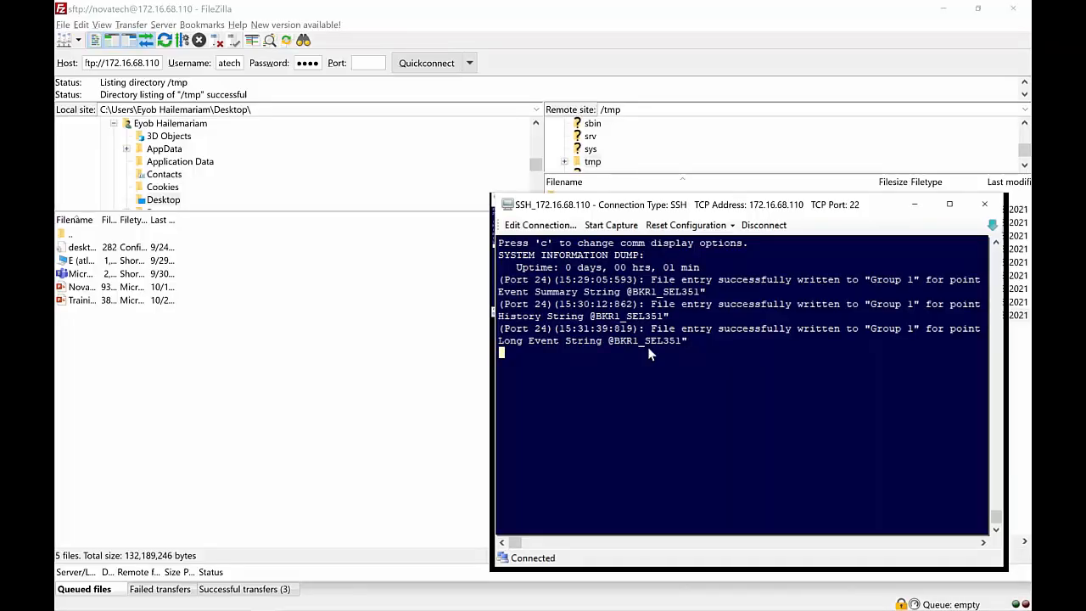
click(673, 111)
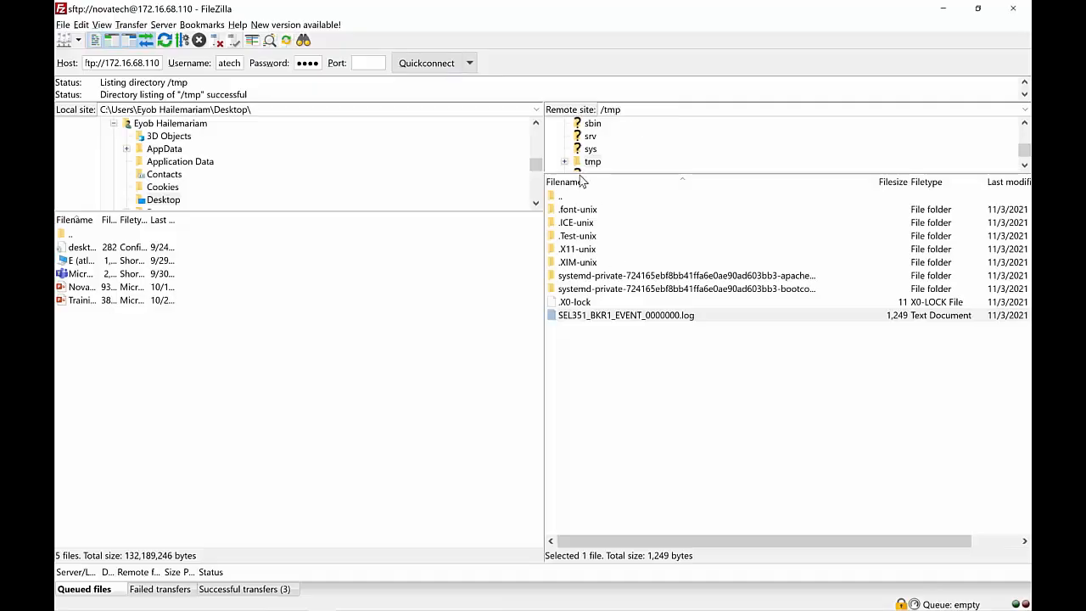
Browse the remote sys folder, load the /tmp listing, then switch to the SSH terminal
click(590, 149)
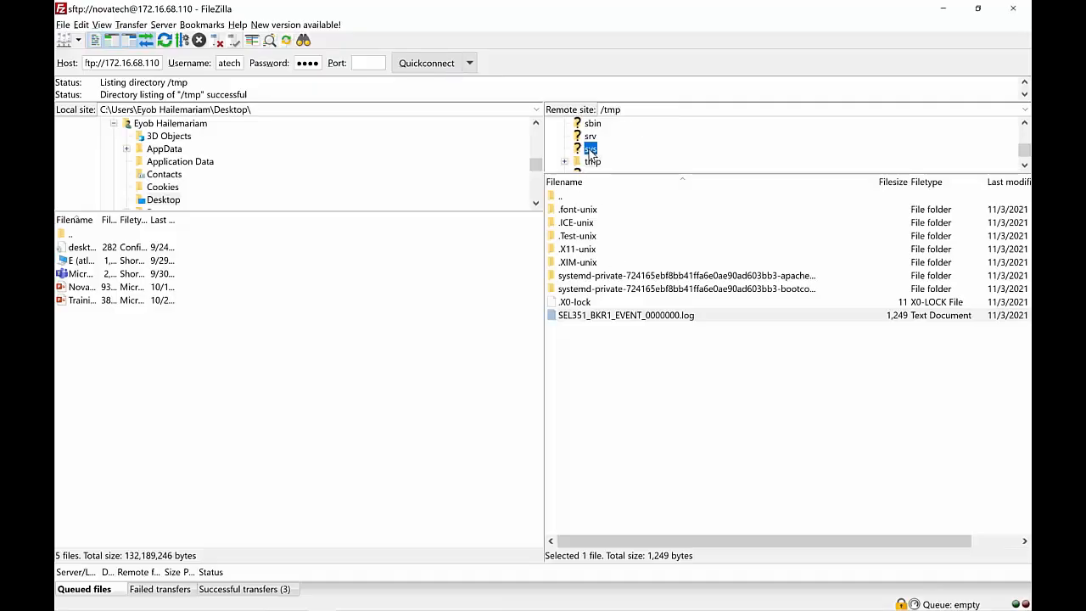
click(627, 110)
key(BackSpace)
key(BackSpace)
key(BackSpace)
text(tmp)
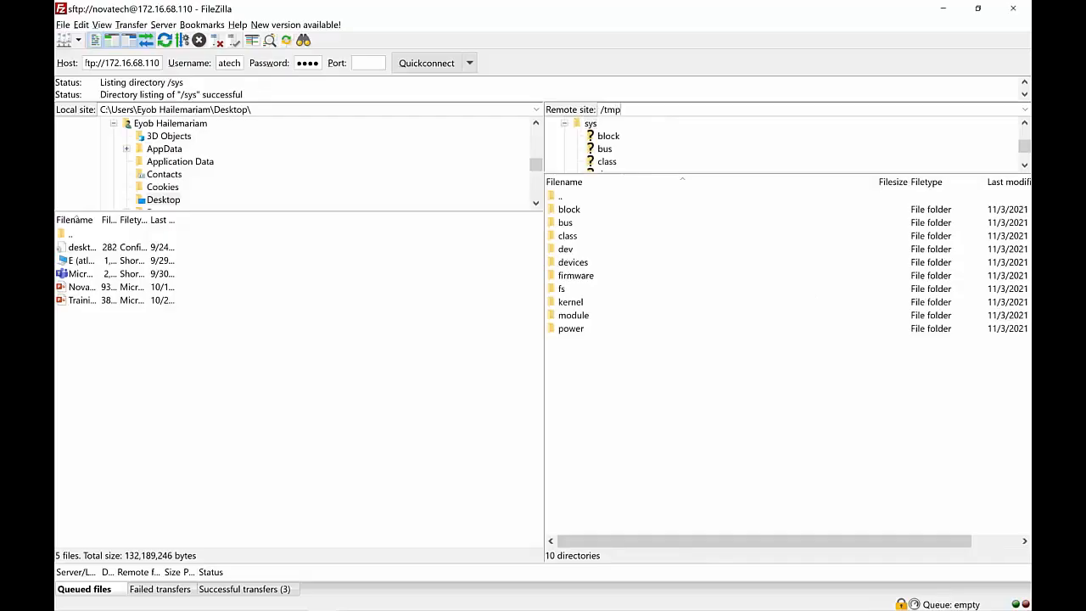
key(Return)
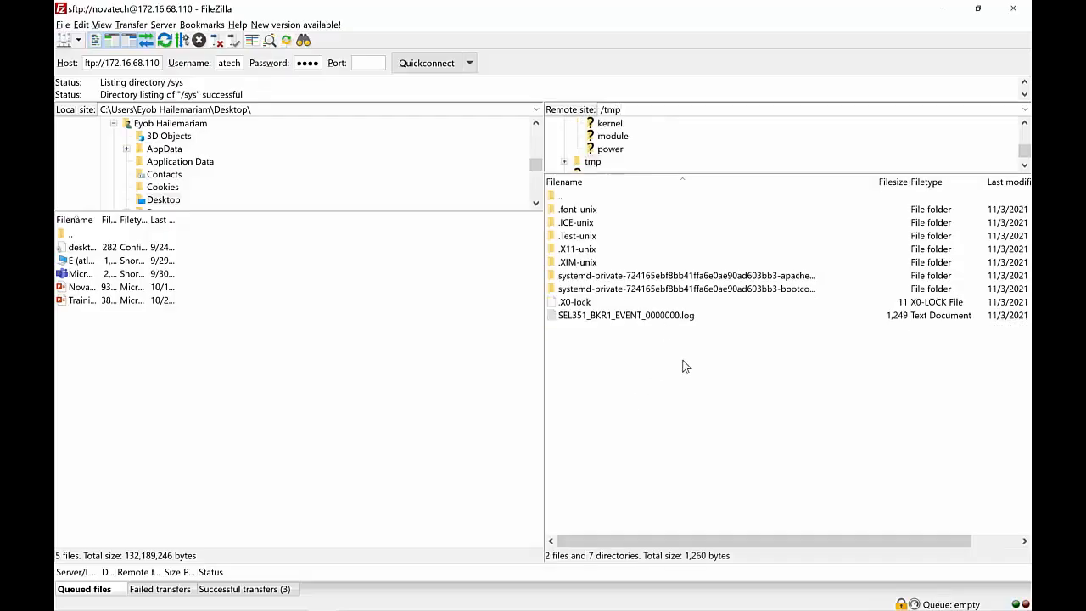
key(alt+Tab)
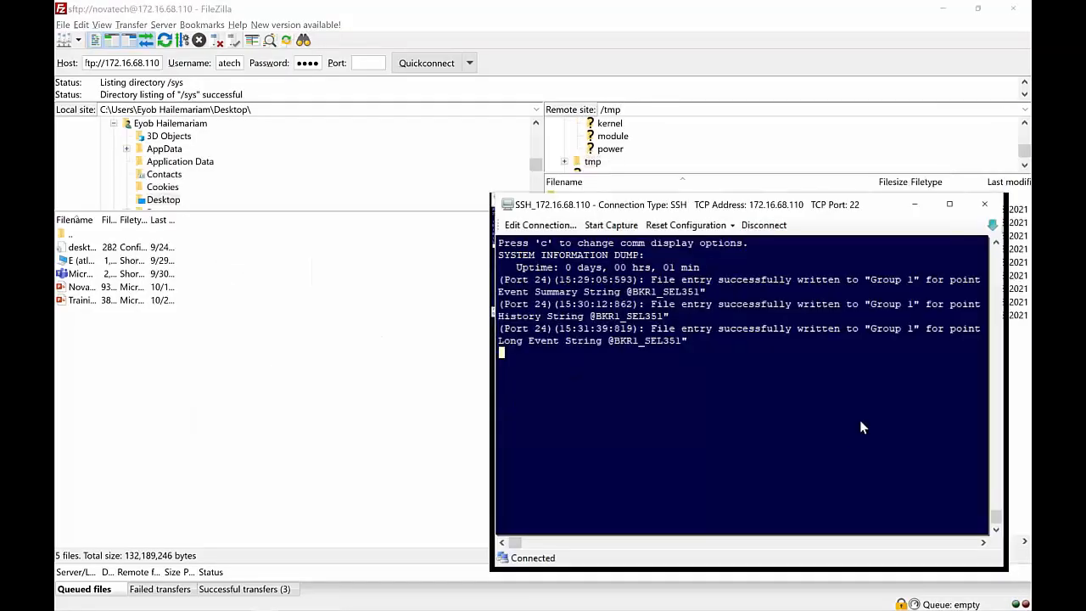
In the second SSH session, return to the main menu and start View Communications (3) for Port 1
key(alt+Tab)
key(alt+Tab)
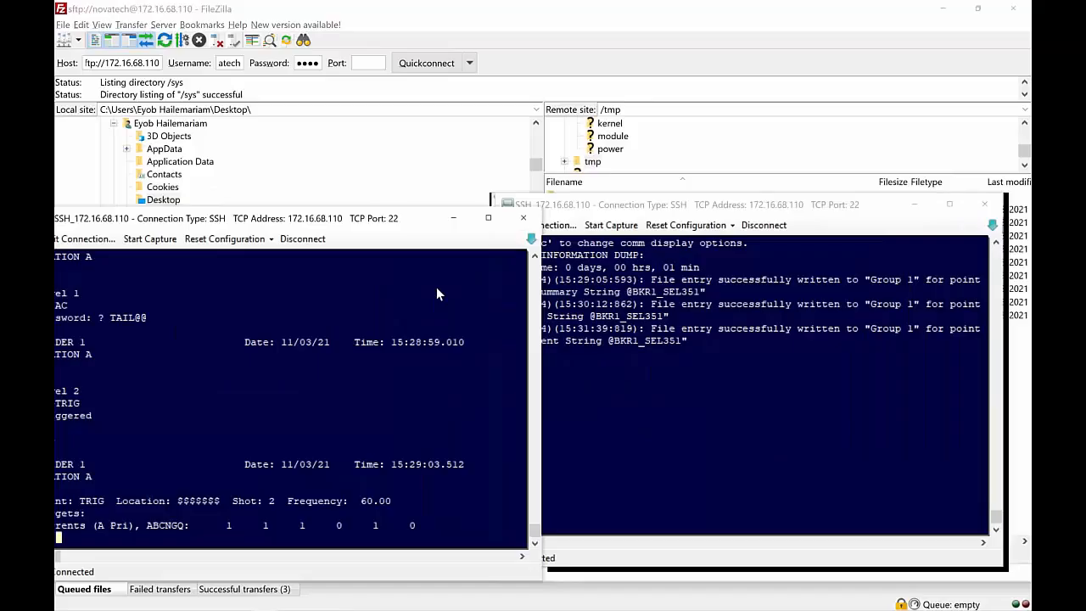
key(Return)
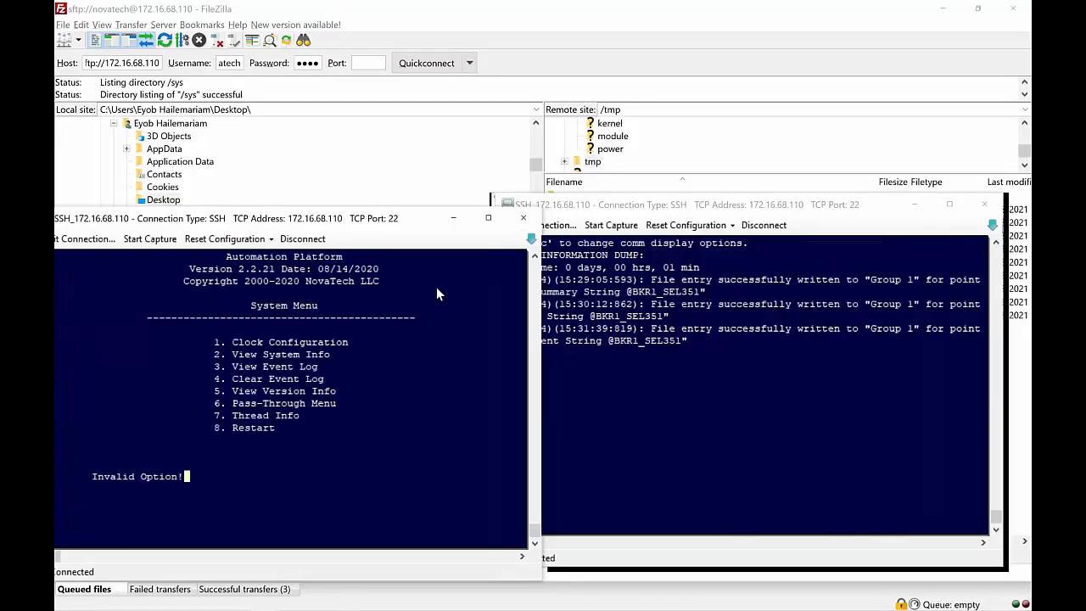
key(Escape)
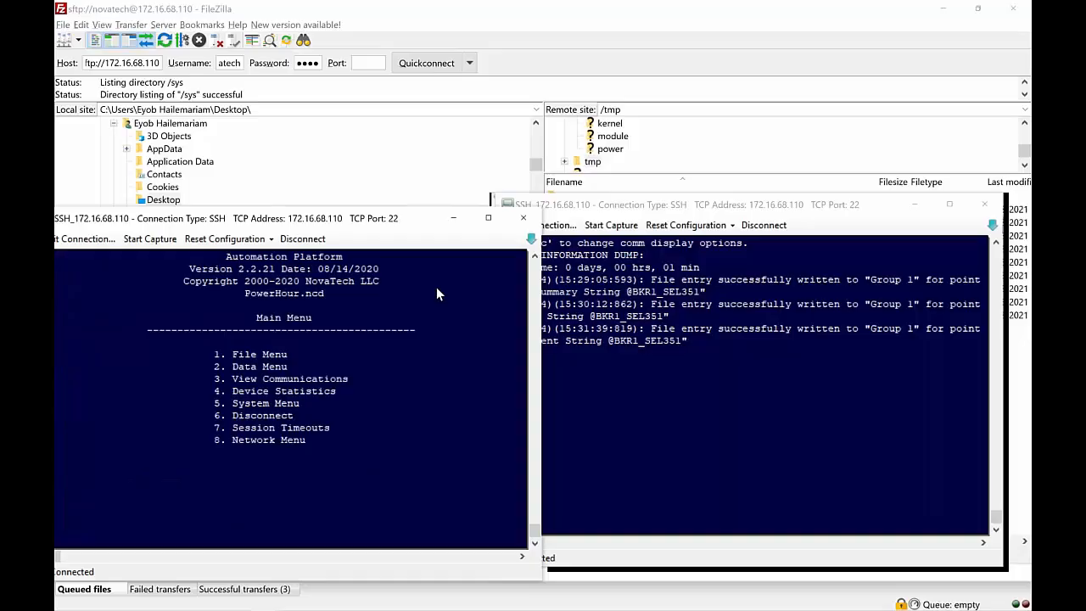
key(3)
key(1)
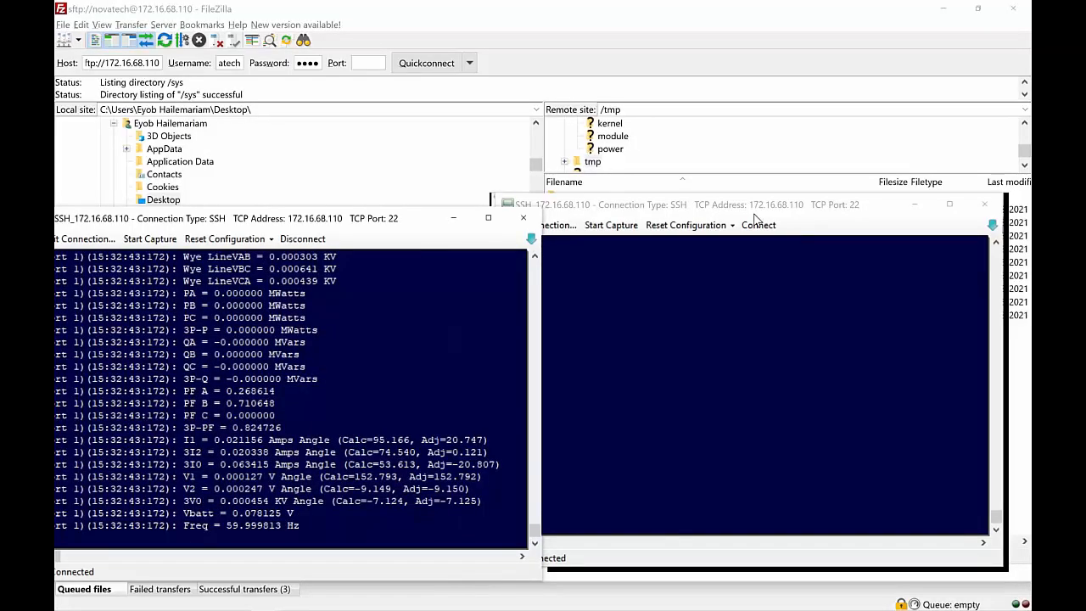
Move the disconnected and streaming terminal windows aside, then bring FileZilla to the front
mouse_move(754, 214)
mouse_down()
mouse_move(825, 200)
mouse_move(748, 207)
mouse_up()
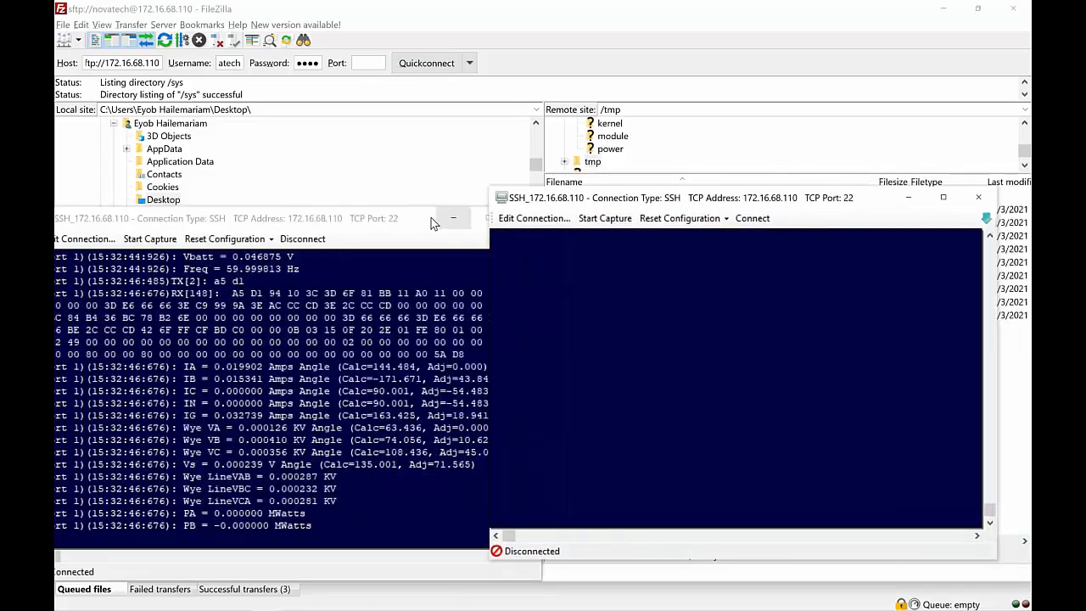
drag(434, 222, 462, 158)
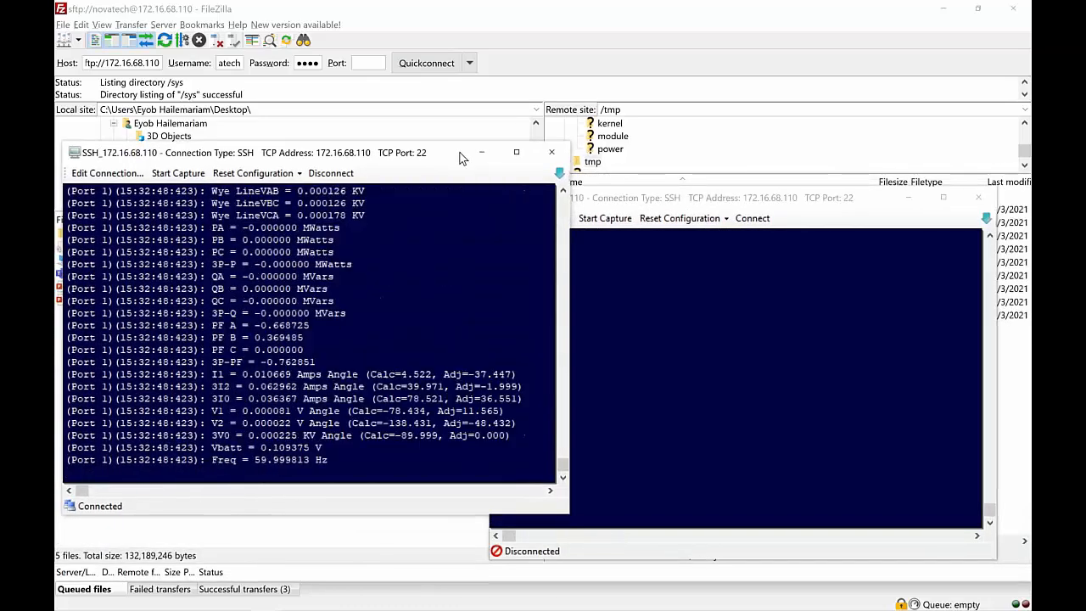
key(alt+Tab)
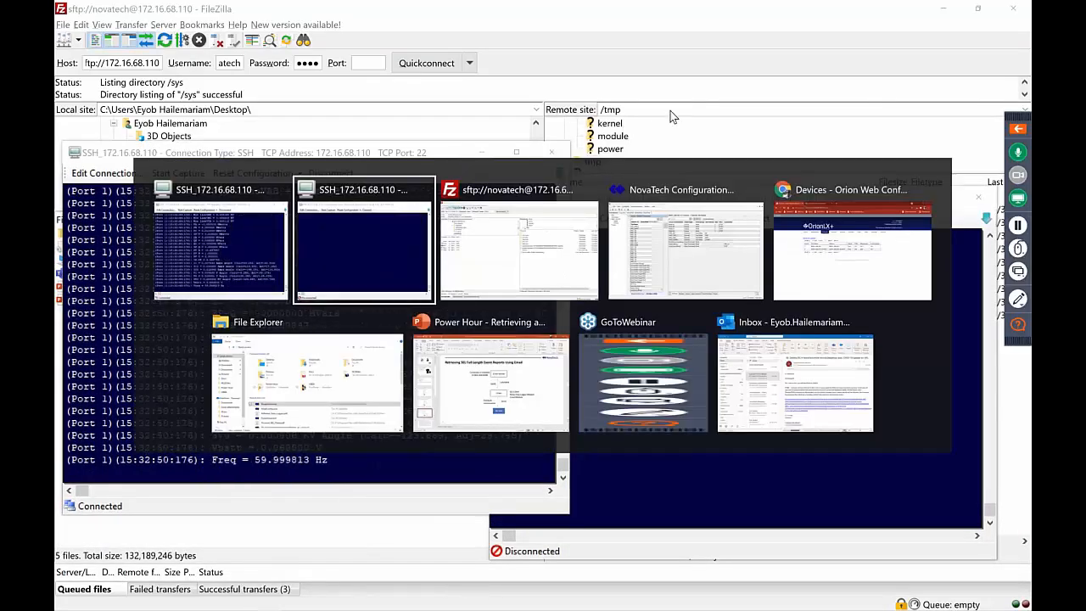
key(alt+shift+Tab)
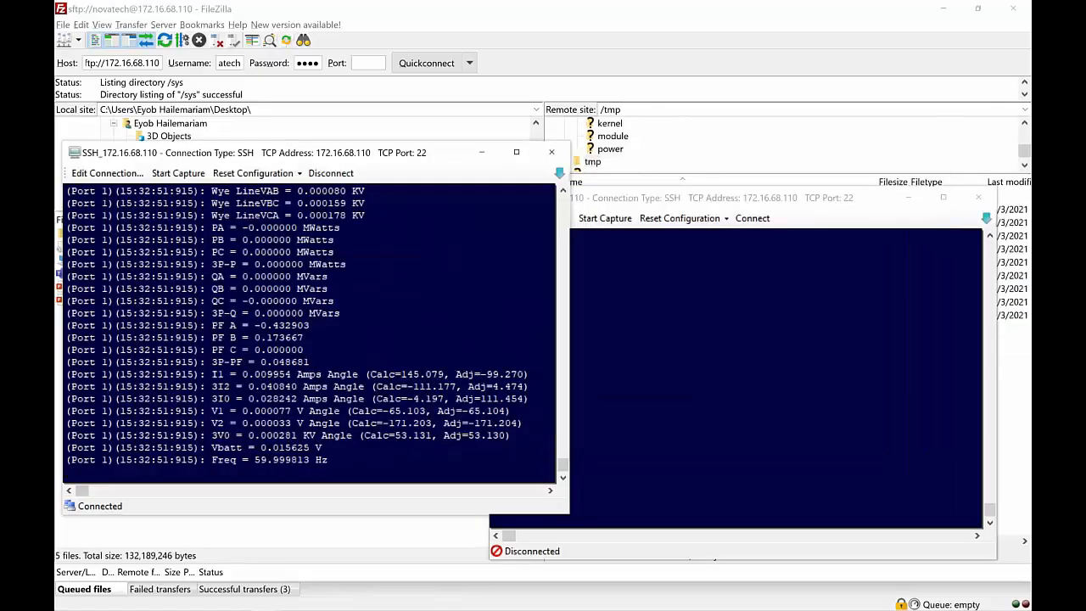
key(alt+Tab)
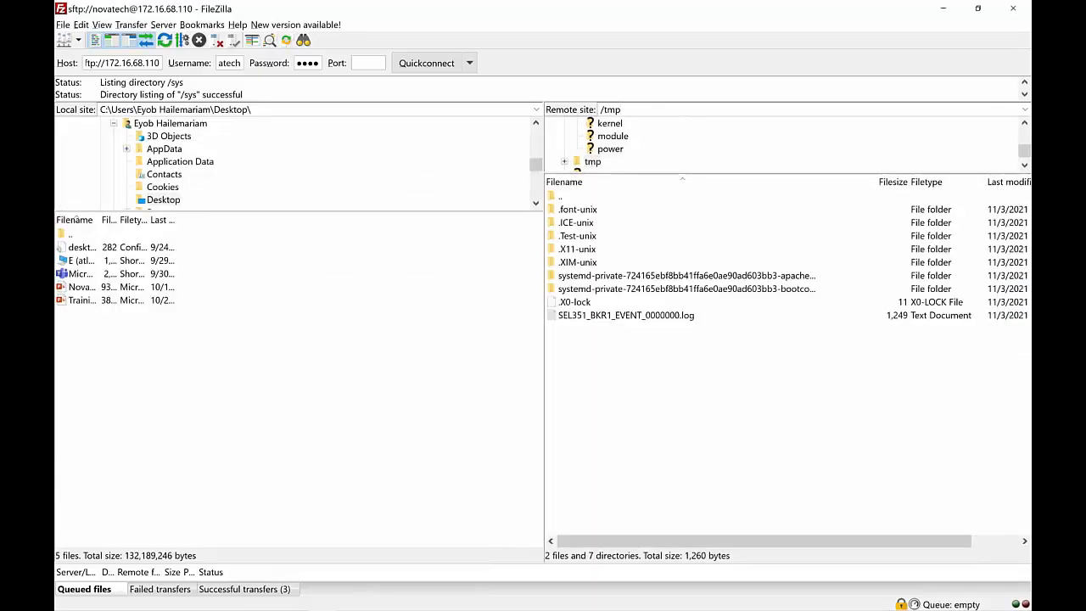
Check the remote srv and sys folders, then load the remote /tmp listing
scroll(606, 160, up, 1)
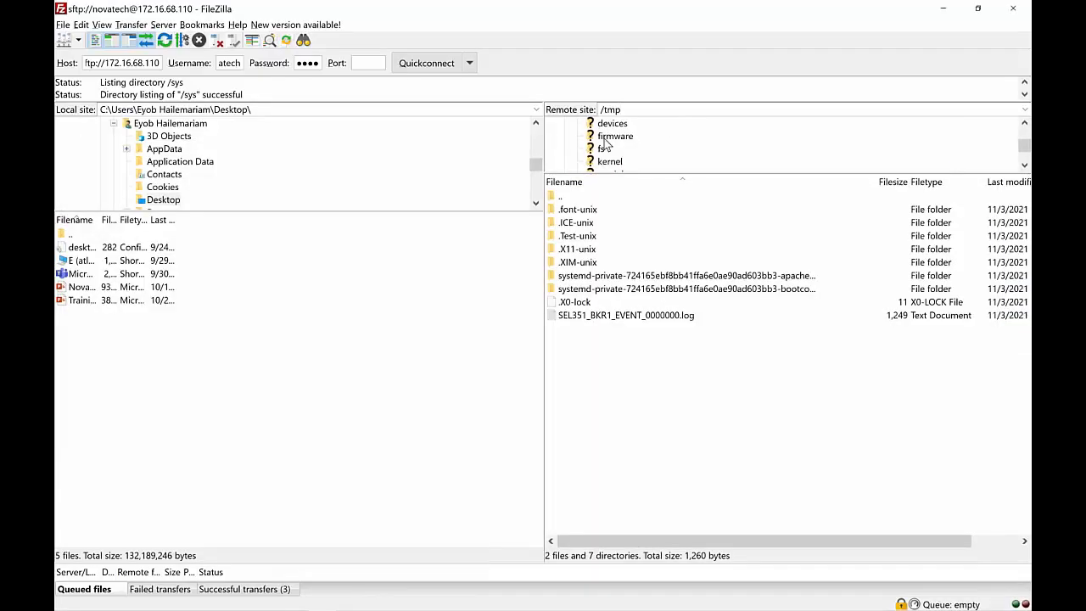
scroll(606, 145, down, 2)
click(590, 162)
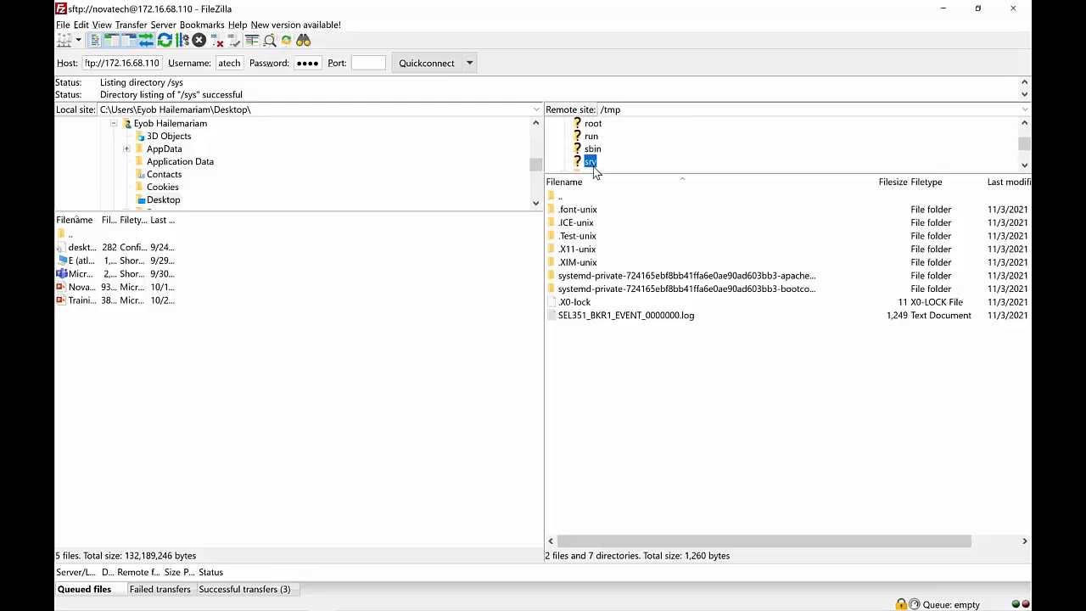
double_click(635, 110)
text(/tm)
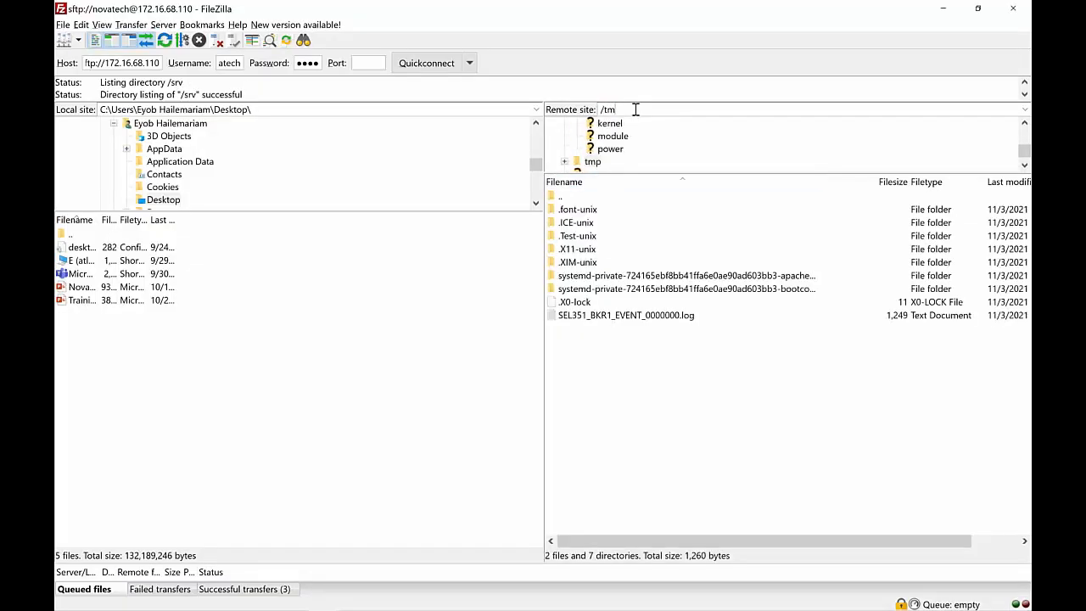
text(p)
scroll(606, 136, up, 4)
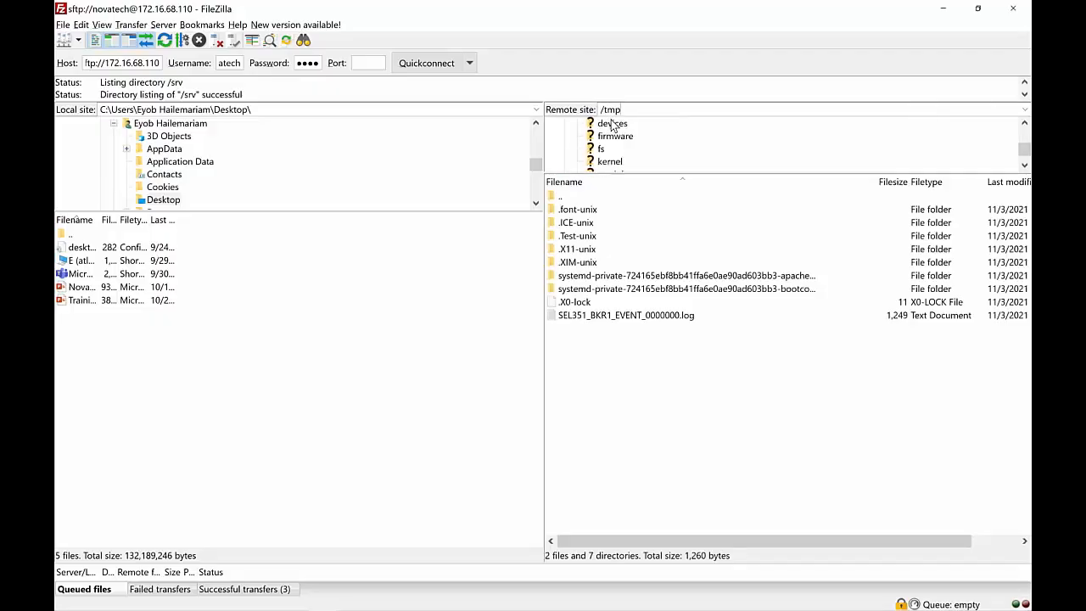
click(591, 141)
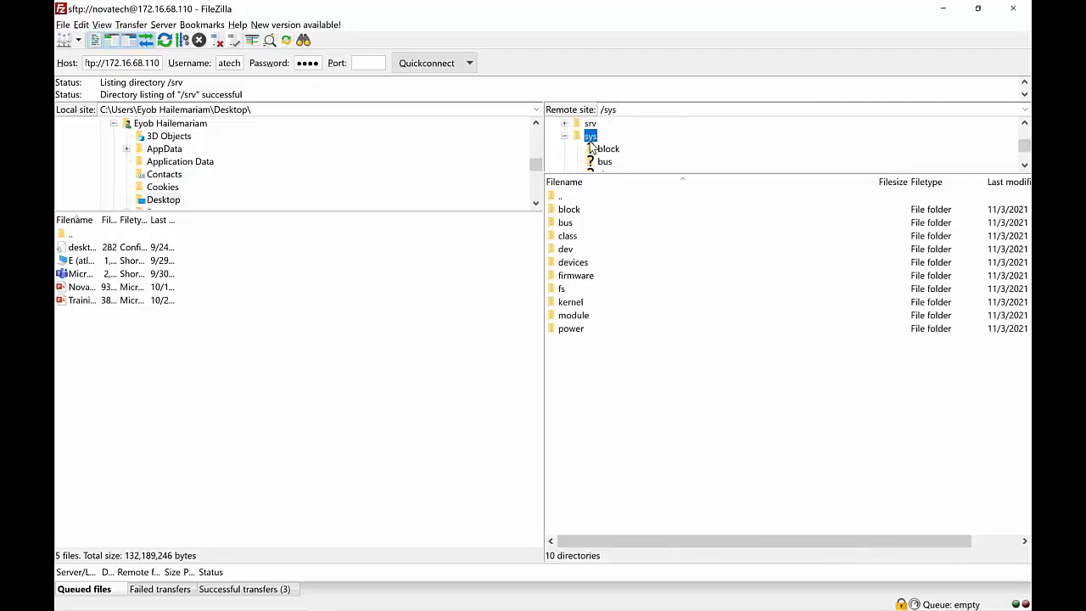
click(616, 109)
key(BackSpace)
key(BackSpace)
key(BackSpace)
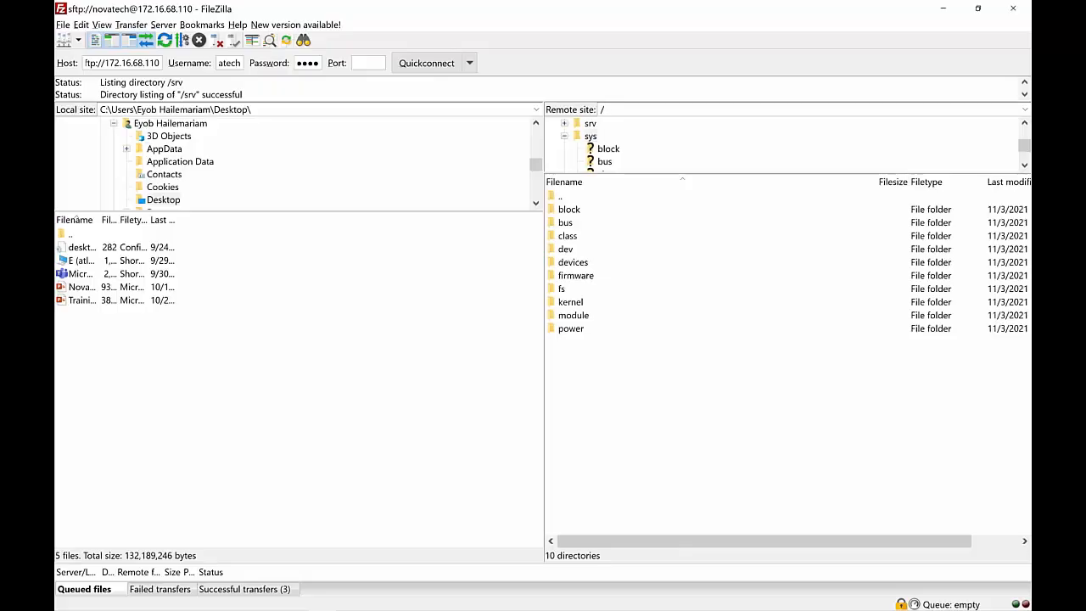
text(tmp)
key(Return)
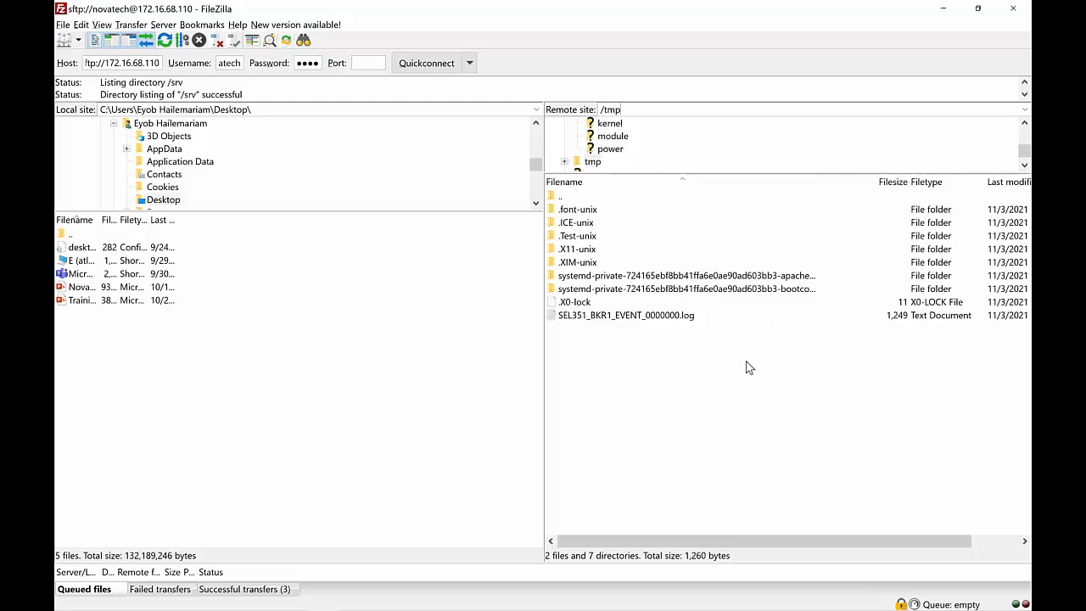
Select SEL351_BKR1_EVENT_0000000.log in the remote /tmp listing
key(alt+Tab)
key(alt+Tab)
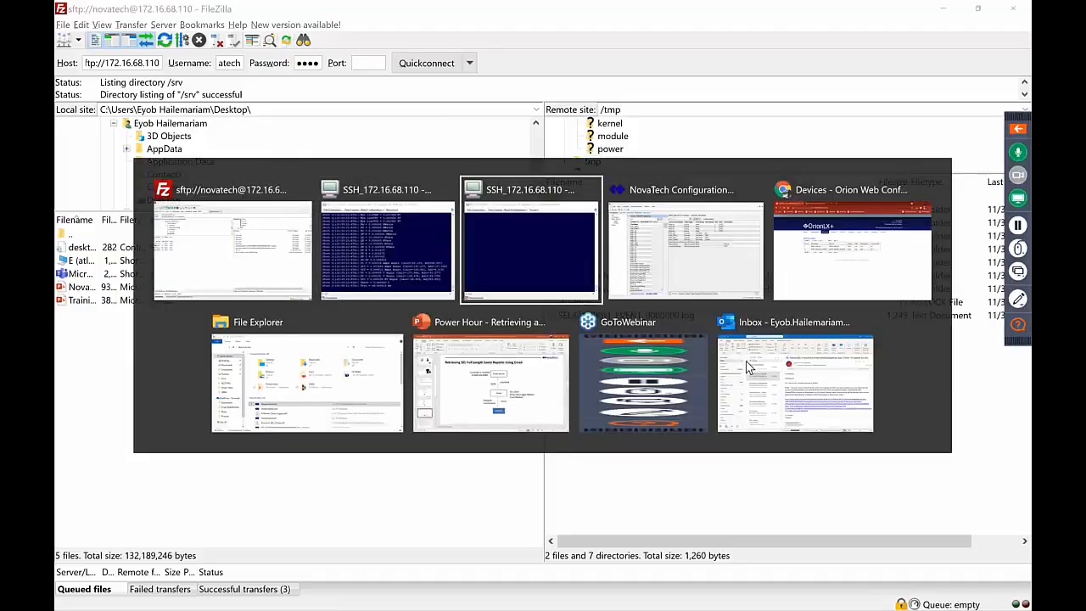
click(788, 466)
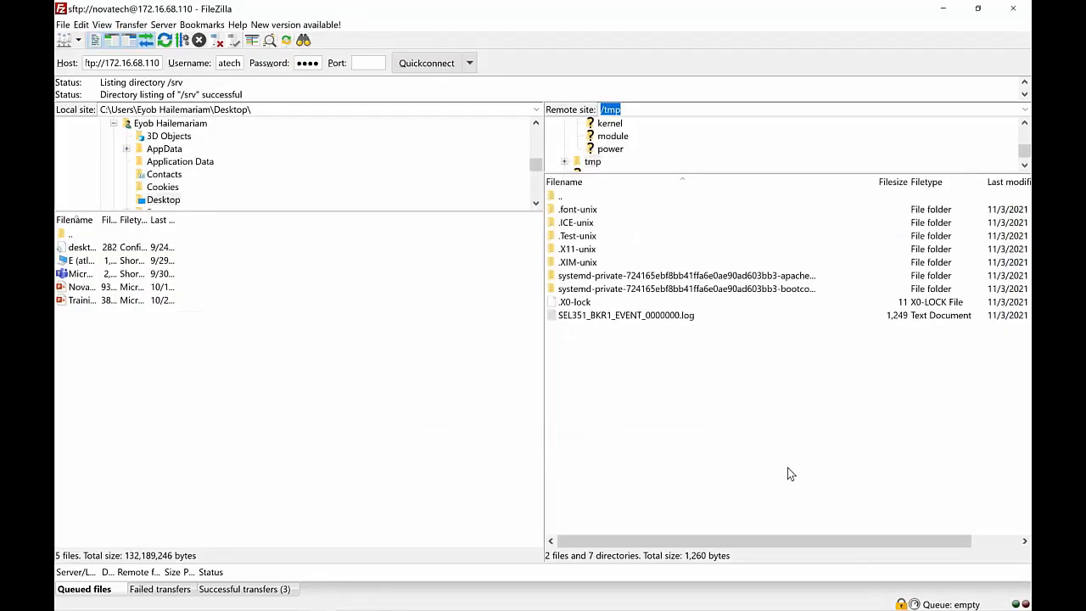
click(620, 319)
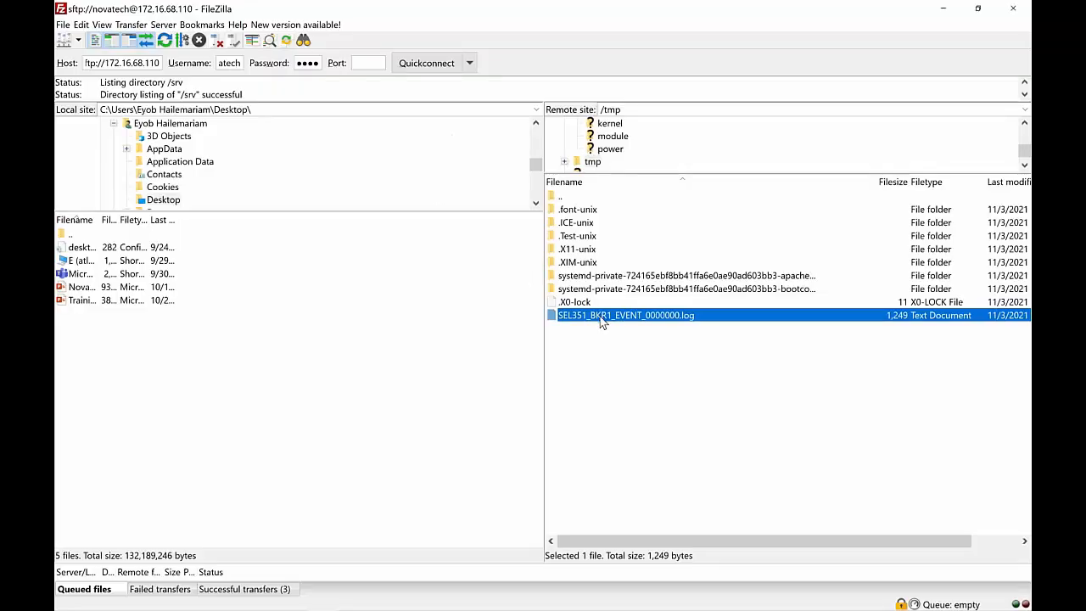
Drag SEL351_BKR1_EVENT_0000000.log from remote /tmp onto the local Desktop, completing the 17,700-byte transfer
drag(600, 320, 190, 335)
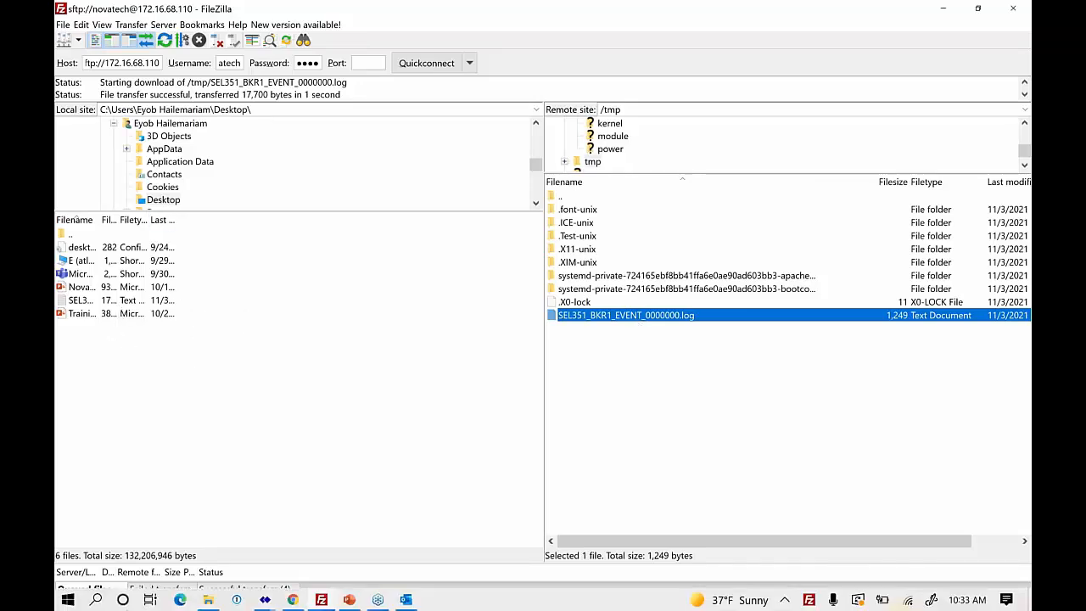
click(965, 609)
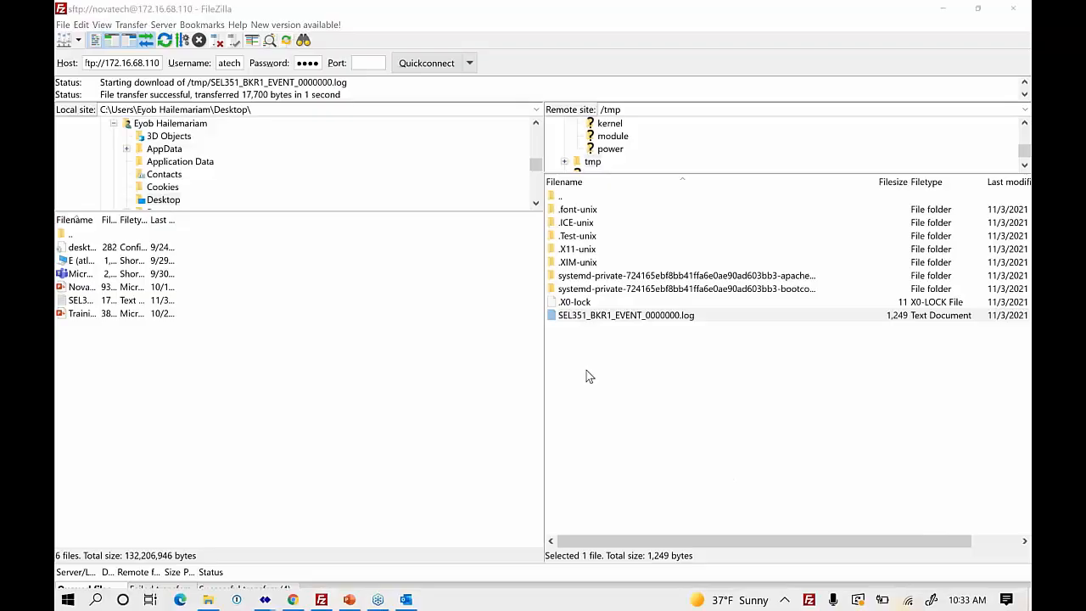
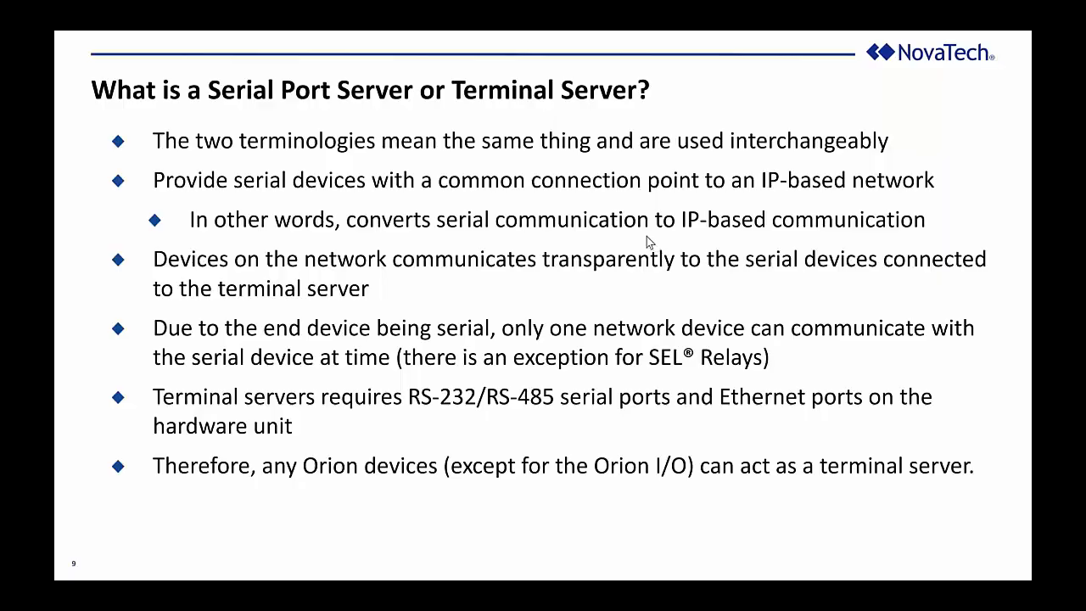
Exit the slideshow, maximize the Orion browser window, and go to the Settings page
key(Escape)
key(alt+Tab)
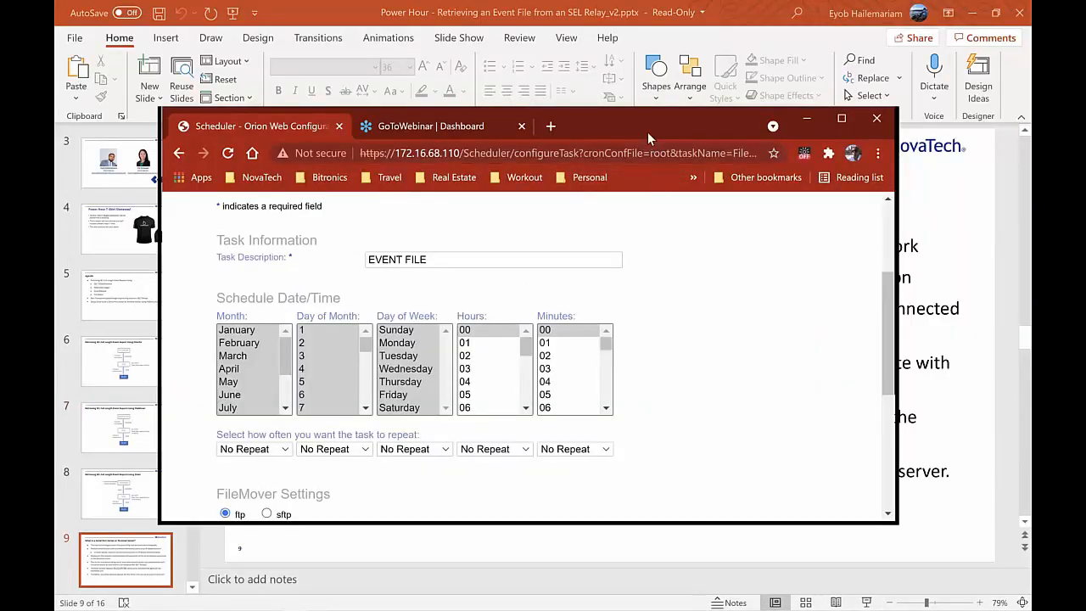
double_click(647, 131)
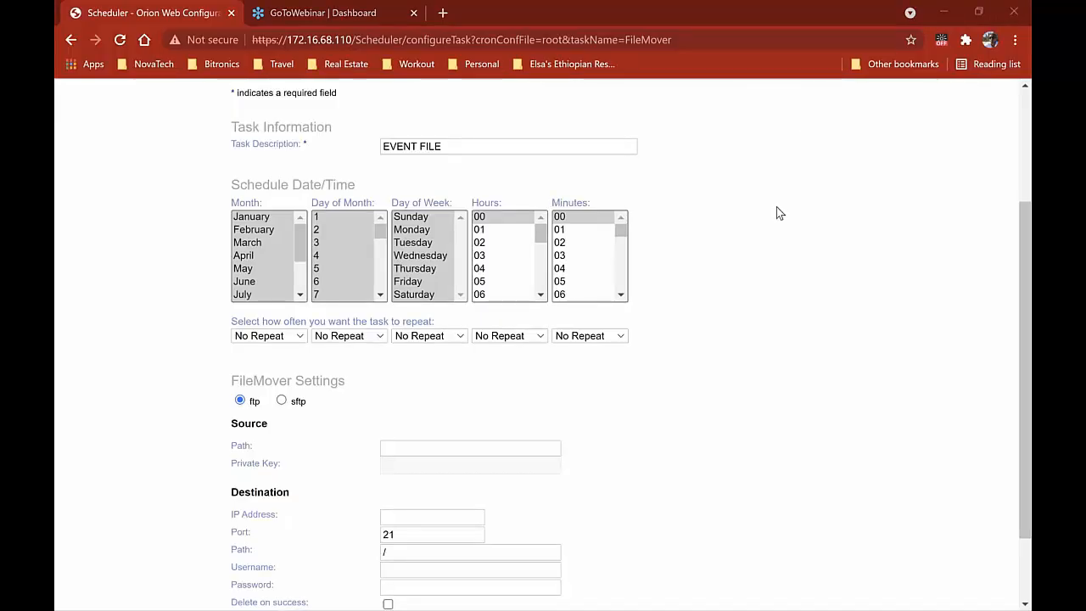
scroll(776, 209, up, 3)
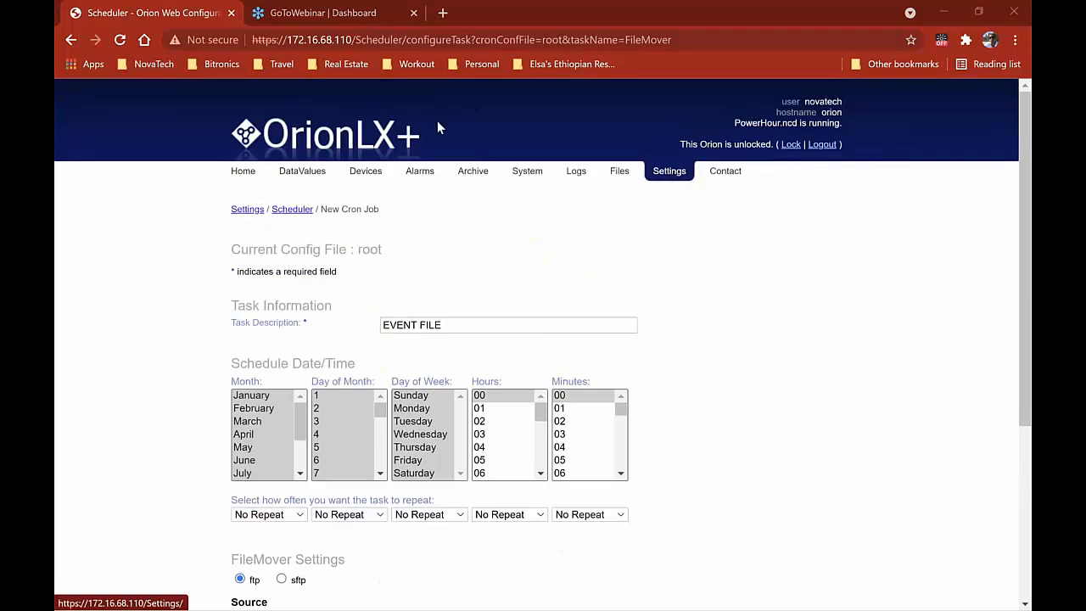
click(654, 174)
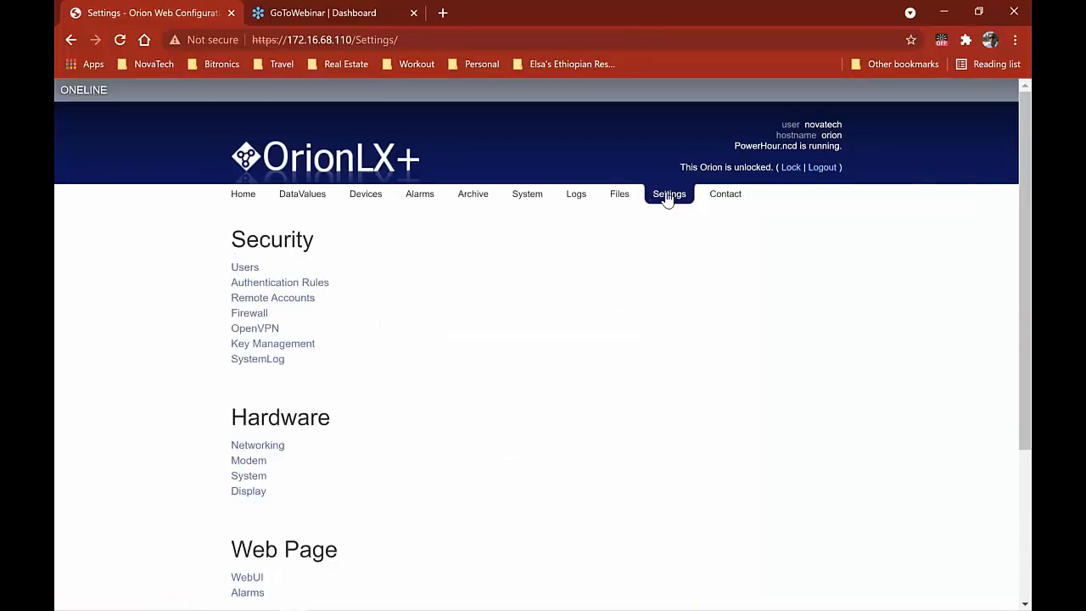
Open the Scheduler settings and begin a new FileMover task under the root config
scroll(575, 349, down, 3)
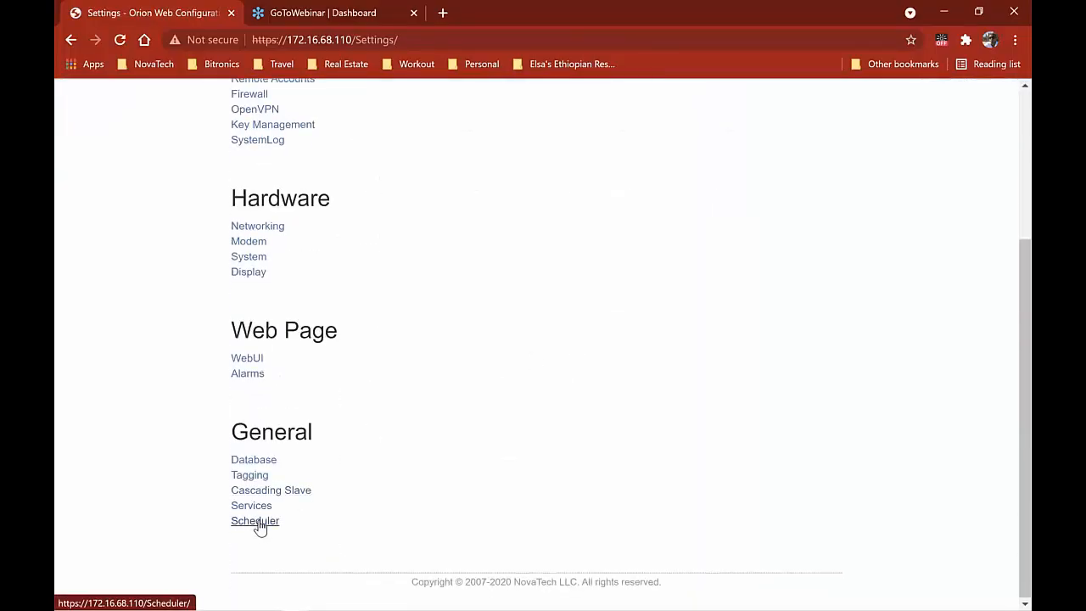
click(257, 521)
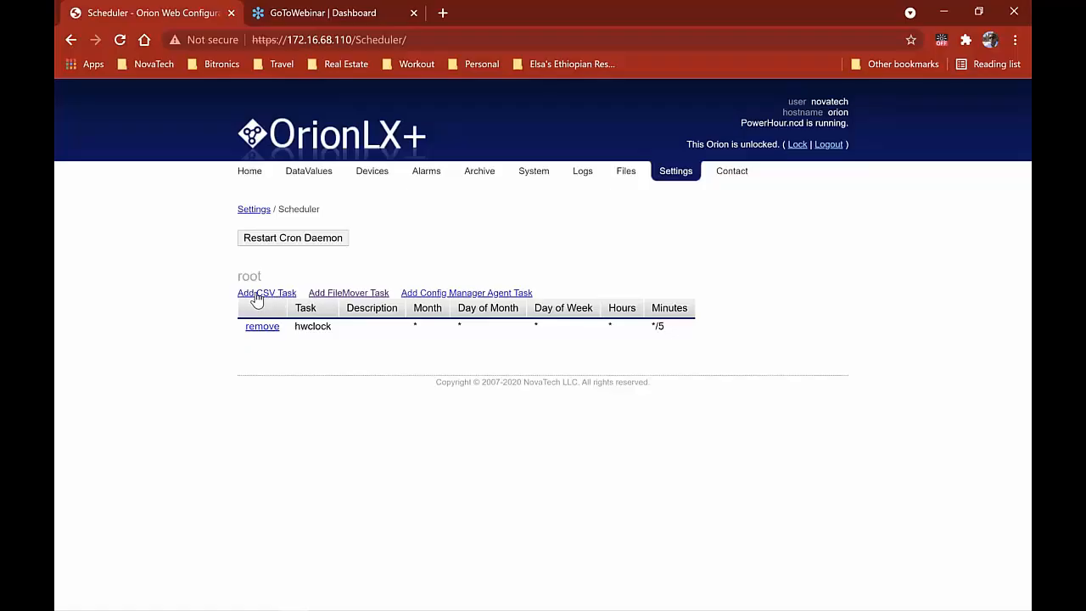
click(335, 296)
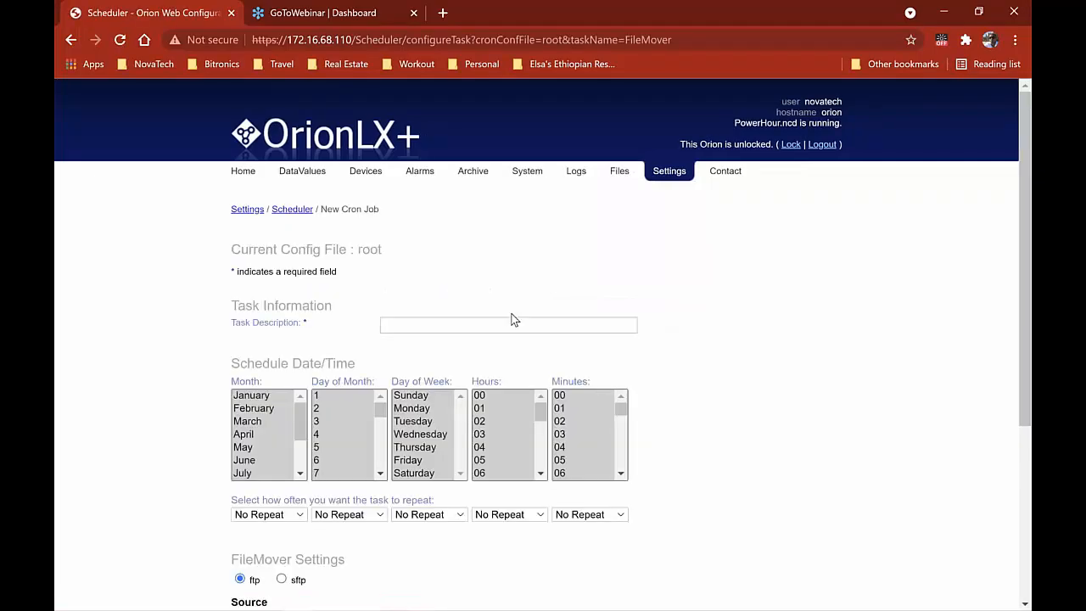
Enter 'EVENT FILE' as the Task Description
scroll(511, 319, down, 1)
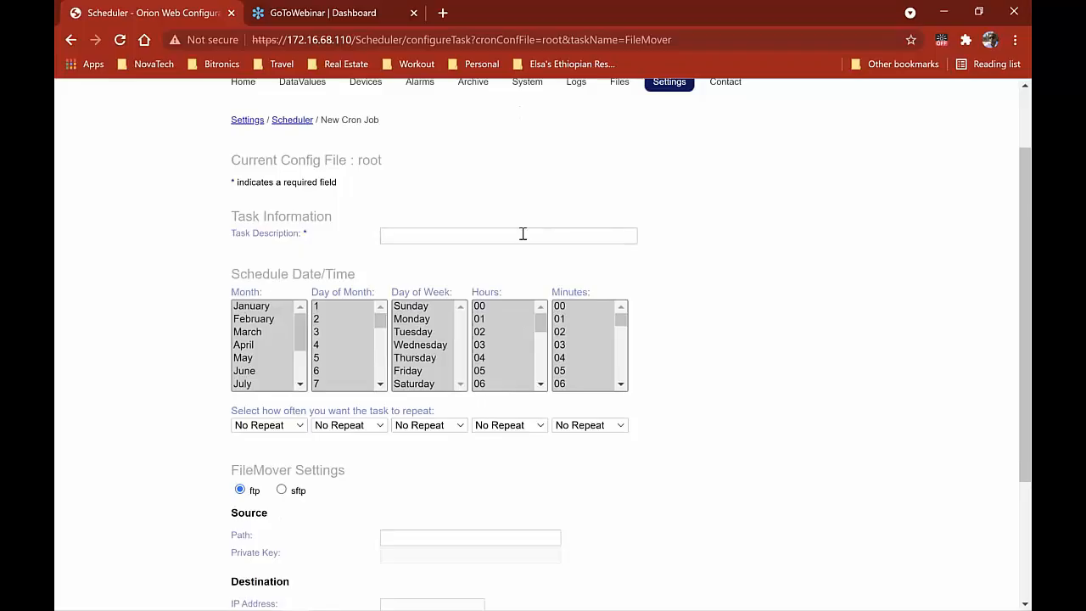
click(478, 235)
text(EV)
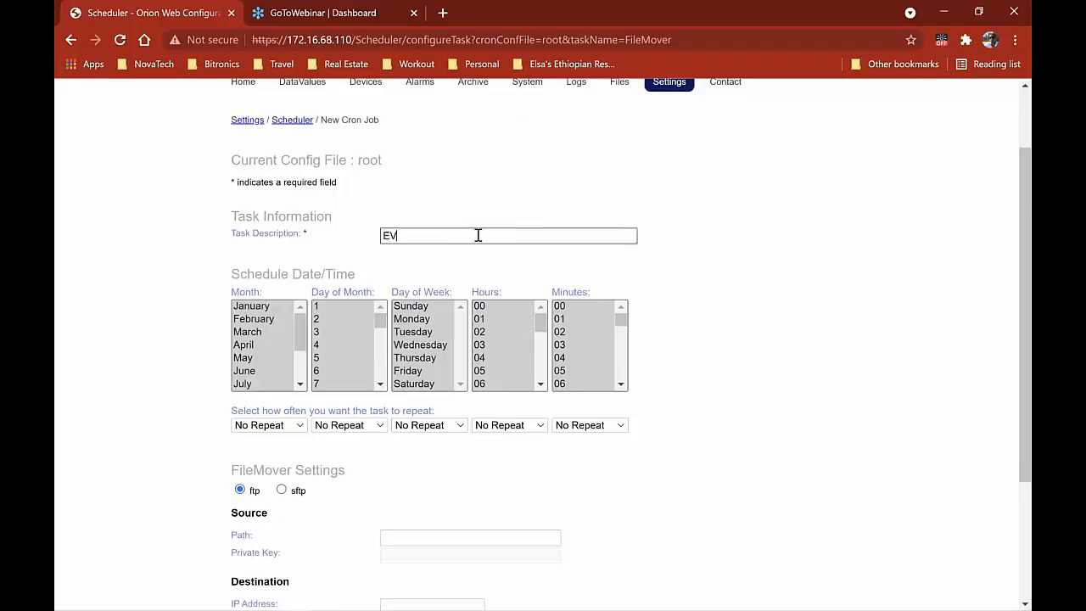
text(ENT FILT)
key(BackSpace)
text(E)
Set the schedule to hour 00, minute 00, with day-of-week repeat at No Repeat
click(483, 307)
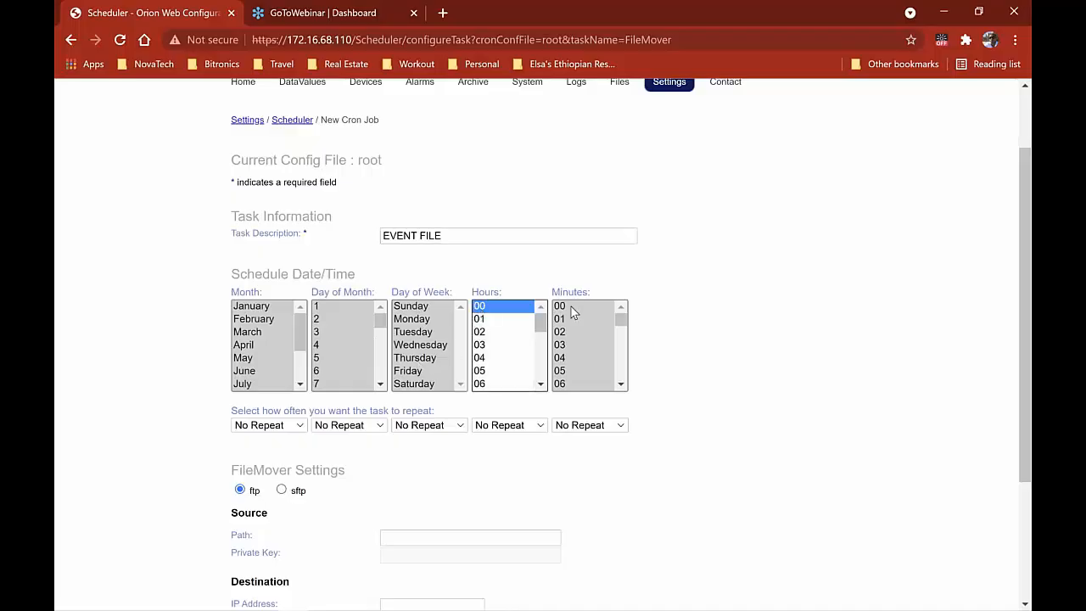
click(573, 311)
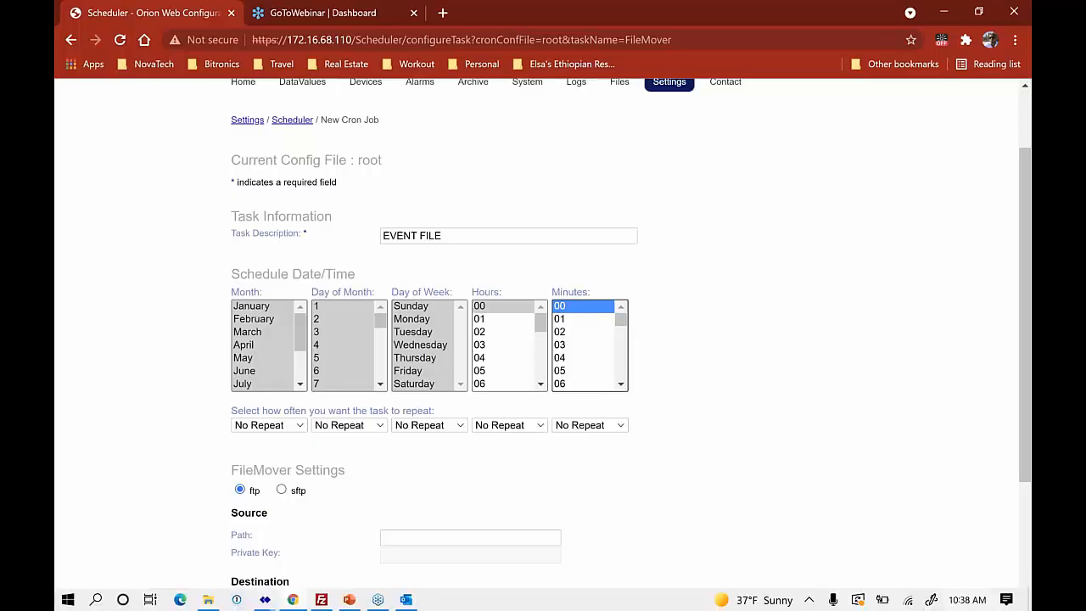
click(421, 425)
click(565, 480)
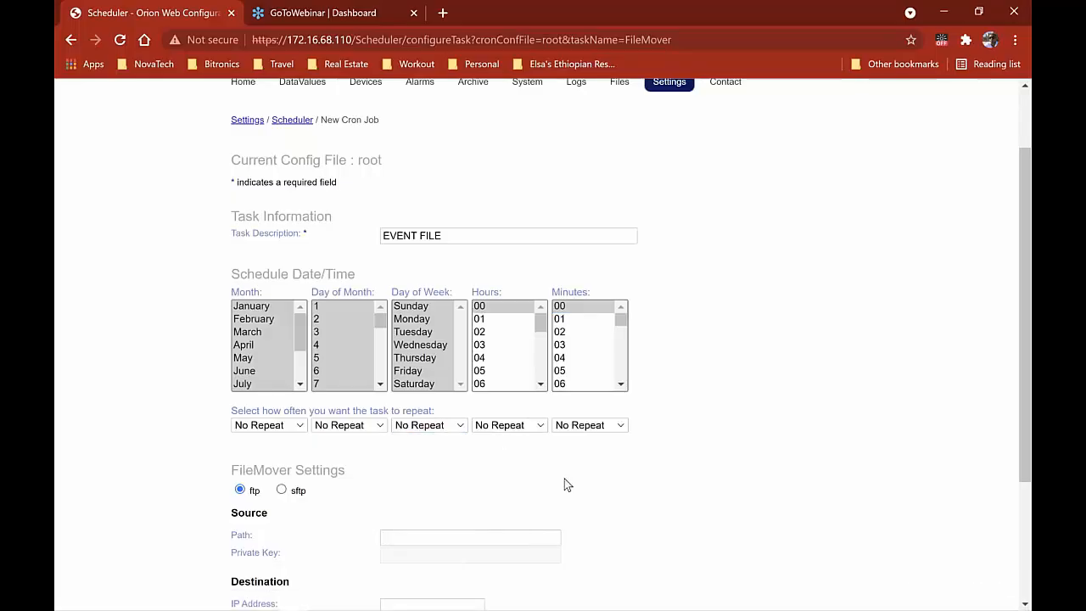
scroll(564, 480, down, 3)
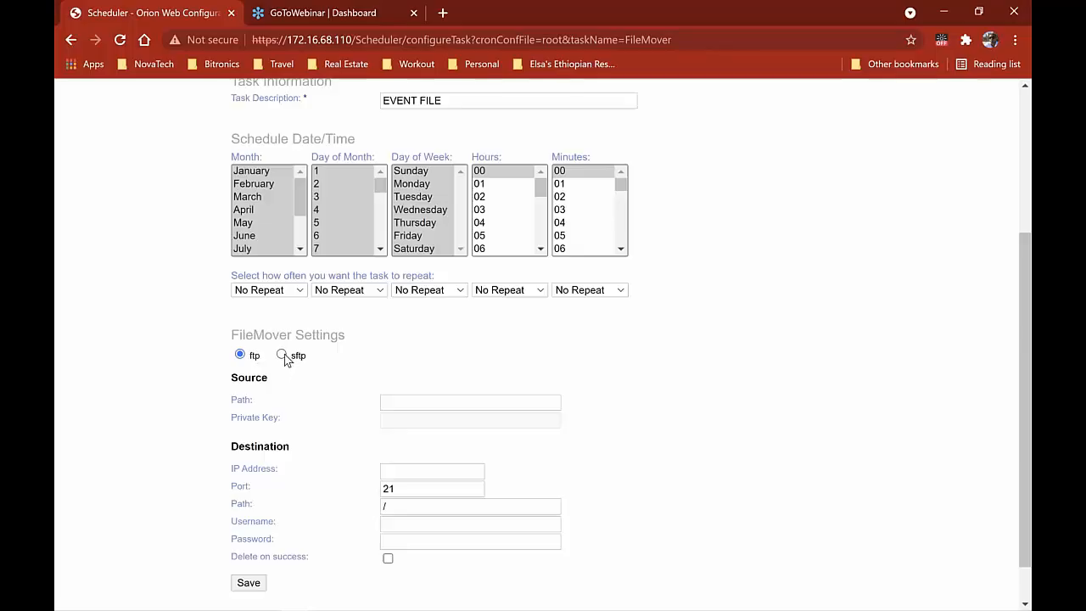
click(282, 356)
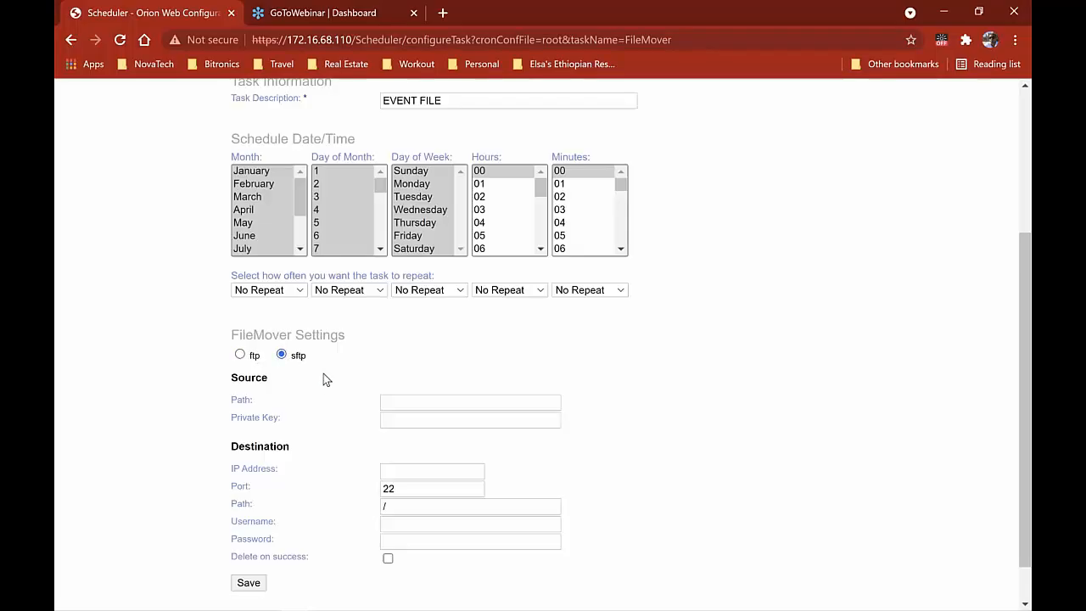
click(244, 355)
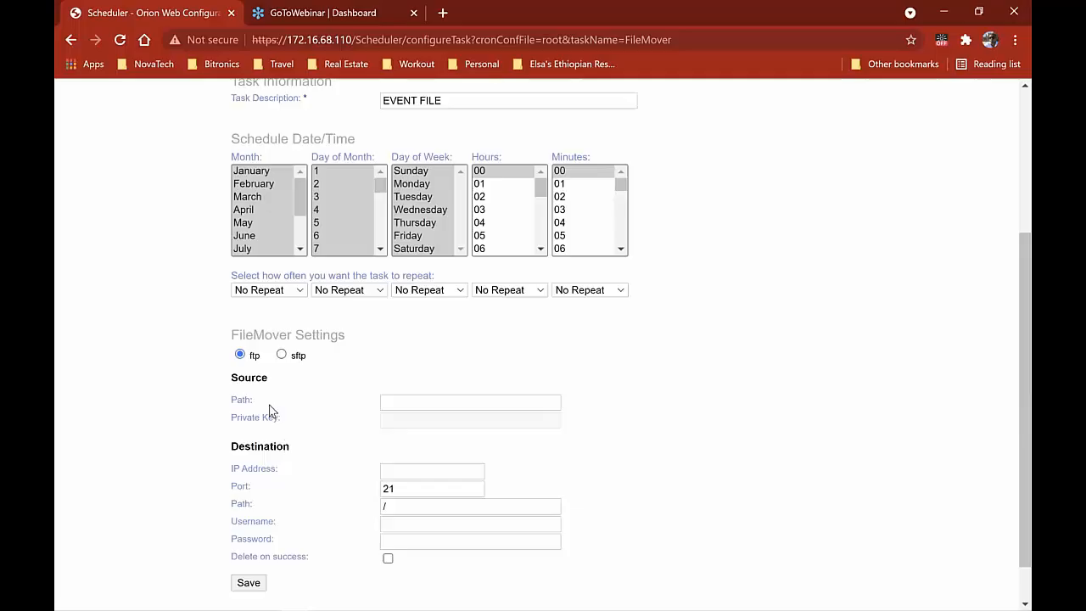
click(422, 404)
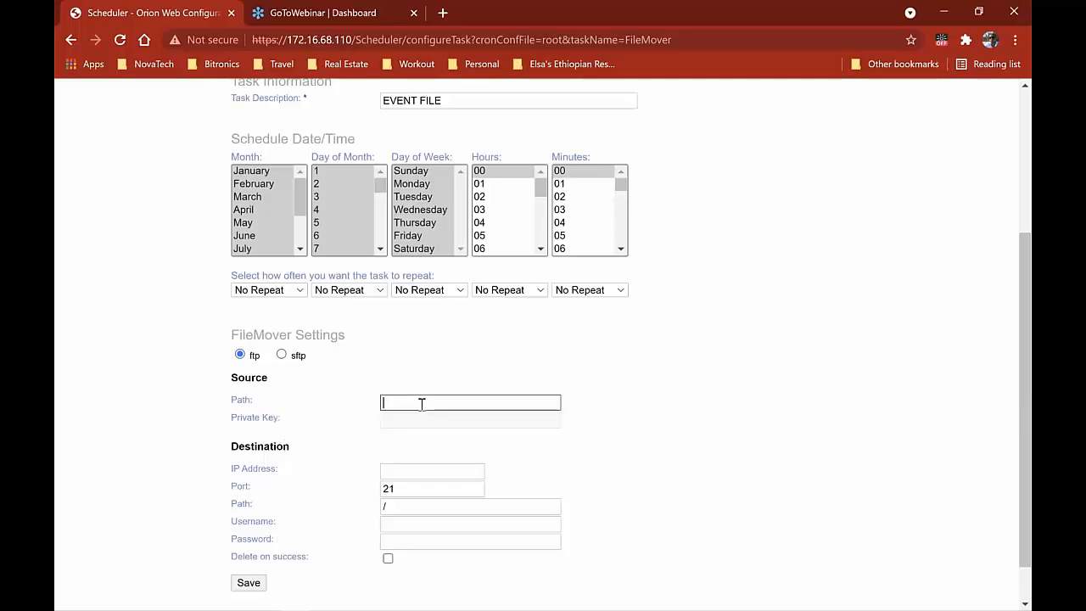
text(/tmp)
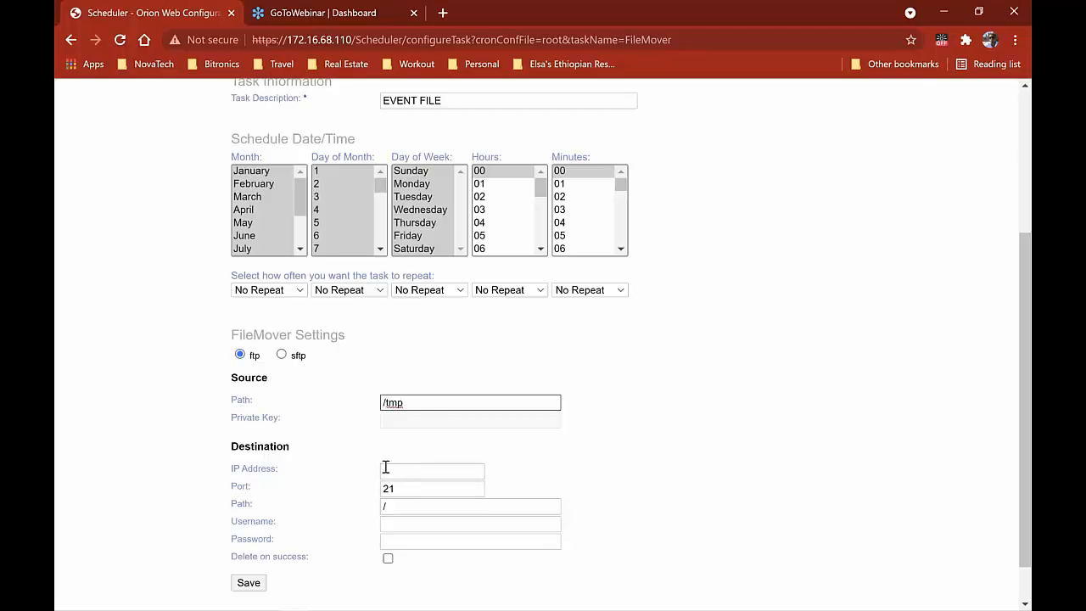
scroll(270, 453, down, 1)
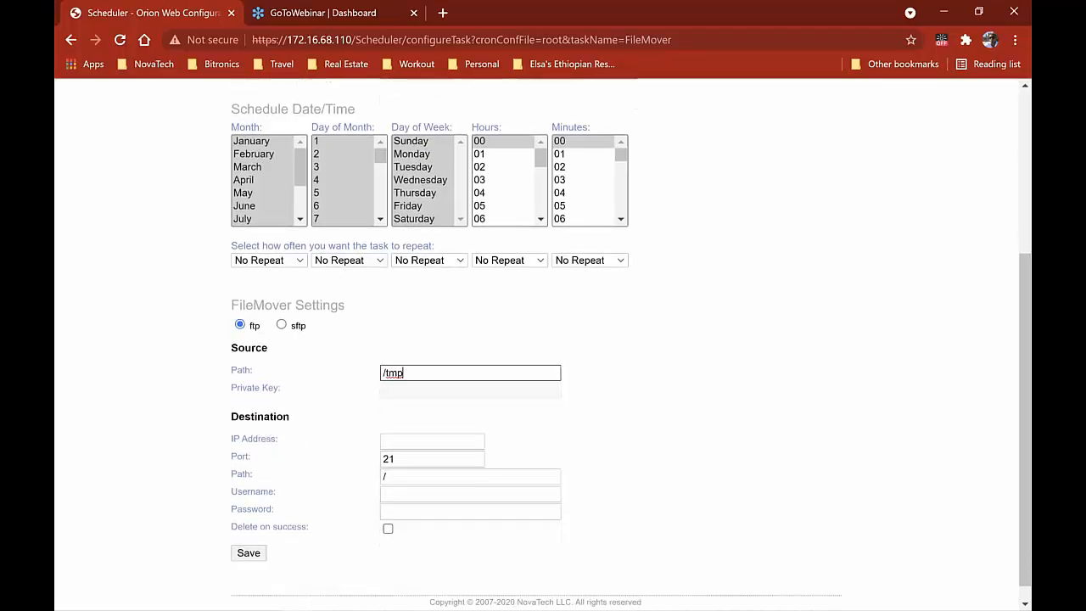
click(421, 436)
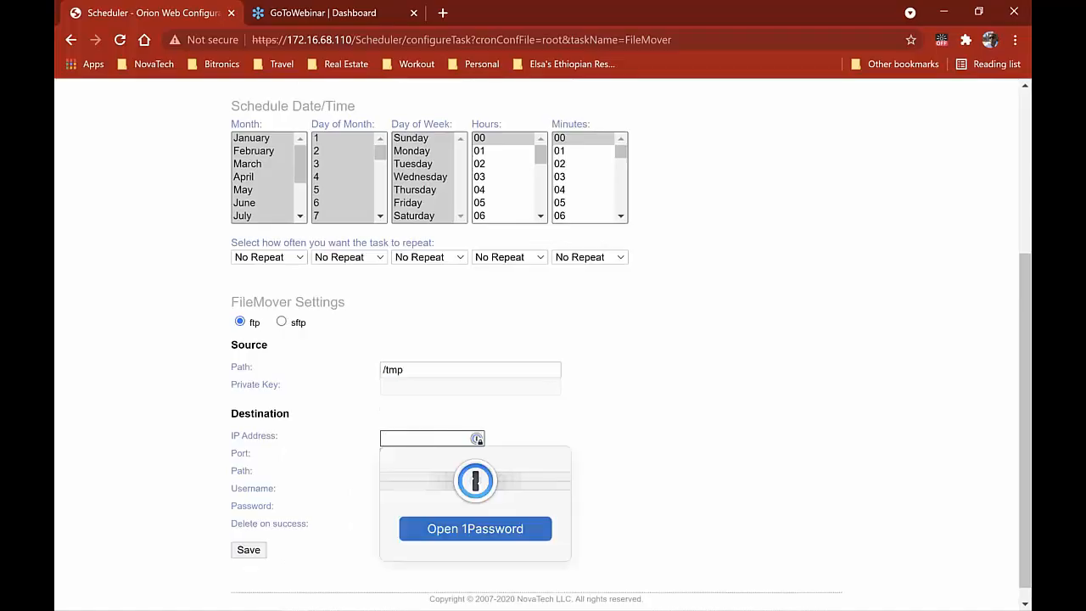
click(628, 430)
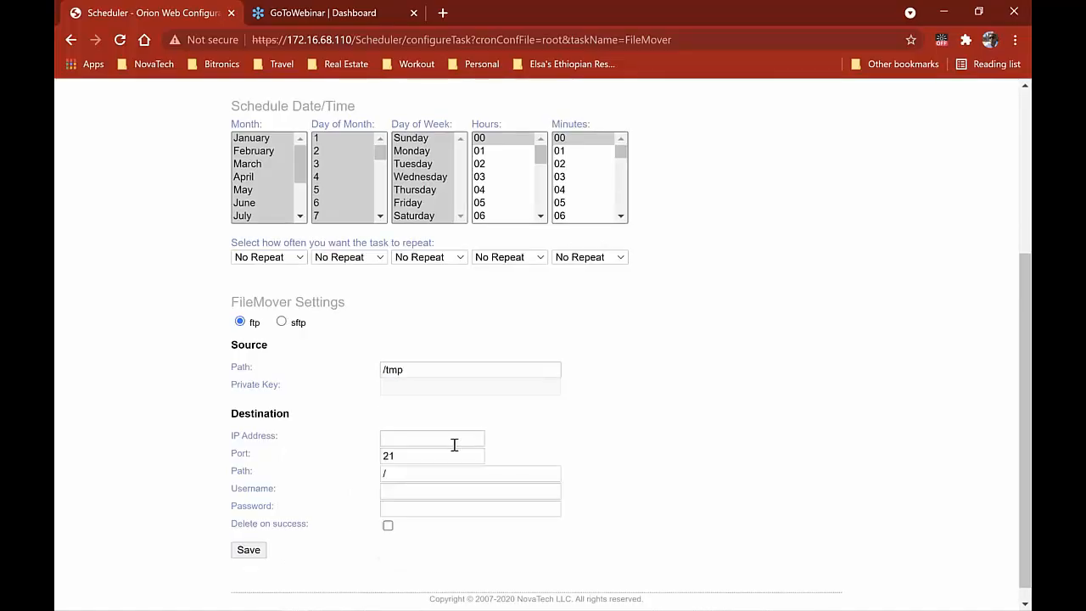
drag(432, 456, 355, 474)
click(712, 474)
click(433, 477)
click(415, 496)
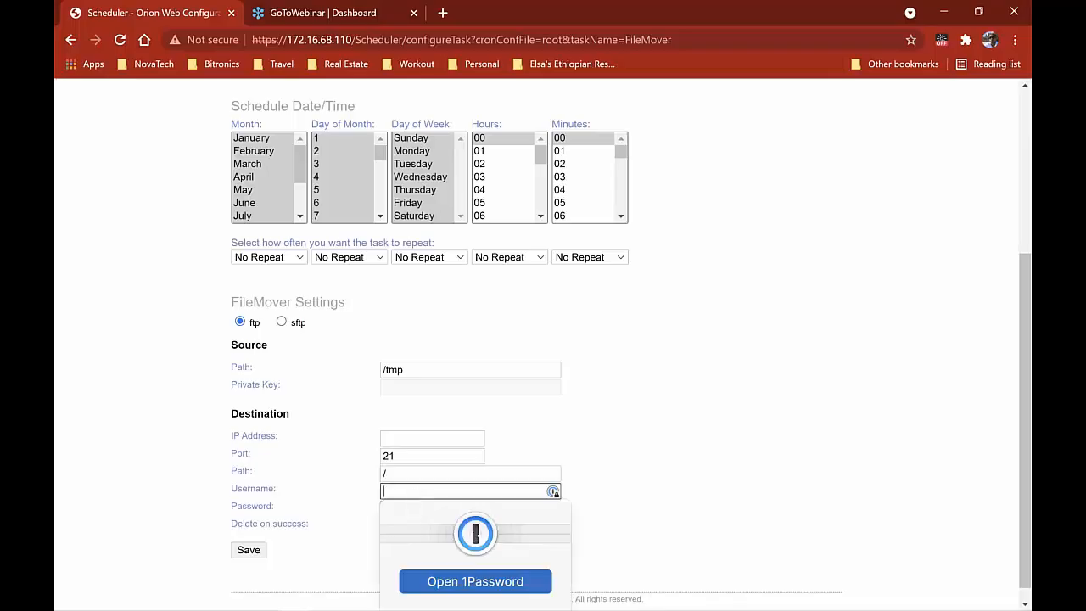
click(323, 507)
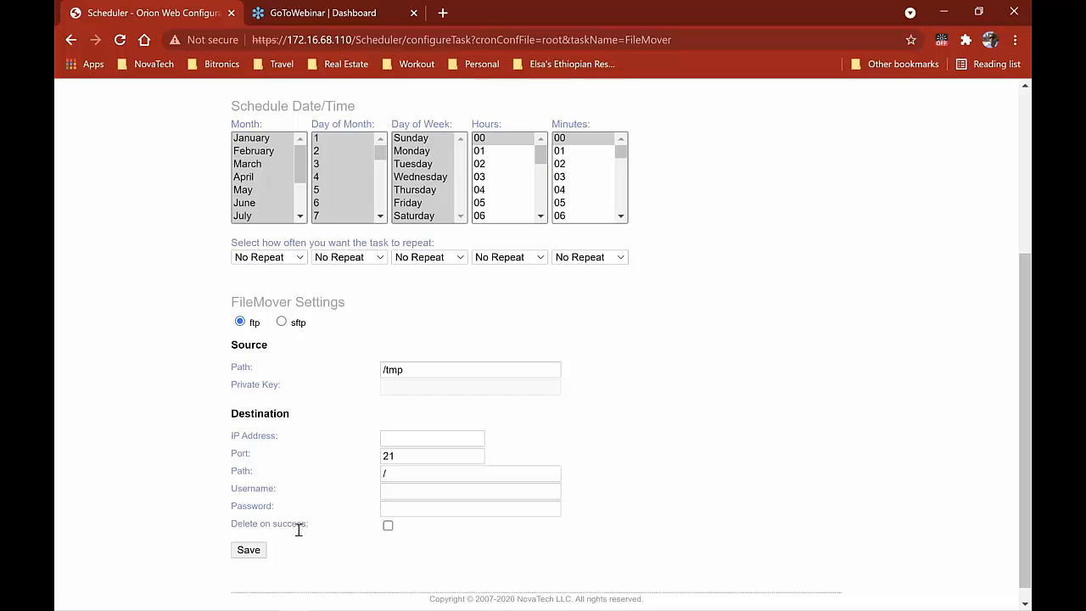
click(388, 527)
In FileZilla, change the remote site path to /tmp and load it
key(alt+Tab)
key(alt+Tab)
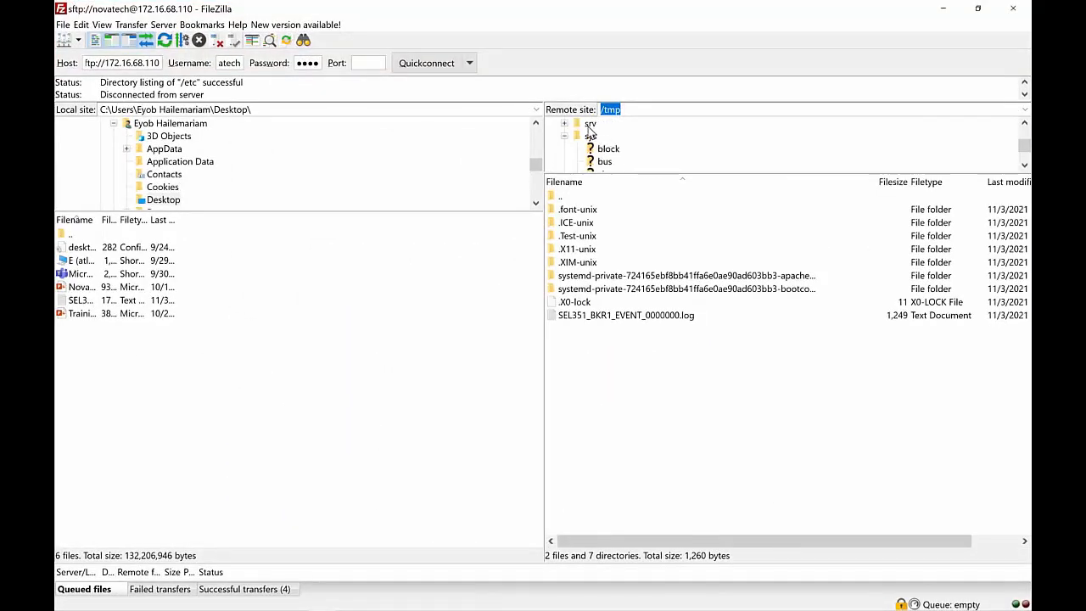
click(590, 123)
click(632, 106)
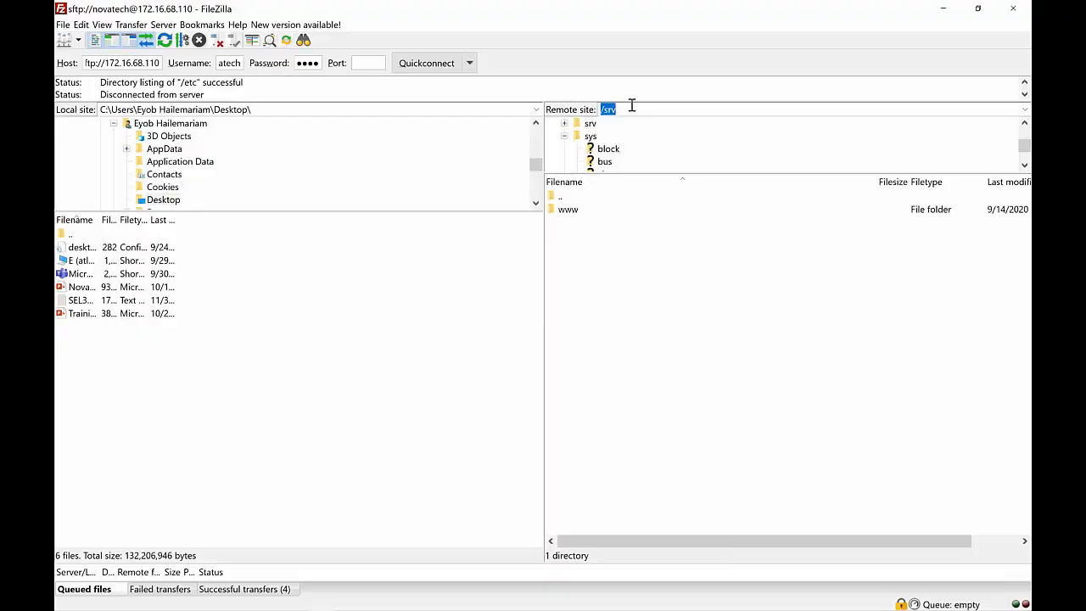
click(631, 106)
key(BackSpace)
text(tmp)
key(Return)
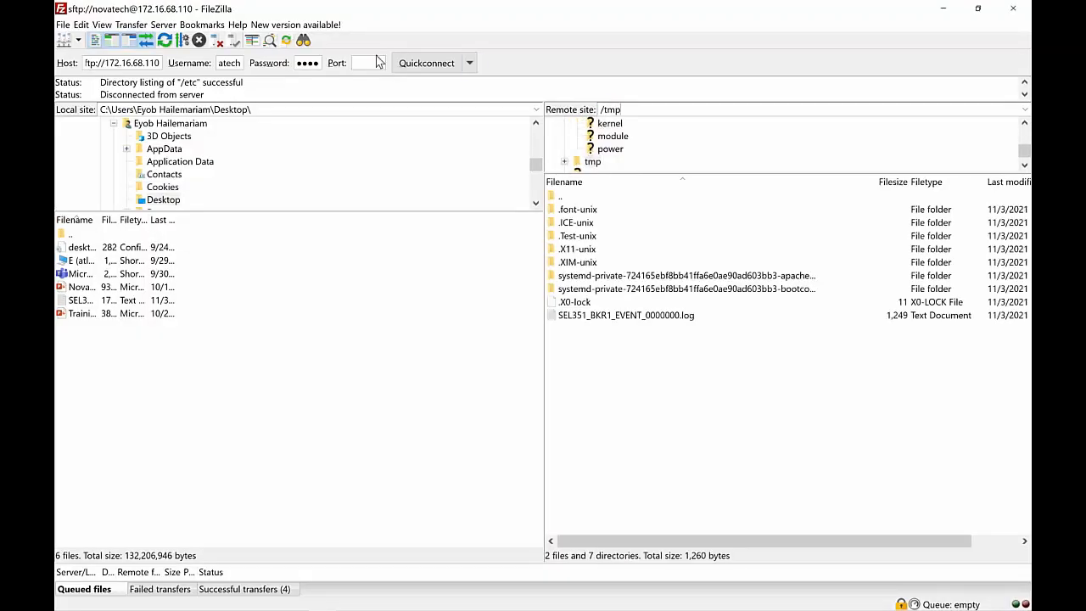
Reconnect to the relay, reload /tmp, and select SEL351_BKR1_EVENT_0000000.log
click(424, 63)
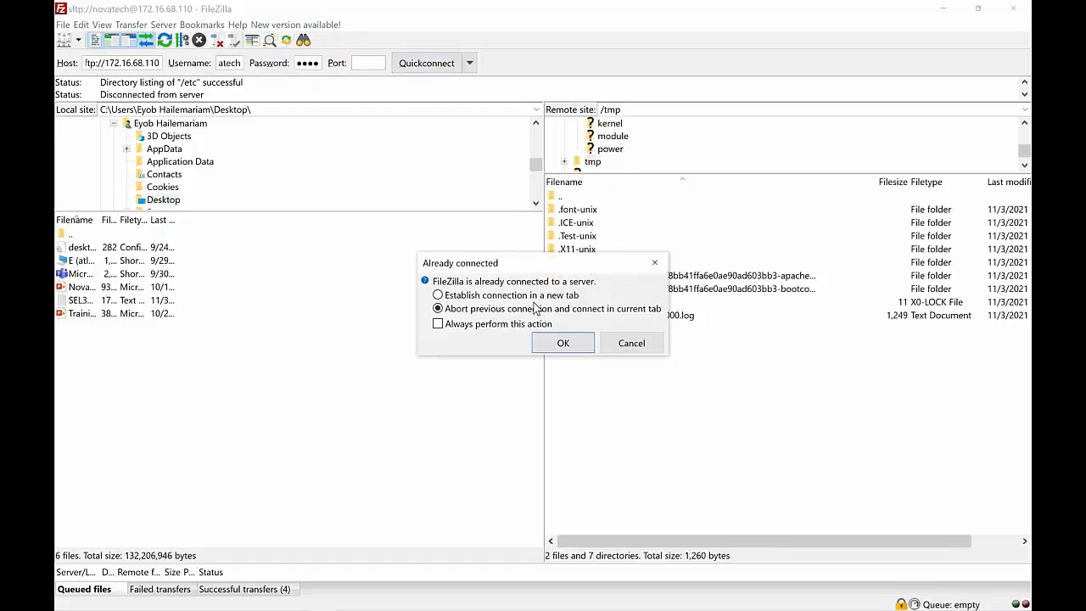
click(557, 342)
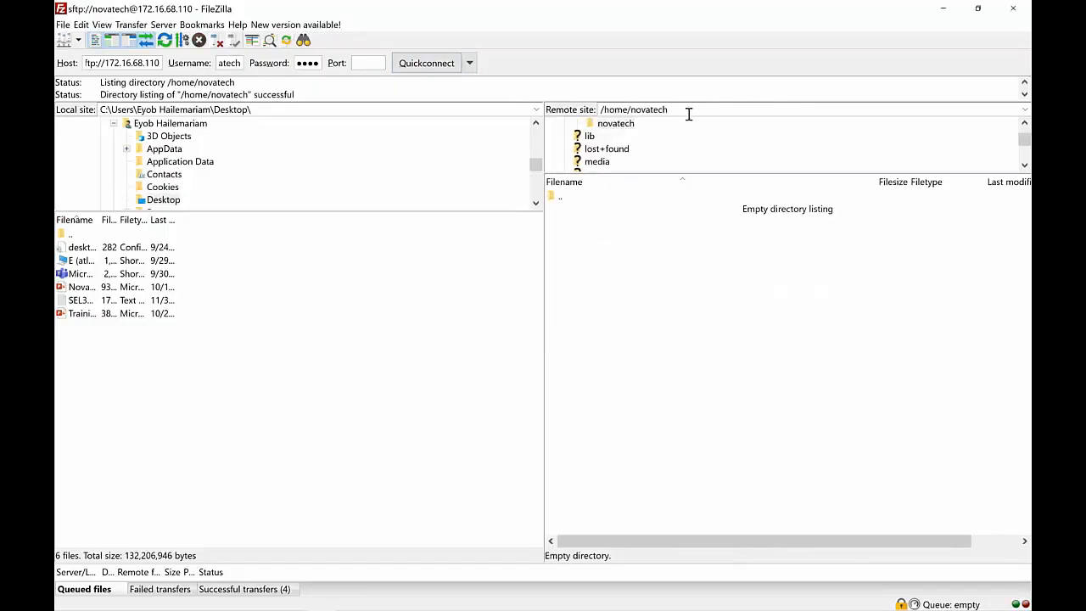
click(688, 114)
click(689, 114)
key(BackSpace)
key(BackSpace)
key(BackSpace)
key(BackSpace)
key(BackSpace)
key(BackSpace)
key(BackSpace)
key(BackSpace)
key(BackSpace)
key(BackSpace)
key(BackSpace)
key(BackSpace)
key(BackSpace)
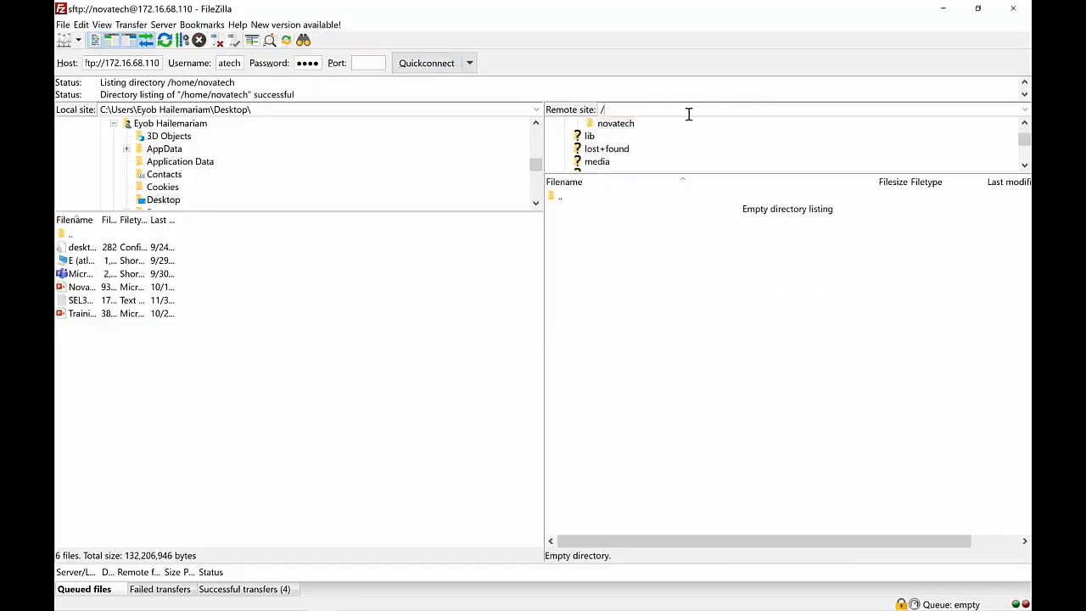
text(/tmp)
key(Return)
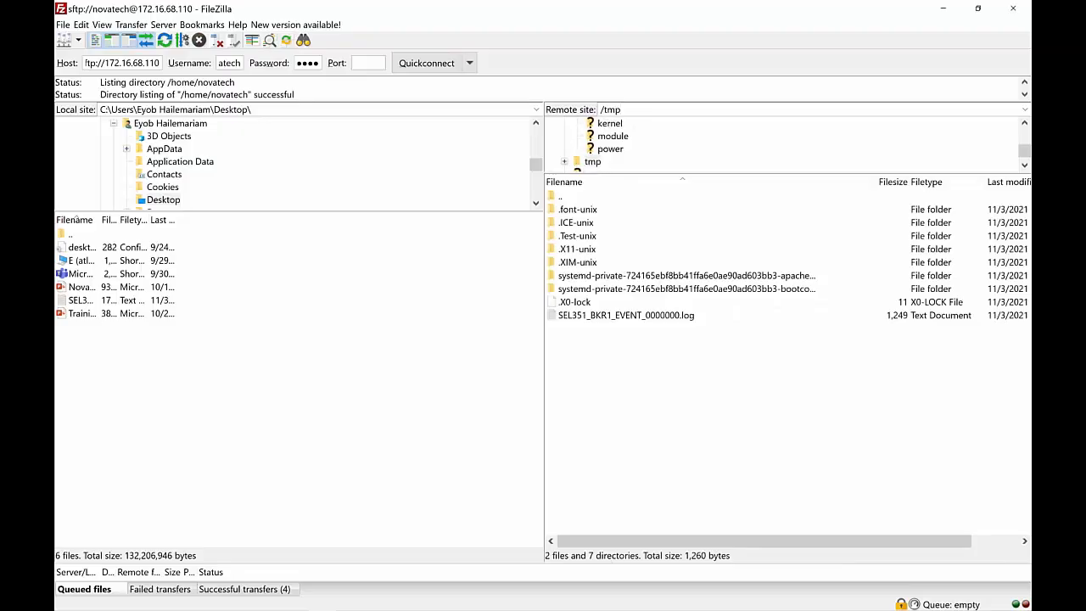
click(689, 317)
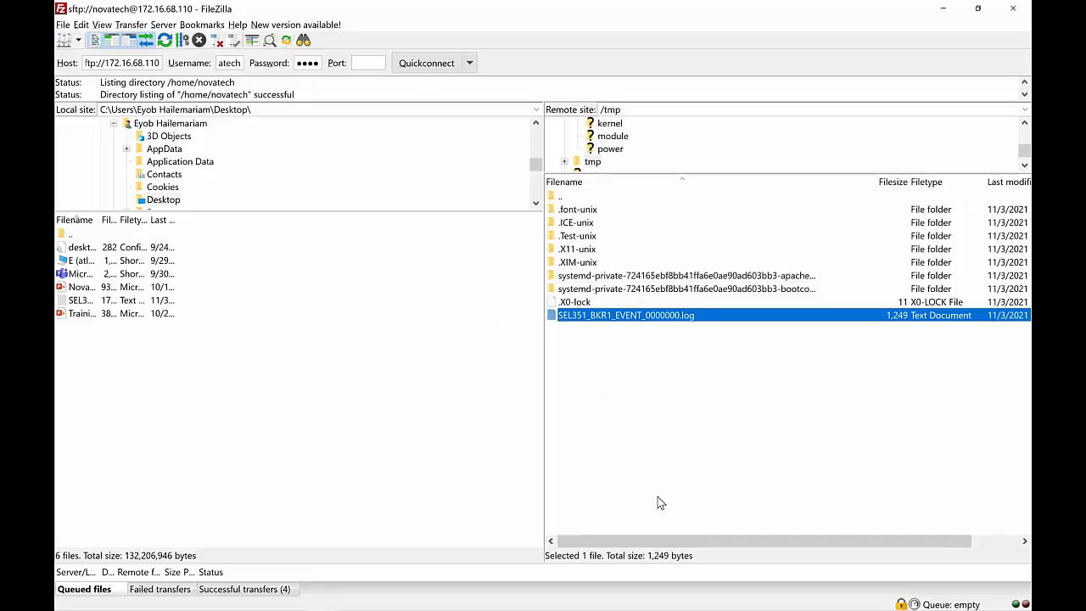
Bring the PowerPoint deck forward and go to slide 8
key(alt+Tab)
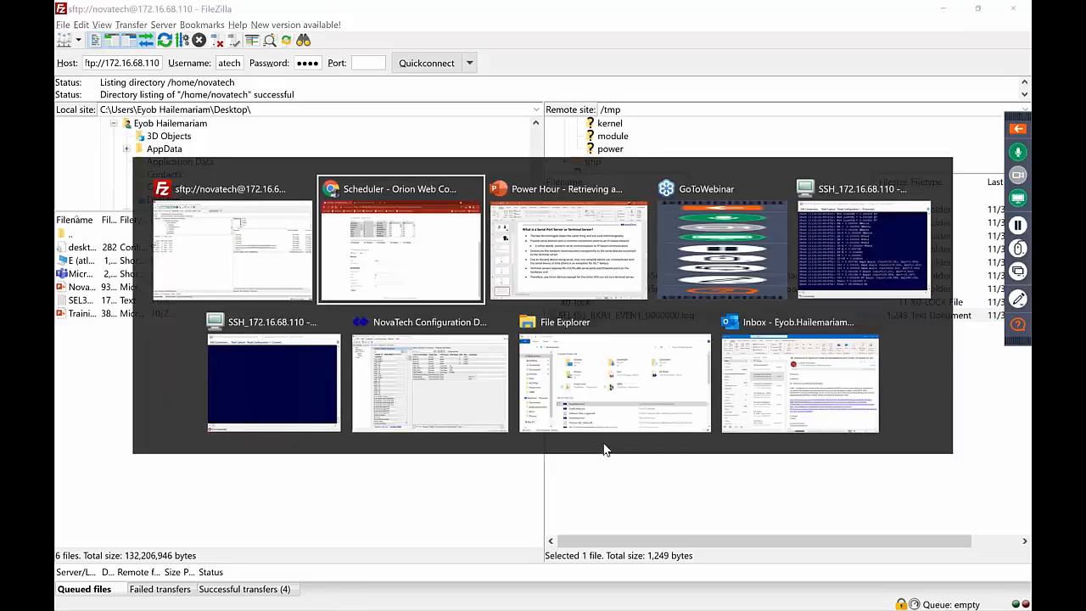
key(alt+Tab)
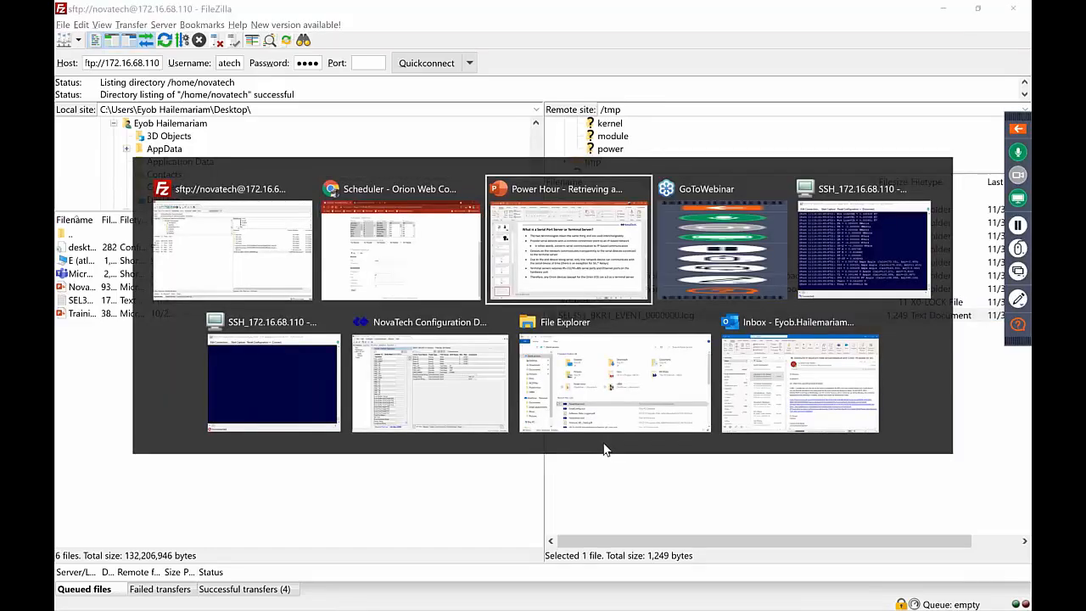
click(135, 504)
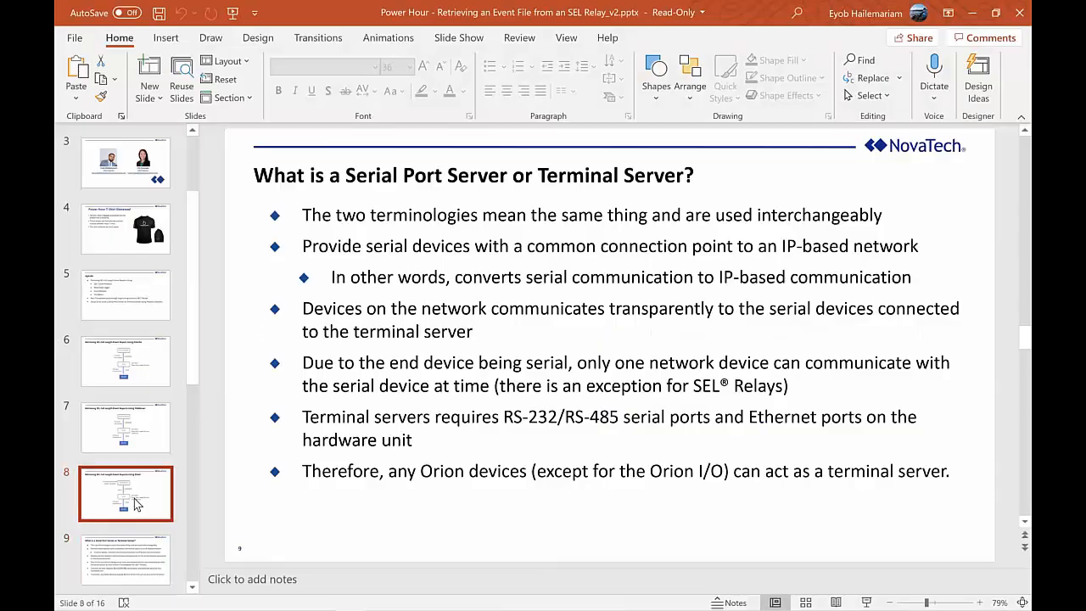
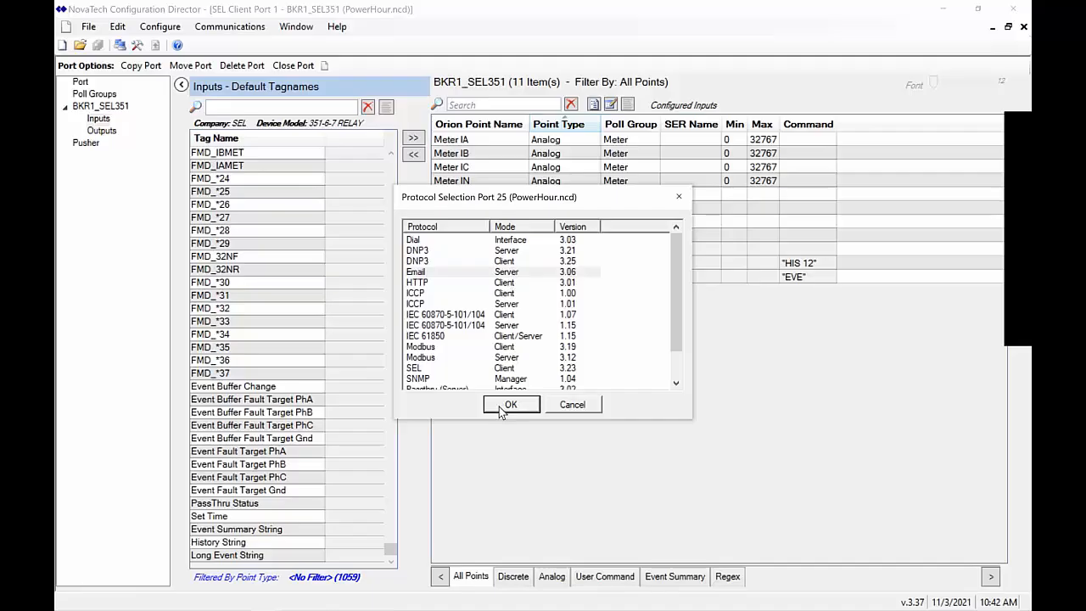
Create Email Server Port 25 in PowerHour by choosing the Email protocol
click(510, 405)
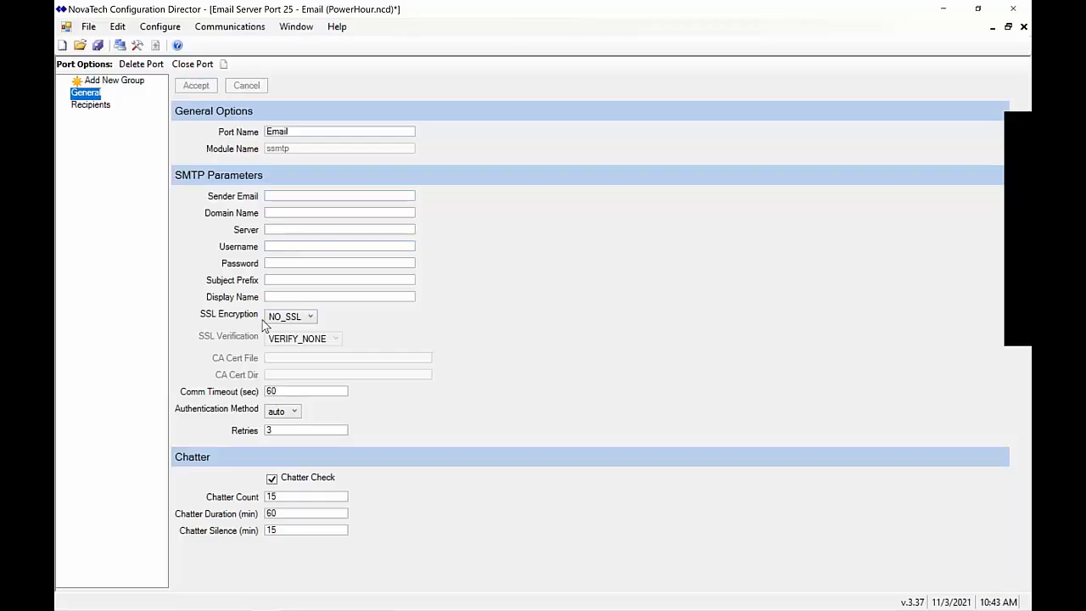
click(88, 26)
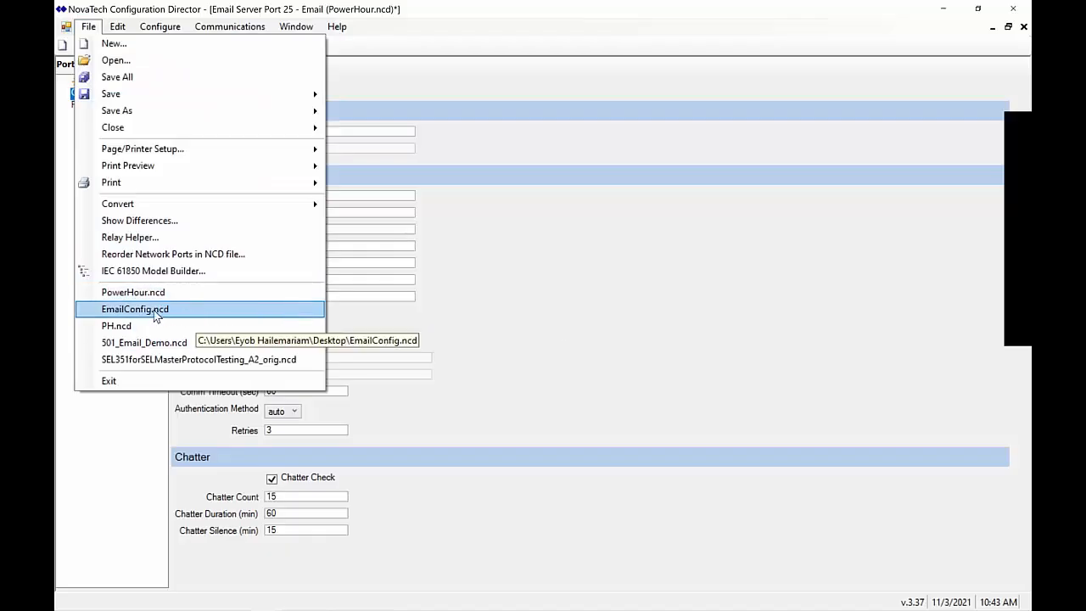
Open the EmailConfig.ncd configuration file from the recent files list
click(182, 311)
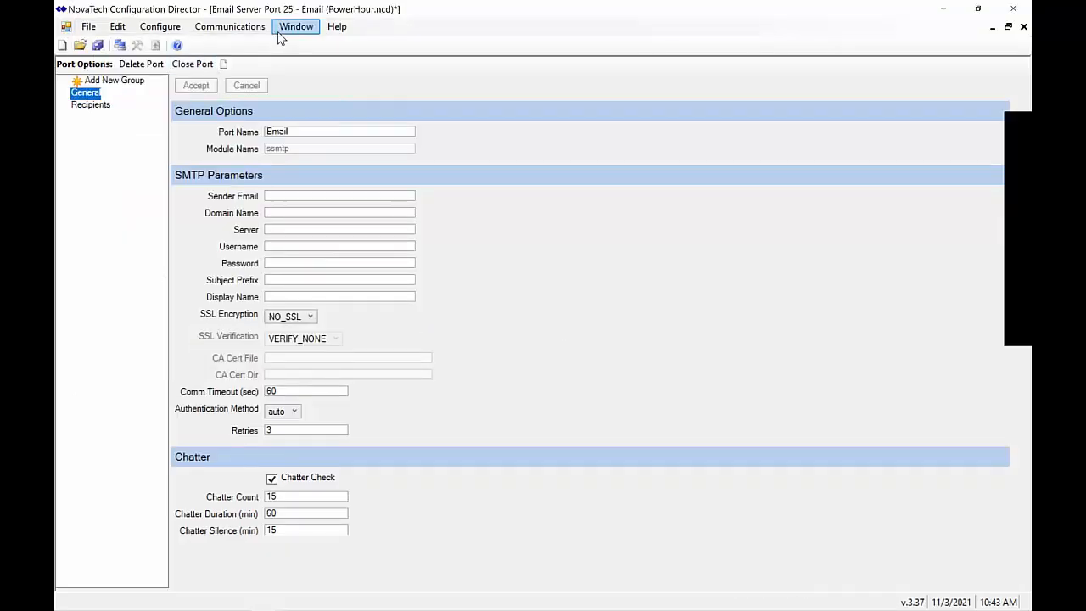
click(159, 27)
mouse_move(191, 66)
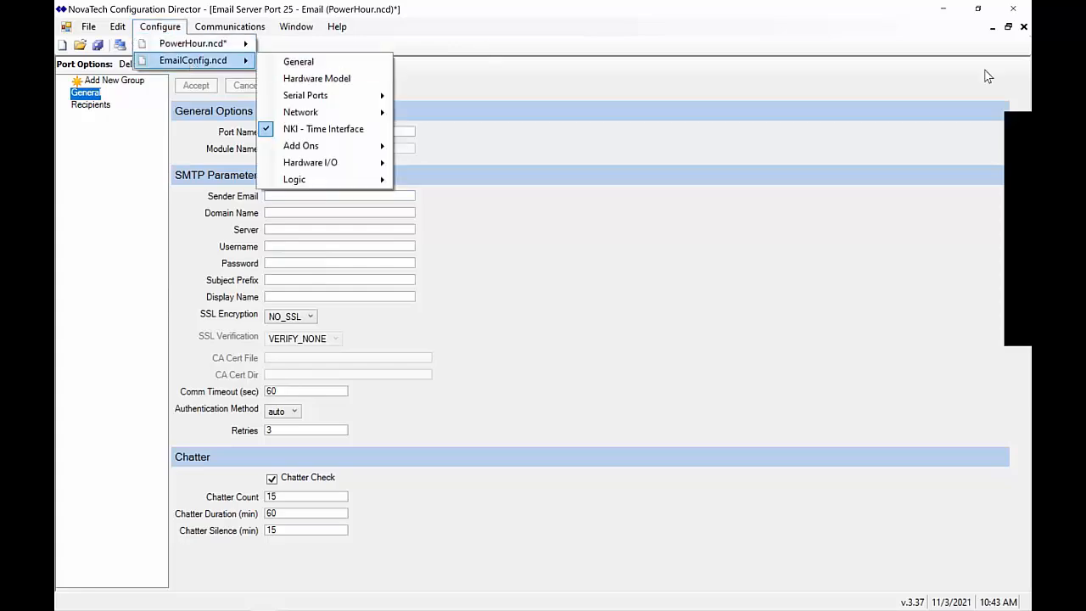
click(961, 53)
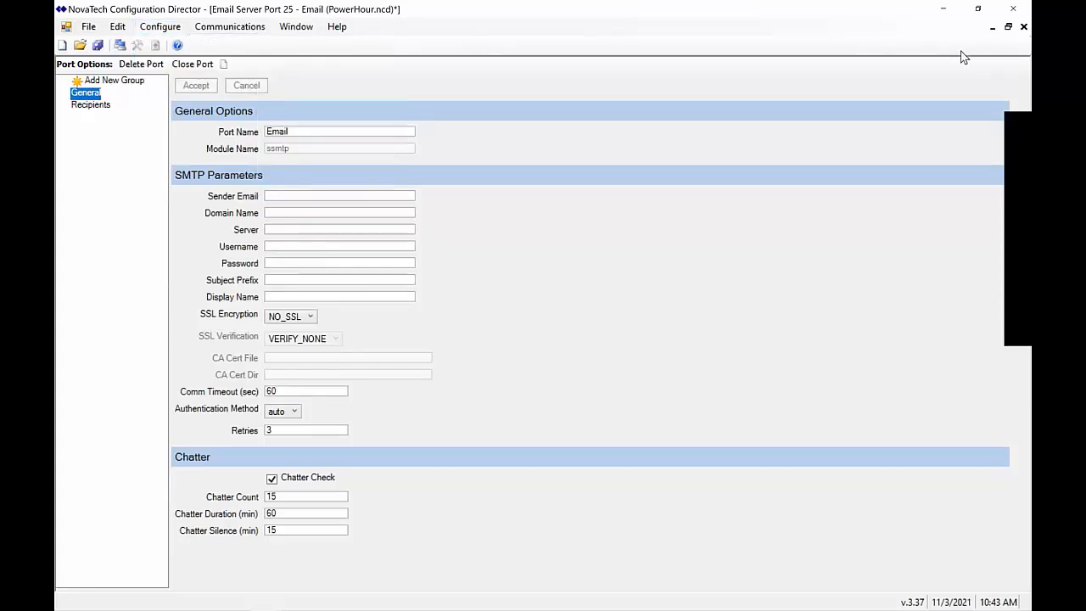
Restore the PowerHour email window and open EmailConfig's Email Server Port 25 settings beside it
click(1009, 26)
drag(505, 159, 306, 64)
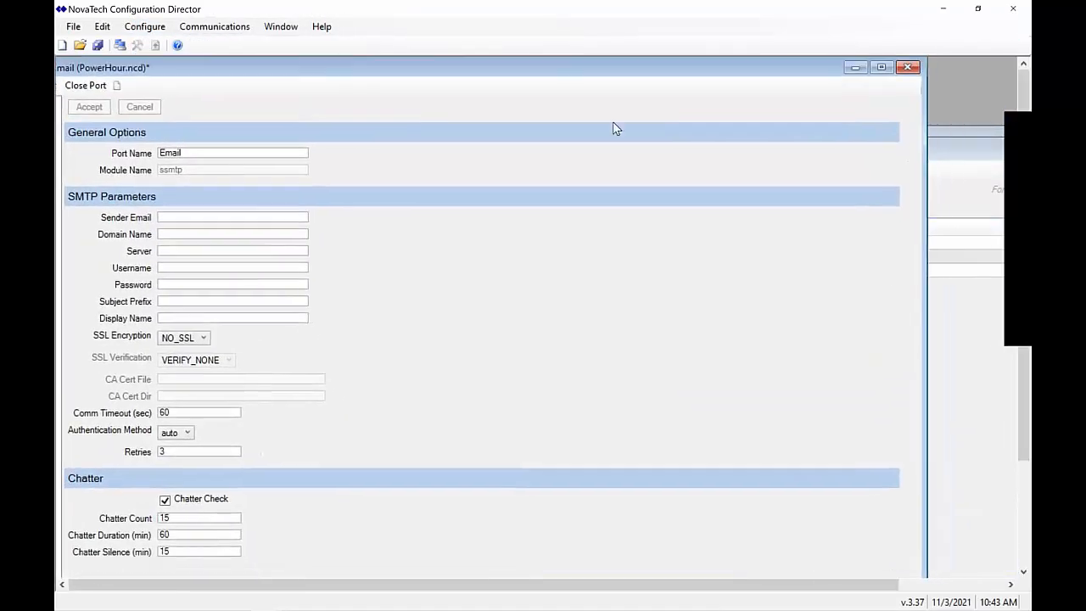
click(146, 27)
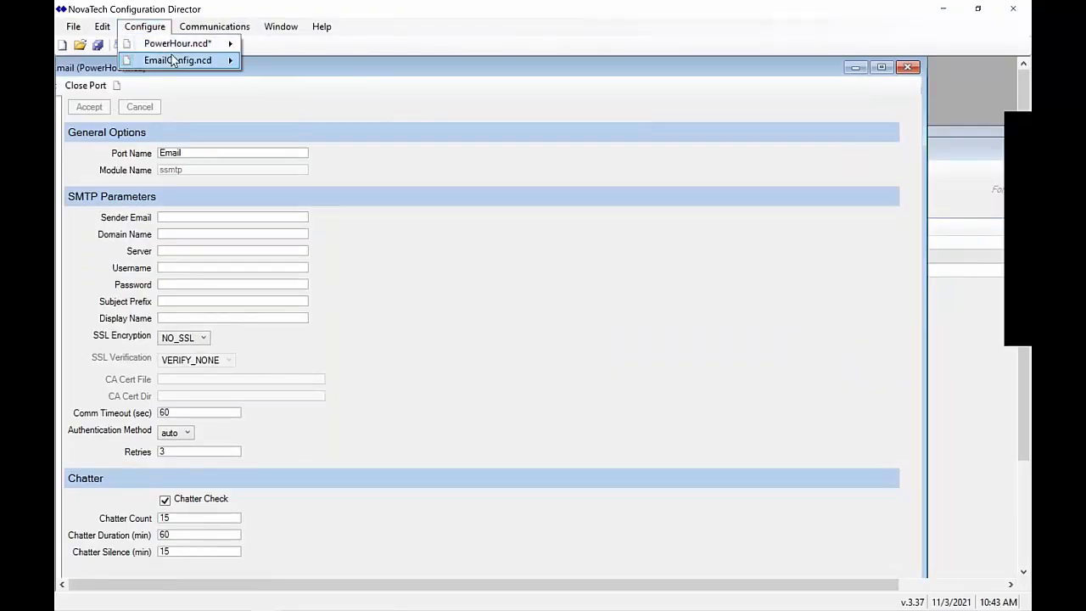
mouse_move(173, 61)
mouse_move(324, 113)
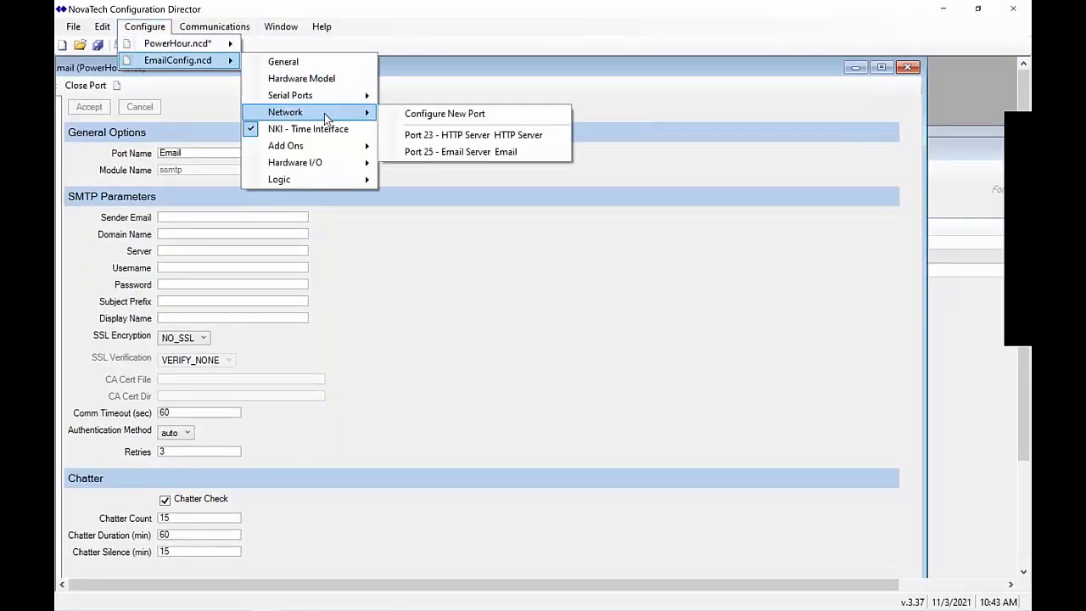
click(485, 153)
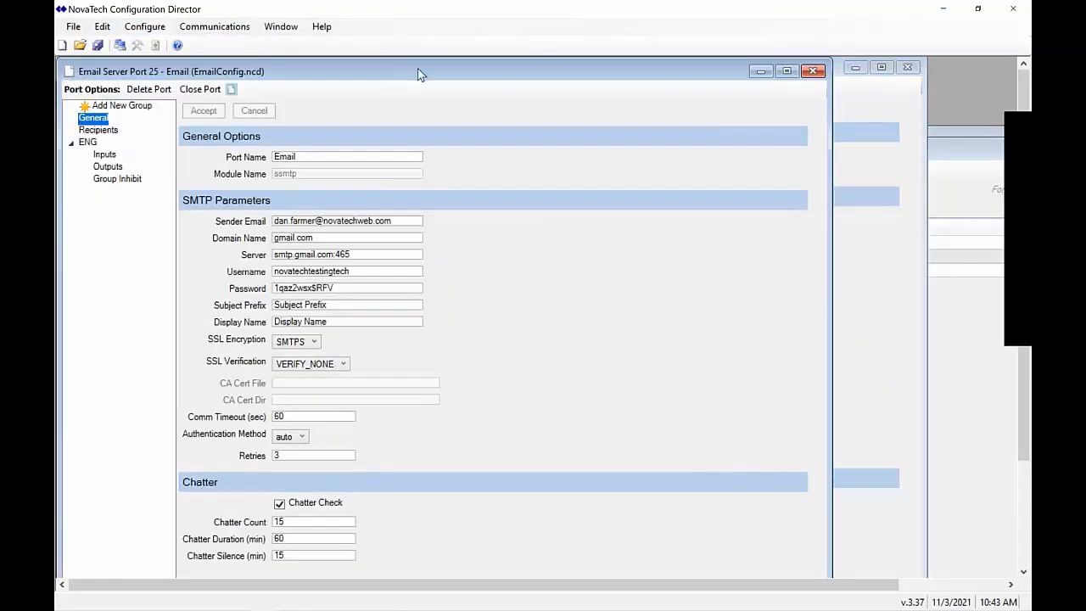
Copy the sender e-mail address and gmail.com domain from EmailConfig into the PowerHour port
drag(417, 74, 766, 126)
drag(757, 270, 560, 277)
key(ctrl+c)
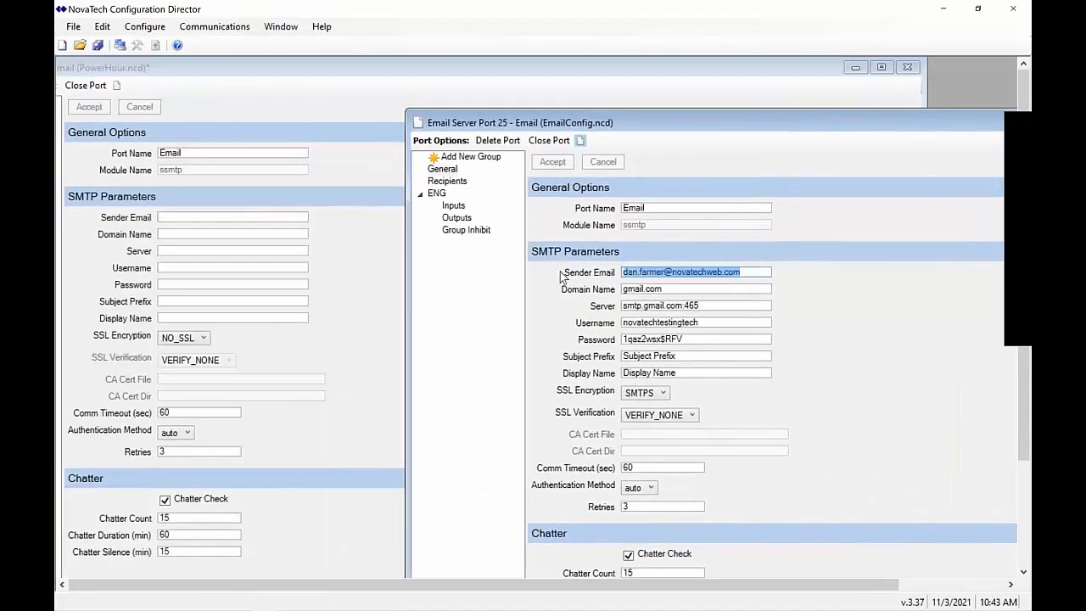
click(238, 217)
key(ctrl+v)
click(950, 328)
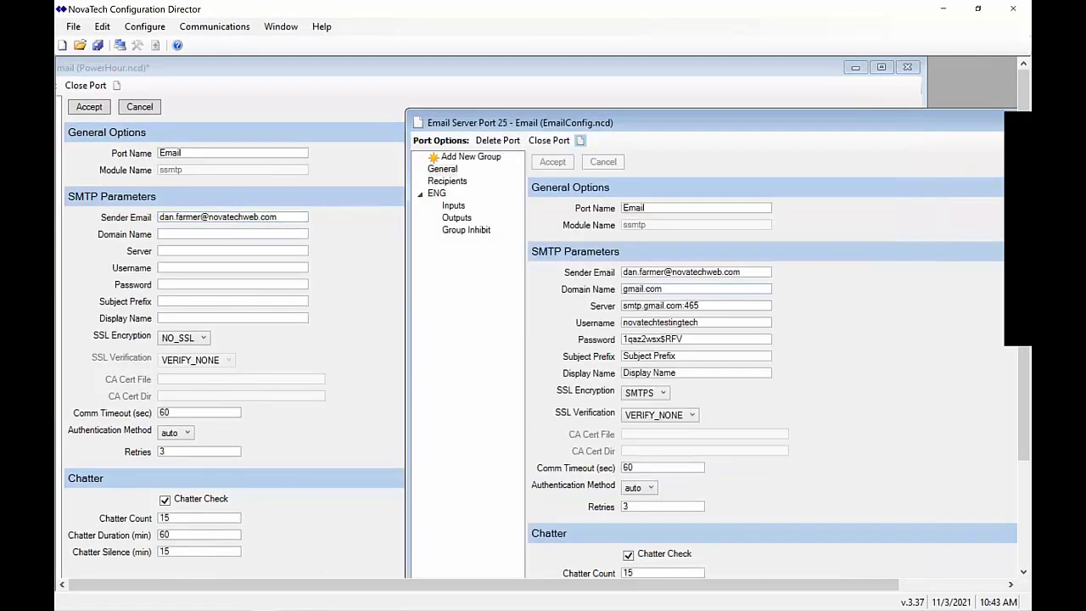
drag(738, 289, 575, 290)
key(ctrl+c)
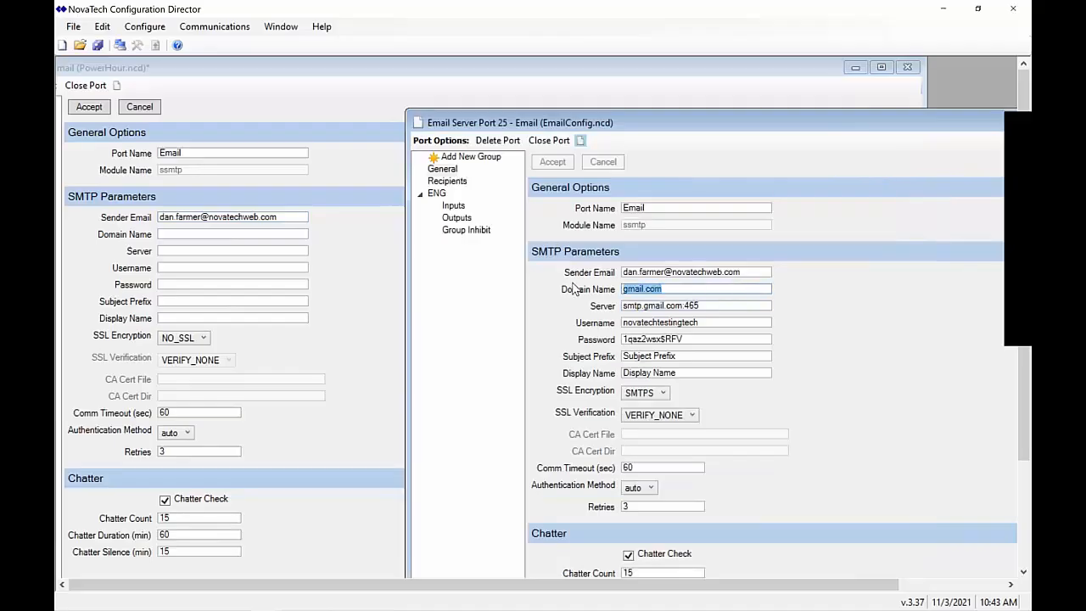
click(258, 234)
key(ctrl+v)
Copy the server smtp.gmail.com:465 and the account username into the PowerHour port
click(965, 329)
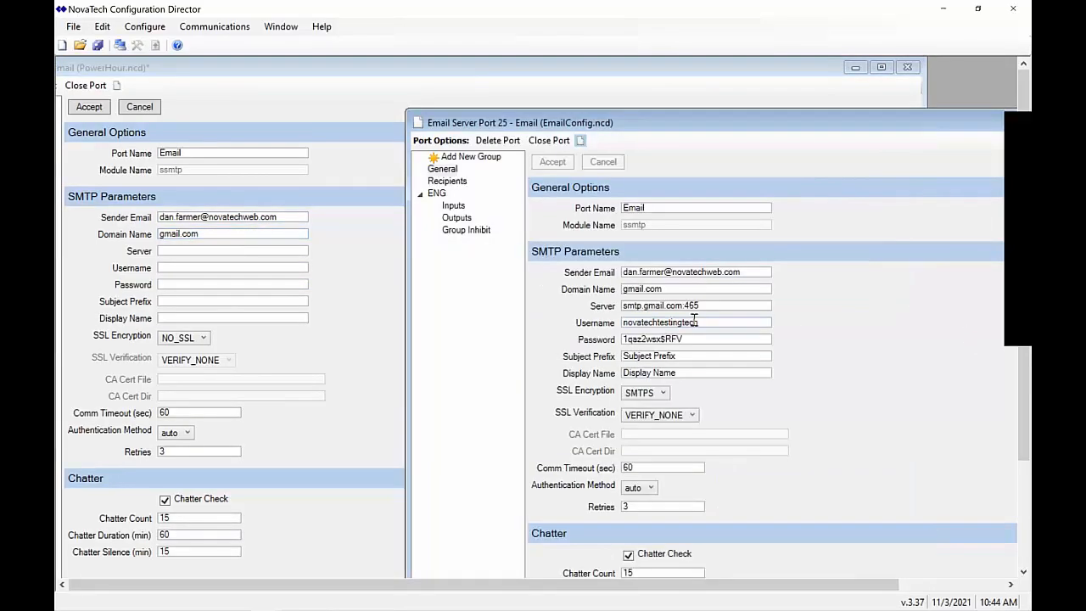
drag(715, 310, 521, 301)
key(ctrl+c)
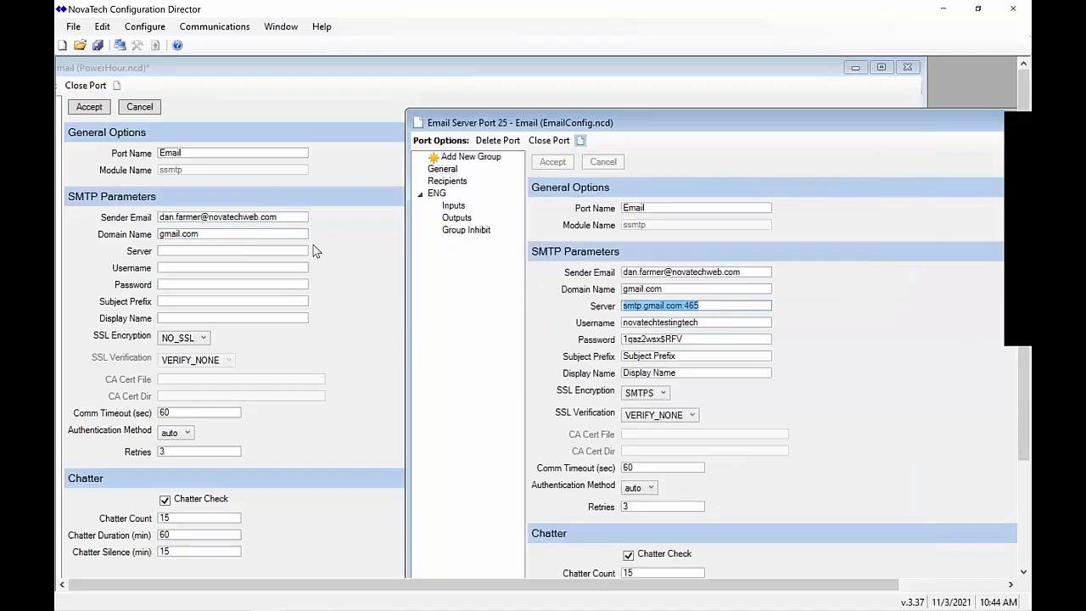
click(237, 252)
key(ctrl+v)
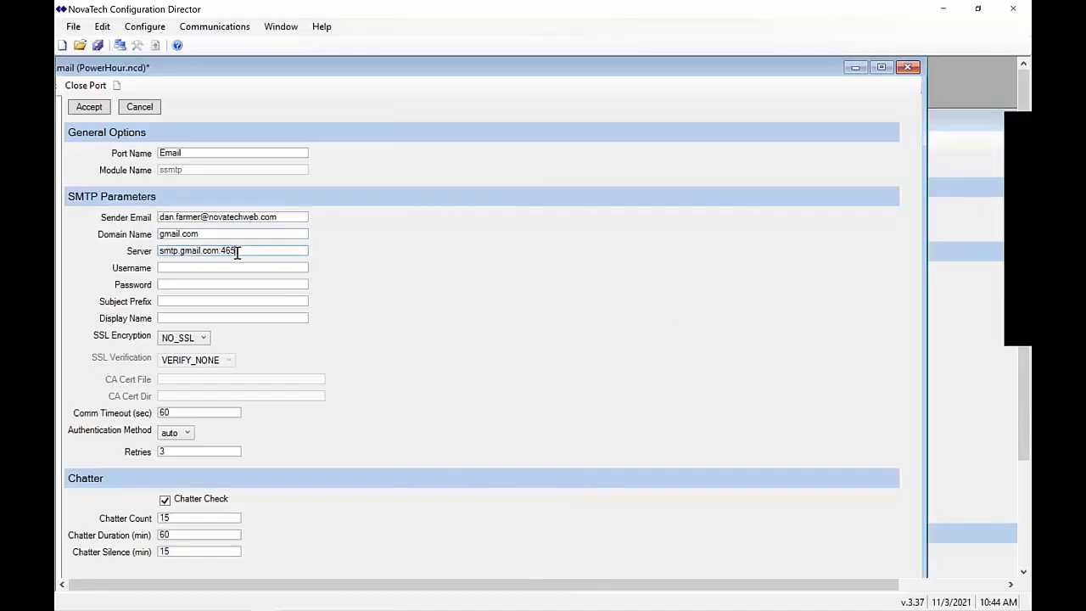
click(942, 350)
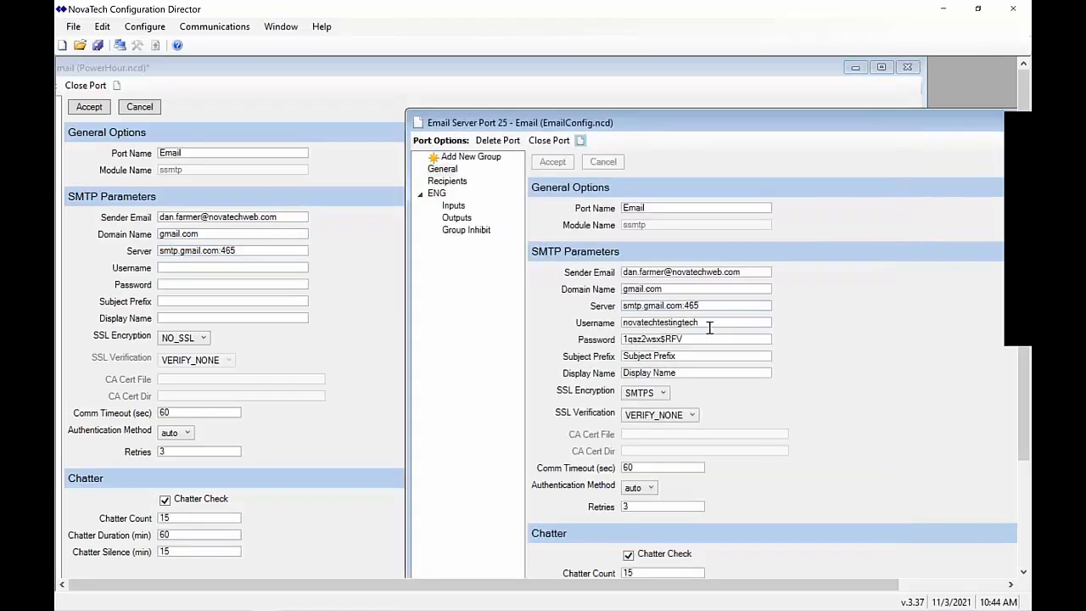
drag(709, 323, 548, 329)
key(ctrl+c)
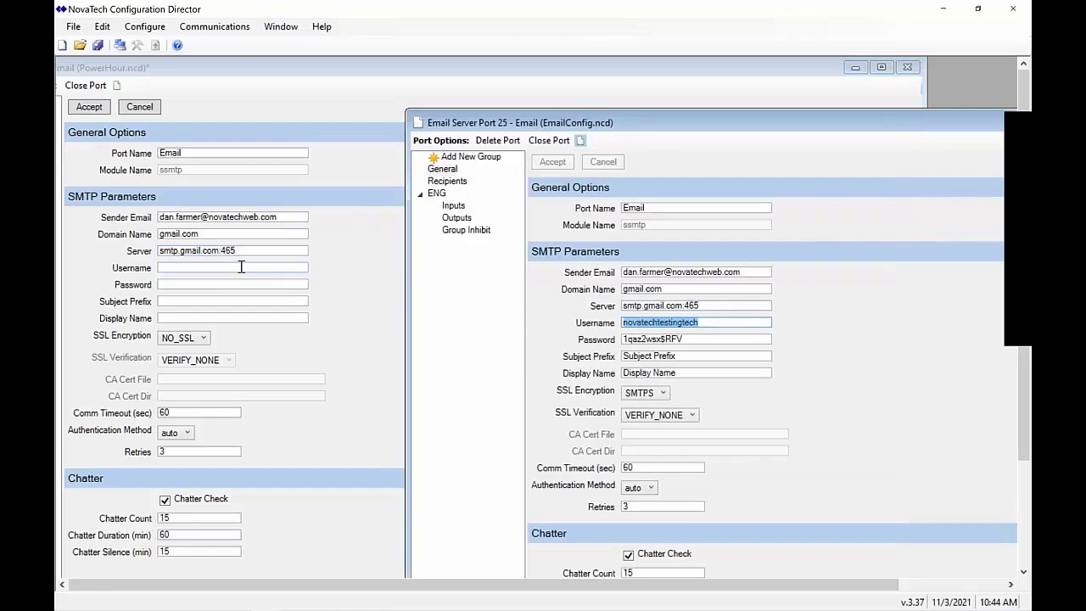
click(237, 268)
key(ctrl+v)
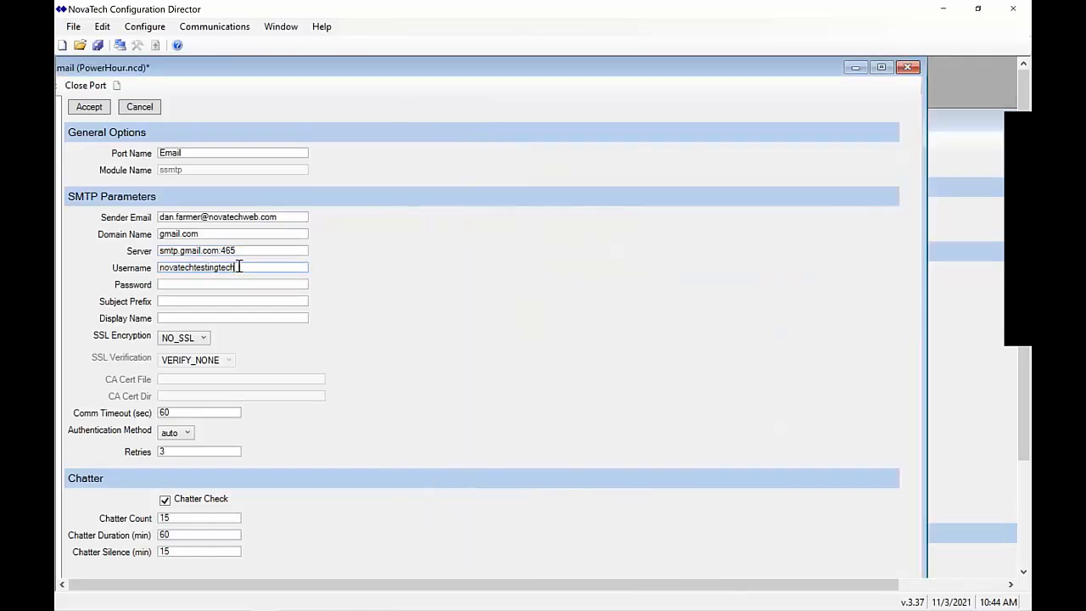
Copy the account password and the Subject Prefix into the PowerHour port
click(930, 390)
drag(699, 340, 515, 331)
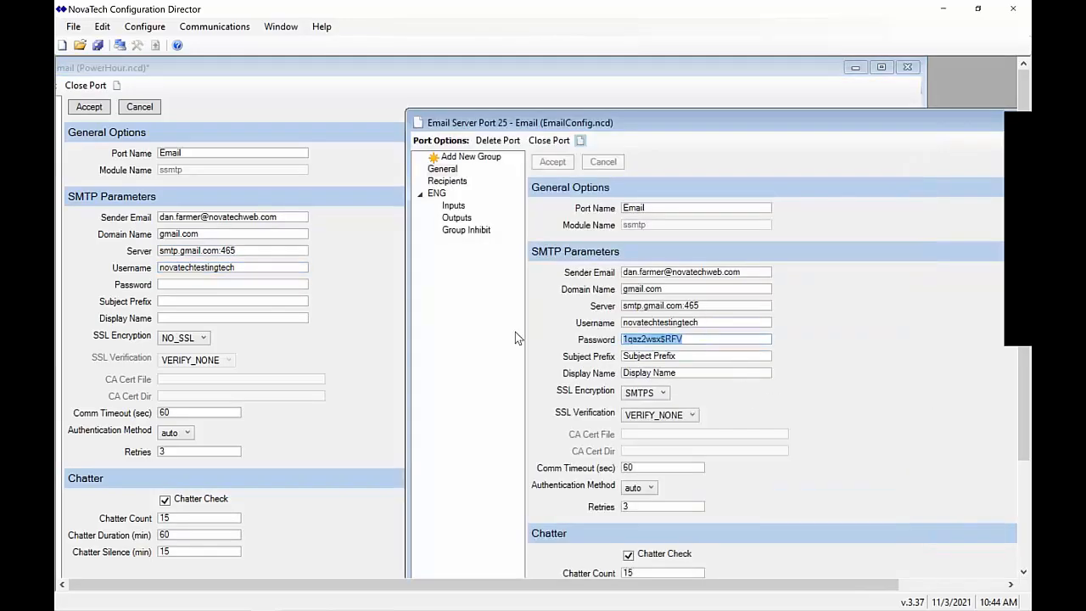
key(ctrl+c)
click(192, 282)
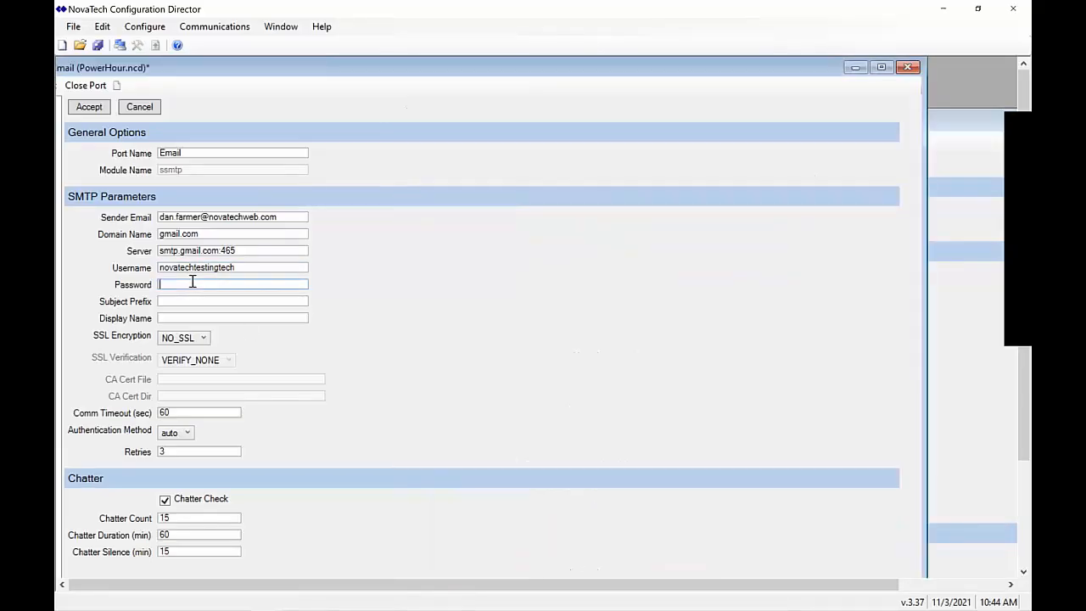
key(ctrl+v)
click(959, 309)
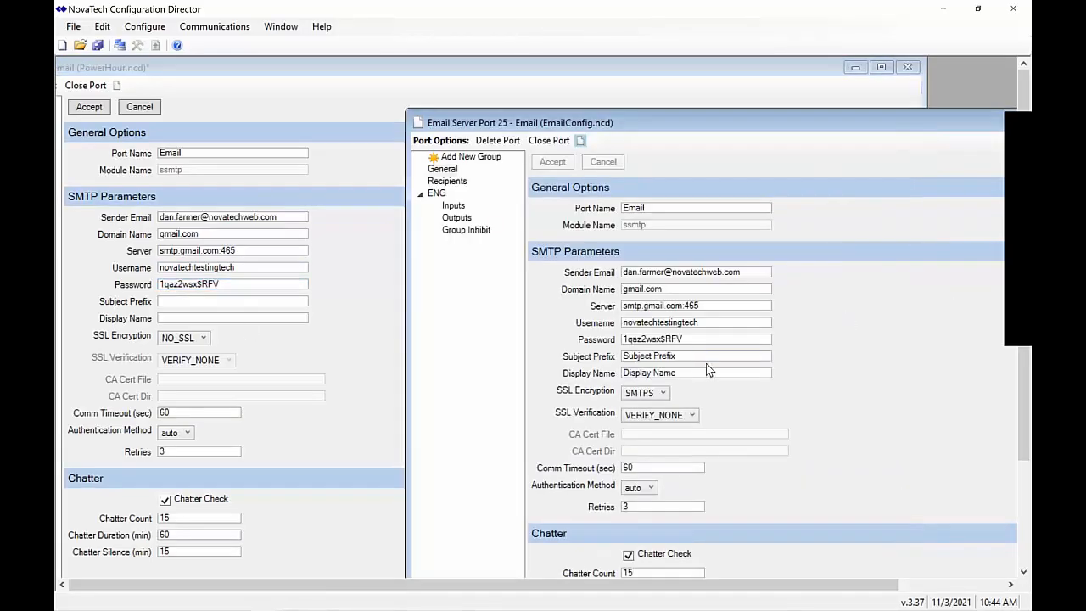
drag(701, 356, 622, 356)
key(ctrl+c)
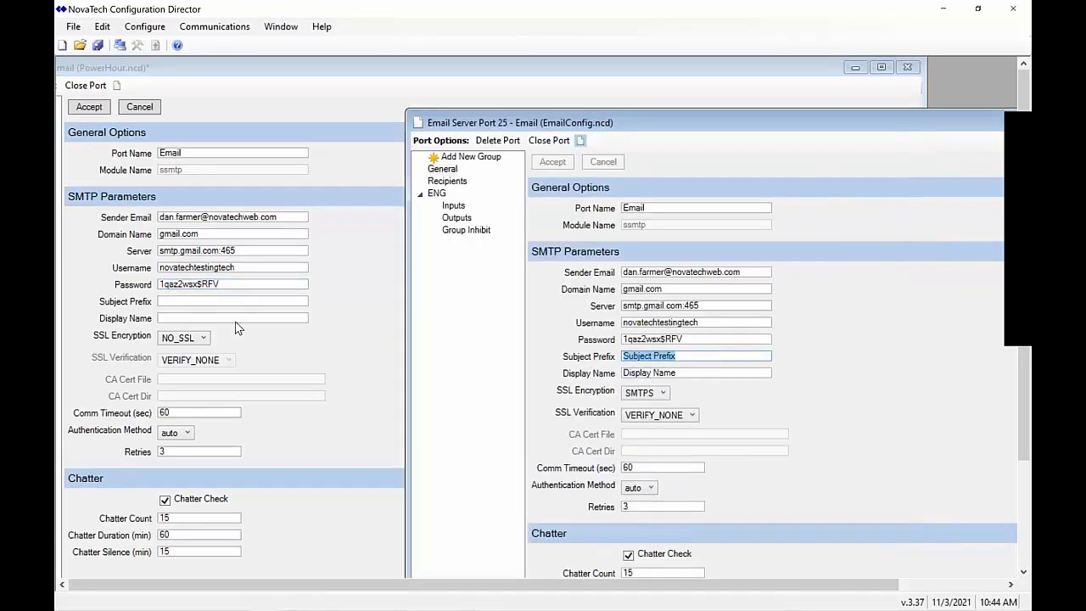
click(240, 301)
key(ctrl+v)
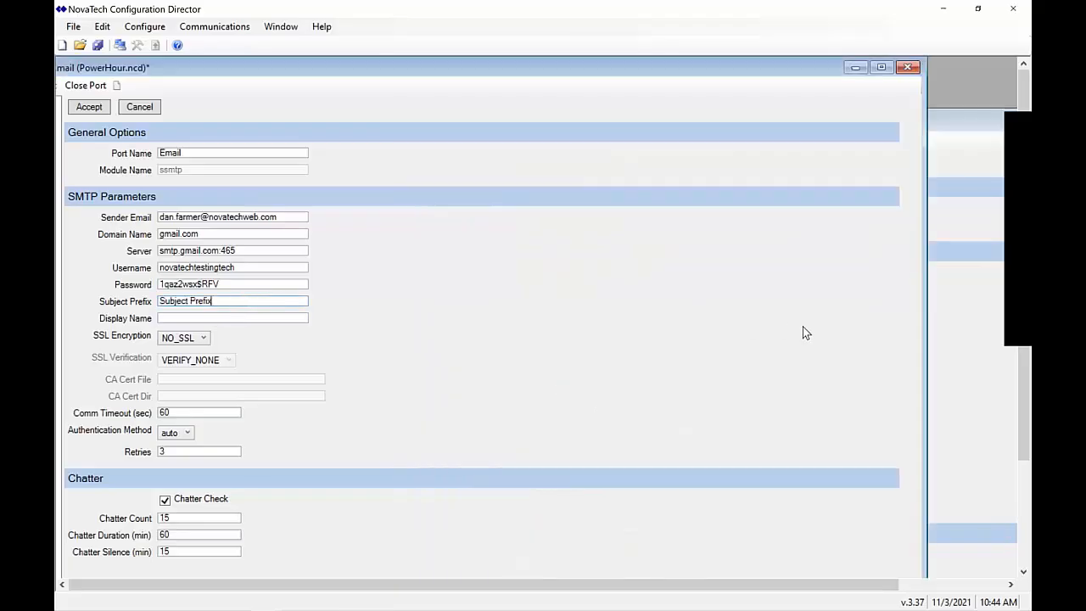
Copy the Display Name and set the PowerHour port's SSL encryption to SMTPS
click(973, 322)
drag(731, 373, 621, 373)
key(ctrl+c)
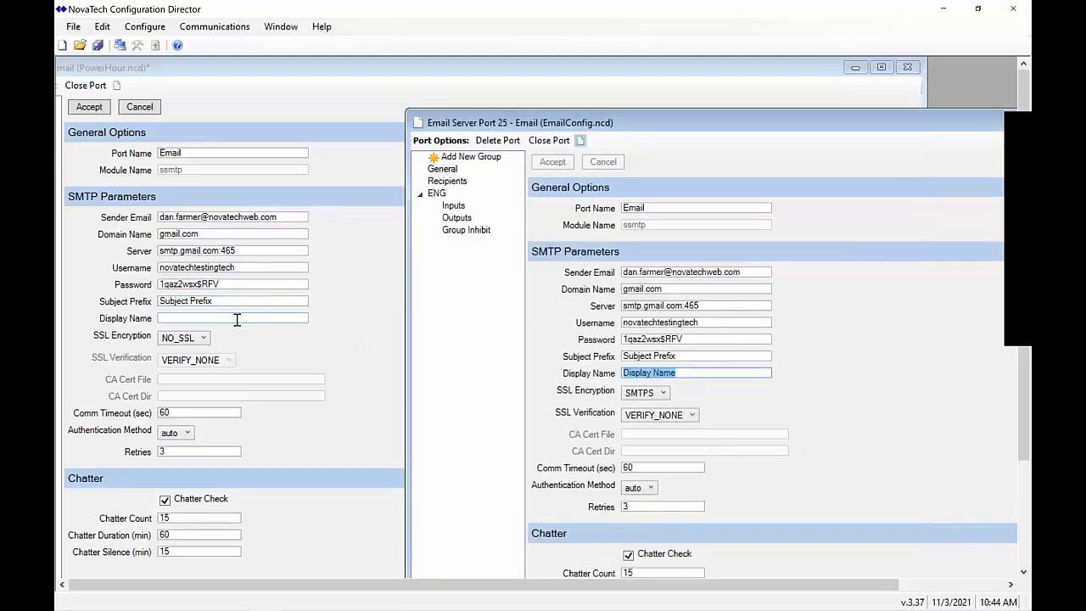
click(237, 318)
key(ctrl+v)
click(971, 337)
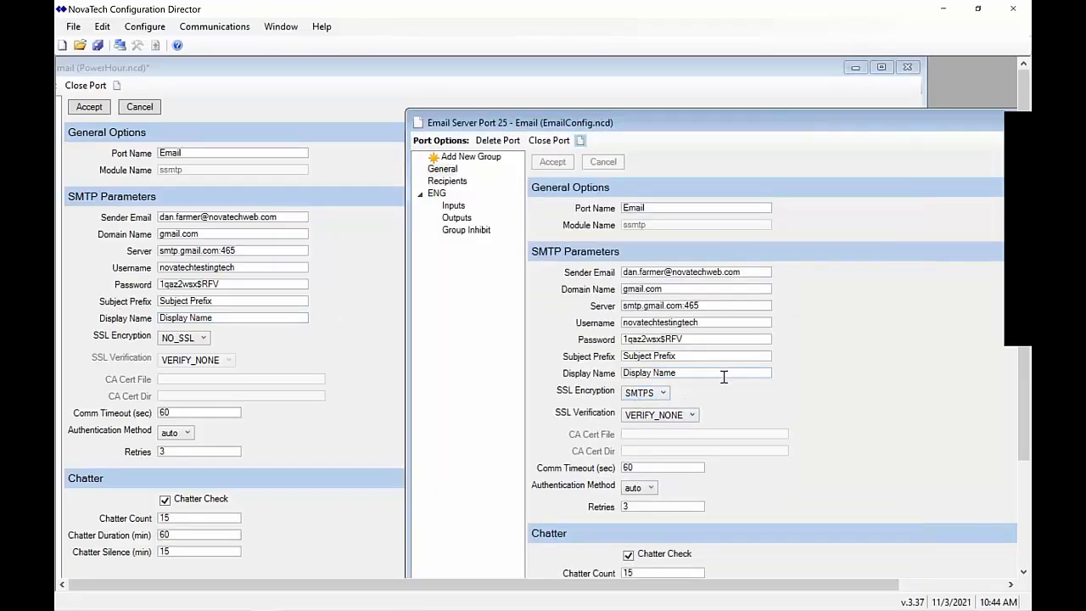
click(182, 342)
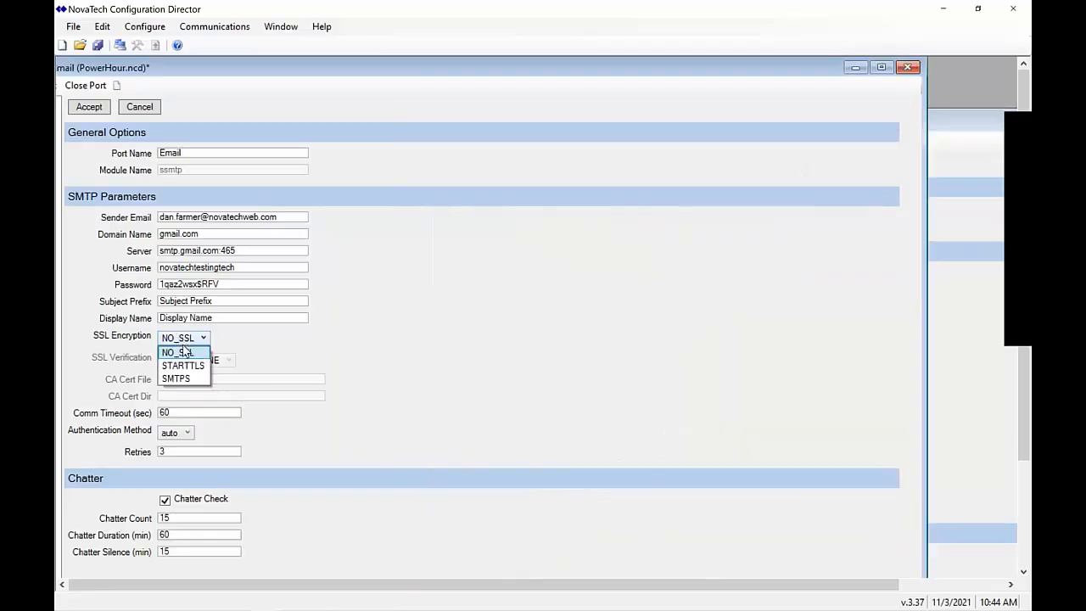
click(176, 379)
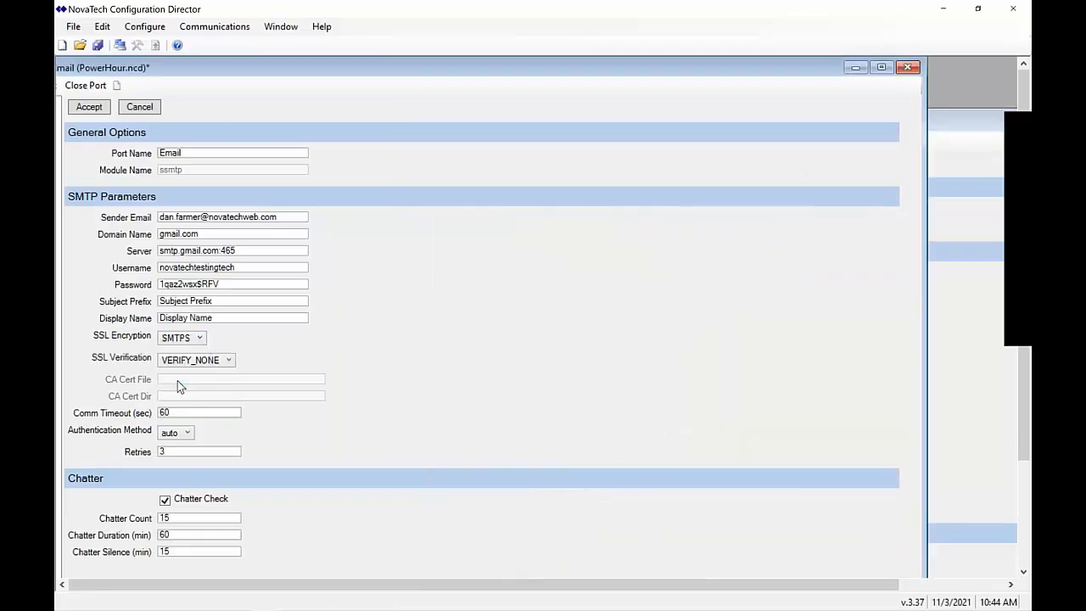
click(943, 336)
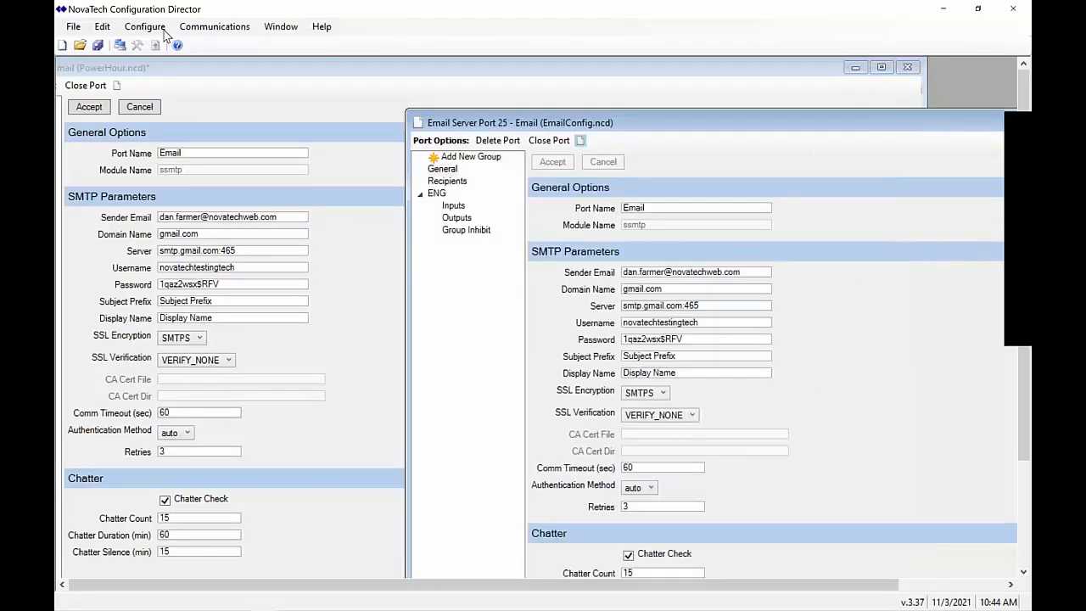
Close EmailConfig.ncd, maximize the PowerHour email port, and accept its SMTP settings
click(73, 27)
mouse_move(119, 128)
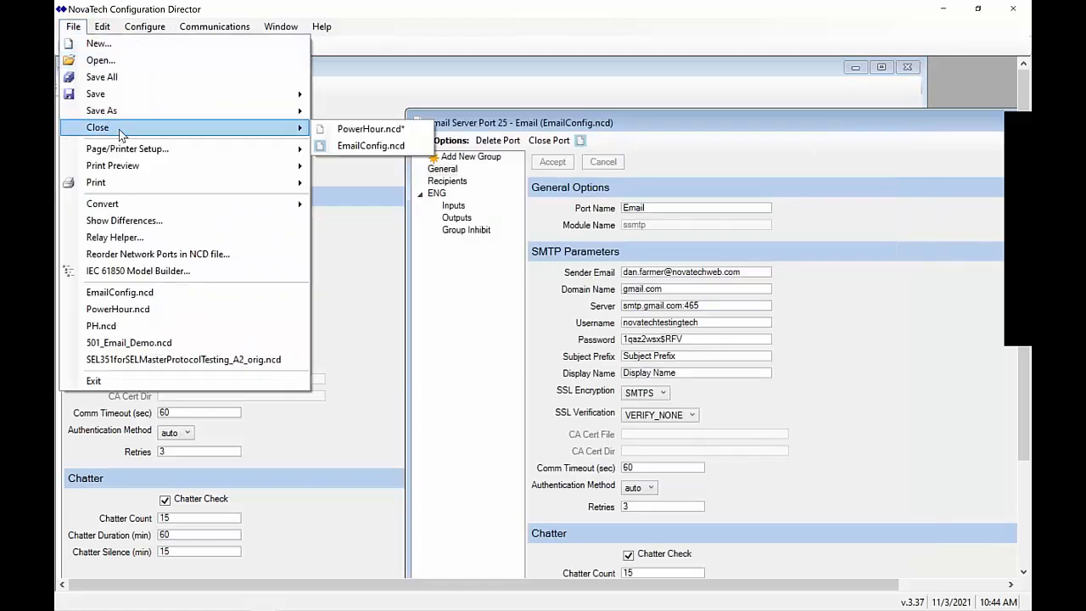
click(342, 151)
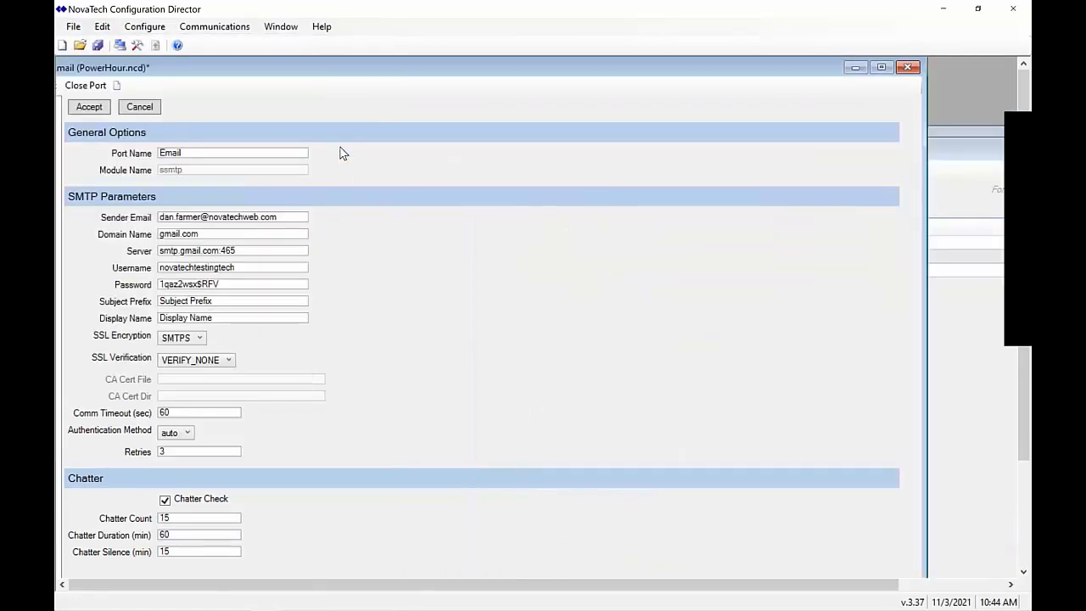
double_click(468, 71)
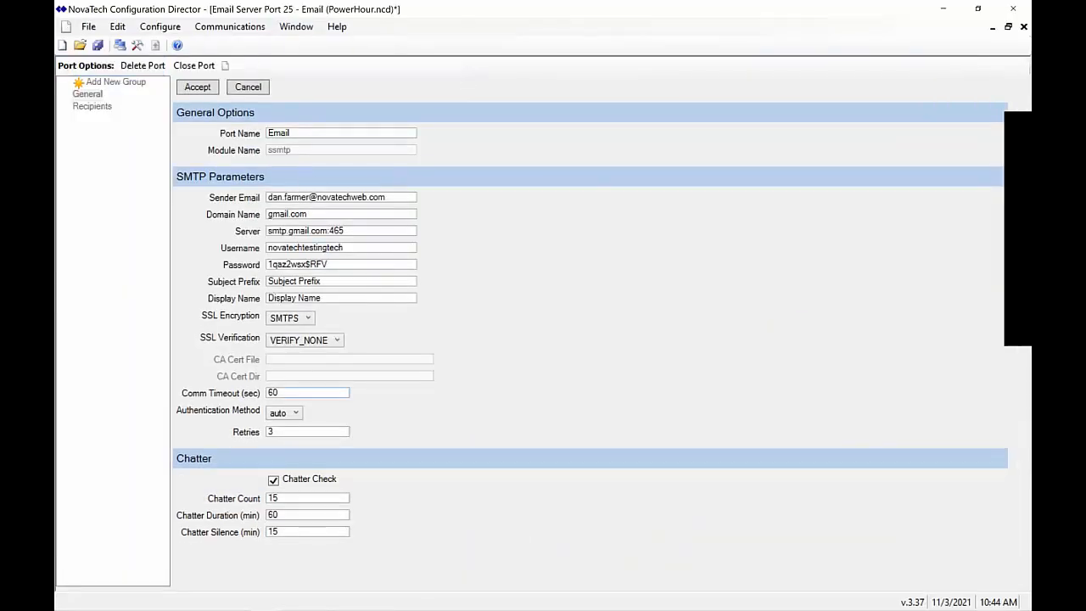
click(204, 89)
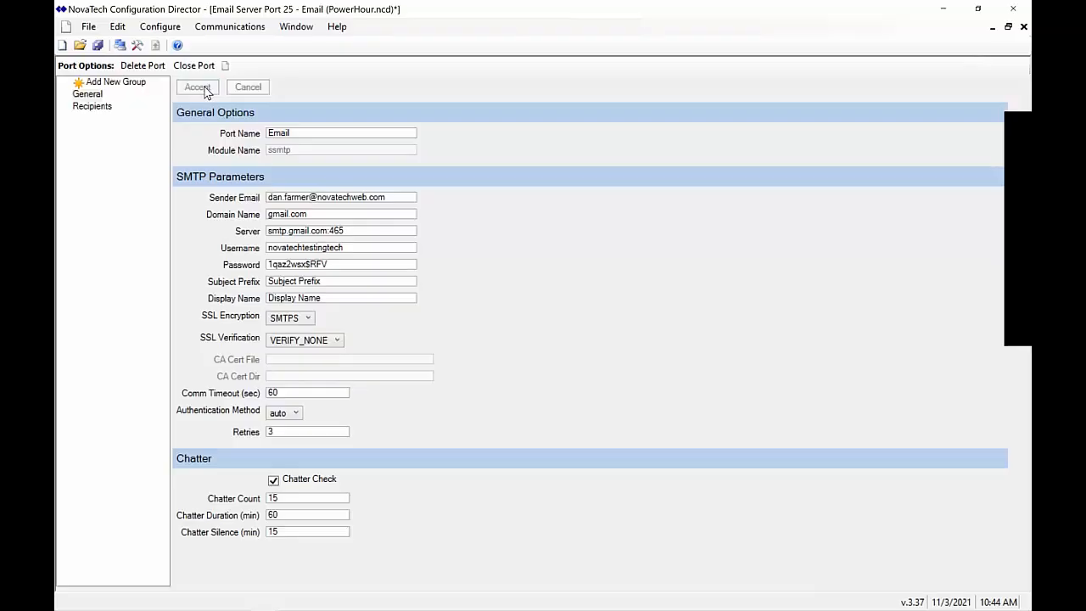
Add a recipient row with the recipient's full name and e-mail address
click(93, 107)
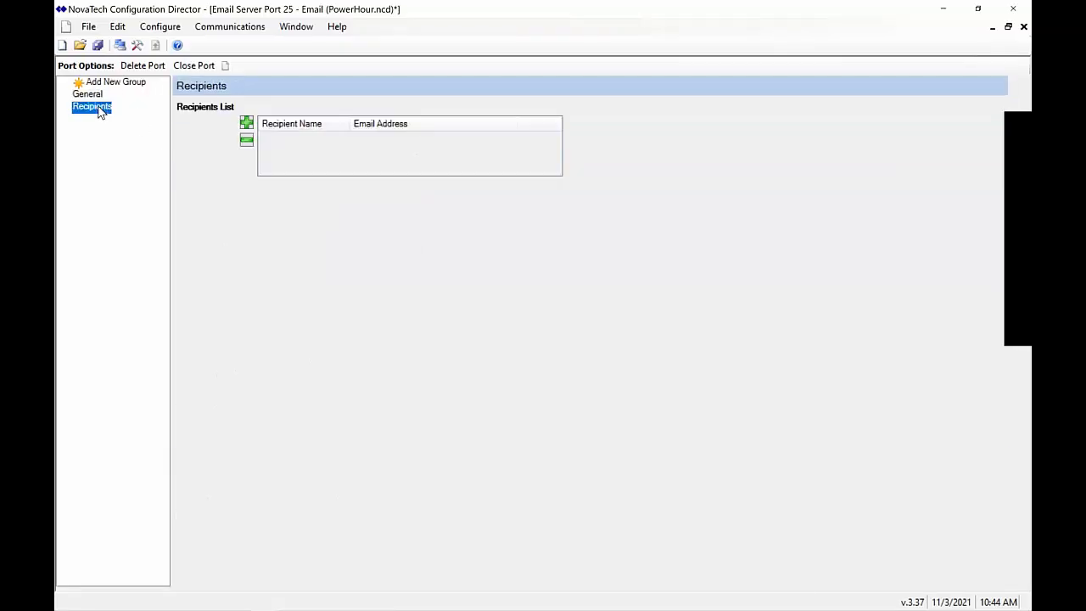
click(251, 129)
click(249, 127)
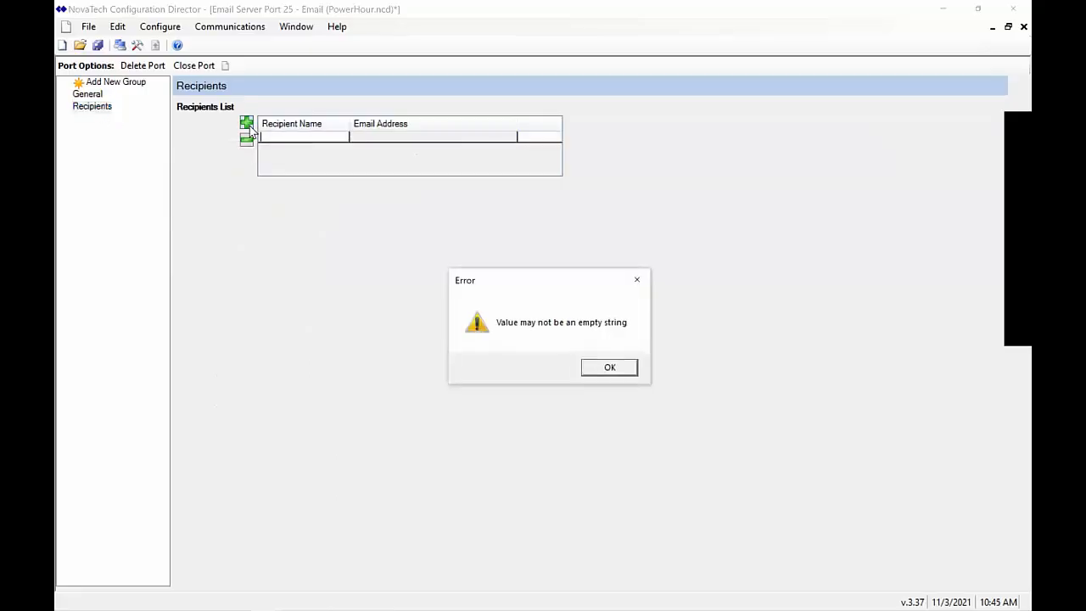
click(633, 367)
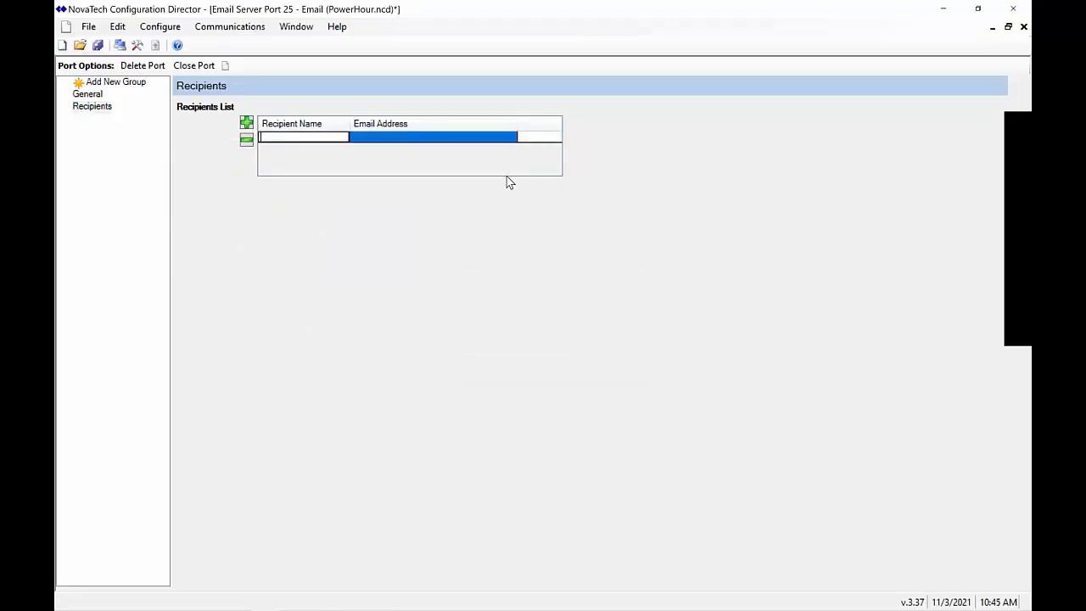
key(Tab)
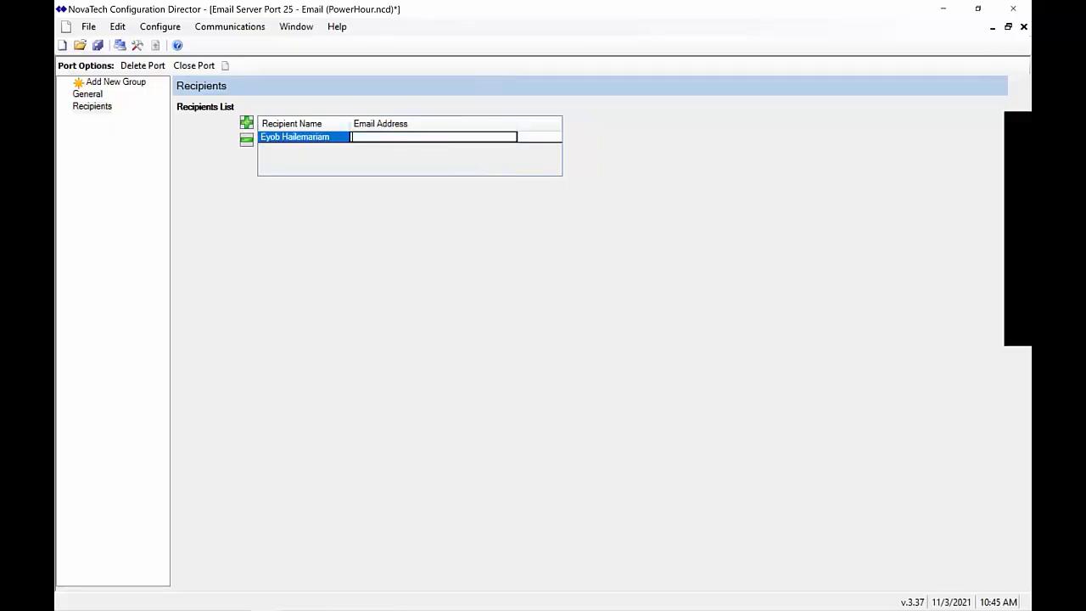
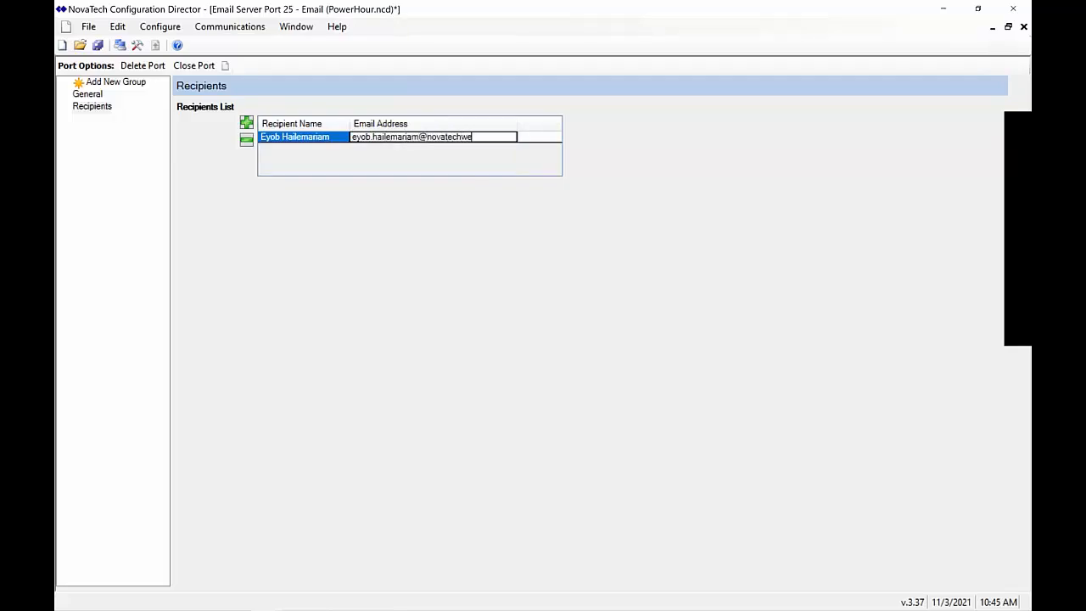
click(386, 248)
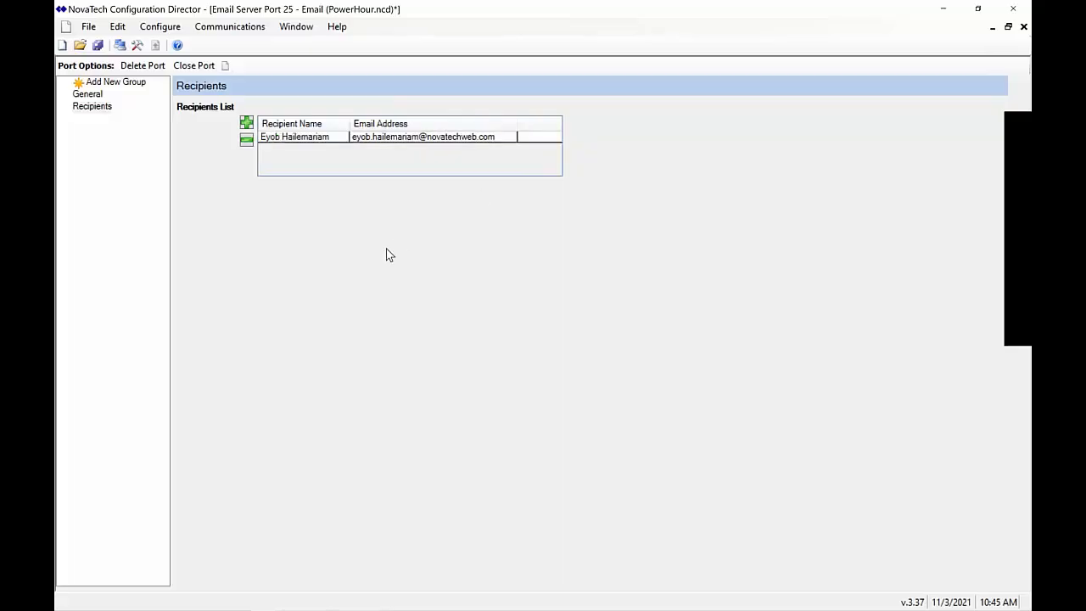
Remove the extra blank recipient row and create a new recipient group
click(246, 124)
click(281, 168)
click(134, 88)
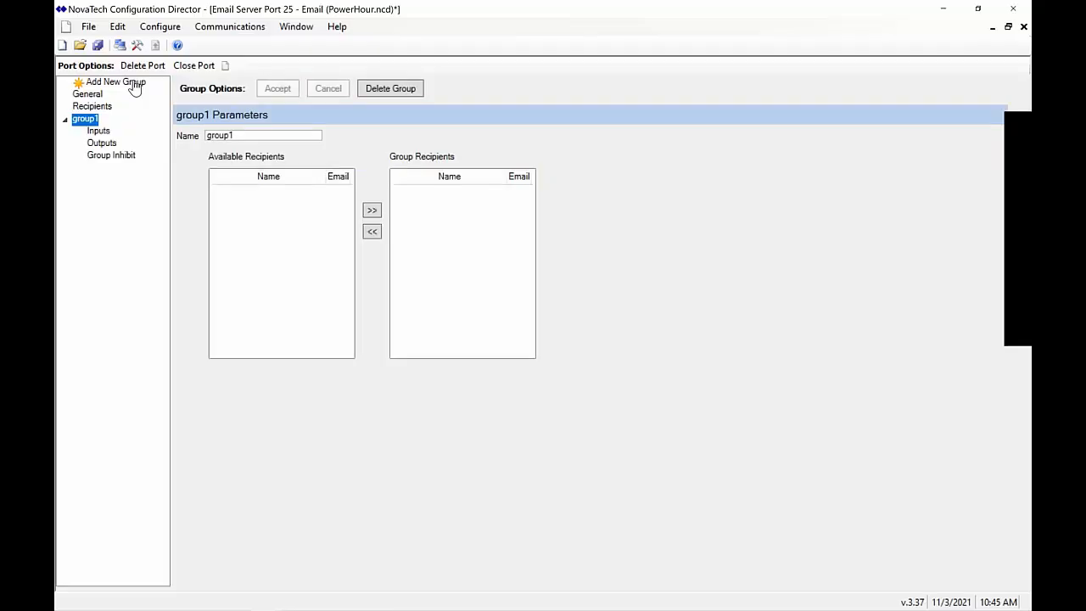
Rename group1 to ENG and confirm the change
double_click(288, 136)
text(ENG)
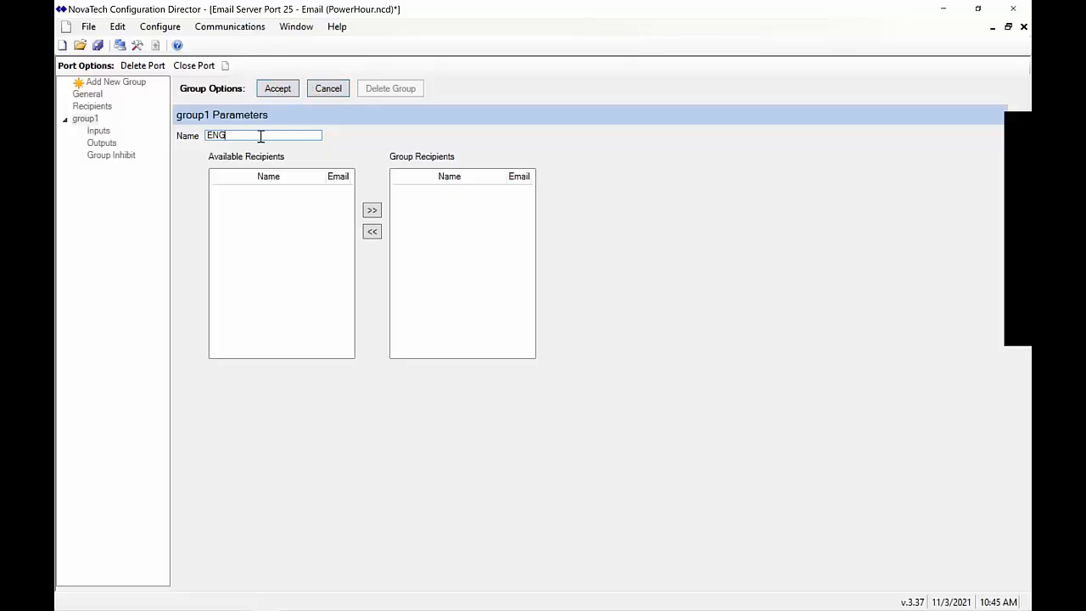
click(278, 90)
click(547, 368)
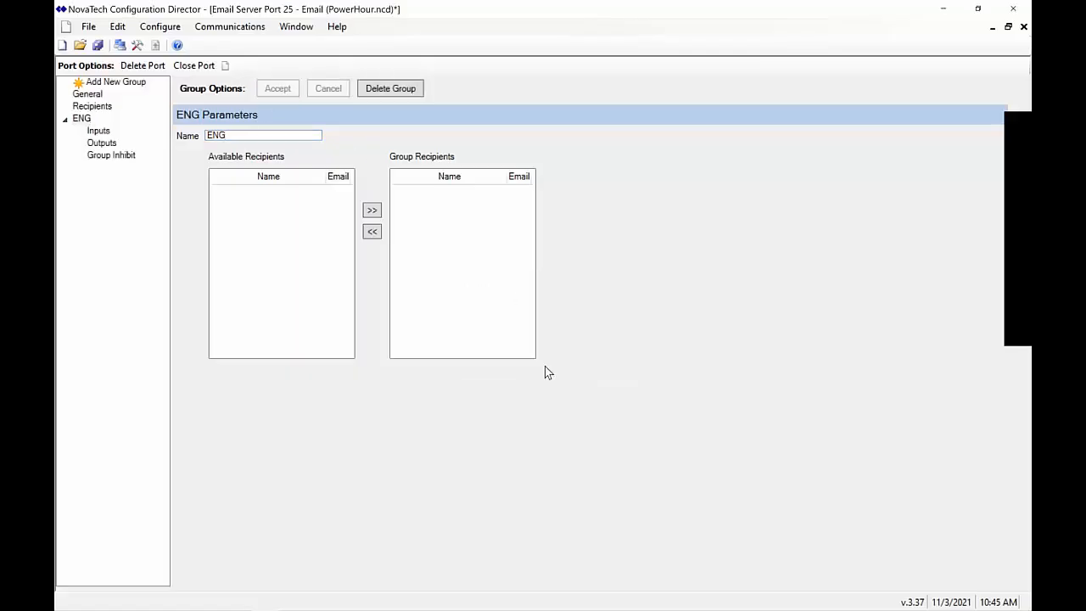
click(98, 132)
click(90, 119)
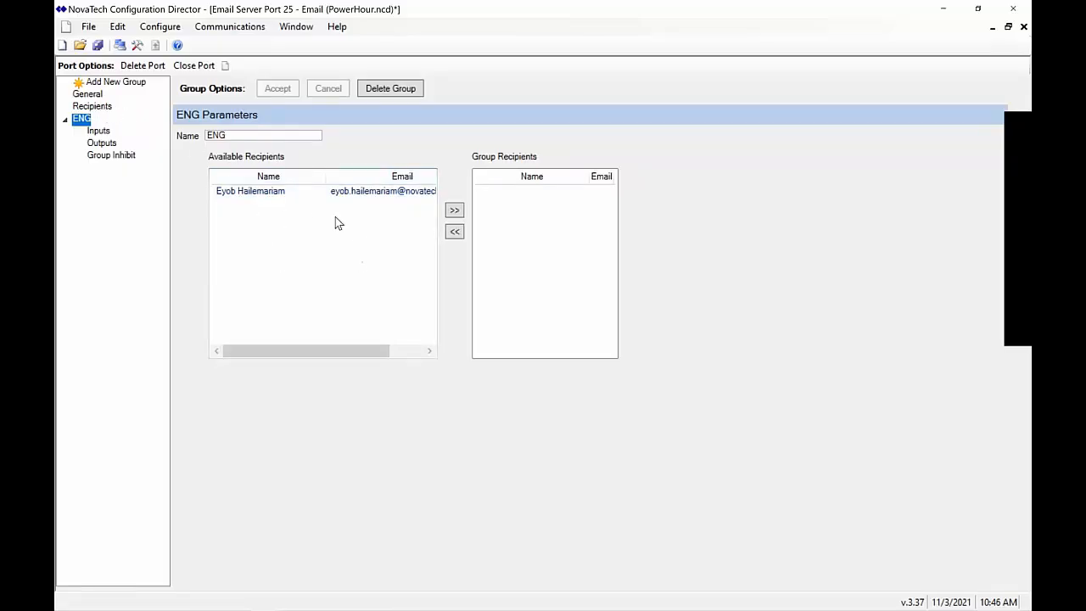
Move the available recipient into the ENG group and confirm the update
click(268, 194)
click(349, 190)
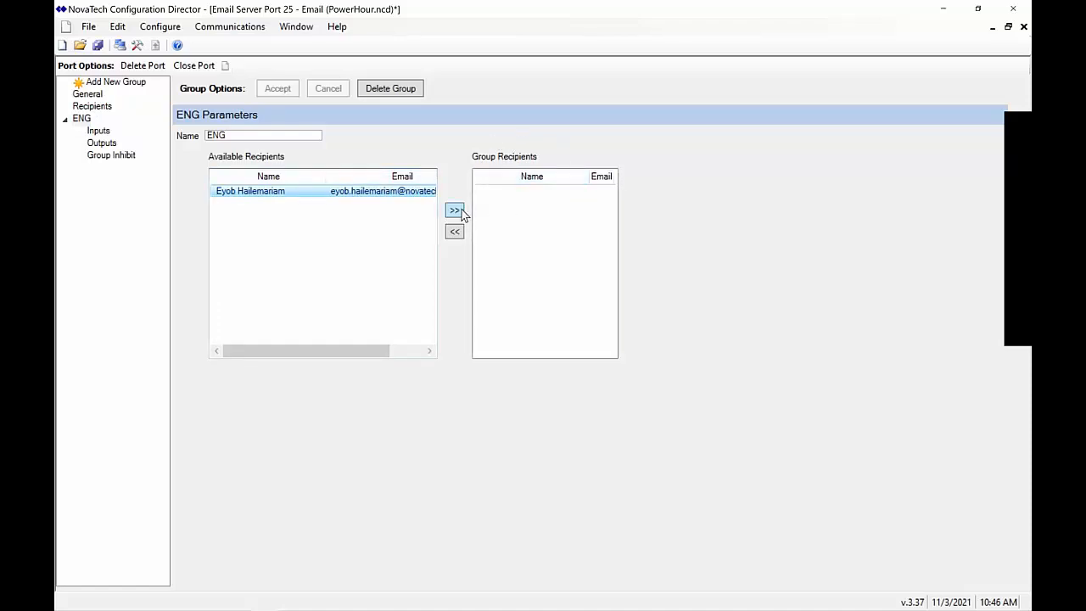
click(456, 211)
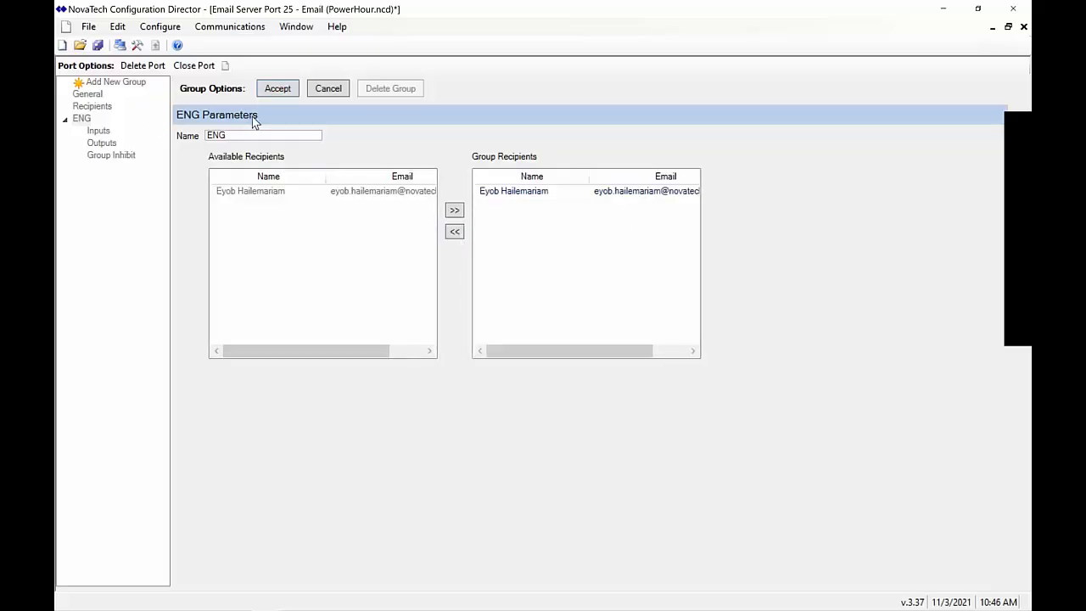
click(274, 91)
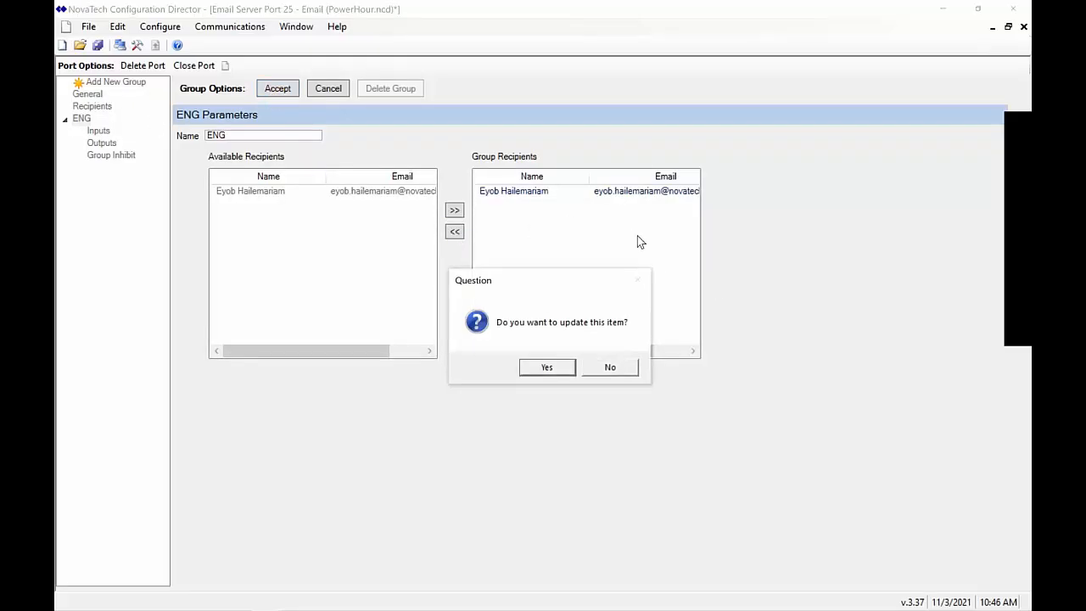
click(561, 369)
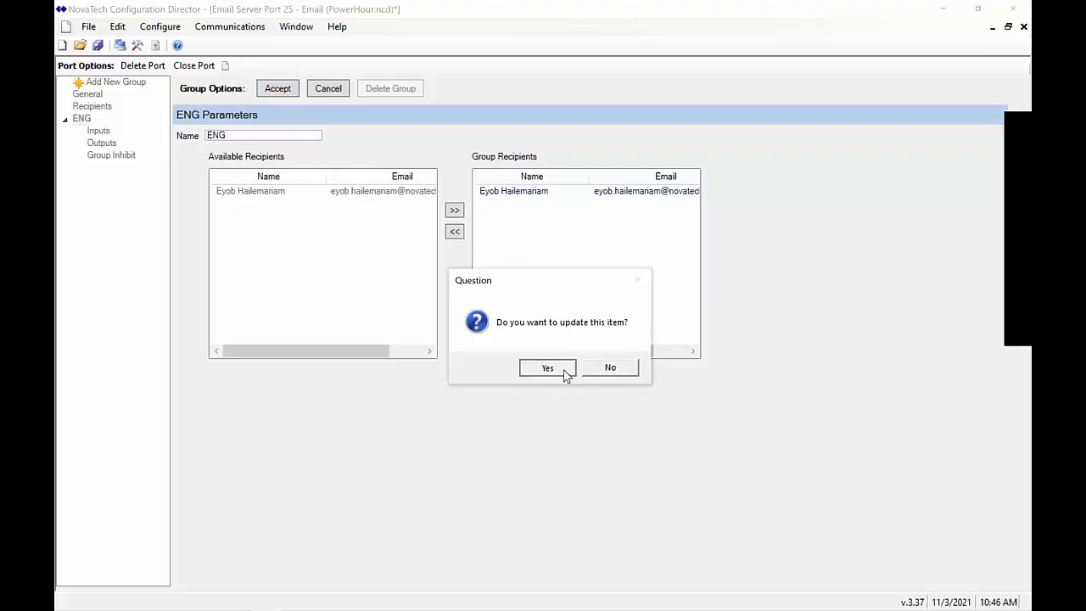
click(97, 132)
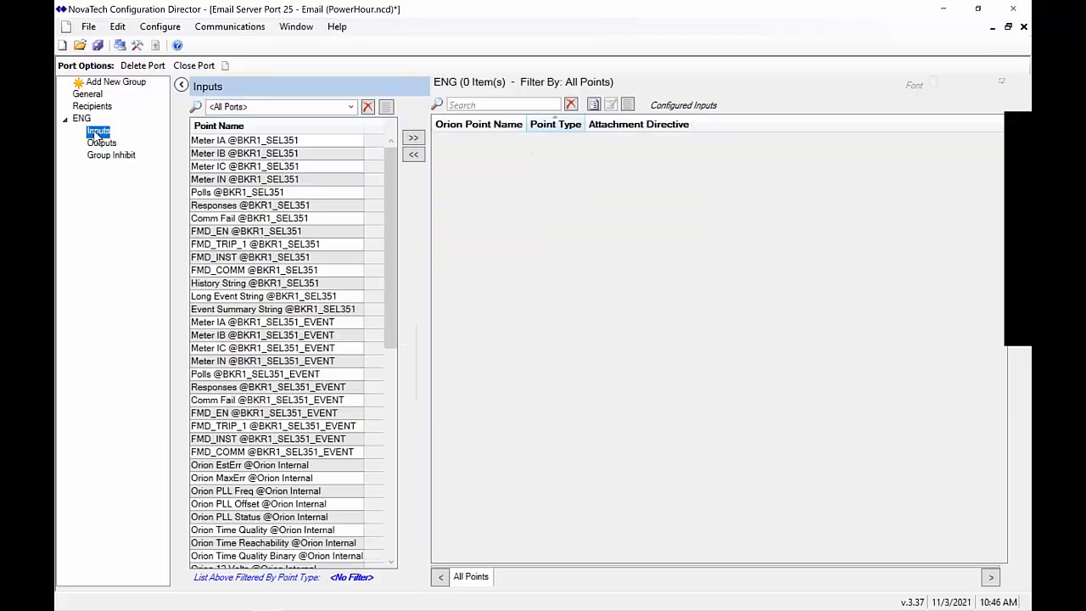
Add BKR1_SEL351's History, Long Event and Event Summary strings to ENG's inputs
click(313, 310)
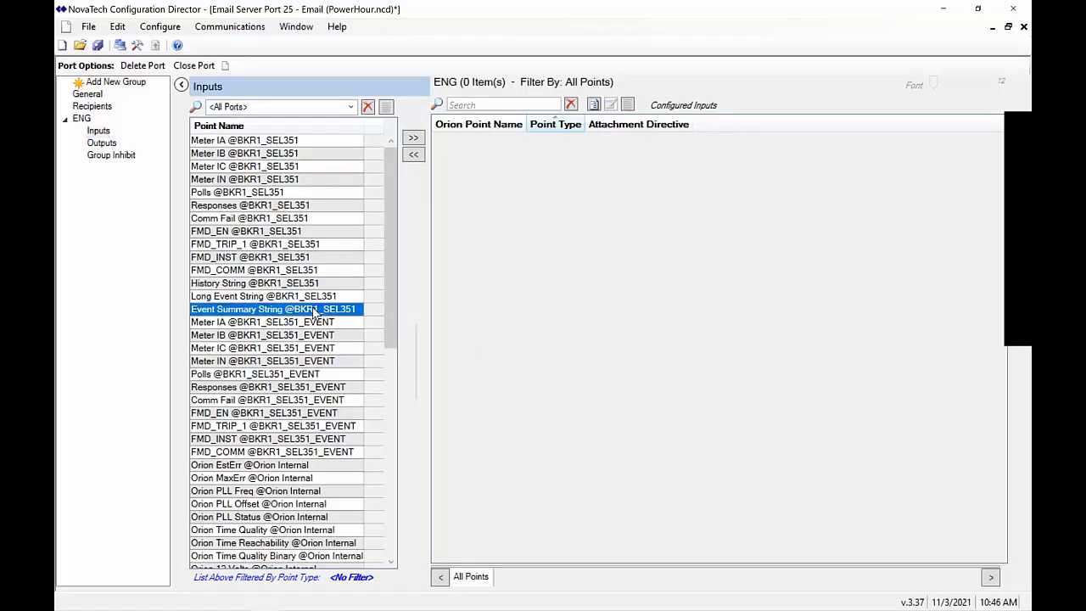
click(349, 106)
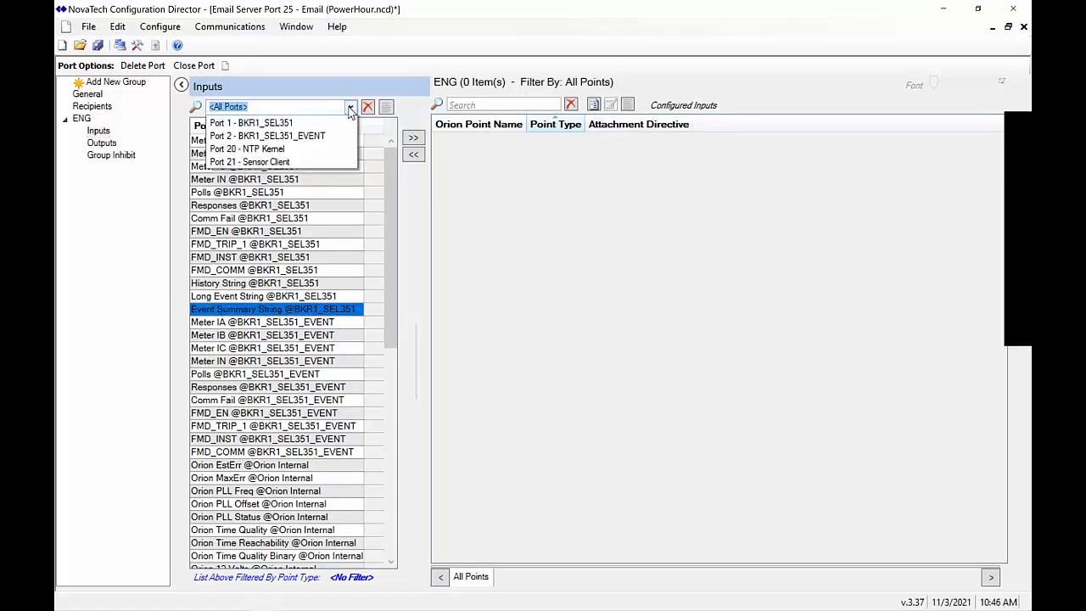
click(320, 139)
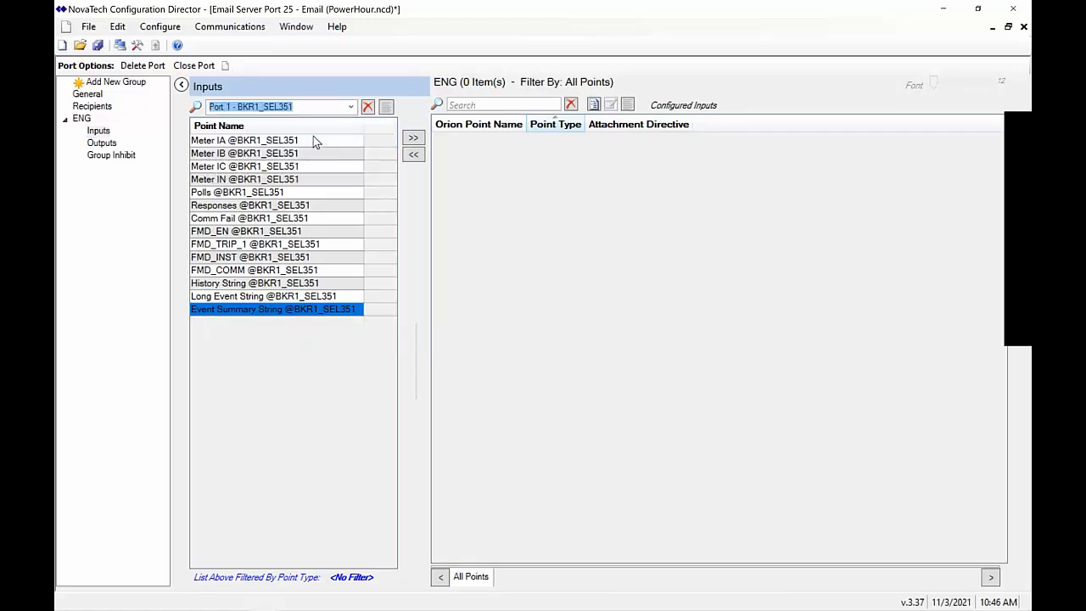
click(311, 179)
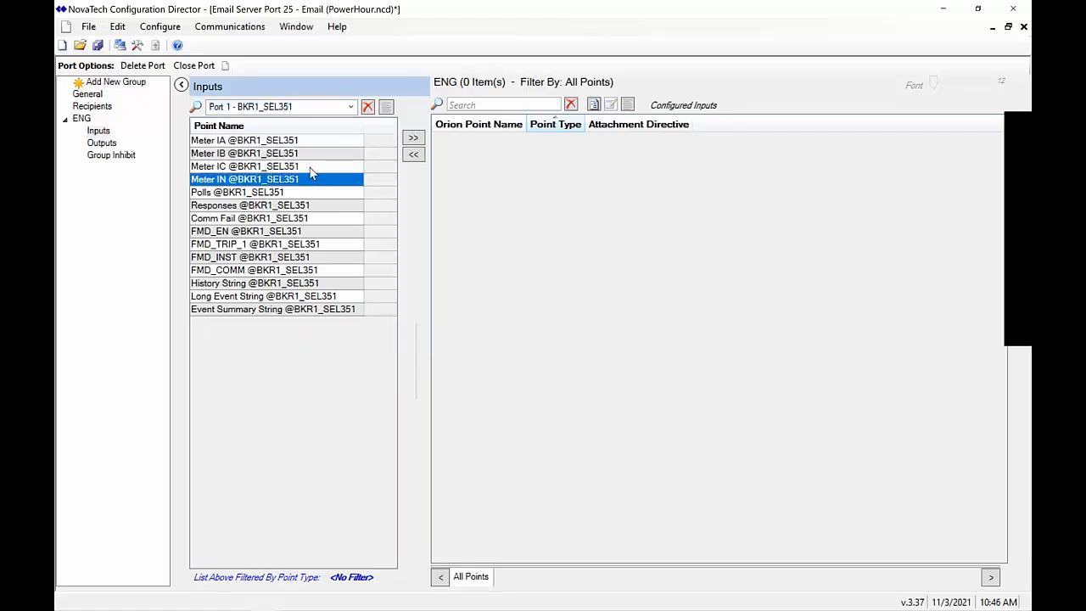
drag(311, 173, 316, 149)
click(273, 231)
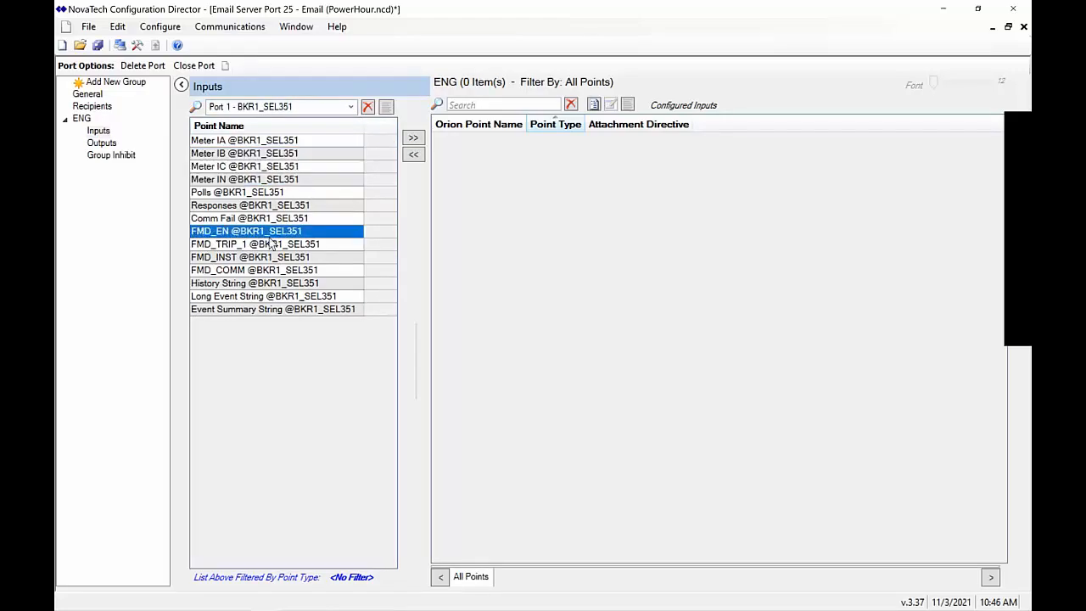
drag(271, 244, 271, 274)
click(301, 221)
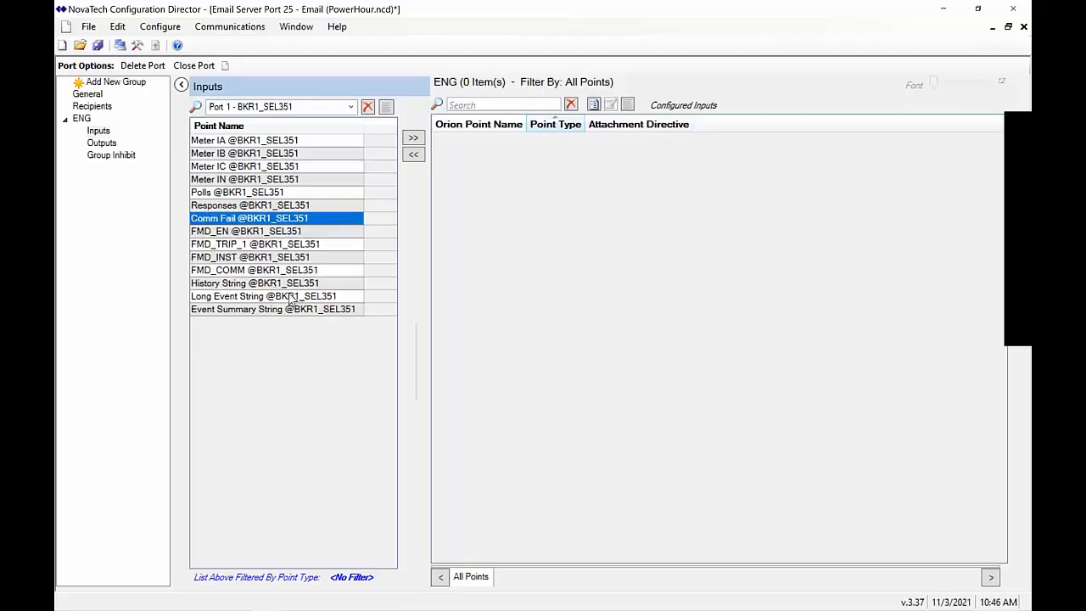
drag(305, 285, 299, 314)
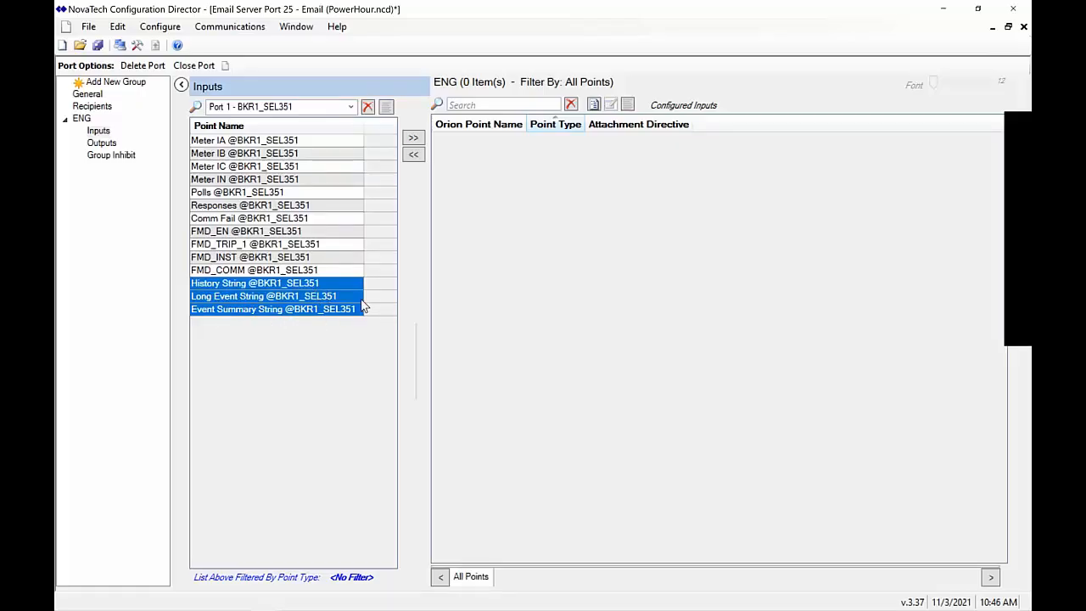
click(414, 138)
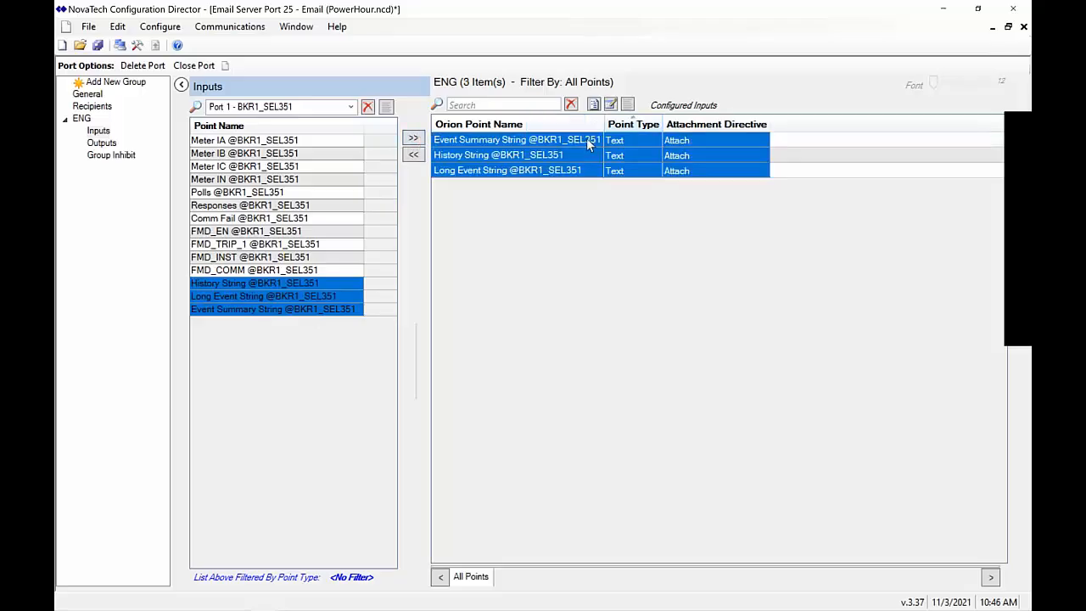
Keep Attach as the attachment directive and save PowerHour.ncd
click(638, 142)
click(684, 150)
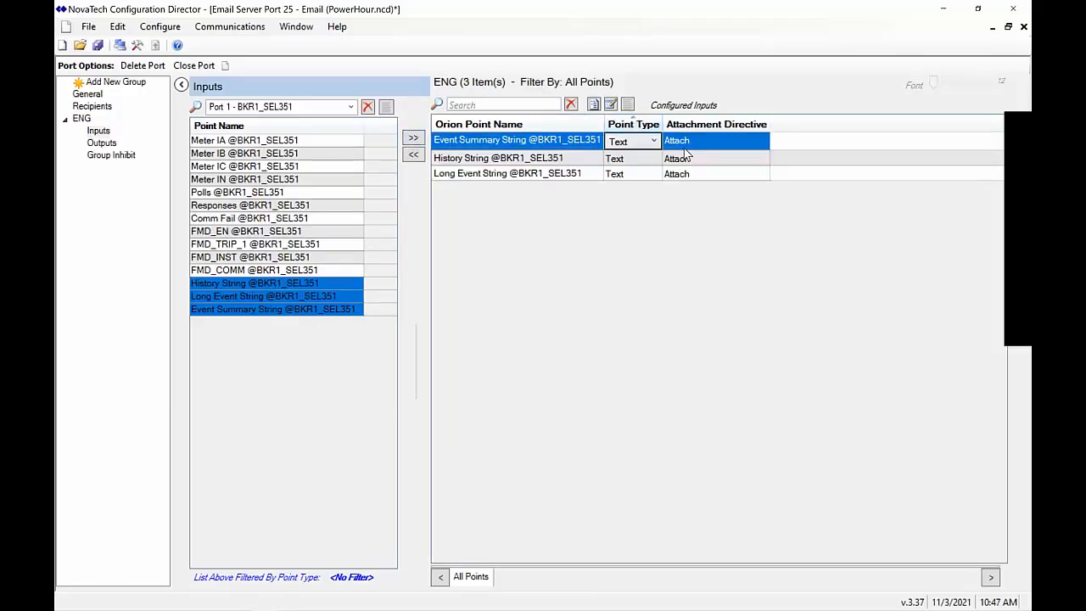
click(702, 143)
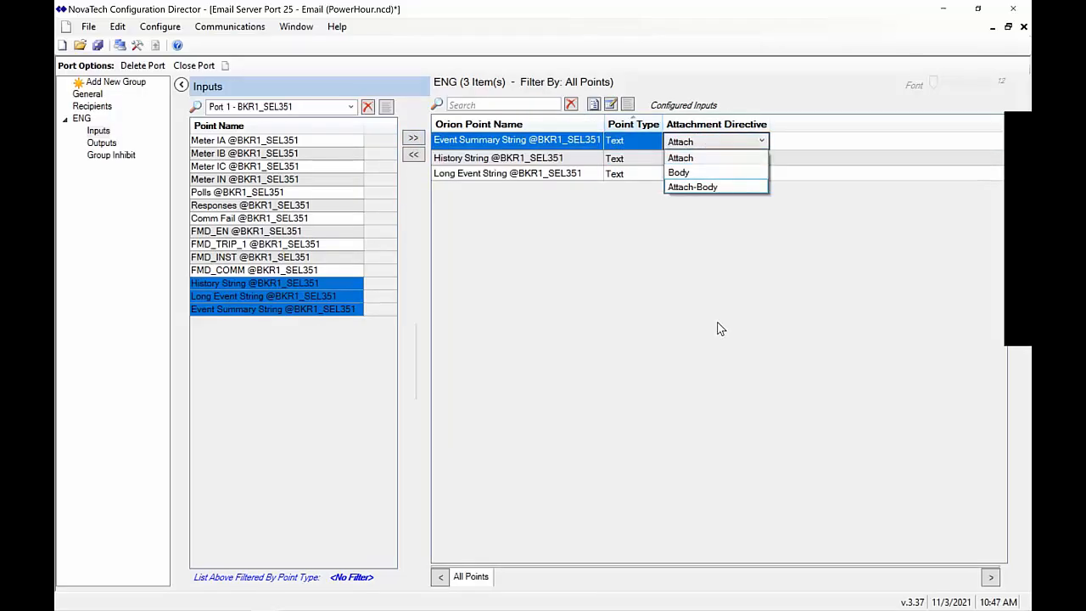
click(688, 161)
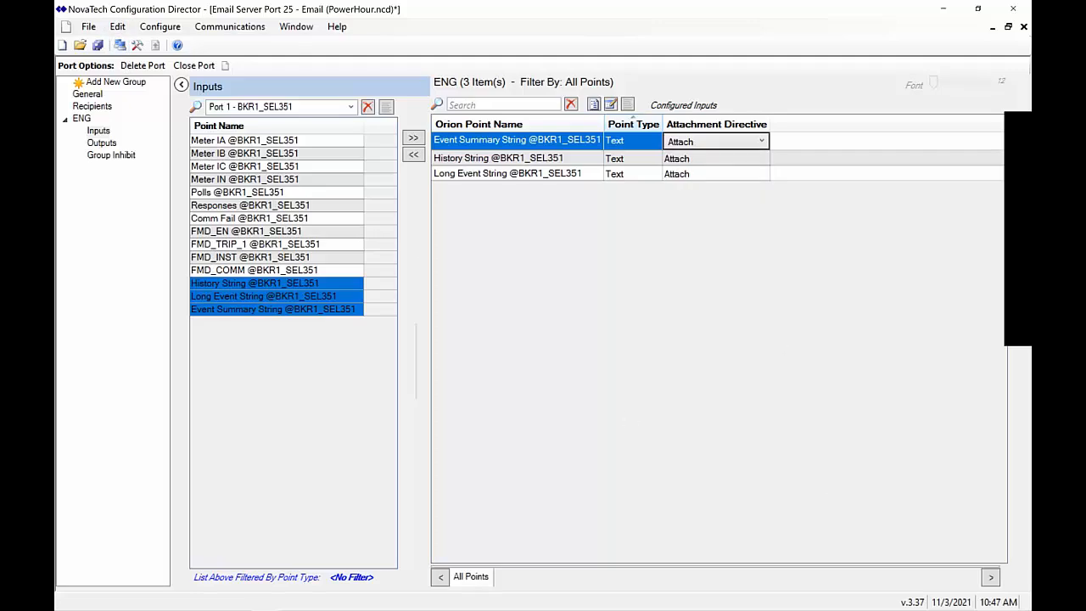
click(98, 46)
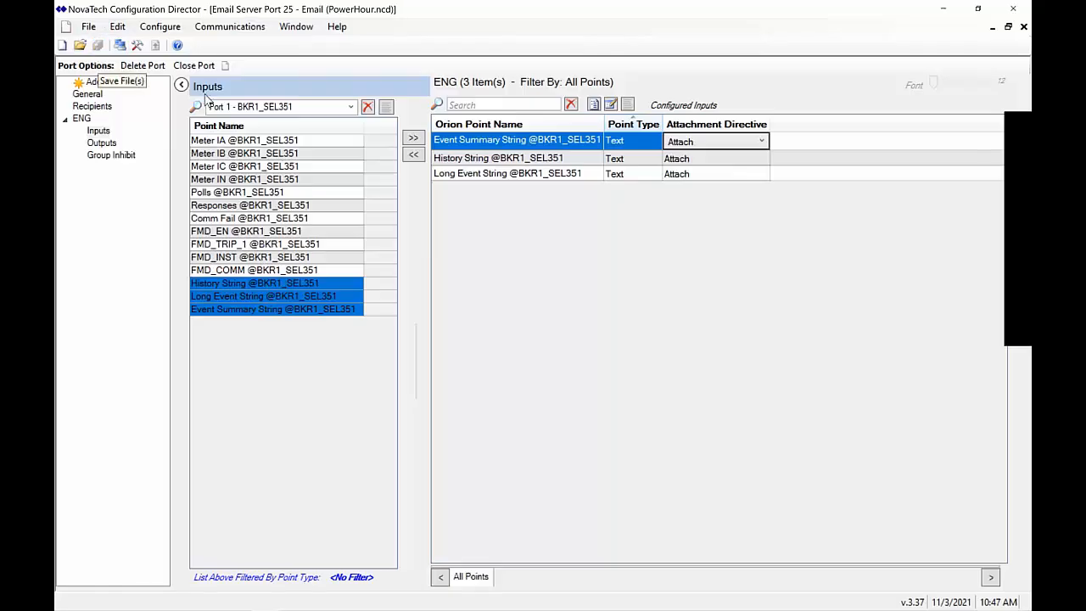
key(alt+Tab)
click(309, 299)
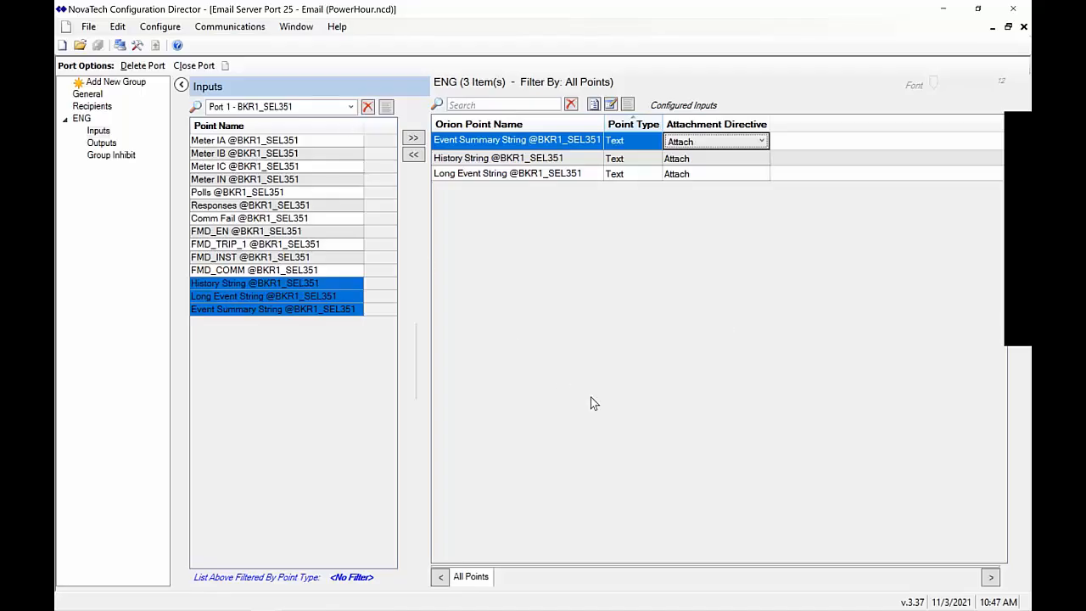
key(alt+Tab)
key(alt+Tab)
key(alt+Tab)
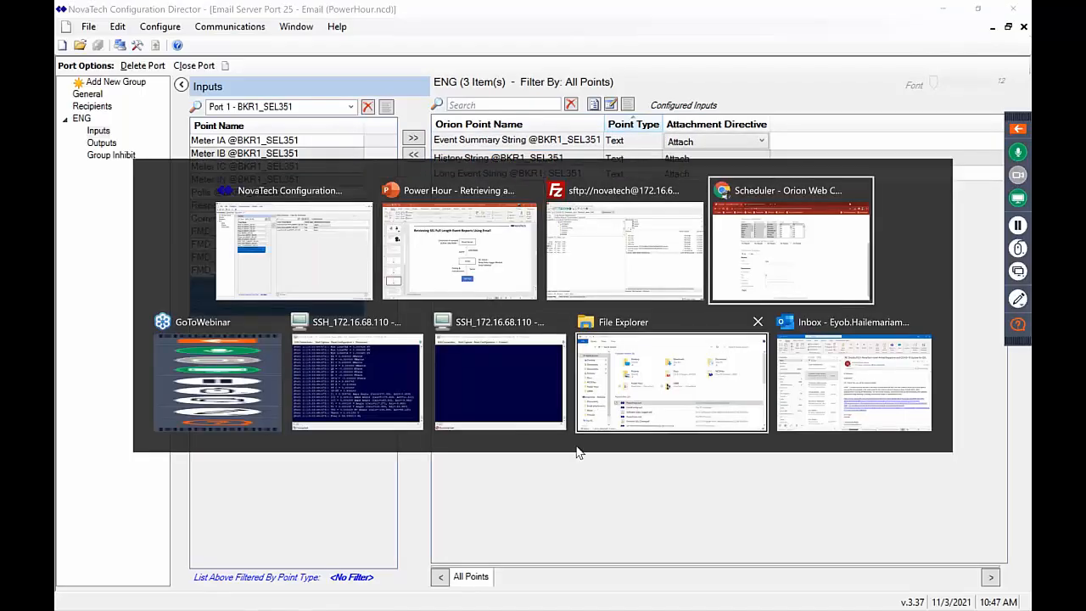
Upload PowerHour.ncd from File Explorer to the Orion's Files page and send it
scroll(632, 334, up, 3)
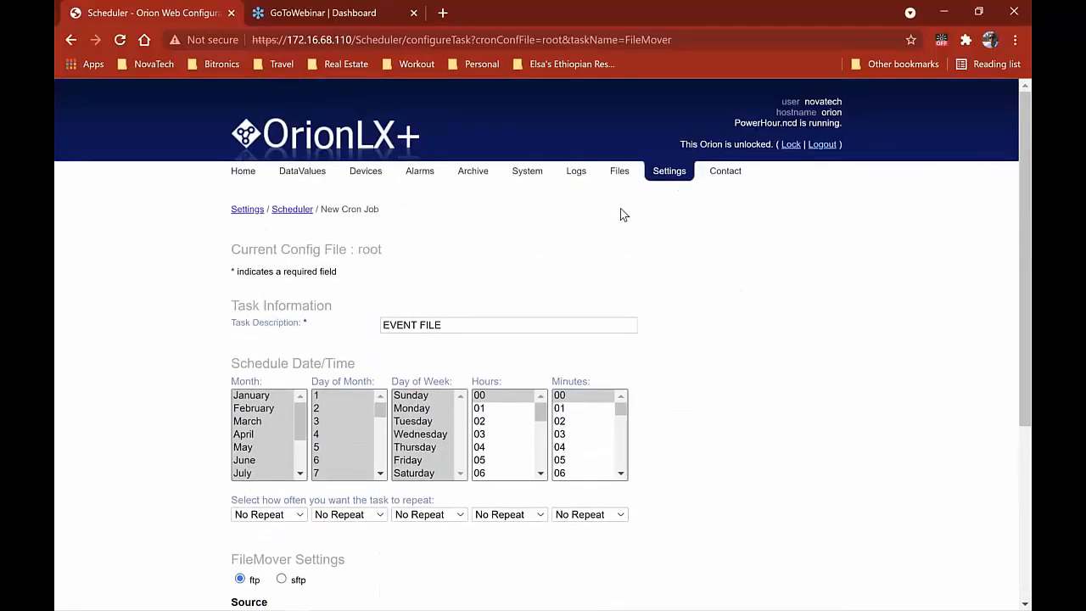
click(620, 173)
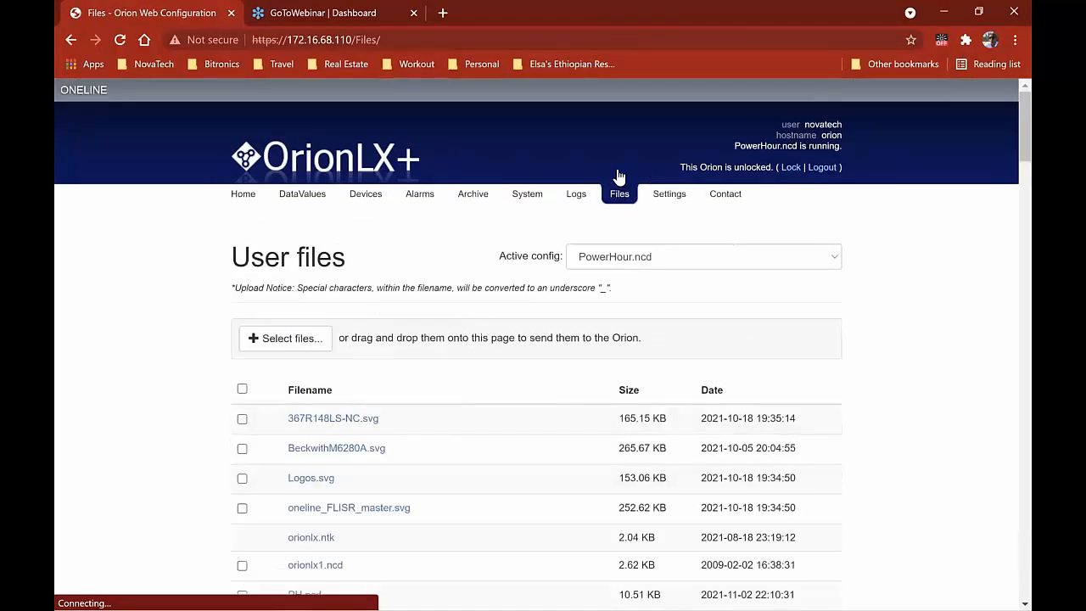
key(alt+Tab)
key(alt+Tab)
key(alt+Tab)
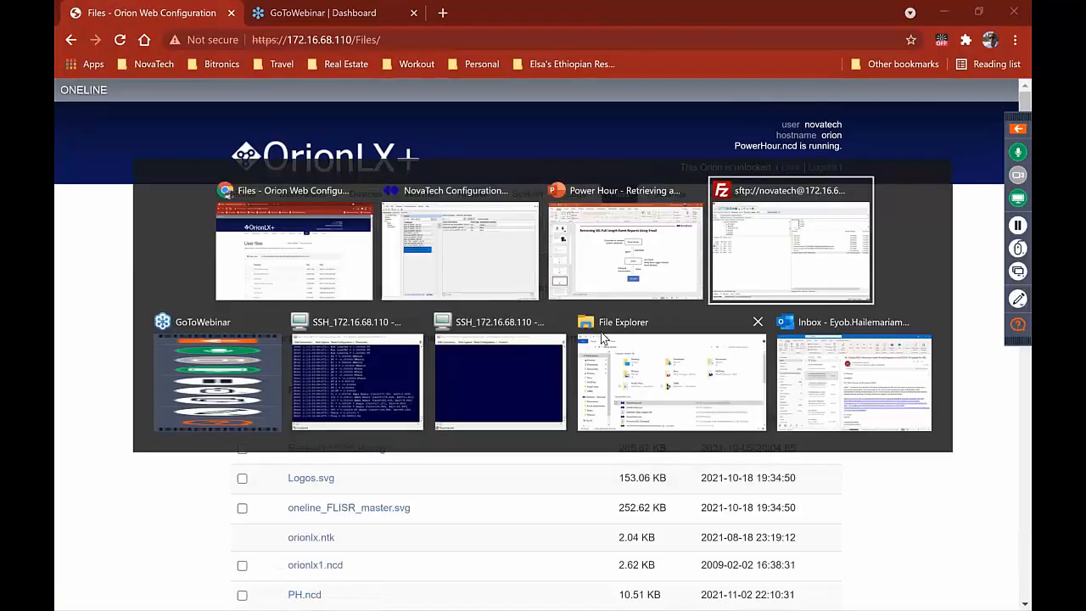
click(604, 341)
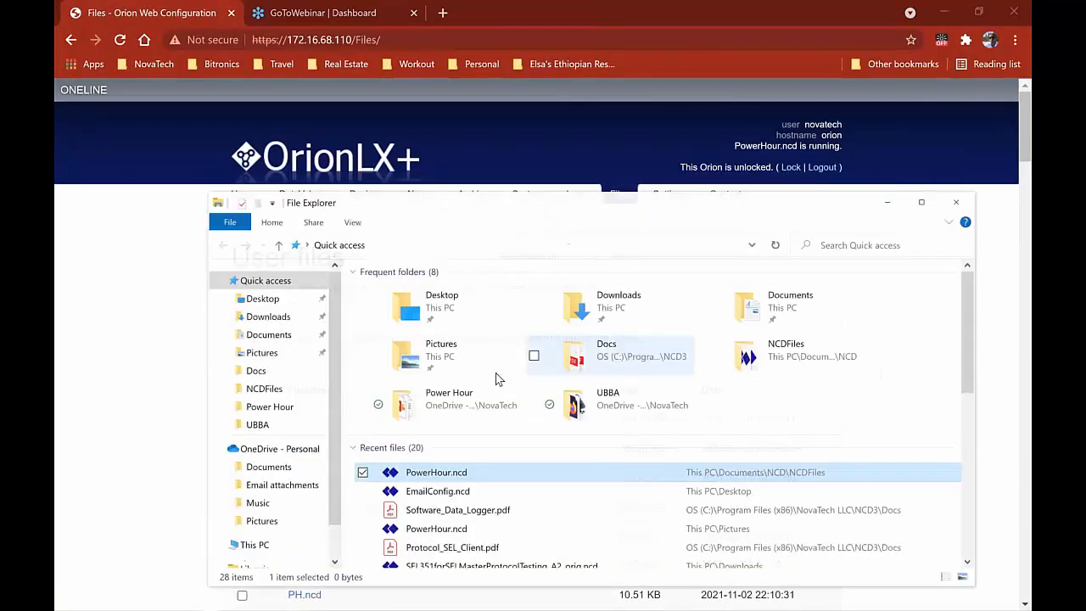
drag(424, 472, 102, 356)
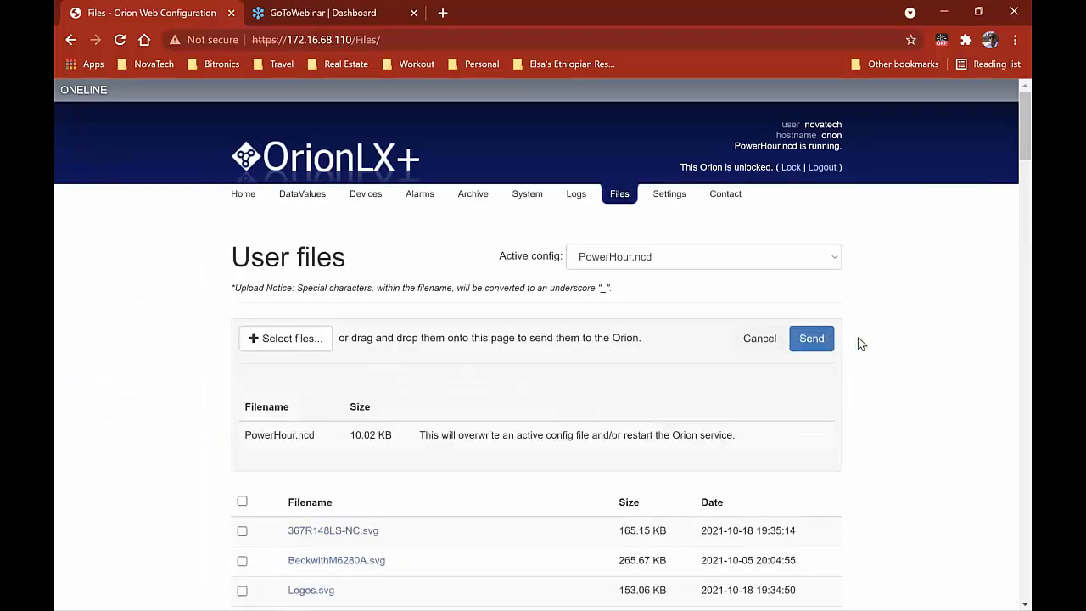
click(824, 338)
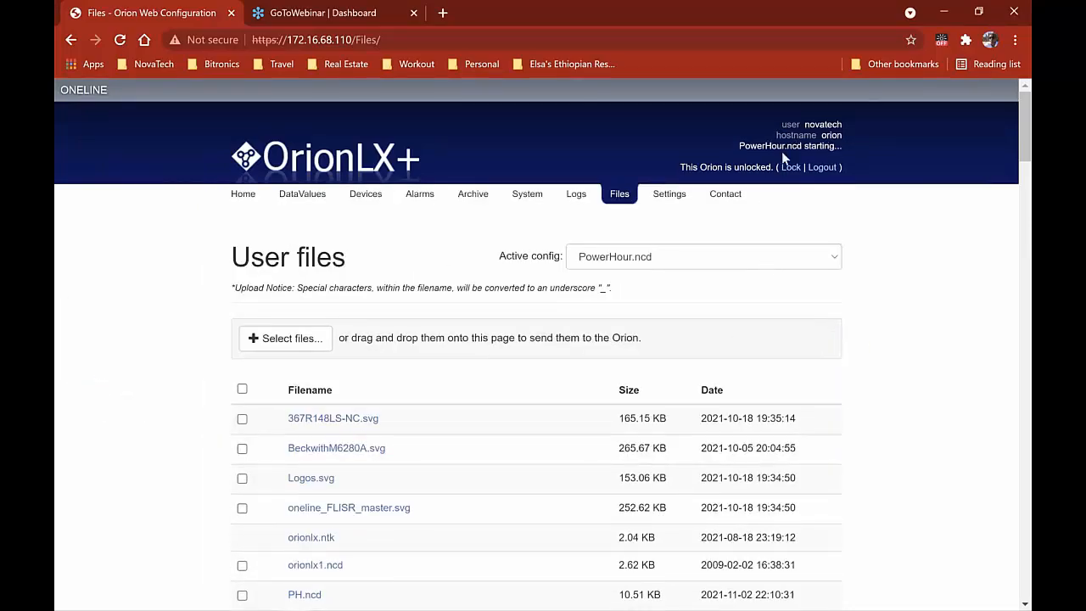
Refresh the Devices page until BKR1_SEL351 and BKR1_SEL351_EVENT appear online
click(366, 193)
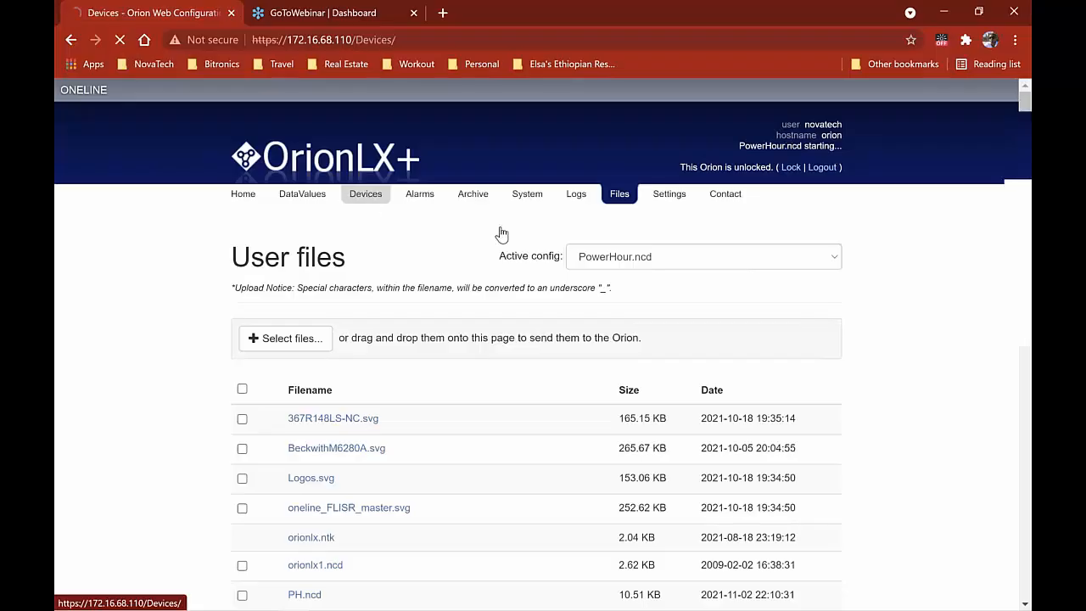
click(366, 197)
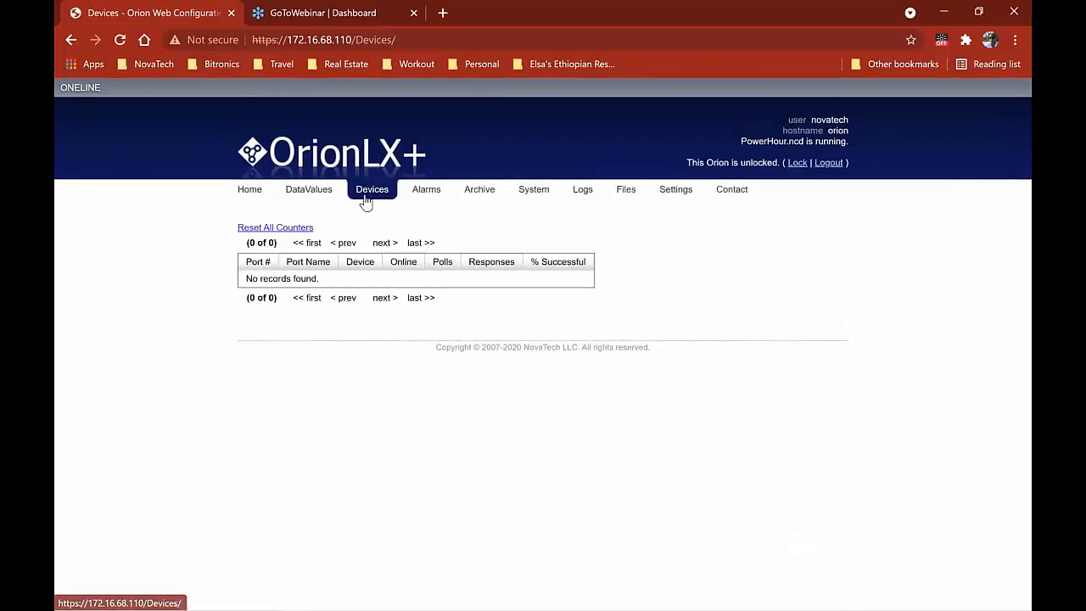
click(366, 197)
click(366, 197)
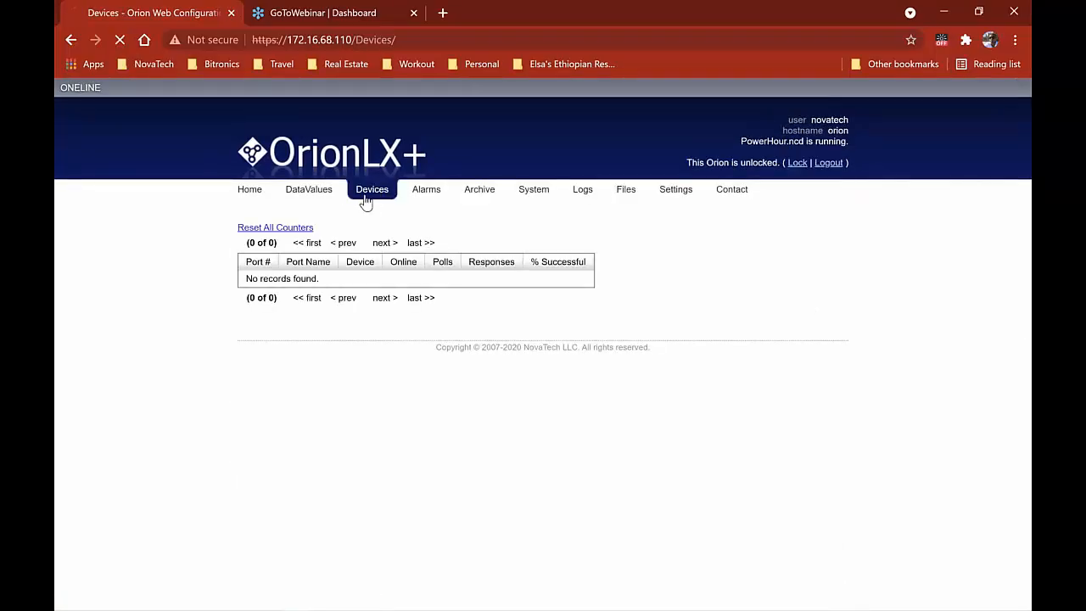
click(365, 196)
click(366, 198)
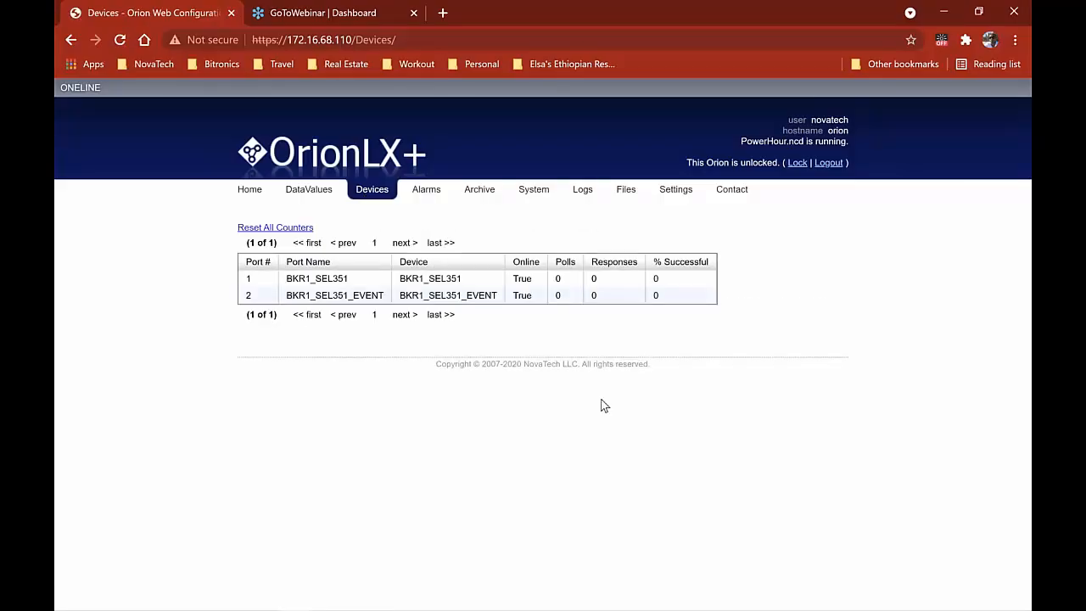
key(alt+Tab)
key(alt+Tab)
key(alt+Tab)
key(alt+Tab)
key(alt+Tab)
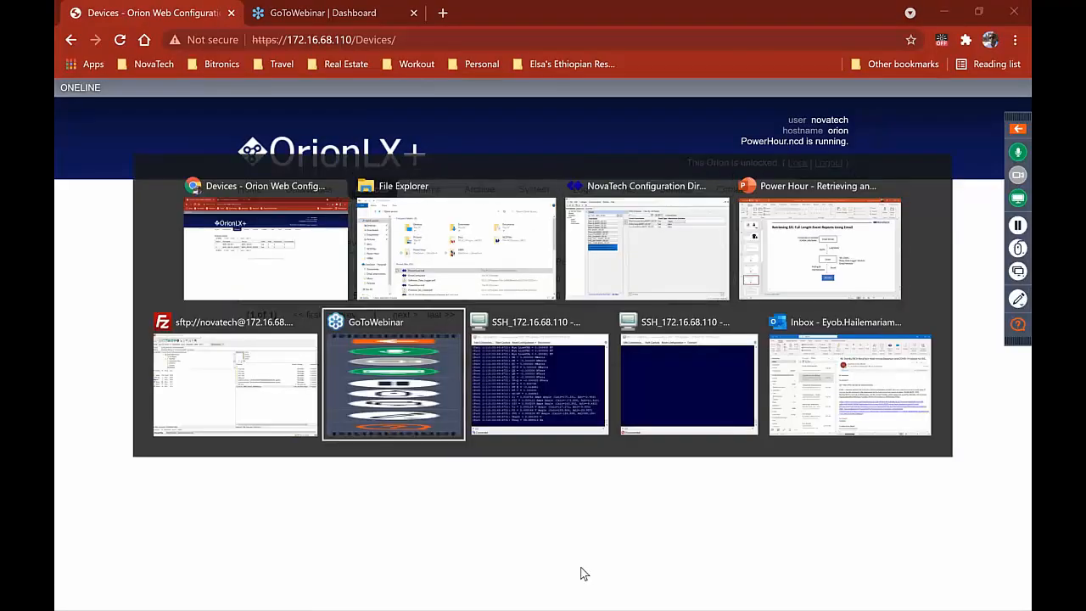
key(alt+Tab)
key(alt+Tab)
key(alt+Tab)
key(alt+Tab)
key(alt+Tab)
key(alt+Tab)
key(alt+Tab)
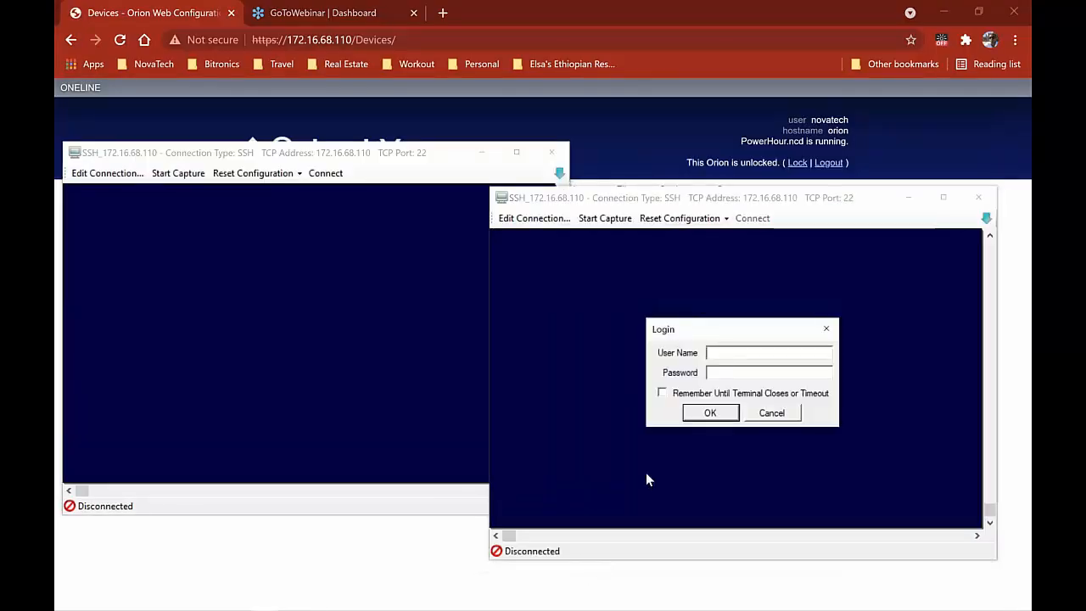
Log in to both SSH terminal sessions with the Orion username and password
text(novatech)
key(Tab)
text(******)
key(Return)
key(alt+Tab)
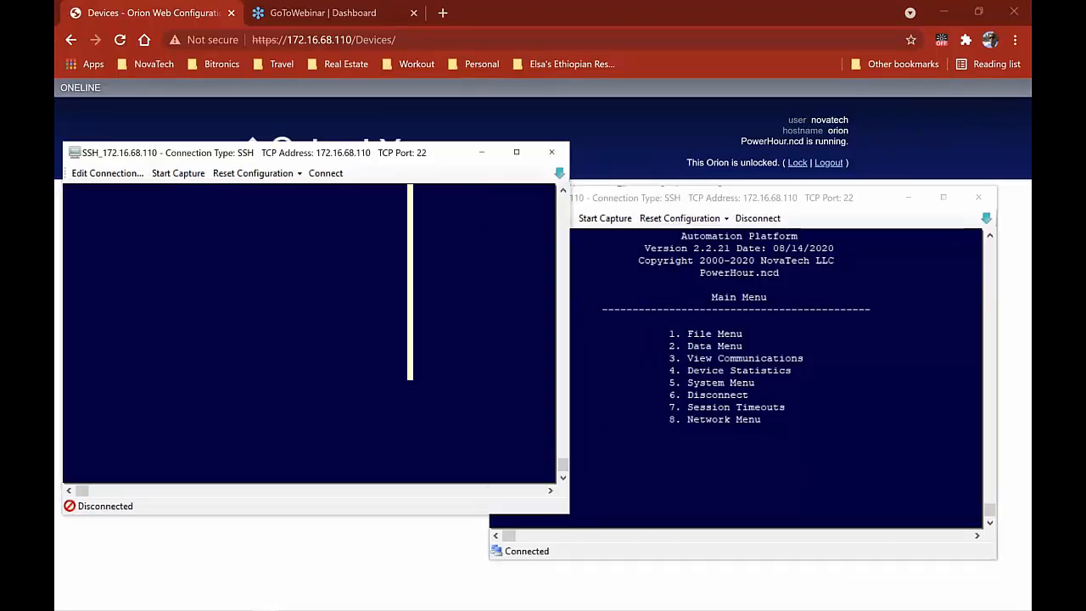
text(o)
key(Return)
key(Return)
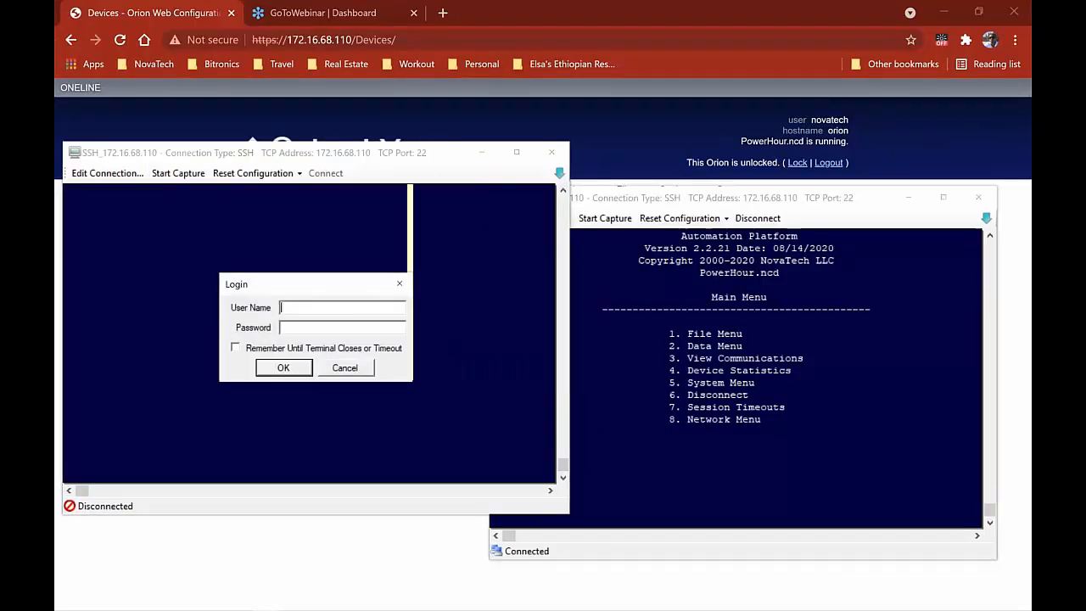
text(novatech***)
key(Return)
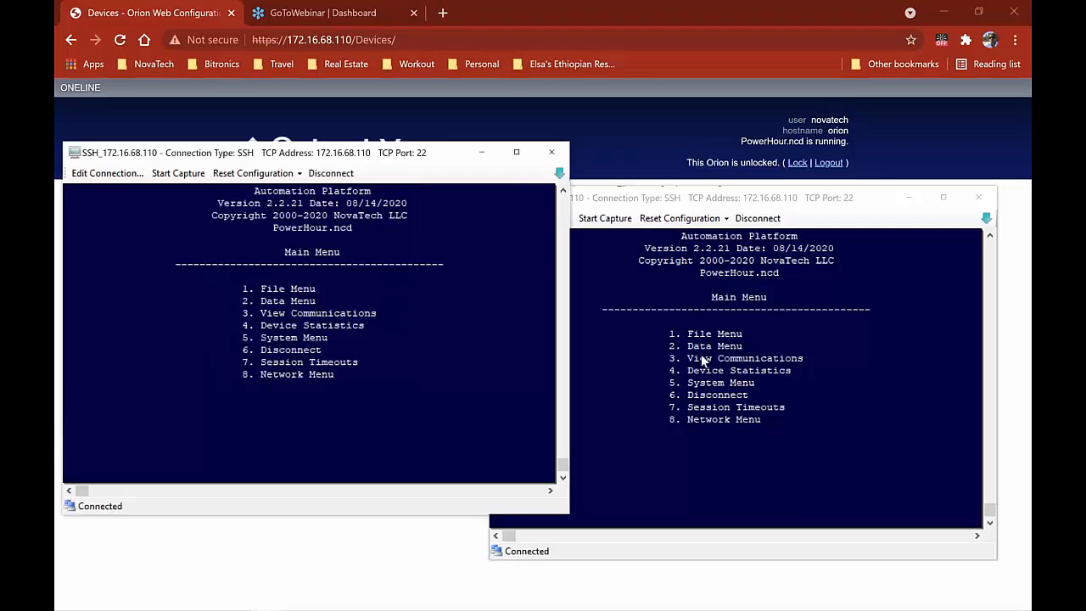
click(824, 382)
Open View Communications for Port 1 BKR1_SEL351 and move both terminals lower
key(3)
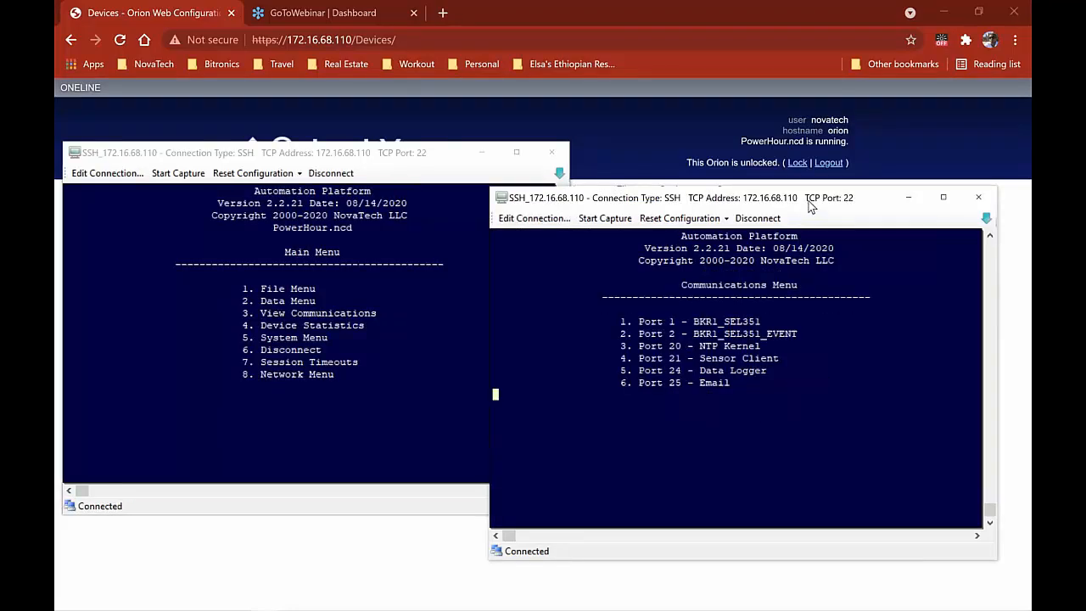
key(1)
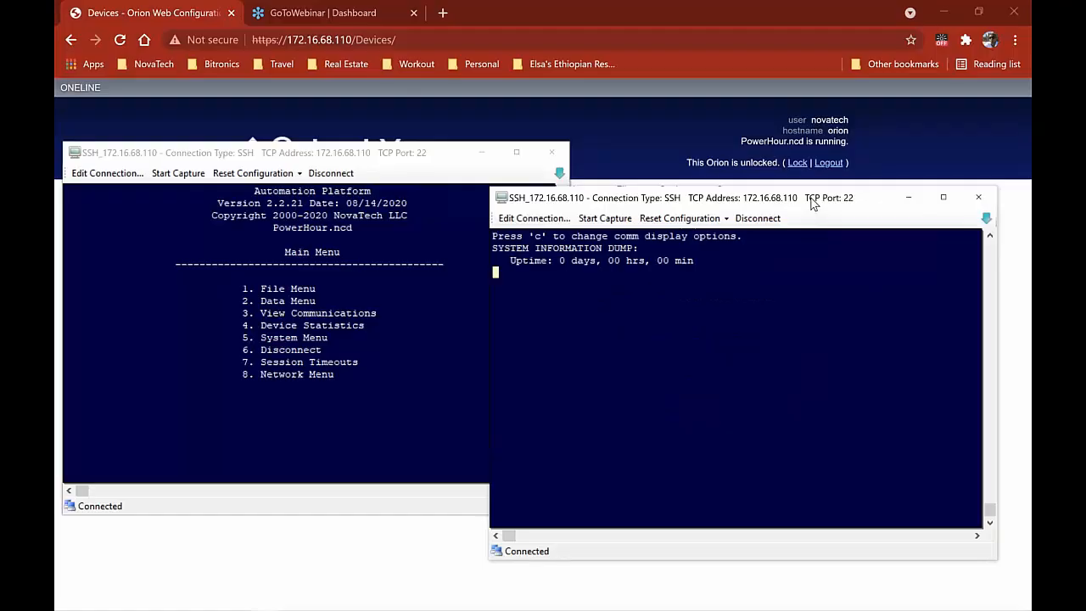
key(Escape)
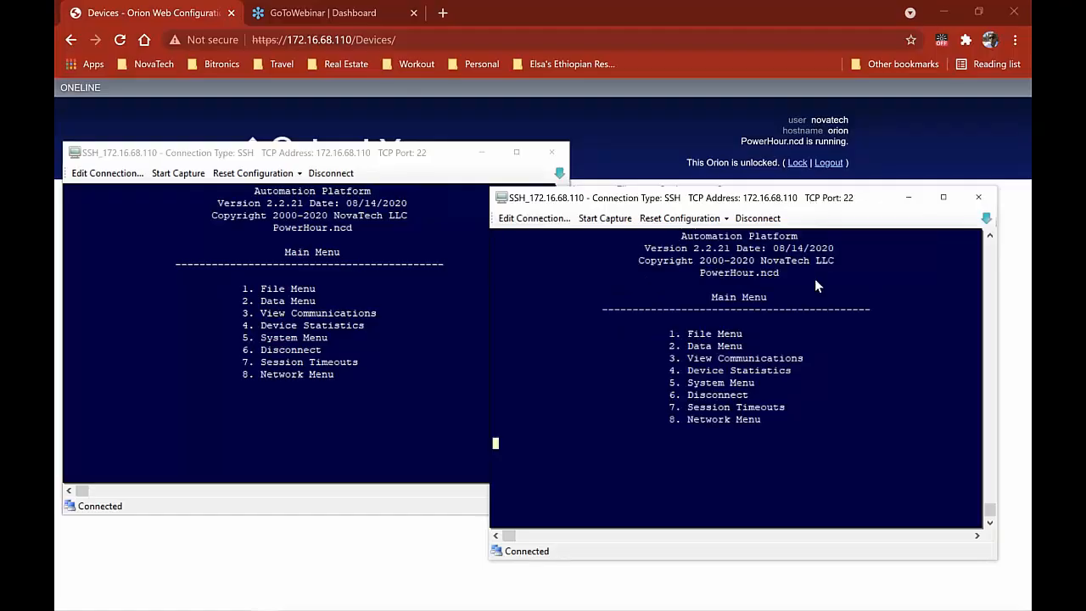
key(3)
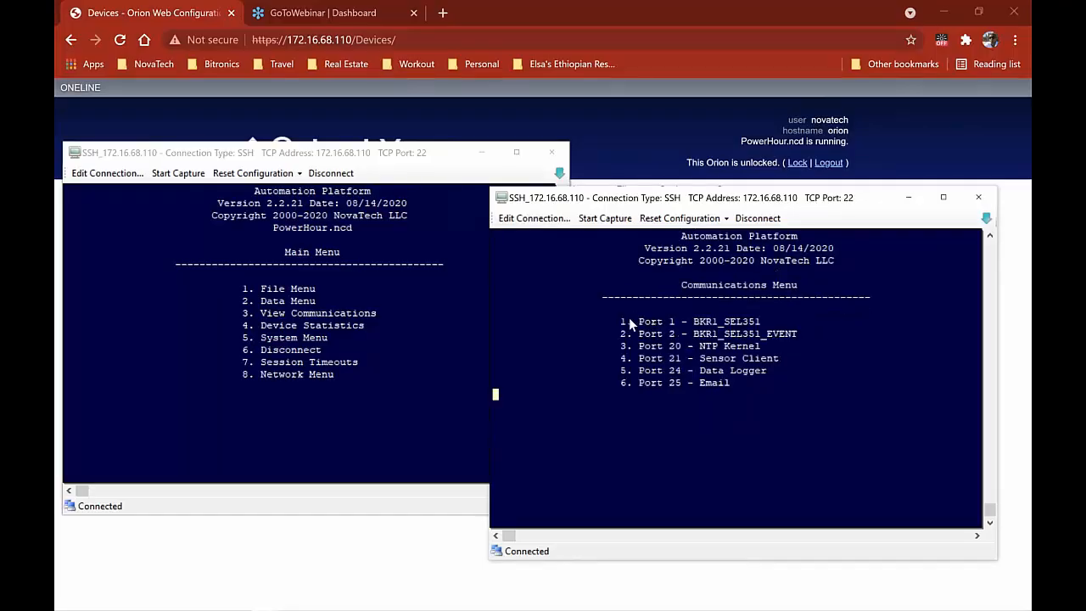
key(1)
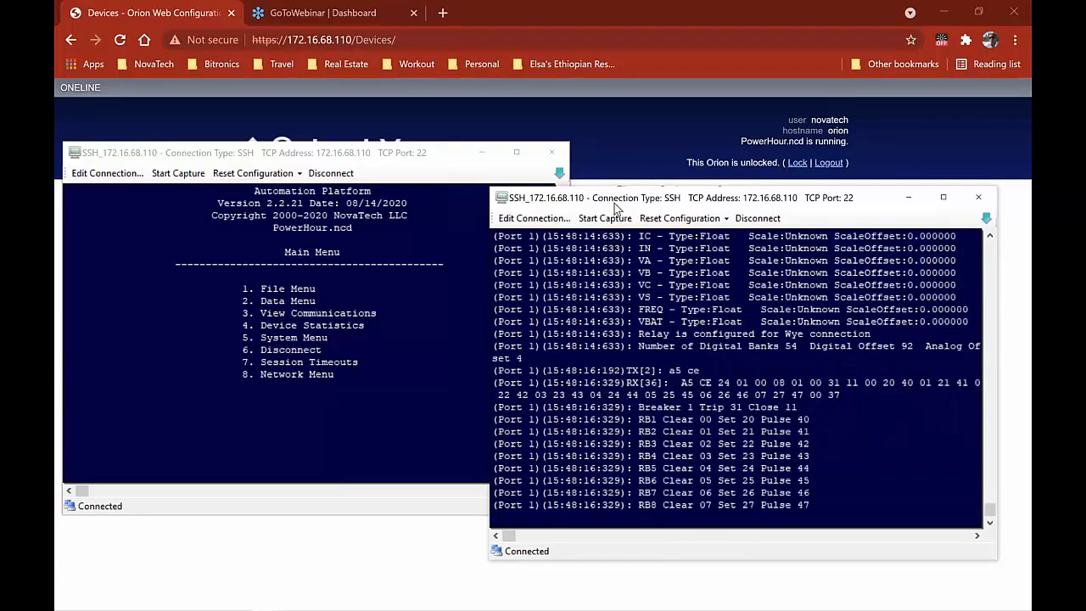
drag(604, 201, 709, 296)
drag(368, 151, 386, 297)
Set the terminals to monitor communications, including the Port 25 Email port
click(807, 386)
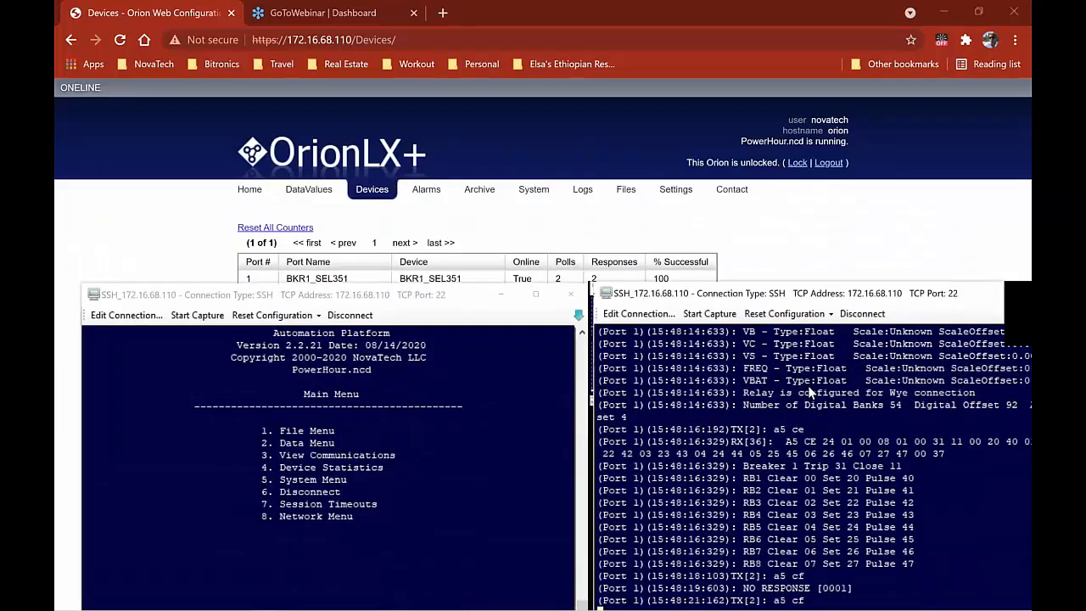
key(Escape)
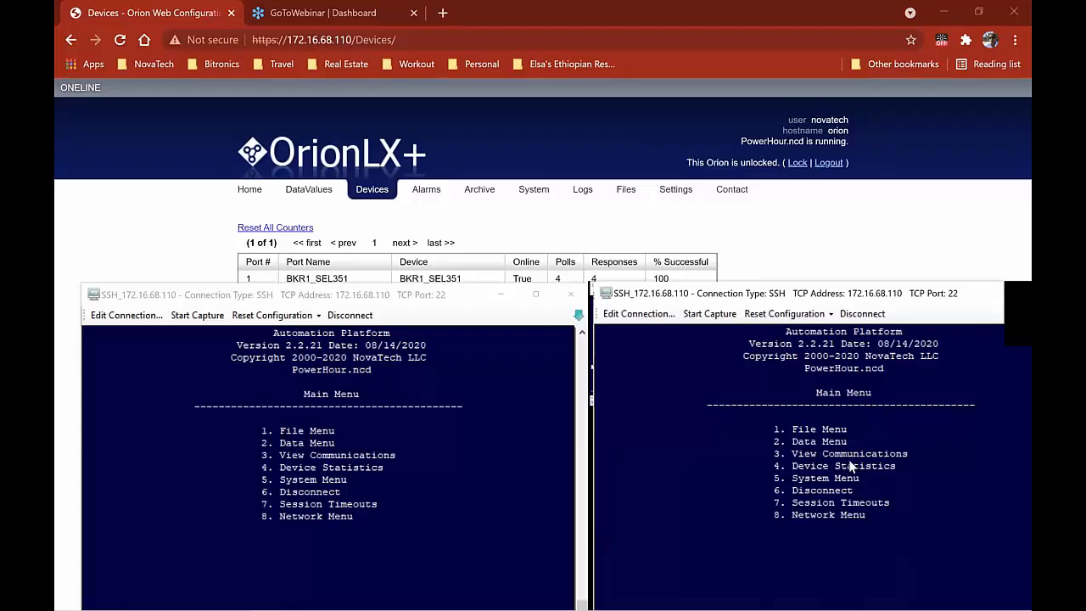
key(3)
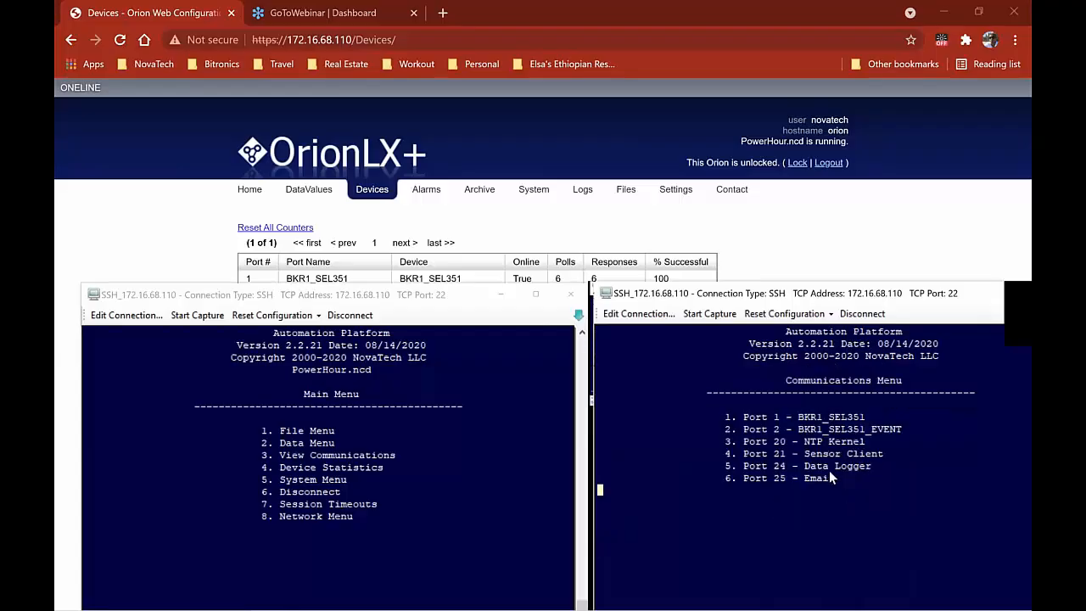
key(1)
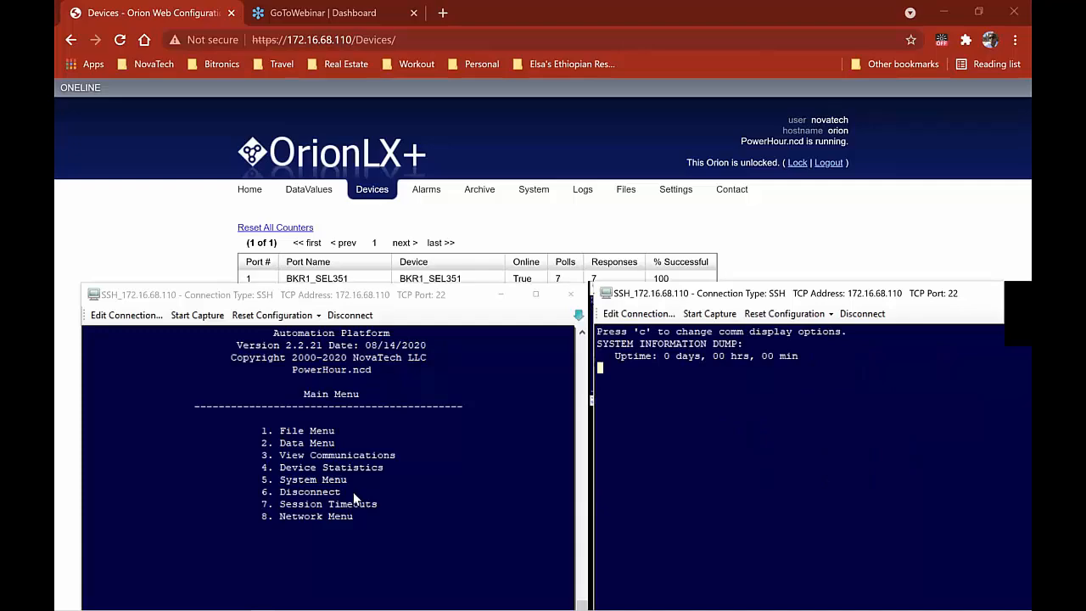
click(356, 496)
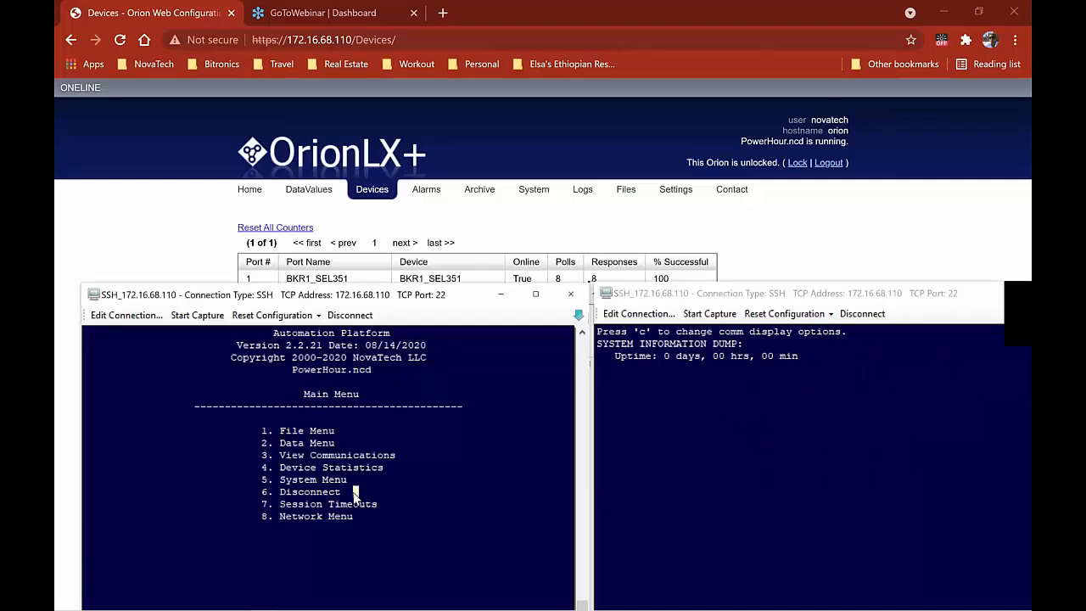
key(3)
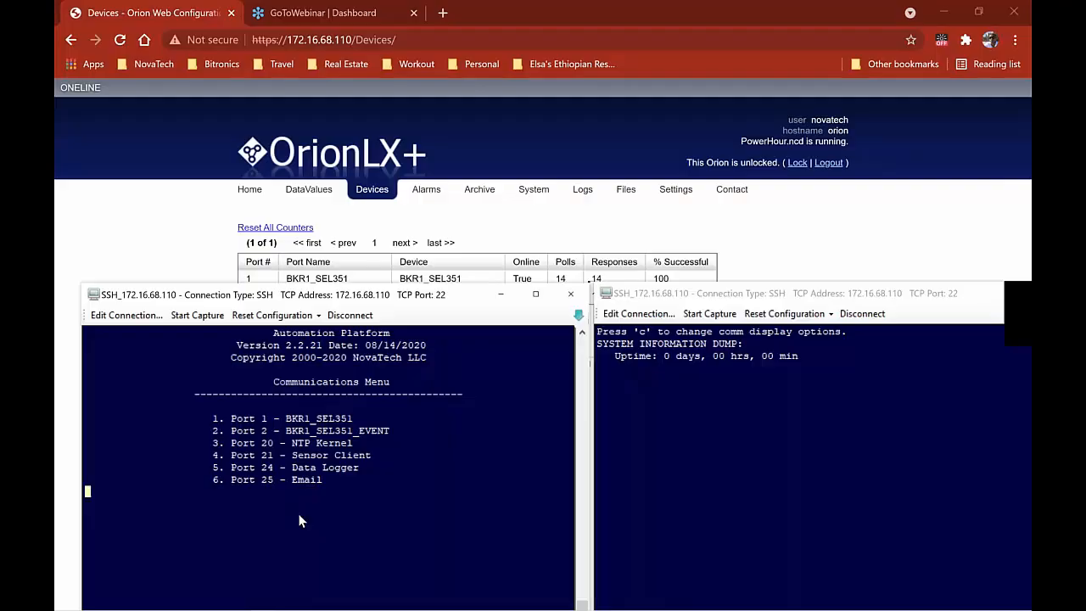
key(1)
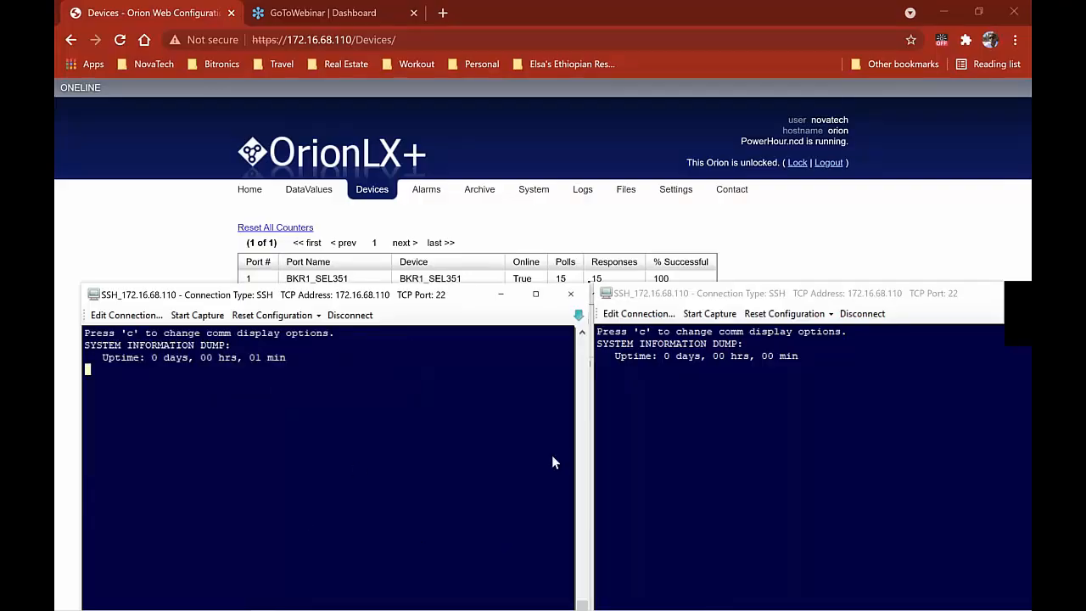
key(alt+Tab)
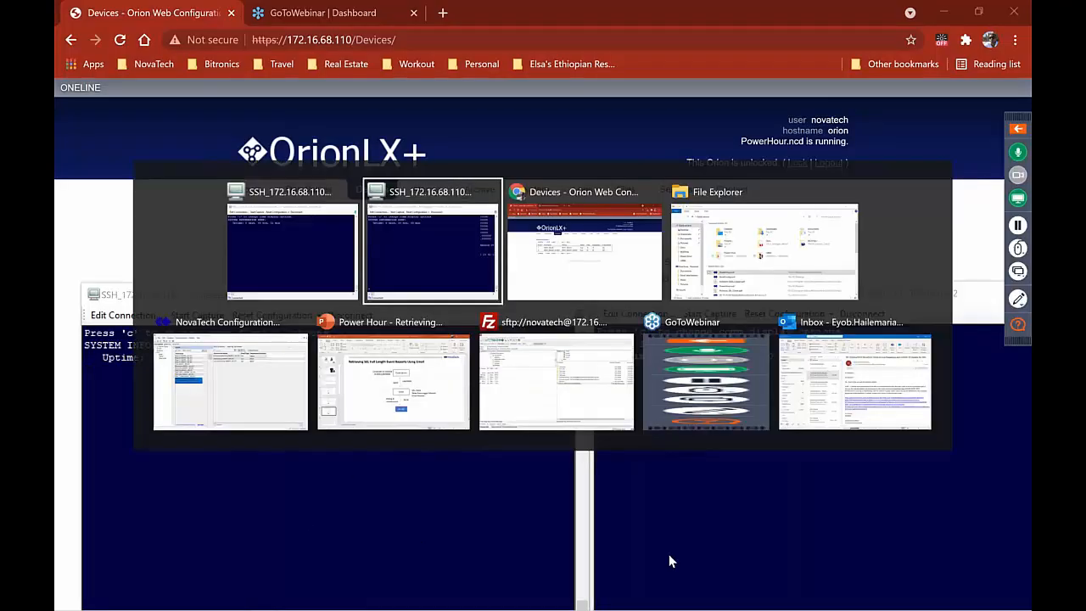
Connect to the OrionLX using the second saved SSH connection and log in
click(237, 394)
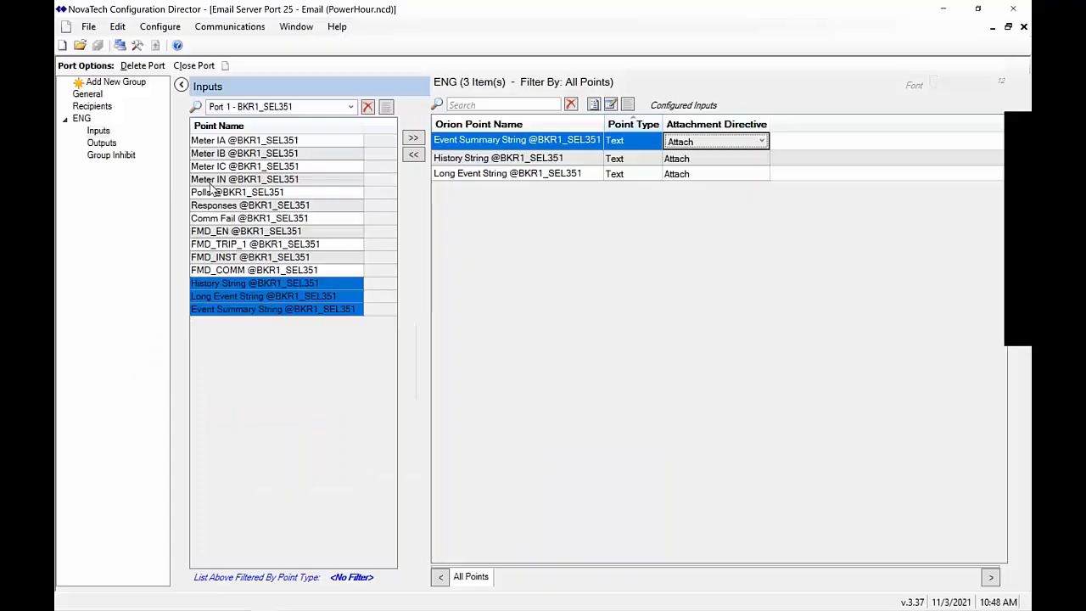
click(227, 27)
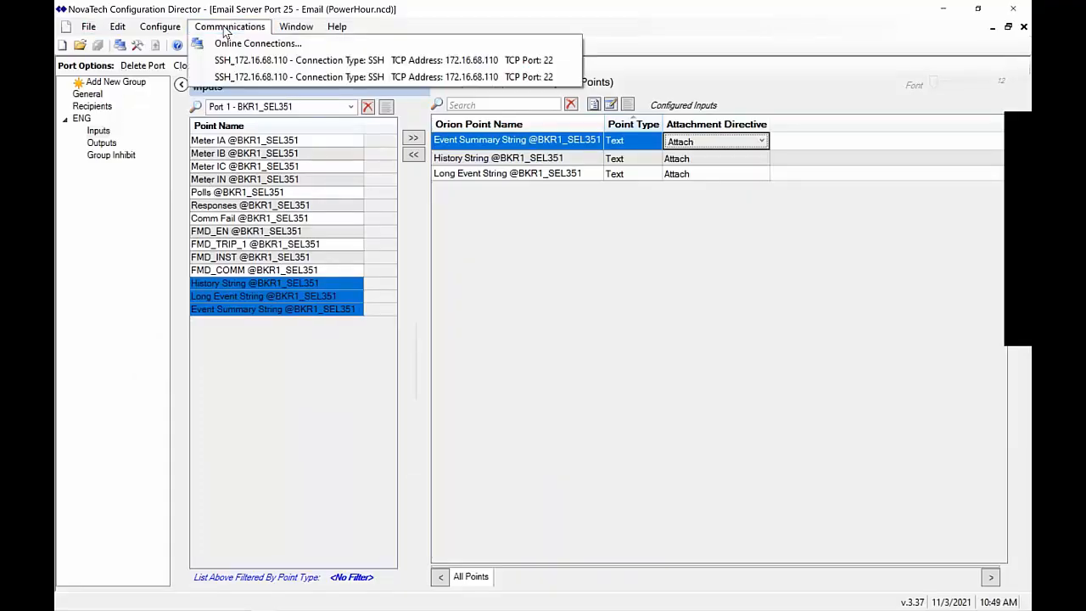
click(257, 43)
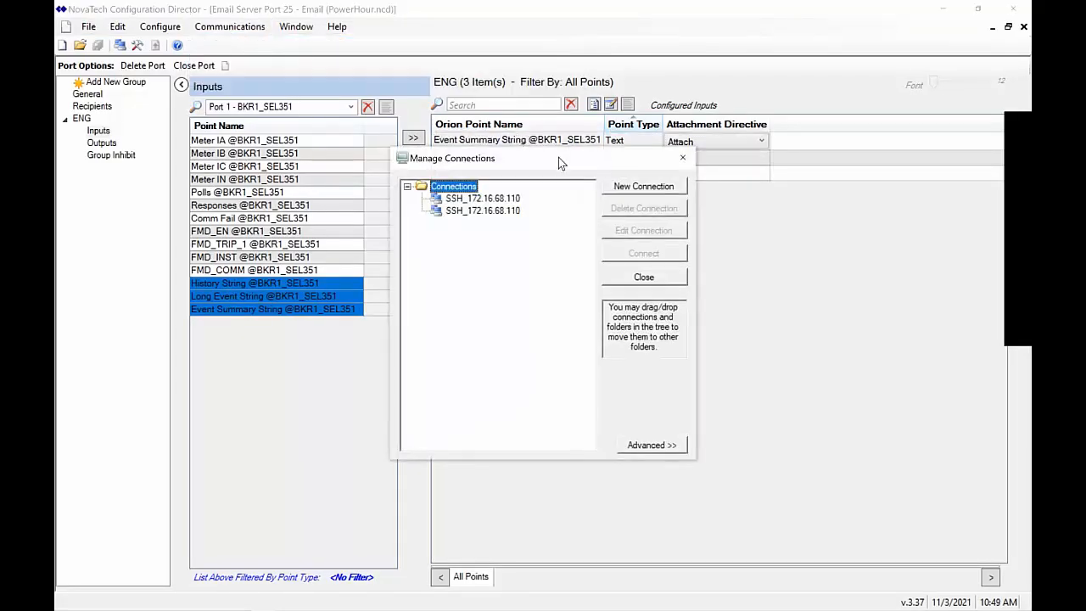
double_click(512, 211)
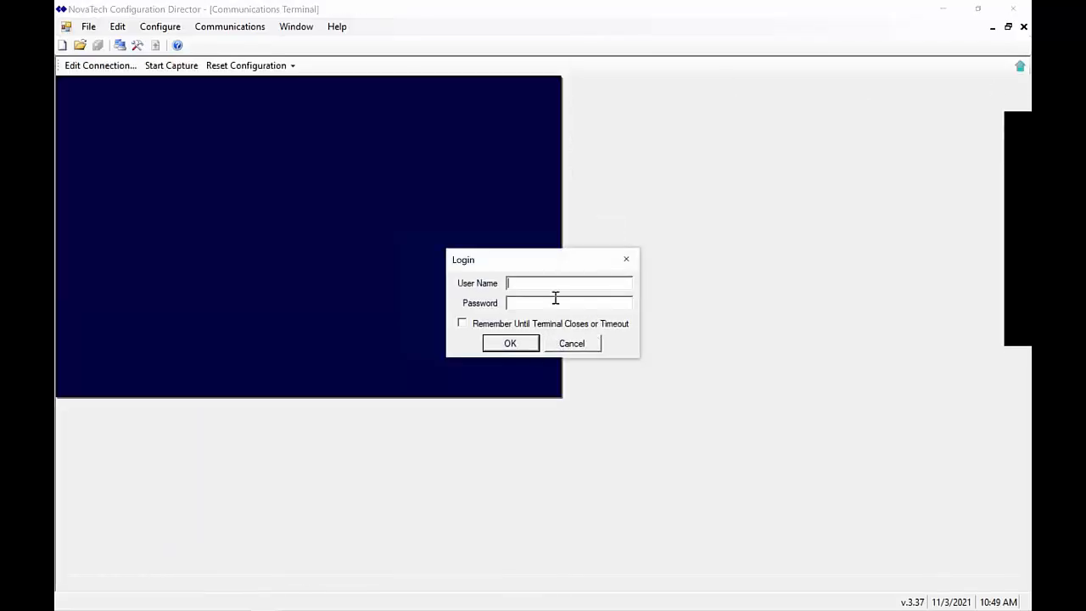
text(novatech)
key(Tab)
key(Return)
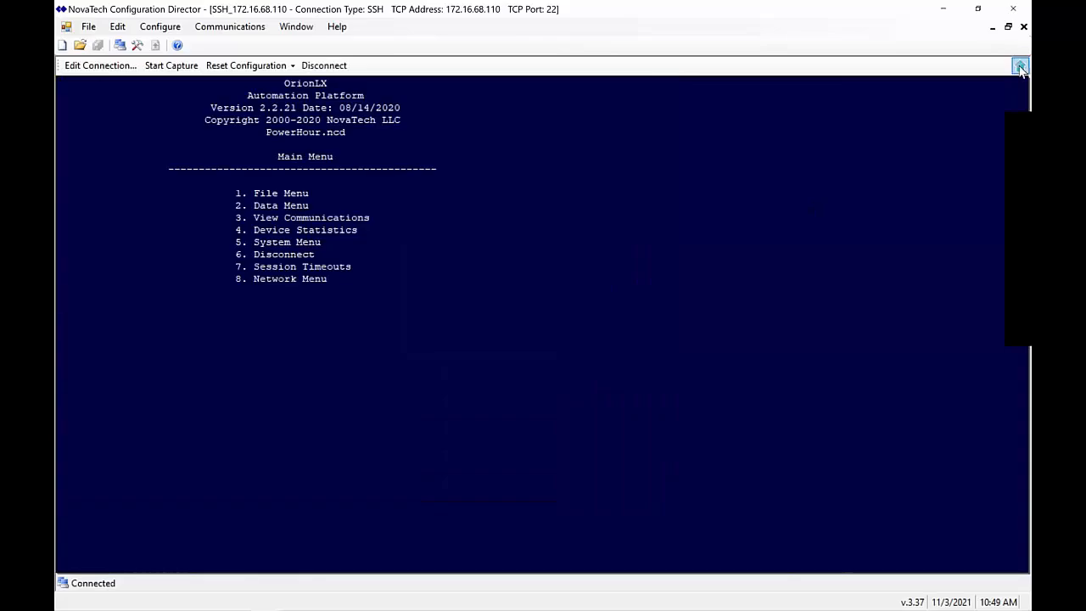
Undock the new terminal into its own window beside the other SSH terminals
click(1021, 70)
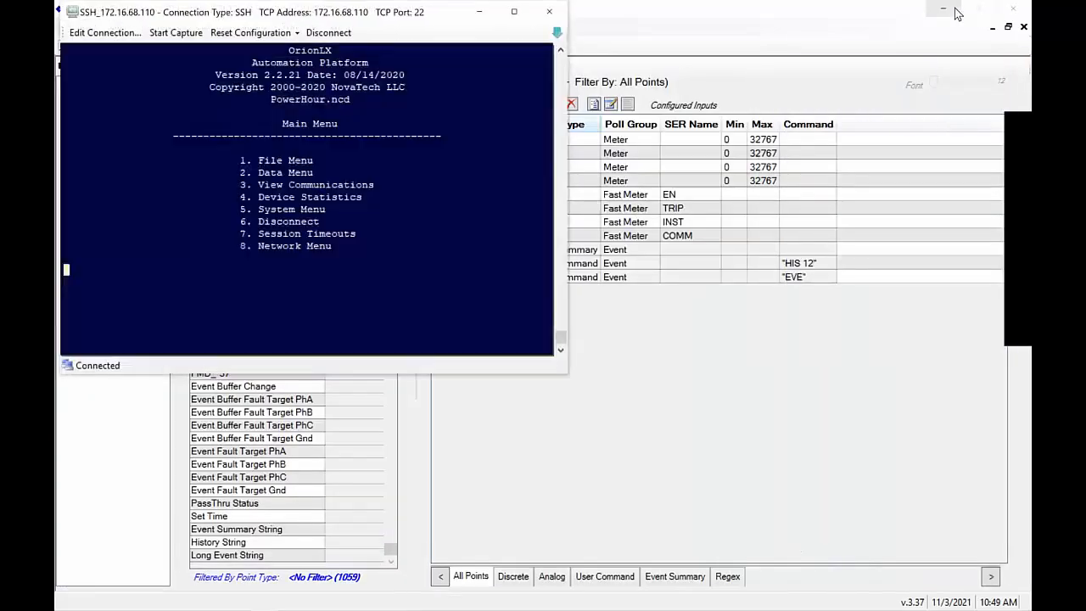
click(947, 10)
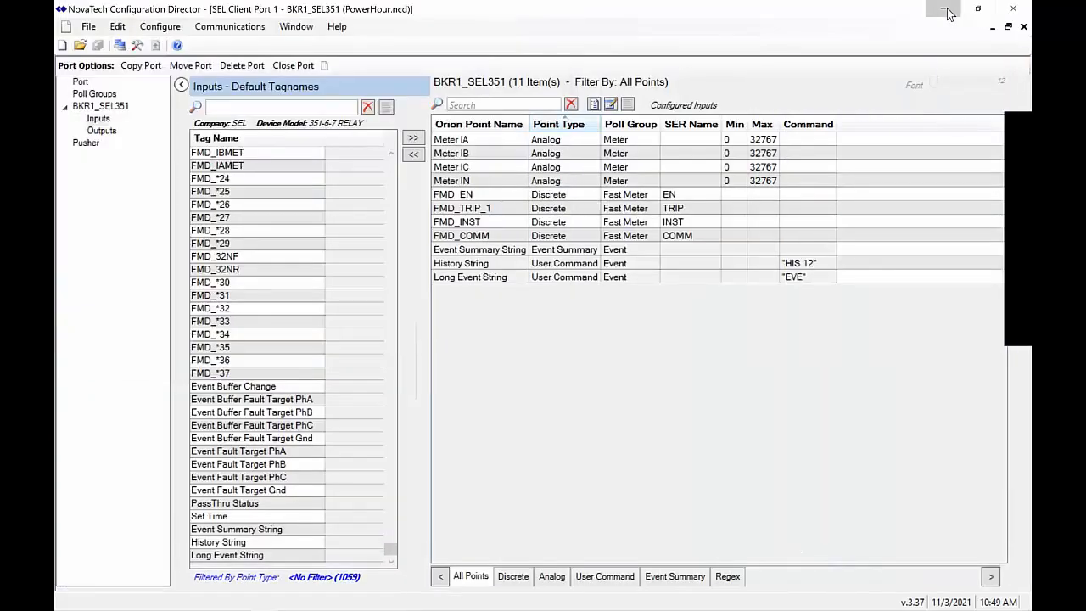
key(alt+Tab)
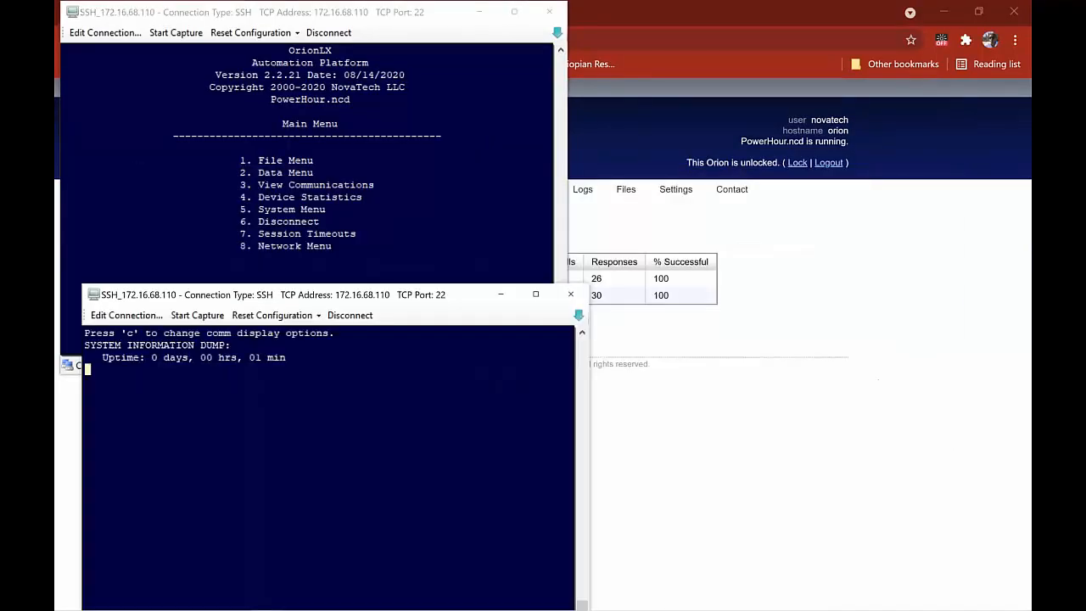
key(alt+Tab)
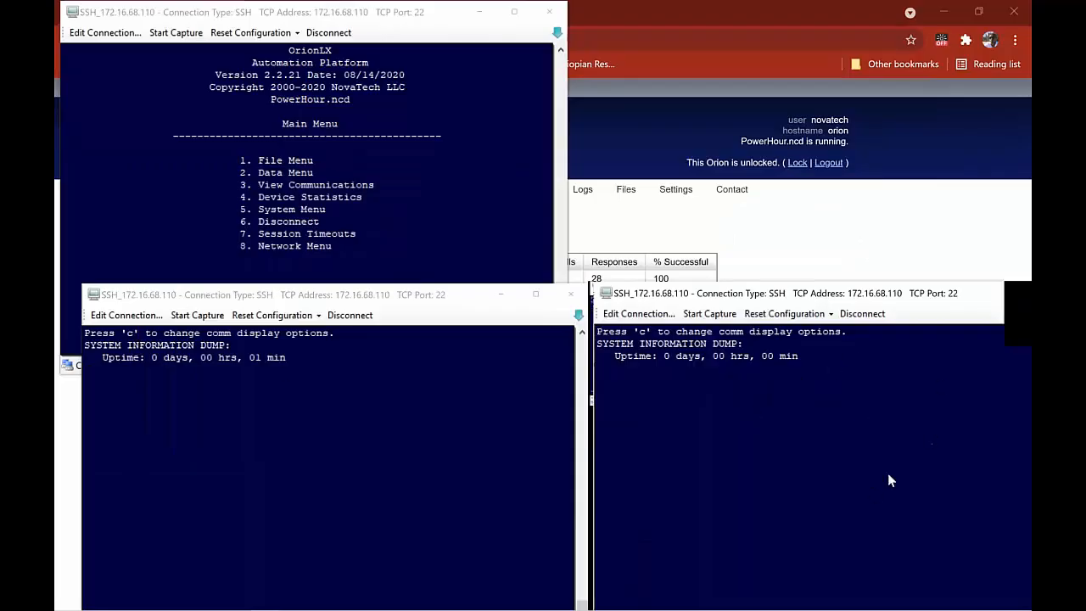
Enter pass-through to the relay on port 1 via System Menu 5 and Pass-Through Menu 6
click(342, 133)
key(5)
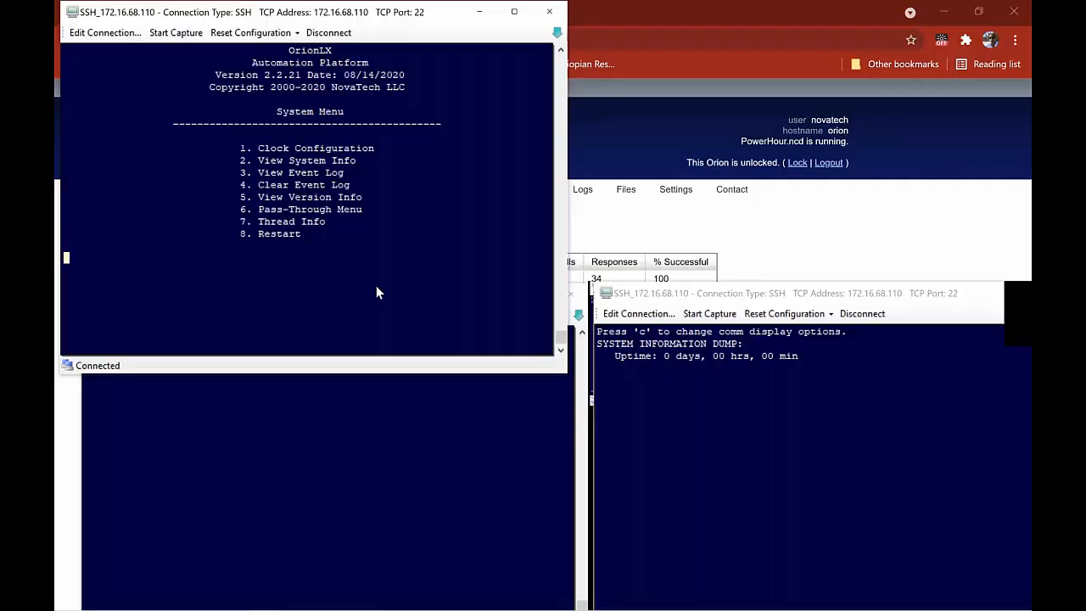
key(6)
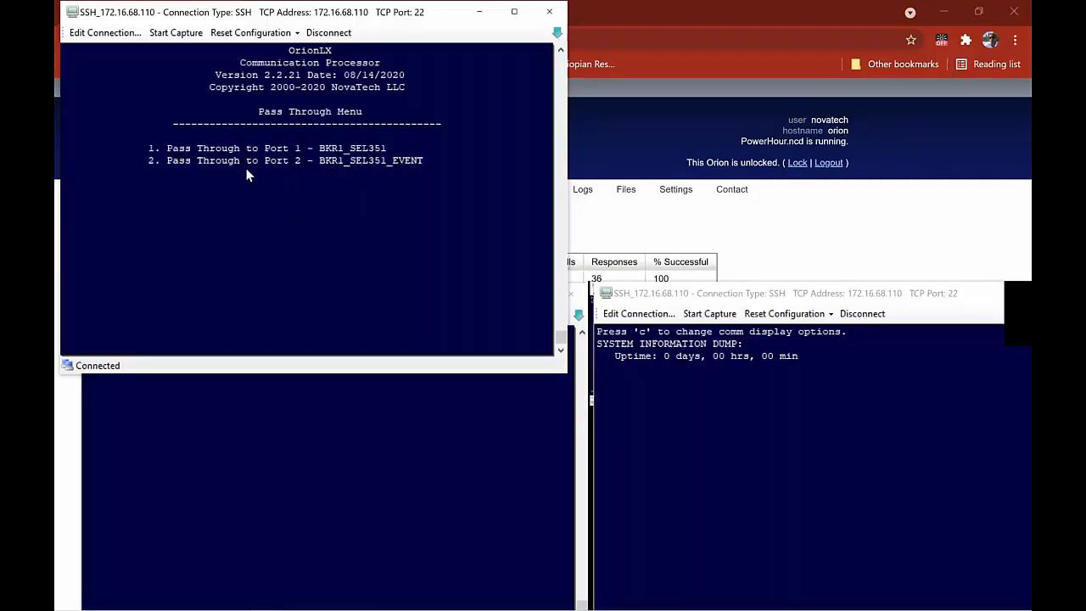
key(1)
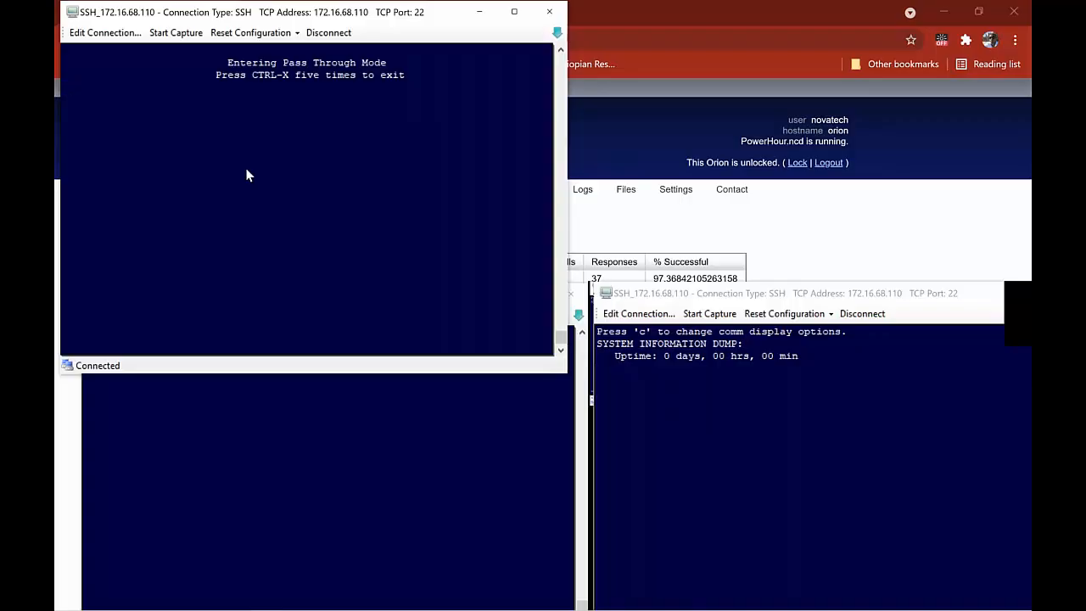
Log in to the relay at levels 1 and 2 with ACC and 2AC and their passwords
key(Return)
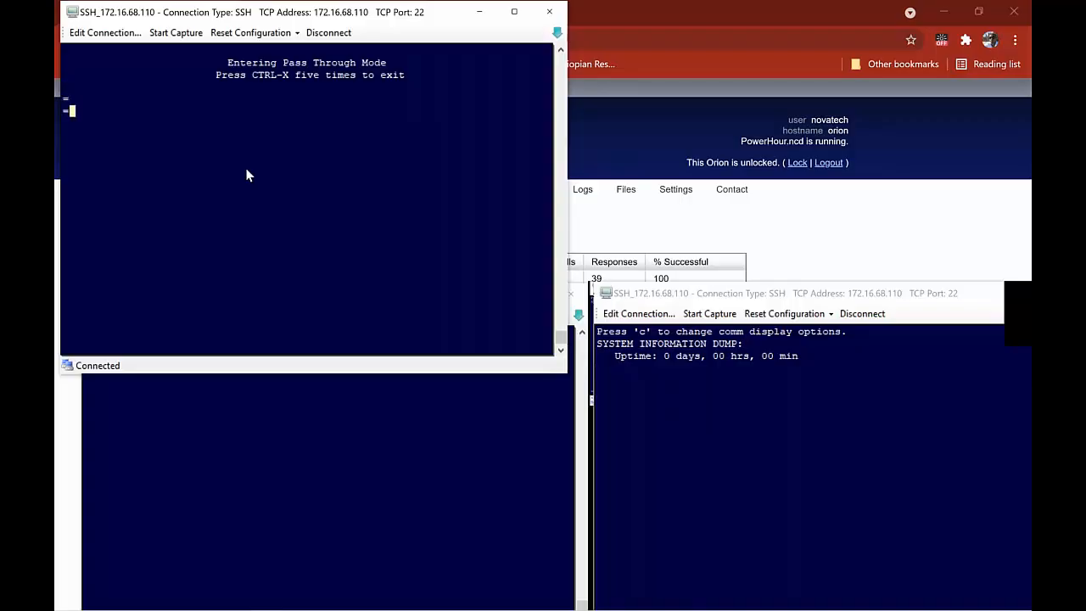
text(ACC)
key(Return)
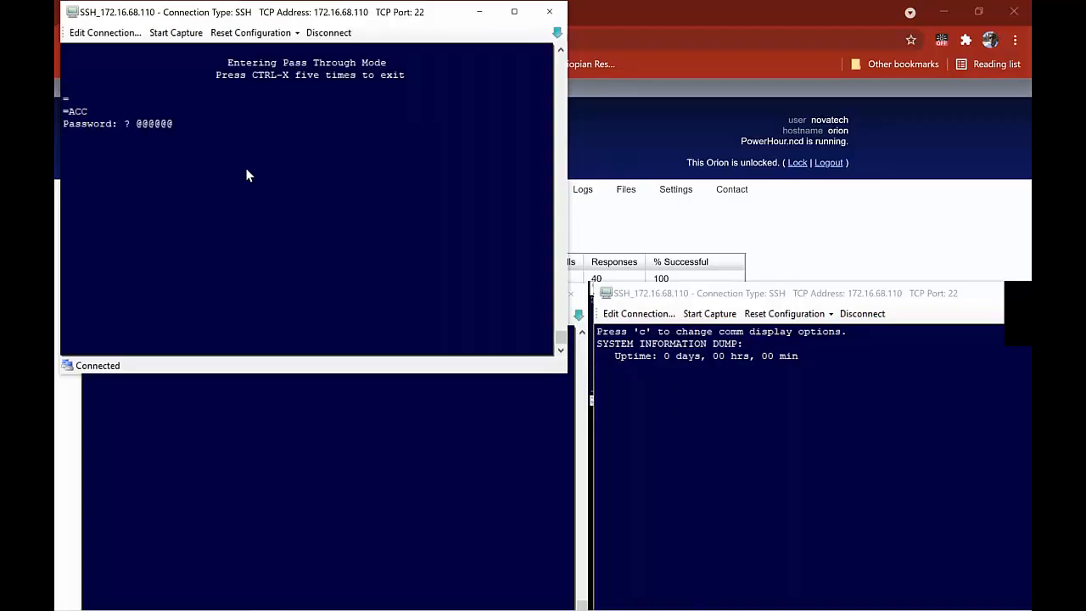
key(Return)
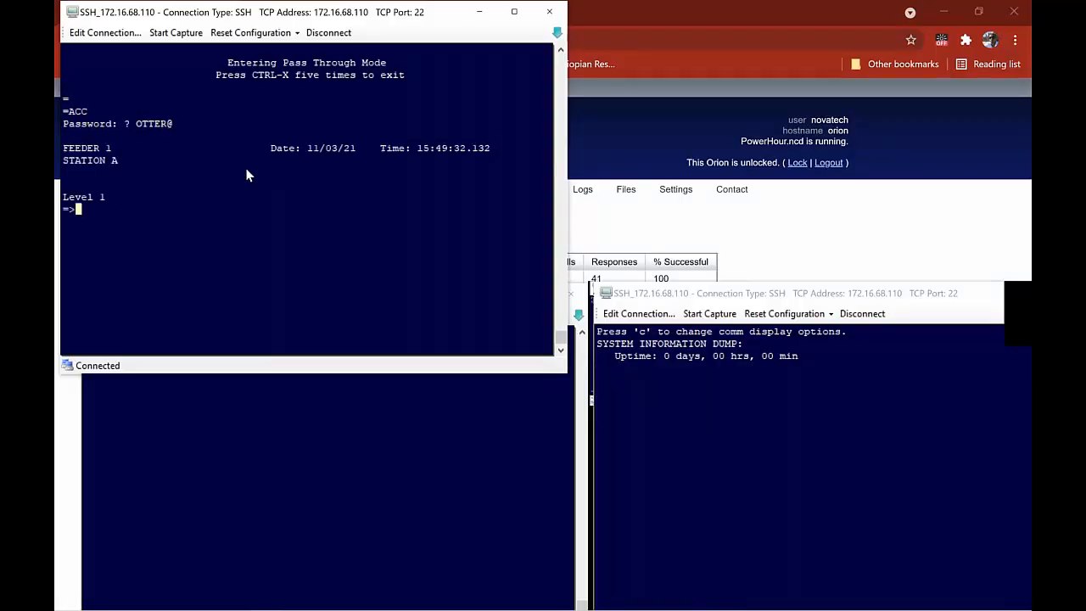
text(2AC)
key(Return)
key(Return)
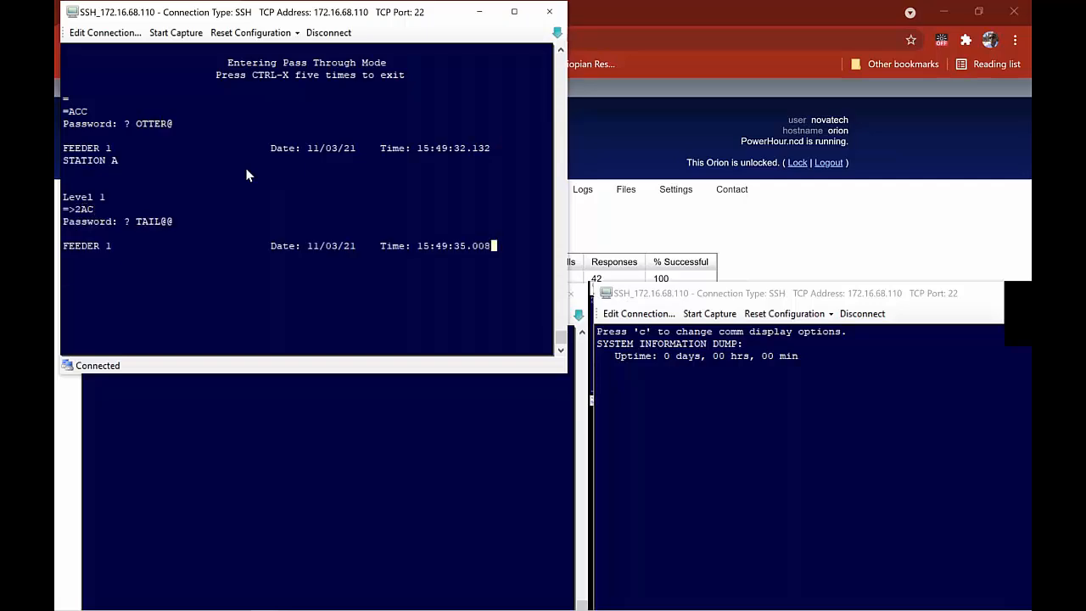
Trigger an event report with TRIG and check the Email port terminal for the sent email
text(TRIG)
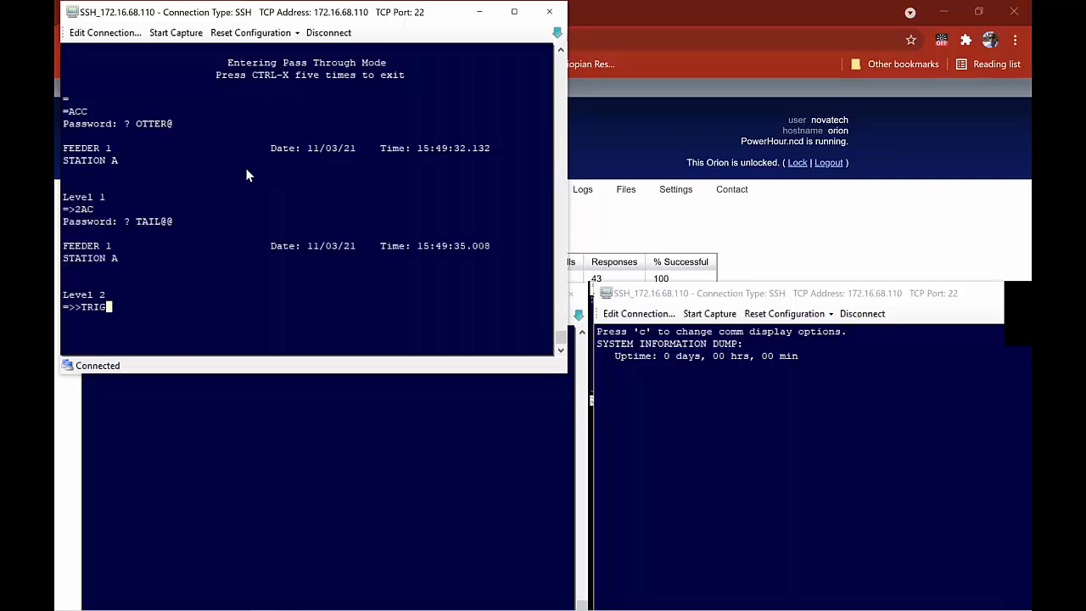
key(Return)
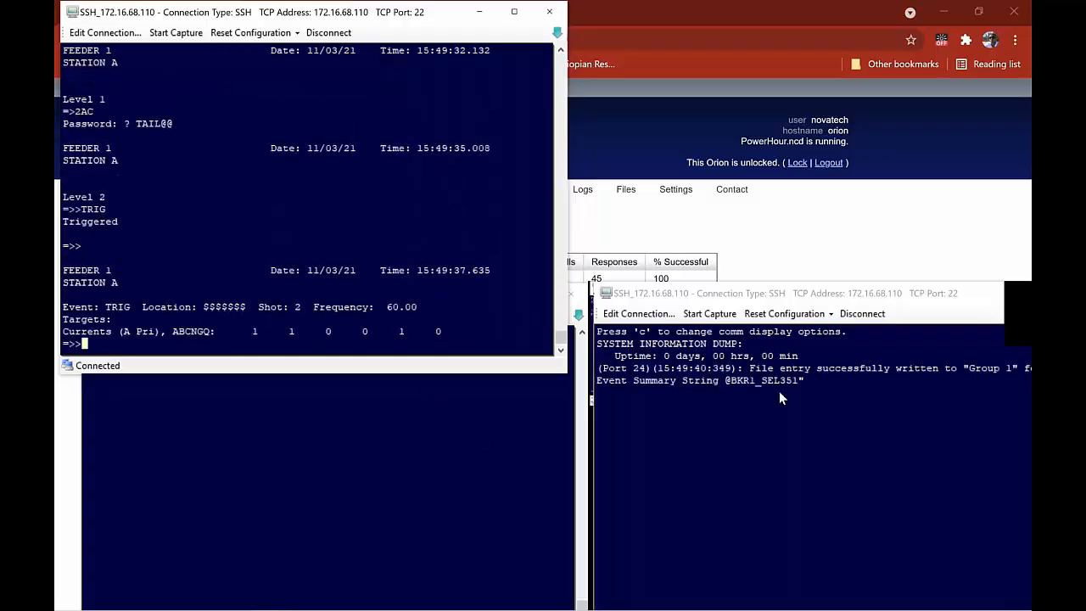
click(446, 505)
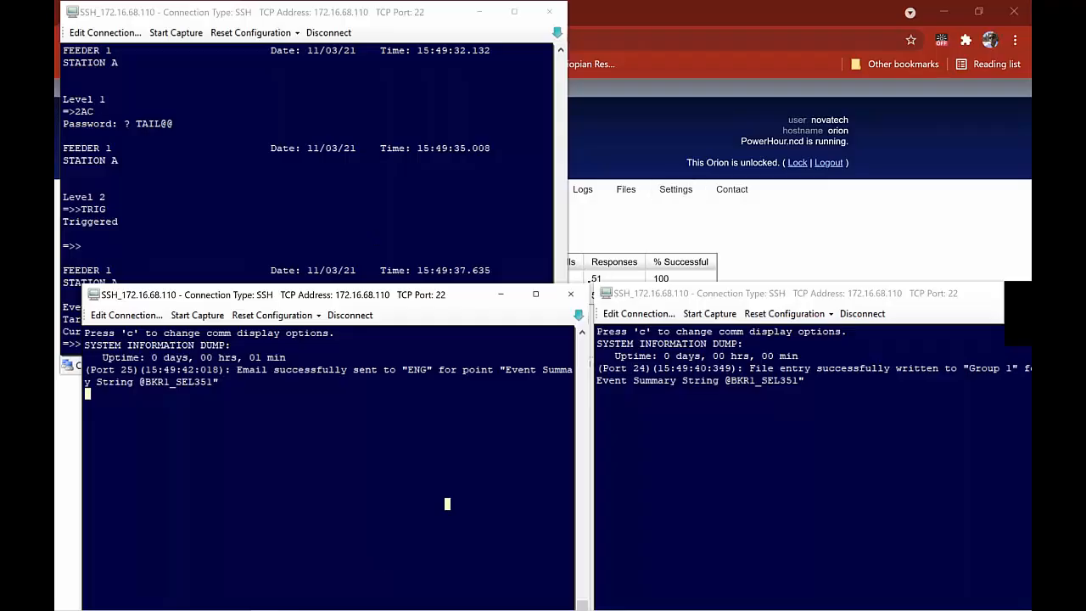
mouse_move(738, 604)
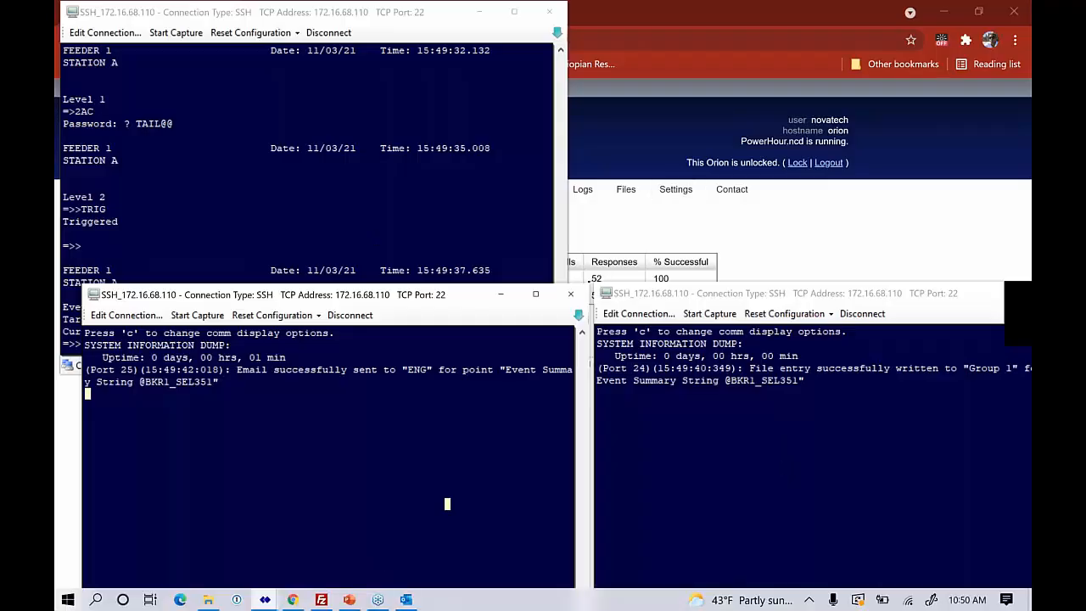
Return to the relay session and exit pass-through back to the OrionLX menus
click(339, 144)
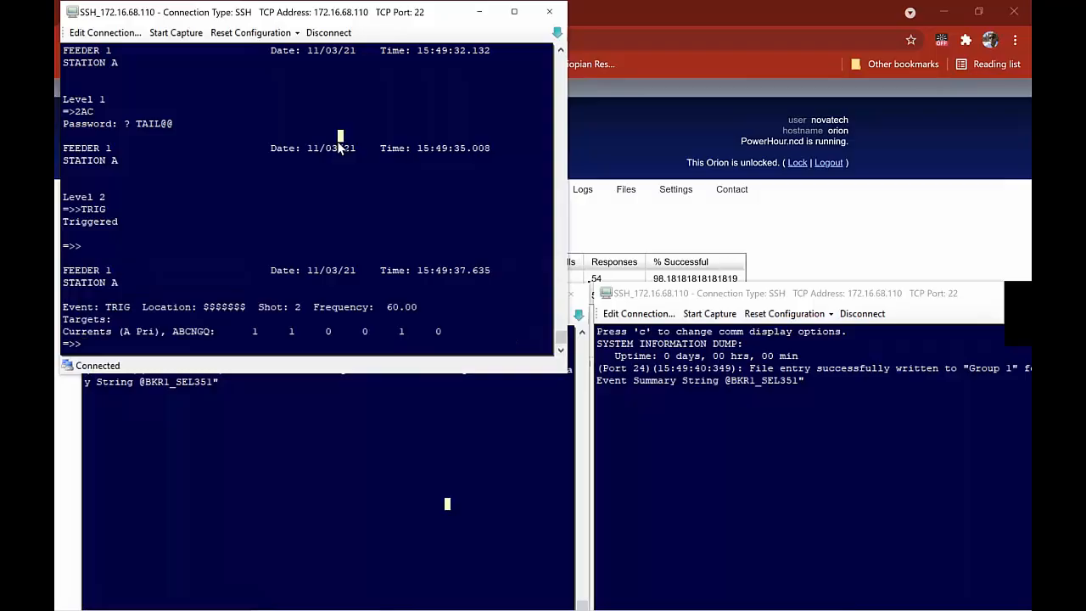
key(Return)
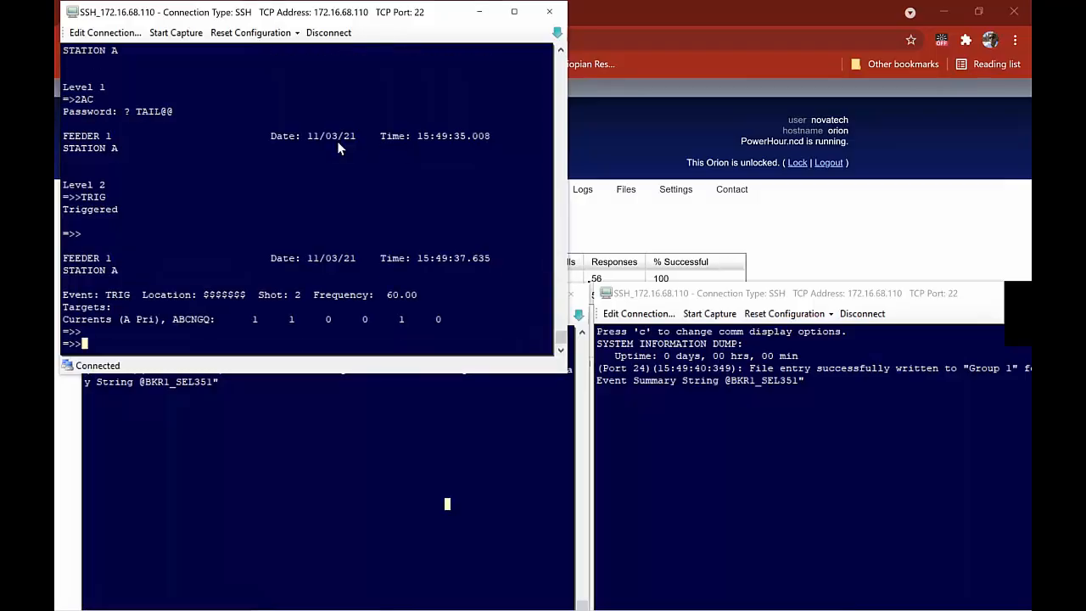
key(Escape)
key(Escape)
key(Escape)
key(Escape)
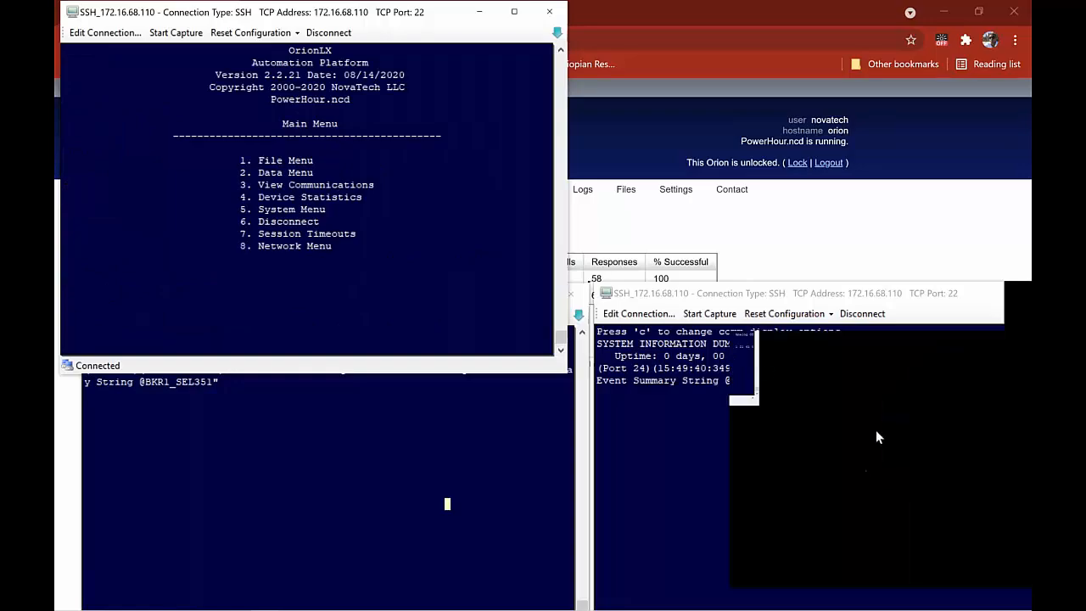
click(915, 404)
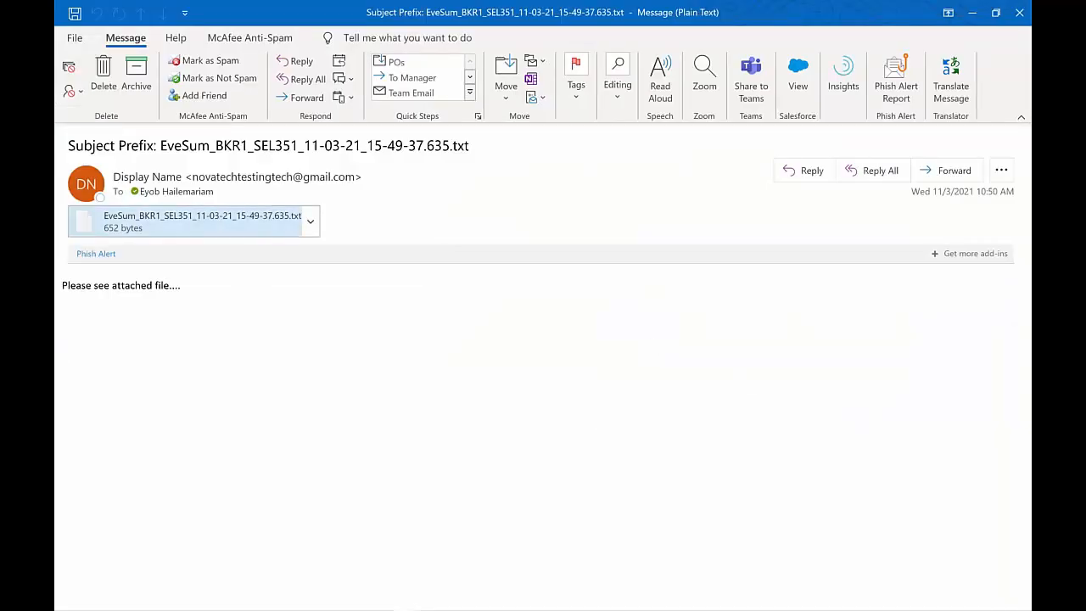
Review the event email with its 652-byte EveSum_BKR1_SEL351 attachment, then minimize the message
key(alt+Tab)
key(Escape)
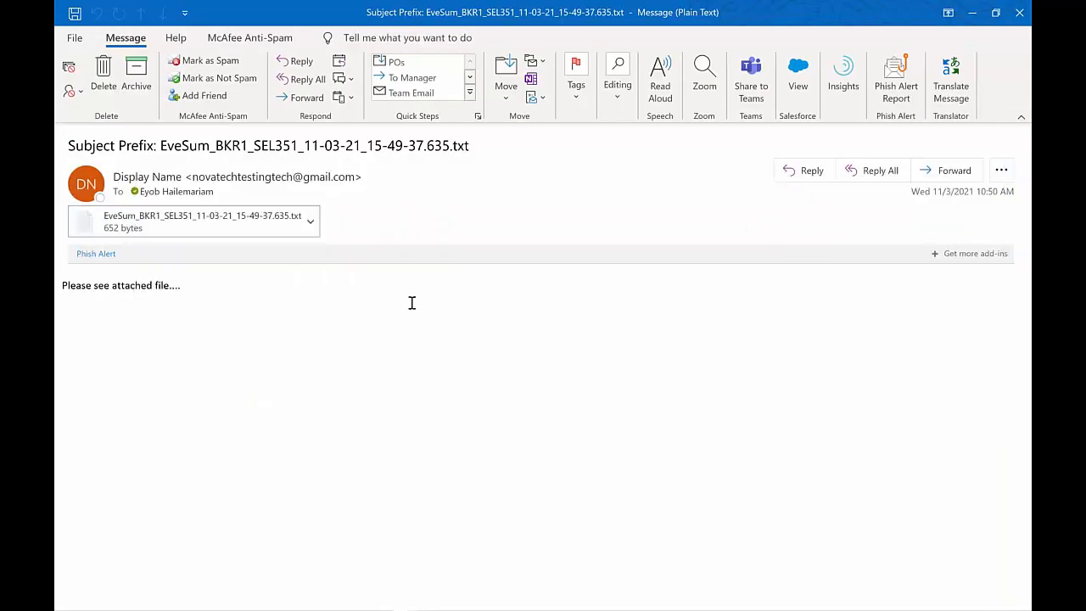
click(972, 13)
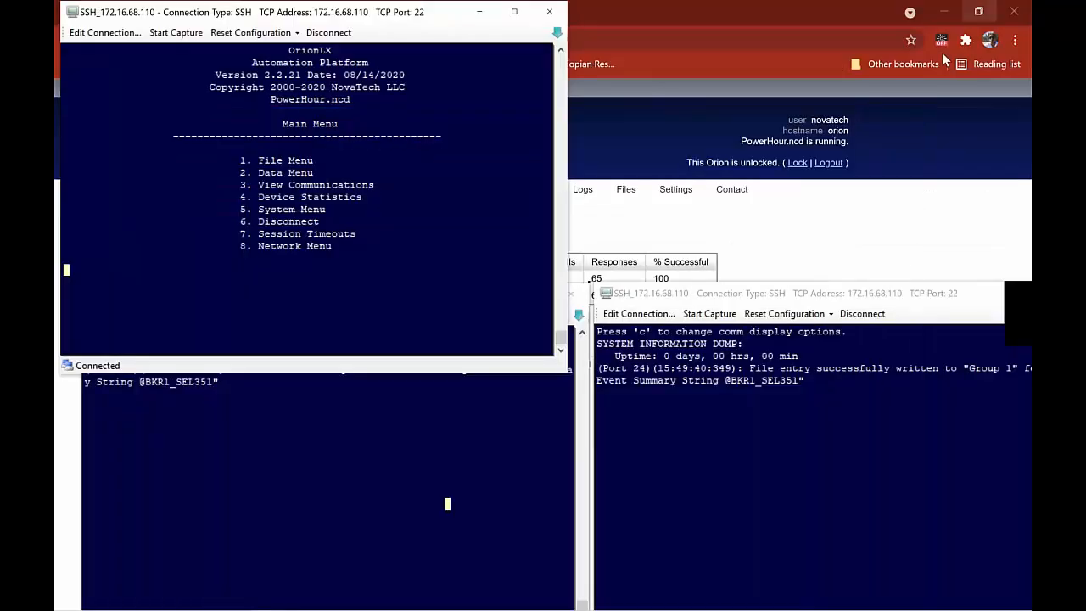
Show live communications for Port 1 – BKR1_SEL351 using menu choices 3 and 1
key(3)
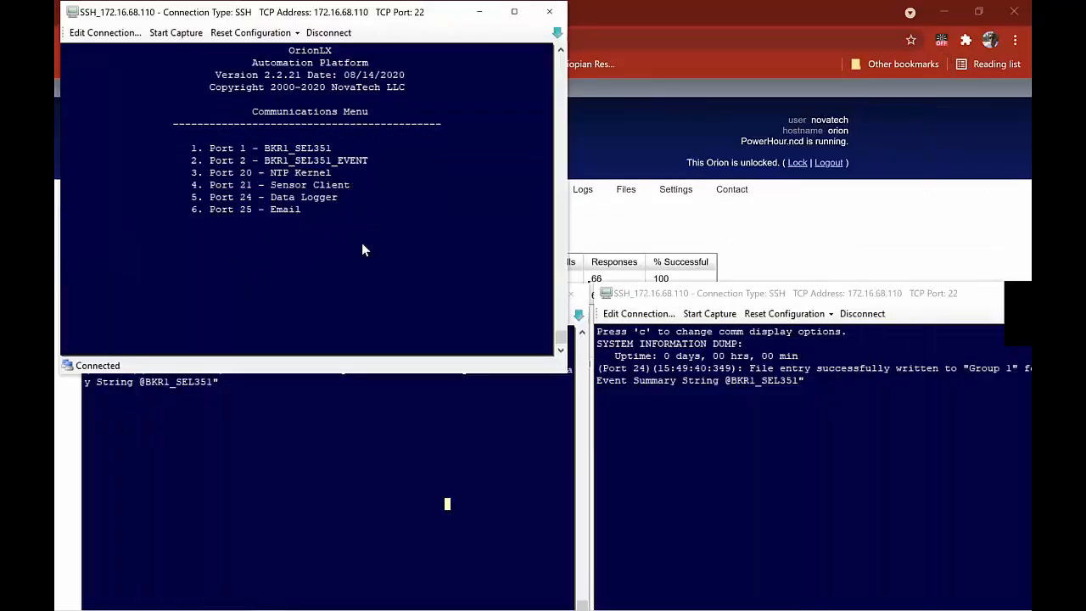
key(1)
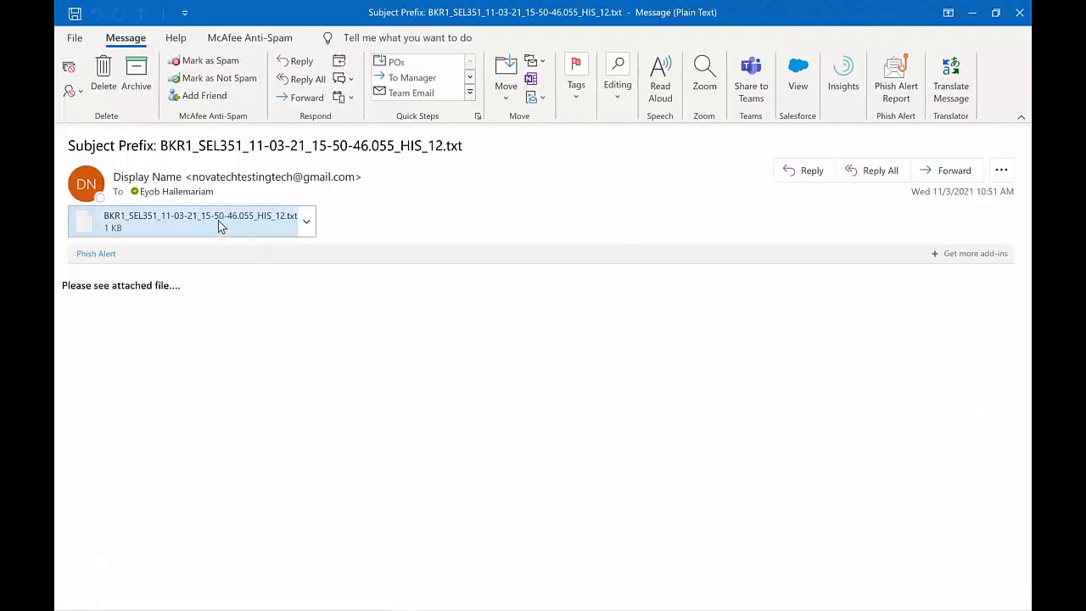
double_click(218, 220)
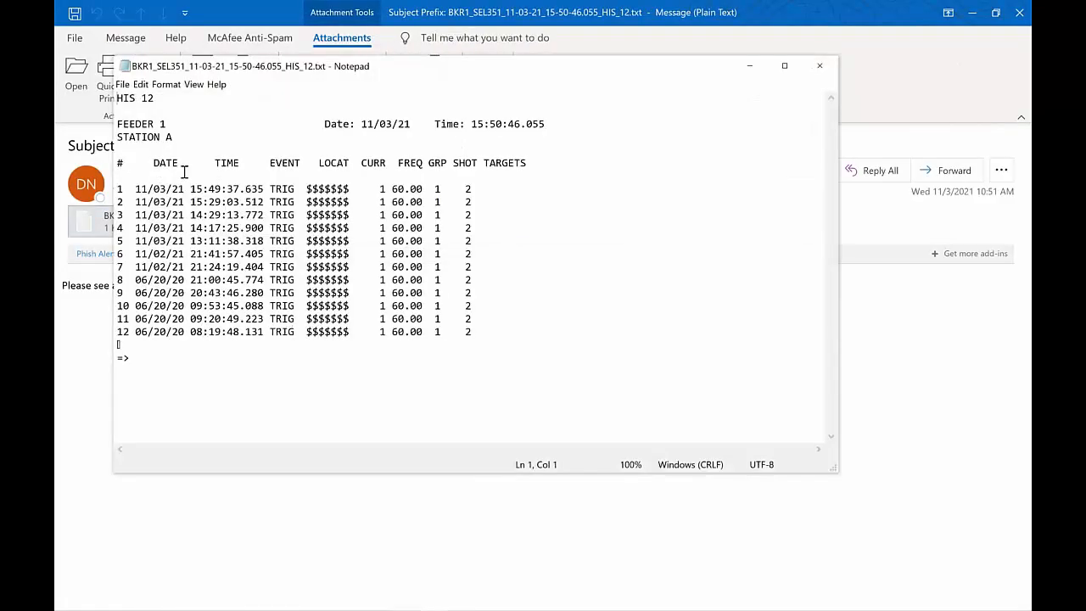
click(167, 100)
shift+click(115, 102)
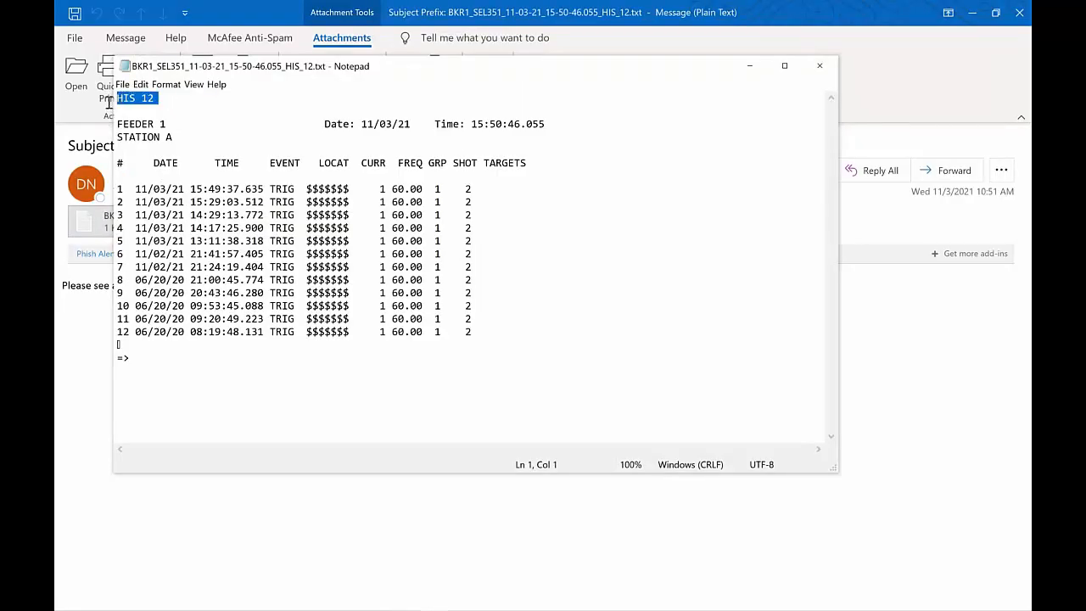
click(831, 69)
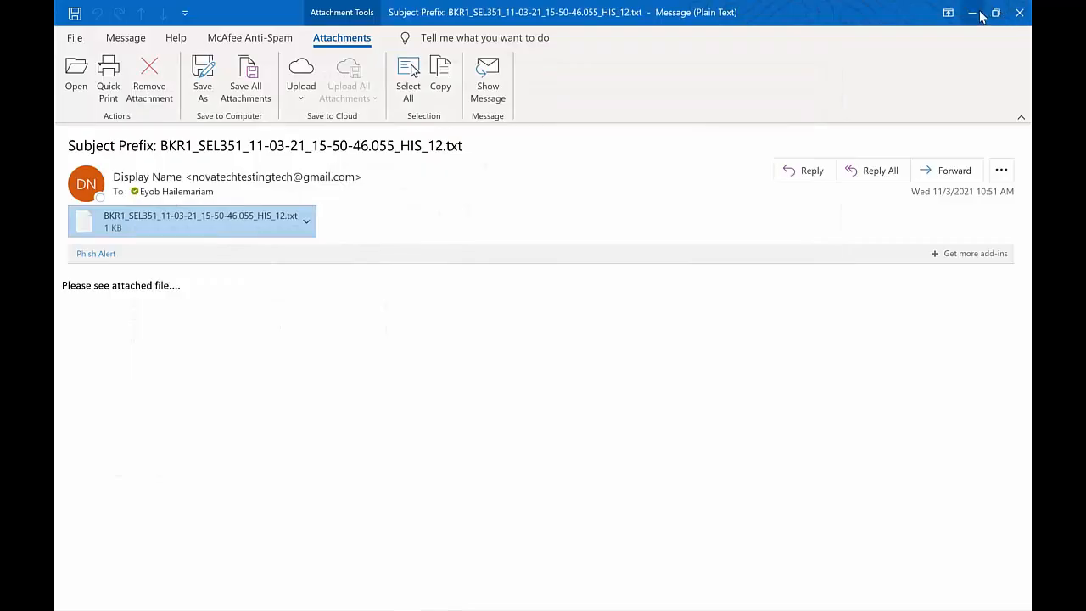
Minimize the Outlook message and bring the Port 25 email terminal forward showing three sent event emails
click(969, 13)
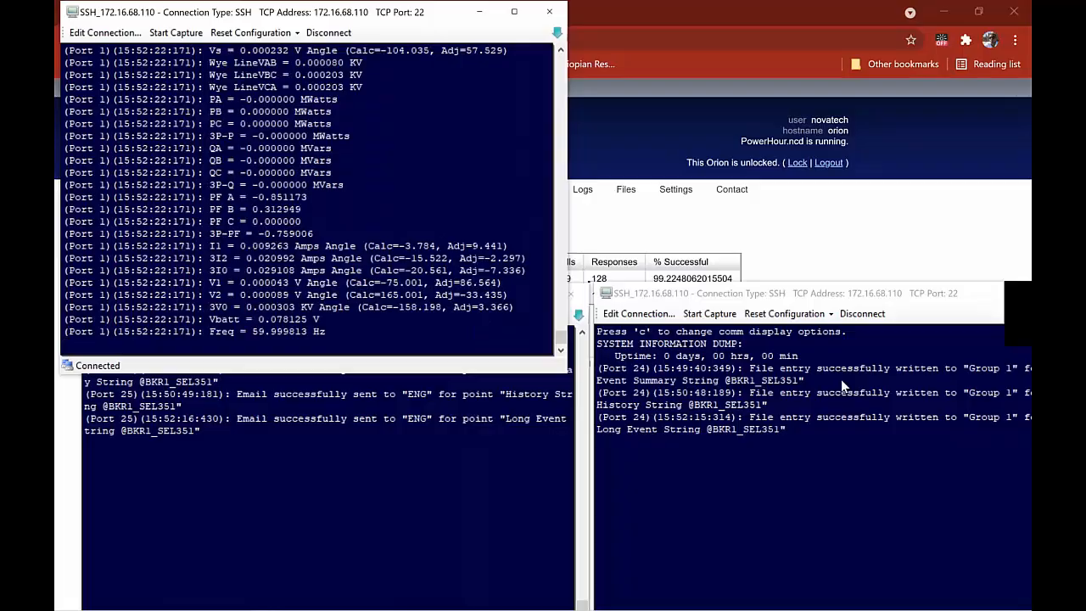
click(461, 442)
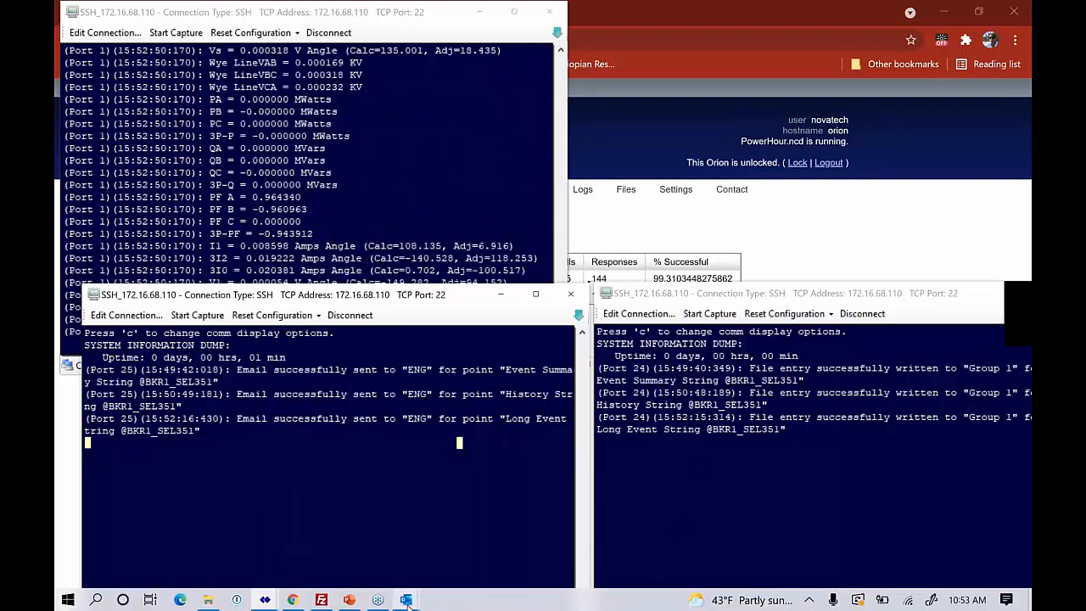
mouse_move(408, 601)
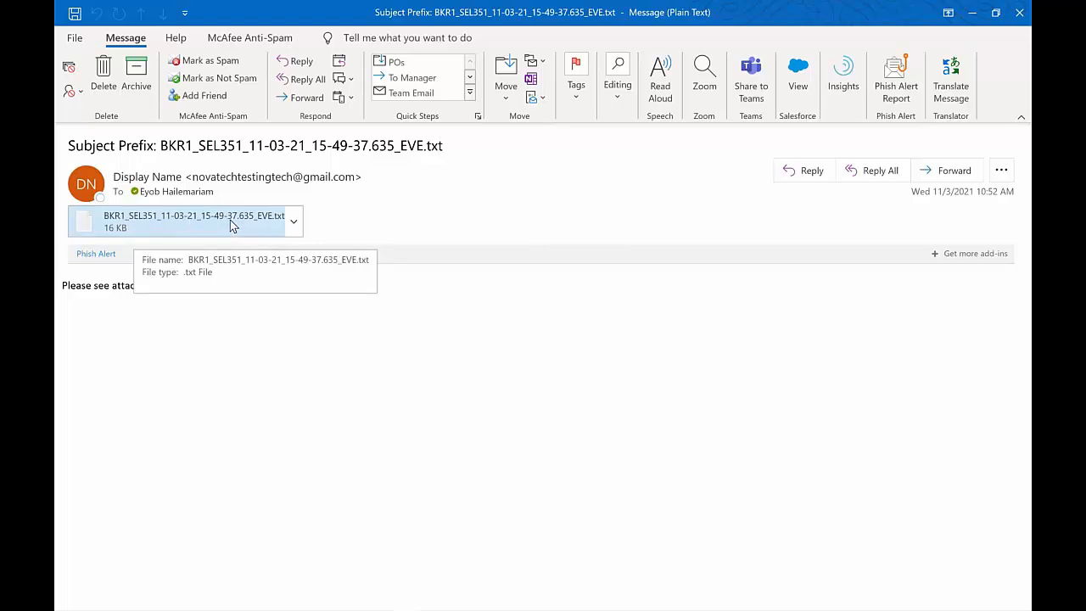
Open BKR1_SEL351_11-03-21_15-49-37.635_EVE.txt in Notepad, scroll through the report, and switch to FileZilla
click(280, 226)
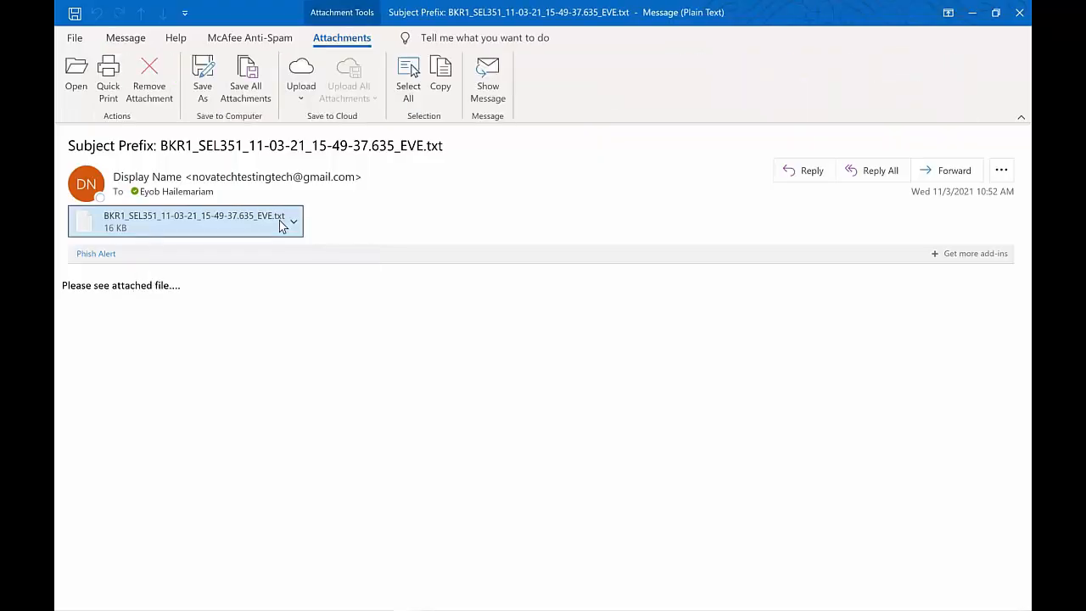
double_click(281, 226)
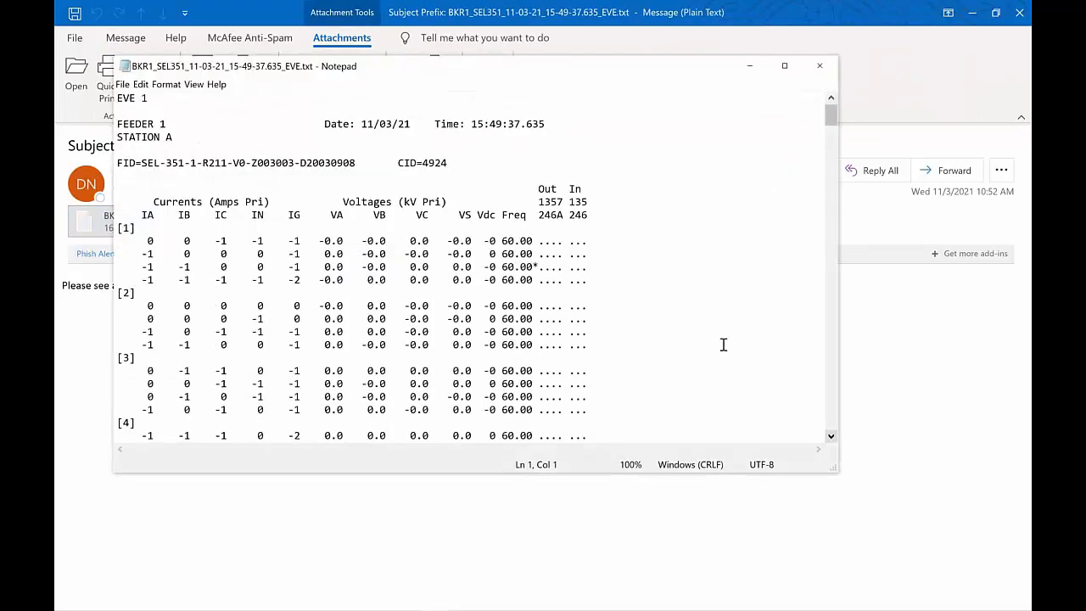
scroll(723, 345, down, 5)
scroll(722, 345, down, 20)
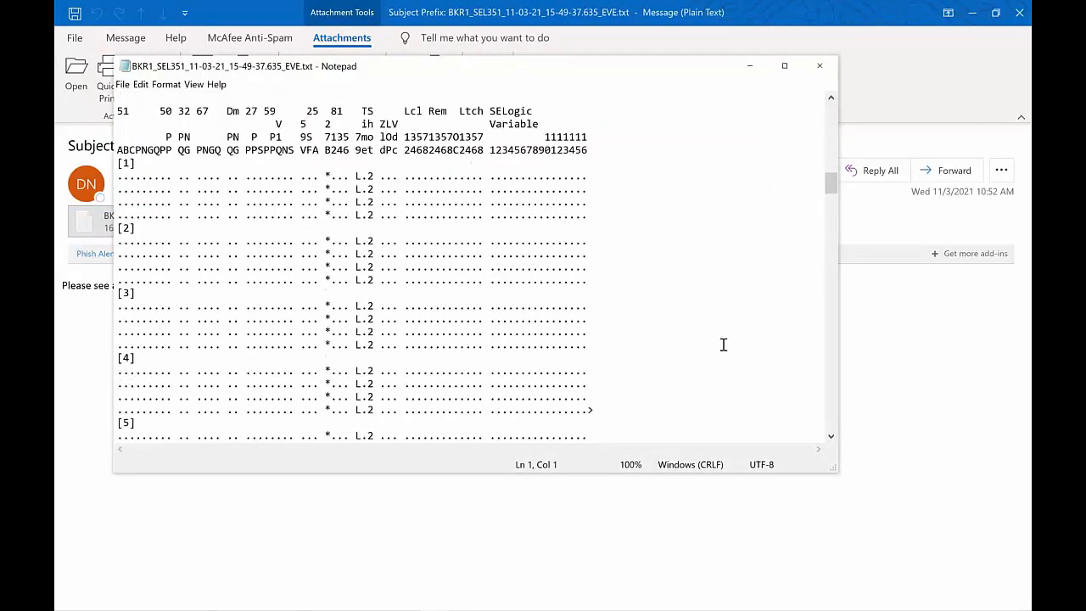
scroll(723, 345, down, 20)
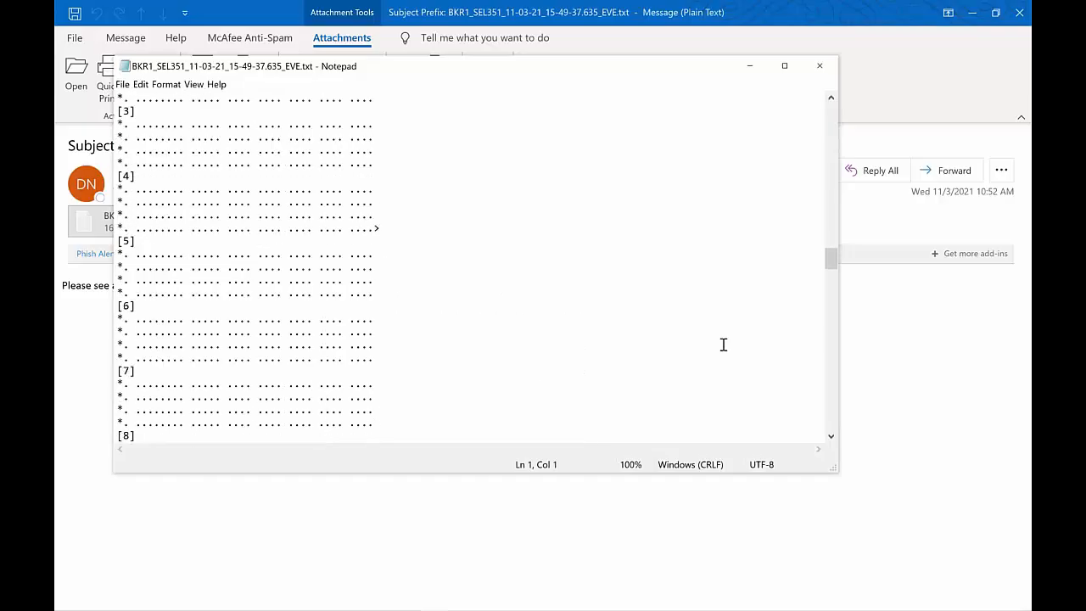
scroll(723, 345, down, 10)
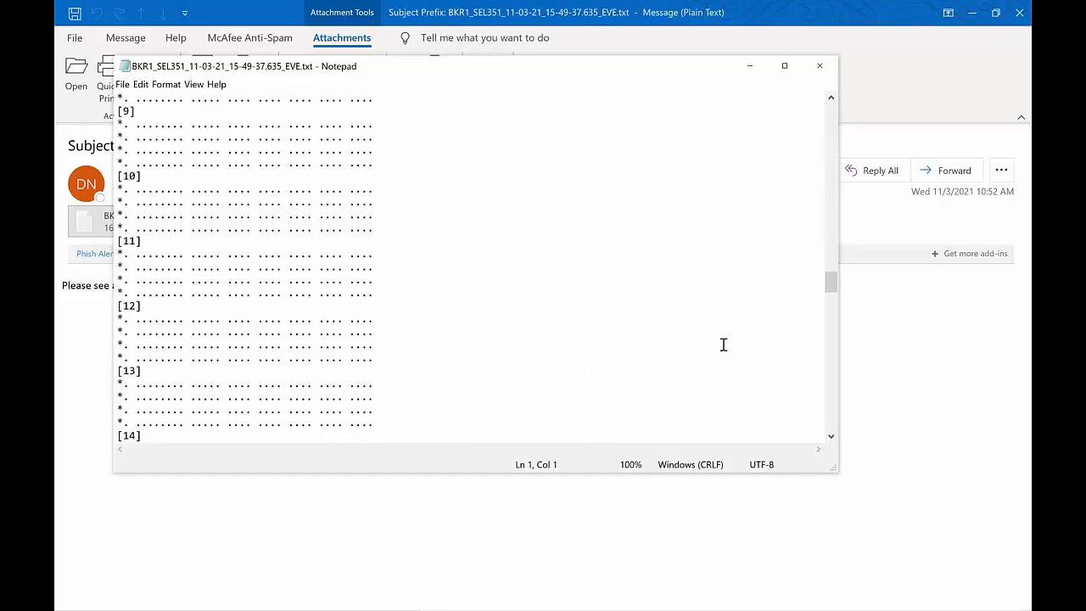
scroll(722, 344, down, 20)
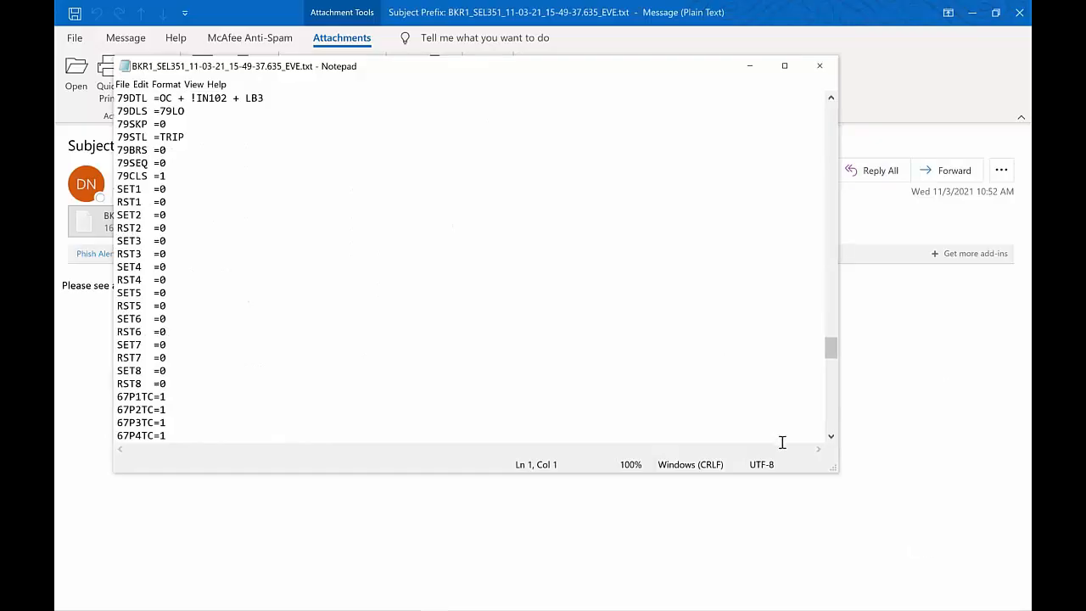
key(alt+Tab)
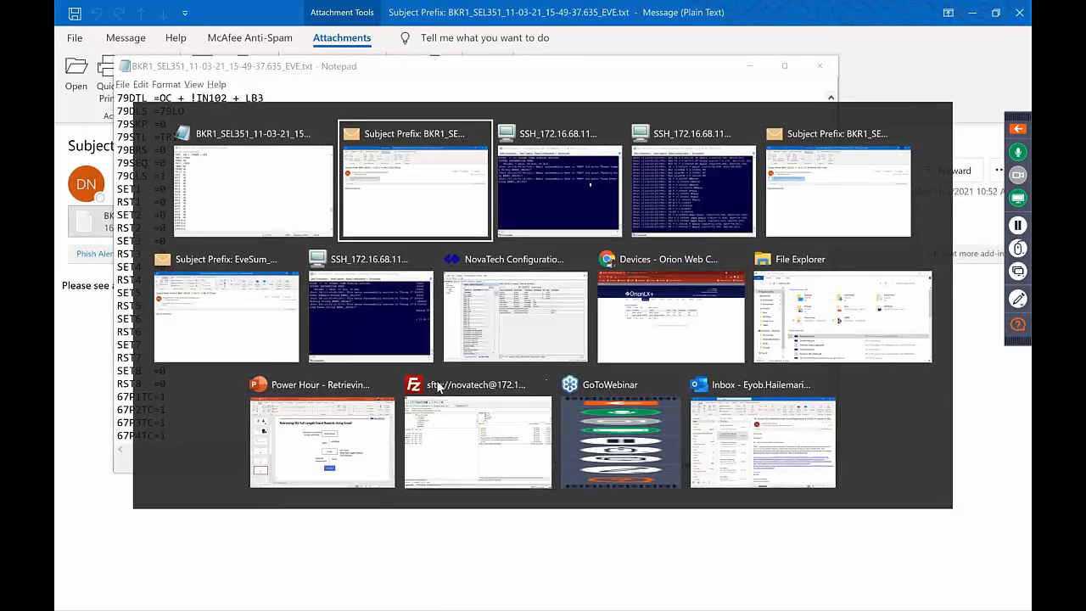
click(465, 419)
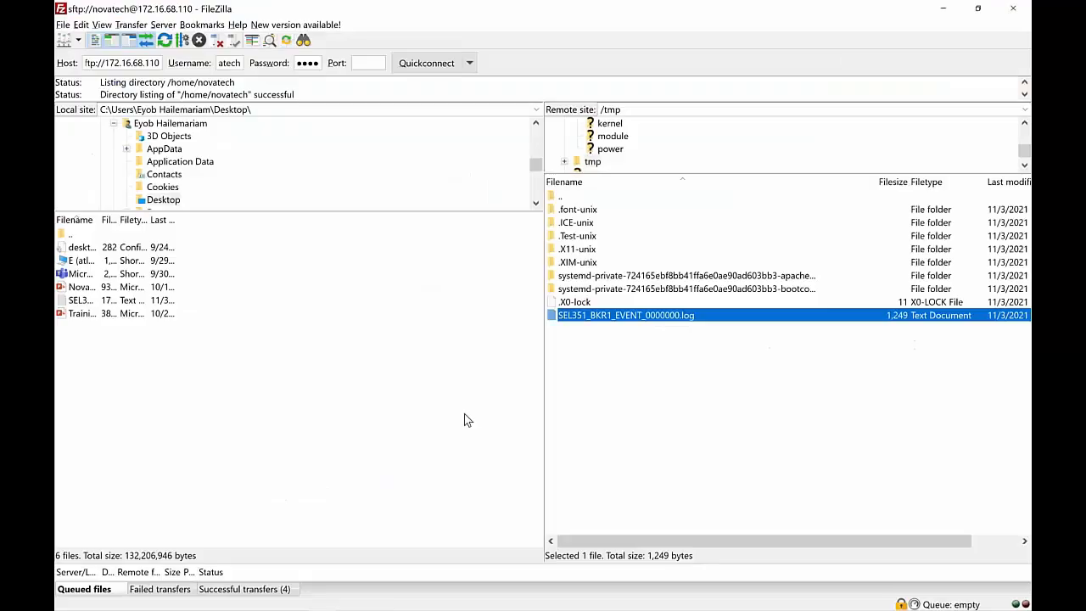
Reload the remote /tmp listing and select SEL351_BKR1_EVENT_0000000.log, now 35,395 bytes
click(679, 110)
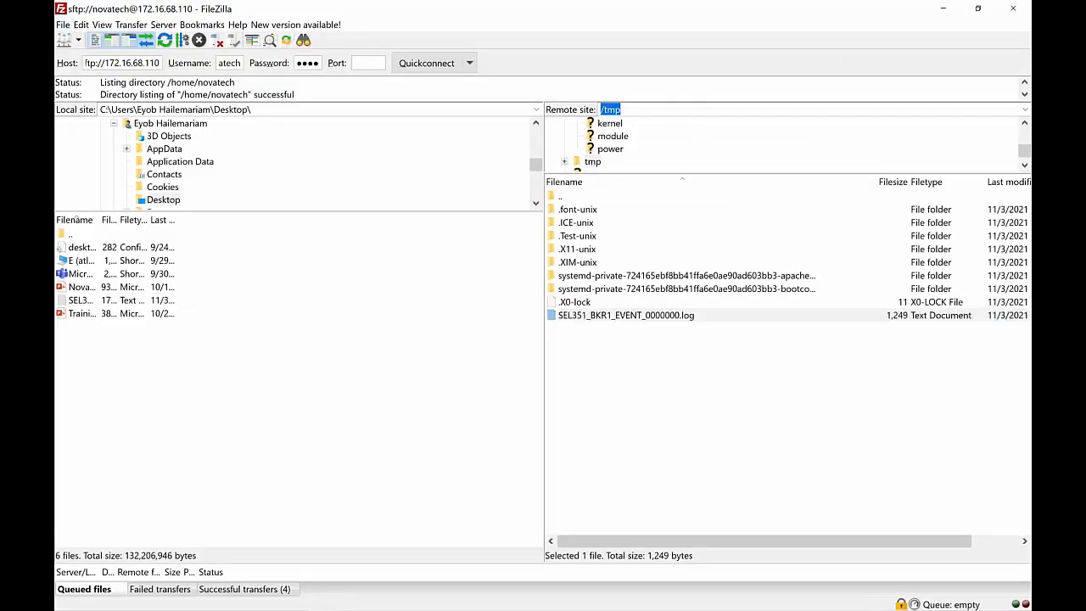
key(Return)
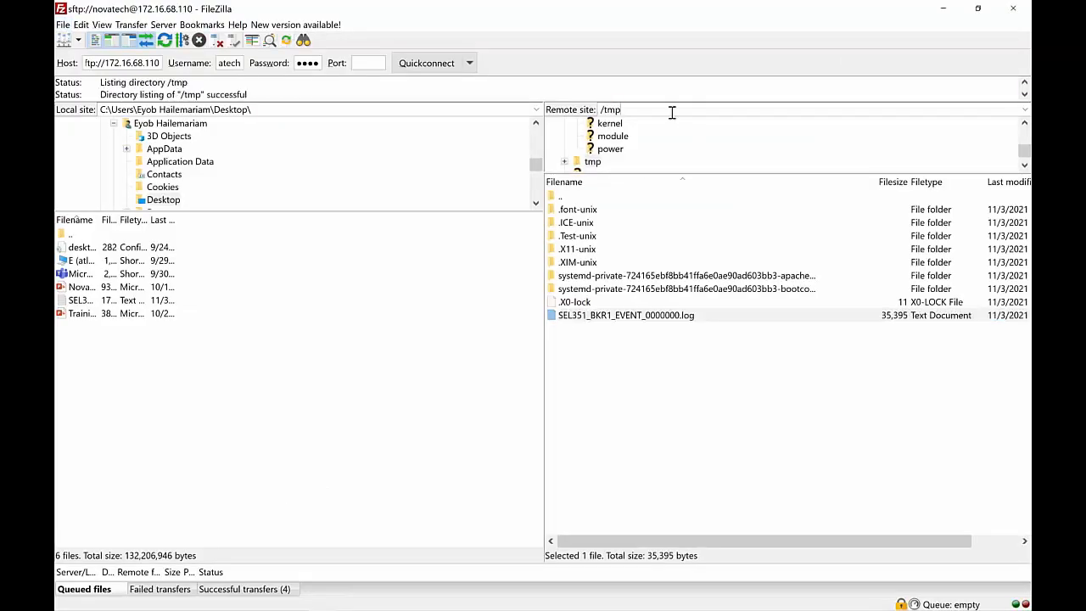
scroll(632, 163, up, 3)
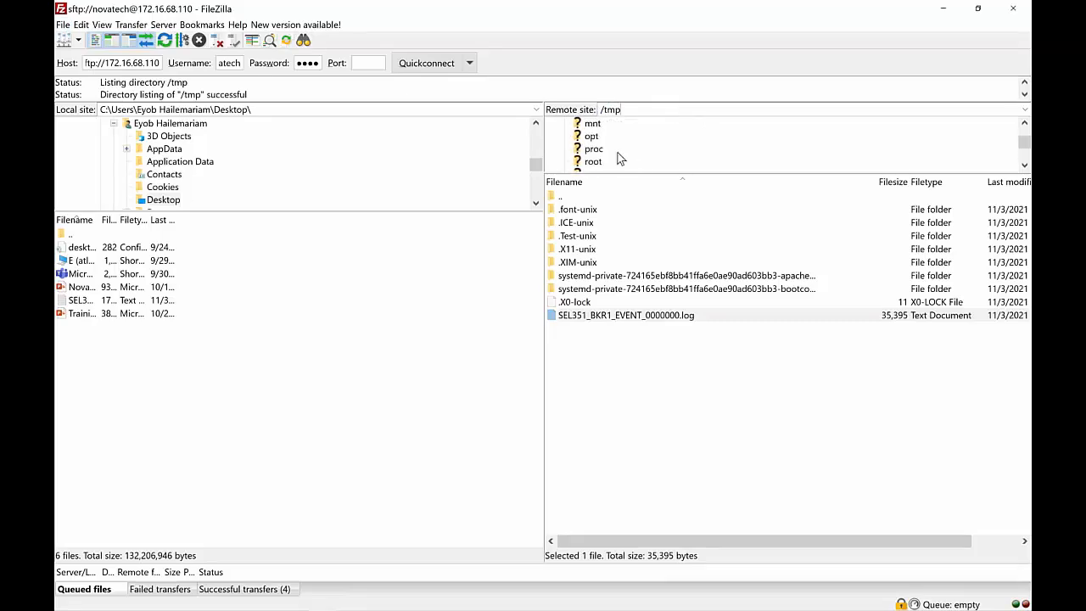
click(591, 124)
click(613, 110)
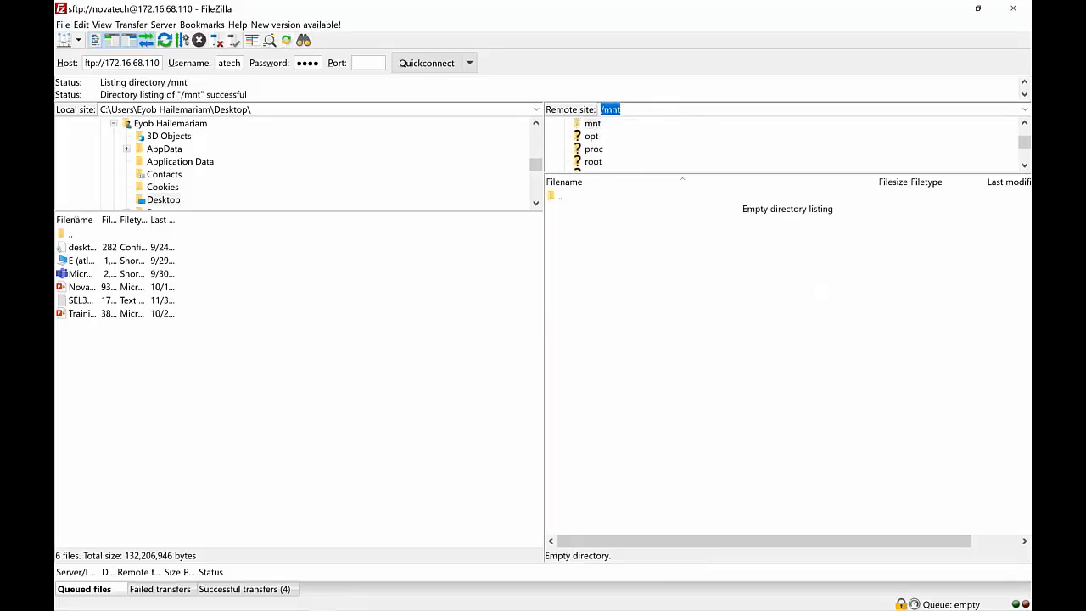
text(/tmp)
key(Return)
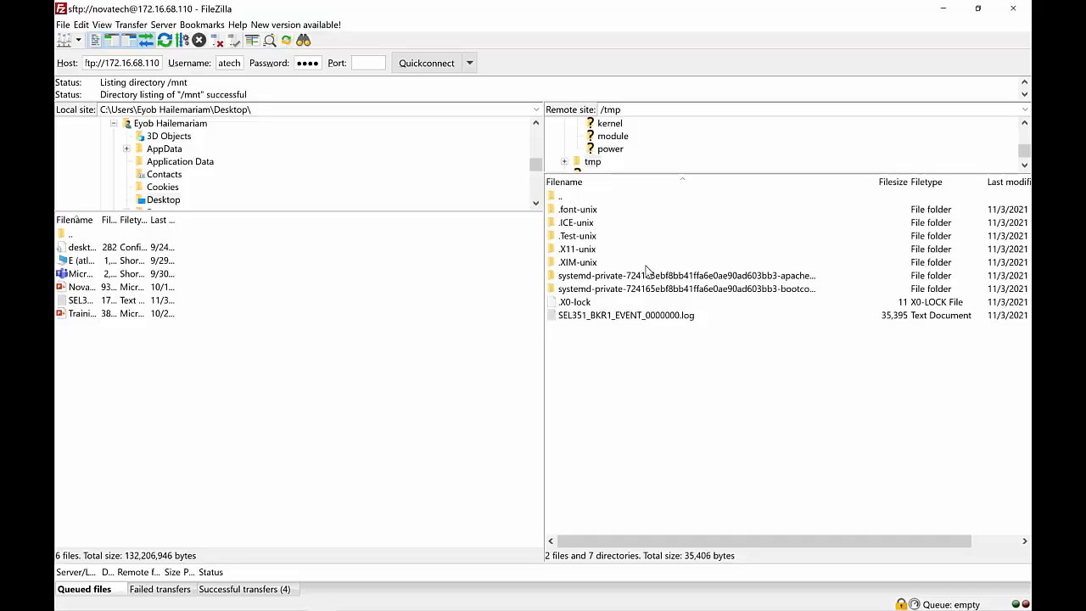
click(677, 319)
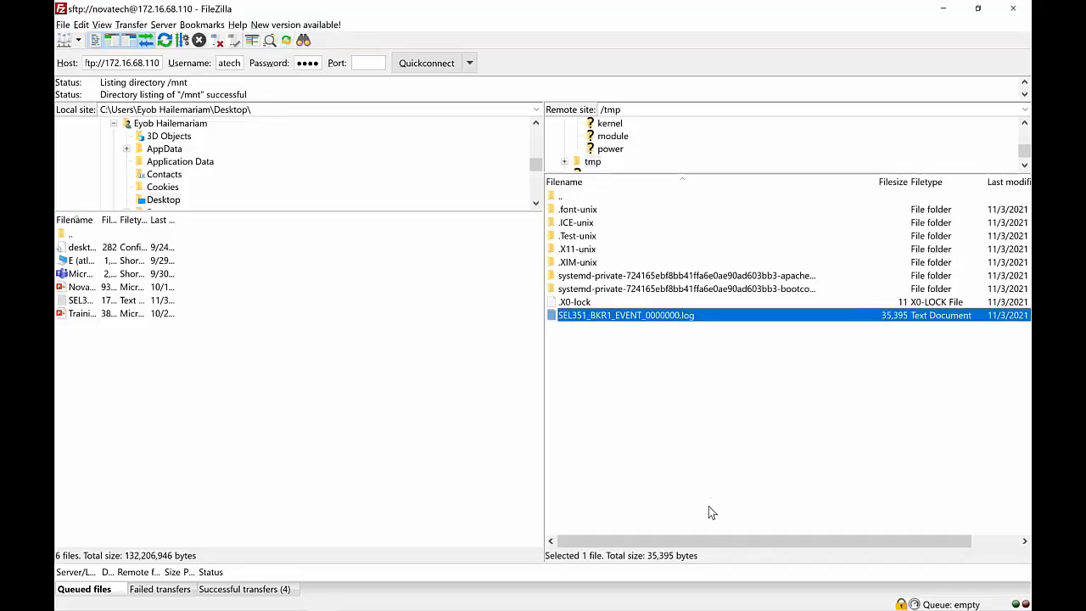
Switch back to NovaTech Configuration Director from FileZilla
key(alt+Tab)
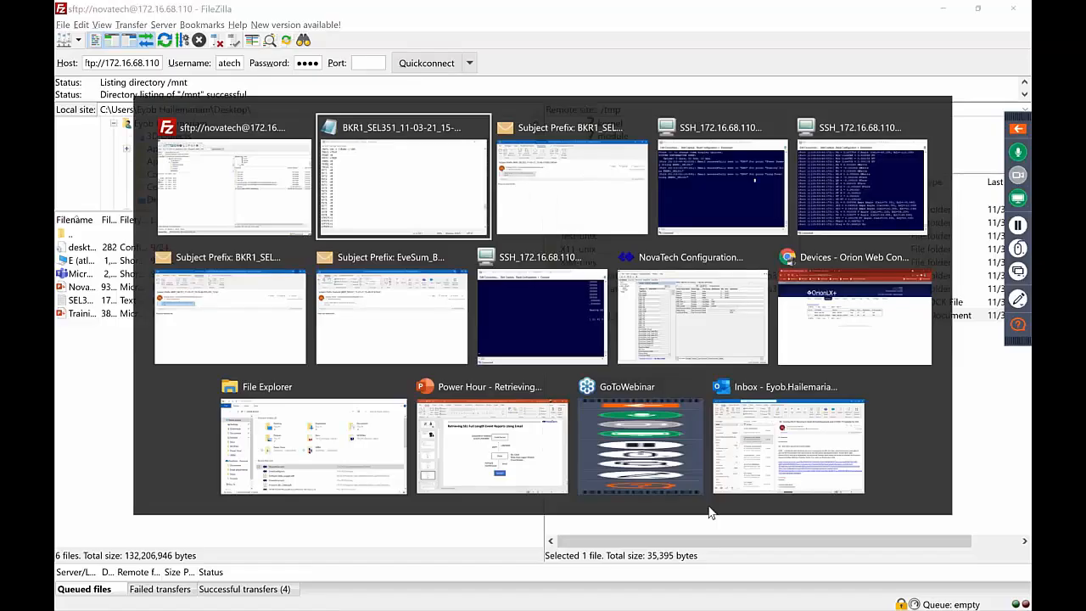
key(alt+Tab)
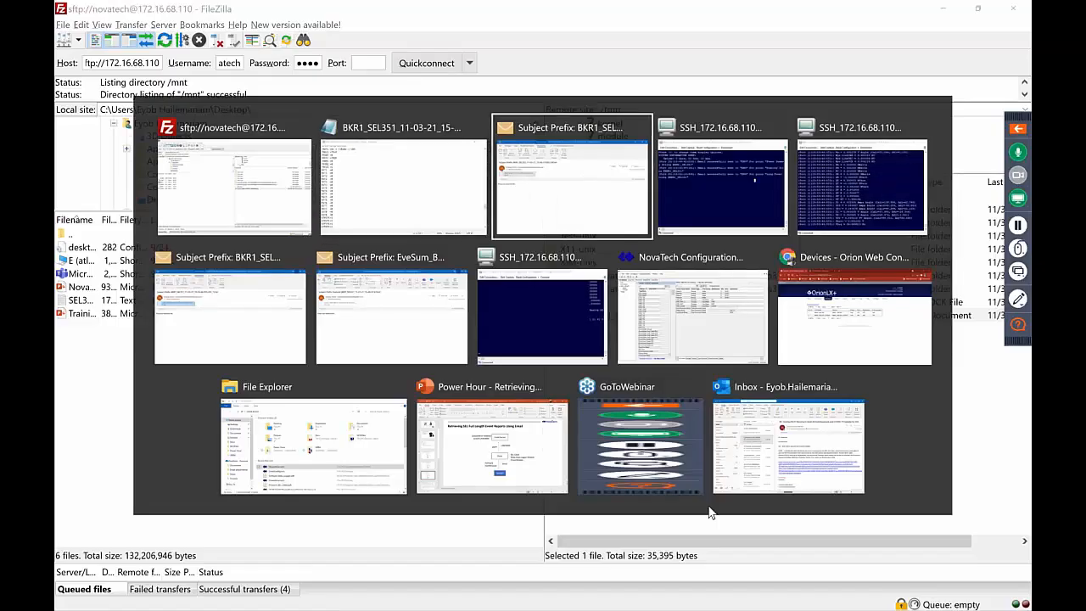
key(Escape)
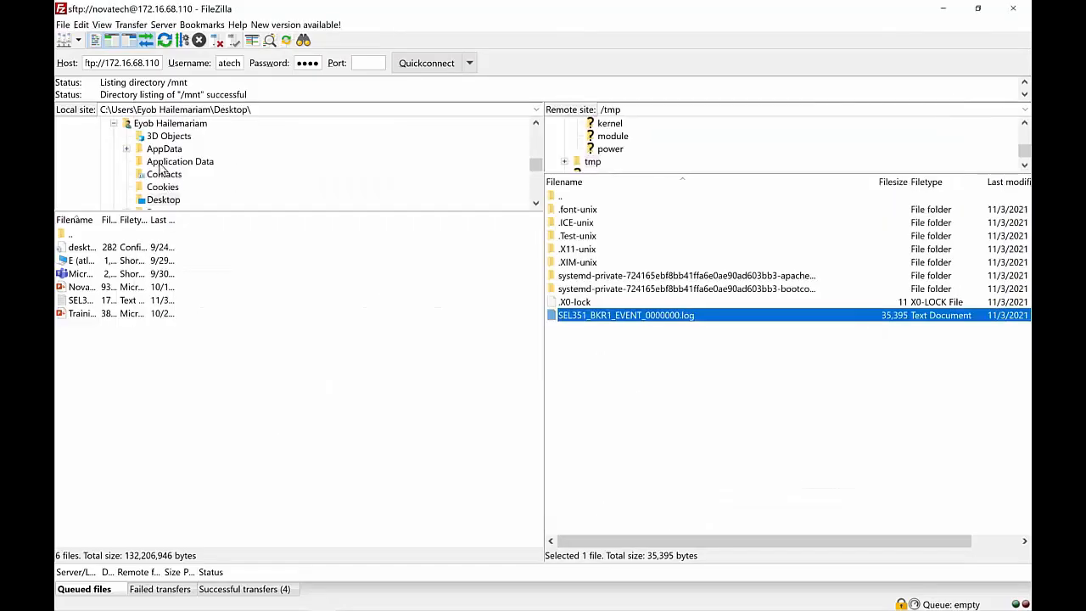
key(alt+Tab)
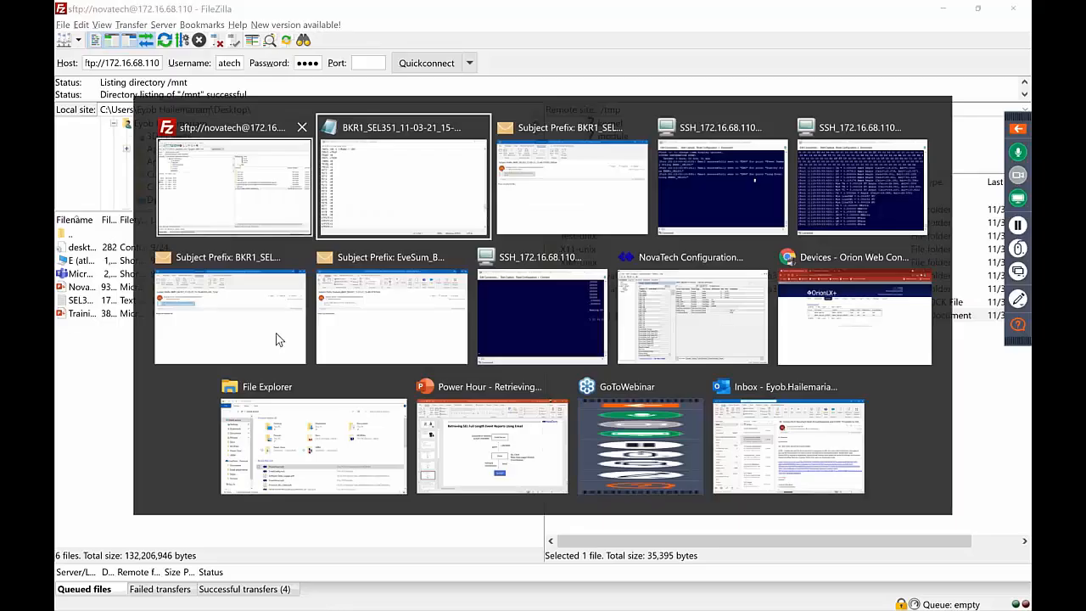
click(681, 310)
Open the Data Logger settings for Port 24 and select file Group 1
click(159, 26)
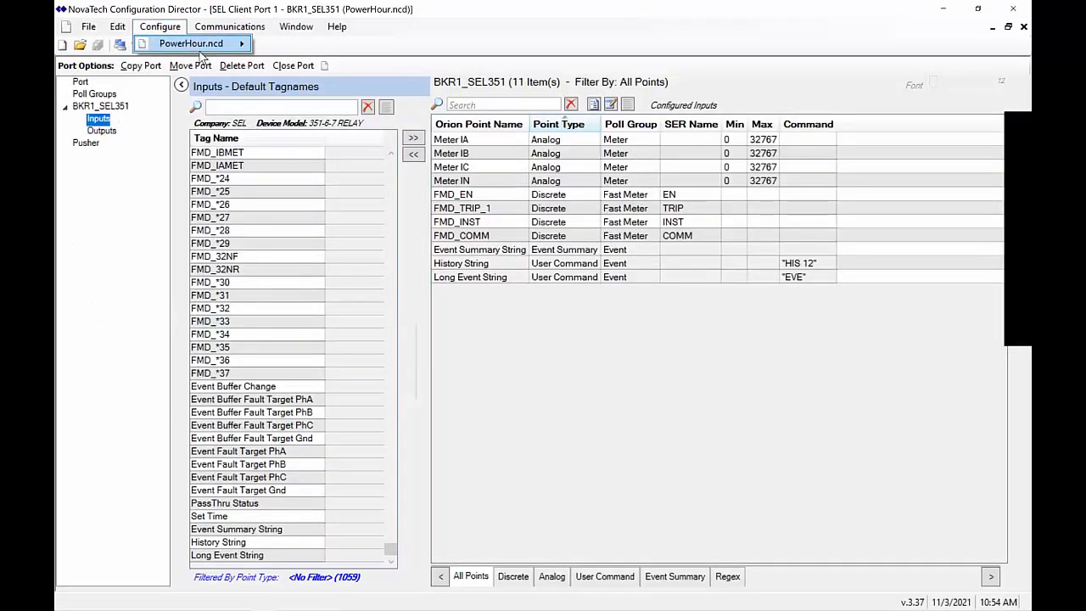
mouse_move(204, 44)
mouse_move(360, 95)
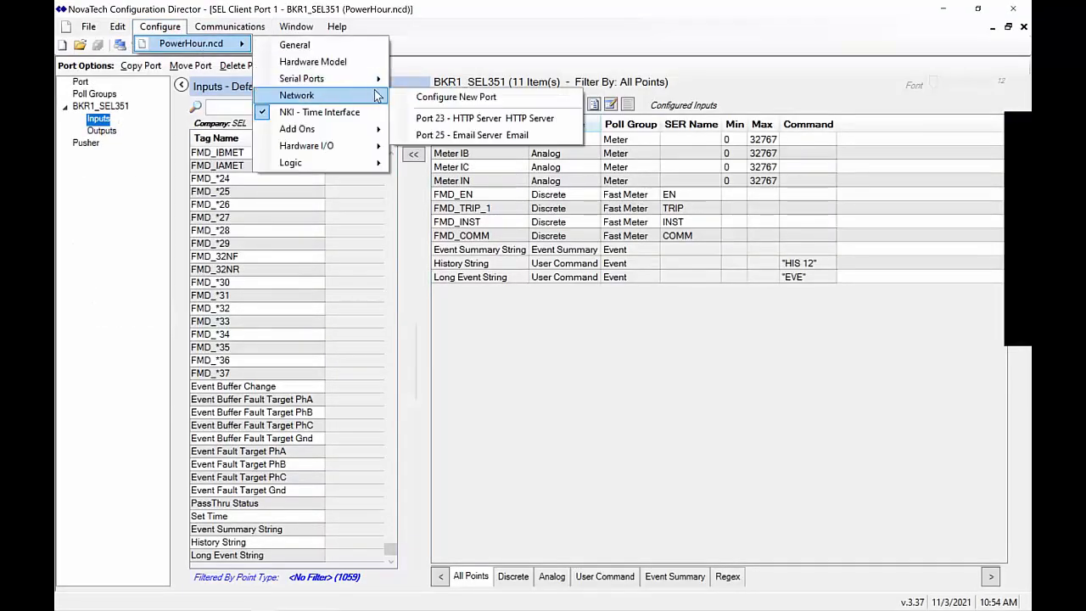
mouse_move(351, 131)
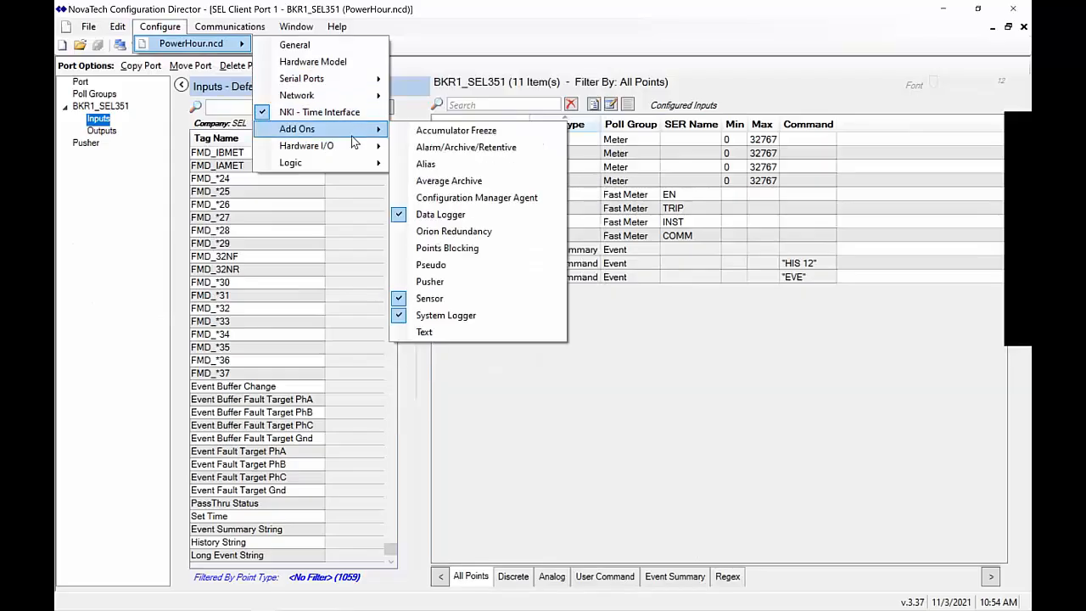
click(478, 214)
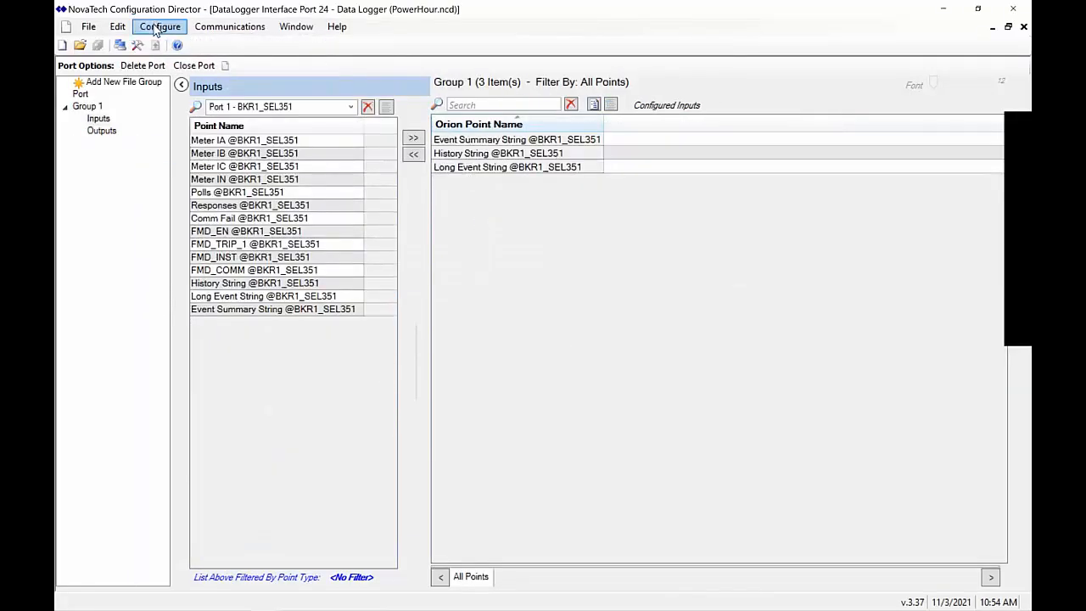
click(89, 107)
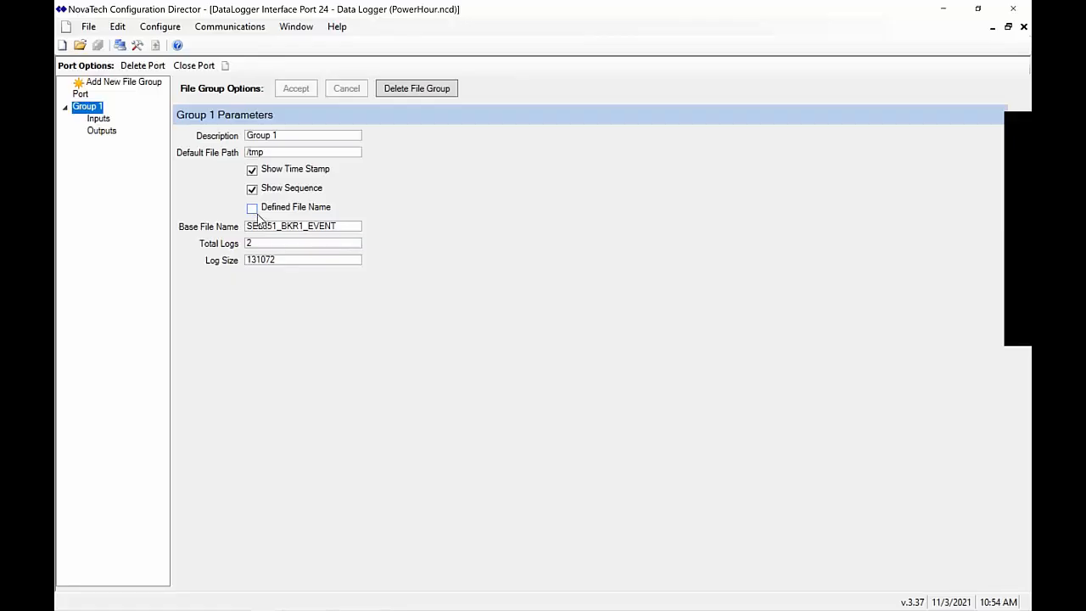
Enable Defined File Name for Group 1 and accept the update
click(252, 210)
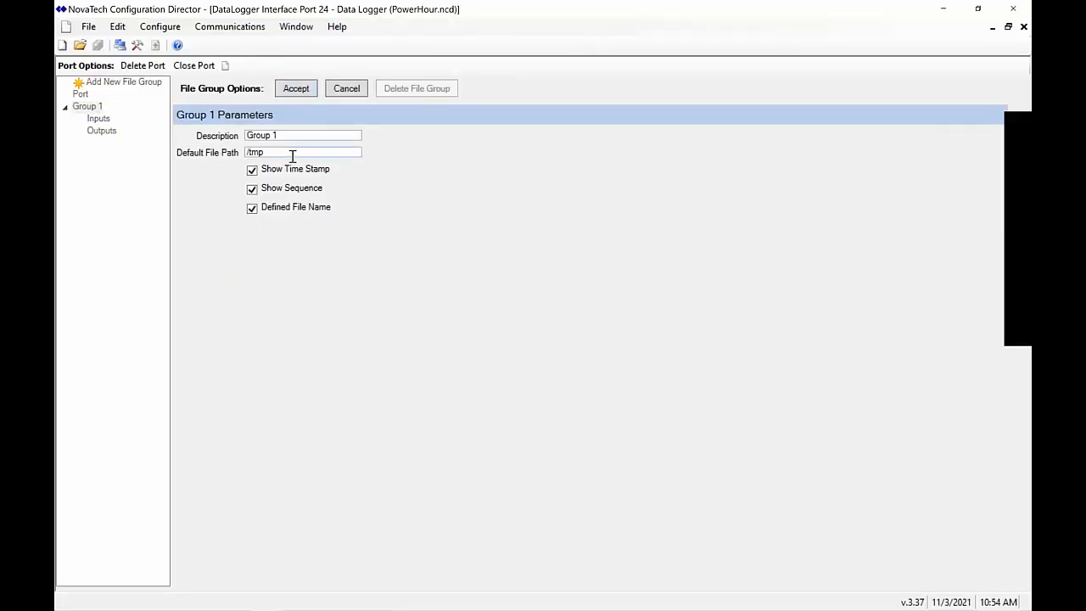
click(306, 87)
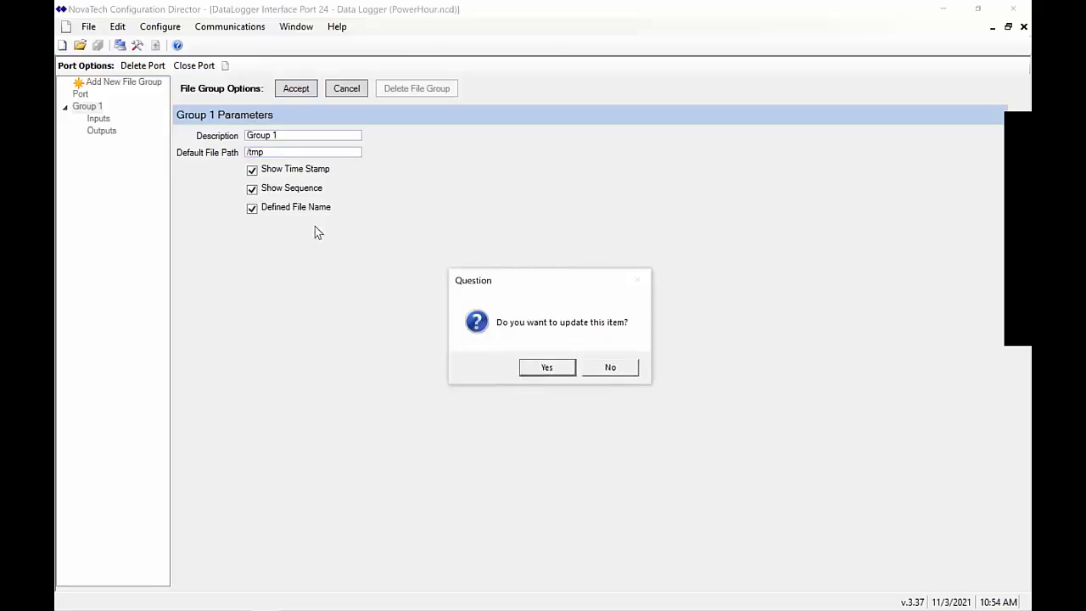
click(547, 366)
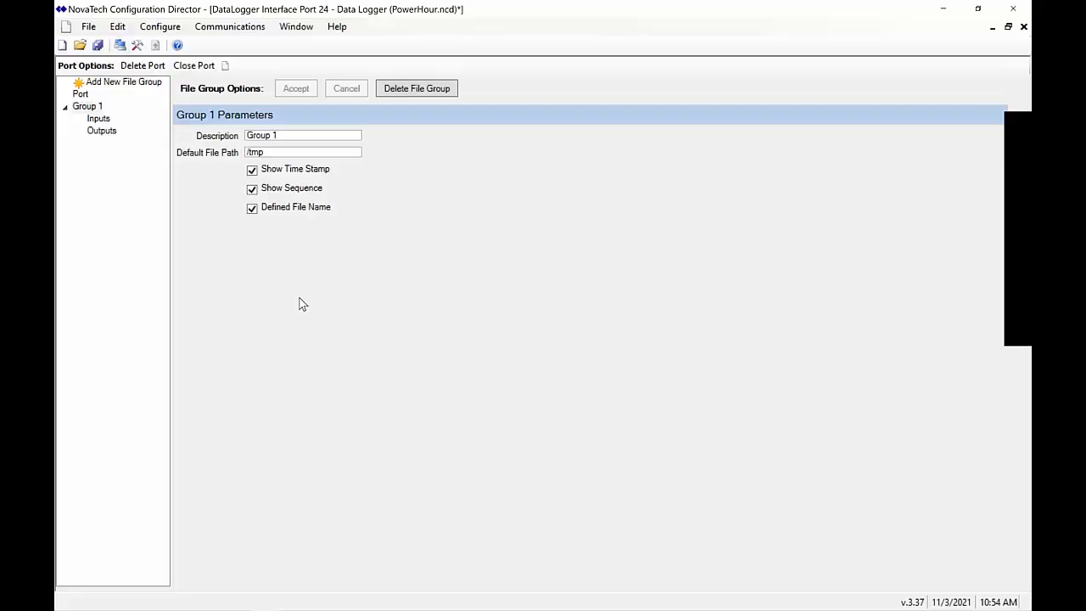
key(alt+Tab)
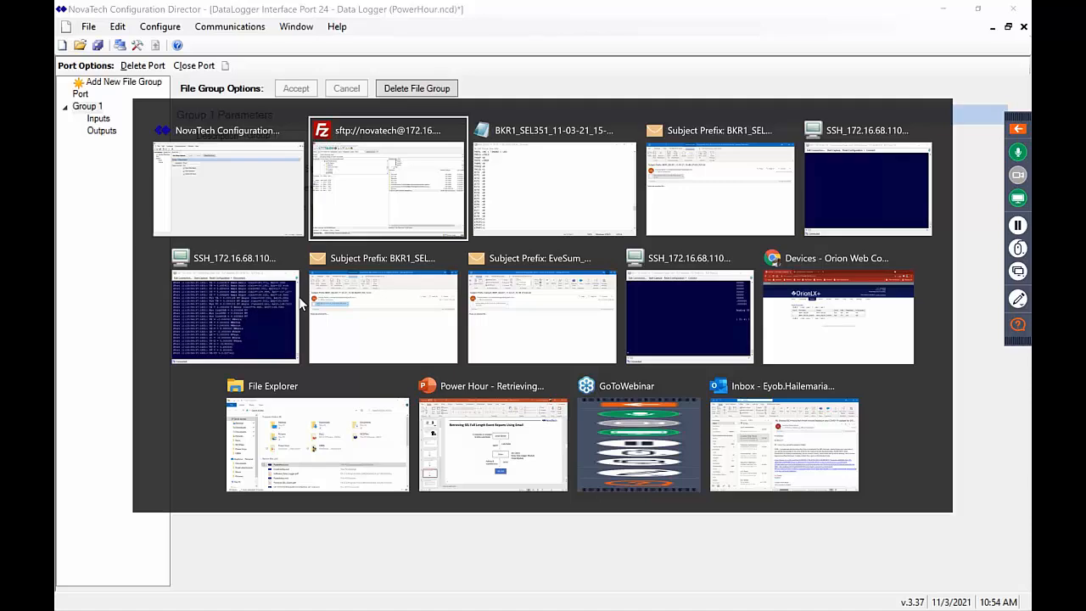
Bring the SSH_172.16.68.110 terminal forward and drag its window lower on screen
click(235, 327)
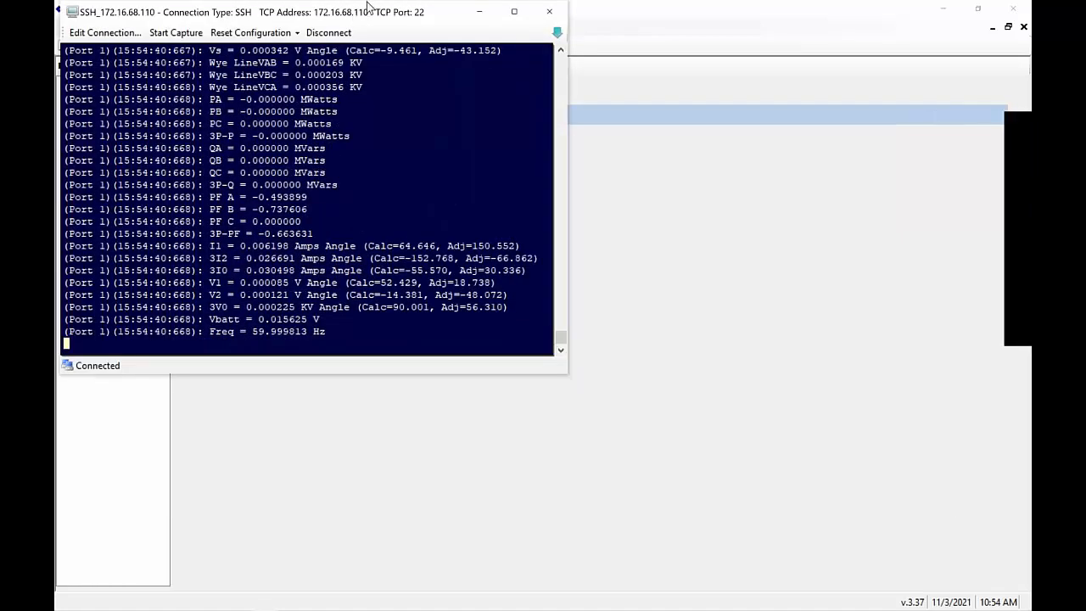
drag(368, 5, 405, 6)
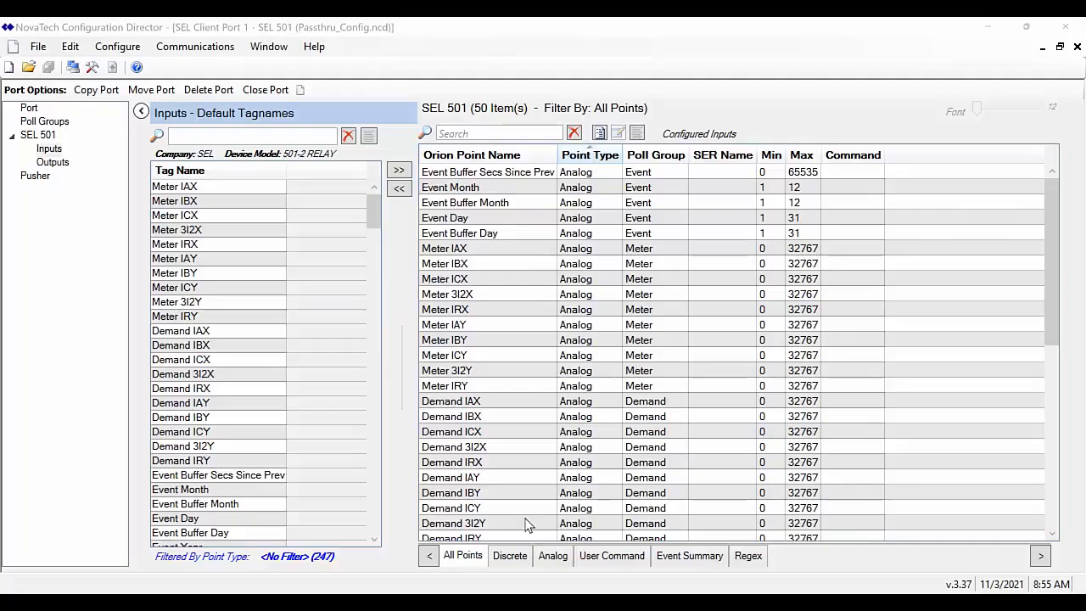
Show PowerPoint slide 9, 'What is a Serial Port Server or Terminal Server?'
click(442, 593)
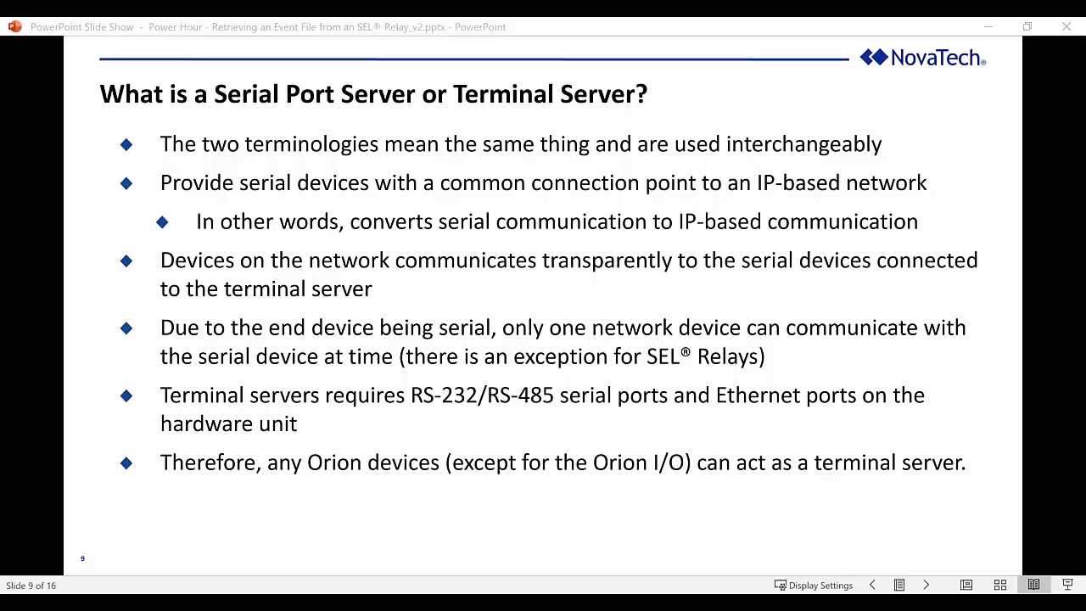
Leave the slide show and return to the OrionLX Devices page showing SEL 501 polling at 100%
key(alt+Tab)
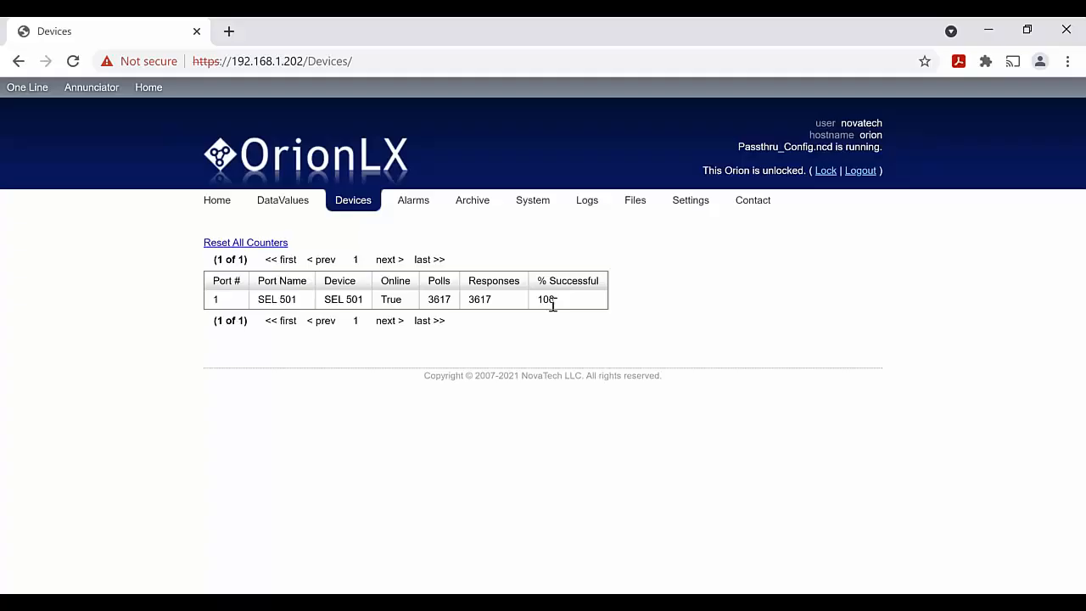
Restore the Configuration Director window and position it beside the OrionLX Devices page
click(335, 602)
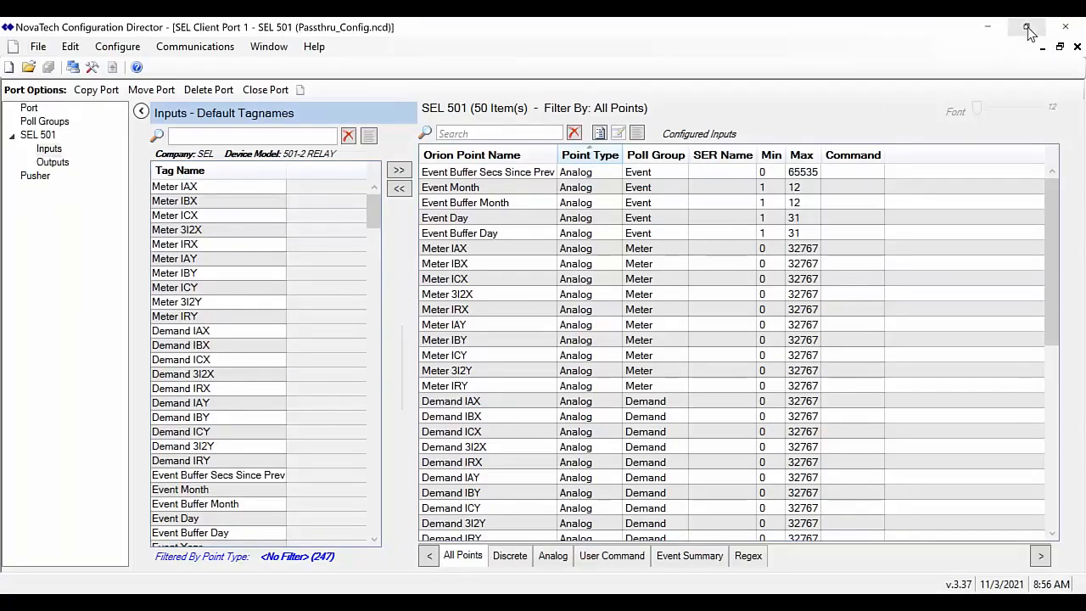
click(1029, 32)
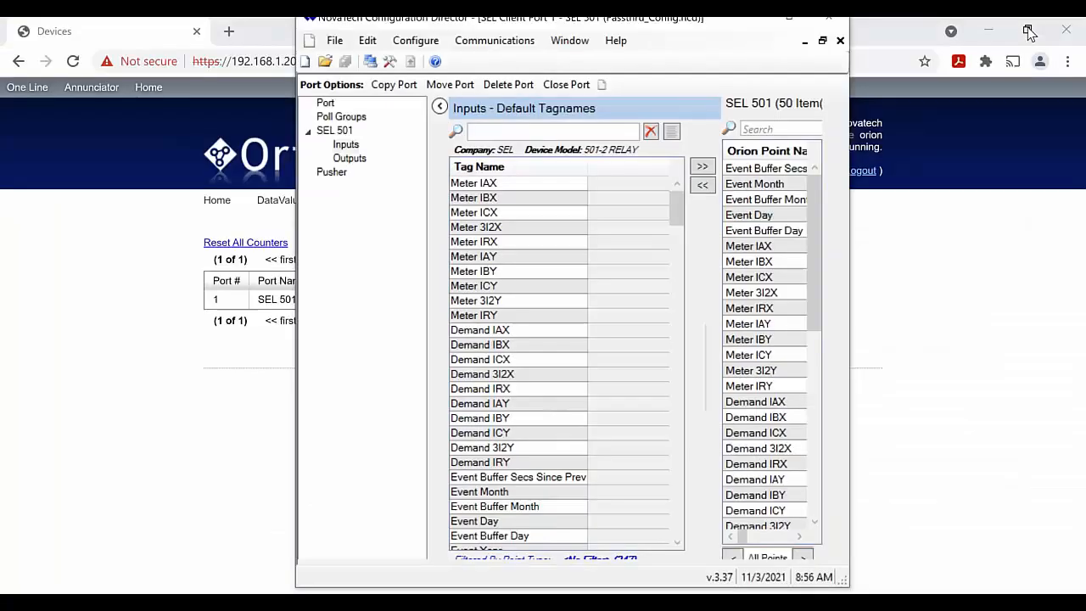
drag(719, 22, 903, 132)
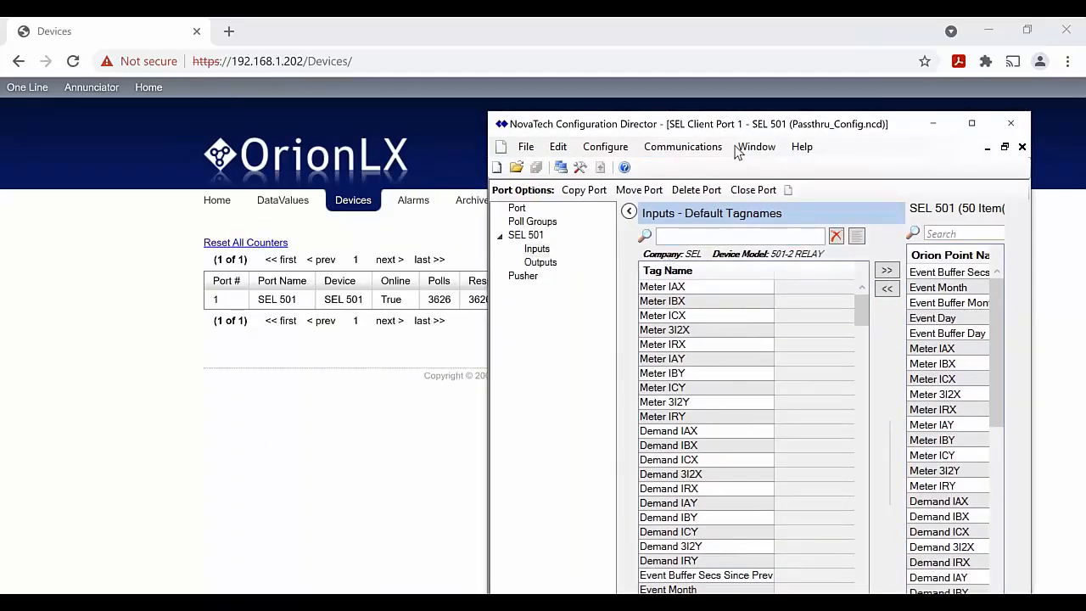
Connect to the Orion LXm from Communications > Online Connections
click(682, 148)
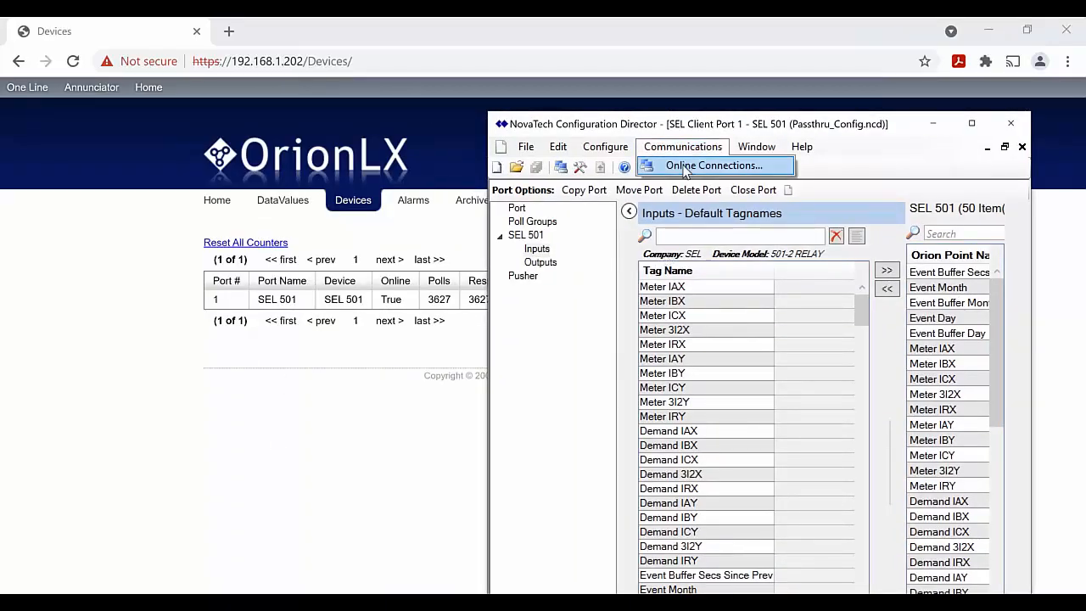
click(685, 168)
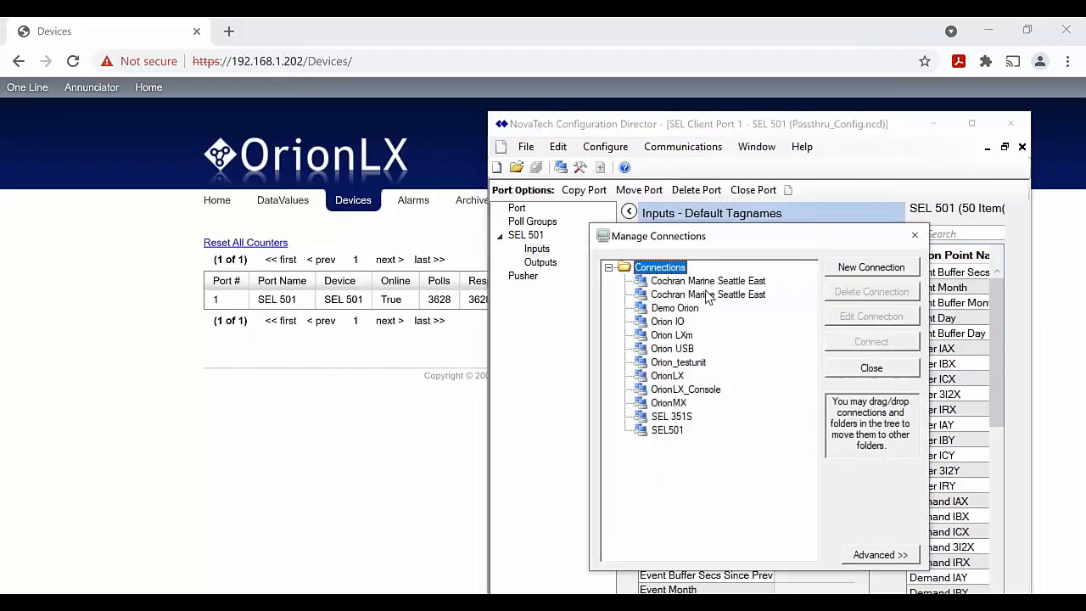
click(682, 339)
click(861, 343)
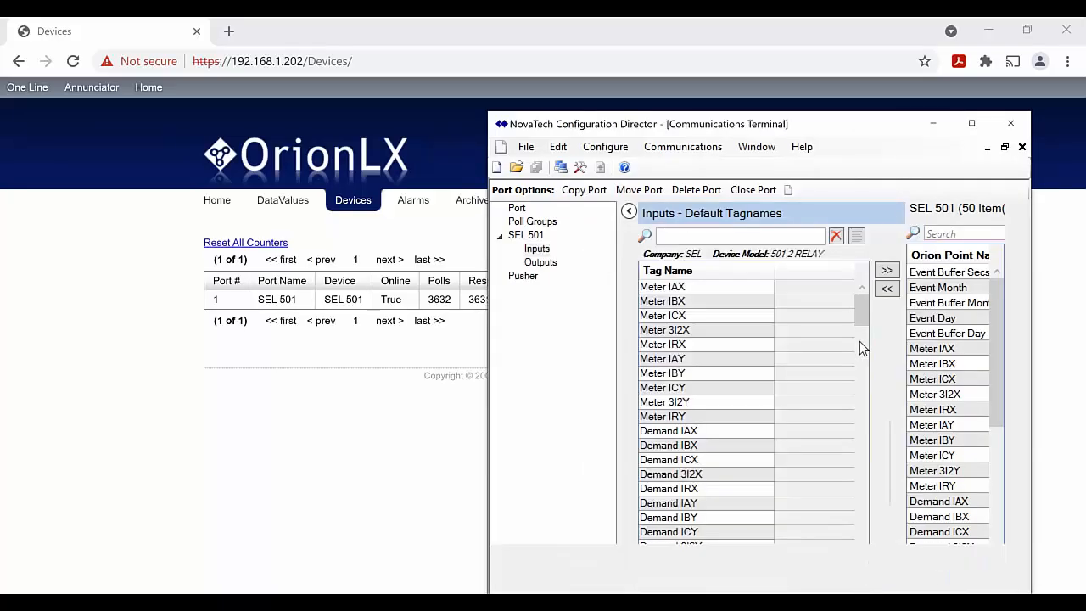
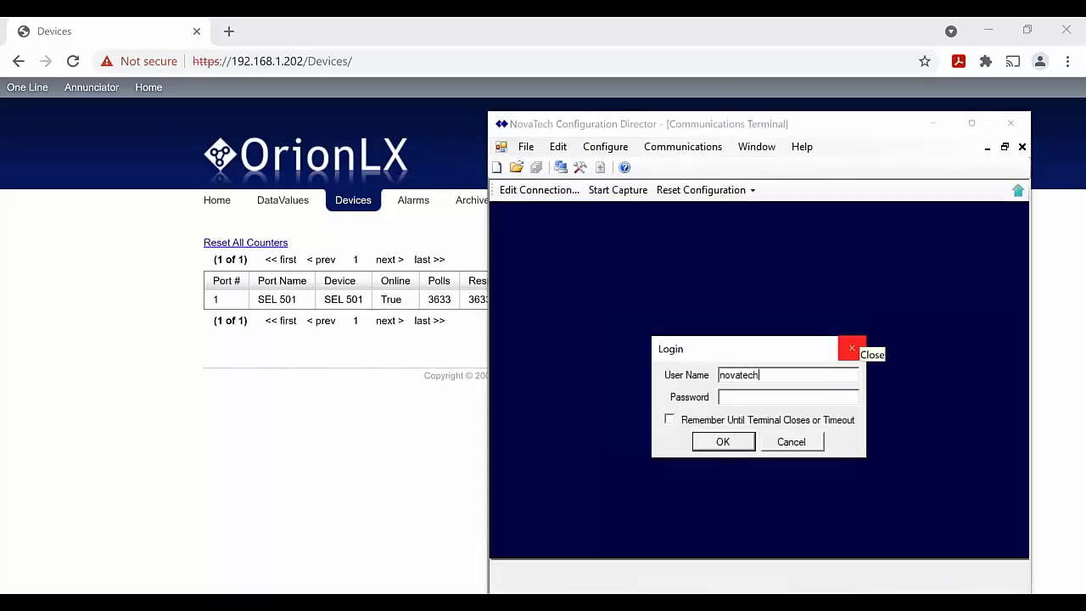
Log in with the user name and password to reach the OrionLX Main Menu
key(Tab)
key(Return)
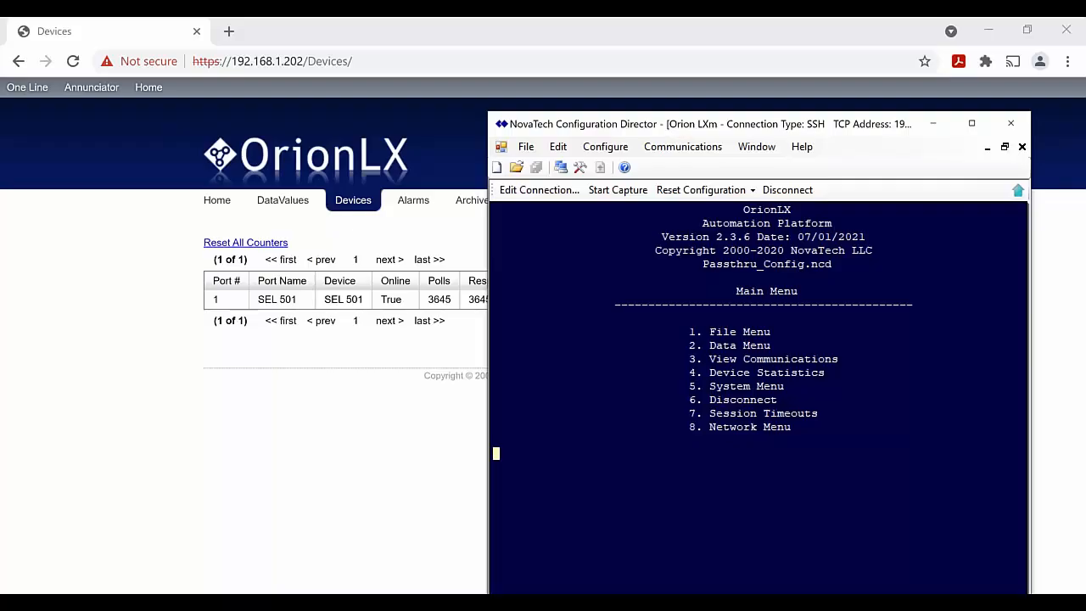
Start pass-through to the SEL 501 on port 1 via System Menu 5 and Pass-Through Menu 6
key(5)
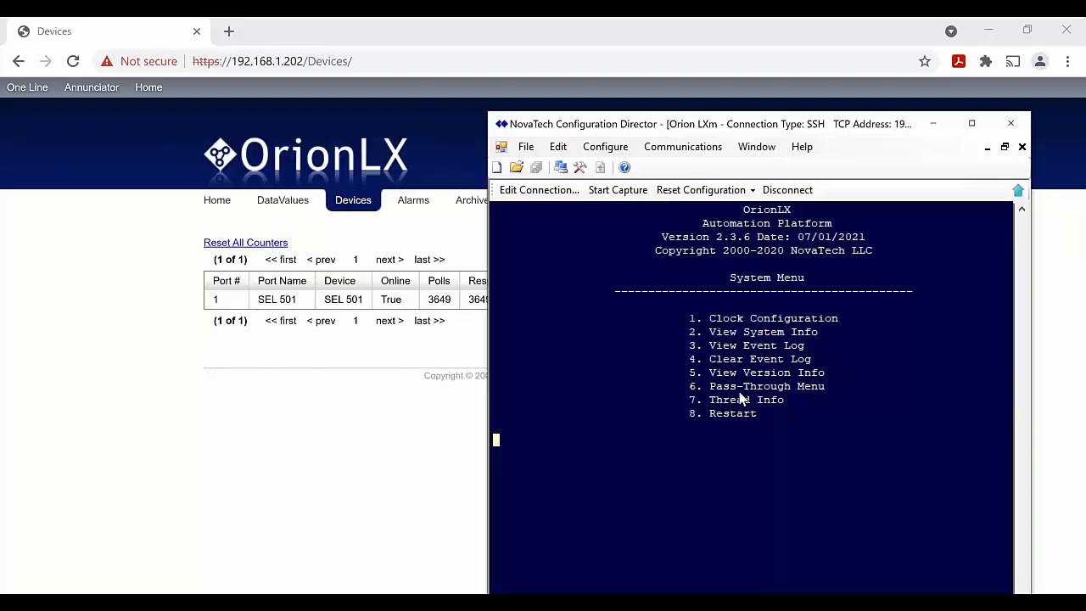
key(6)
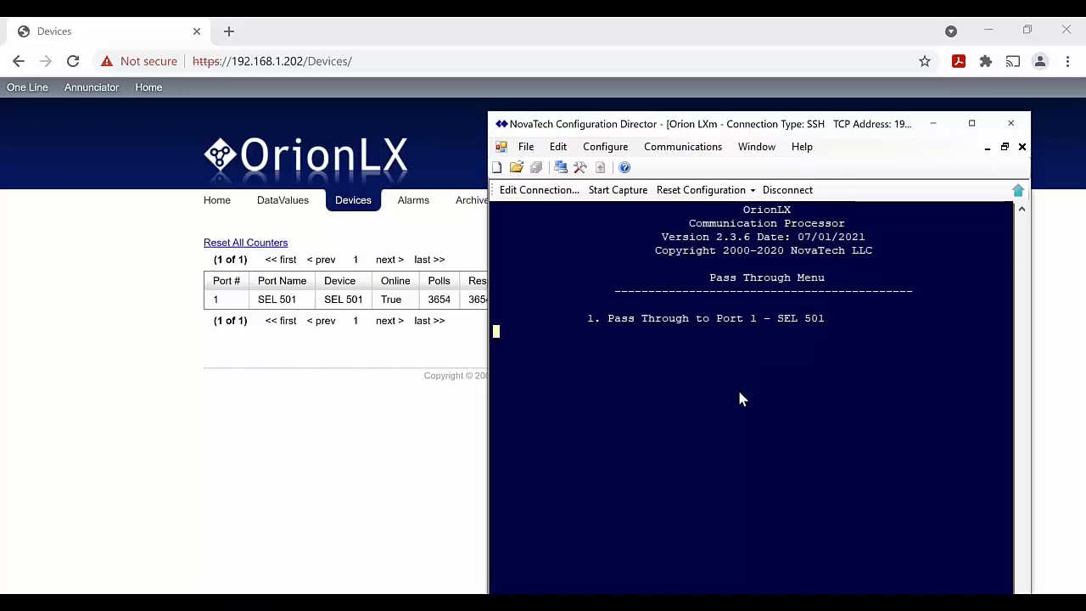
key(1)
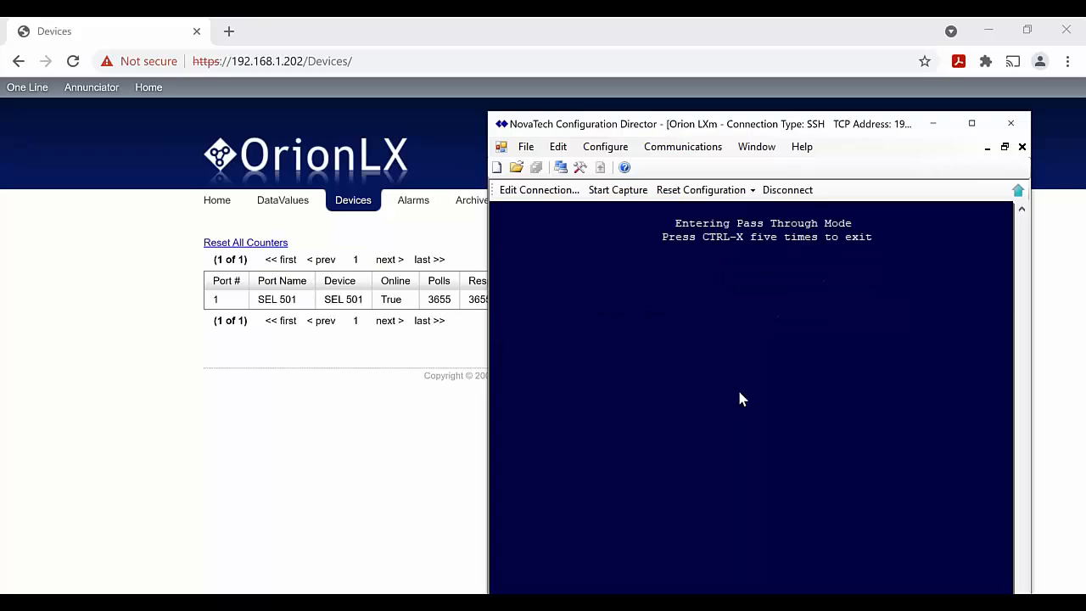
key(Return)
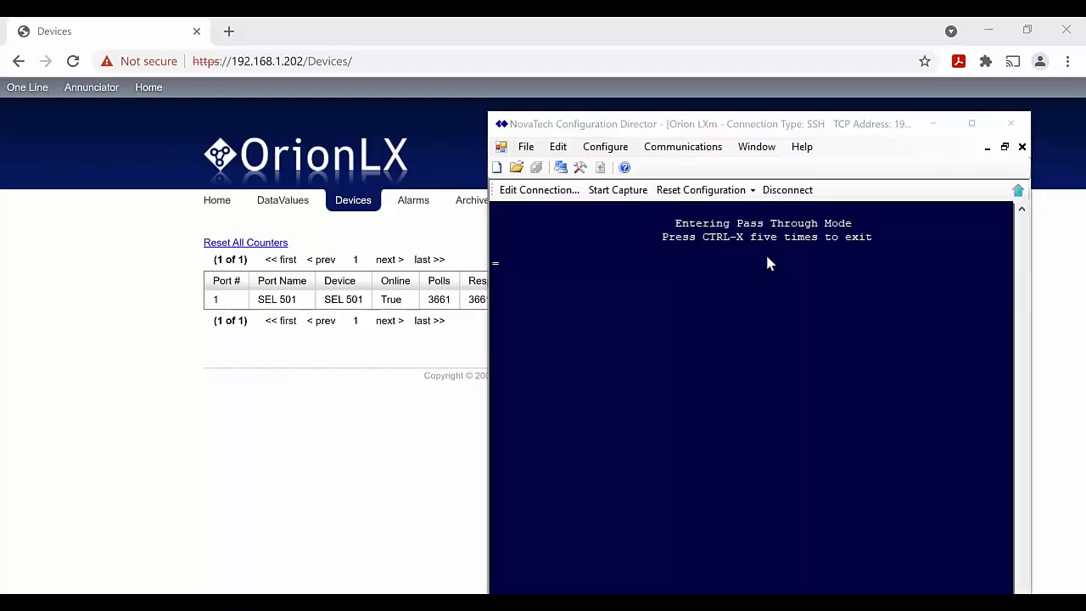
Send ACC to the relay to request Level 1 access
click(651, 340)
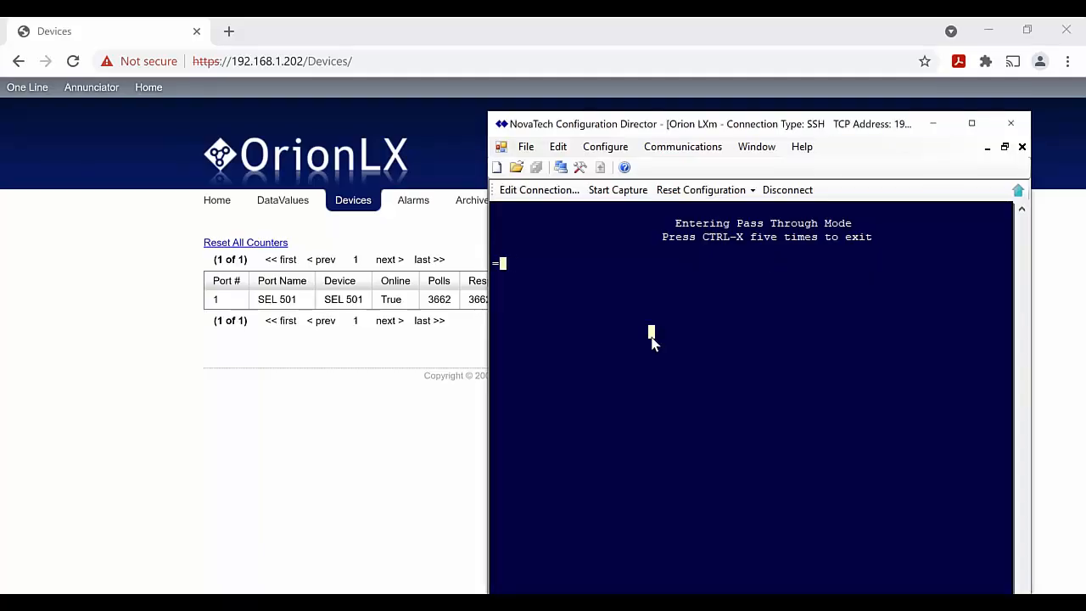
text(ACC)
key(Return)
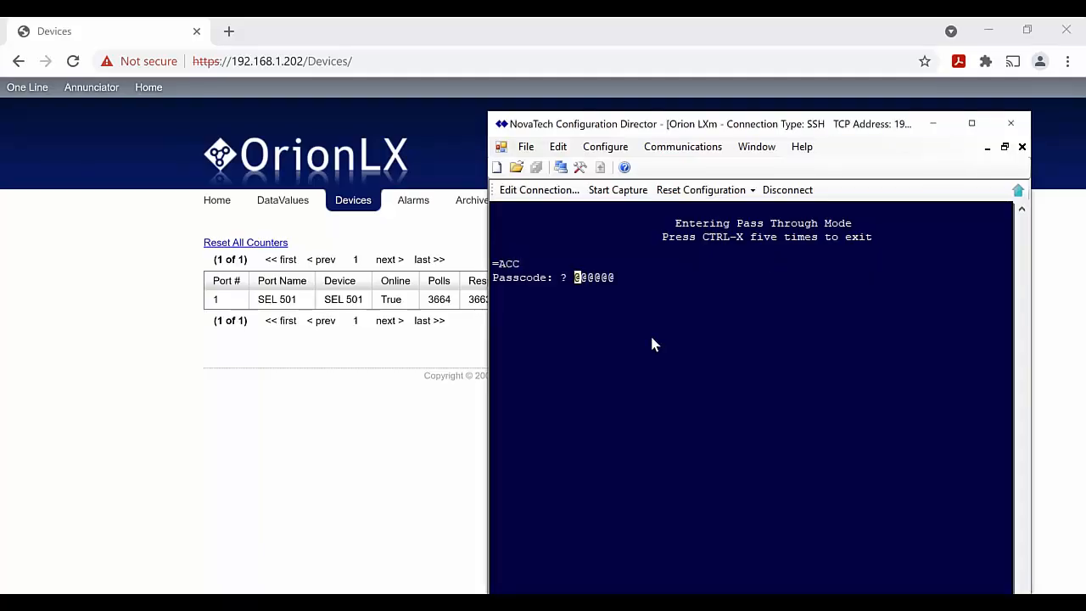
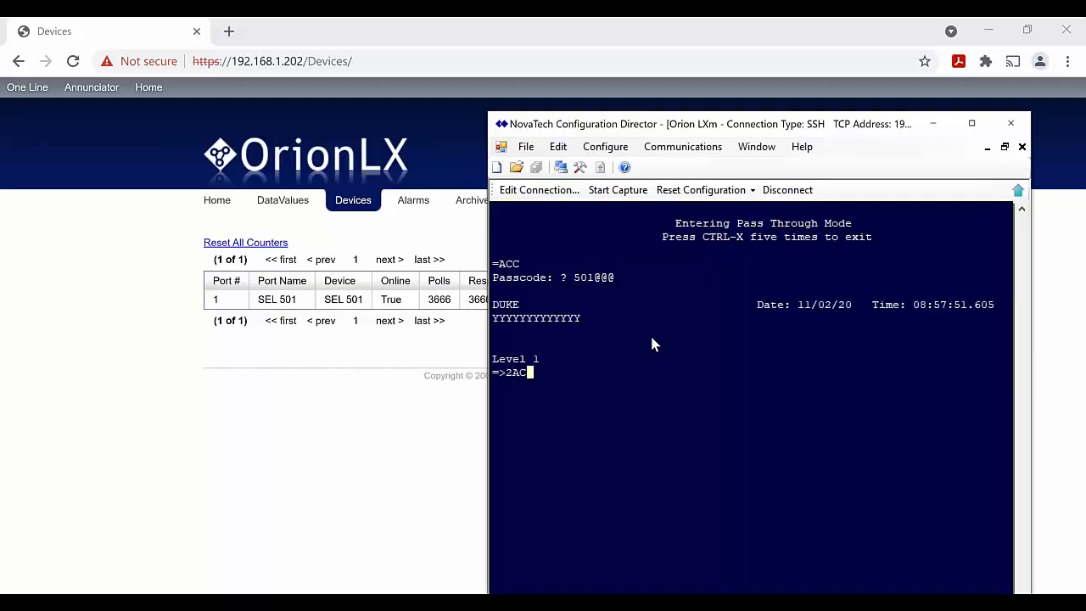
Raise the SEL 501 session to Level 2 with 2AC and the passcode, then list its event history with HIS
key(Return)
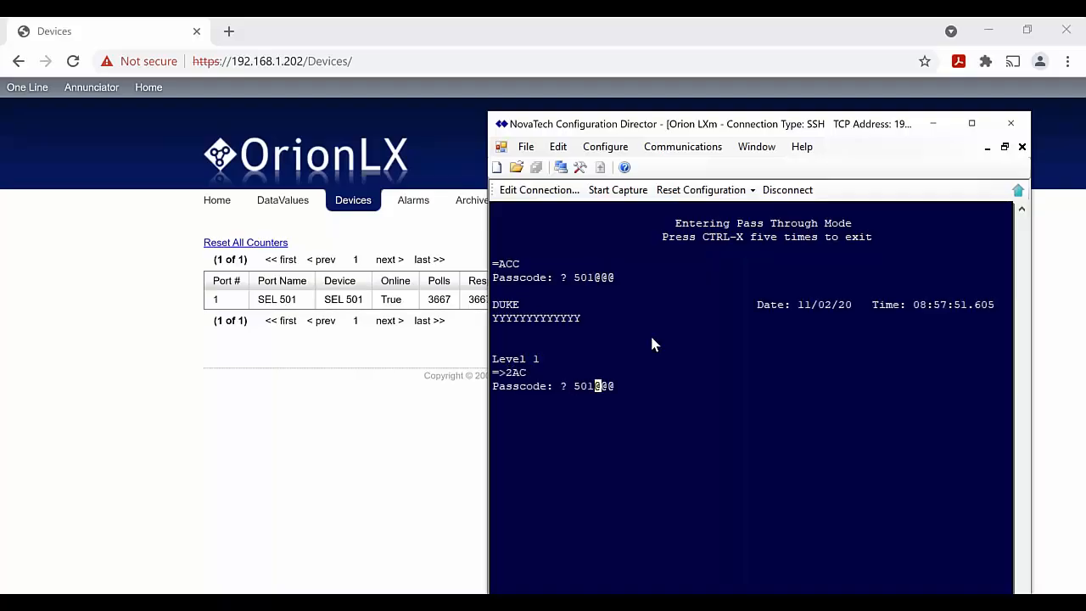
key(Return)
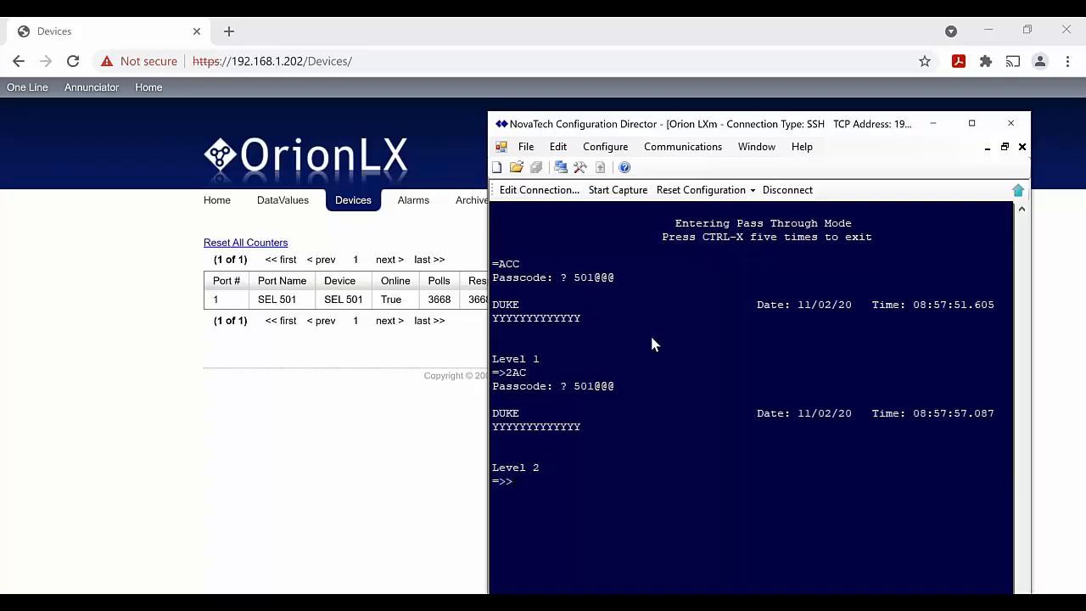
text(HIS)
key(Return)
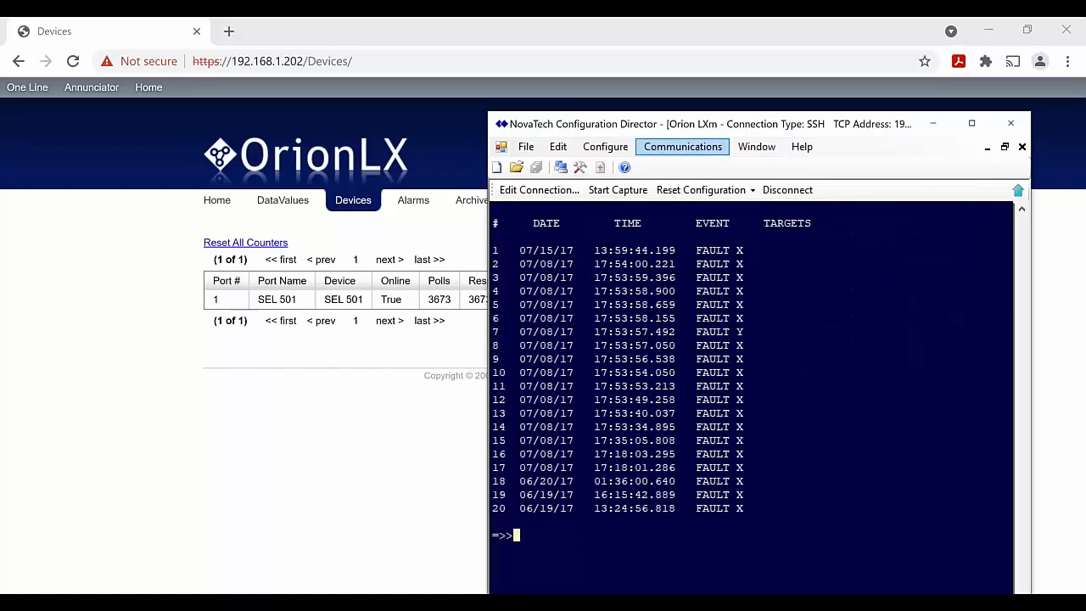
Move the terminal aside to show the Devices page: SEL 501 online, 3687 polls and responses, 100% success
drag(837, 131, 922, 140)
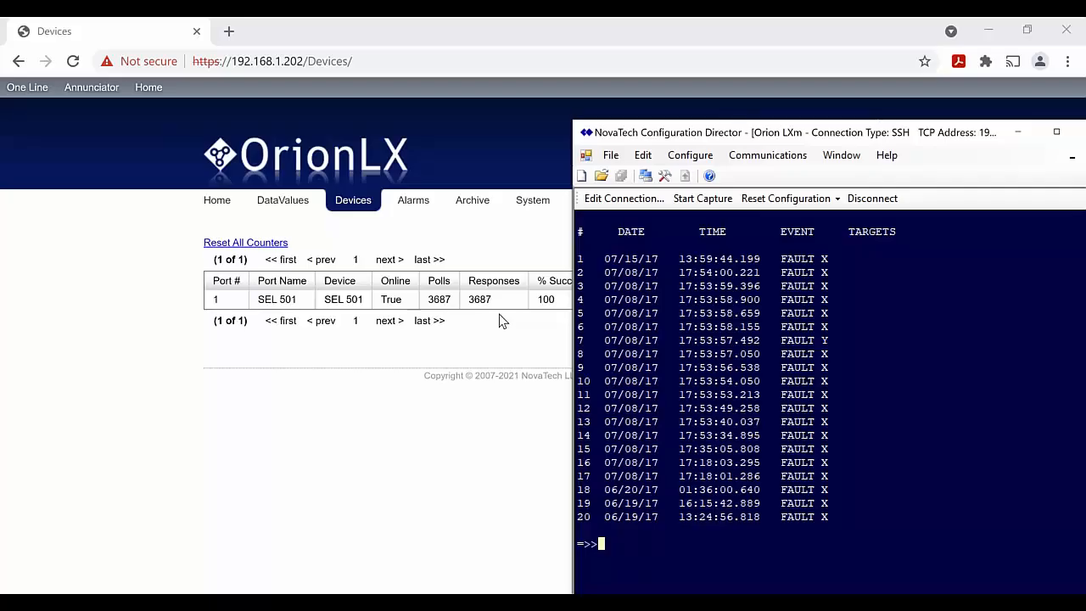
Exit pass-through, disconnect the OrionLX session, close the terminal and maximize Configuration Director
key(Return)
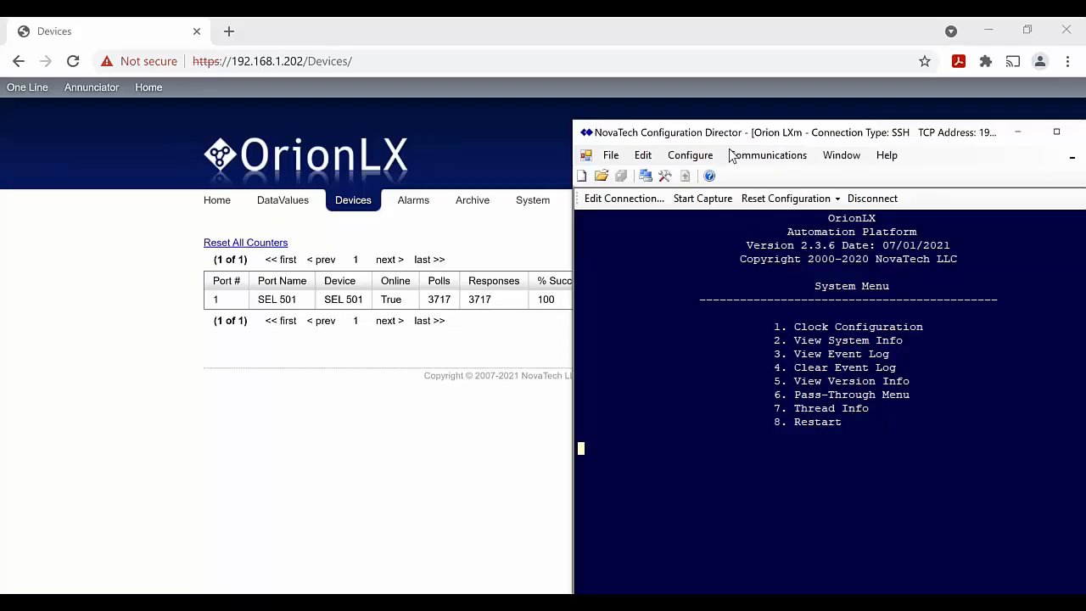
click(879, 202)
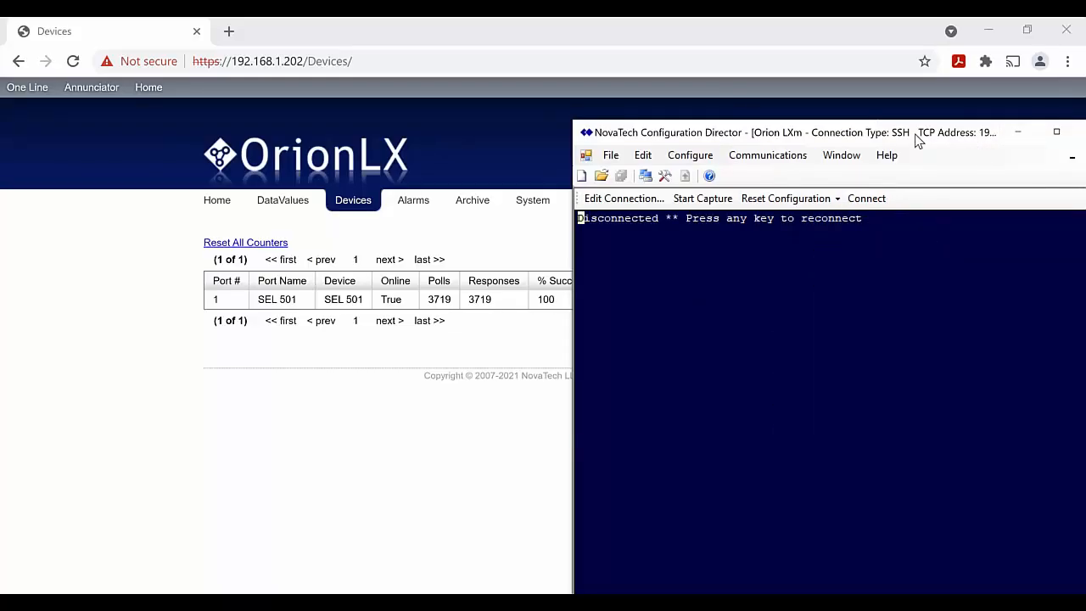
drag(916, 133, 497, 147)
click(689, 173)
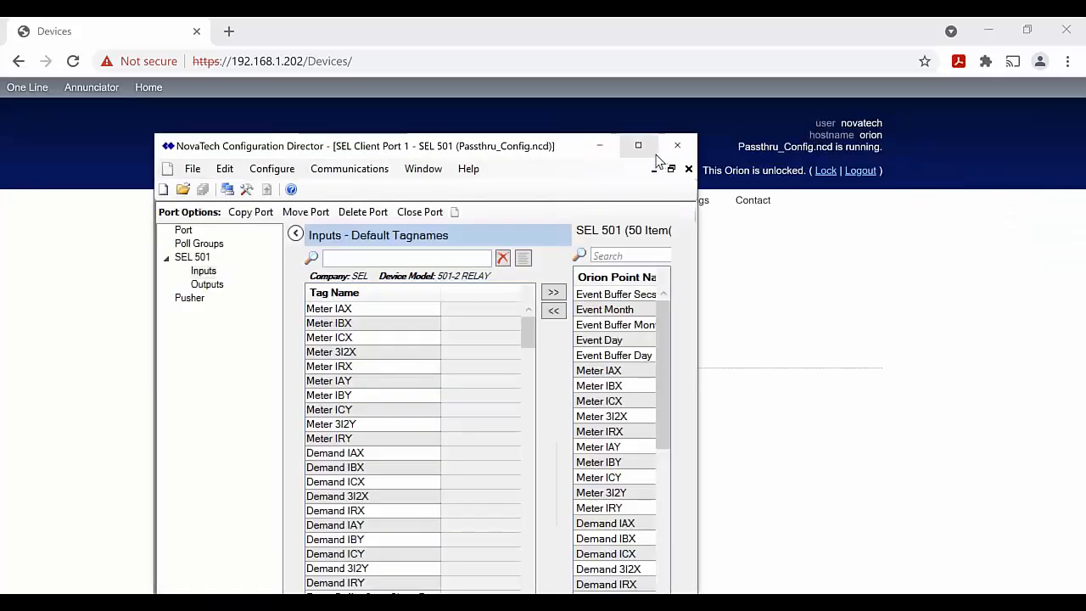
click(646, 152)
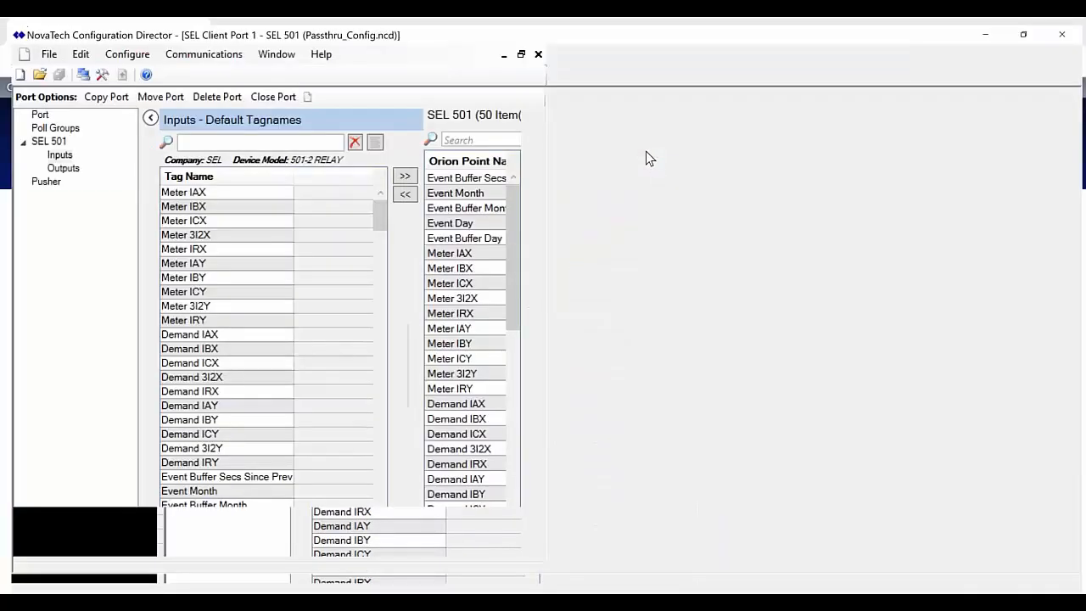
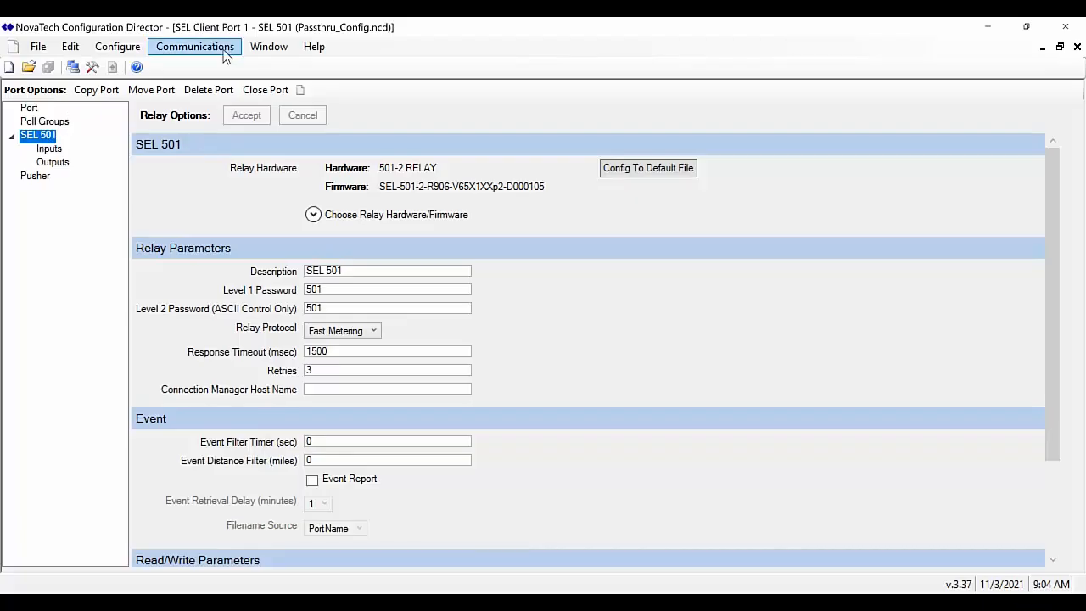
Create network Port 24 in Passthru_Config.ncd using the Passthru (Server) protocol
click(31, 108)
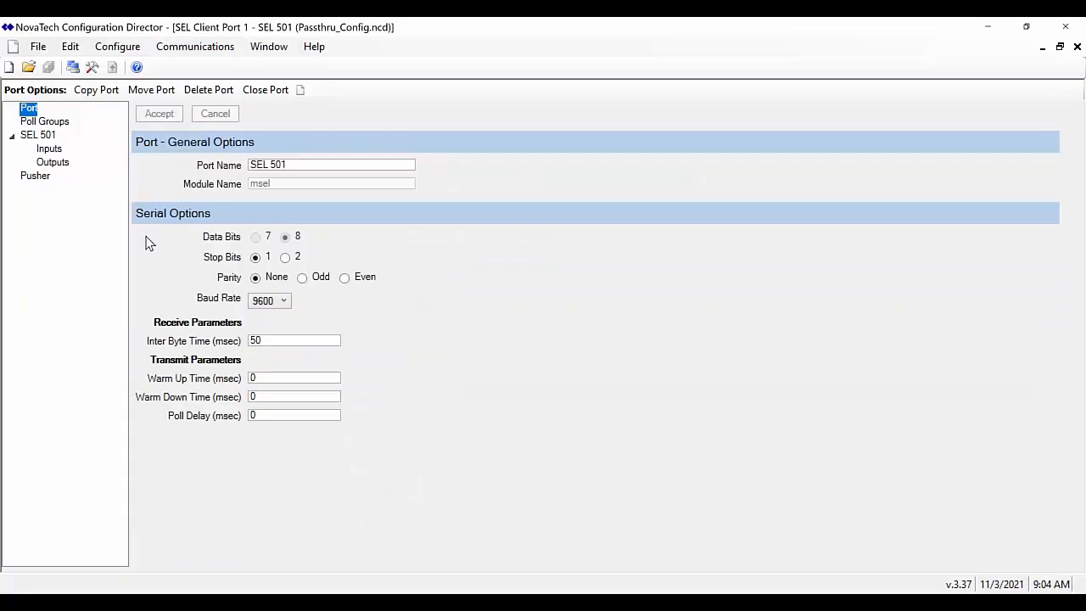
click(109, 51)
mouse_move(169, 66)
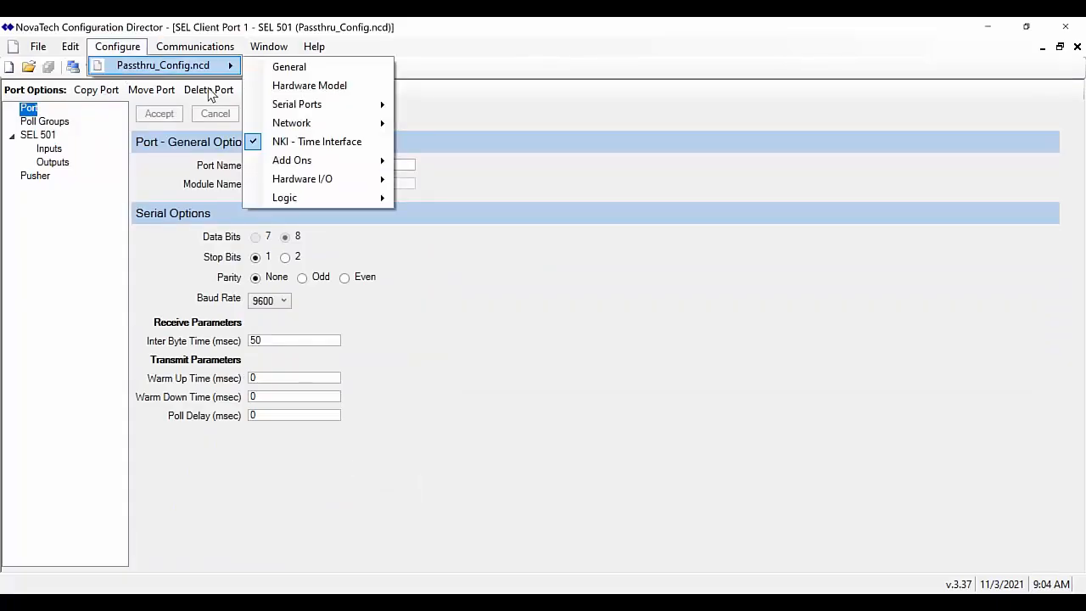
mouse_move(272, 126)
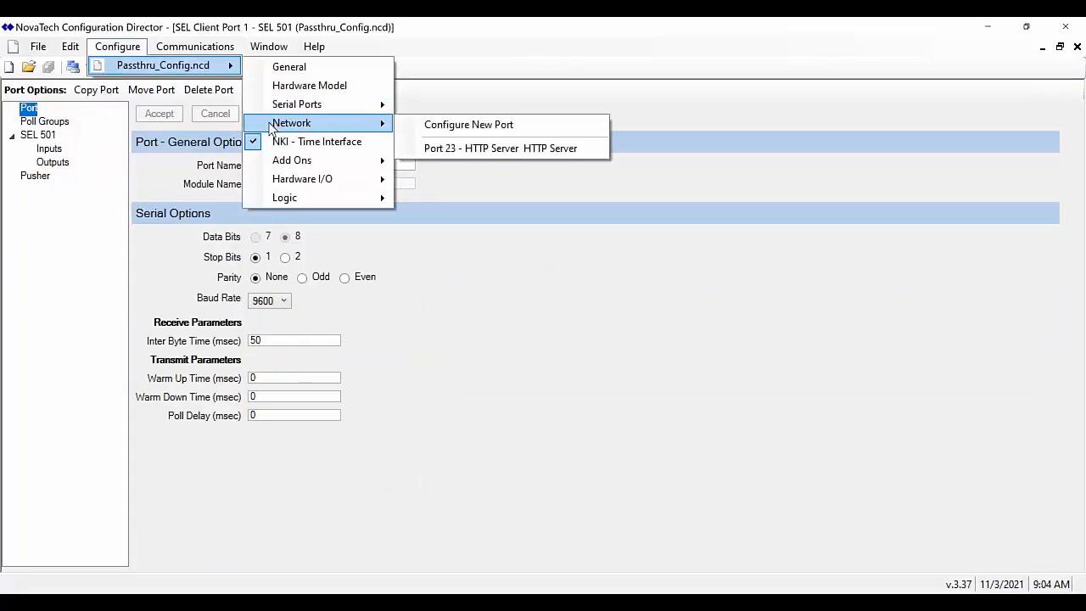
click(441, 125)
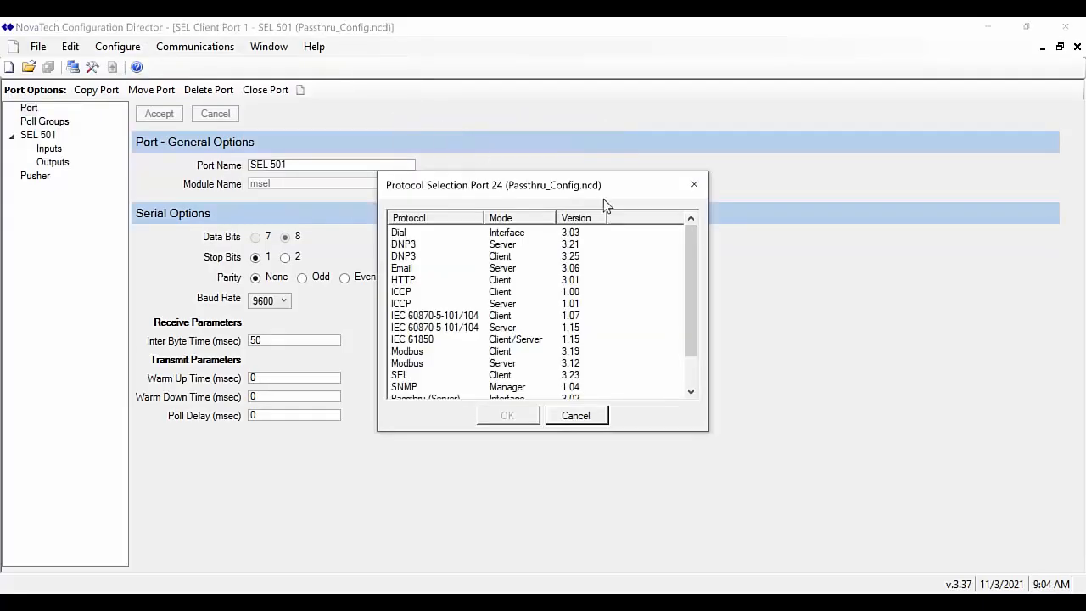
click(690, 393)
click(689, 392)
click(690, 393)
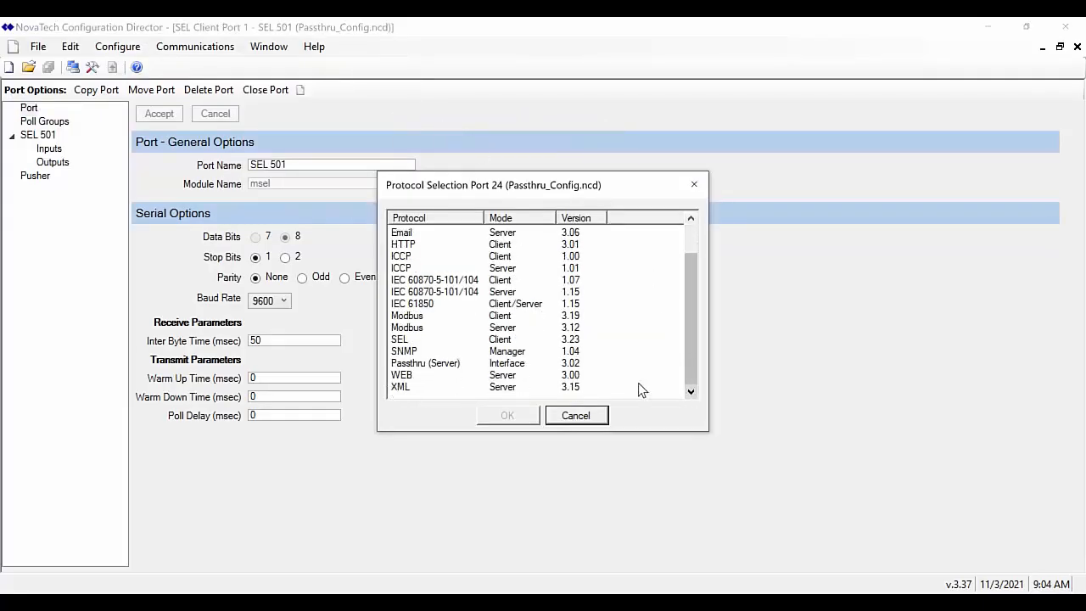
click(441, 365)
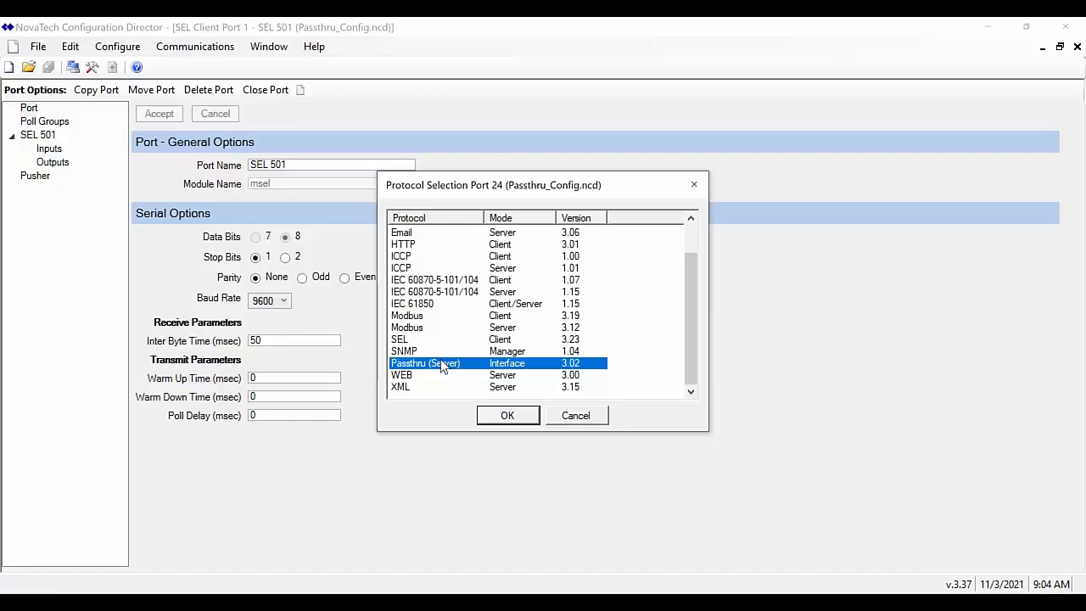
click(490, 418)
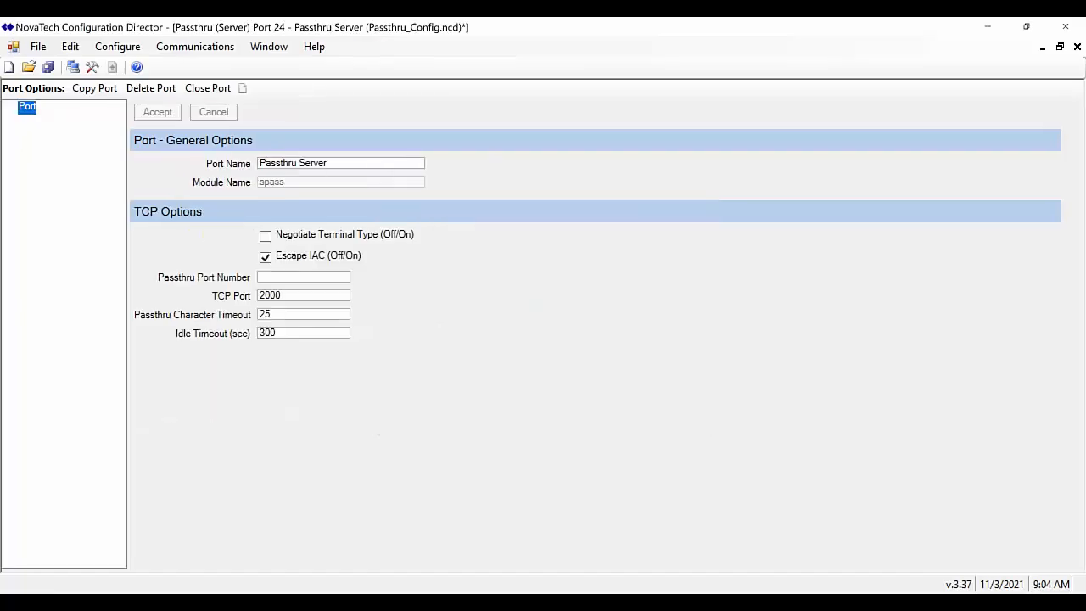
Rename the port to 'Passthru Server - SEL501'
click(367, 164)
text(-)
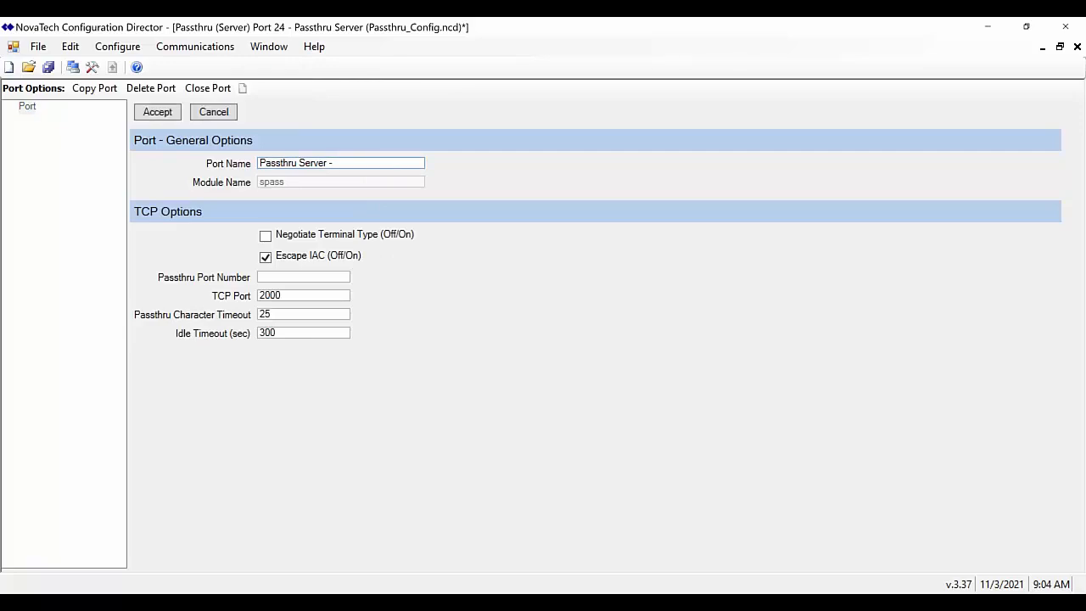
text(SEL501)
Set Passthru Port Number to 1 and the TCP port to 2001
click(298, 277)
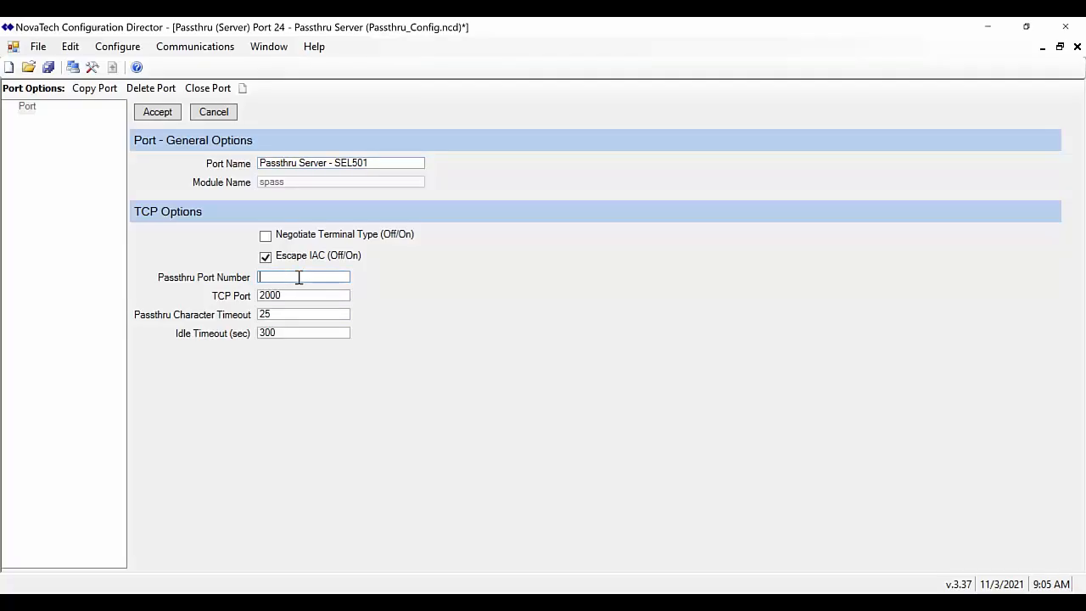
text(1)
click(315, 296)
key(BackSpace)
text(1)
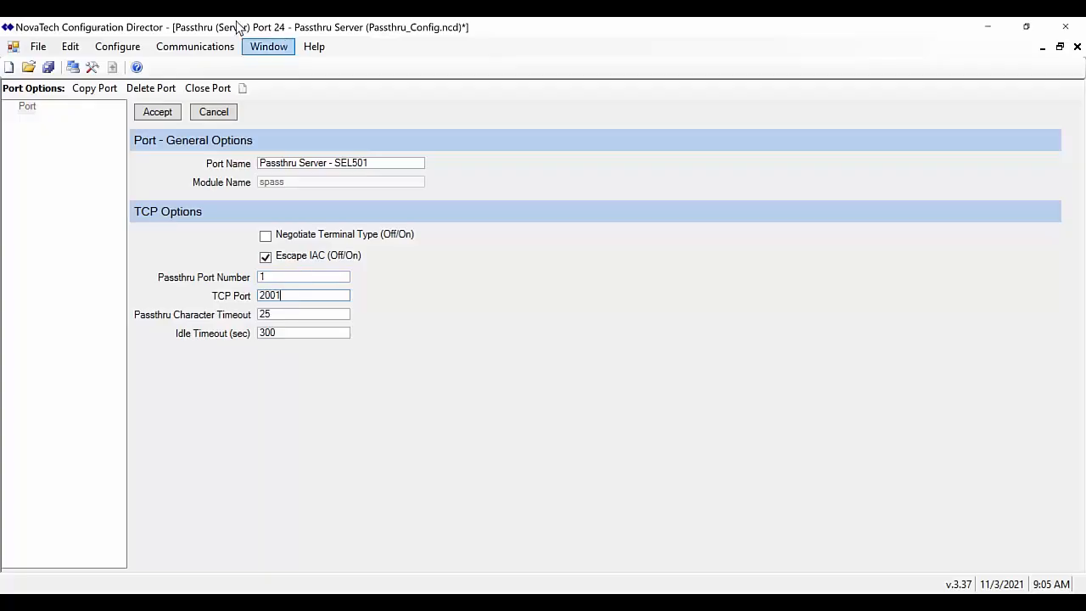
right_click(278, 298)
click(280, 299)
double_click(278, 298)
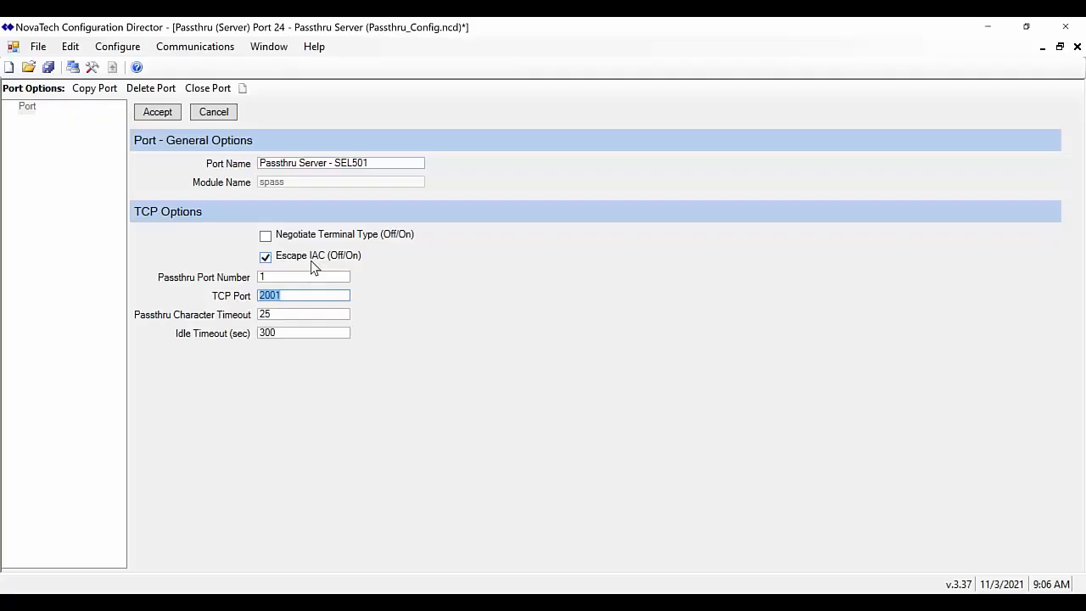
click(427, 323)
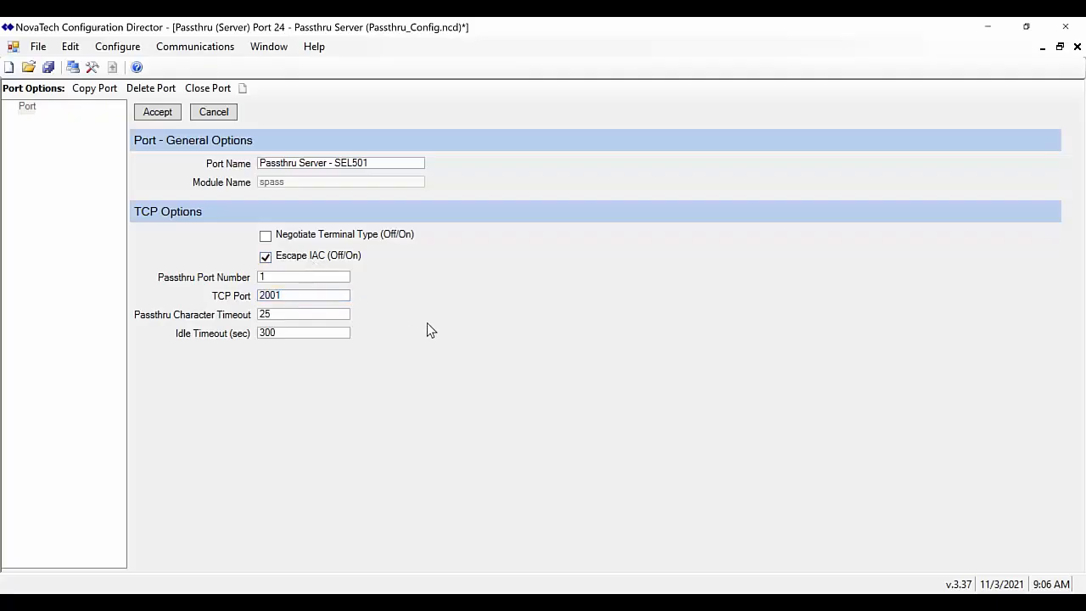
Accept the port settings, save Passthru_Config.ncd, and go to the OrionLX User files page
click(157, 113)
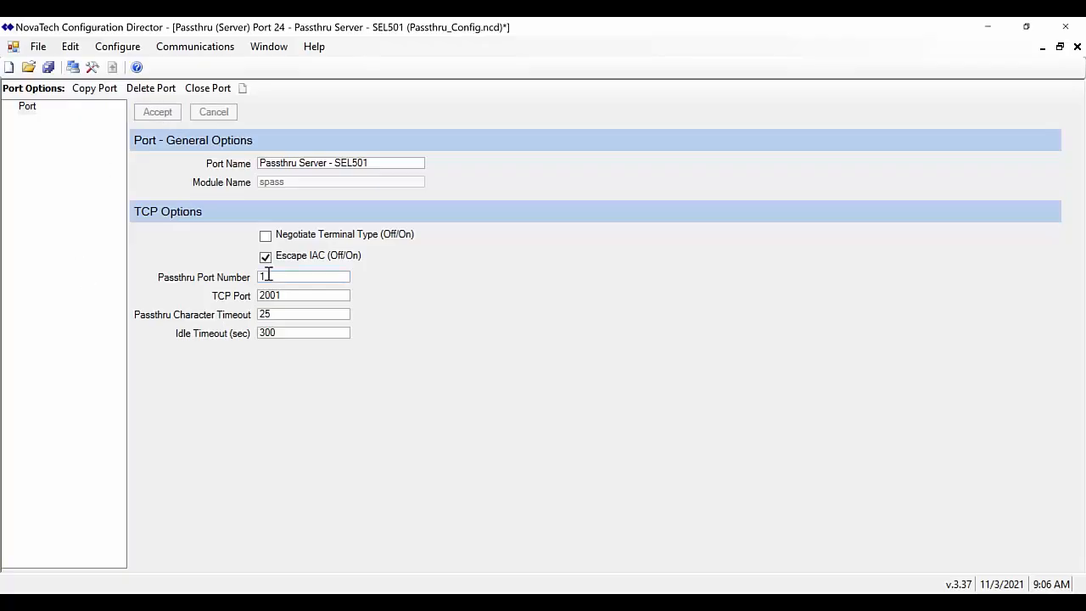
drag(283, 297, 247, 300)
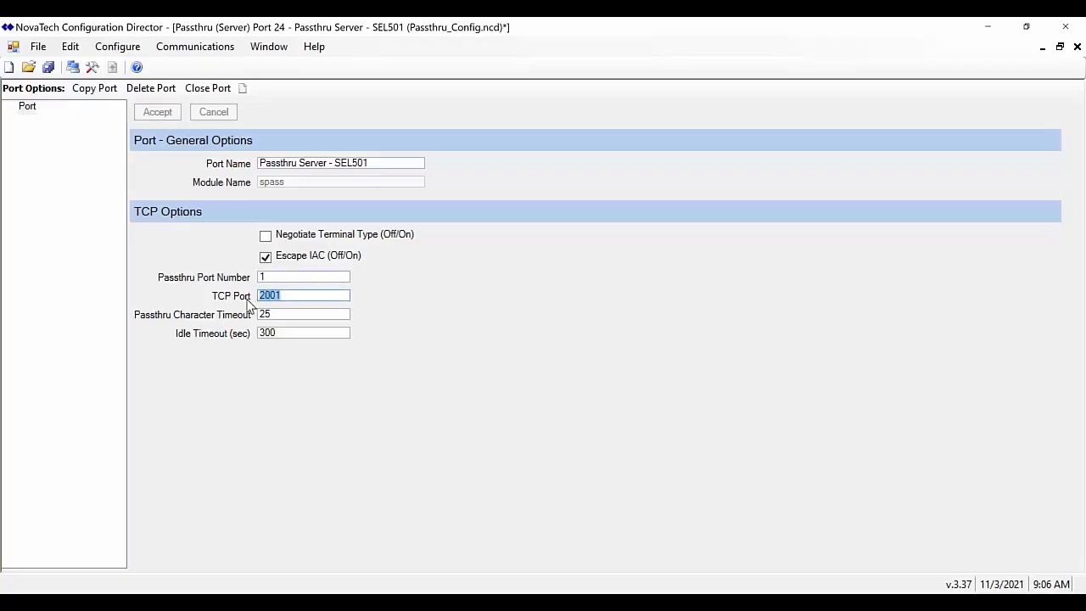
click(383, 310)
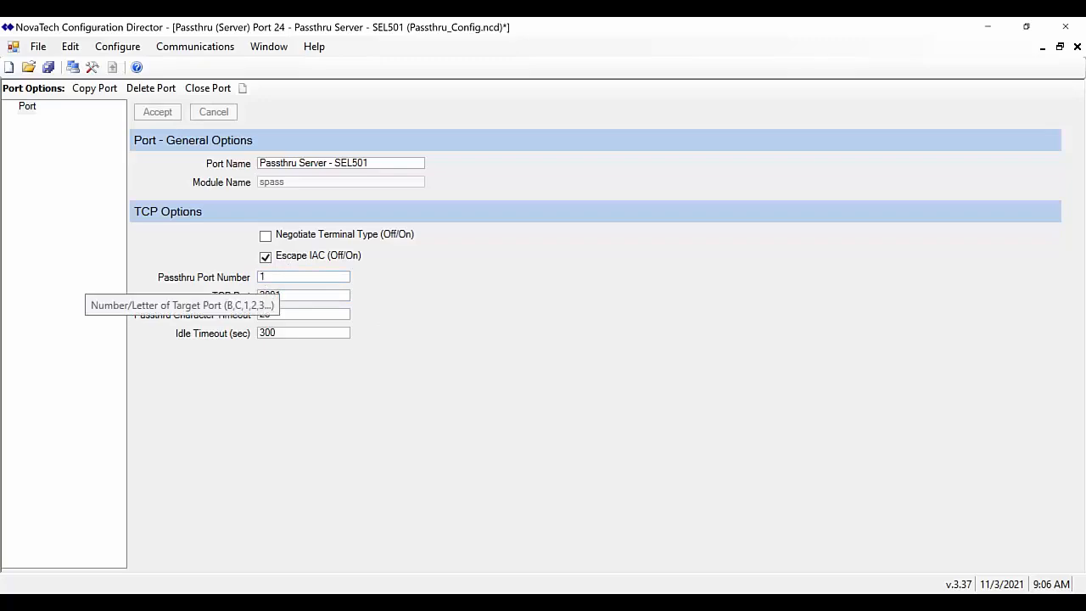
click(47, 68)
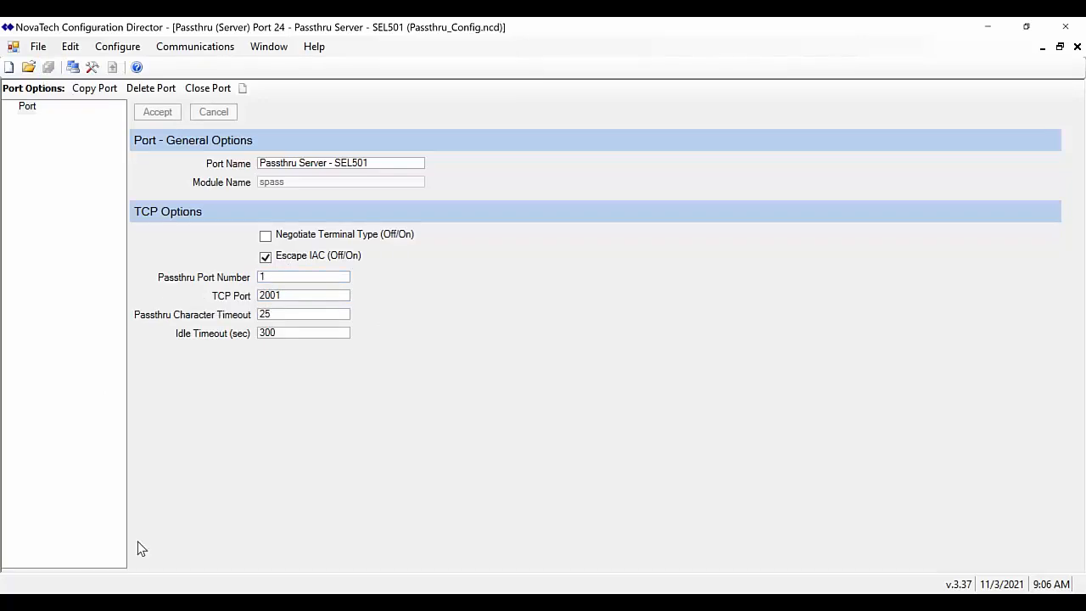
click(146, 602)
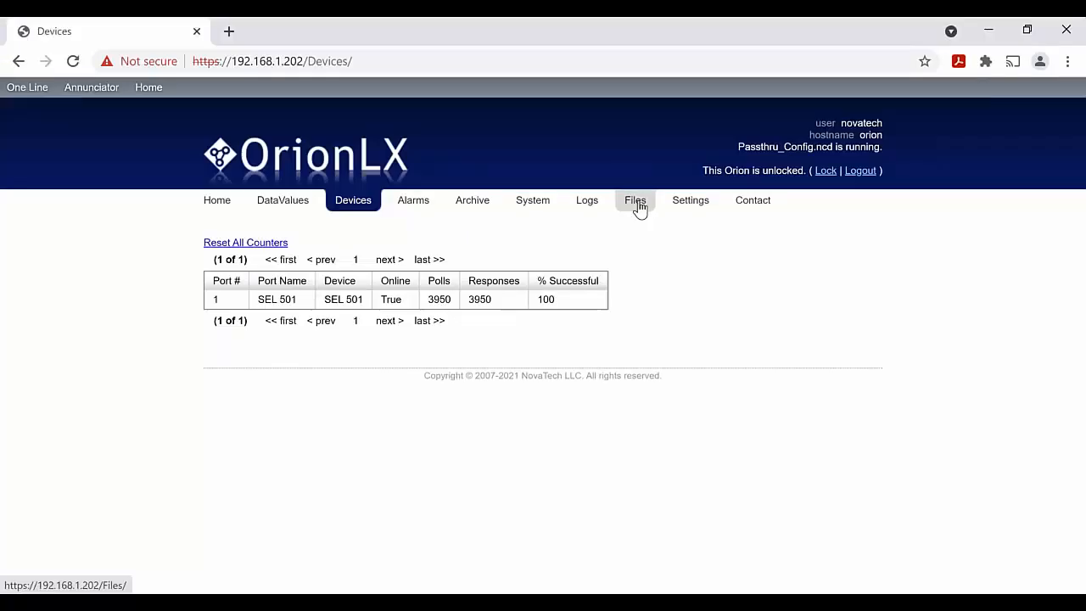
click(637, 207)
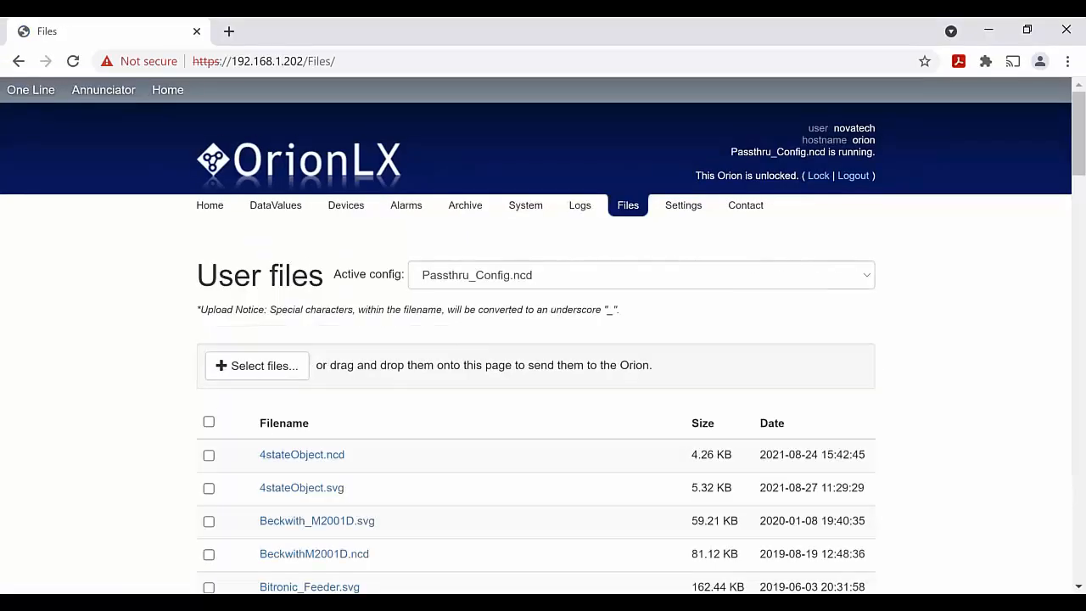
Upload Passthru_Config.ncd to the OrionLX and check the SEL 501 on the Devices page
click(257, 365)
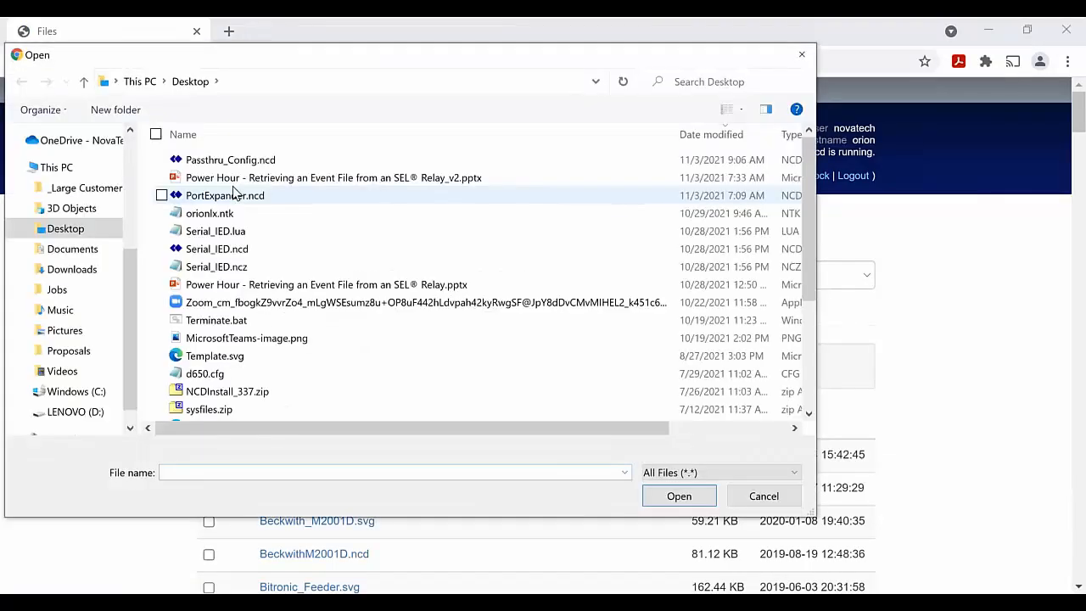
click(230, 160)
click(679, 496)
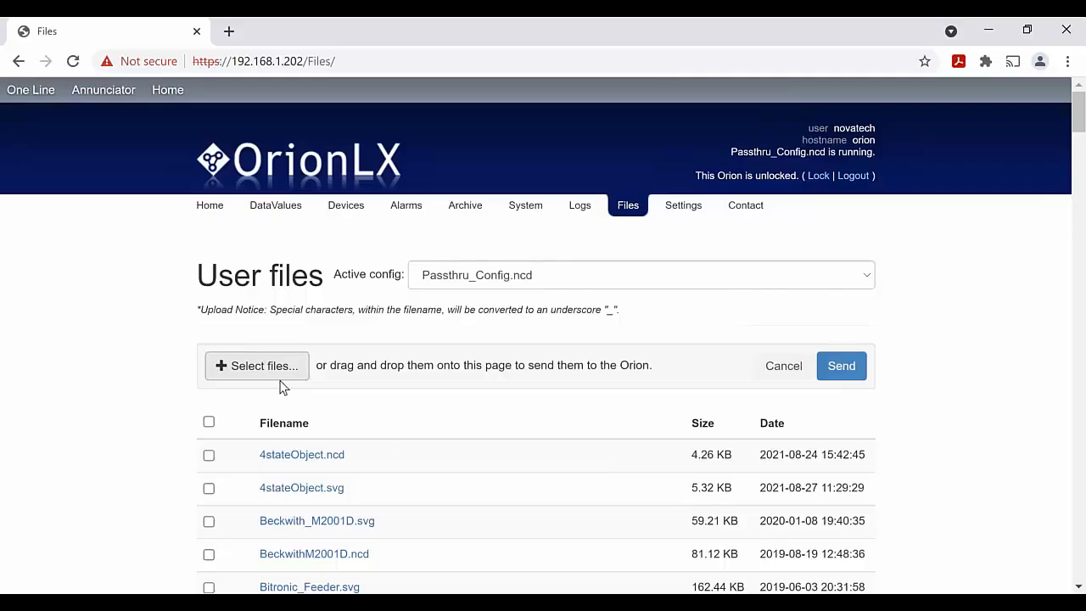
click(849, 374)
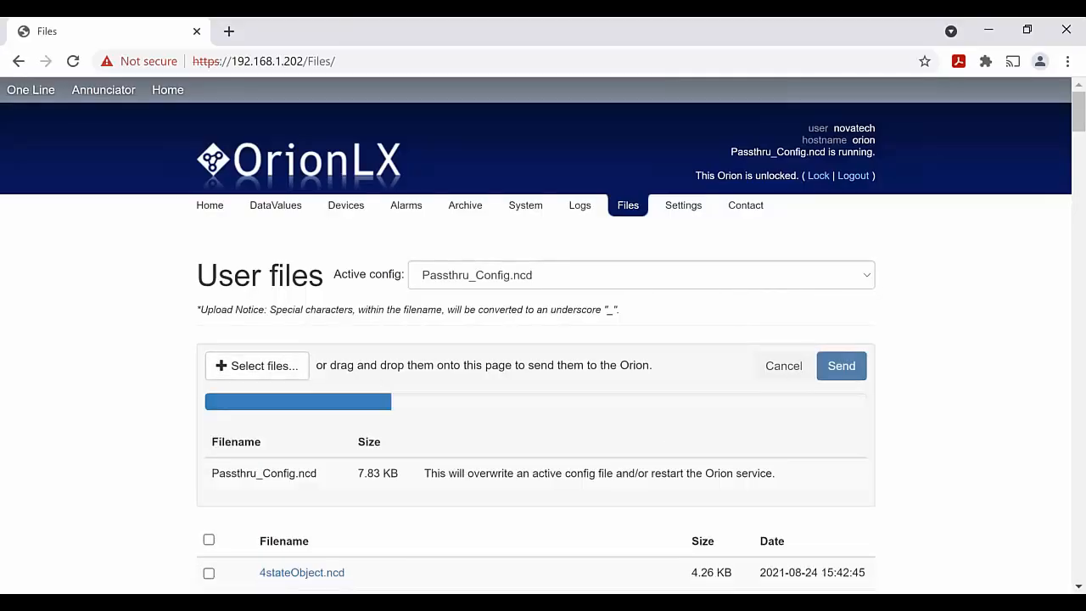
click(332, 212)
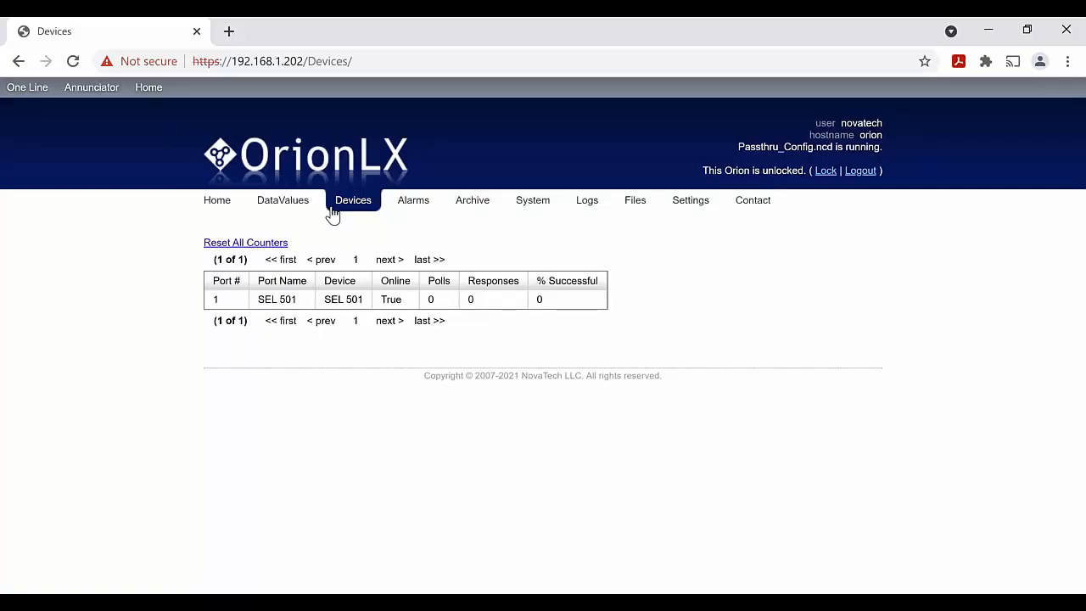
click(378, 602)
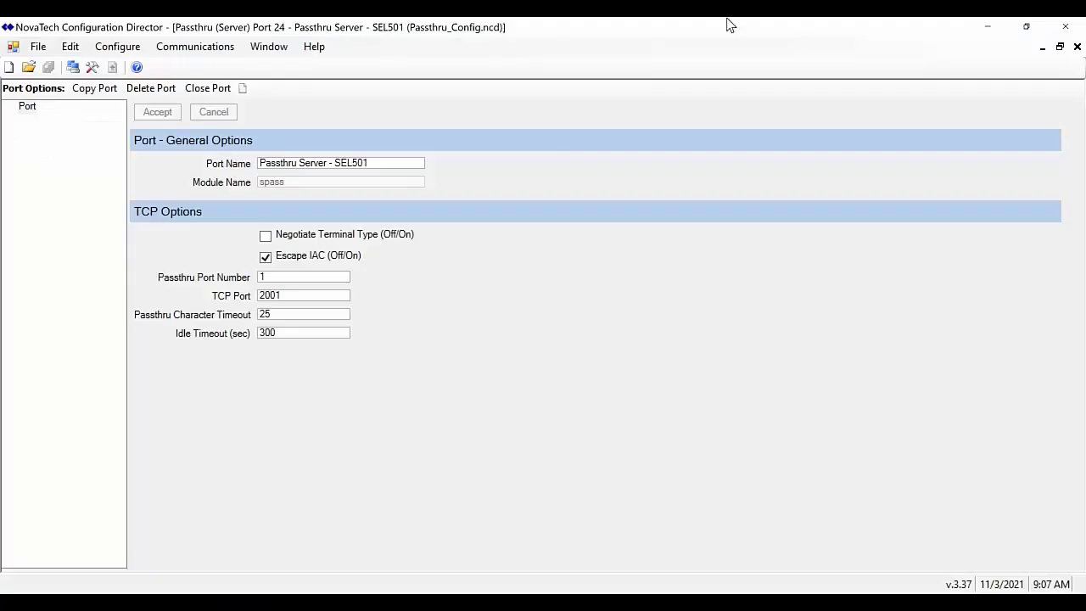
Restore the Configuration Director window and place it beside the OrionLX device list
click(1026, 33)
drag(502, 138, 519, 148)
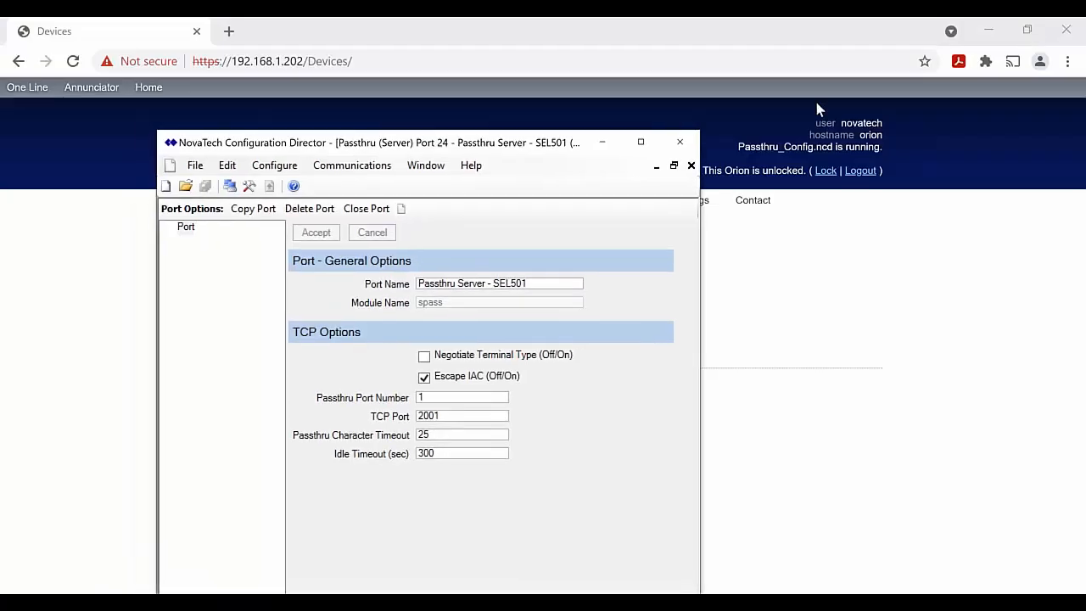
drag(817, 104, 859, 83)
Open Online Connections and select the SEL501 Telnet connection on TCP port 2001
click(711, 101)
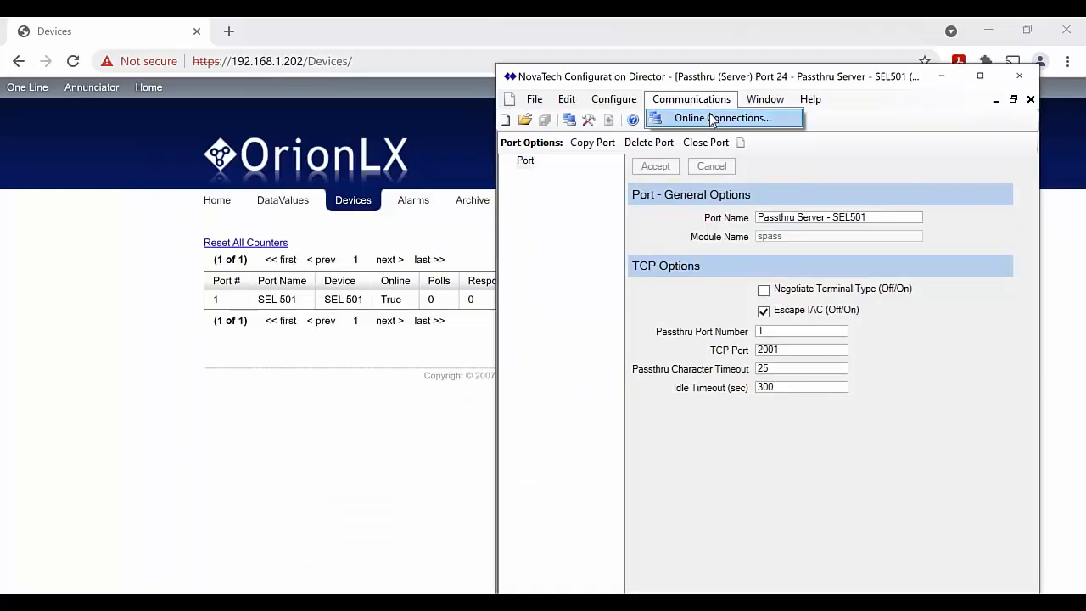
click(713, 118)
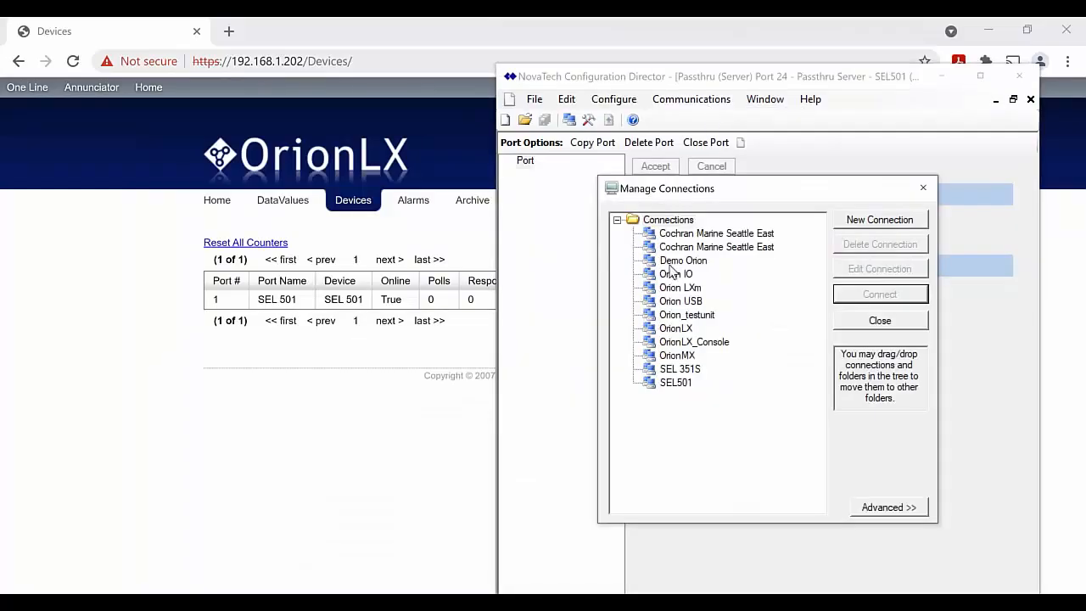
click(676, 382)
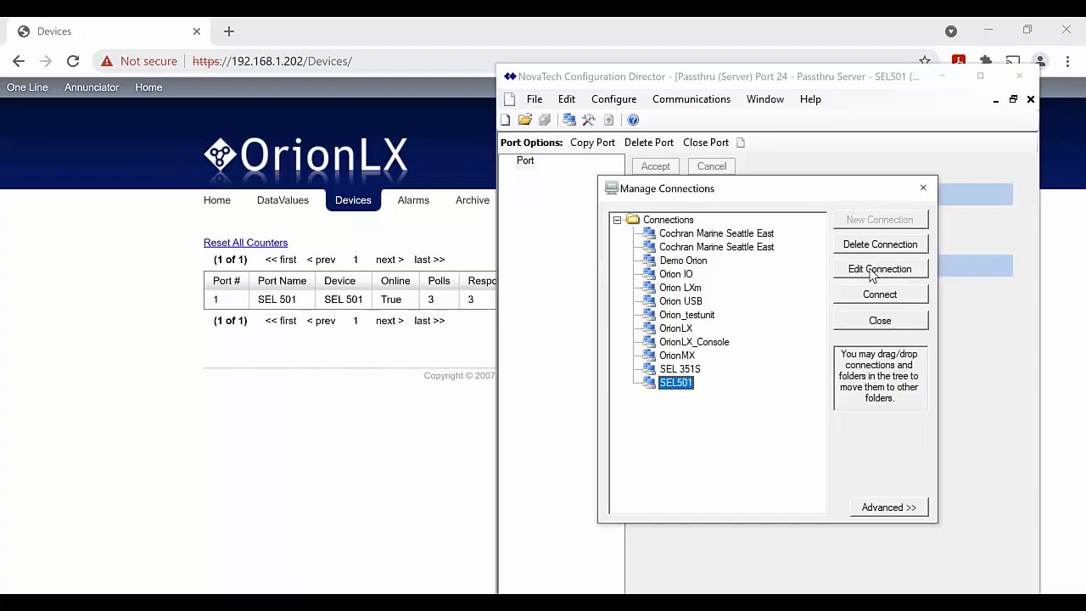
click(368, 407)
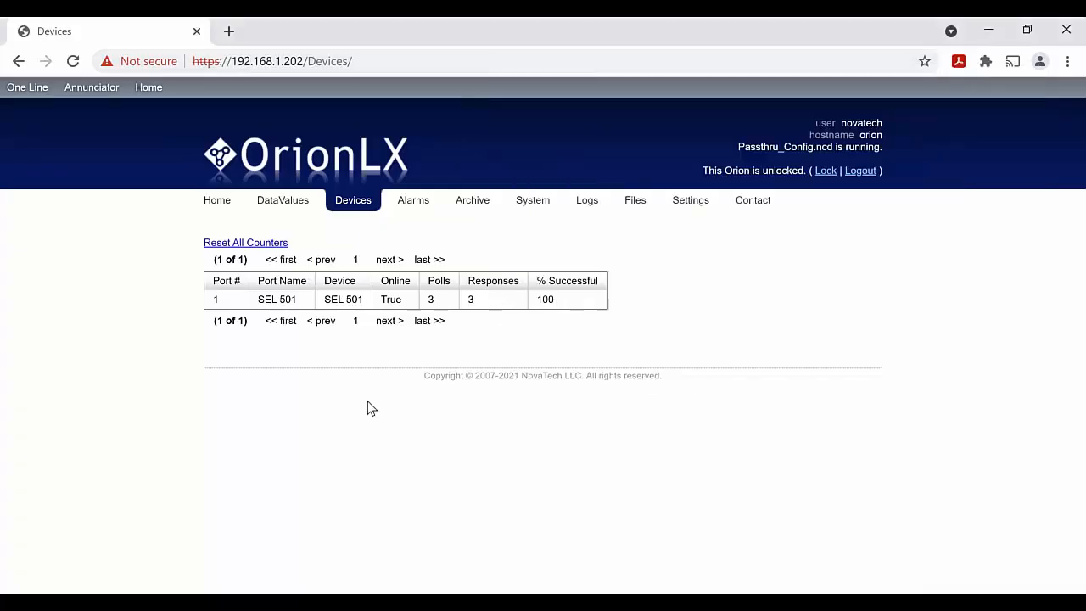
key(alt+Tab)
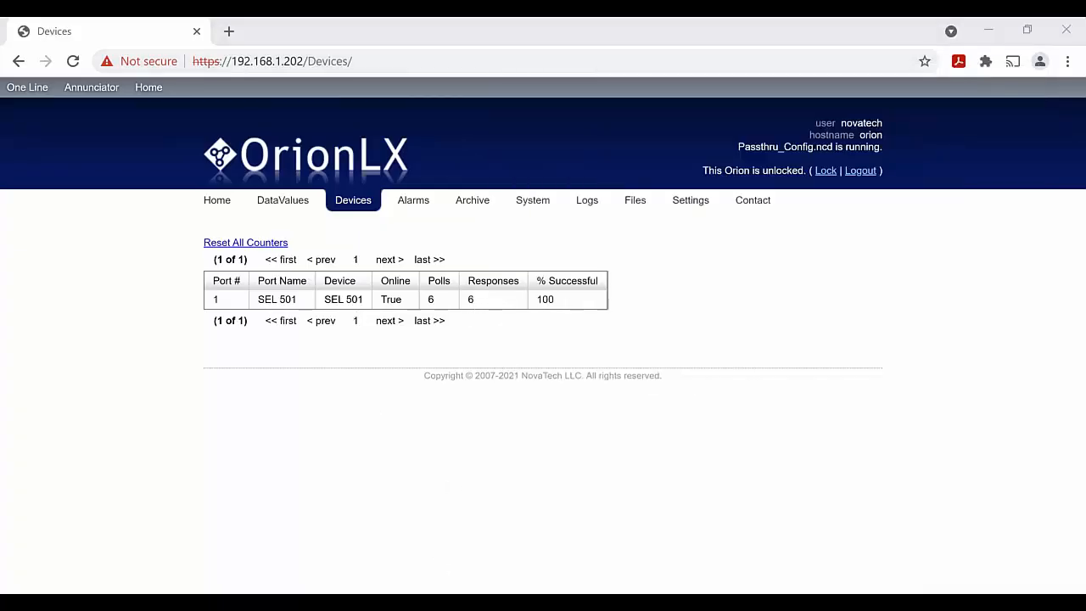
click(892, 269)
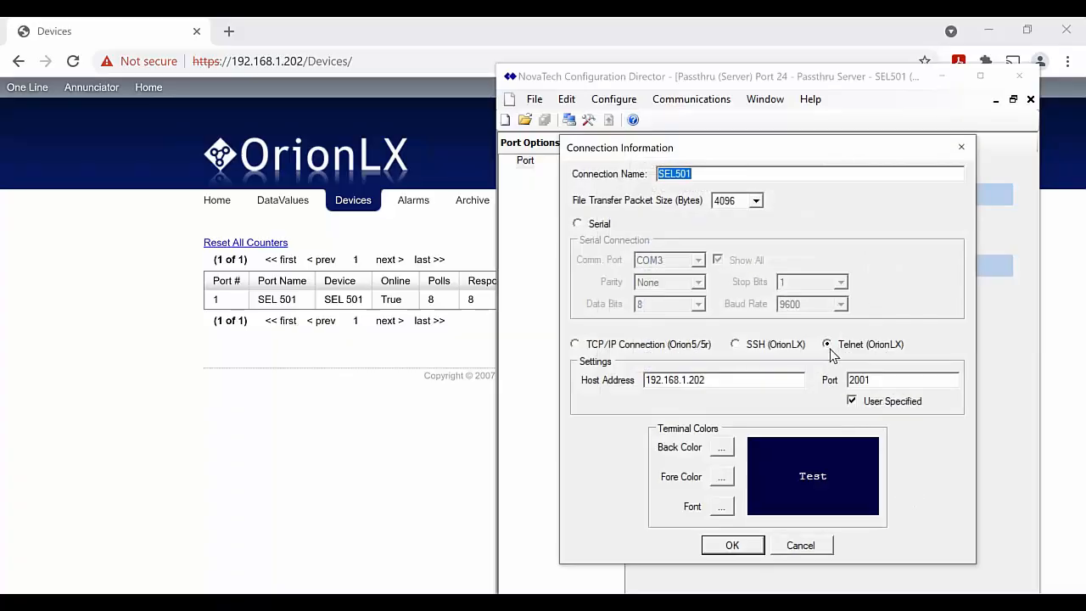
right_click(655, 384)
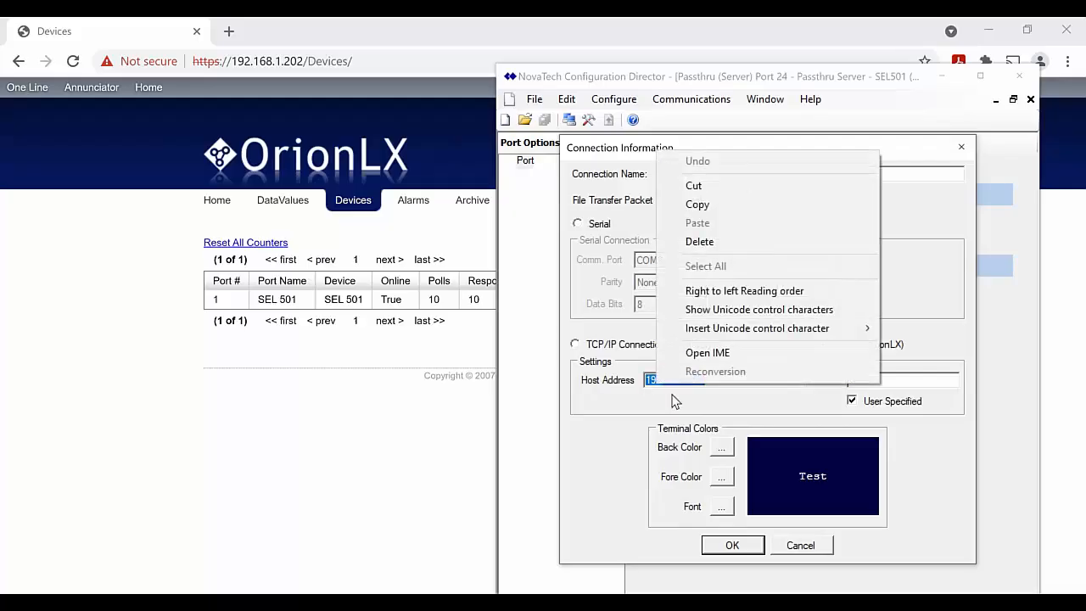
click(629, 402)
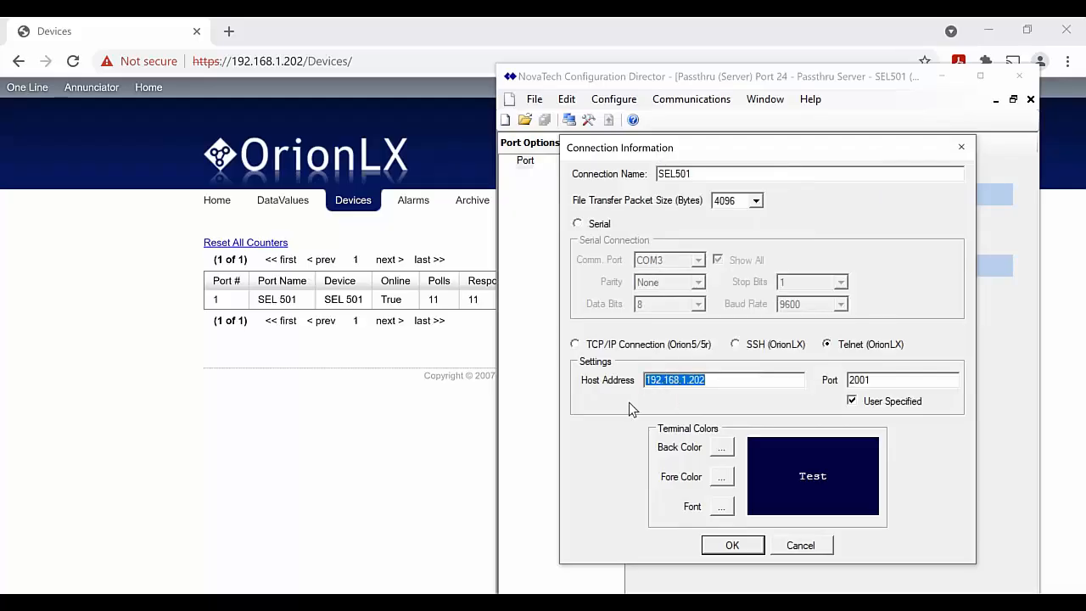
click(722, 375)
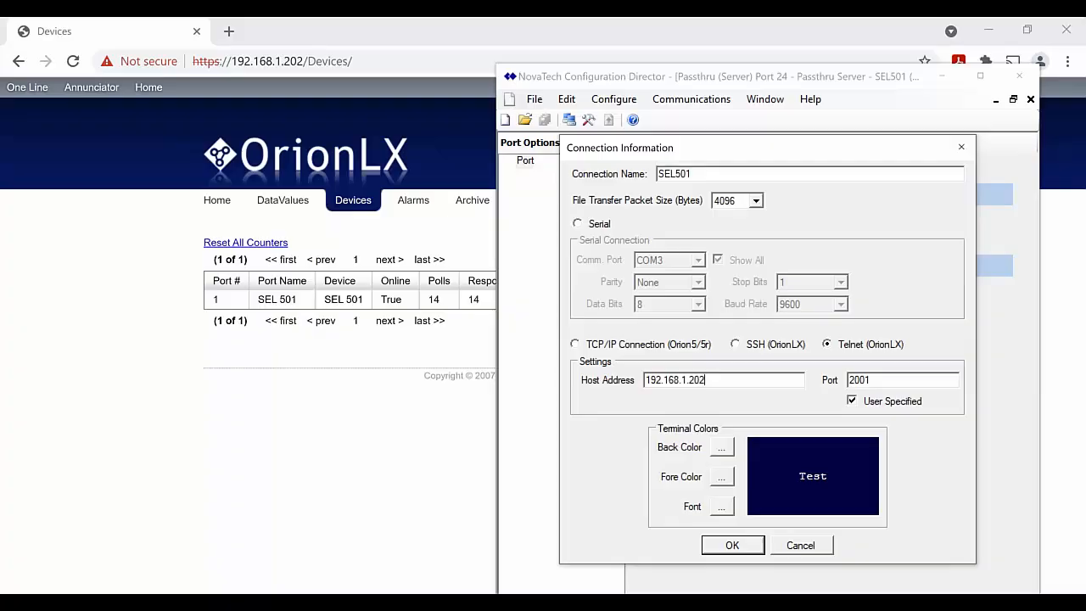
key(alt+Tab)
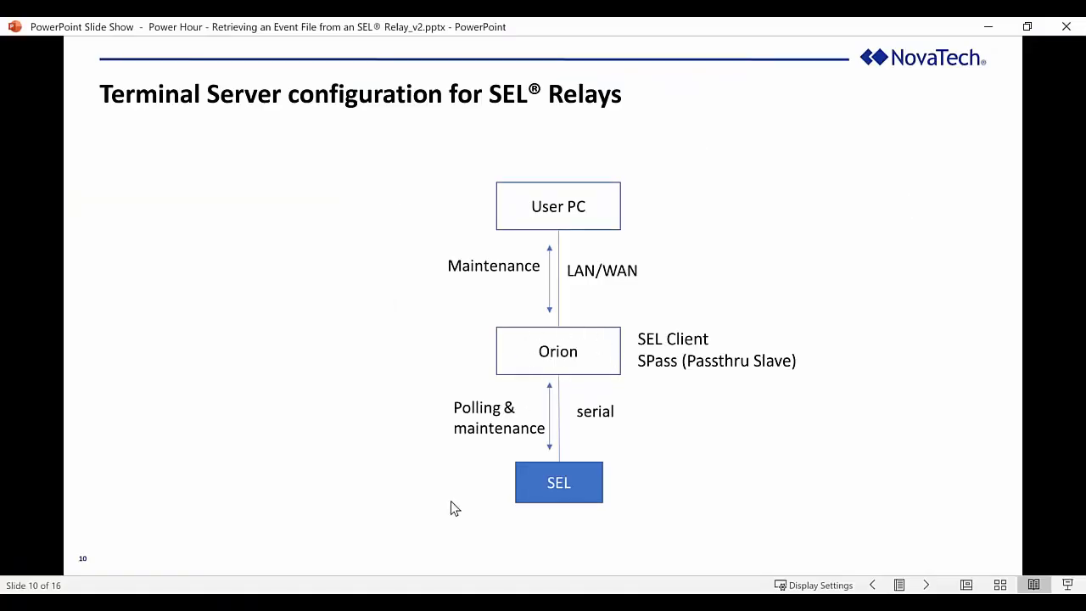
key(alt+Tab)
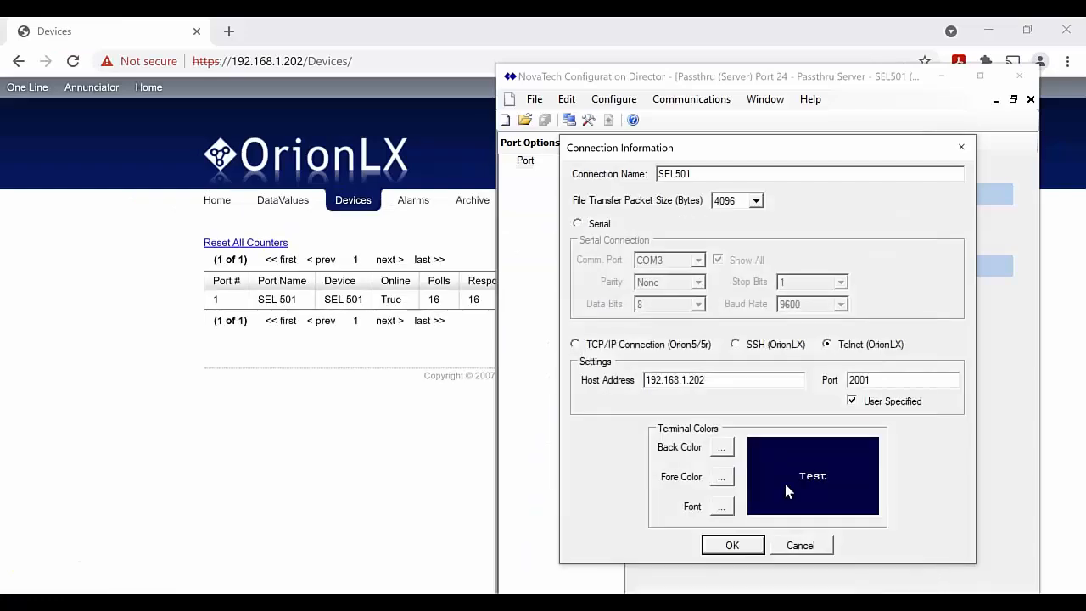
click(883, 380)
click(729, 545)
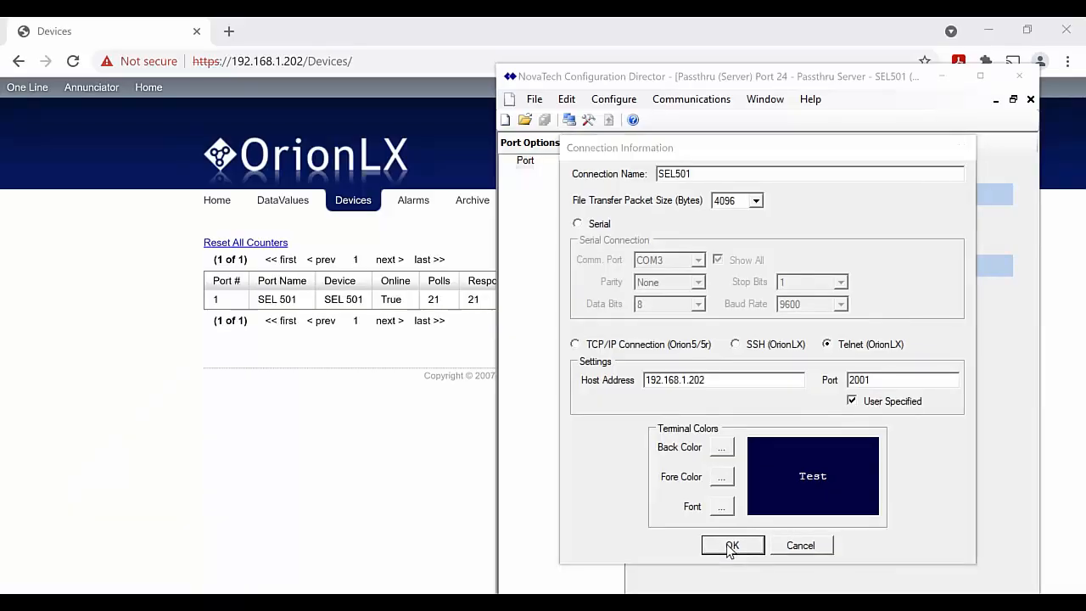
click(675, 386)
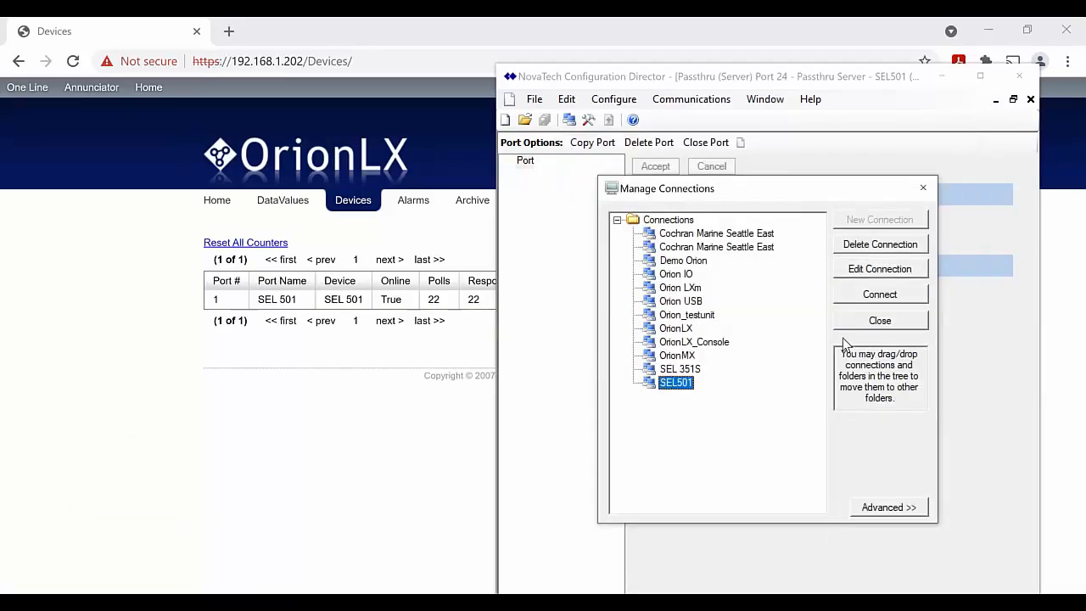
Connect to SEL501 over Telnet, log in at Level 1 with ACC and the passcode, then enter 2AC
click(878, 294)
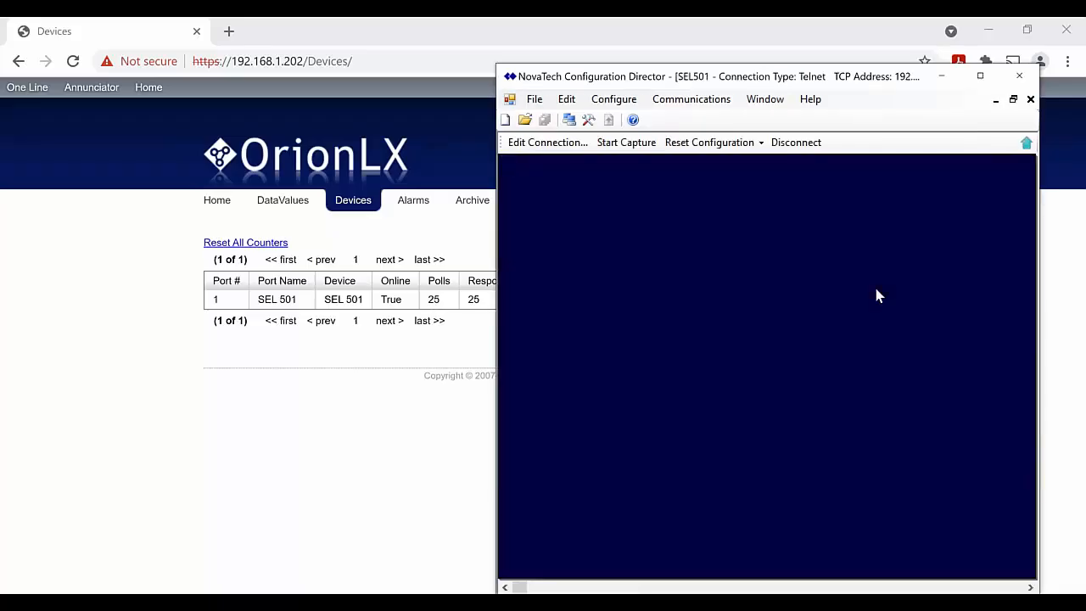
key(Return)
key(Return)
text(ACC)
key(Return)
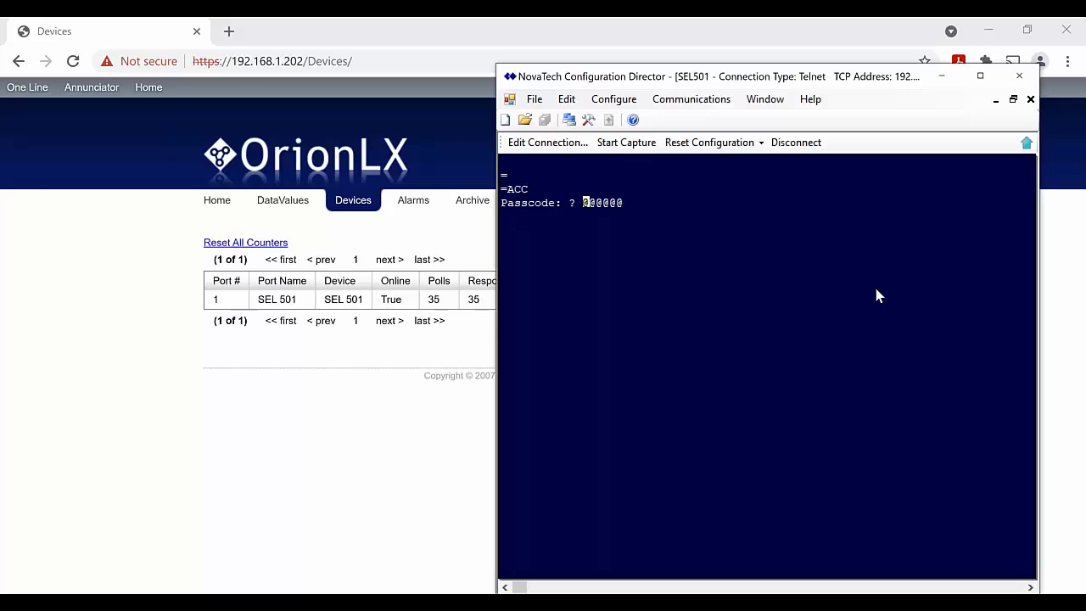
key(Return)
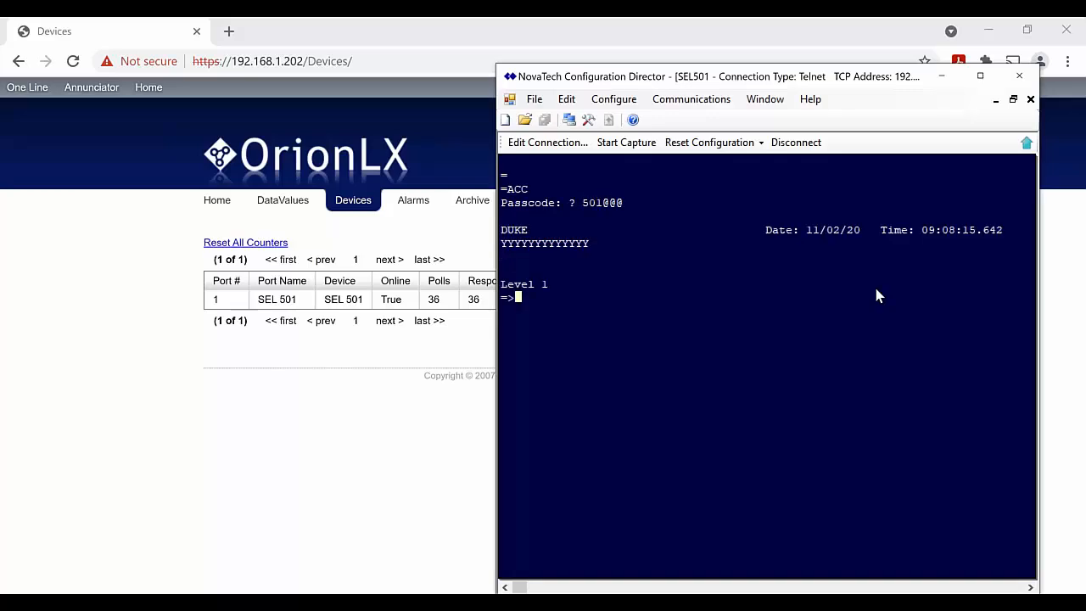
text(2AC)
key(Return)
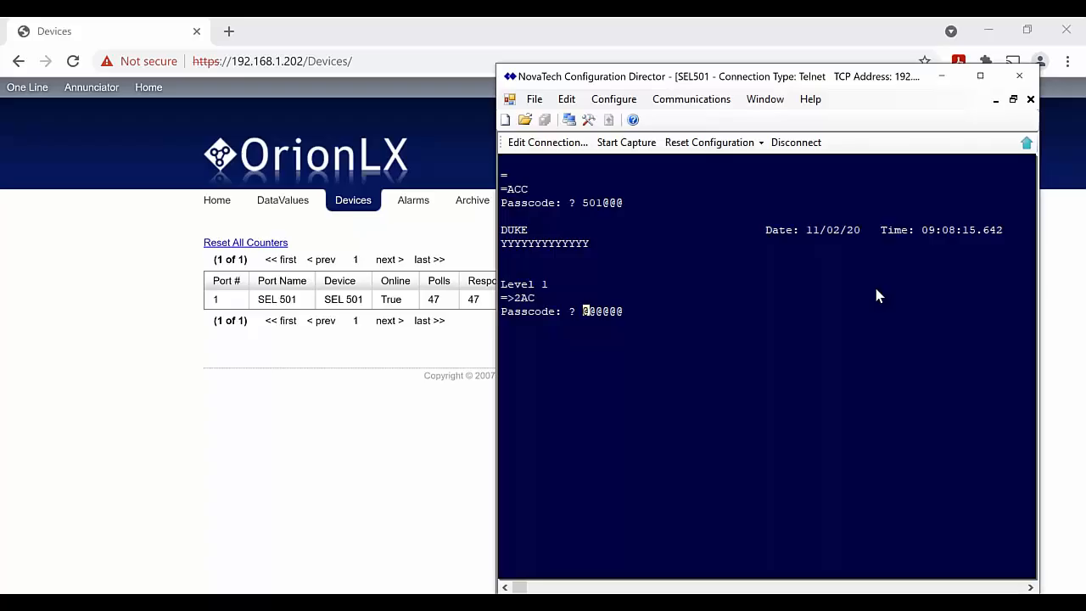
Enter the Level 2 passcode, run HIS and METER on the relay, then return to the slides
key(Return)
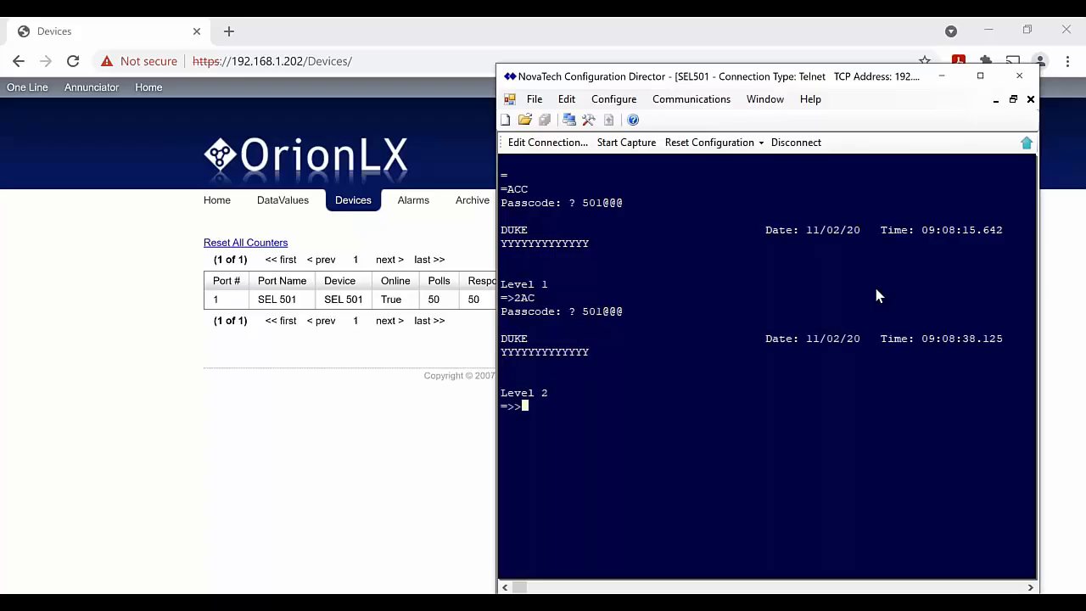
text(HIS)
key(Return)
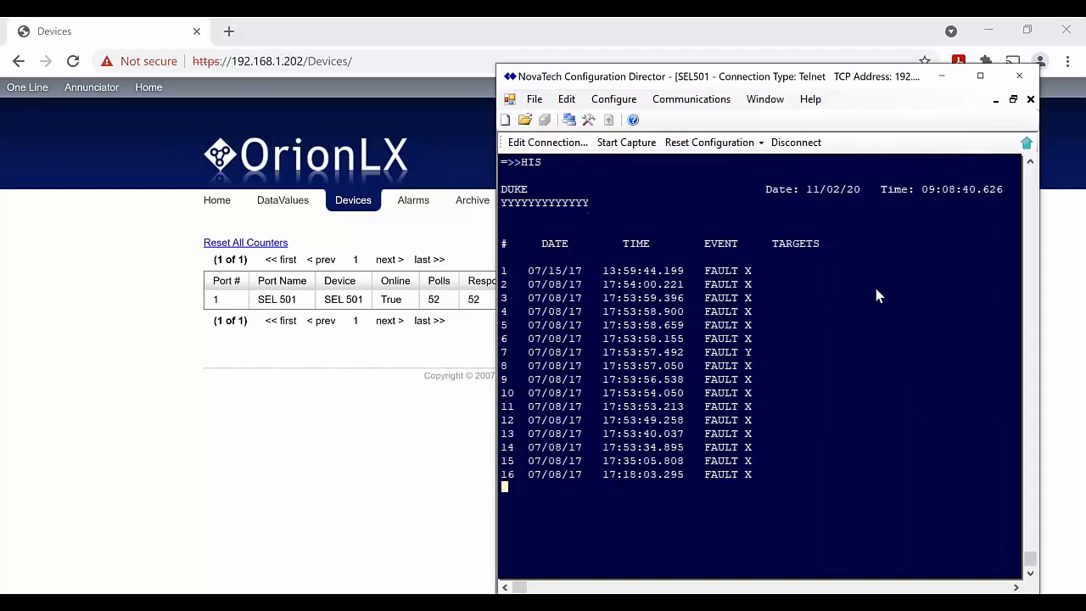
text(METER)
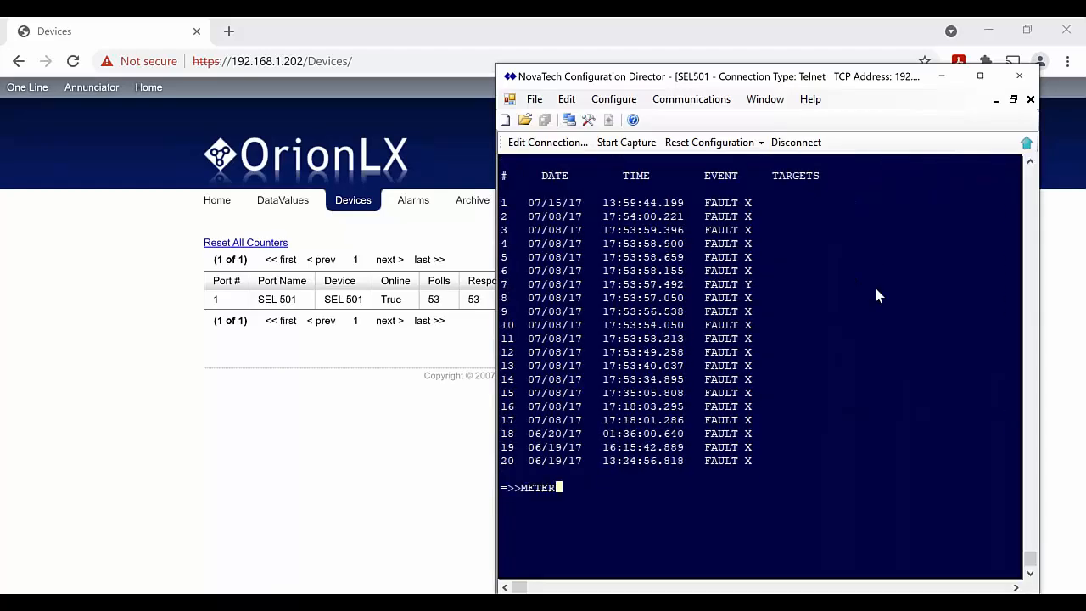
key(Return)
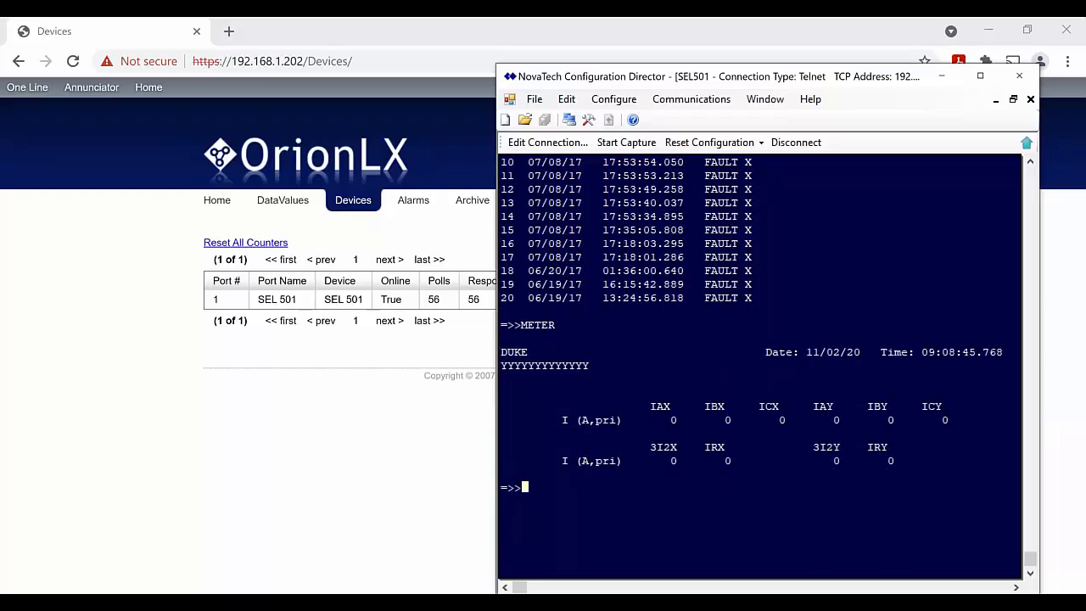
click(450, 601)
click(450, 598)
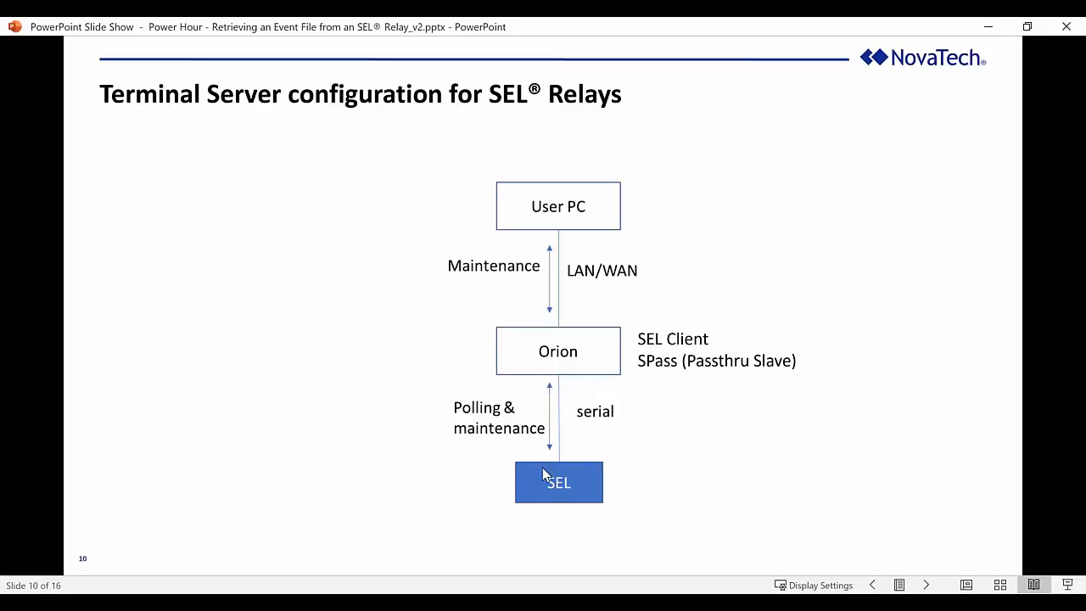
Disconnect the SEL501 Telnet session, close the terminal, and return to slide 10
click(148, 602)
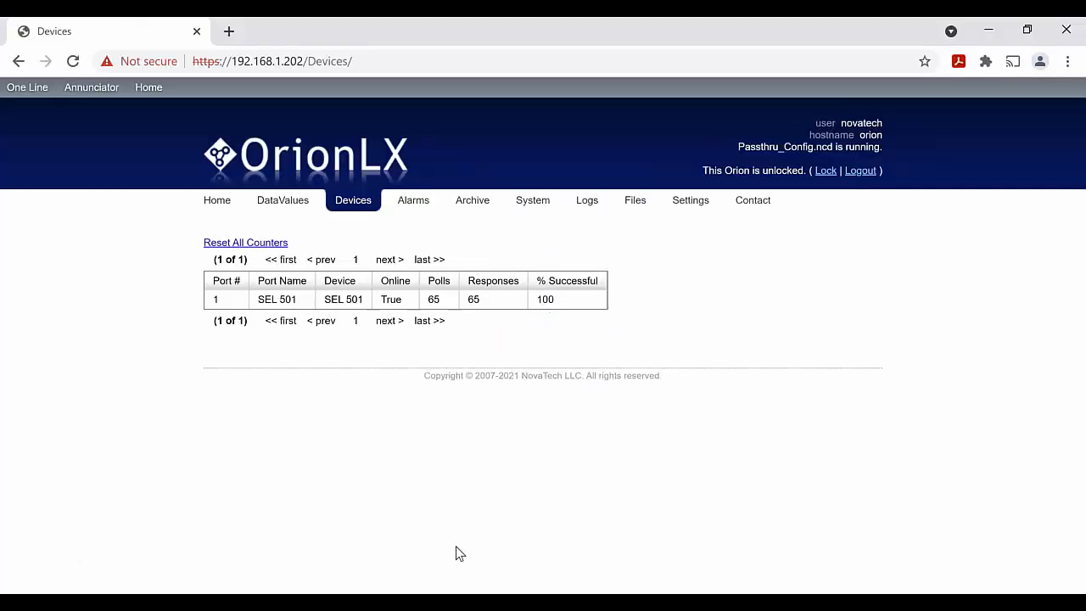
mouse_move(354, 602)
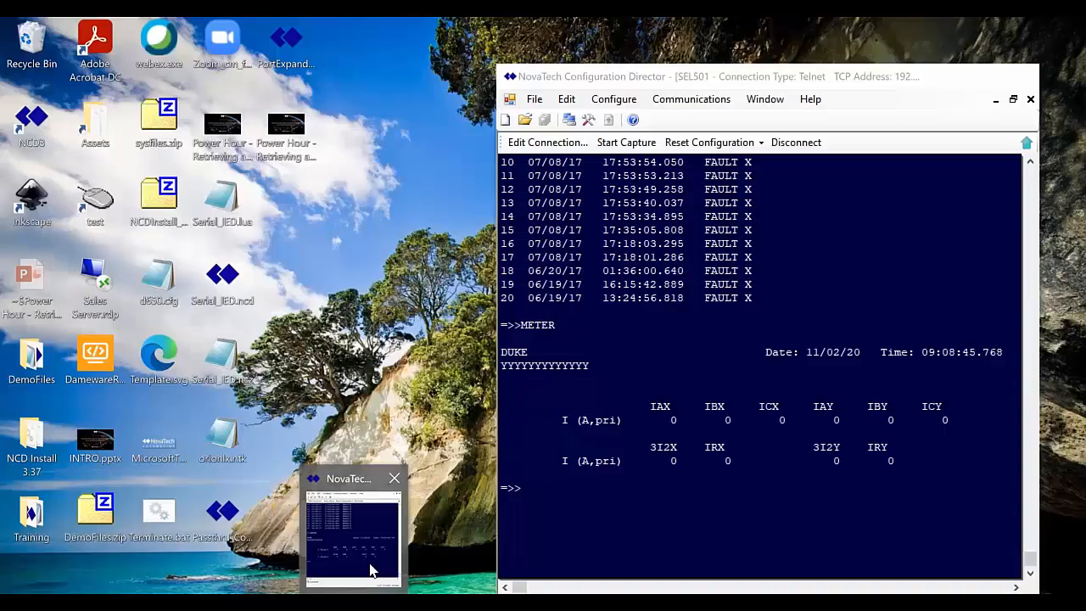
click(370, 570)
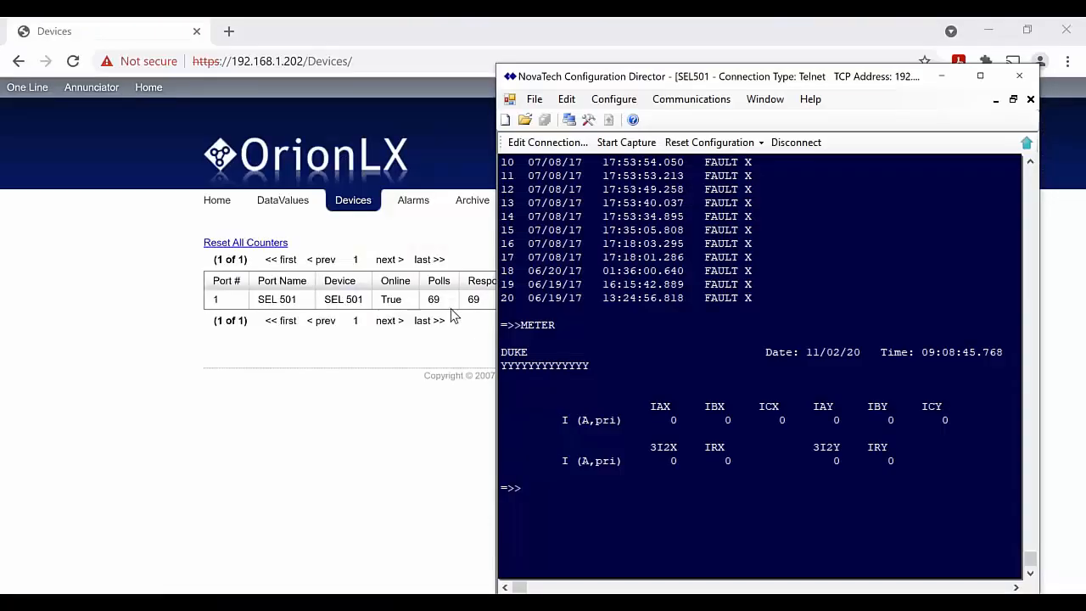
click(791, 144)
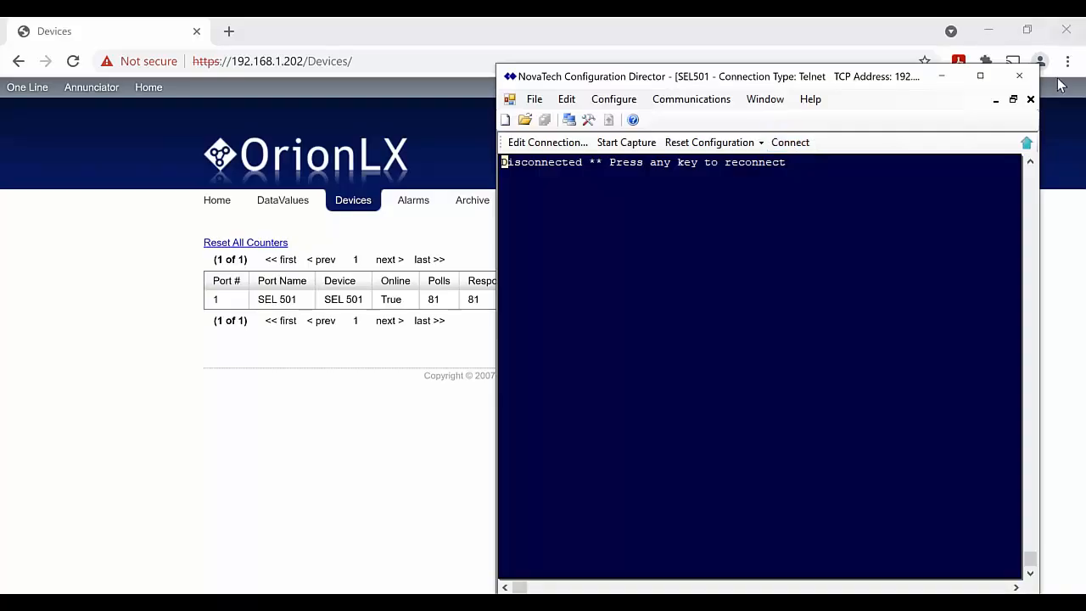
click(1030, 100)
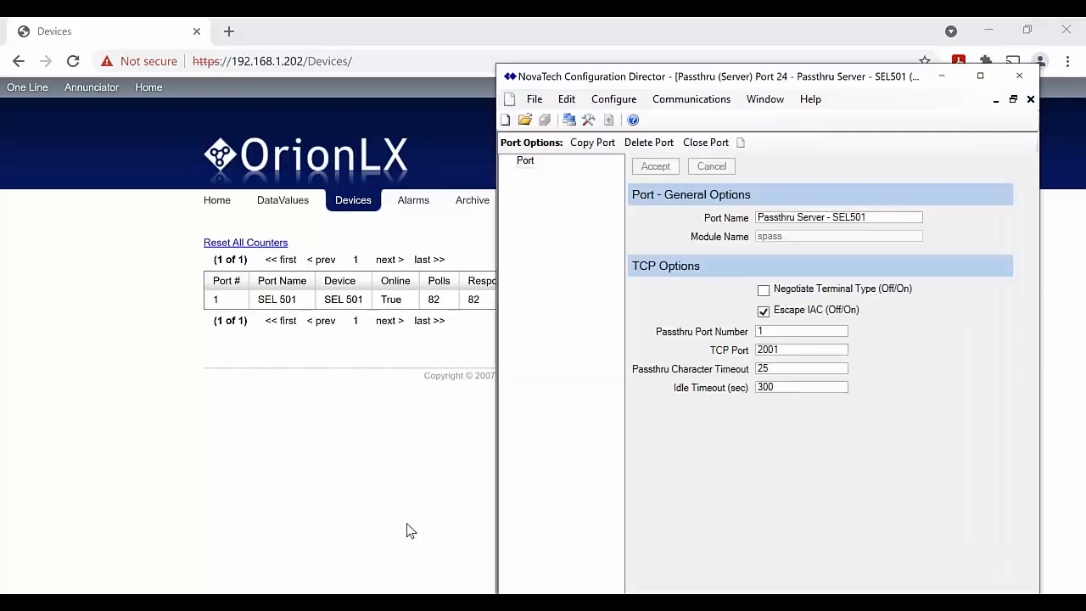
click(380, 597)
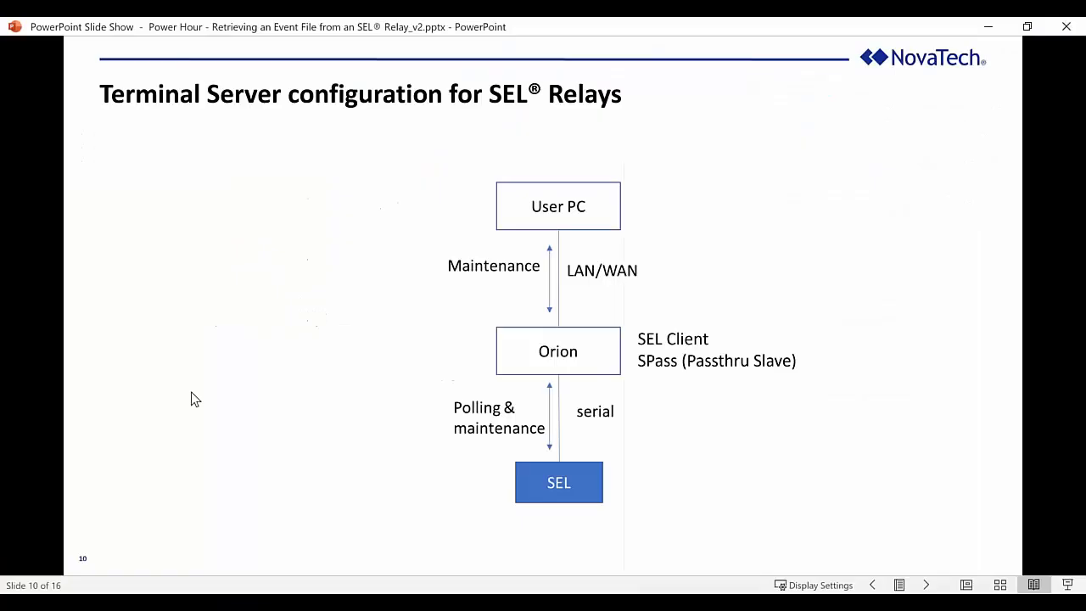
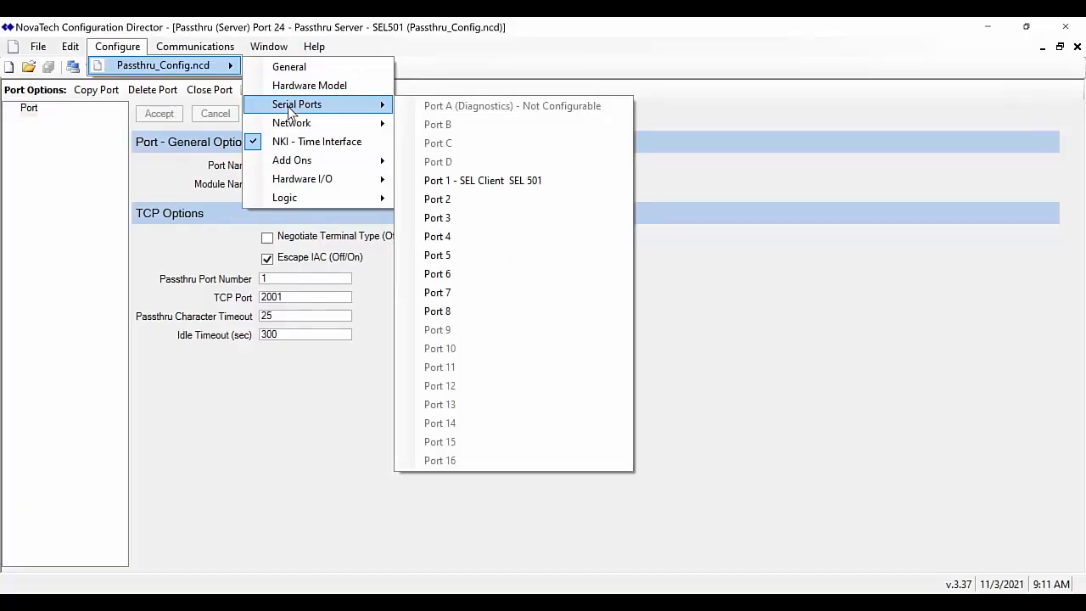
Assign the Passthru (Client) protocol to serial port 2, keeping the default 9600 baud, 8 data bits settings
click(431, 202)
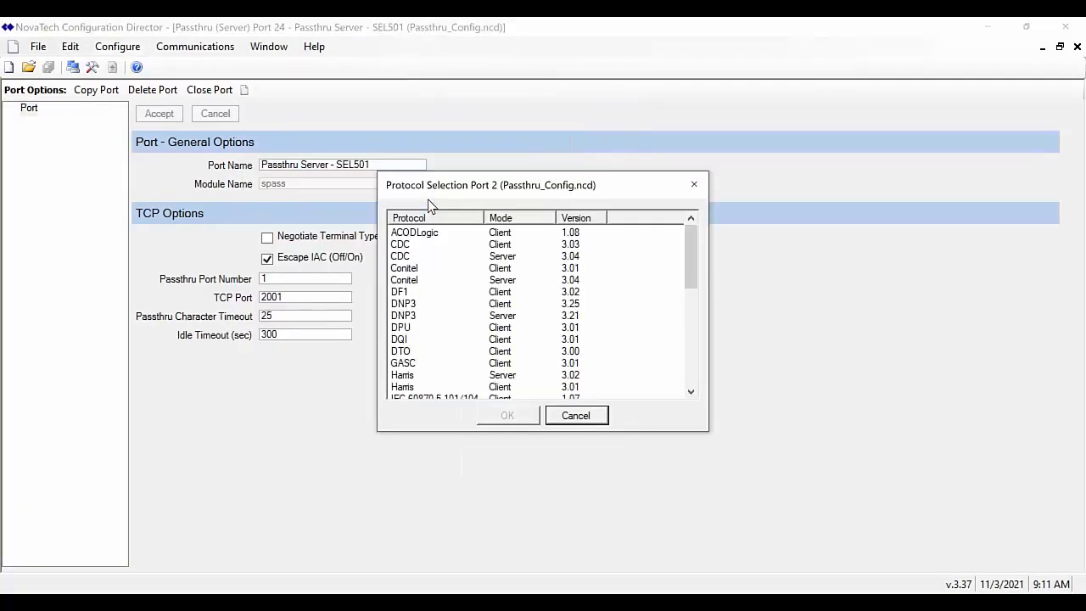
click(691, 391)
drag(692, 391, 691, 391)
click(425, 351)
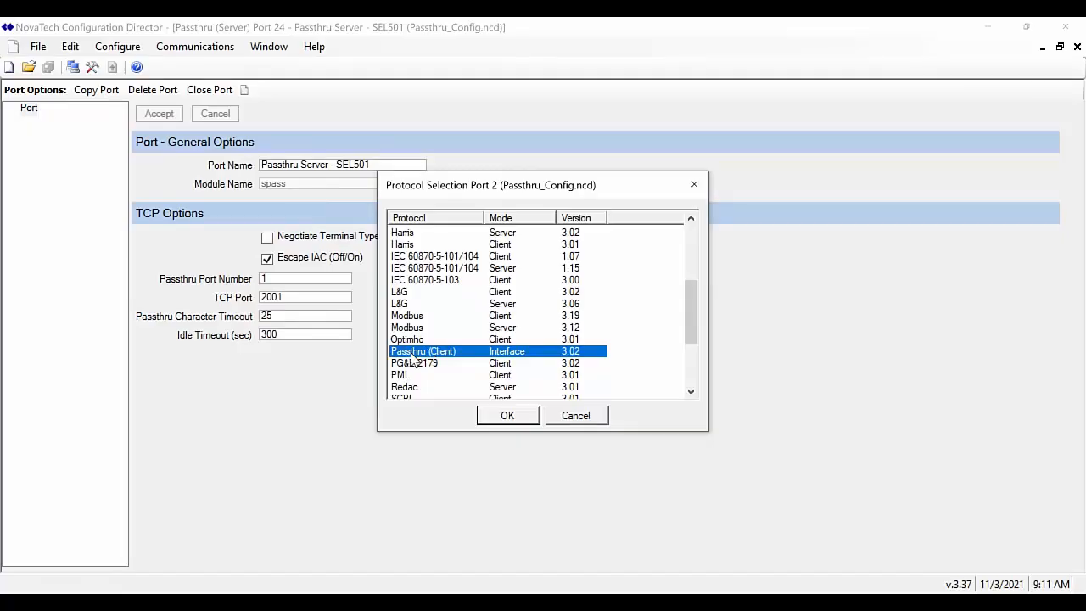
click(496, 421)
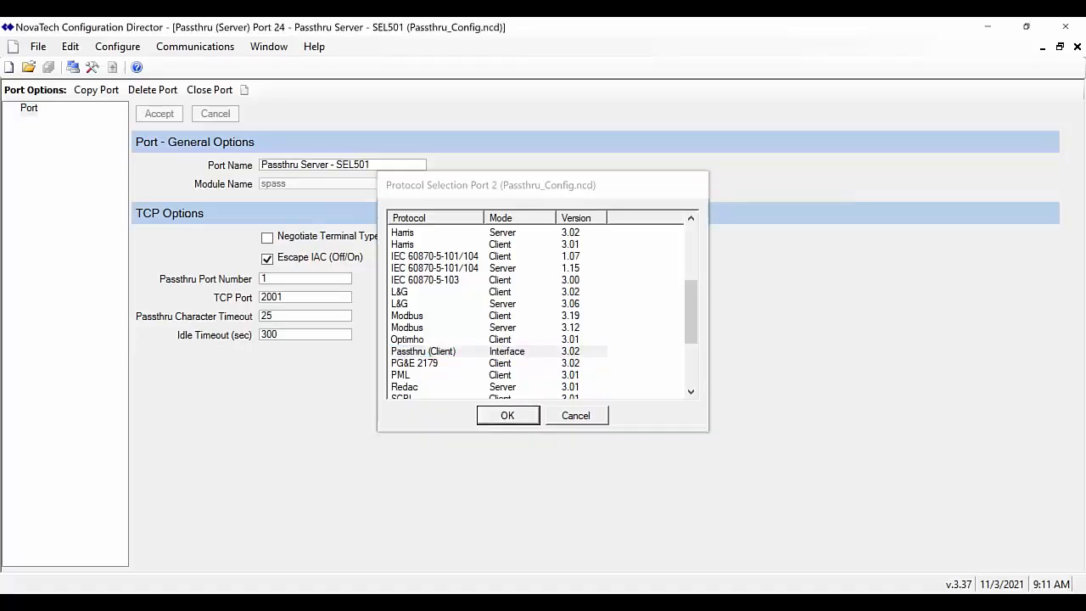
click(375, 162)
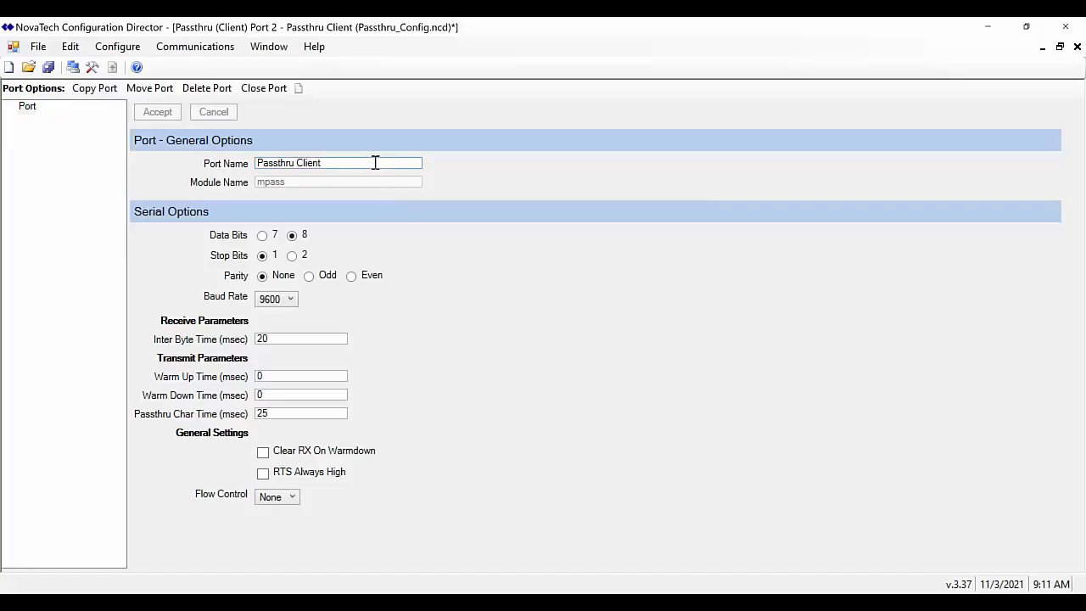
Rename port 2 to 'Passthru Client - OrionLX', set 115200 baud, and accept the changes
text(a)
key(BackSpace)
key(BackSpace)
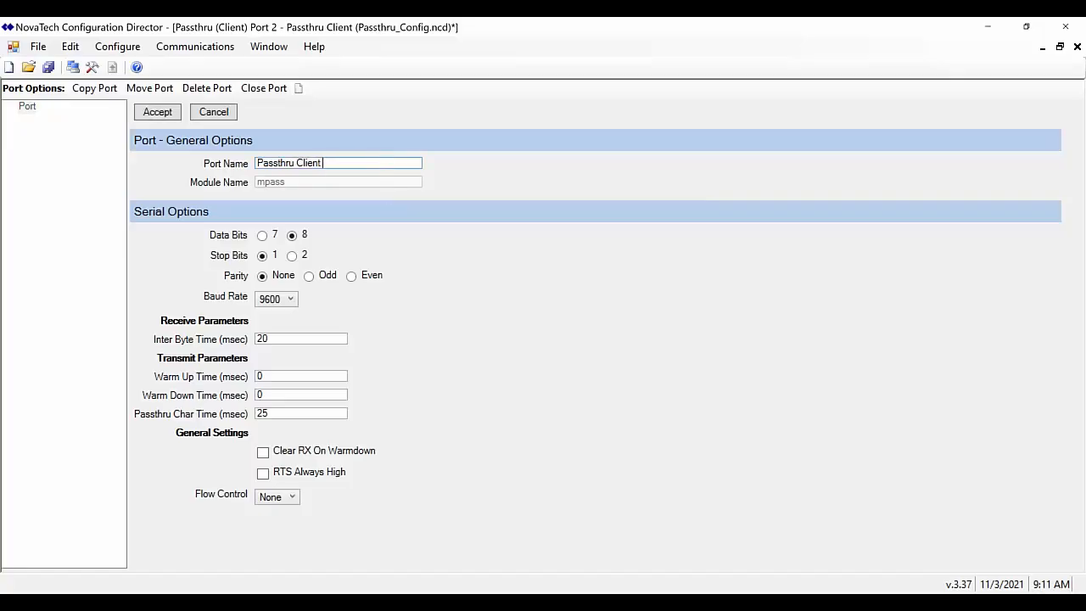
text(- OrionLX)
click(290, 299)
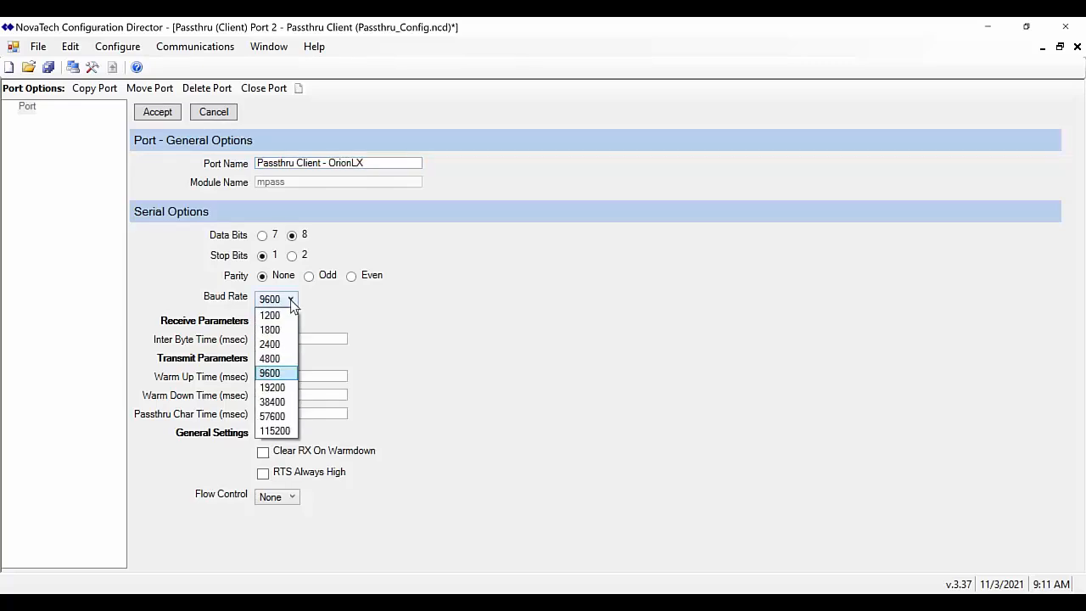
click(280, 430)
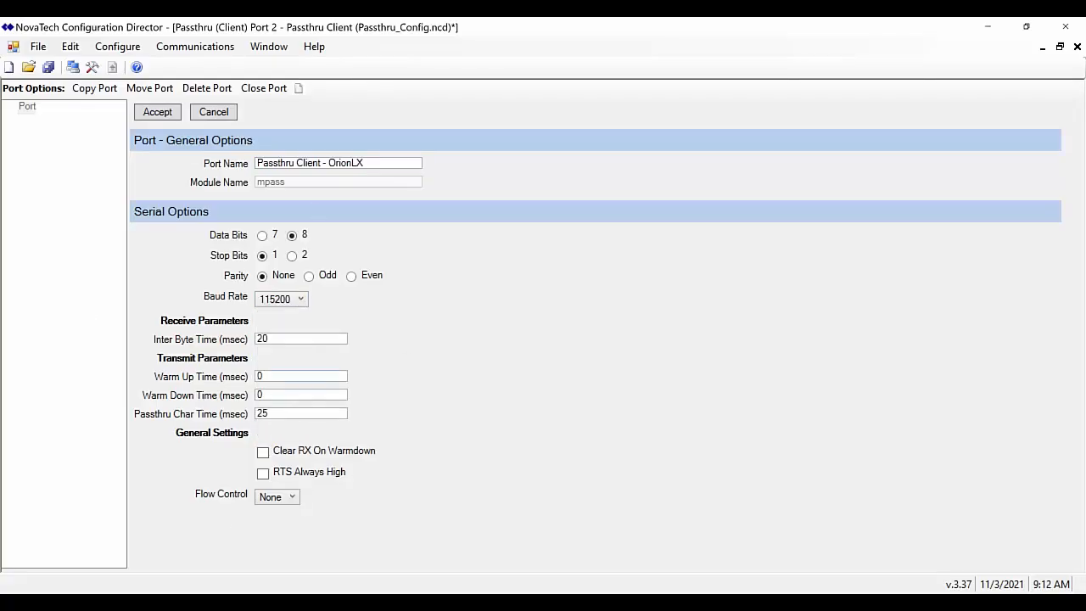
click(154, 116)
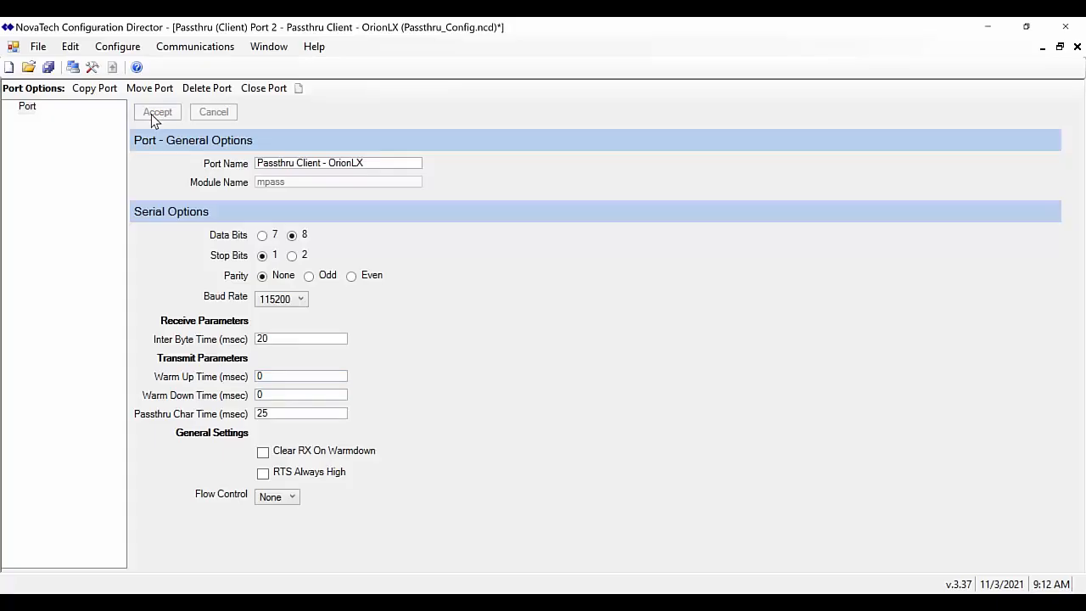
click(117, 47)
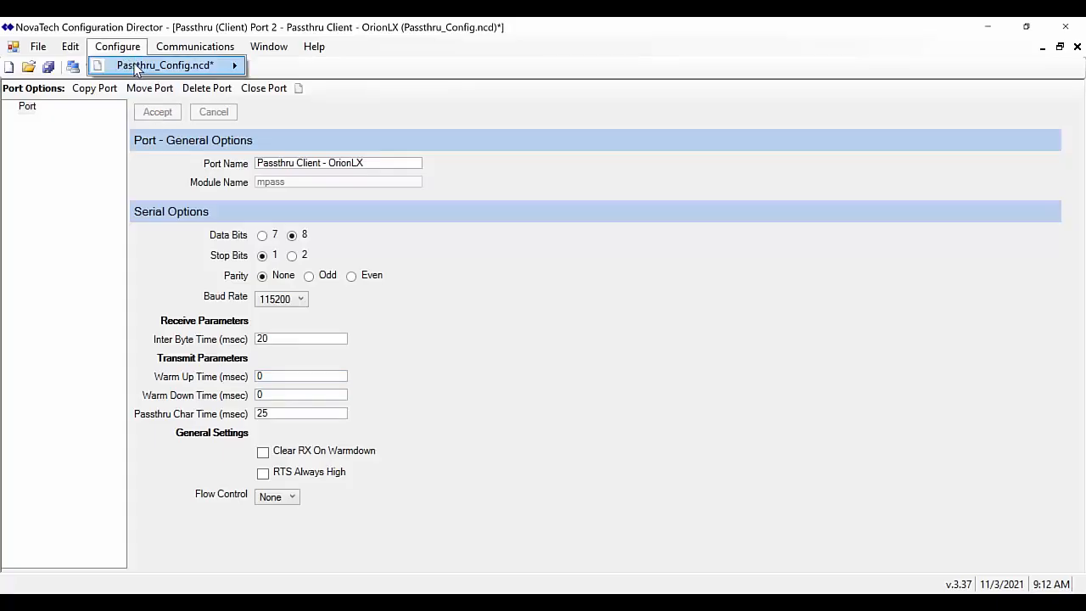
Add new network port 25 using the Passthru (Server) protocol
mouse_move(165, 65)
mouse_move(278, 121)
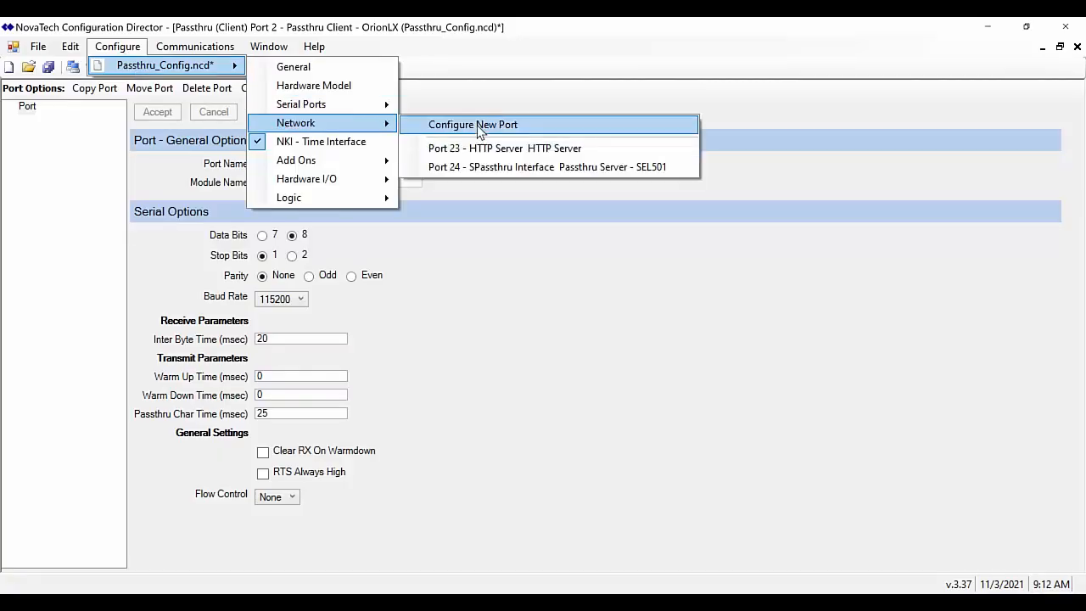
click(480, 127)
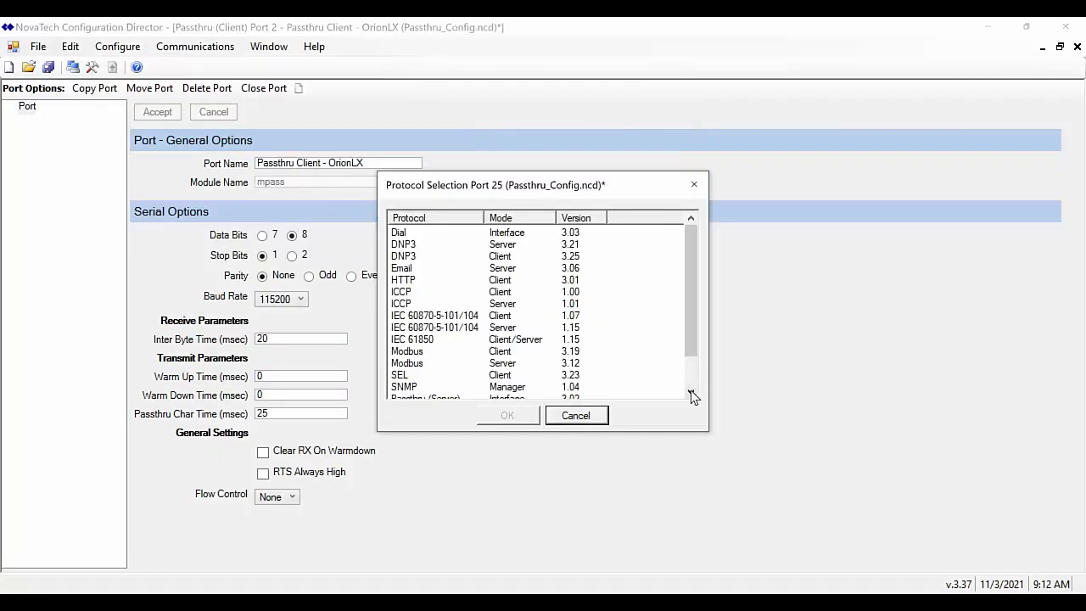
scroll(691, 394, down, 1)
click(449, 365)
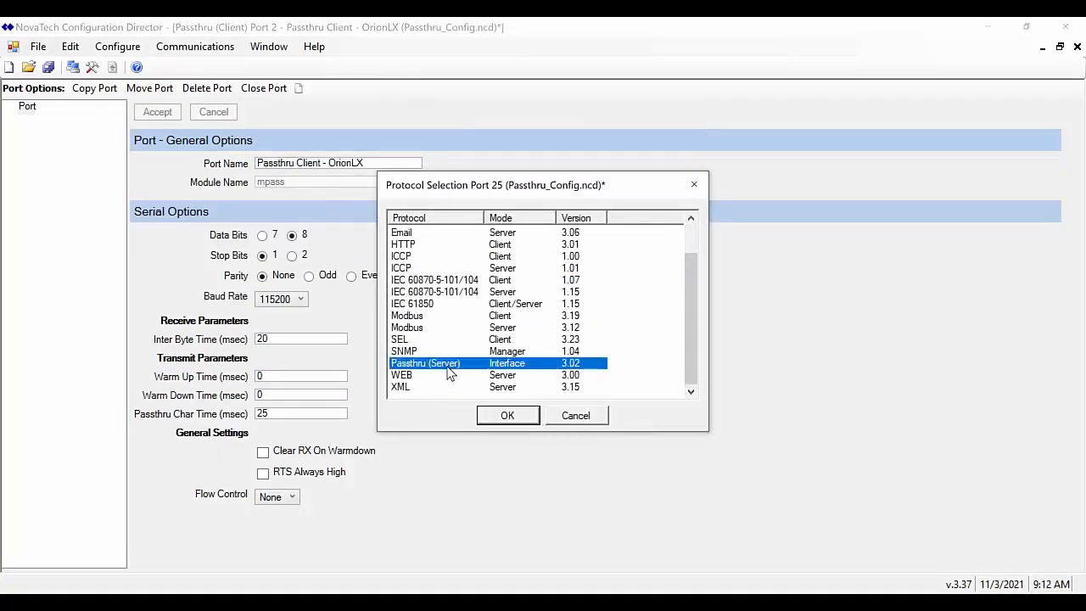
click(497, 415)
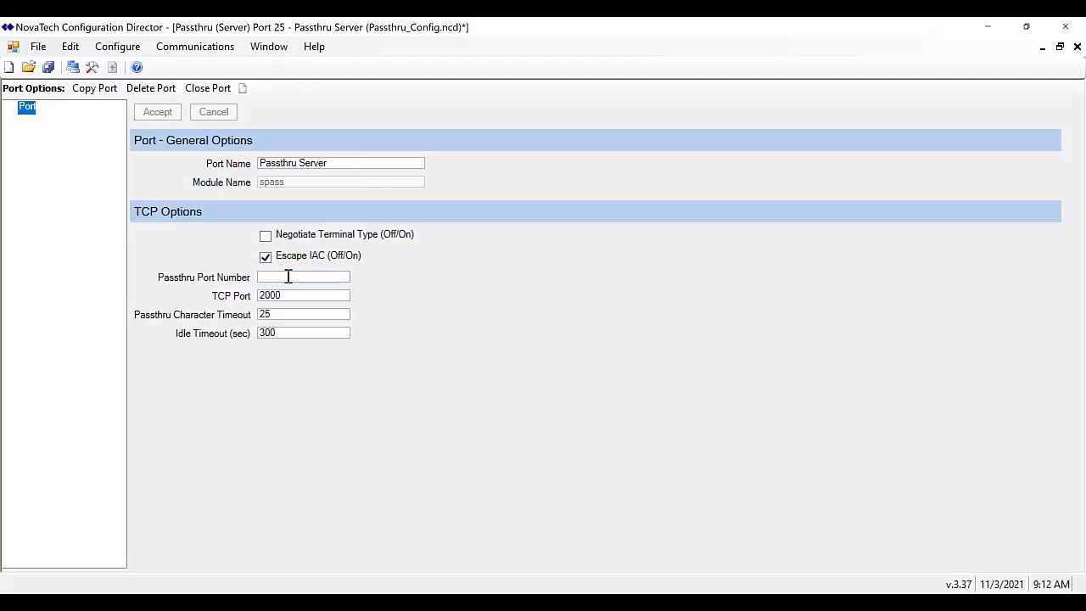
Point the server to passthru port 2 on TCP port 2002, accept, and save Passthru_Config.ncd
click(288, 276)
text(2)
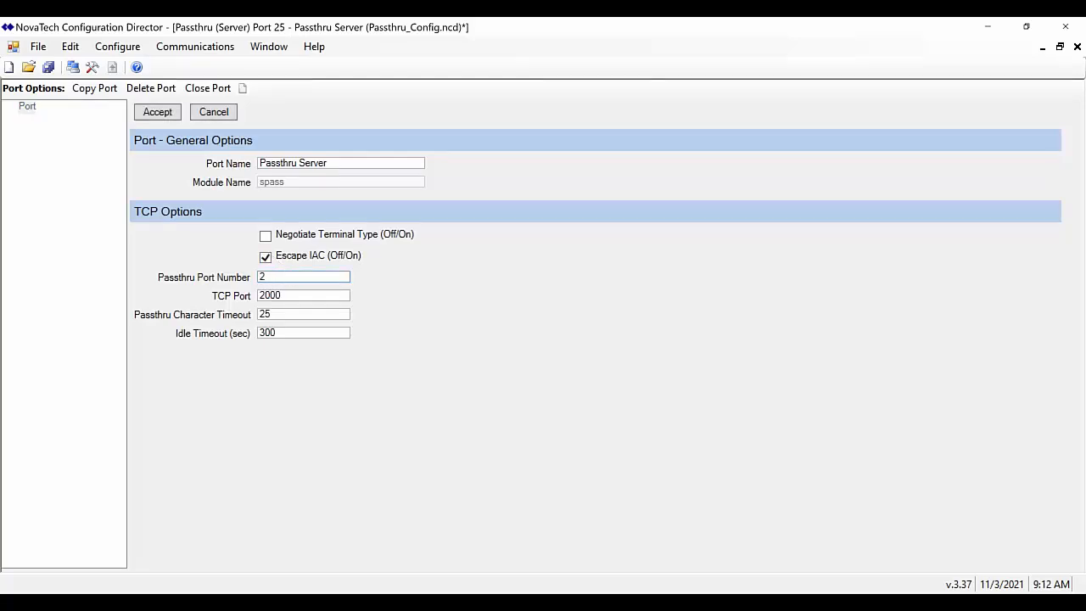
click(291, 295)
key(BackSpace)
text(2)
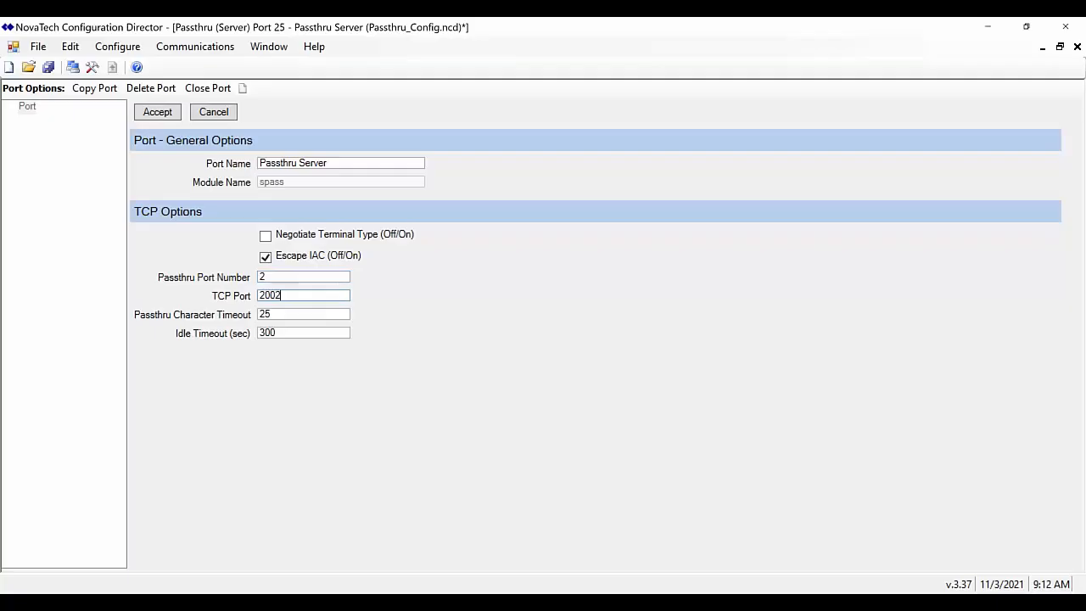
click(156, 118)
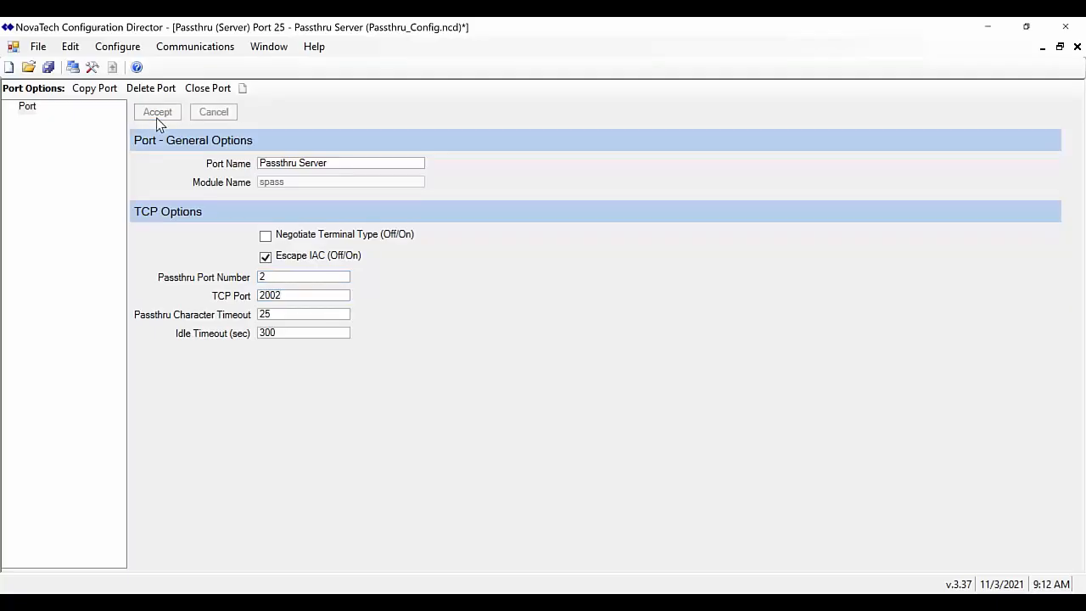
click(48, 68)
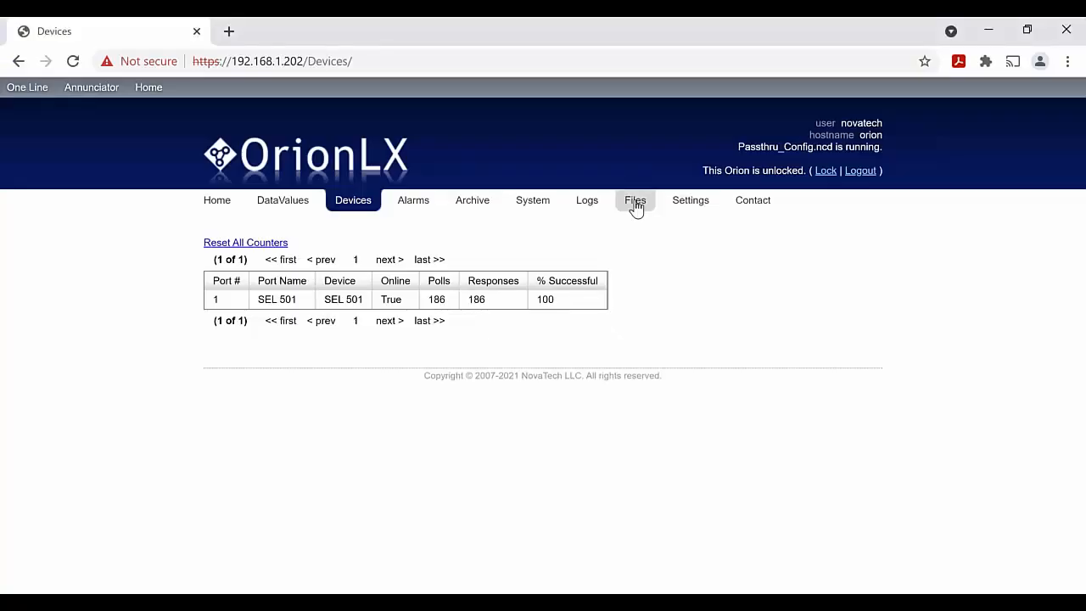
Upload Passthru_Config.ncd to the OrionLX and check the Devices page shows SEL 501 online
click(636, 204)
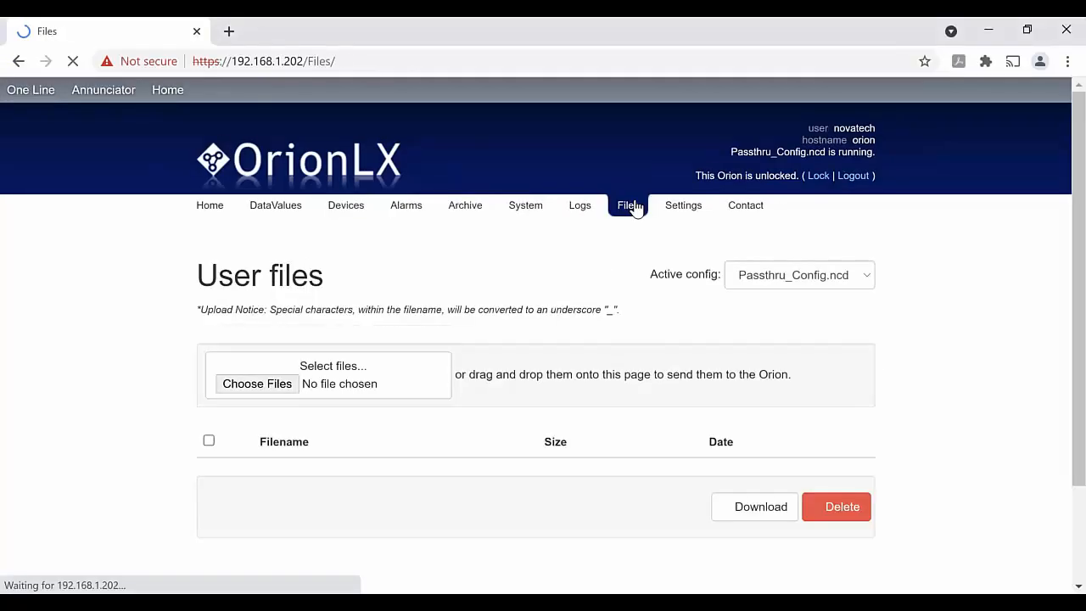
click(270, 370)
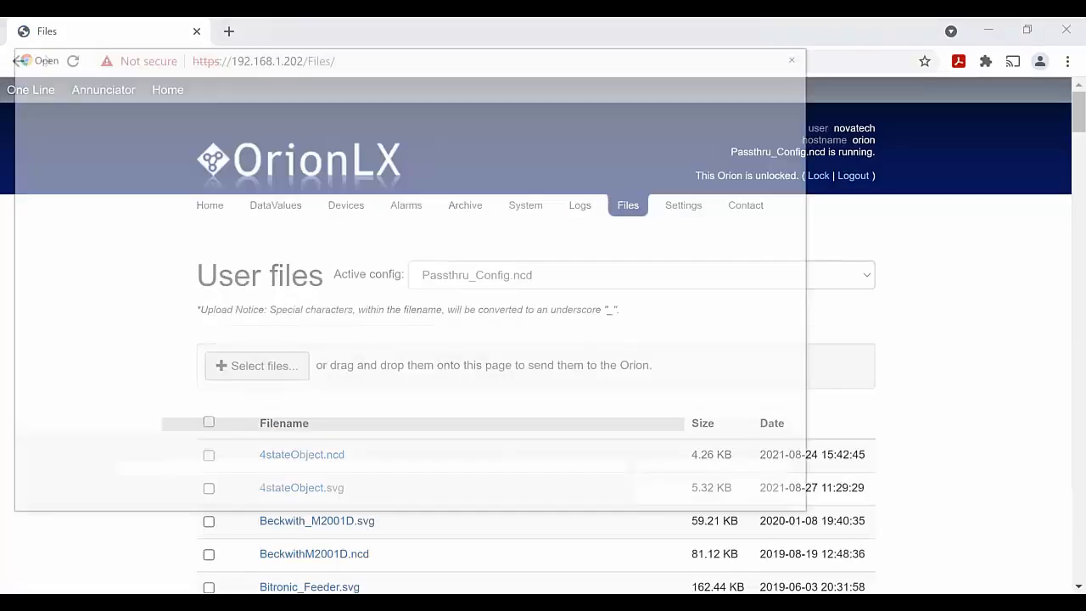
click(242, 161)
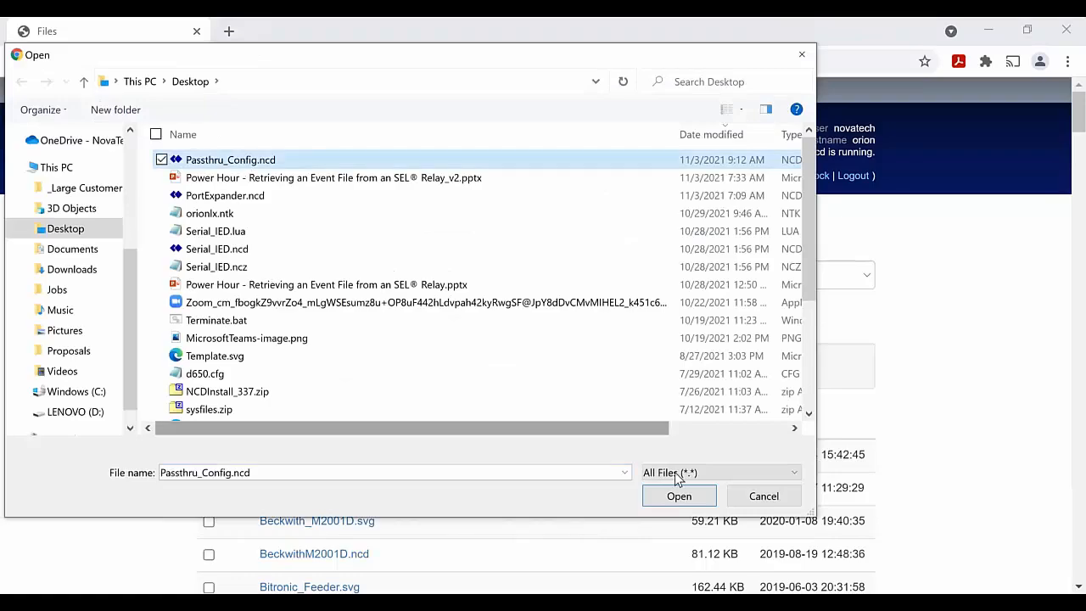
click(680, 498)
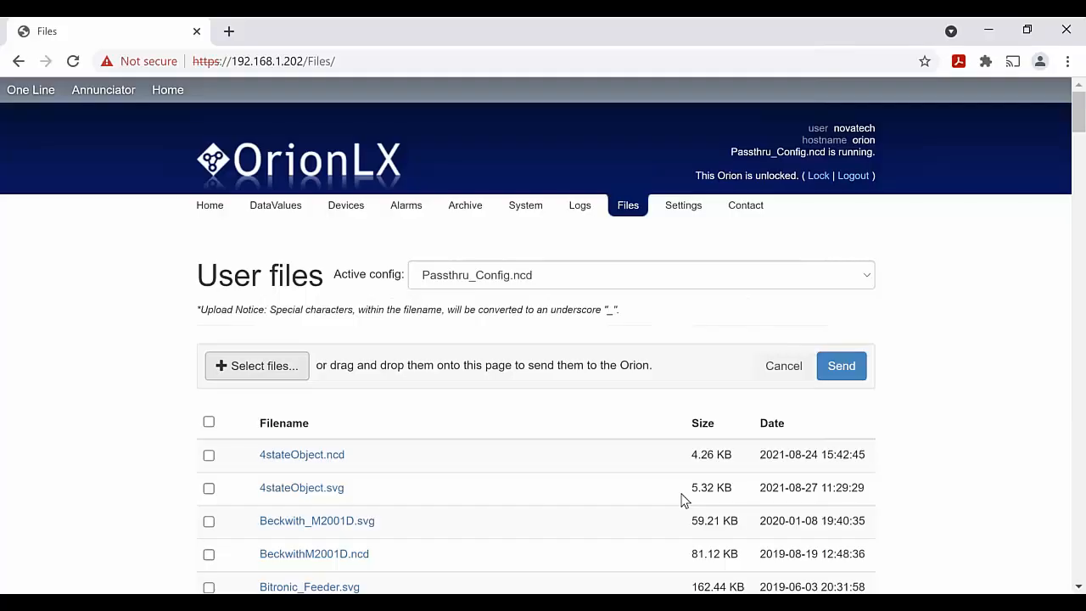
click(841, 365)
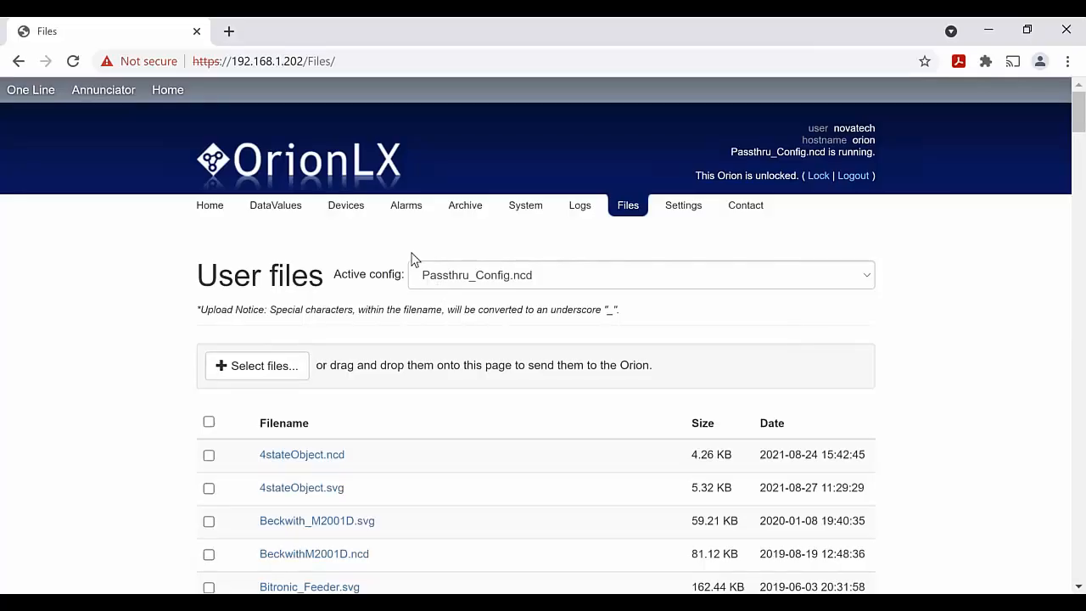
click(346, 207)
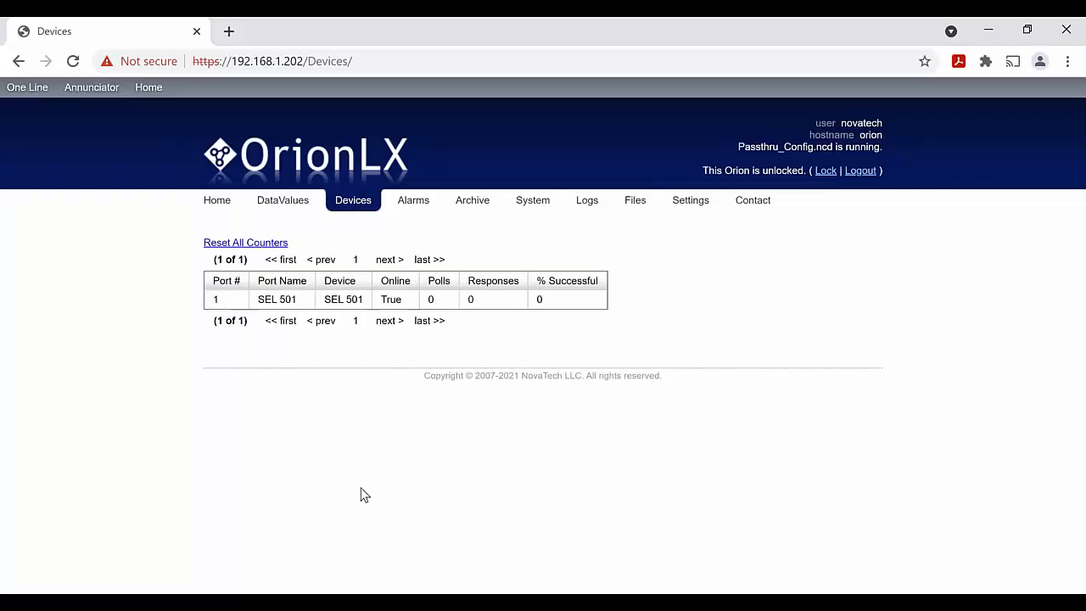
click(367, 602)
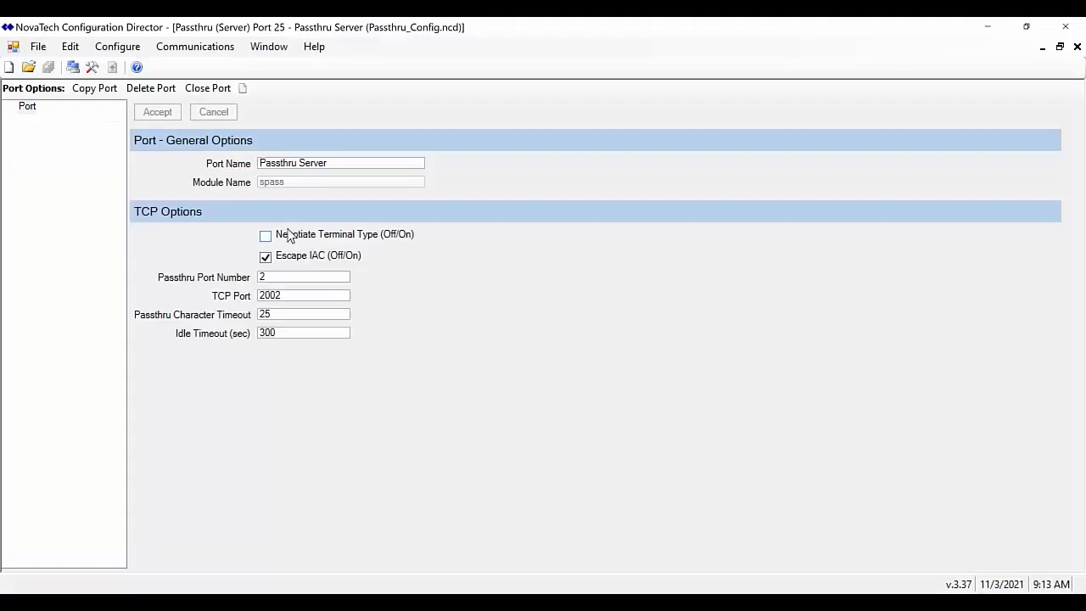
Verify OrionLX_Console uses host 192.168.1.202 and port 2002, then connect over Telnet
click(182, 50)
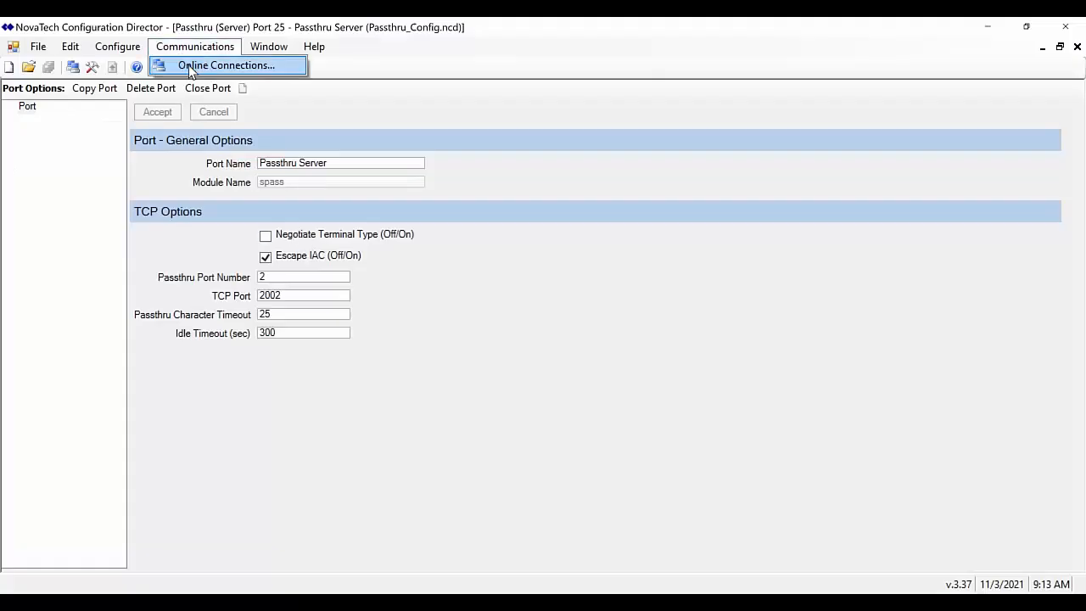
click(191, 67)
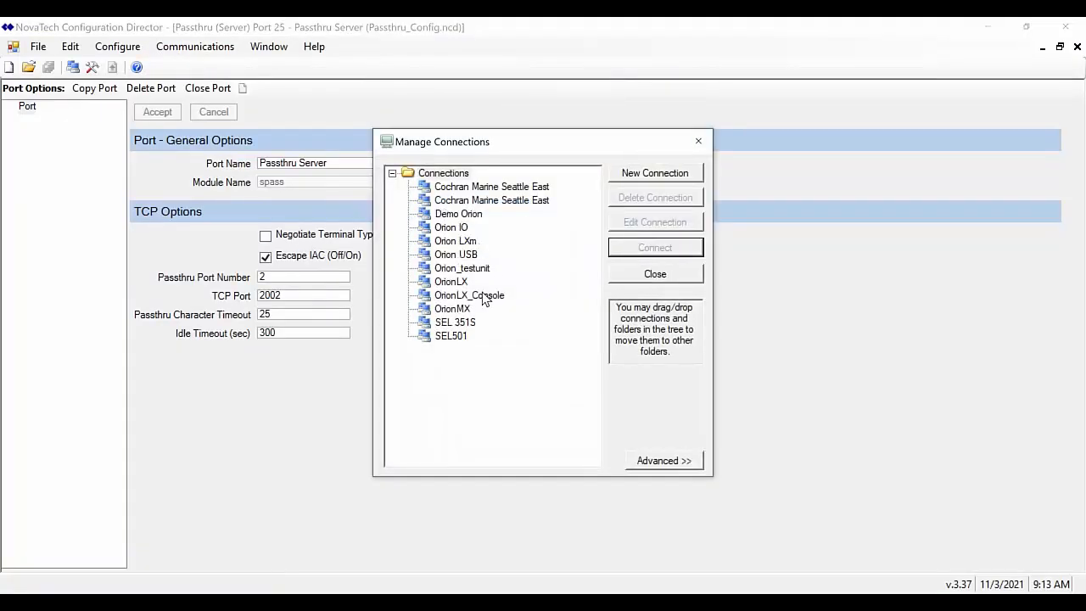
click(485, 296)
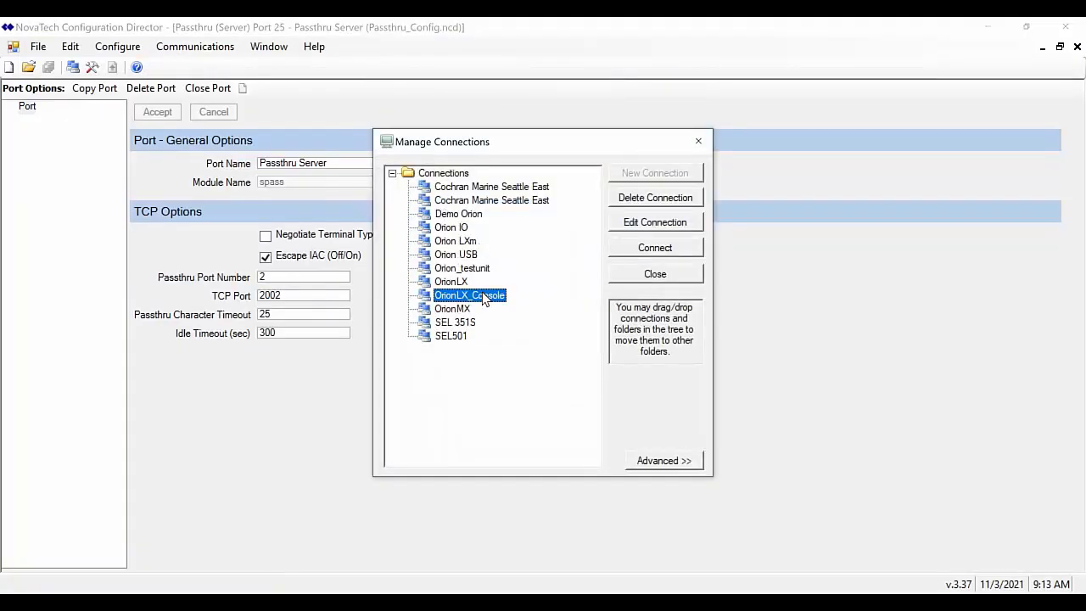
click(655, 222)
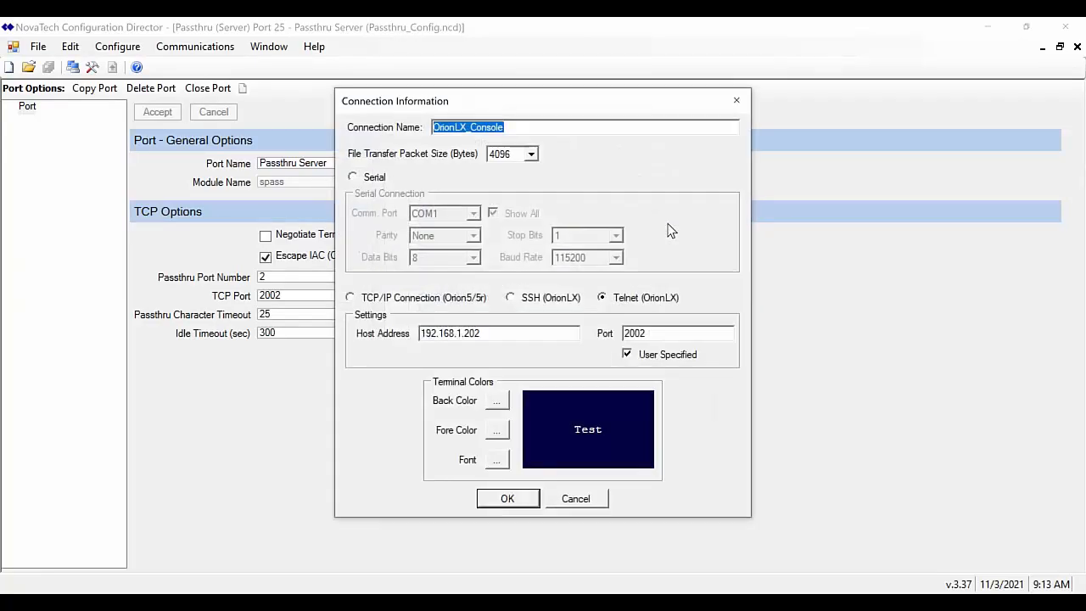
drag(490, 331, 399, 326)
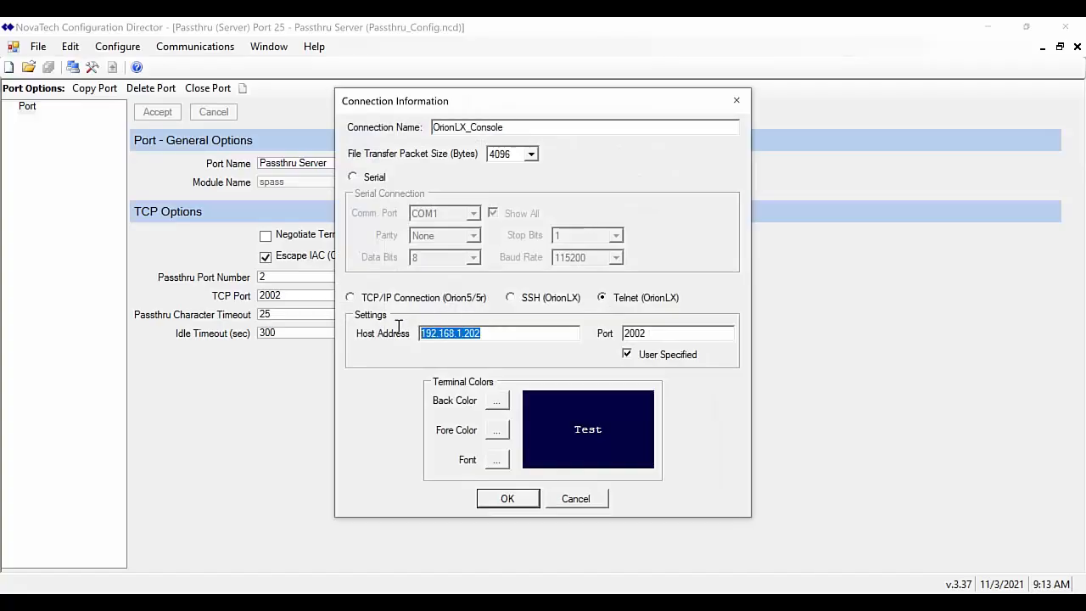
click(665, 338)
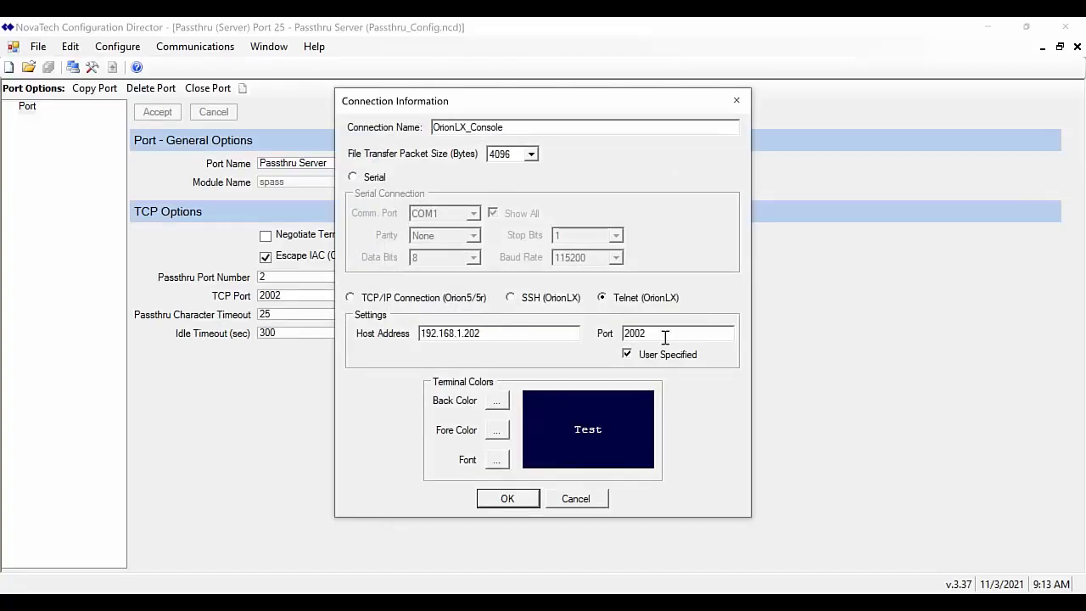
click(516, 500)
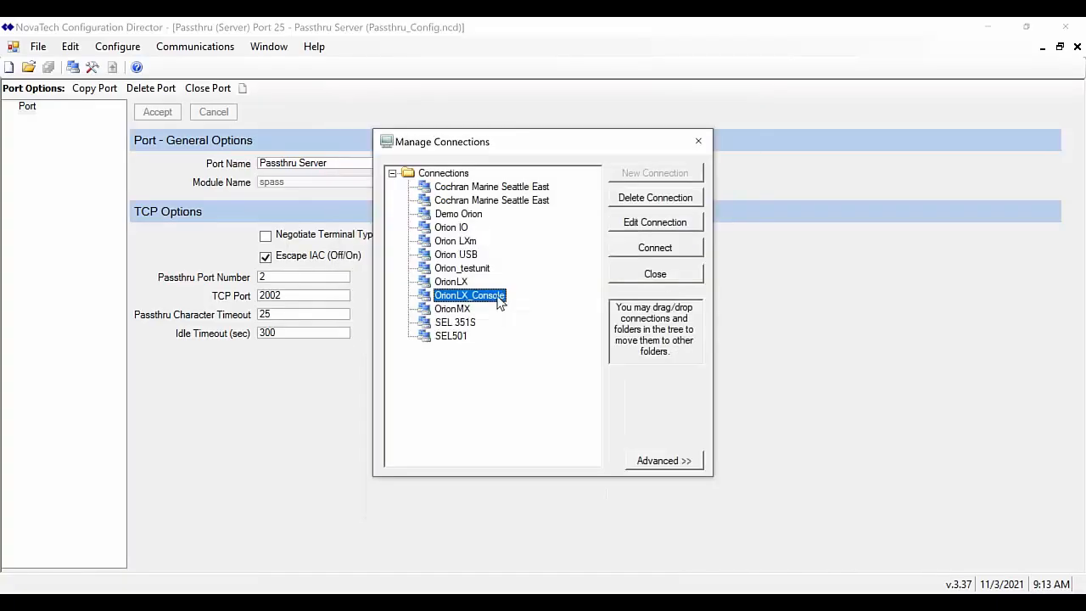
click(649, 256)
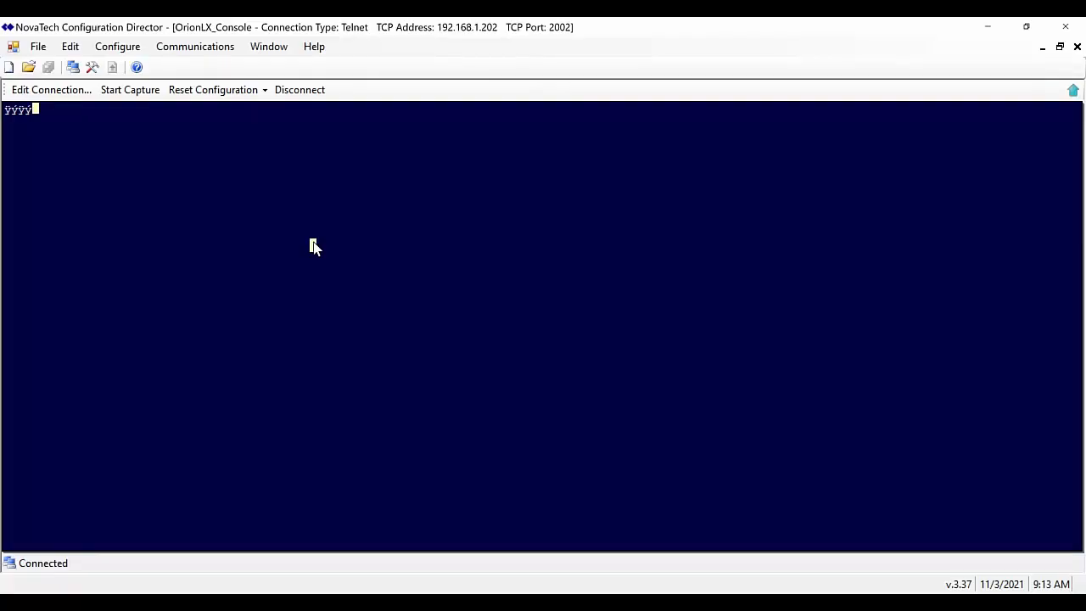
Enter the login name to reach the remote Orion's Main Menu, then return to slide 11
key(Return)
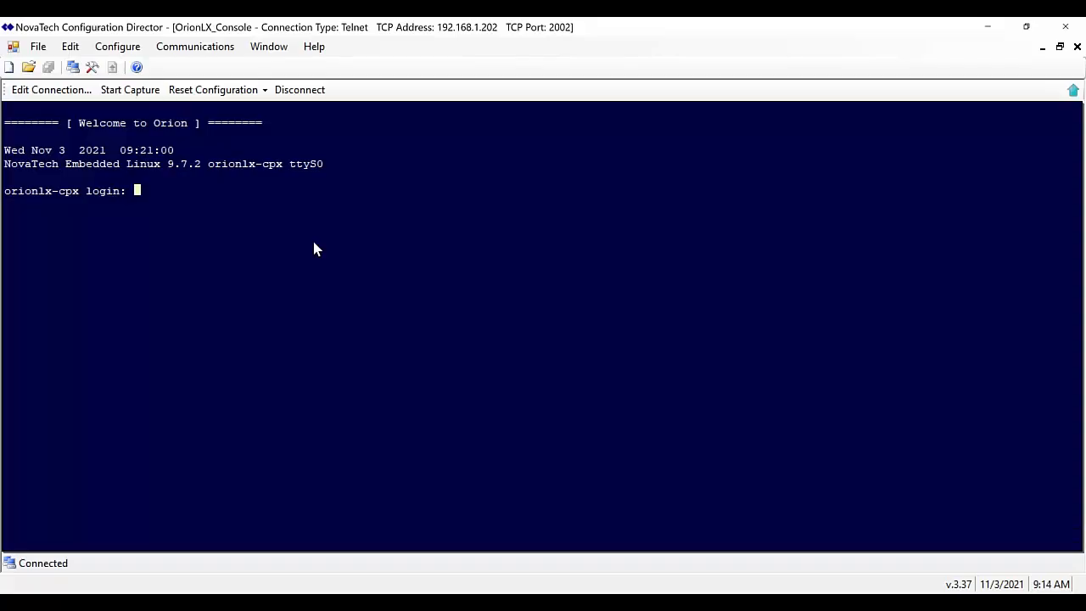
text(novatech)
key(Return)
key(Return)
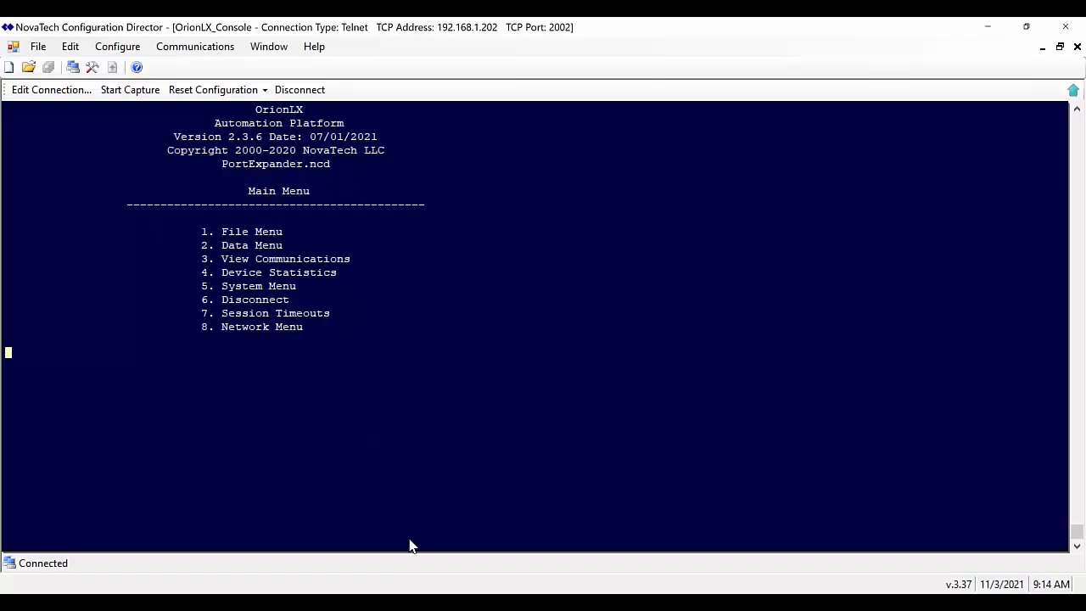
click(414, 601)
click(480, 509)
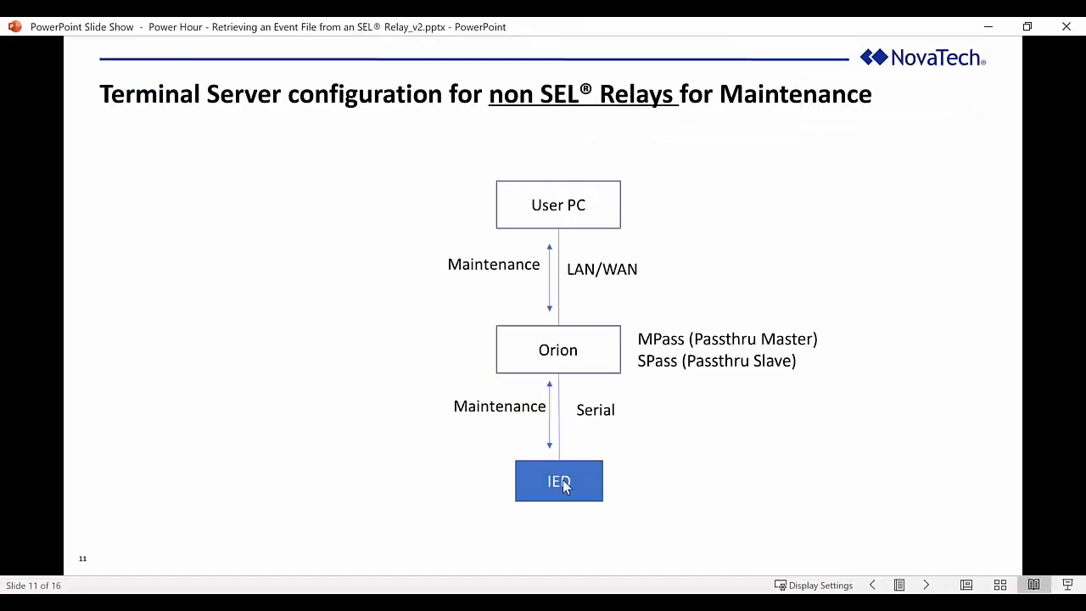
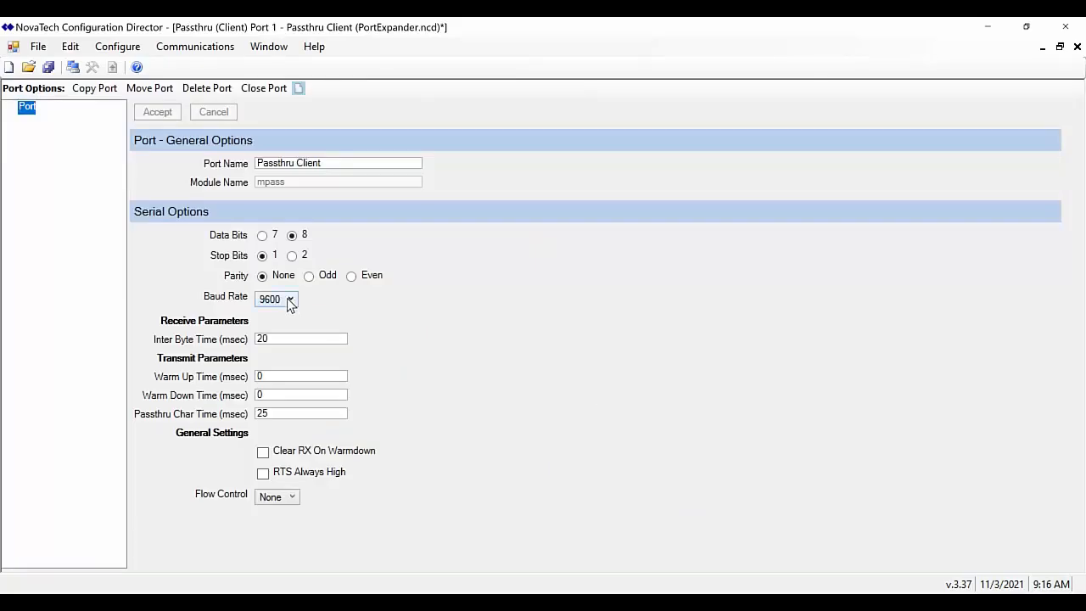
Briefly view the port expander slide show, then minimize it to return to Configuration Director
click(410, 600)
click(555, 524)
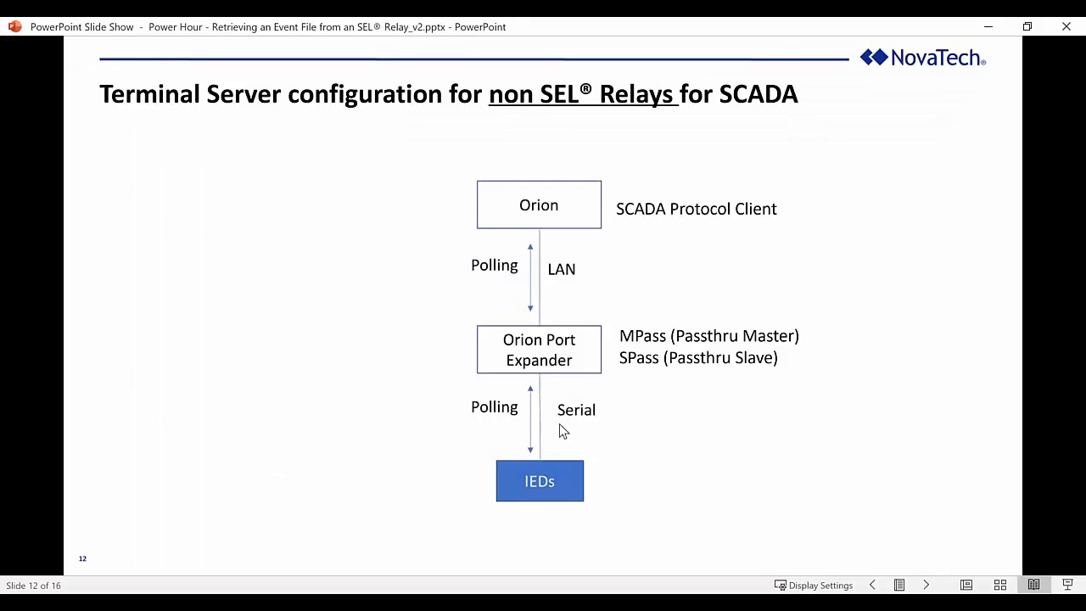
click(989, 27)
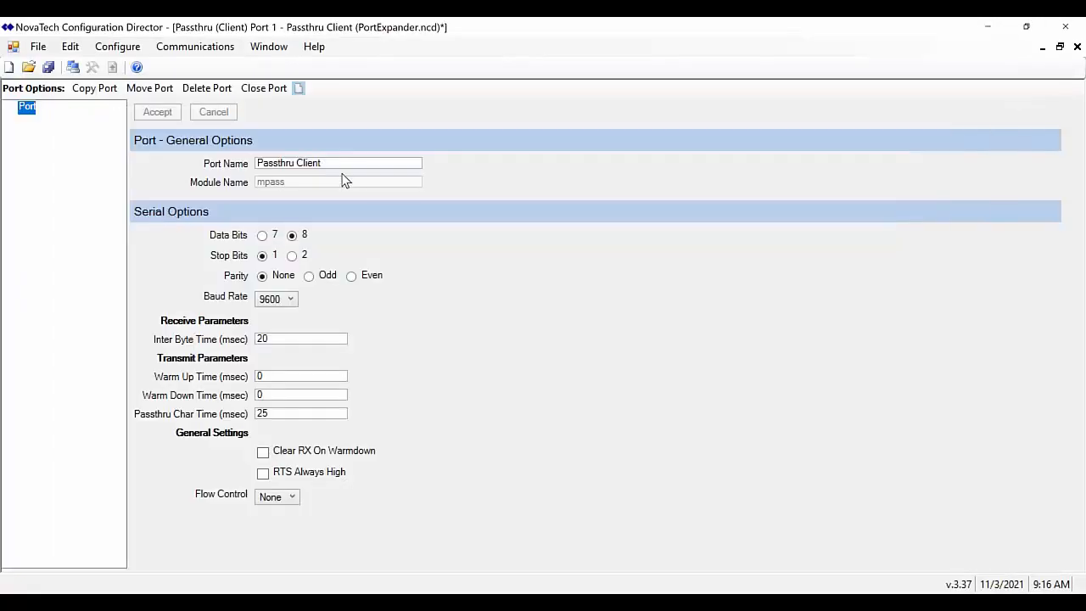
Rename port 1 to 'Passthru Client - Chi IED' and accept it
click(347, 162)
text(- )
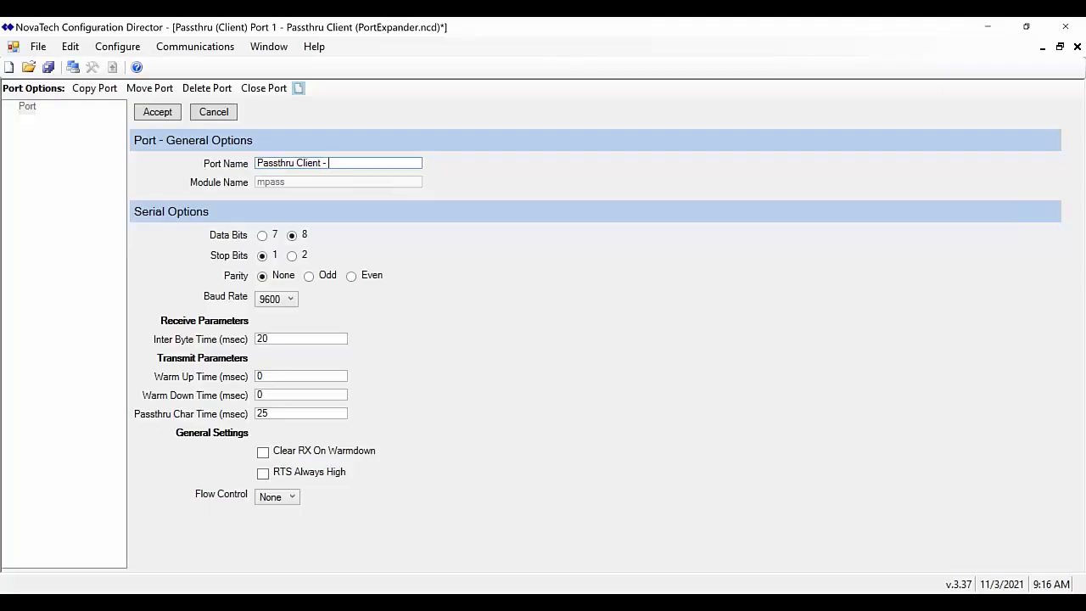
text(IED)
key(BackSpace)
key(BackSpace)
key(BackSpace)
key(BackSpace)
text(c)
key(BackSpace)
text(Chis)
key(BackSpace)
key(BackSpace)
text(IED)
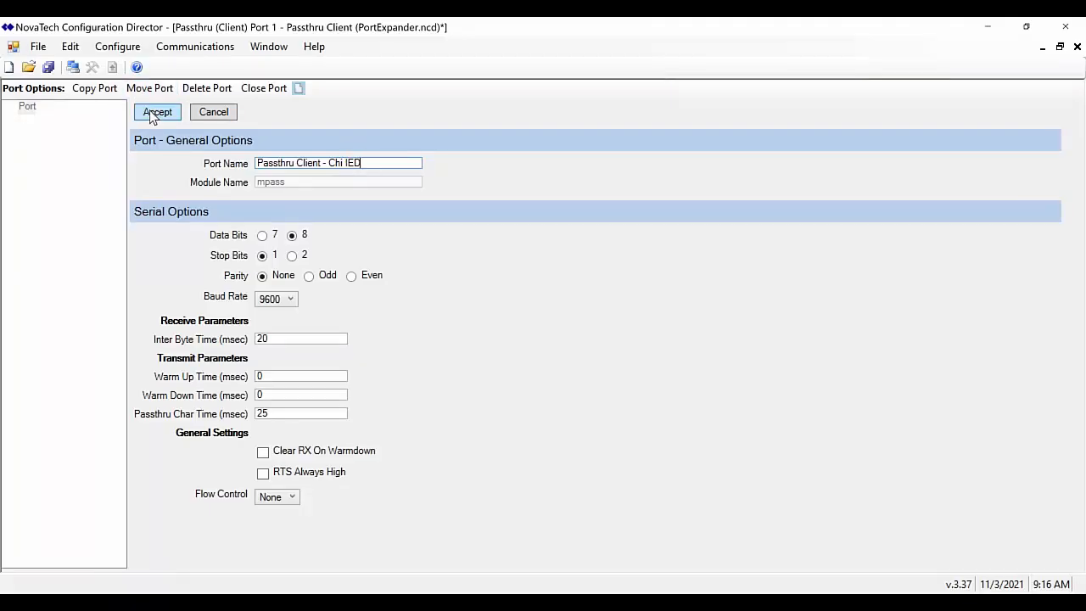
click(151, 114)
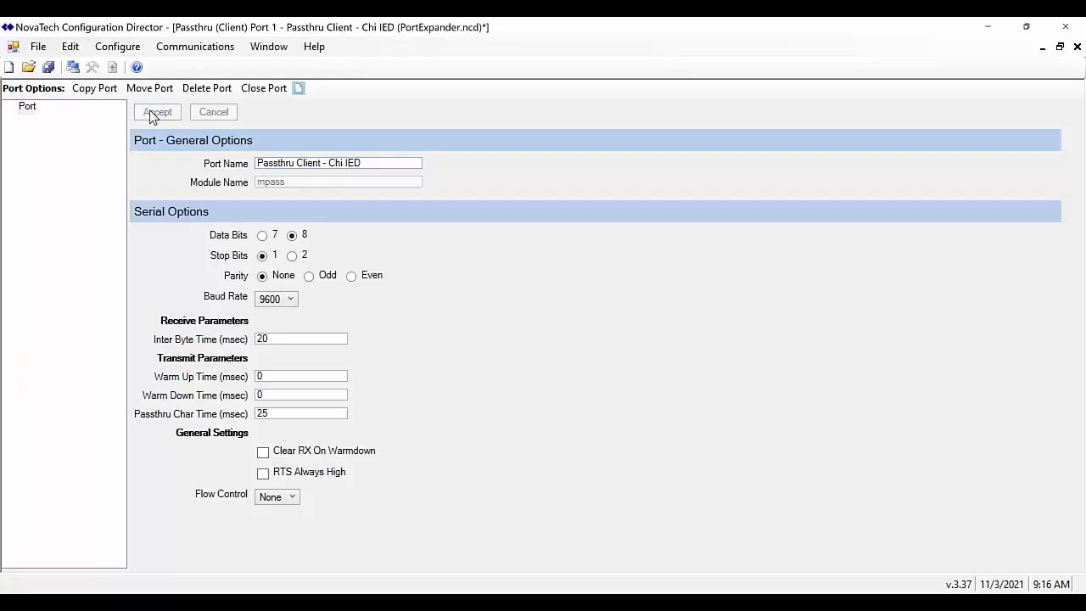
Add a new Passthru (Server) network port to PortExpander.ncd
click(103, 51)
mouse_move(138, 87)
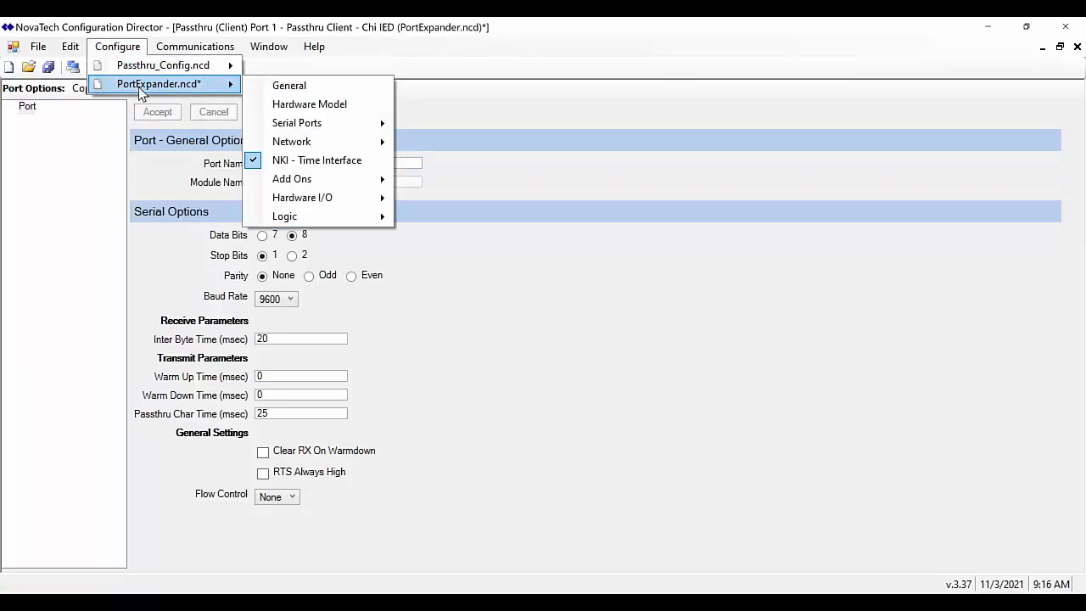
mouse_move(295, 134)
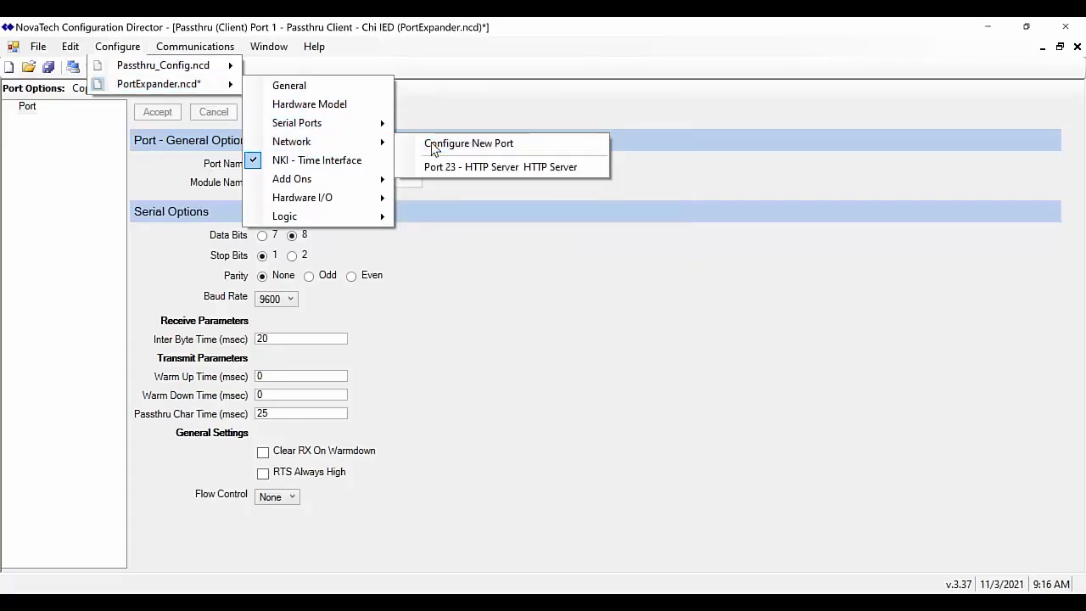
click(432, 146)
click(691, 367)
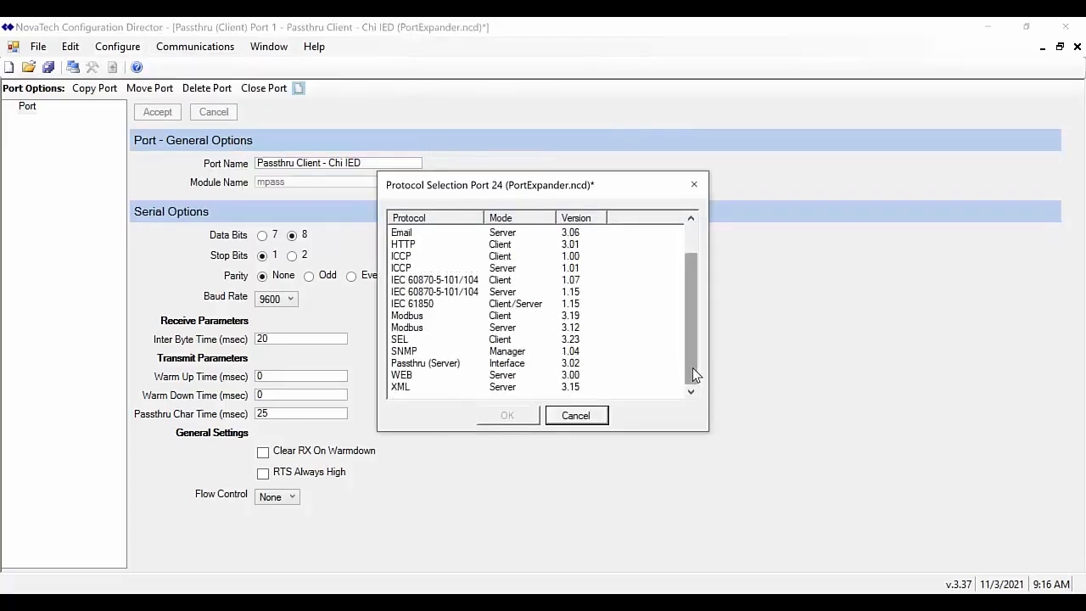
click(415, 365)
click(500, 422)
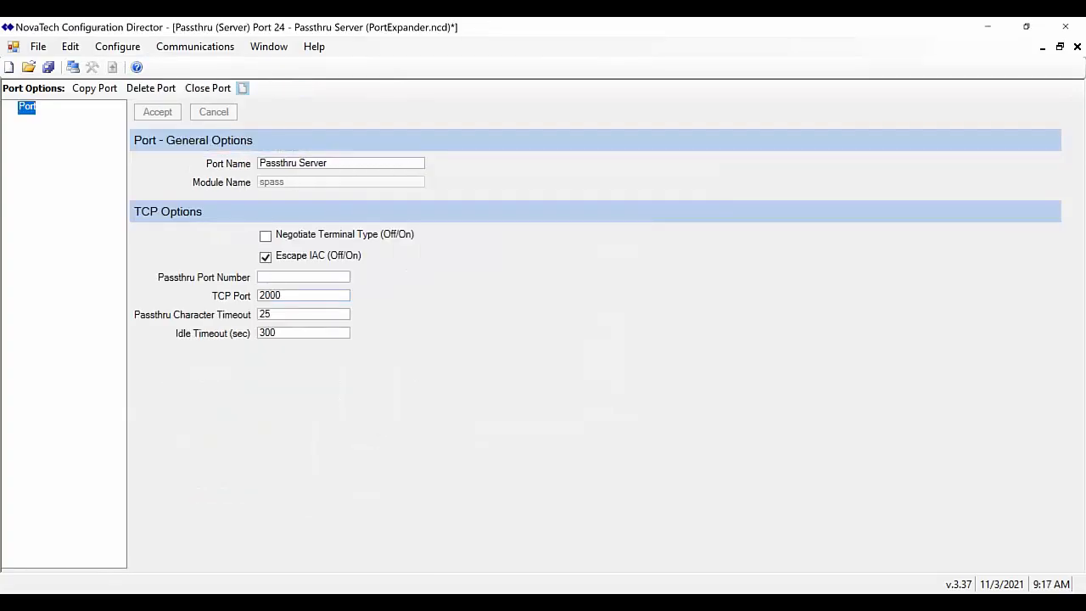
Set passthru port number 1, TCP port 2001, Escape IAC off, then accept and save
click(289, 272)
text(1)
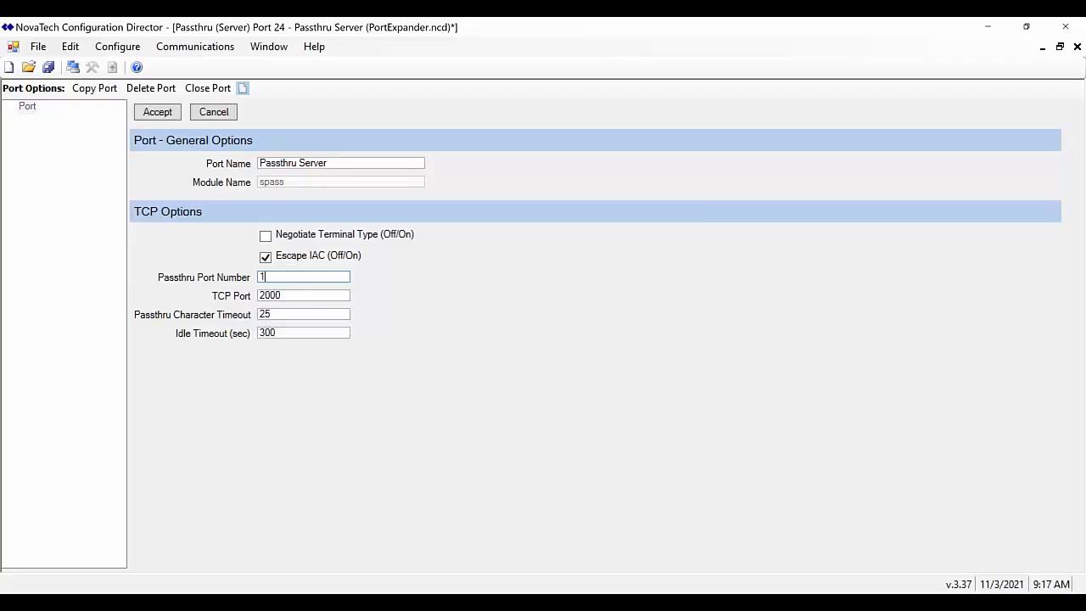
click(298, 296)
key(BackSpace)
text(1)
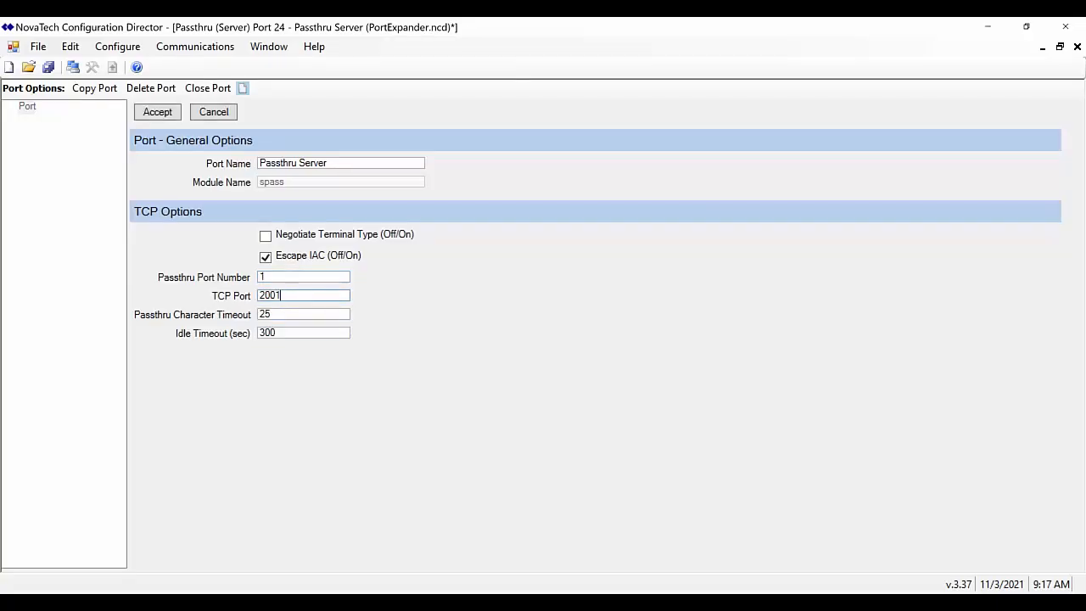
click(265, 259)
click(170, 114)
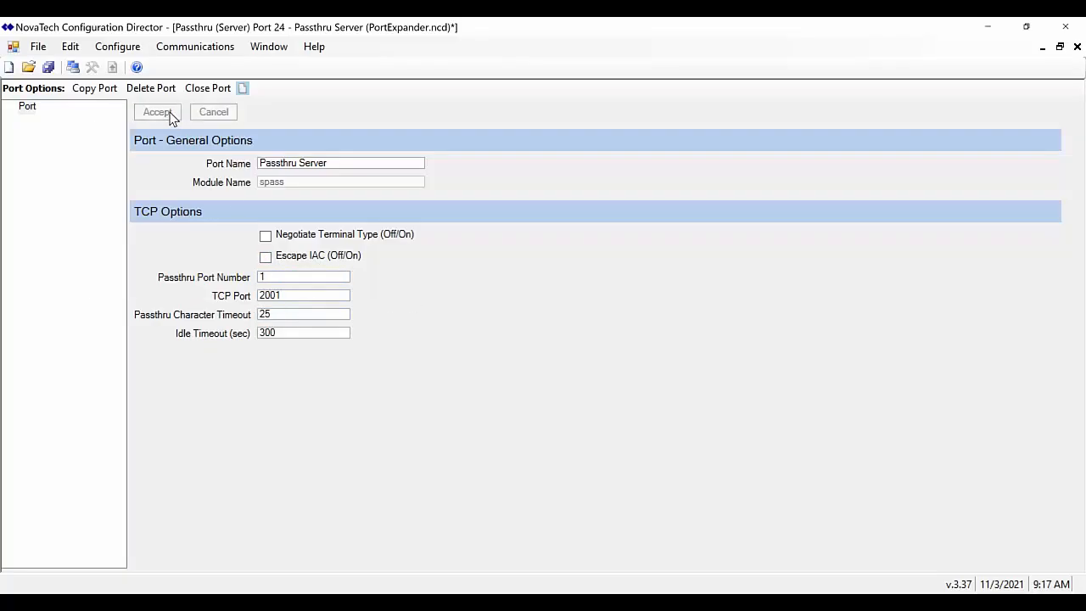
click(48, 68)
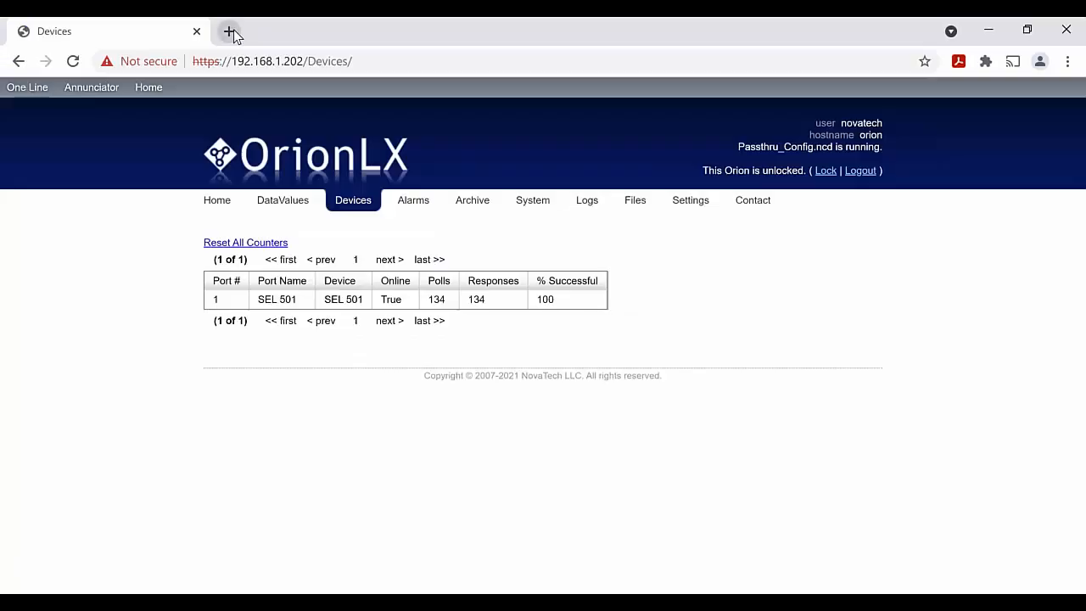
click(229, 31)
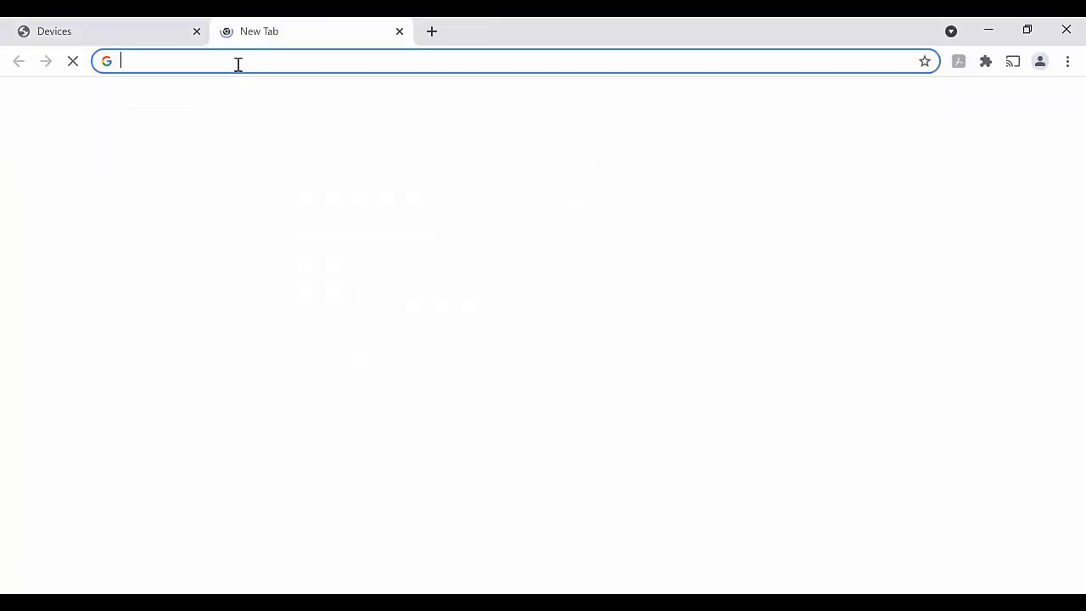
text(https:)
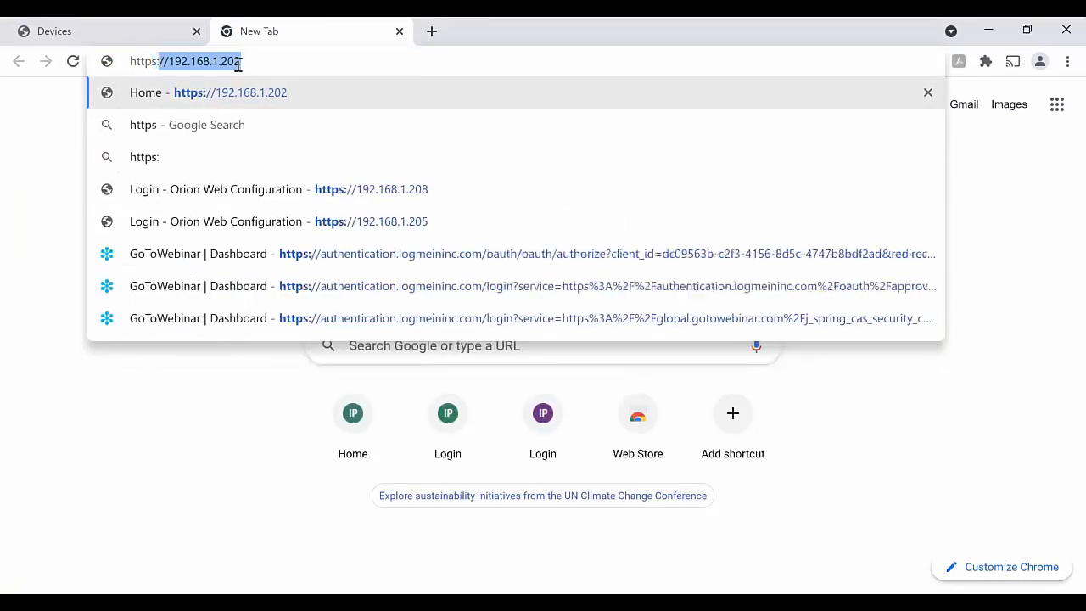
text(//192.1)
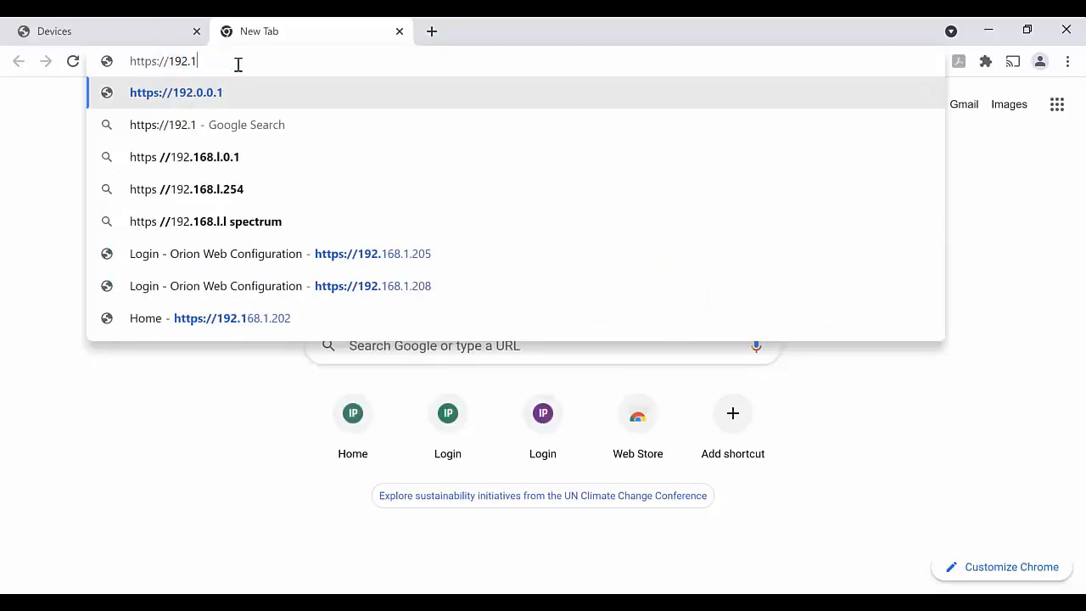
text(68.1.)
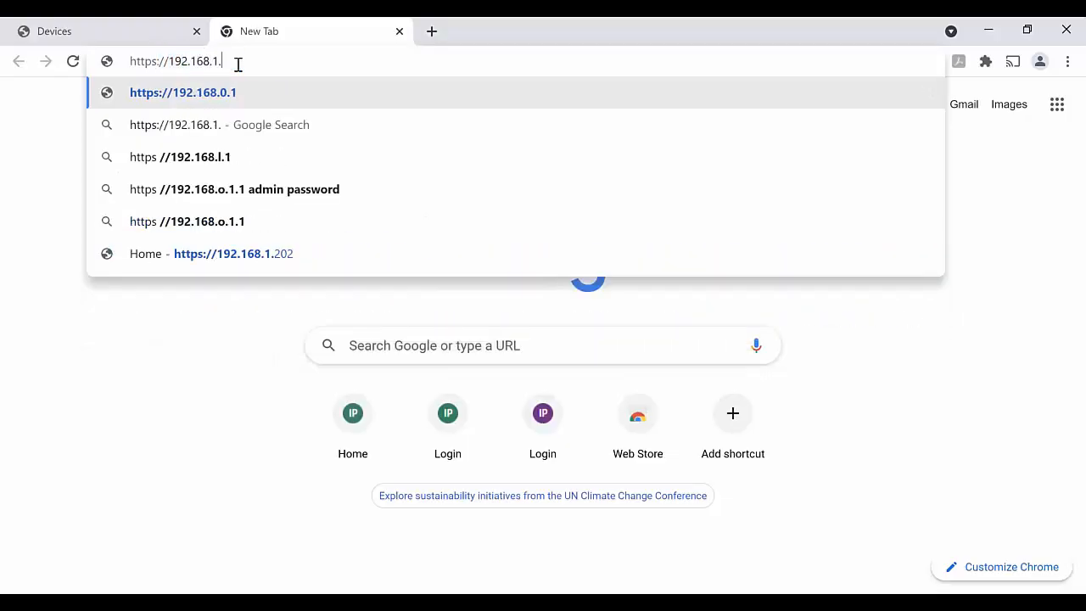
text(205)
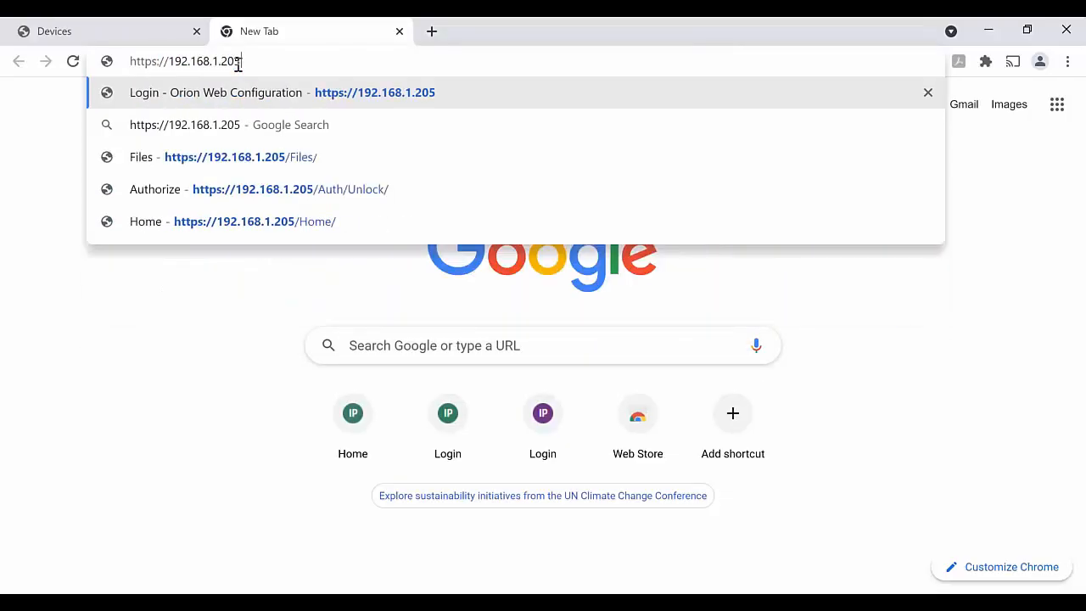
key(Return)
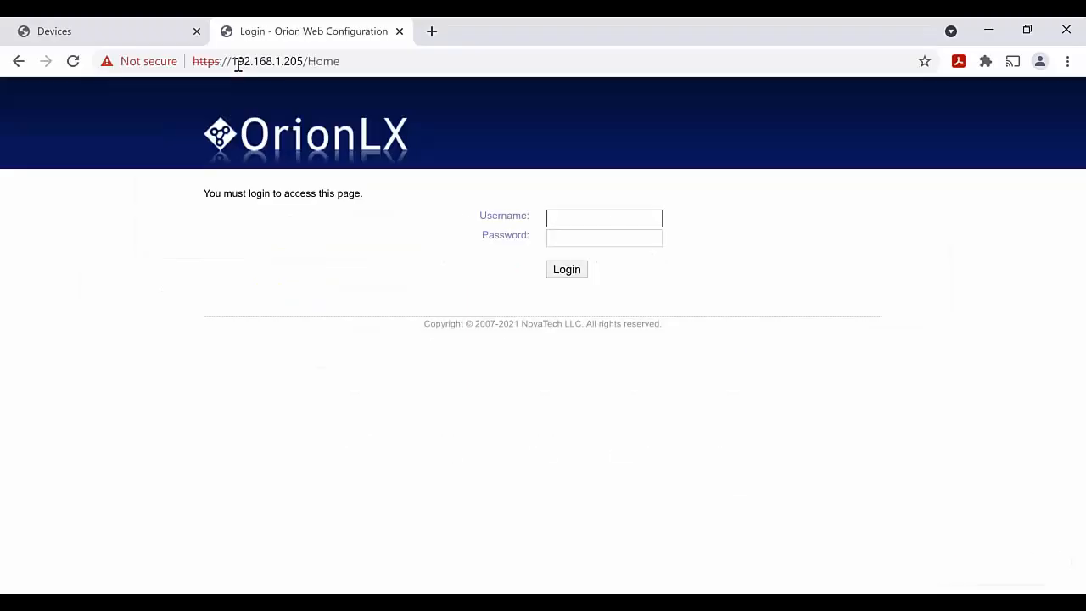
text(novatech)
key(Tab)
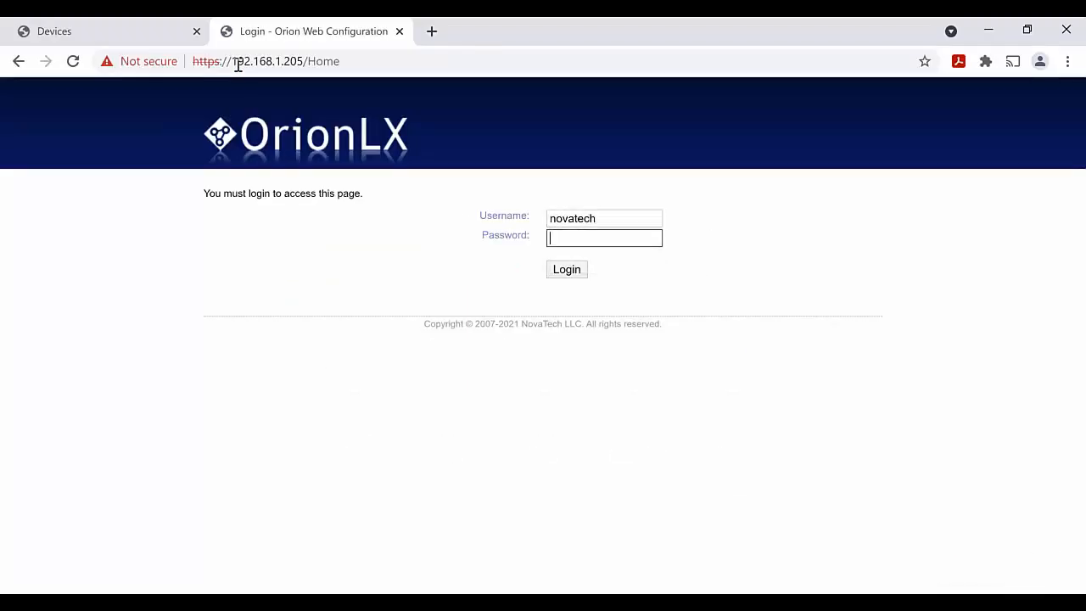
text(•••)
key(BackSpace)
key(BackSpace)
key(BackSpace)
text(••••••••)
key(Return)
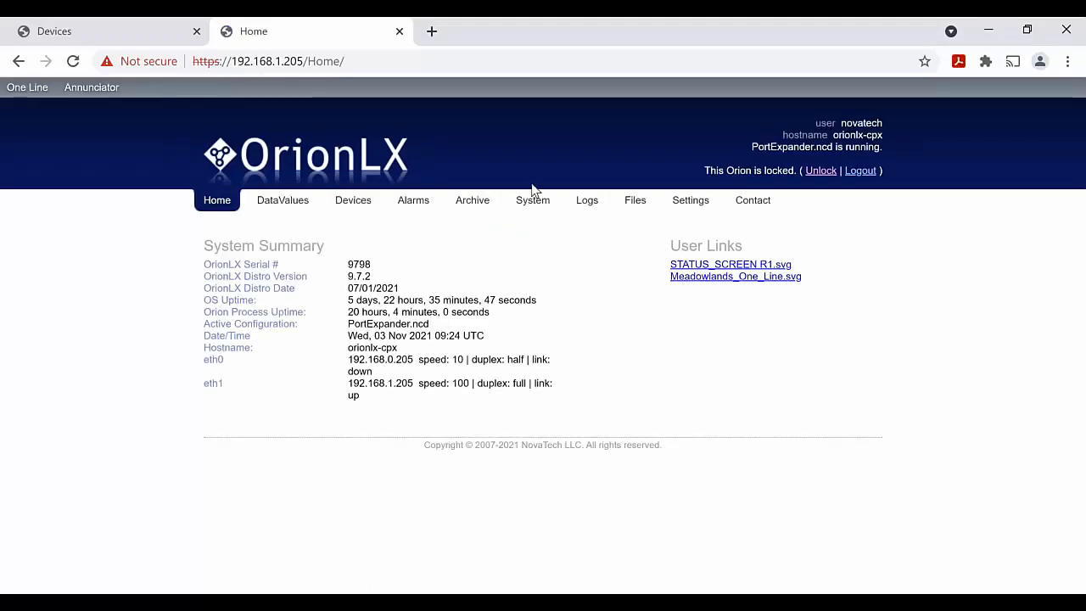
Unlock the Orion for changes by entering the unlock password
click(645, 213)
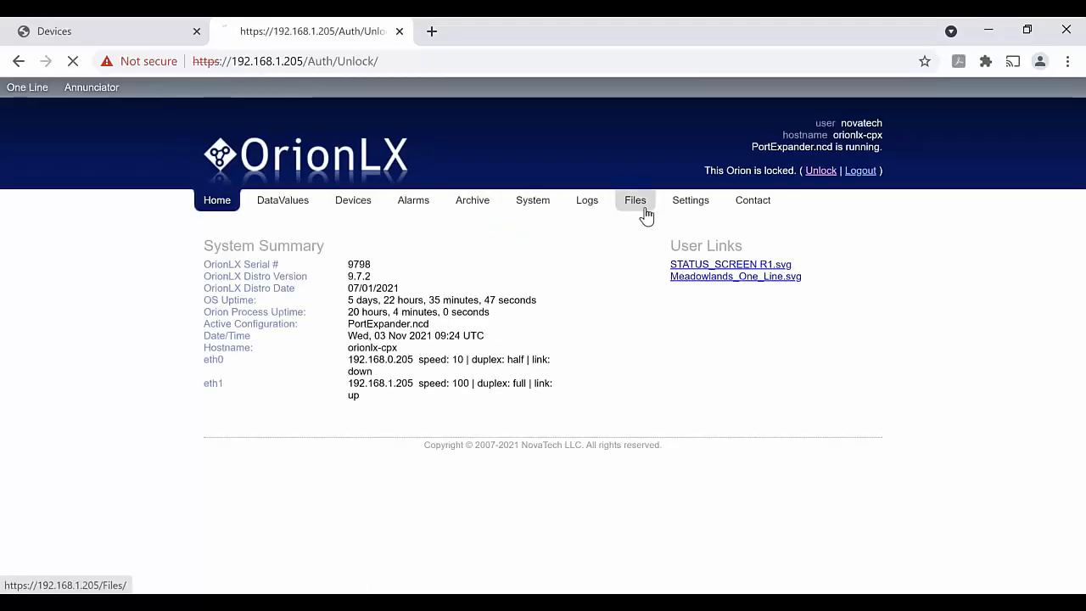
click(591, 284)
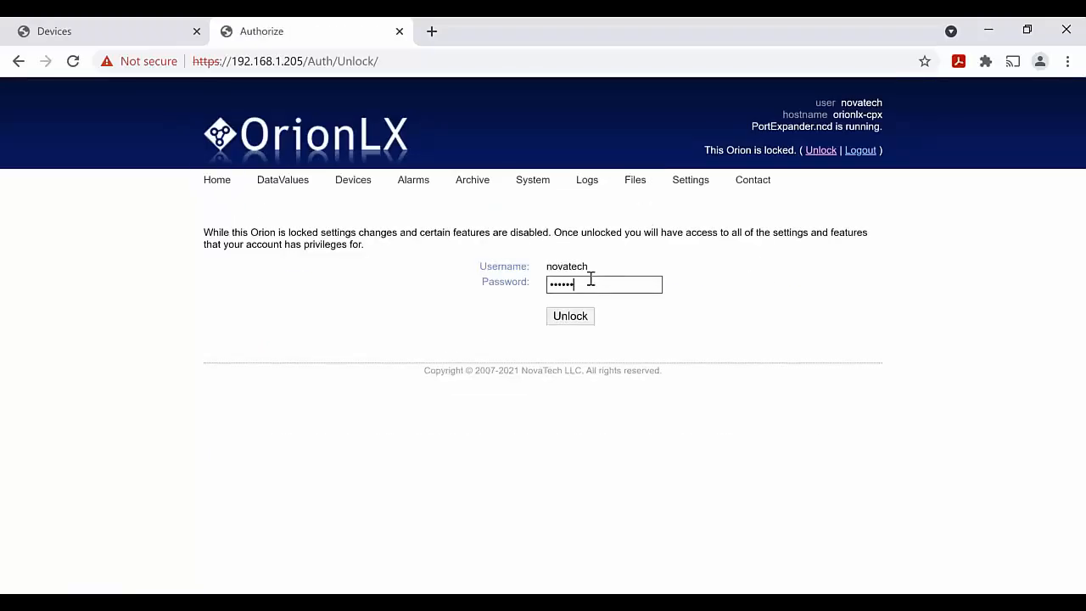
key(Return)
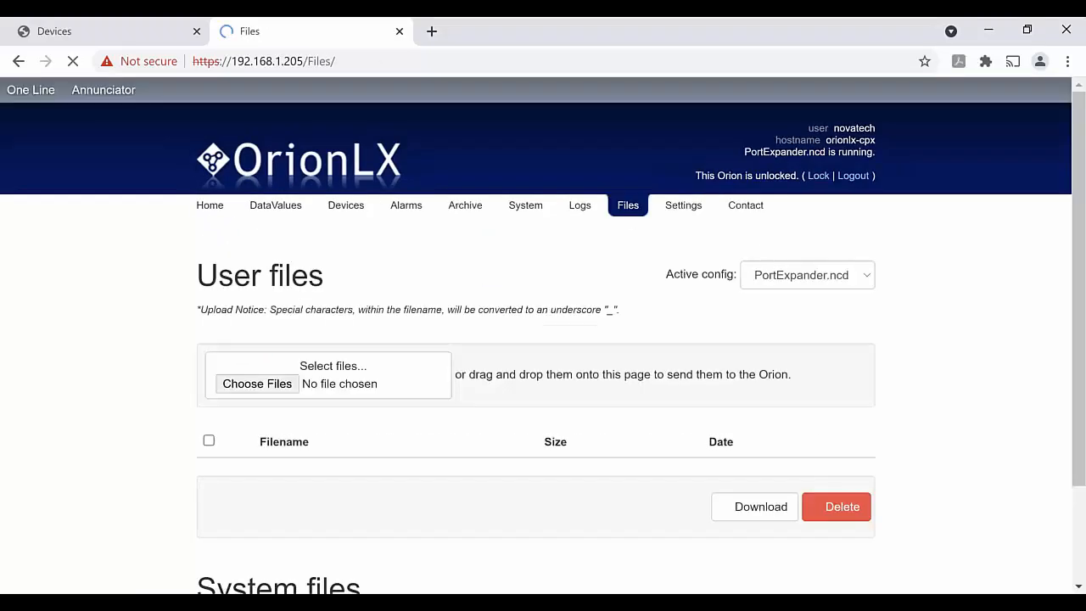
Select PortExpander.ncd from the Desktop and send it to the OrionLX
click(257, 366)
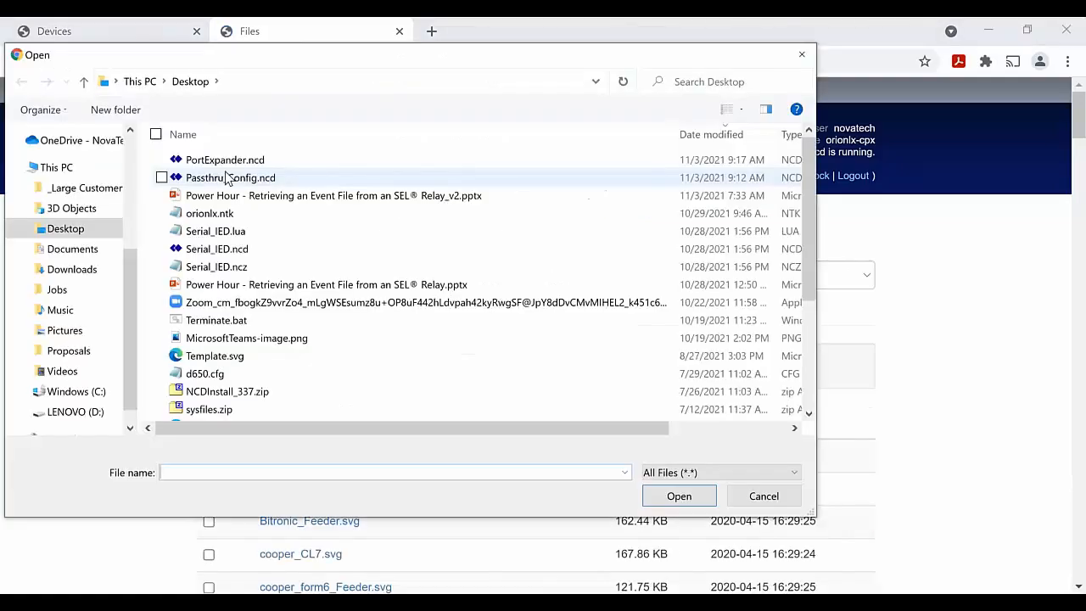
click(225, 160)
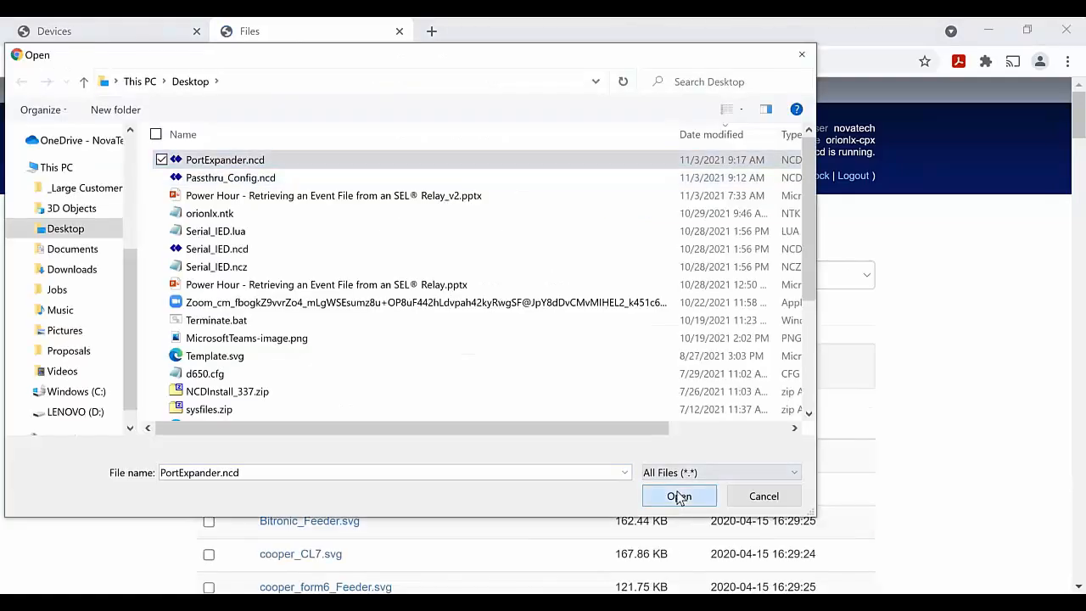
click(678, 496)
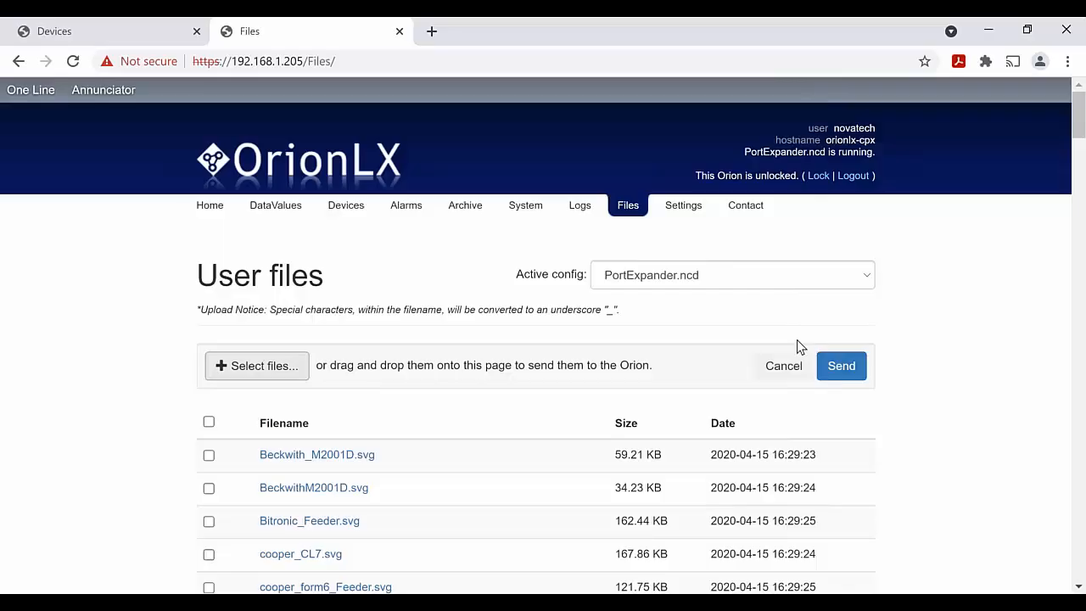
click(842, 365)
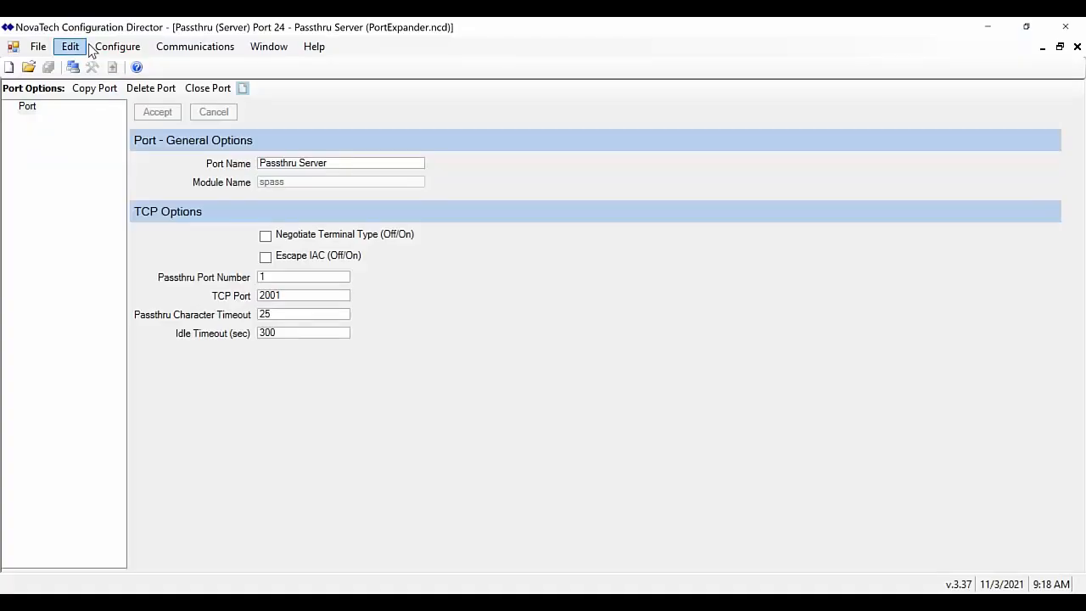
Add a new DNP3 Client network port to Passthru_Config.ncd
click(102, 47)
mouse_move(132, 73)
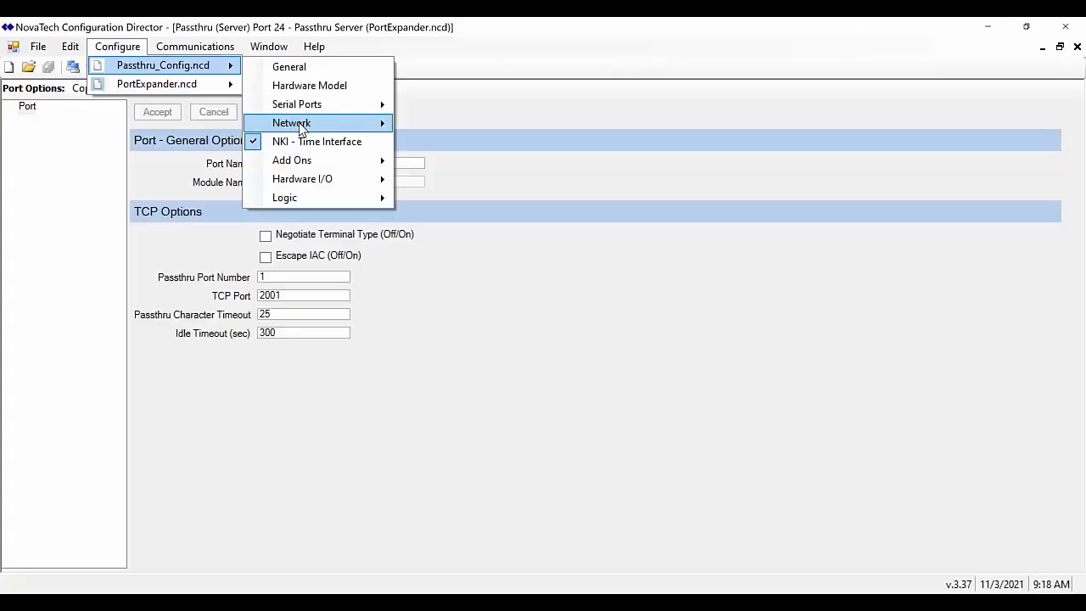
mouse_move(298, 122)
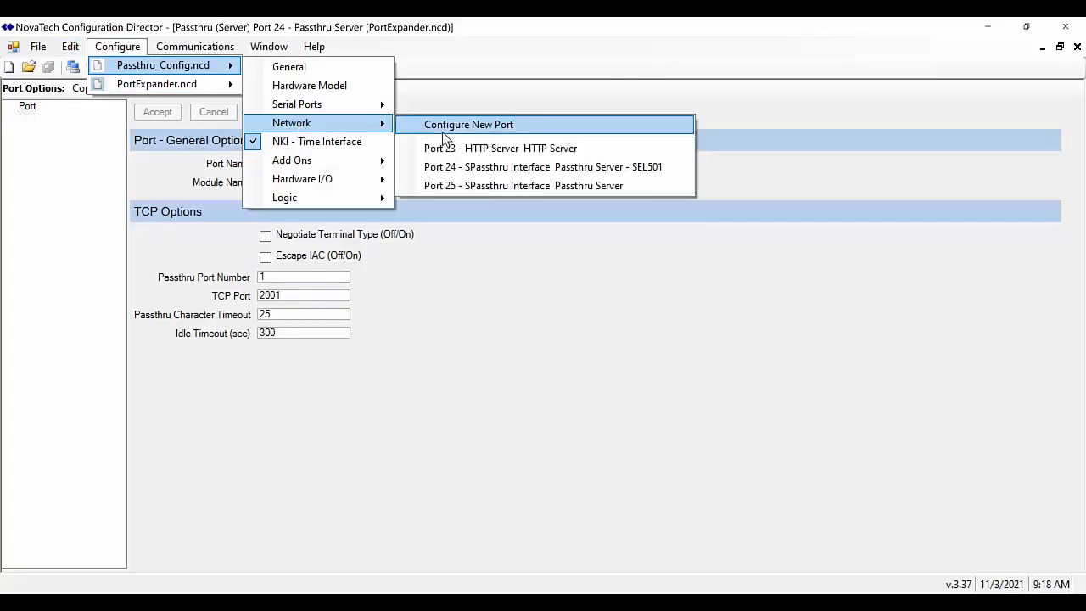
click(442, 132)
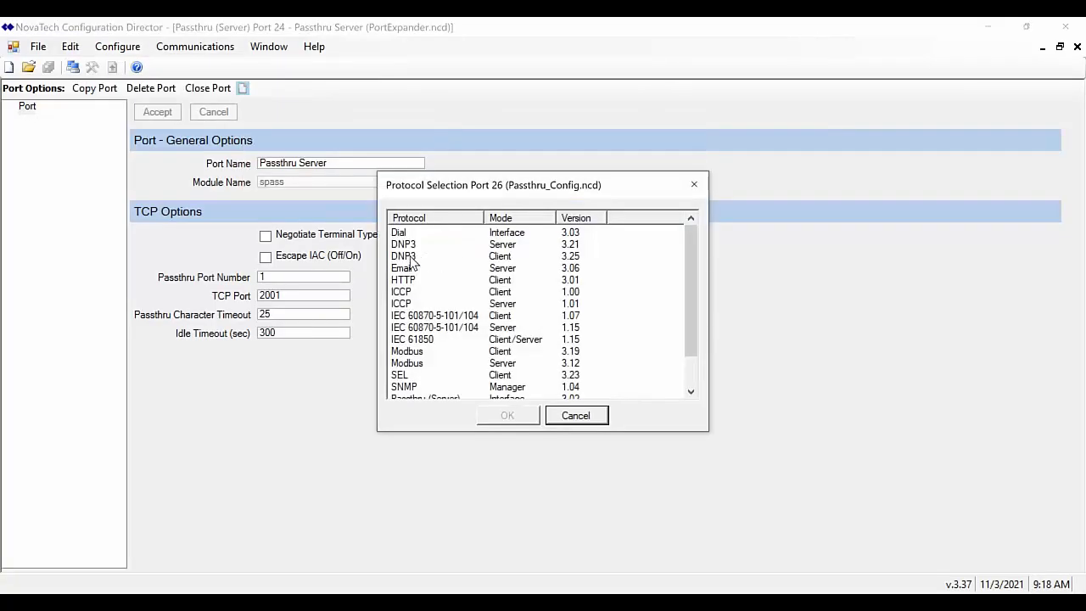
click(410, 257)
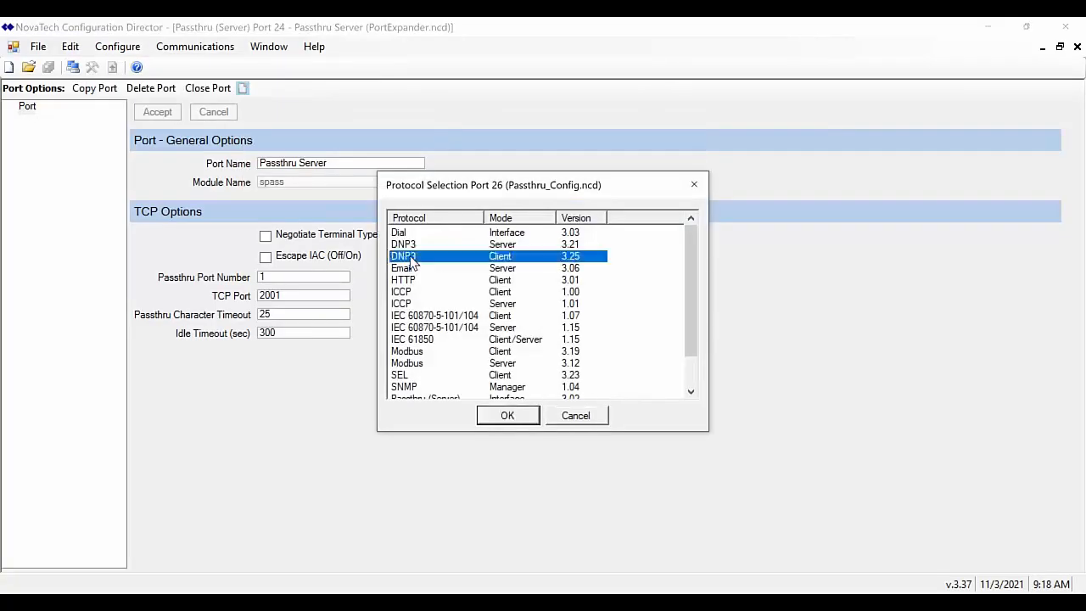
click(495, 419)
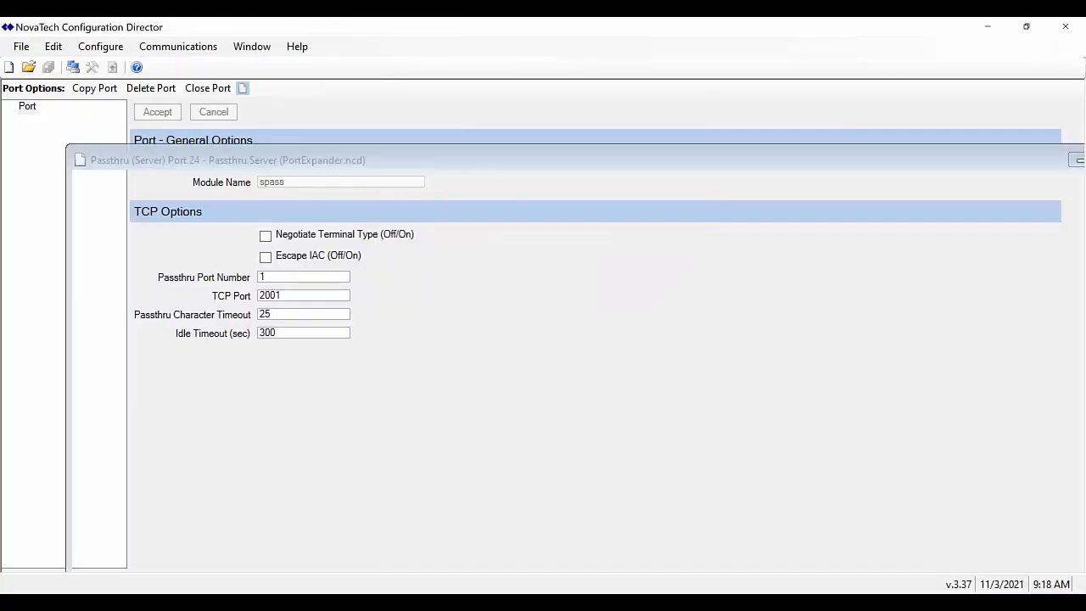
Name the port 'DNP Client - Chi Device' and set client address 1
click(360, 167)
text(- Chi)
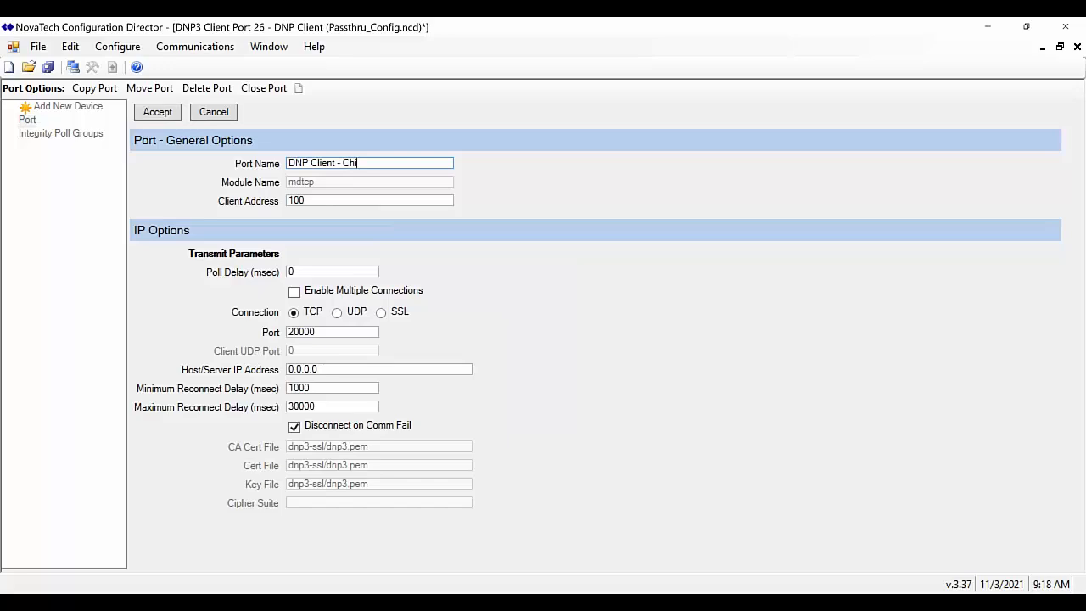
text( Device)
click(330, 202)
key(BackSpace)
key(BackSpace)
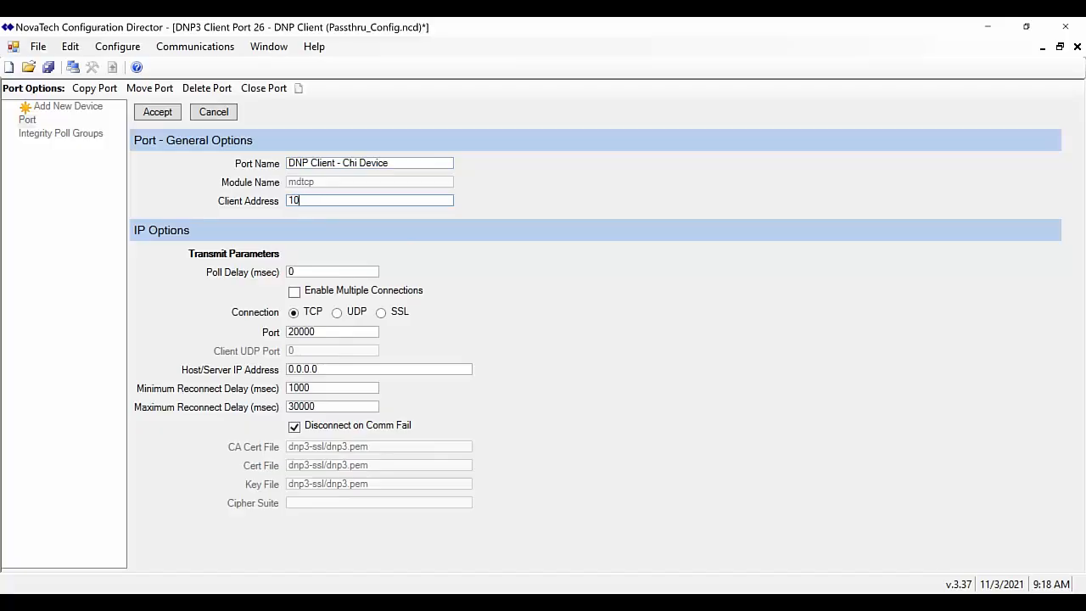
click(43, 48)
click(646, 267)
Set TCP port 2001 and host IP 192.168.1.205, then accept the port settings
click(335, 333)
key(BackSpace)
key(BackSpace)
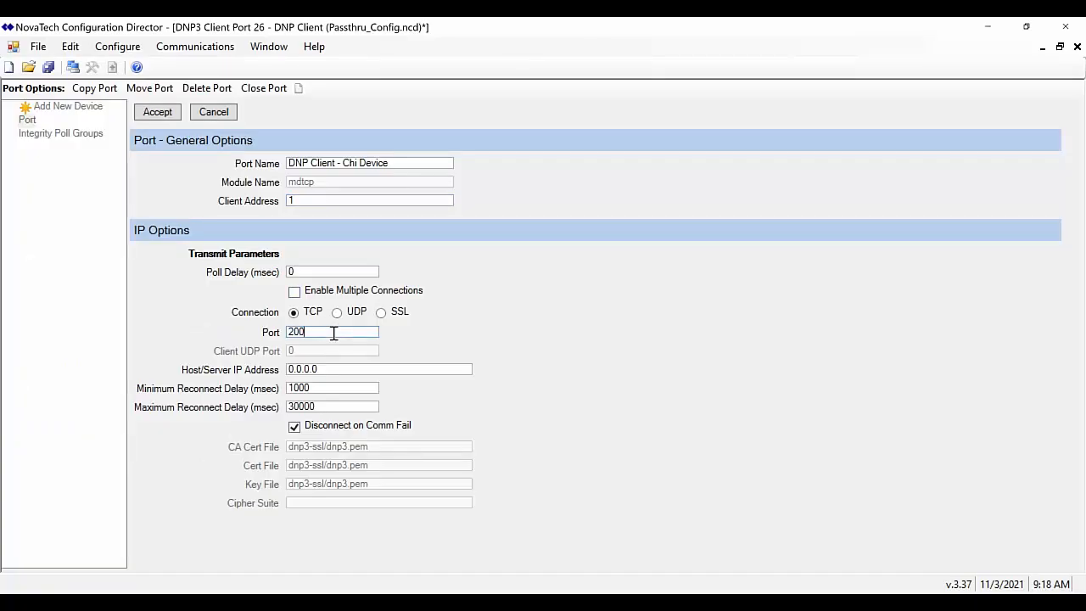
text(1)
drag(326, 369, 263, 373)
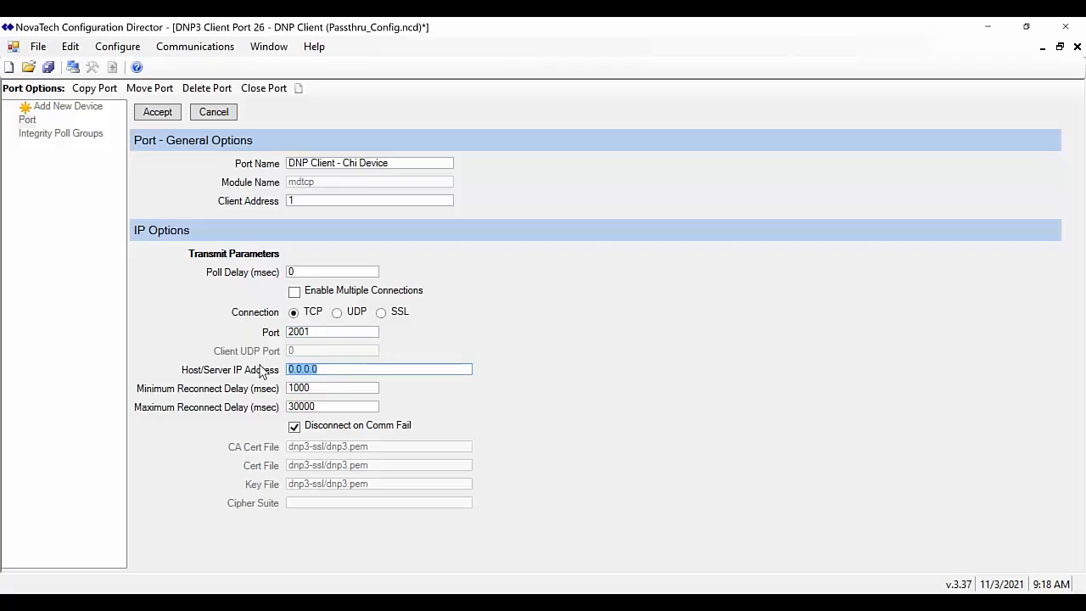
text(192.168.1.205)
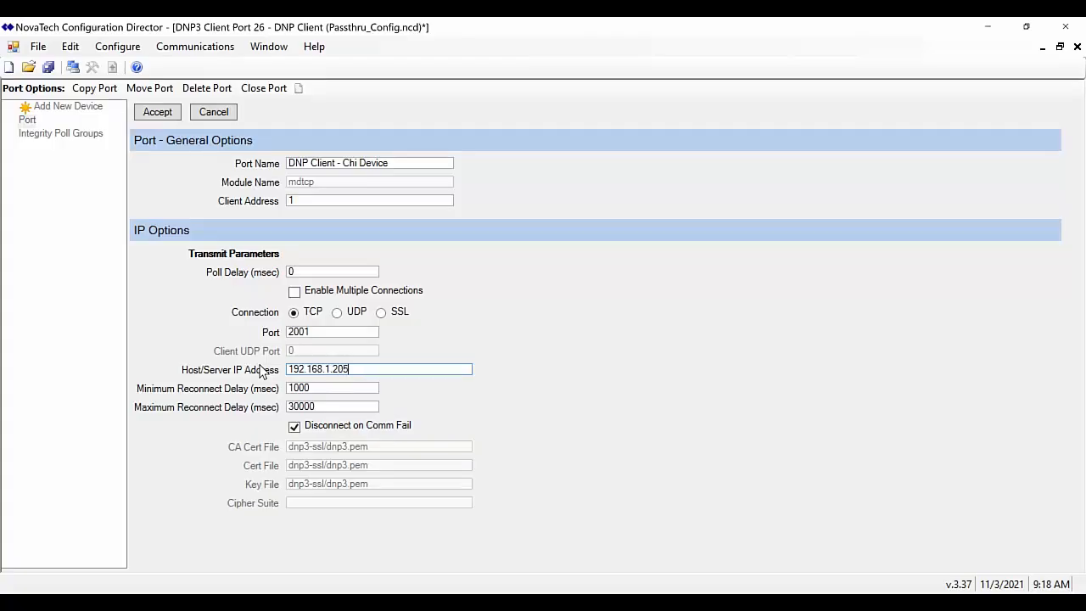
click(164, 111)
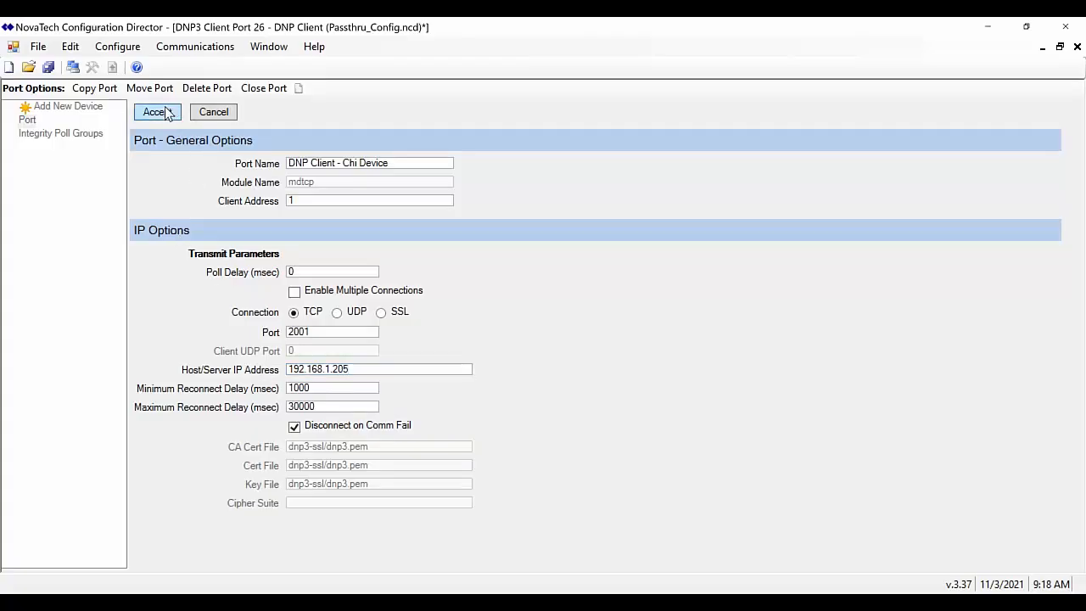
Add a Chi IED1 device to the DNP3 client port and confirm the update
click(70, 111)
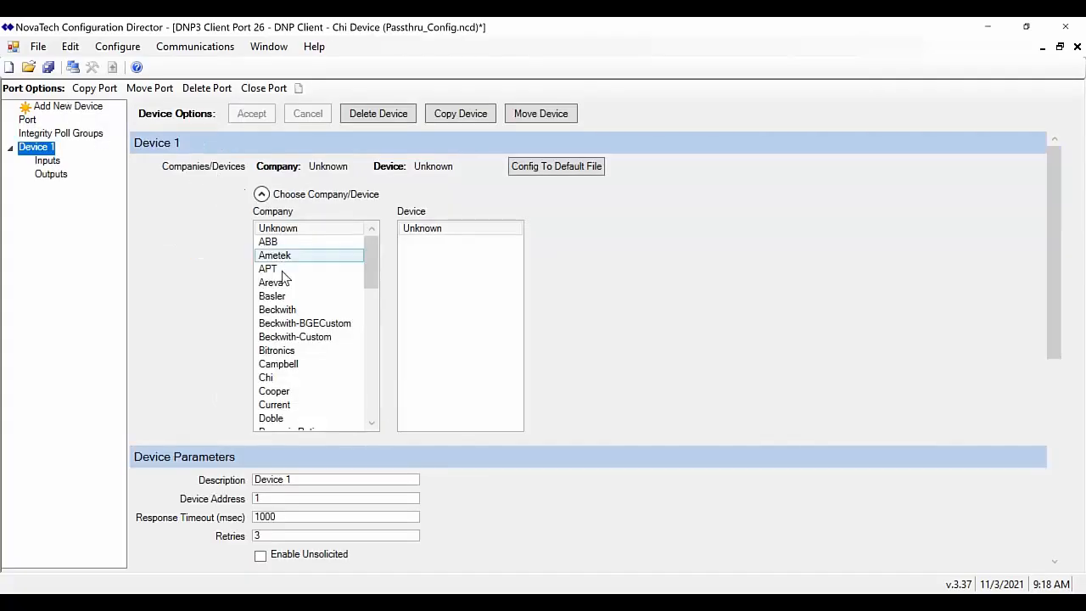
click(268, 378)
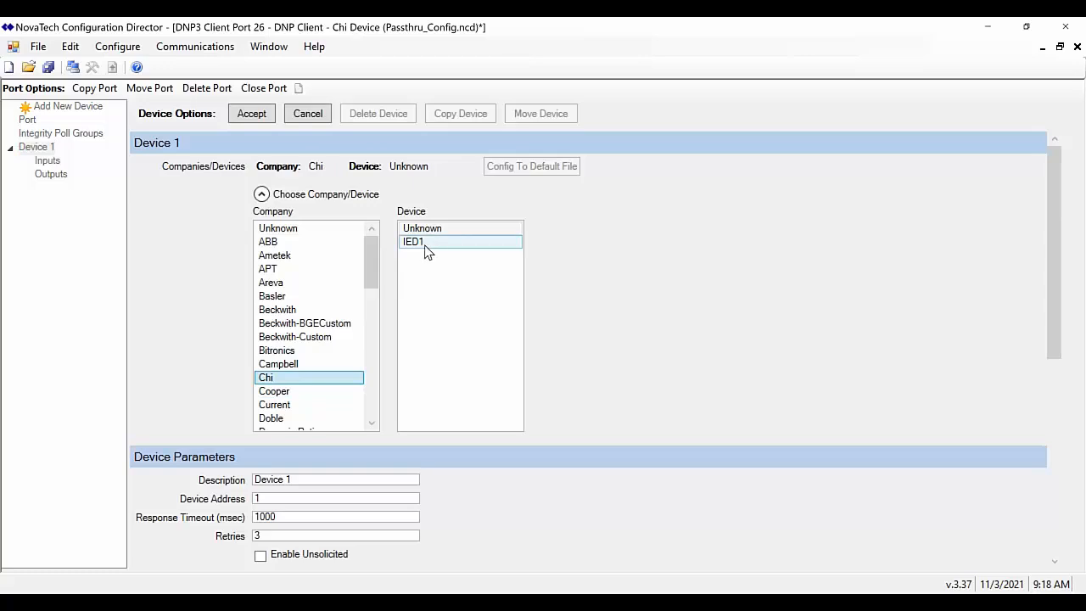
click(427, 245)
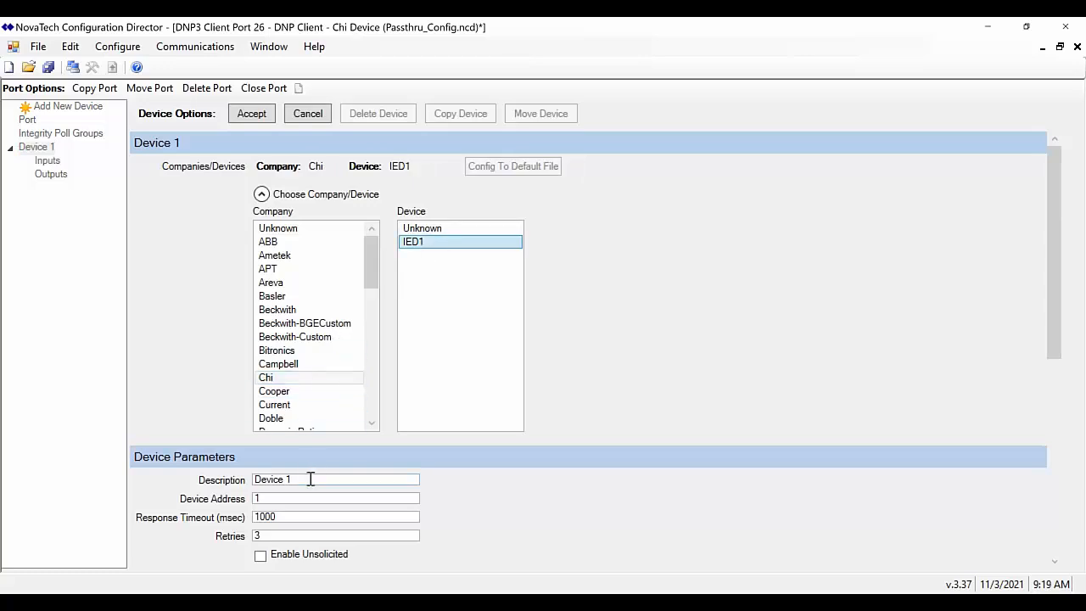
click(252, 113)
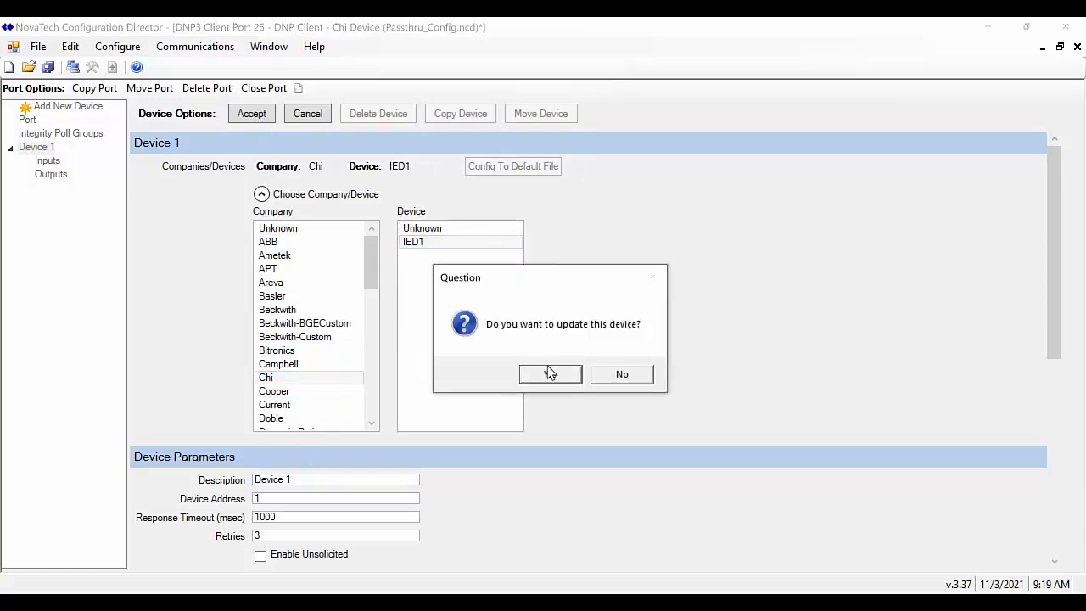
click(550, 373)
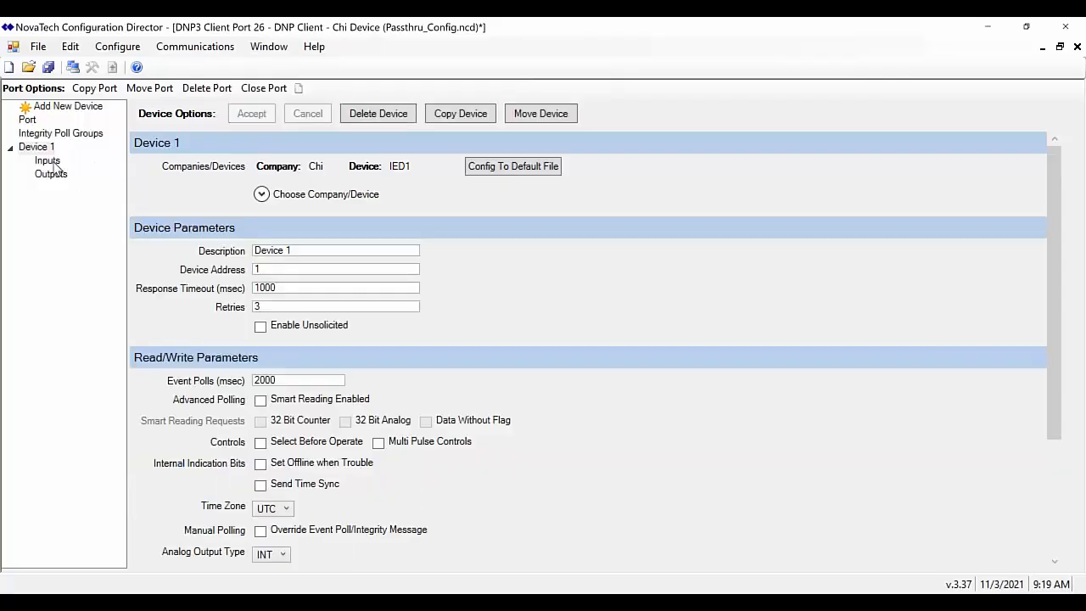
Add all default input tags, review the binary and analog points, and save Passthru_Config.ncd
click(52, 162)
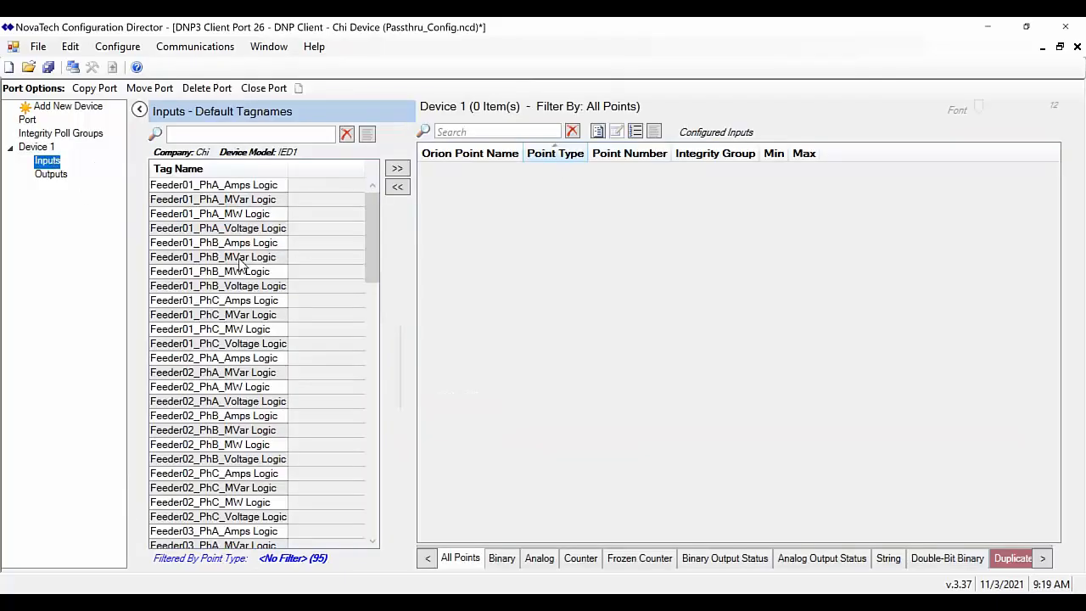
click(240, 260)
key(ctrl+a)
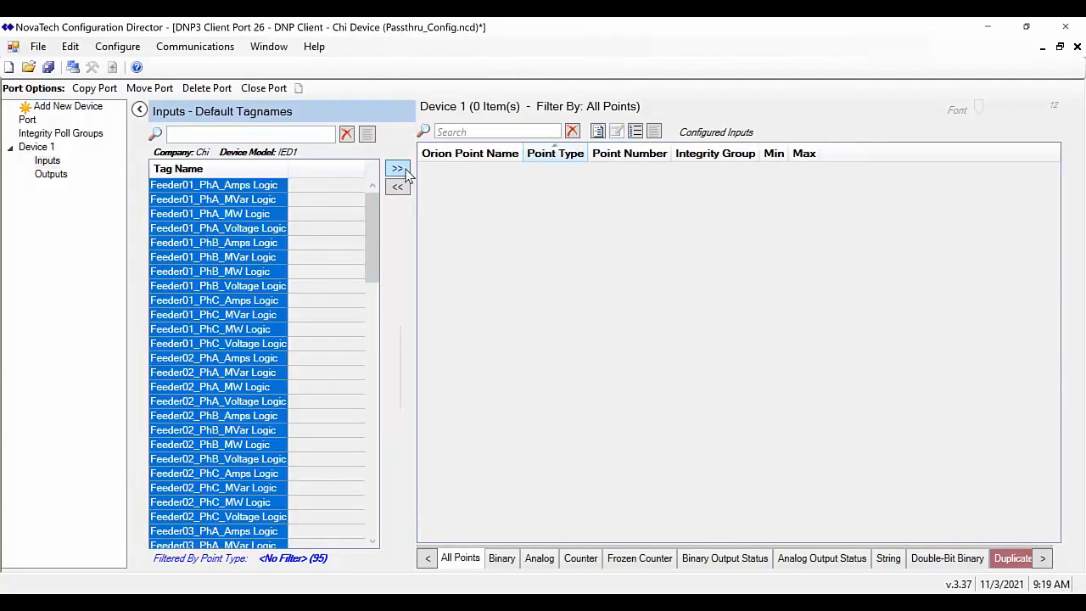
click(396, 168)
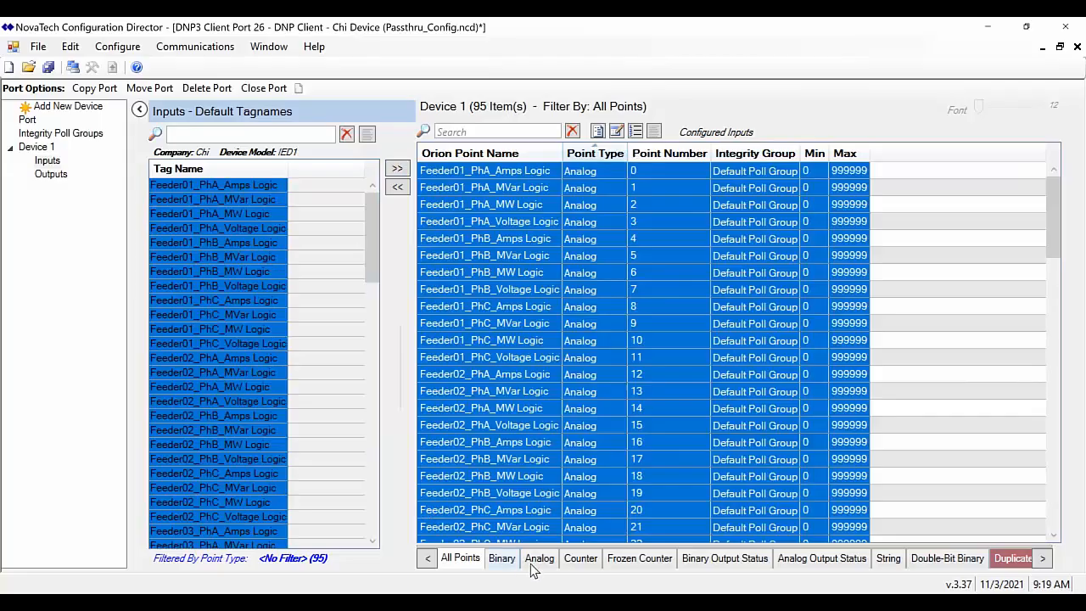
click(502, 558)
click(542, 560)
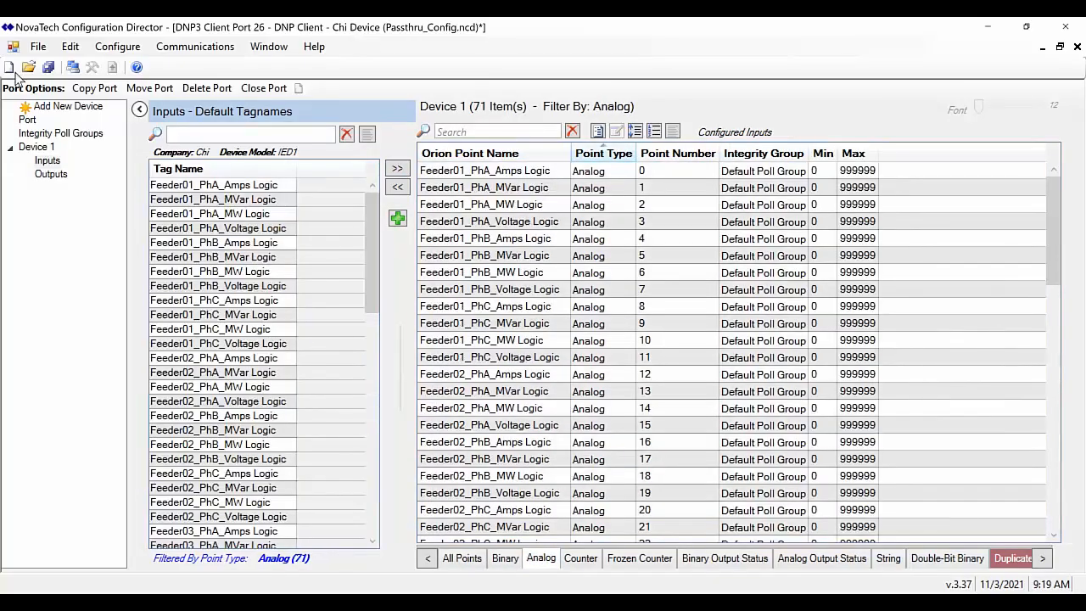
click(48, 68)
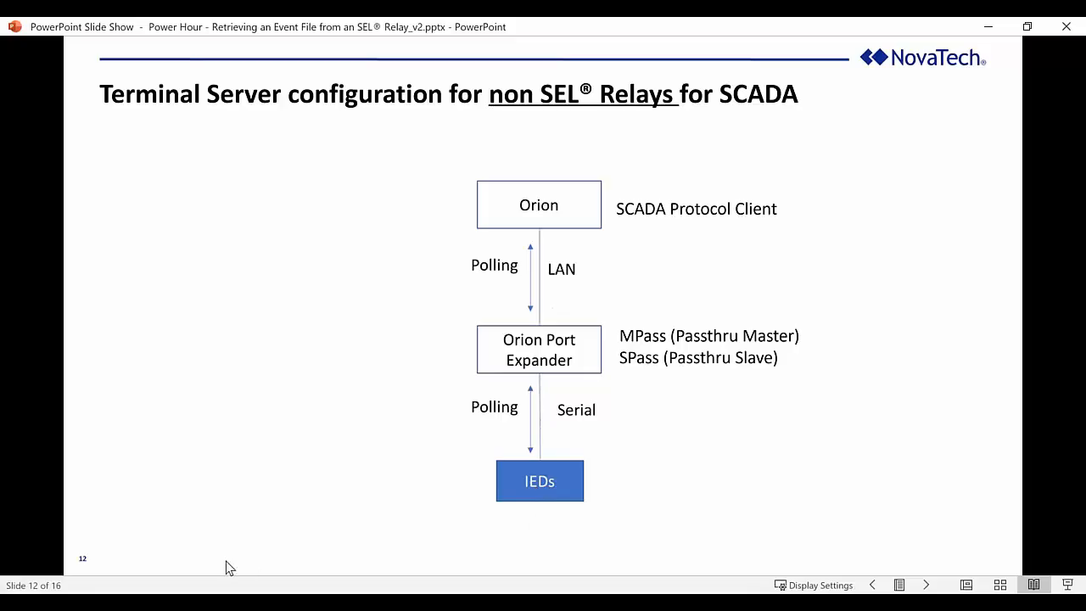
From the Orion's Files page, select Passthru_Config.ncd and send it as the active configuration
click(227, 603)
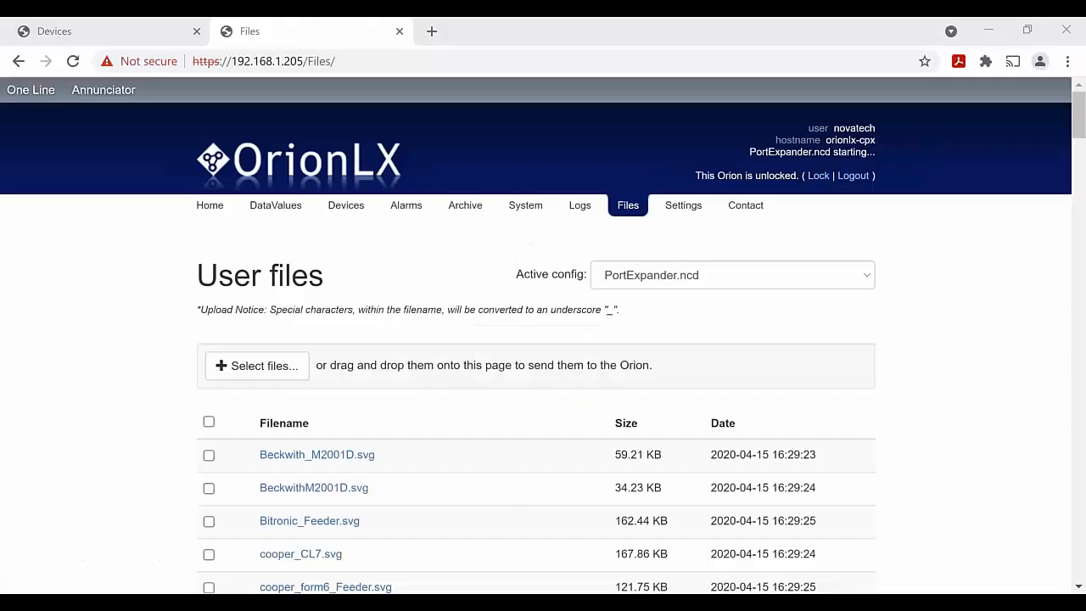
click(104, 30)
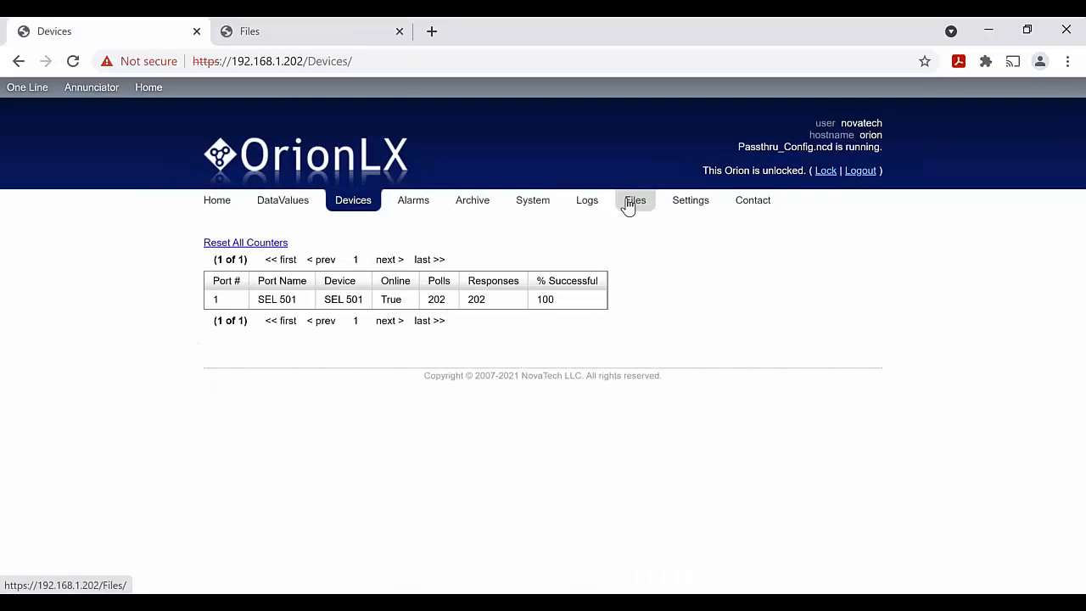
click(628, 207)
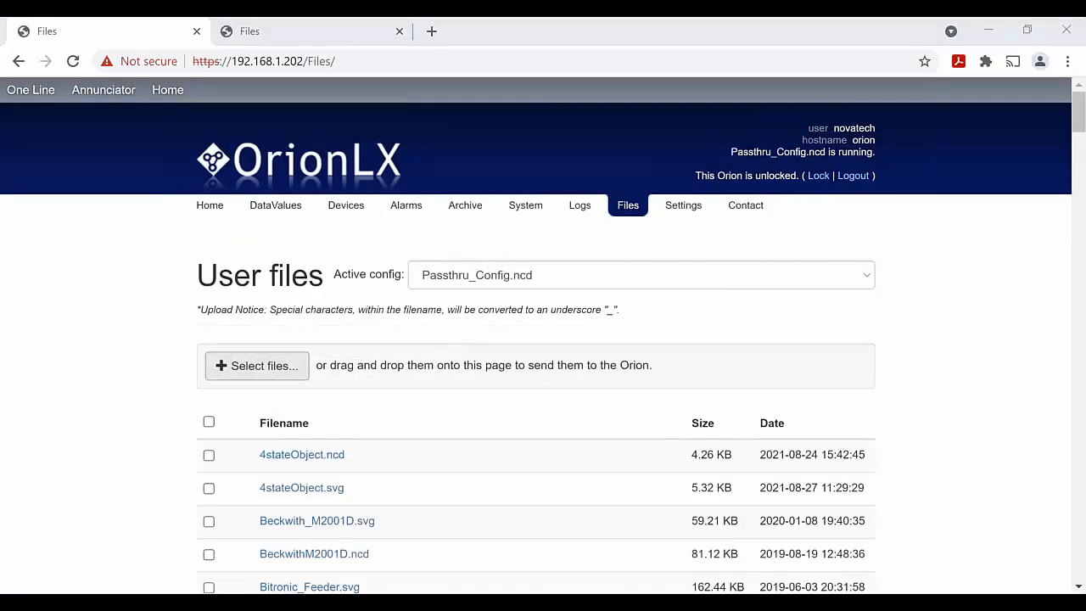
click(257, 365)
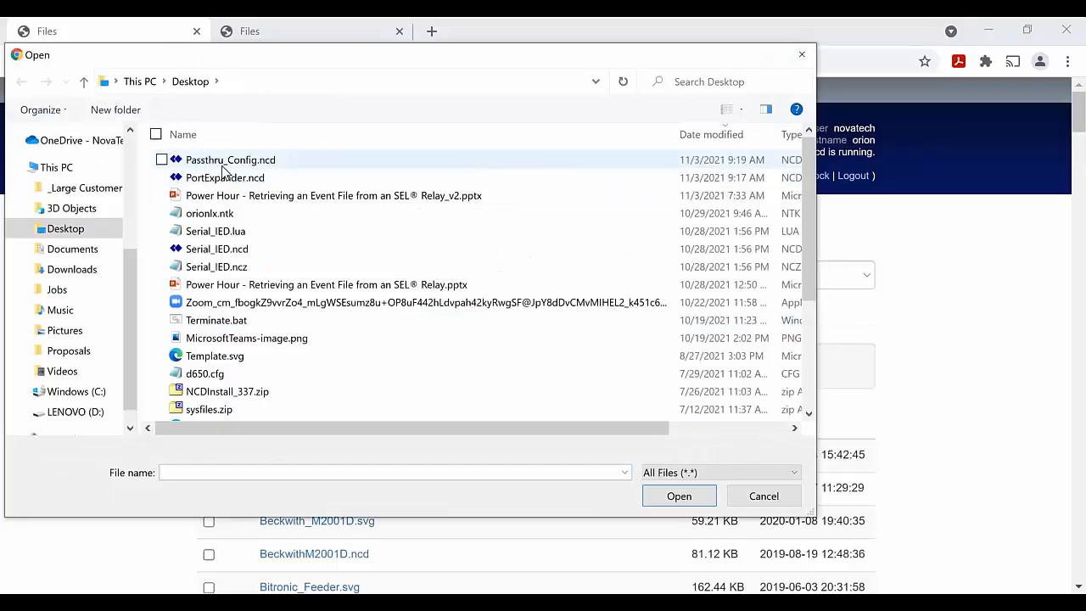
click(208, 160)
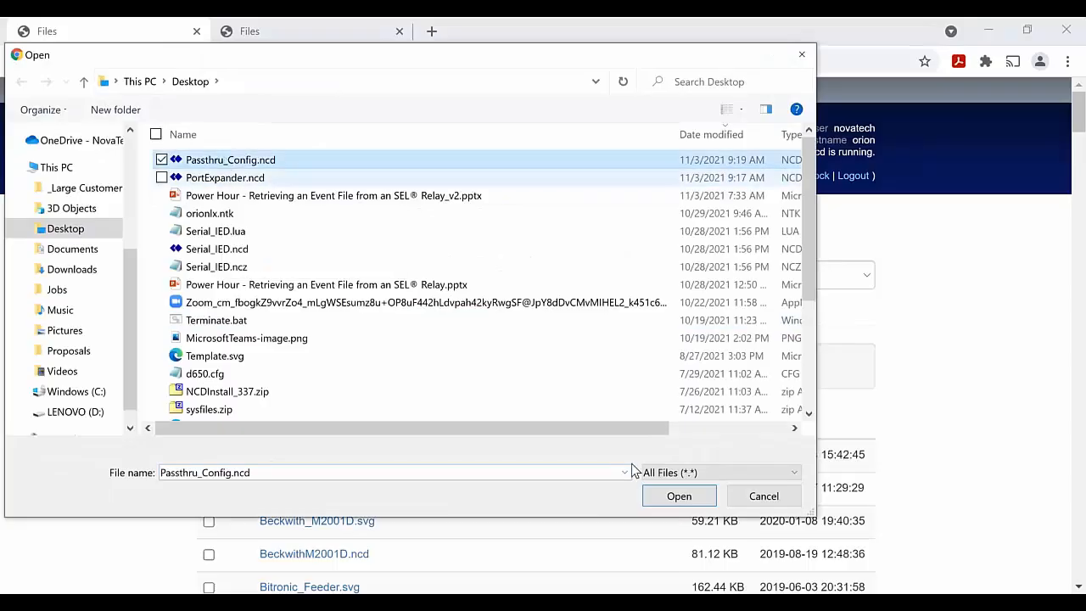
click(667, 500)
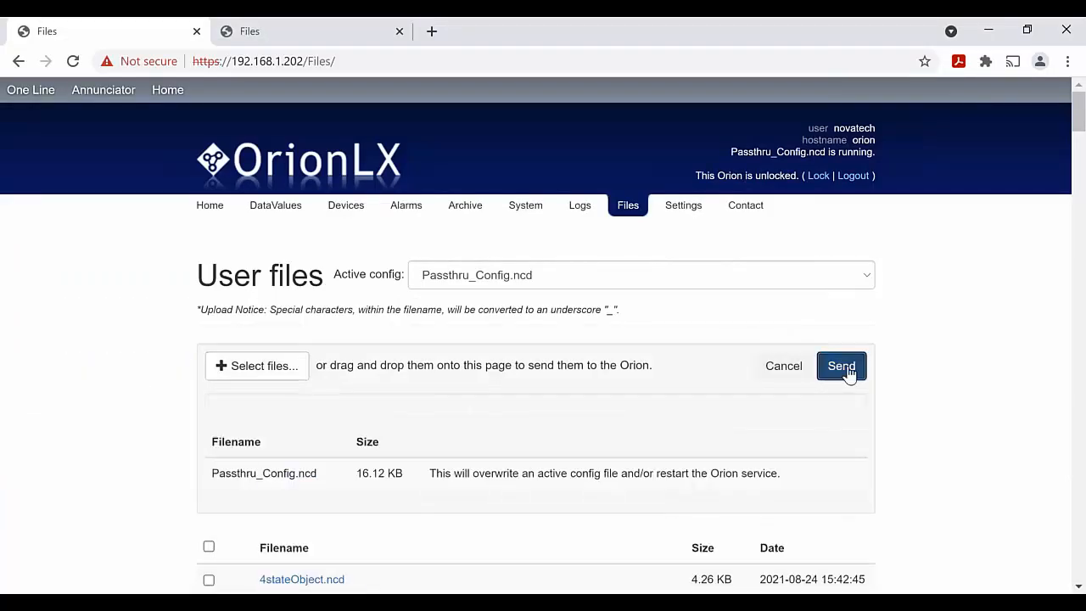
click(842, 367)
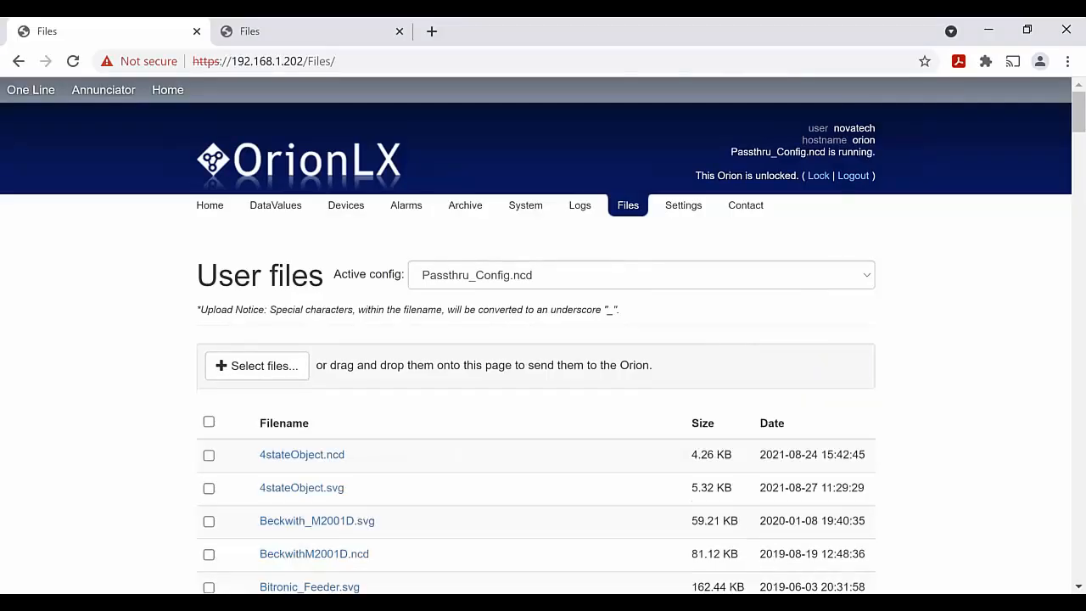
Confirm port 26 is polling on the Devices page, then view its DataValues inputs
click(348, 207)
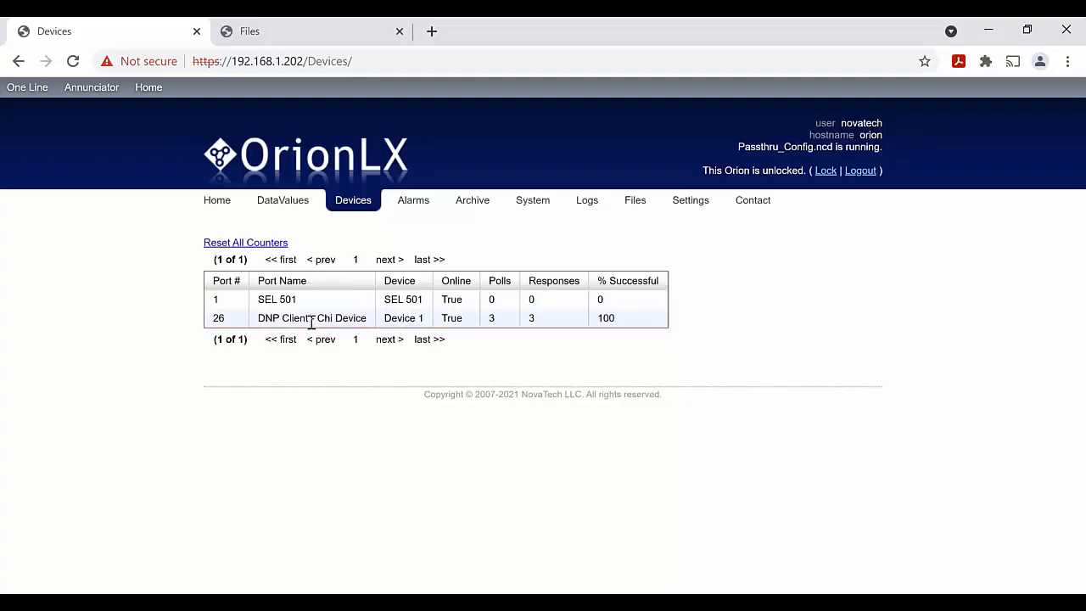
click(279, 203)
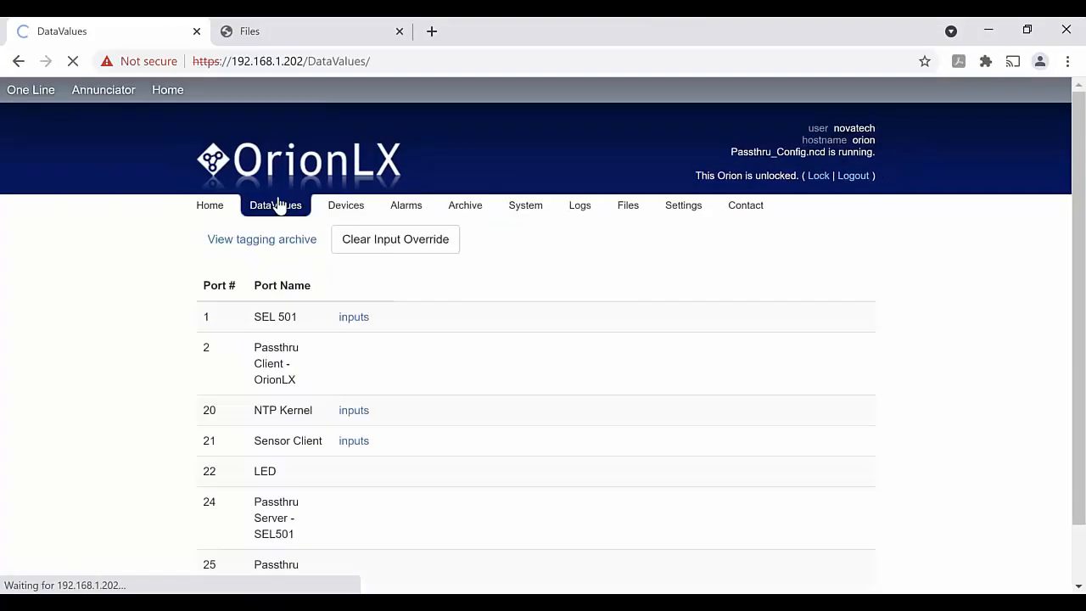
scroll(76, 492, down, 2)
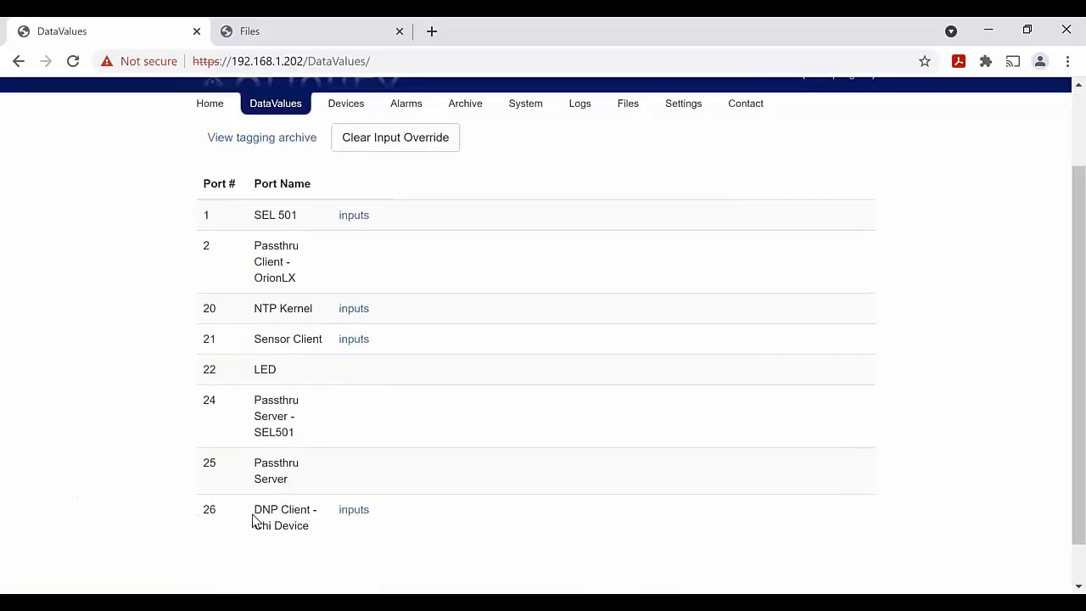
click(349, 514)
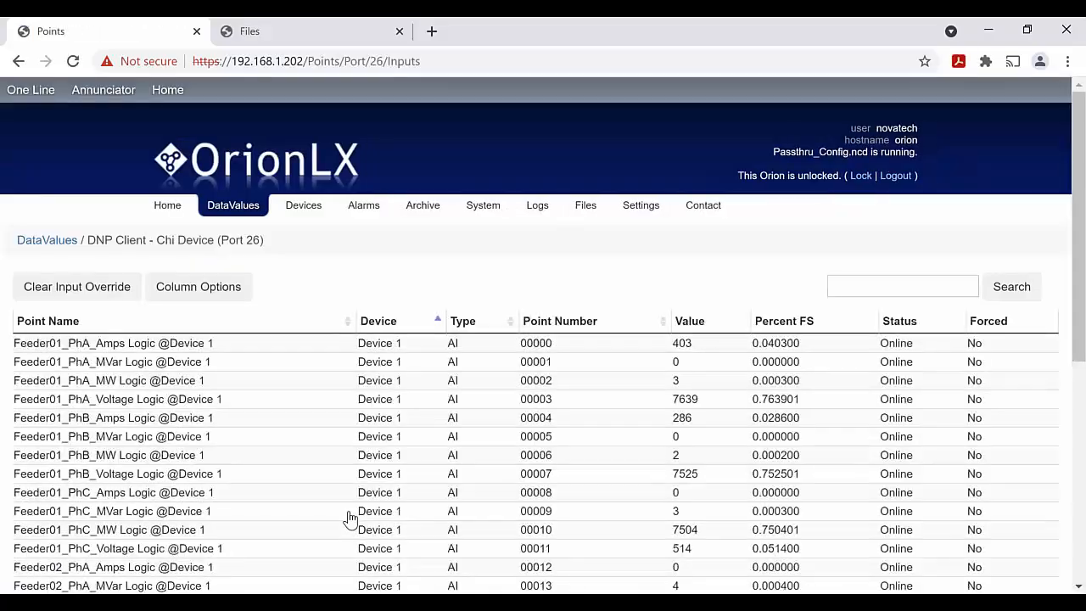
scroll(351, 519, down, 1)
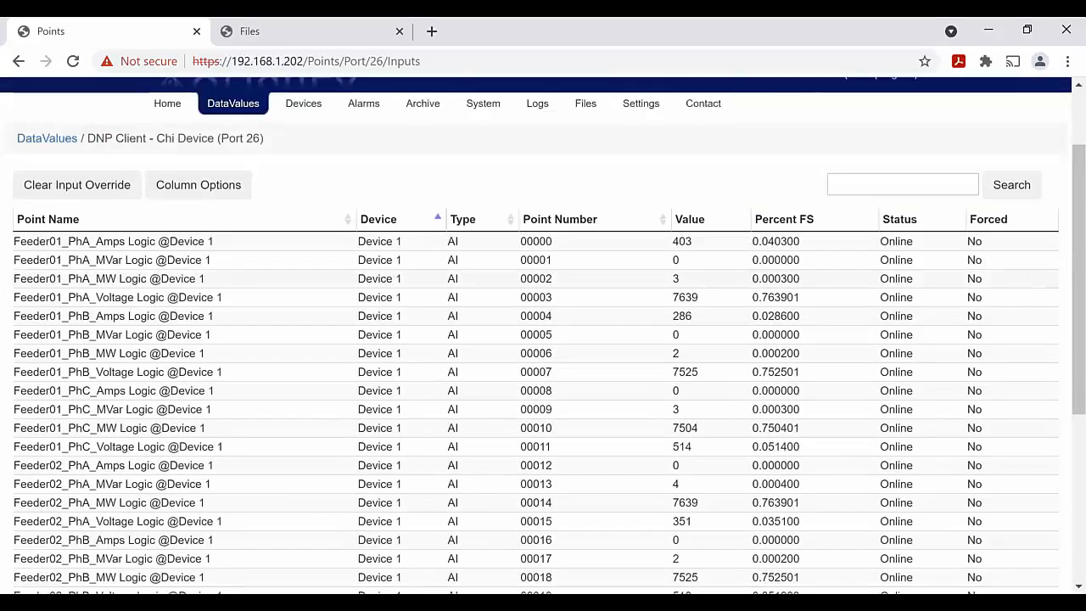
Show the port expander's Files page, then return to Configuration Director
key(alt+Tab)
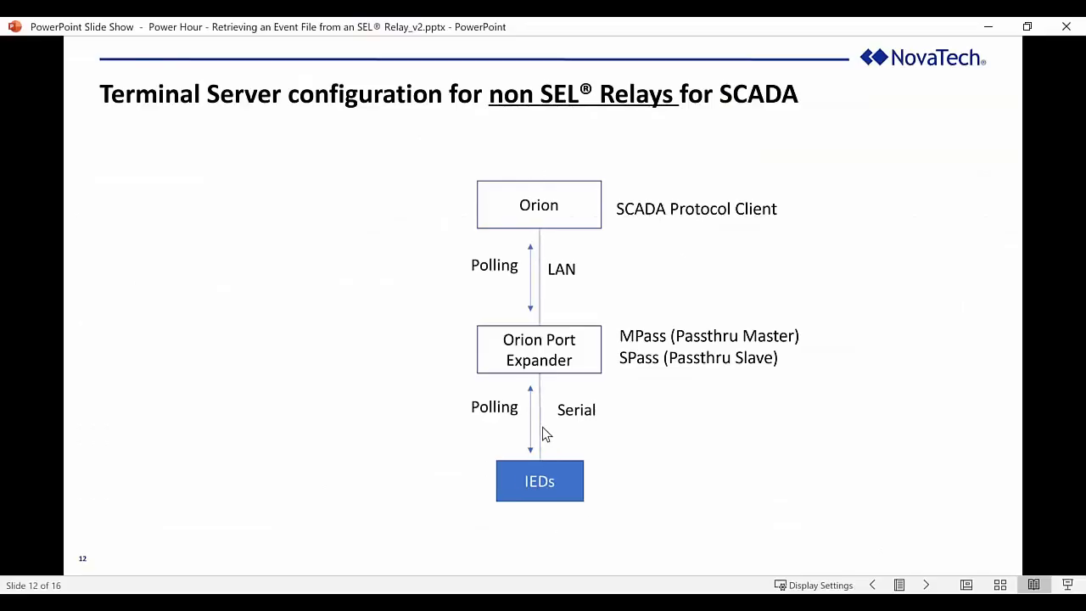
click(274, 602)
click(273, 542)
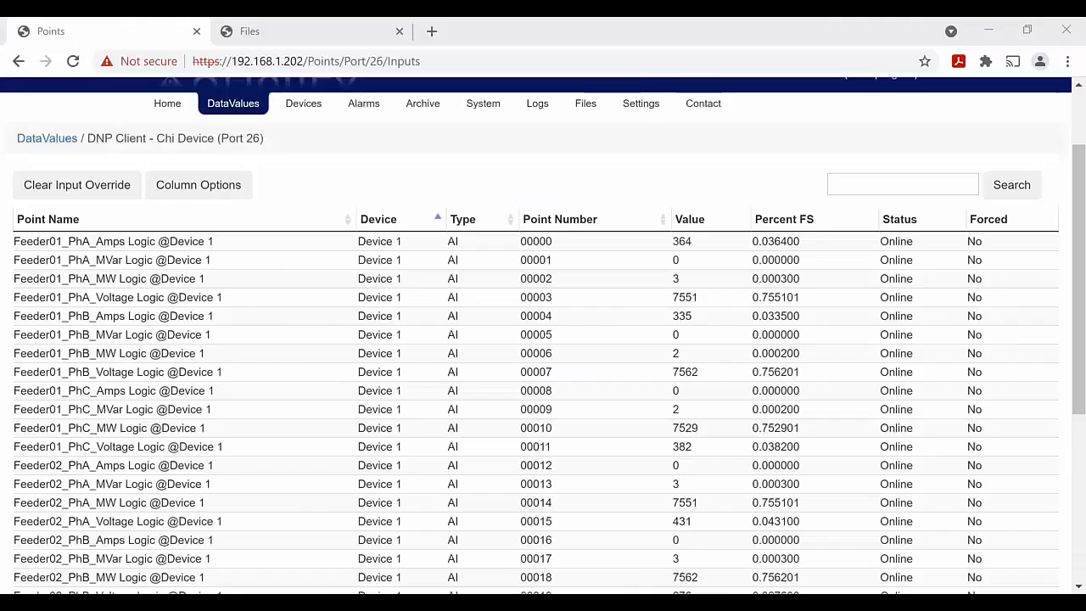
click(309, 30)
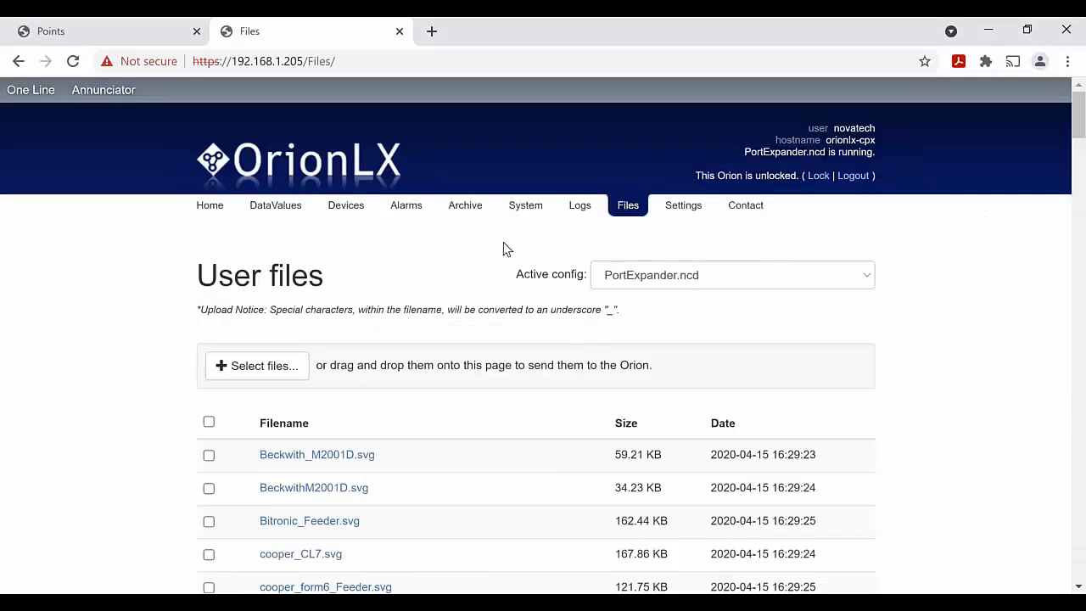
click(274, 602)
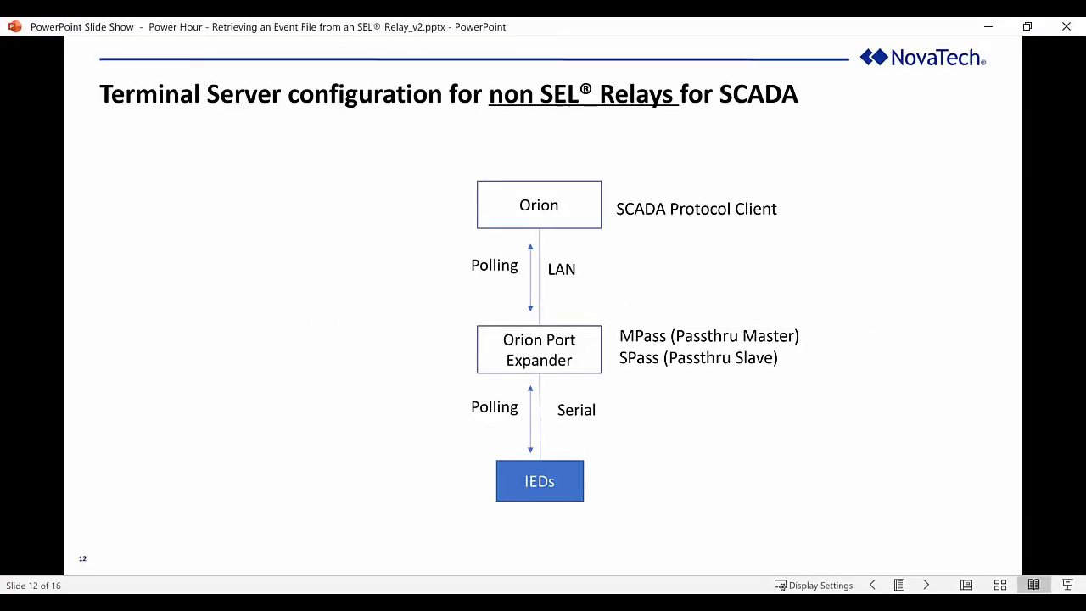
click(340, 602)
click(117, 45)
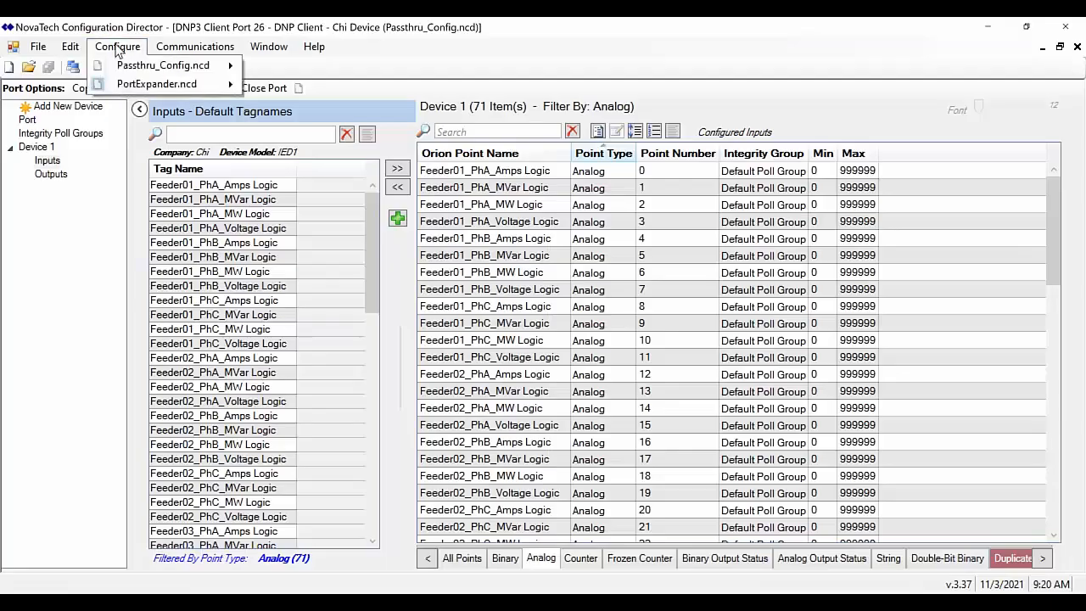
mouse_move(152, 84)
mouse_move(297, 142)
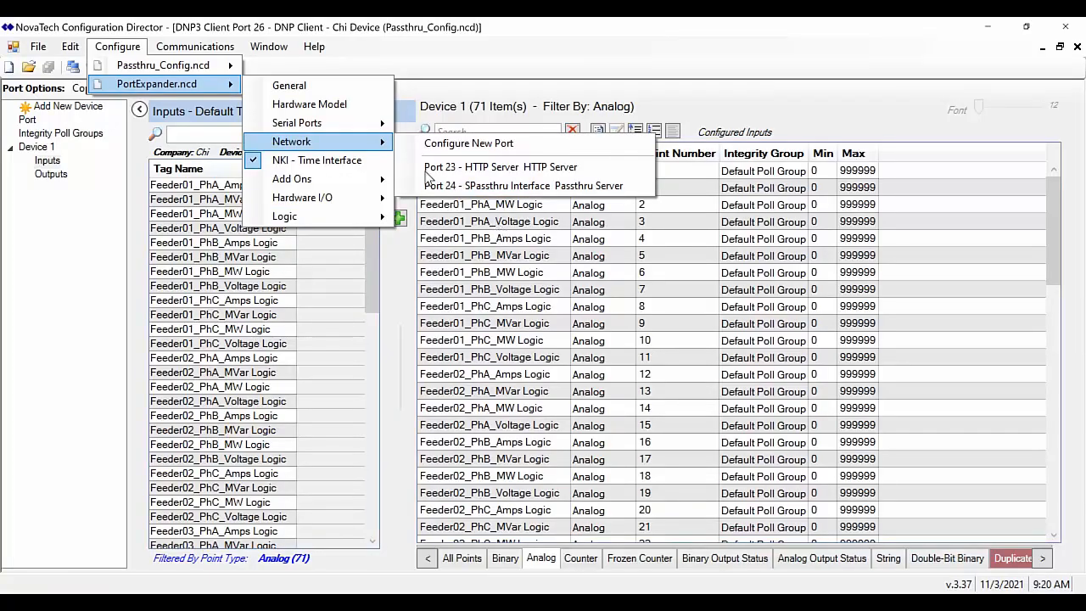
mouse_move(343, 137)
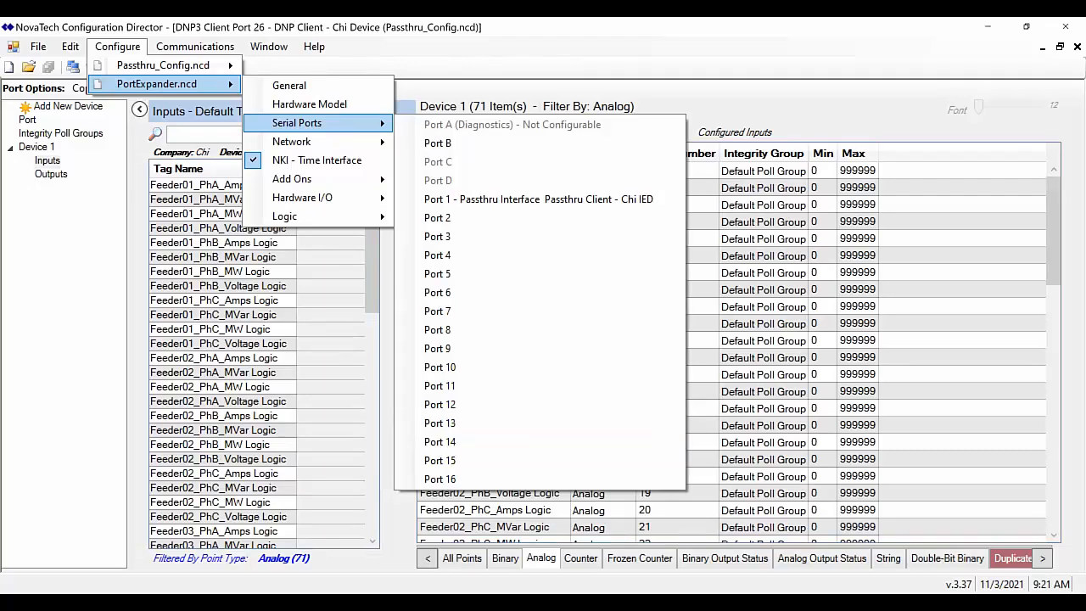
key(alt+Tab)
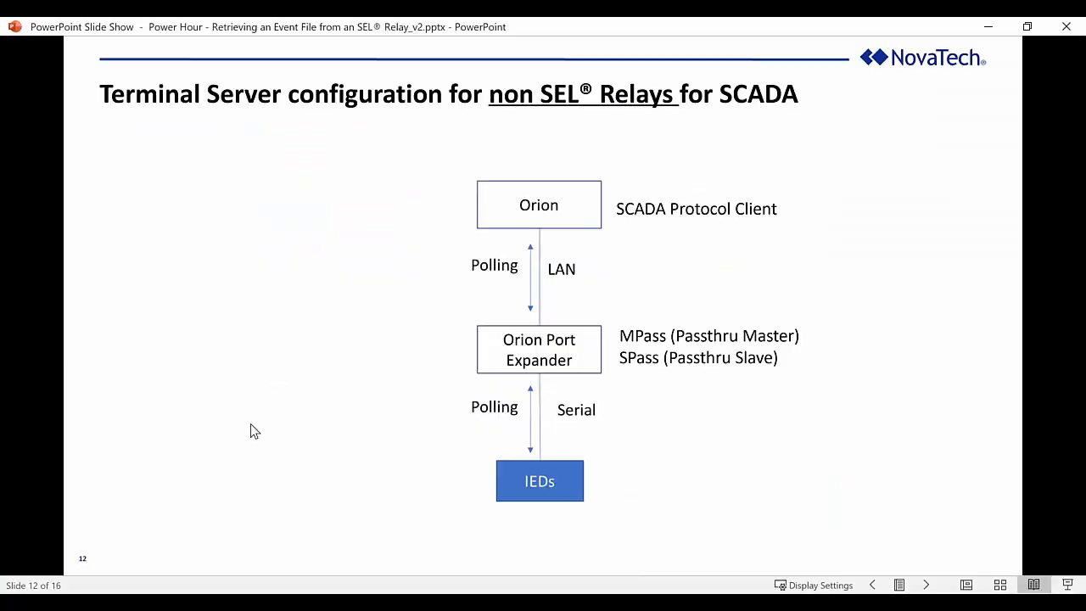